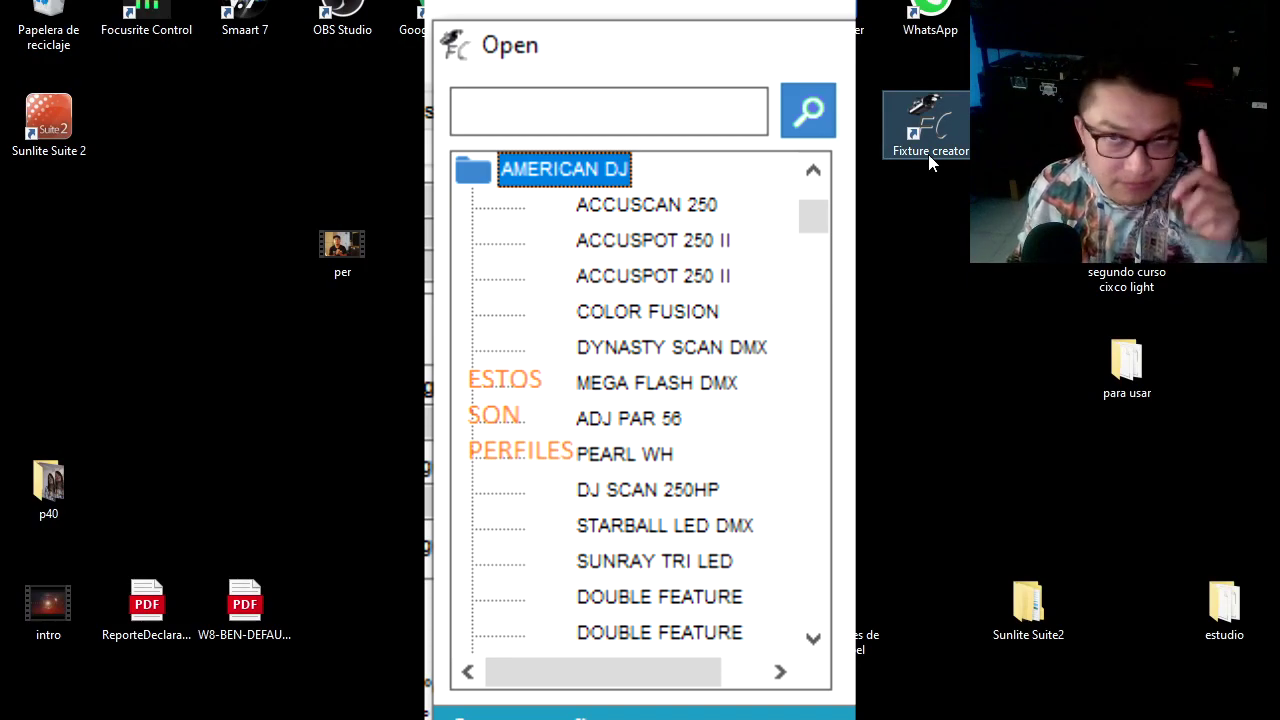
# Open Fixture creator, enlarge its window to fill the screen and create a new Scan / Movinghd. fixture.
pyautogui.click(928, 154)
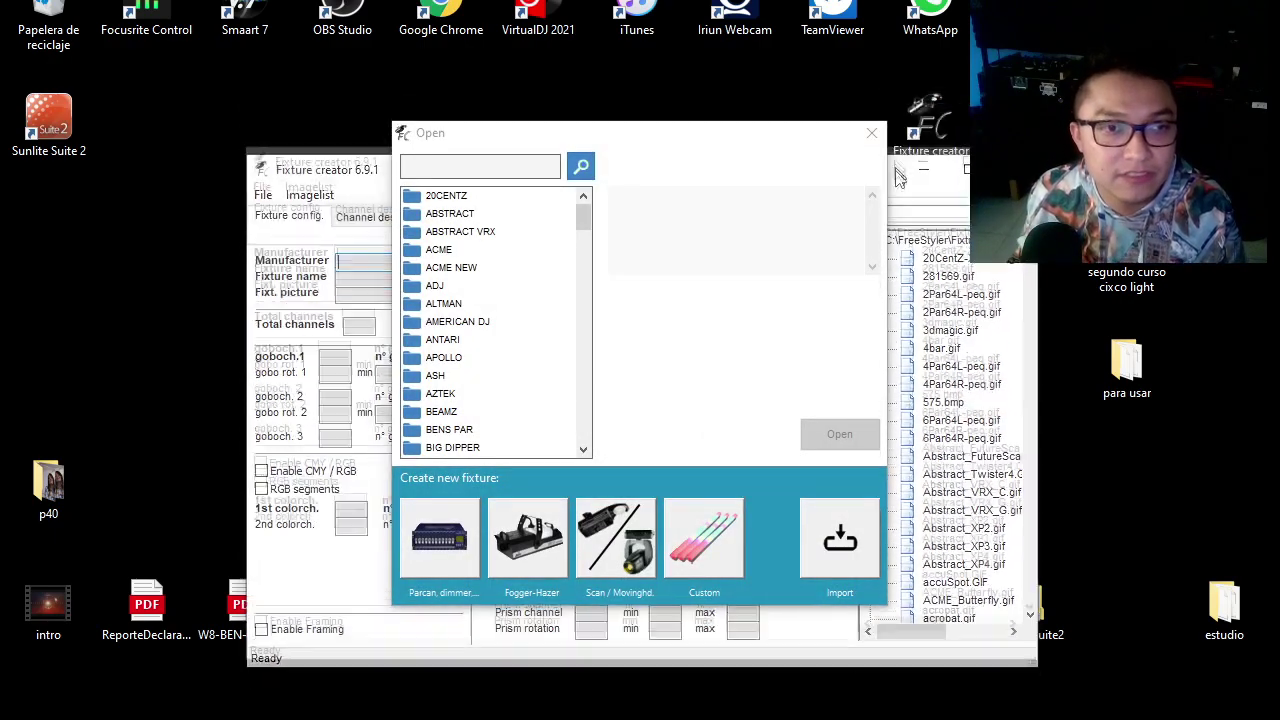
pyautogui.moveTo(898, 125); pyautogui.dragTo(953, 2)
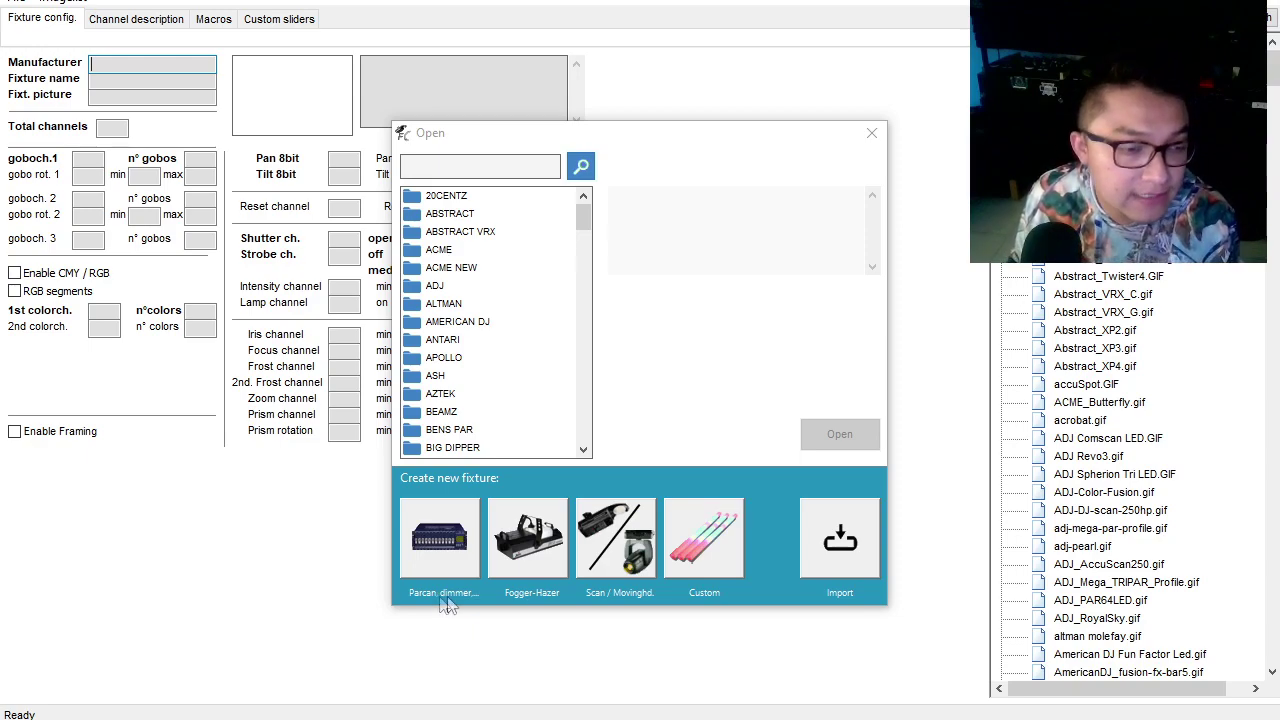
pyautogui.click(626, 561)
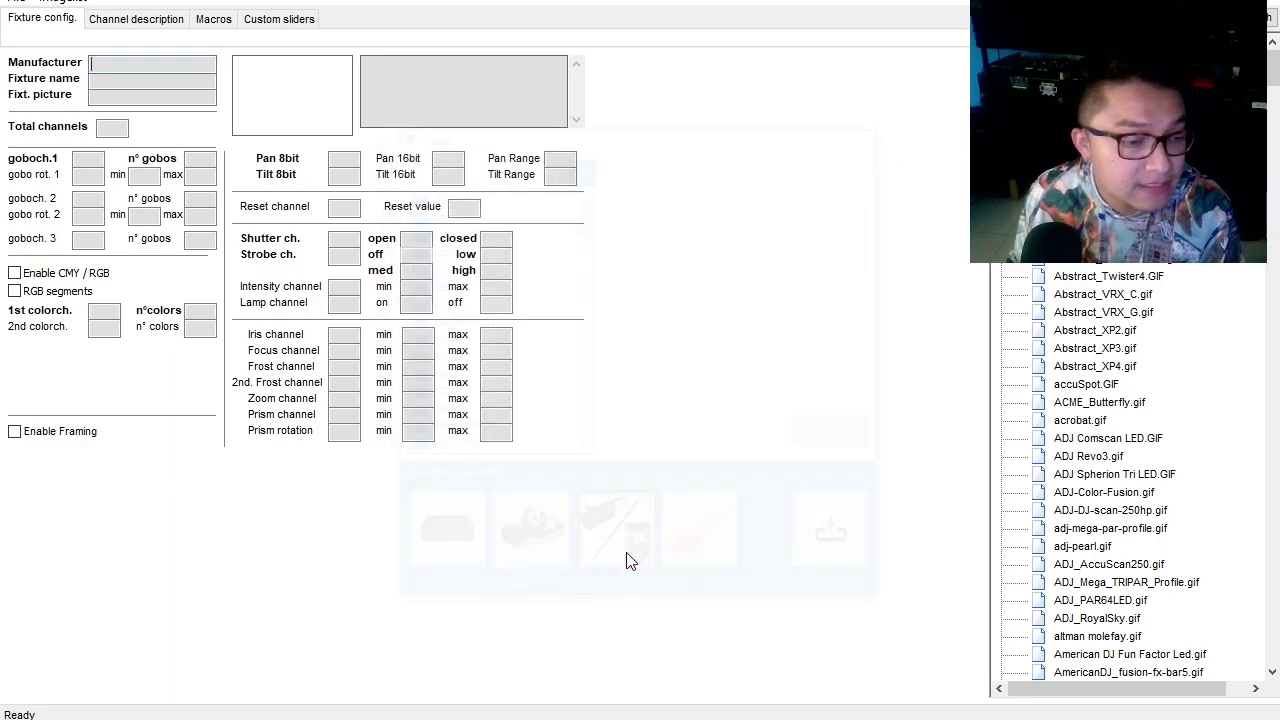
# Switch to Chrome to look at the first page of the TITAN 1R manual PDF and return to Fixture creator.
pyautogui.click(586, 715)
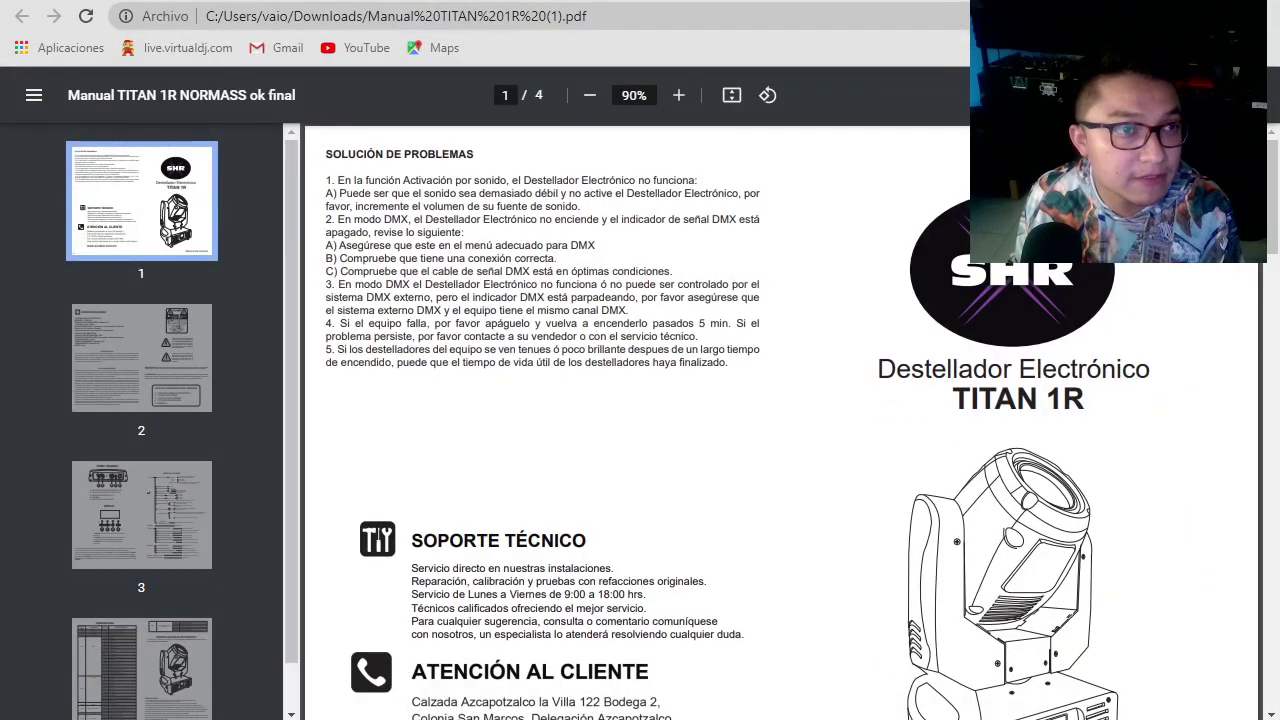
pyautogui.hotkey('ctrl', 'Tab')
pyautogui.hotkey('ctrl', 'Tab')
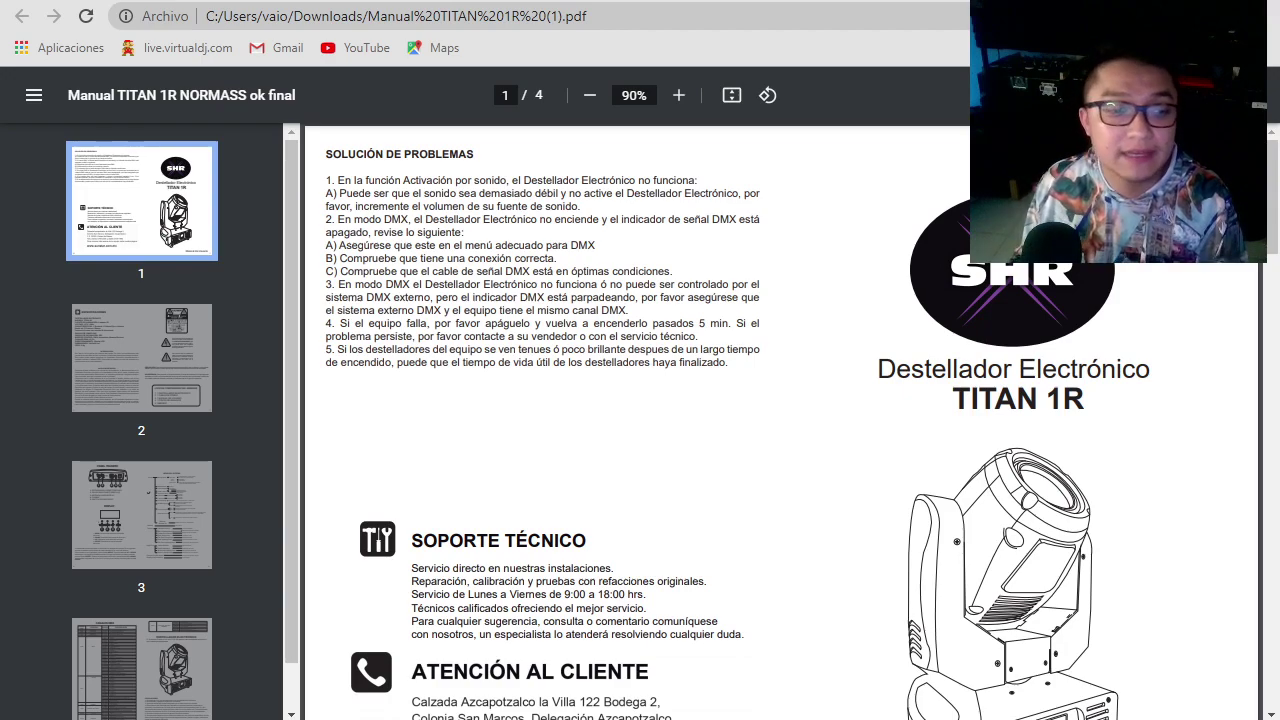
pyautogui.hotkey('alt', 'Tab')
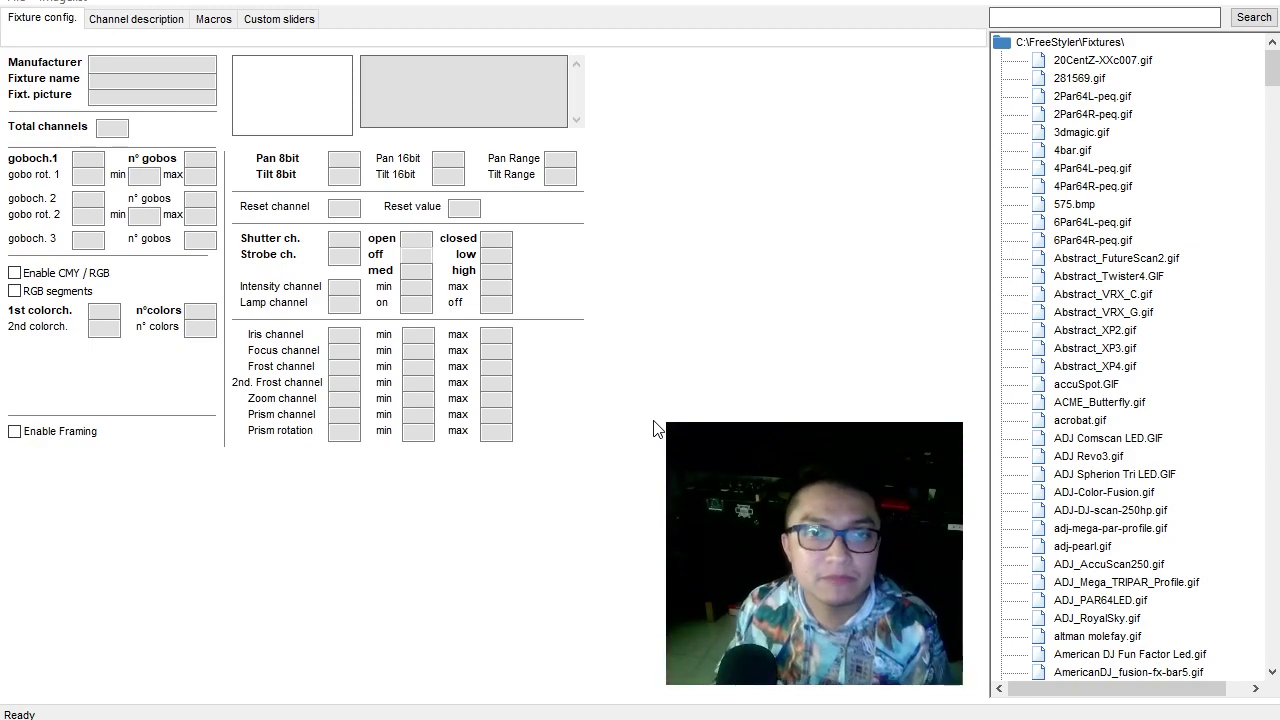
# Examine the "titan 1r sun star" image results in Chrome for the fixture's brand and model, and return to Fixture creator.
pyautogui.click(113, 61)
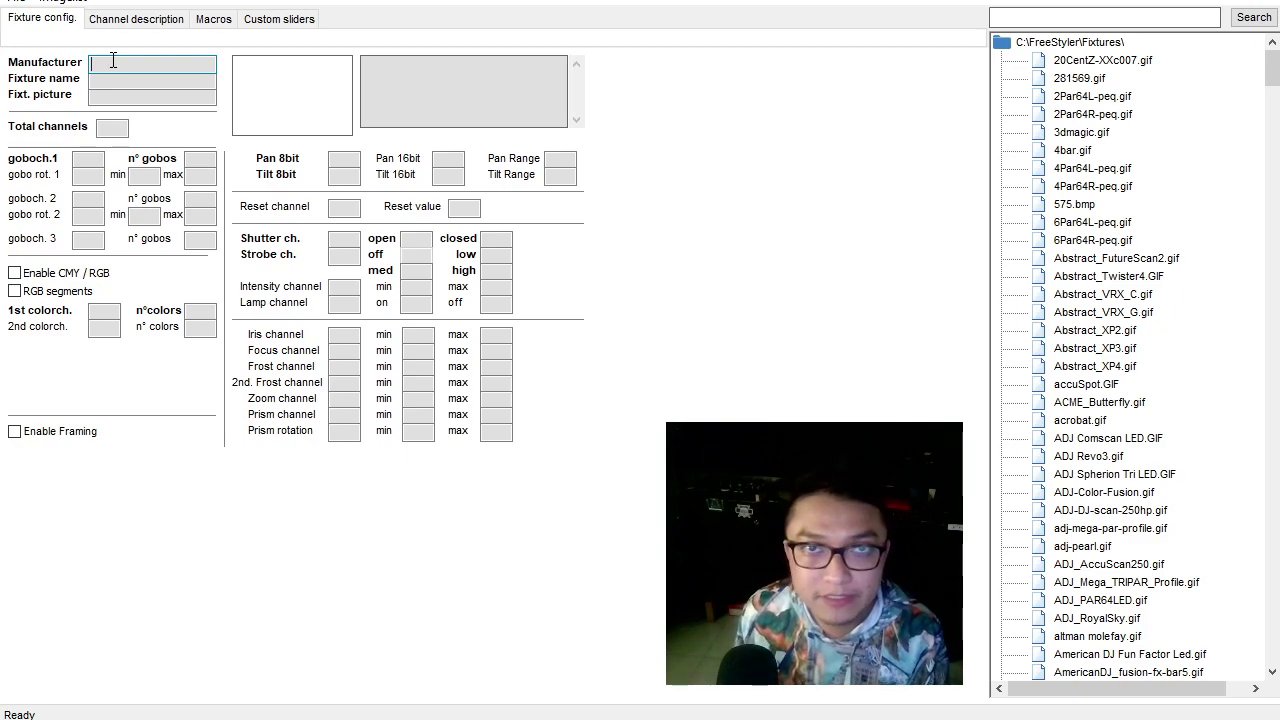
pyautogui.hotkey('alt', 'Tab')
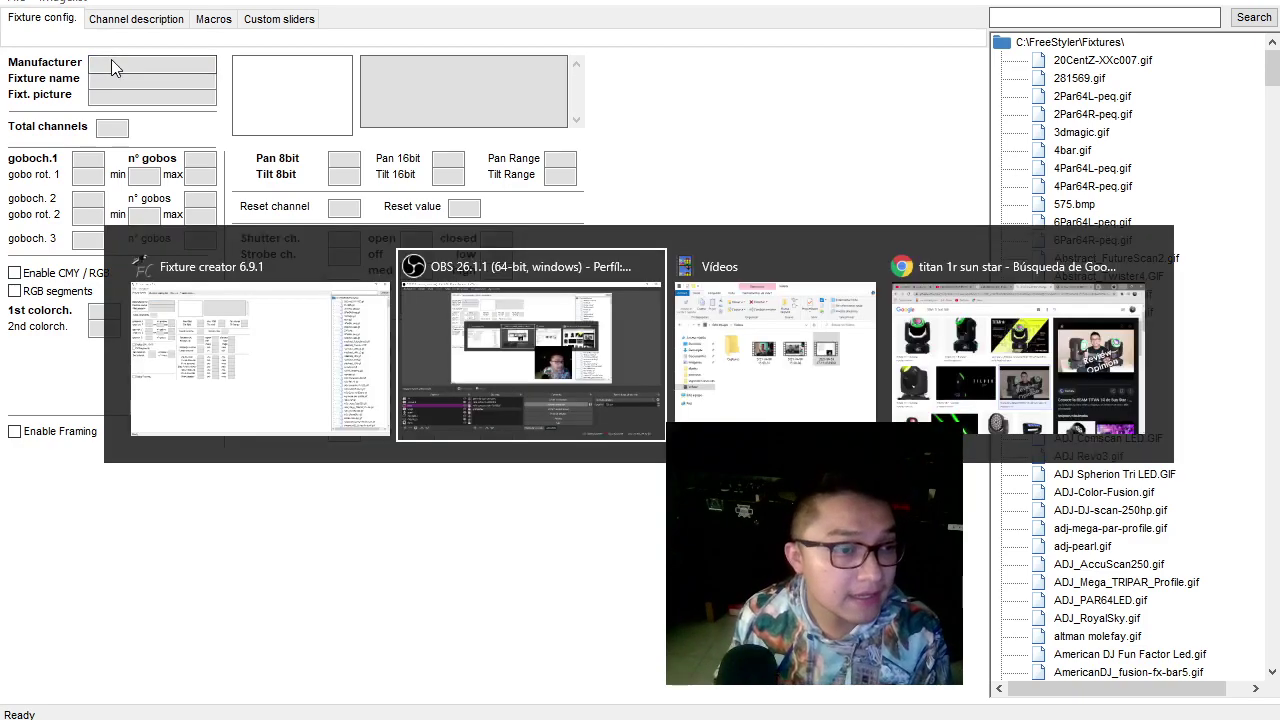
pyautogui.hotkey('alt', 'Tab')
pyautogui.hotkey('alt', 'Tab')
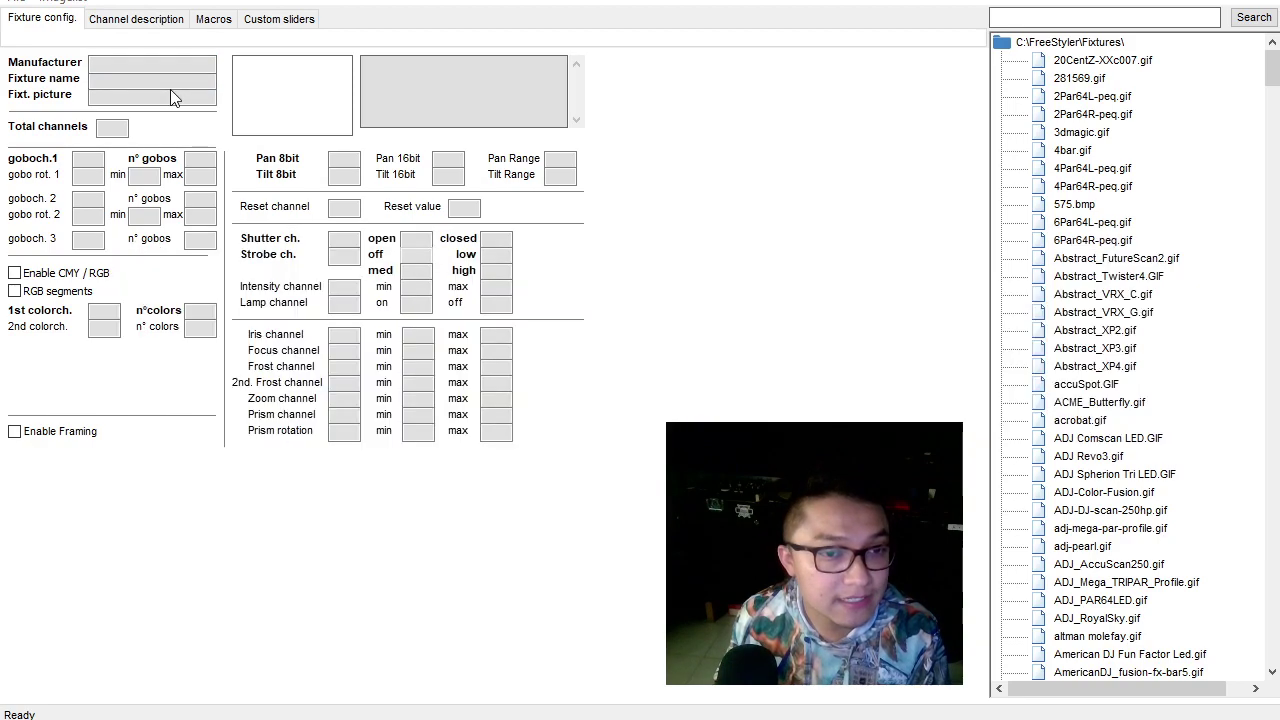
pyautogui.hotkey('alt', 'Tab')
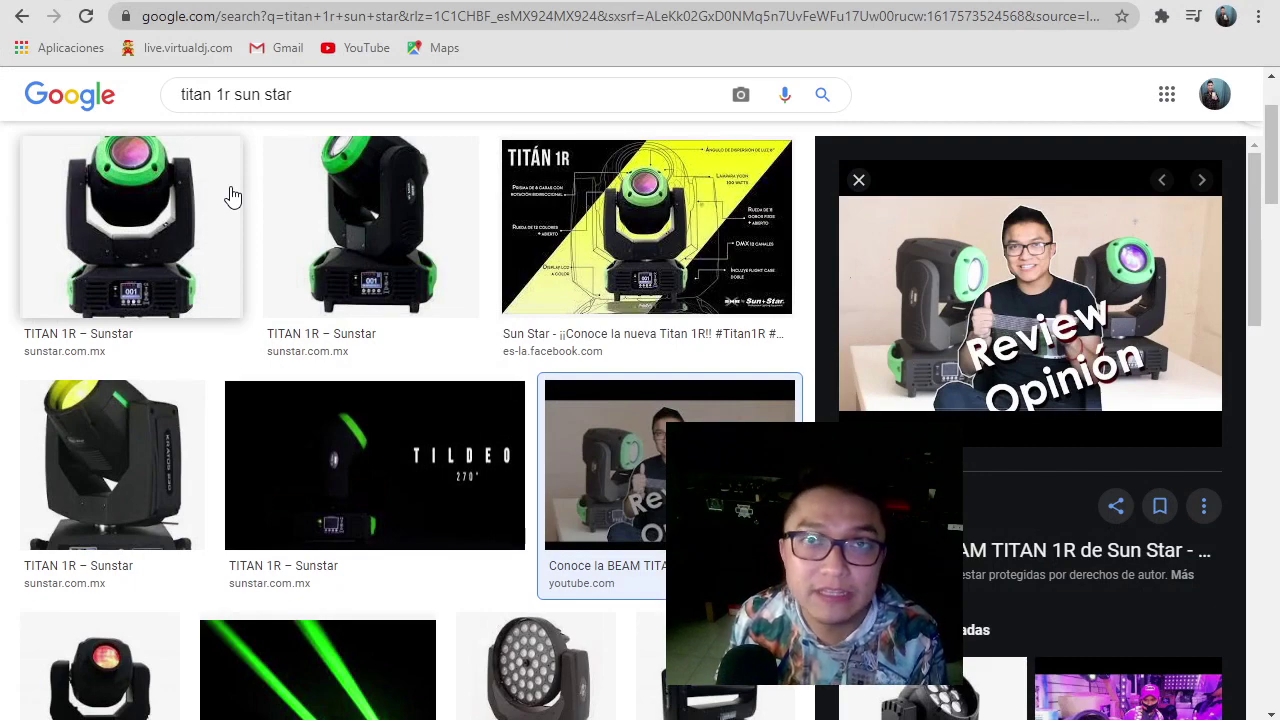
pyautogui.hotkey('alt', 'Tab')
pyautogui.hotkey('alt', 'Tab')
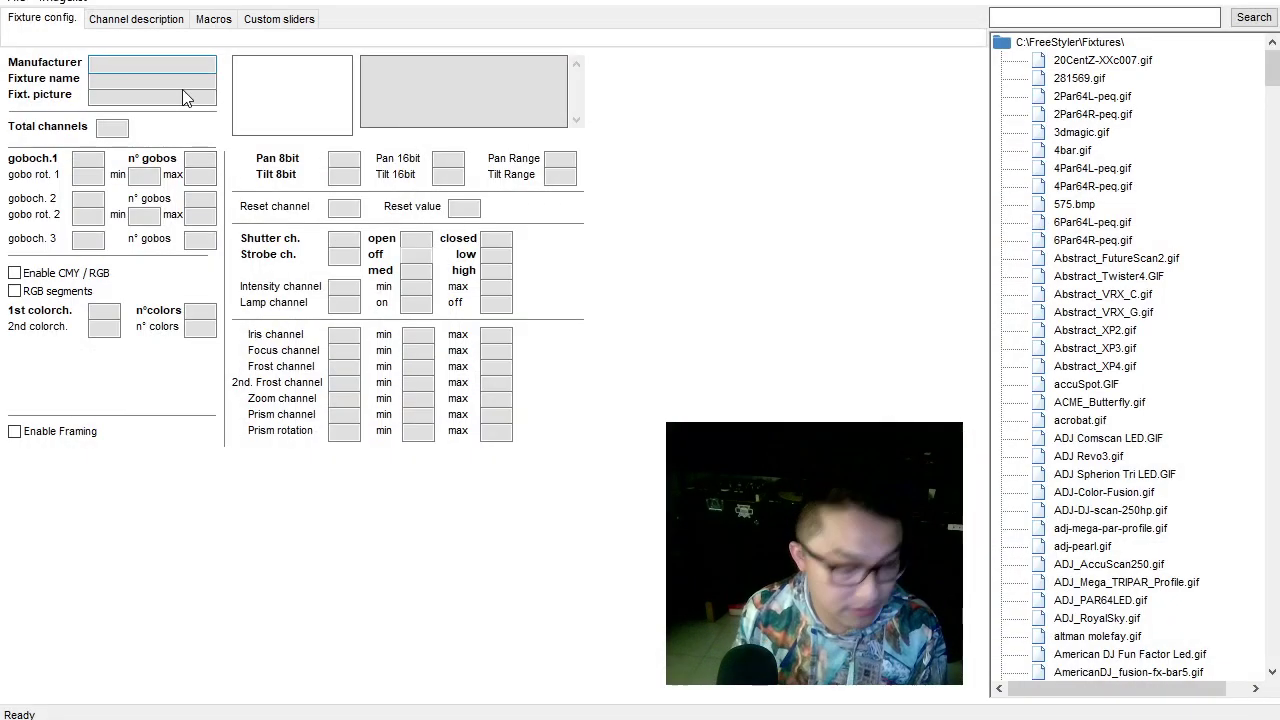
# Enter SUN STAR SHR as the fixture's manufacturer and TITAN 1R as its fixture name.
pyautogui.write('SUN')
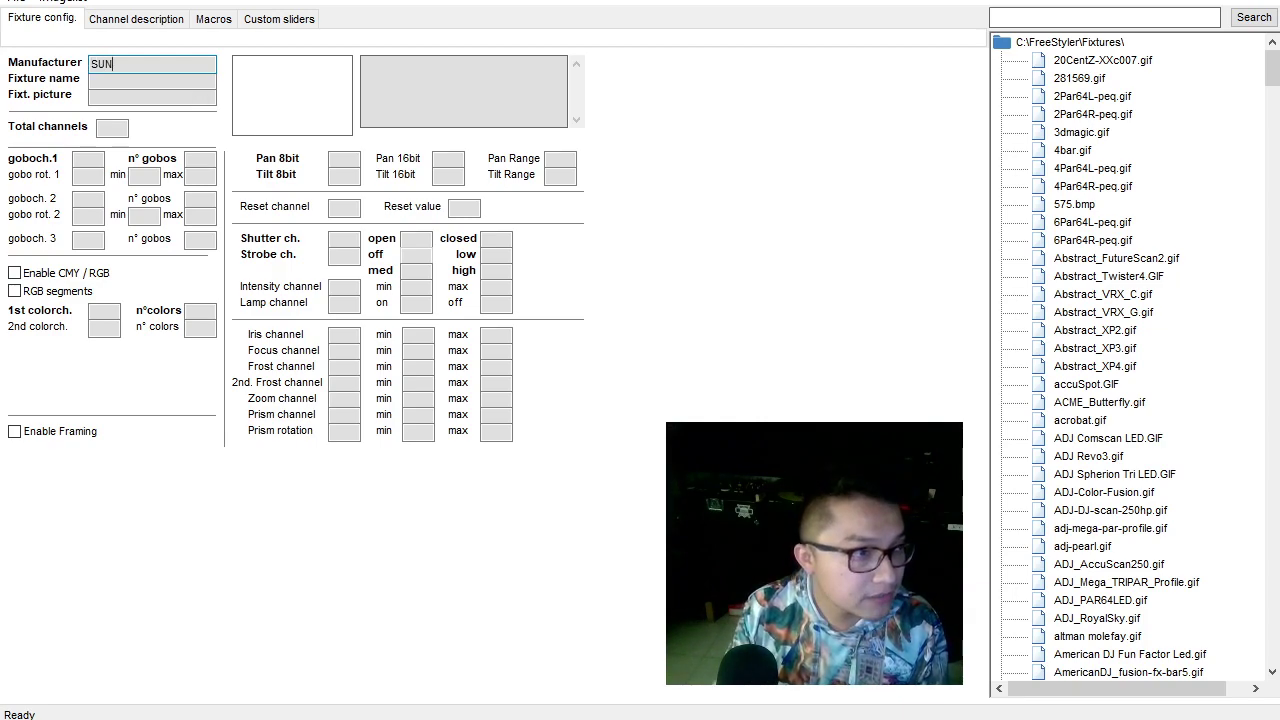
pyautogui.write(' STAR ')
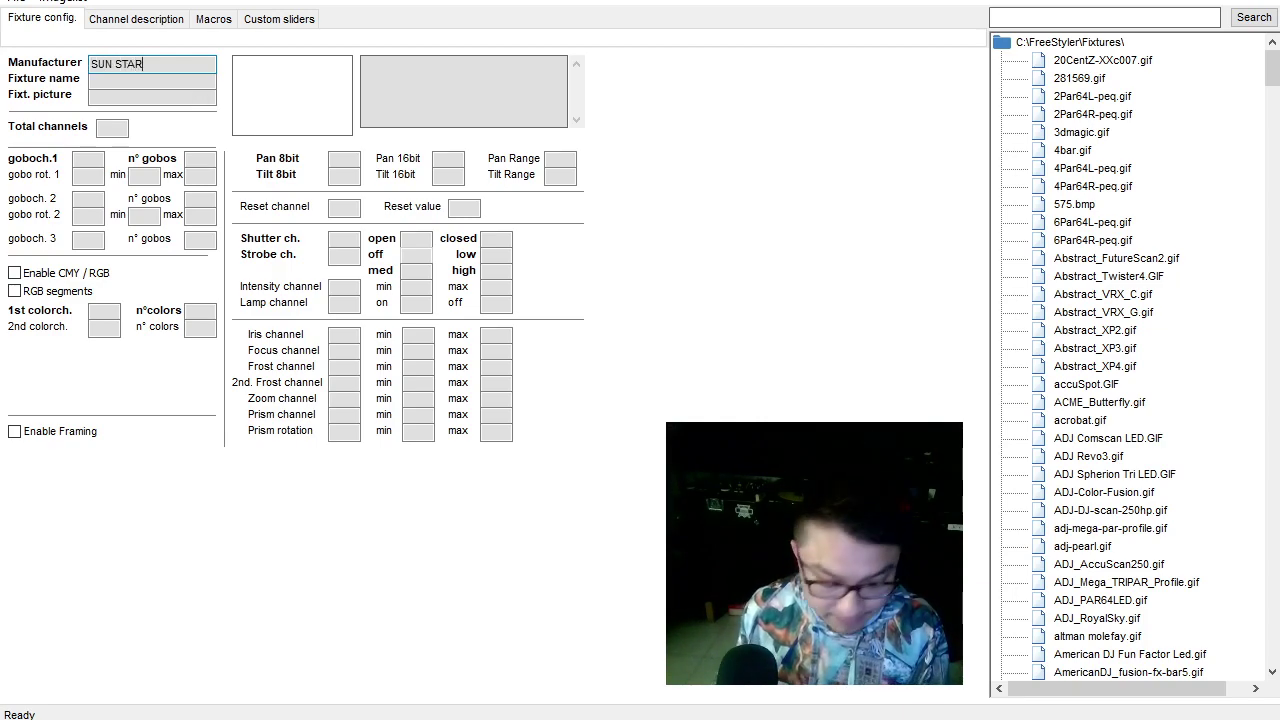
pyautogui.write('SHR')
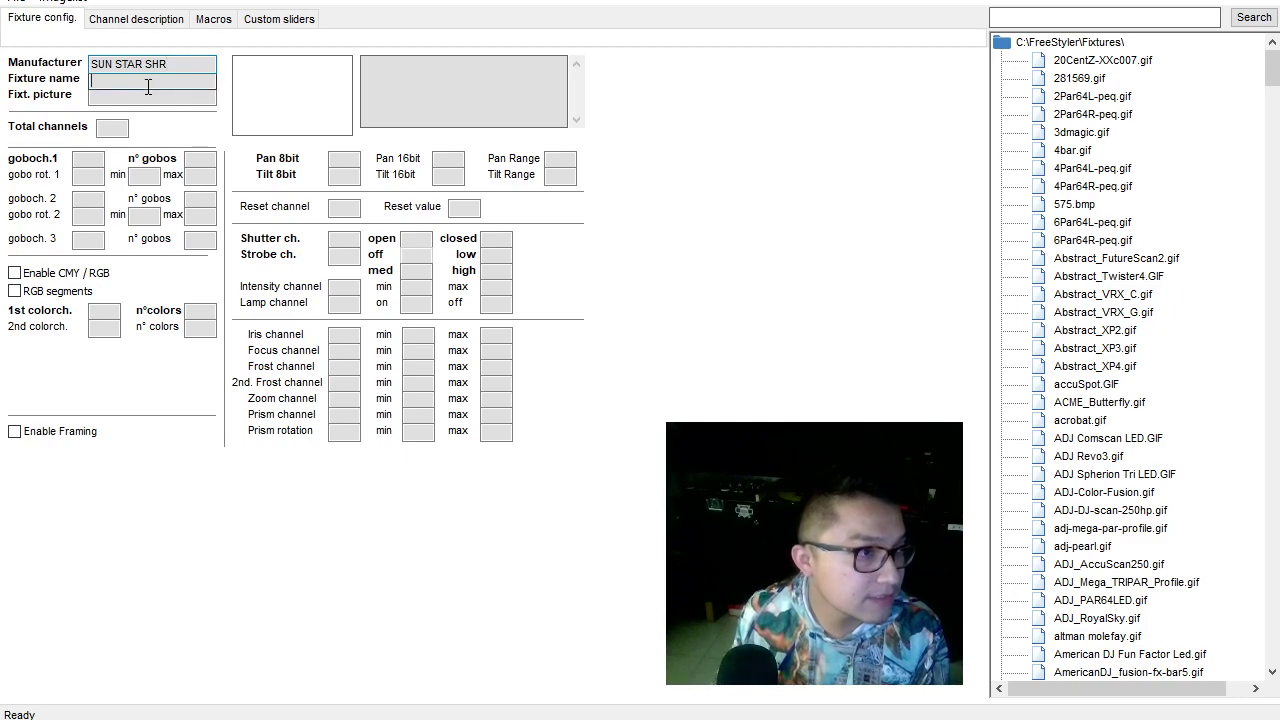
pyautogui.click(148, 87)
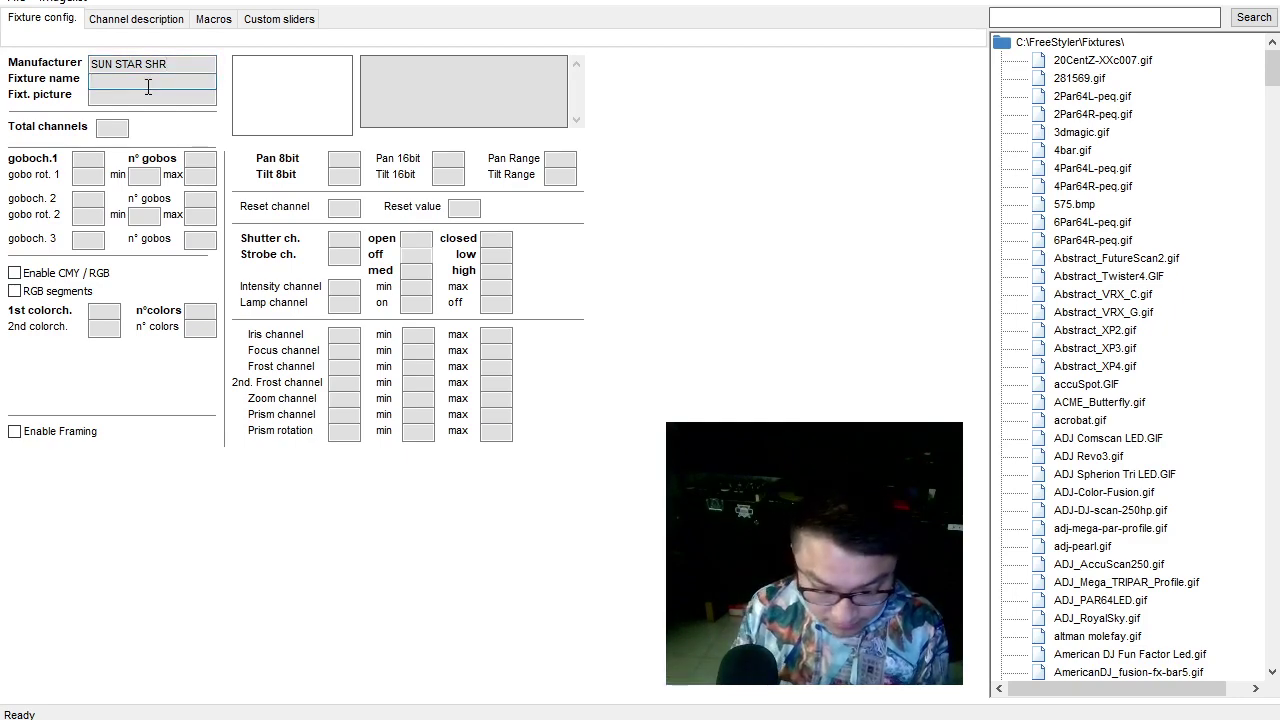
pyautogui.write('TITAN 1R')
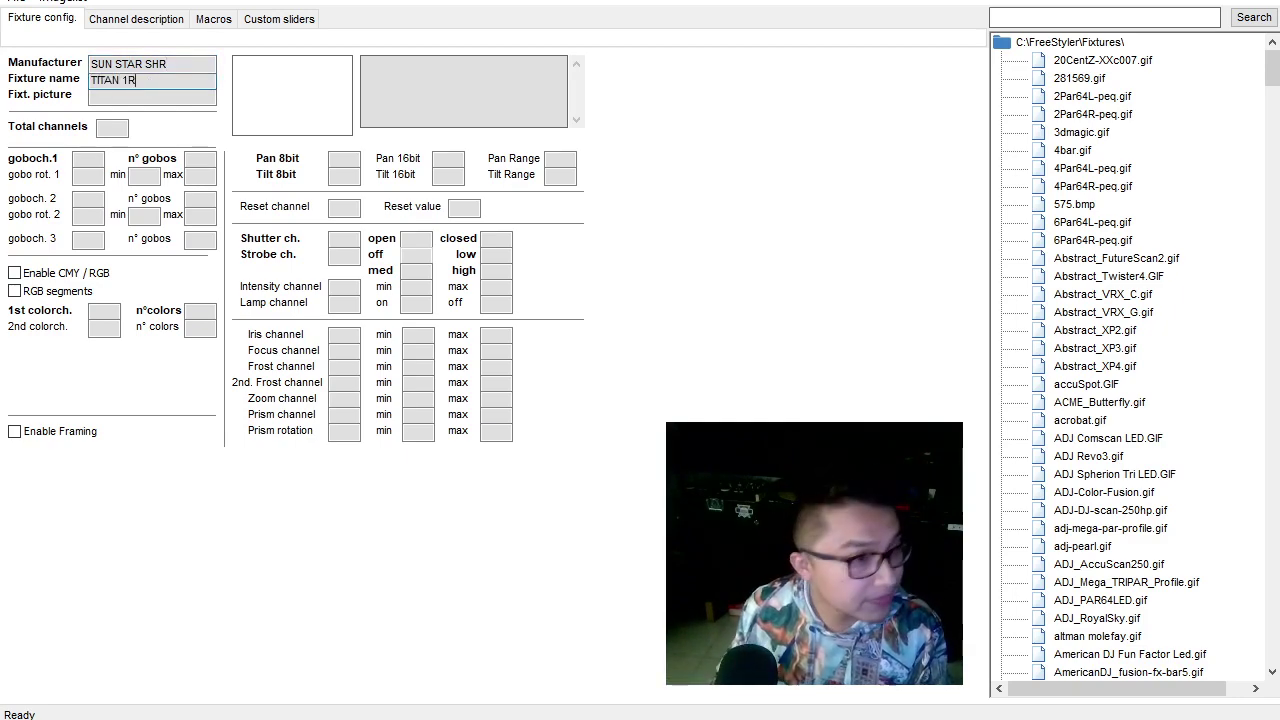
# Preview the library's fixture pictures from 20CentZ-XXc007.gif on, including AutoSpot150.gif, looking for one that resembles the Titan 1R.
pyautogui.click(178, 95)
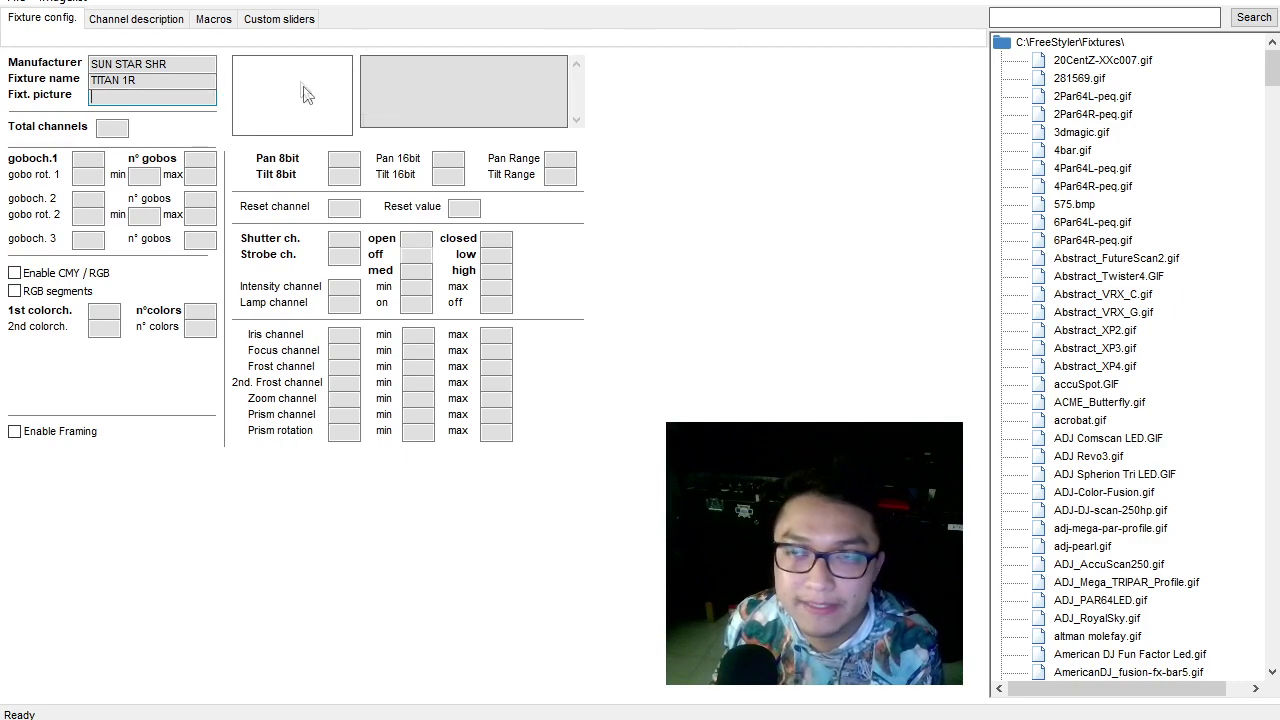
pyautogui.click(1105, 64)
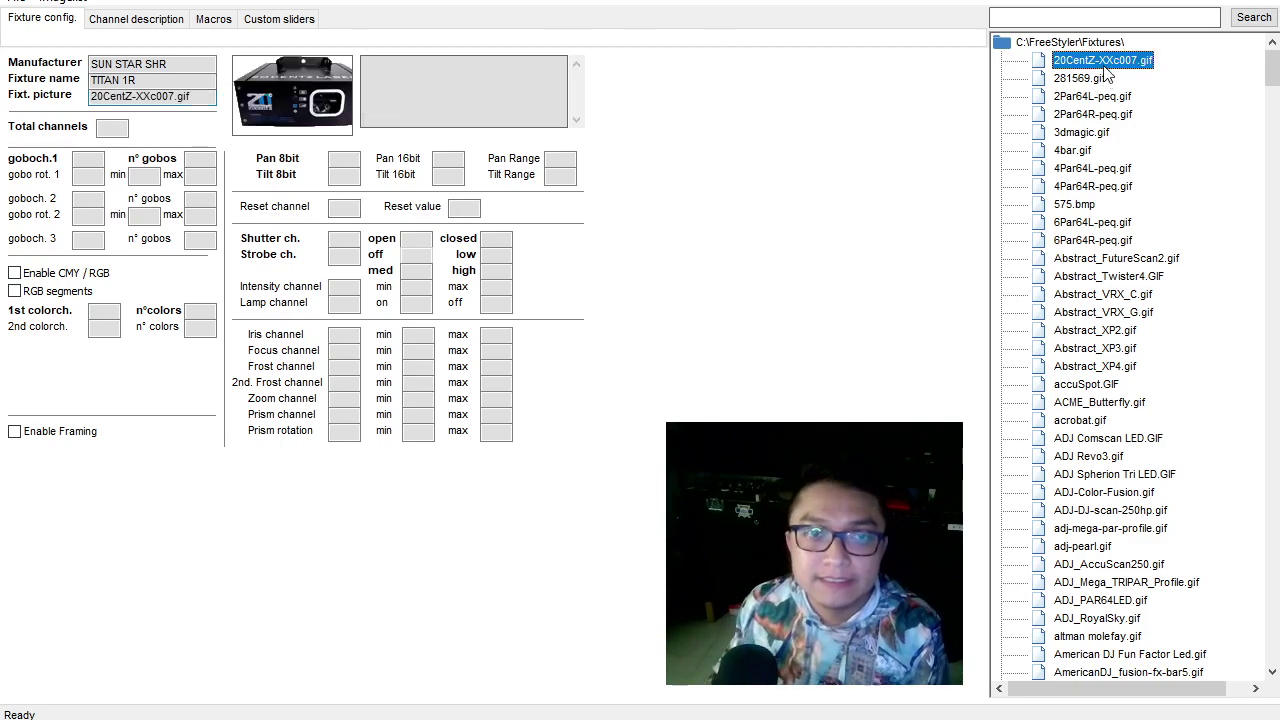
pyautogui.click(1100, 96)
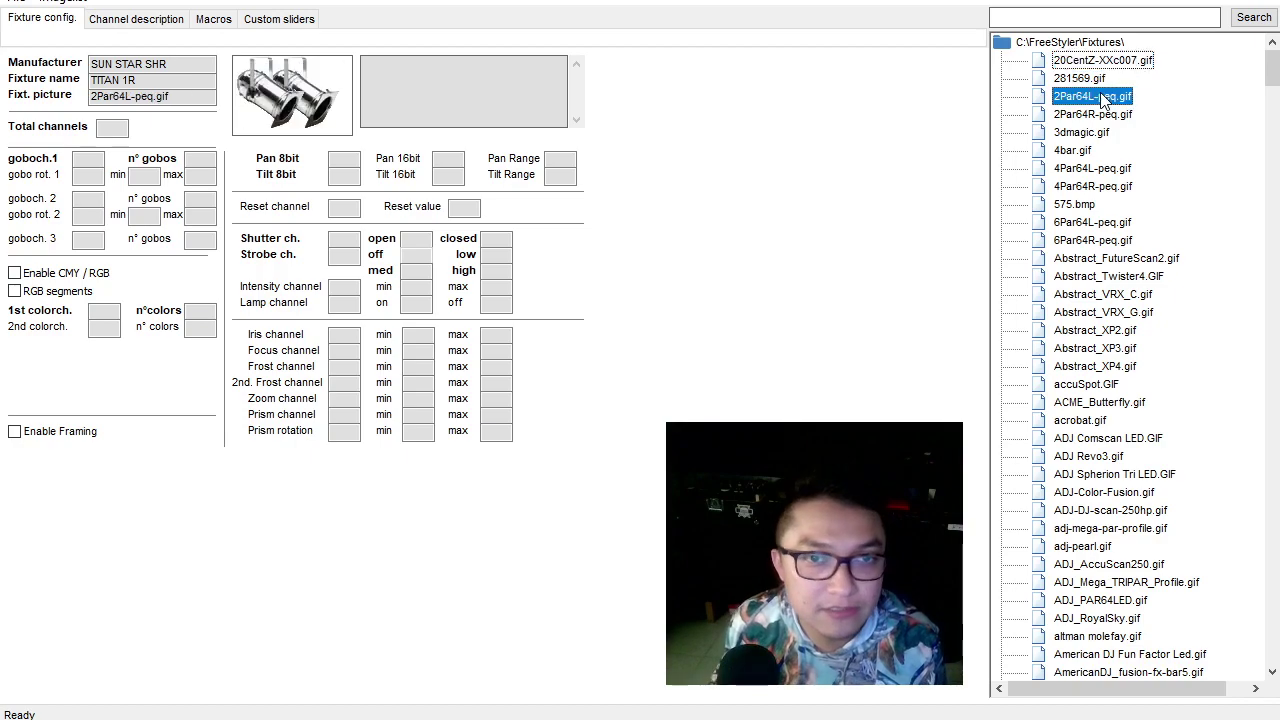
pyautogui.click(1090, 153)
pyautogui.click(1092, 190)
pyautogui.click(1075, 152)
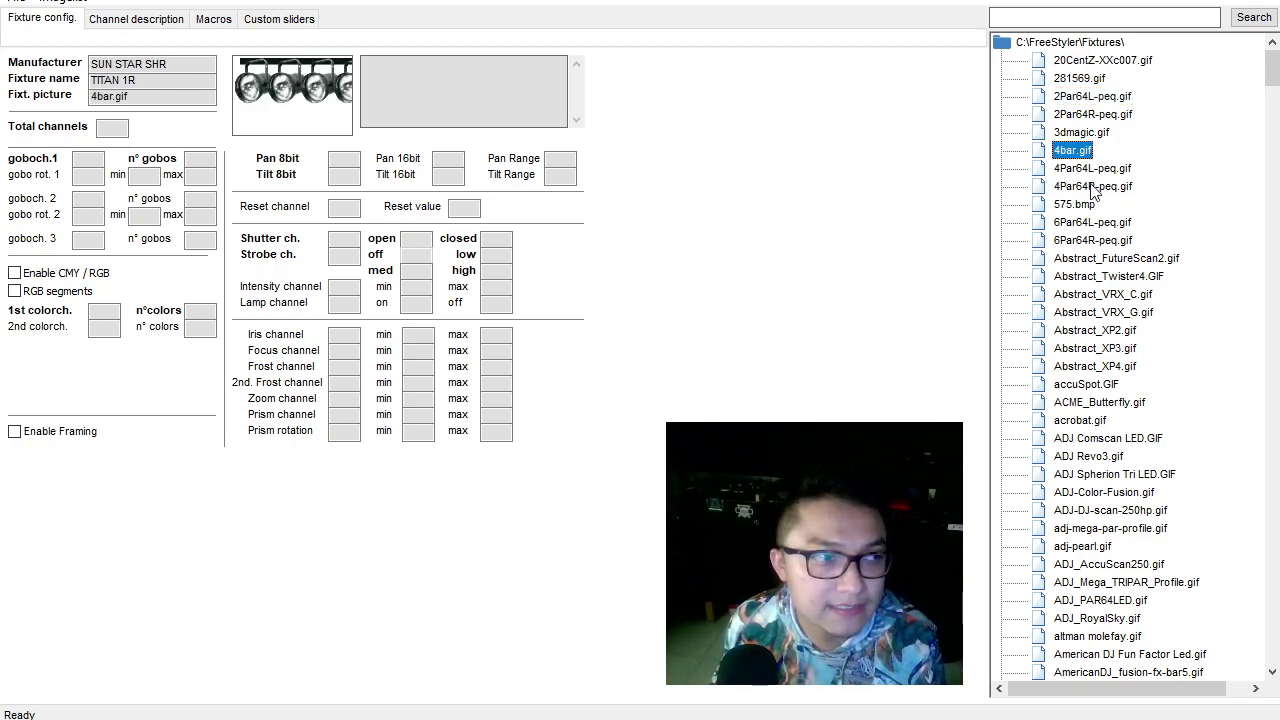
pyautogui.click(1080, 258)
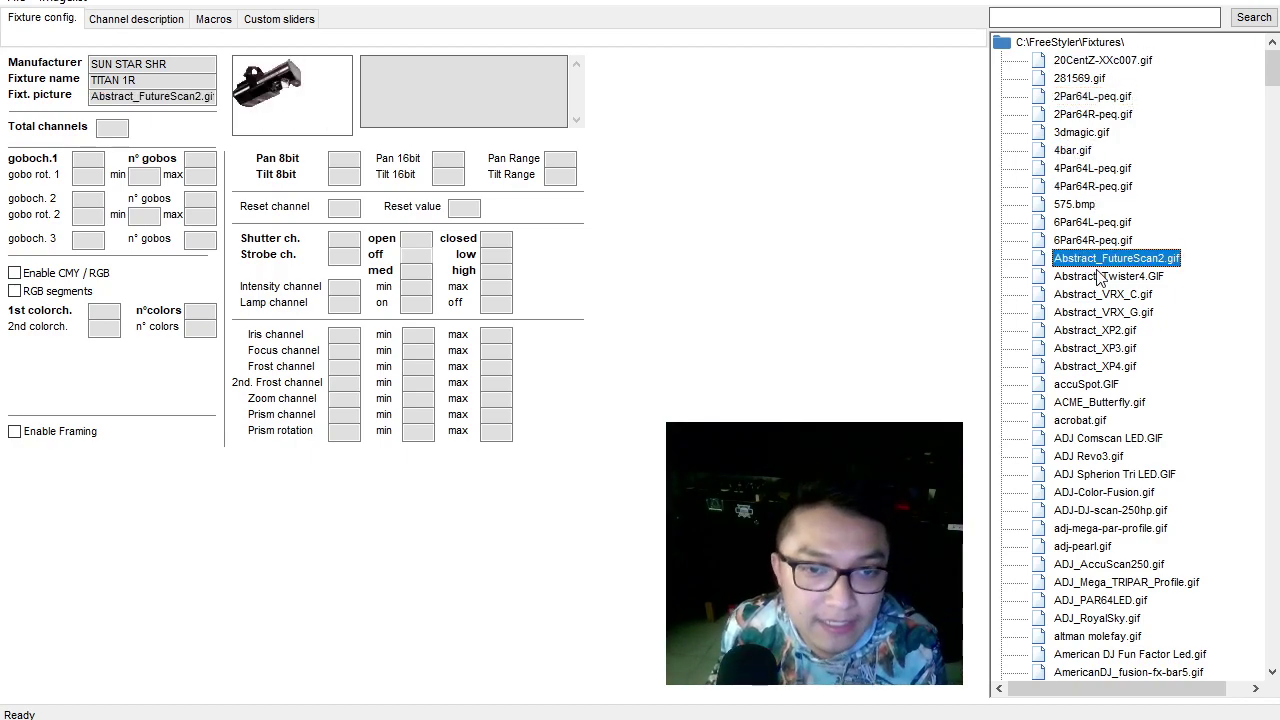
pyautogui.click(1096, 276)
pyautogui.click(1100, 296)
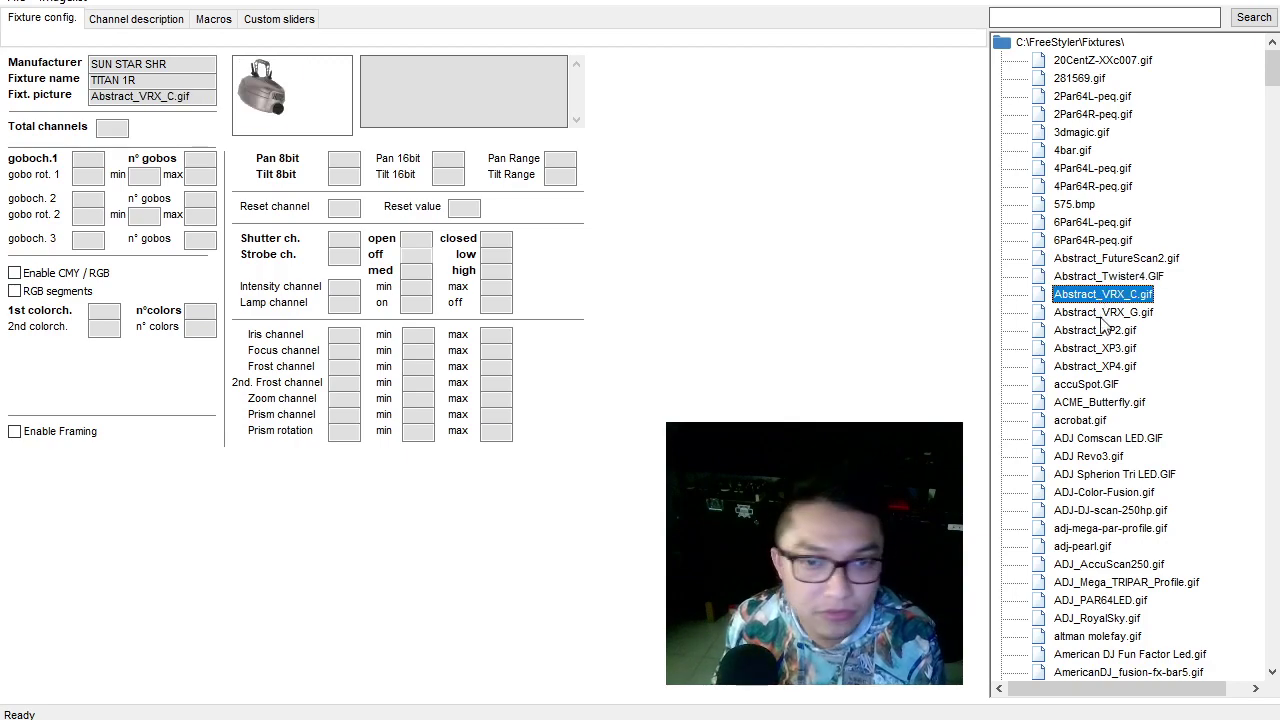
pyautogui.click(1102, 312)
pyautogui.scroll(-1, 1104, 308)
pyautogui.click(1104, 302)
pyautogui.click(1114, 245)
pyautogui.click(1116, 294)
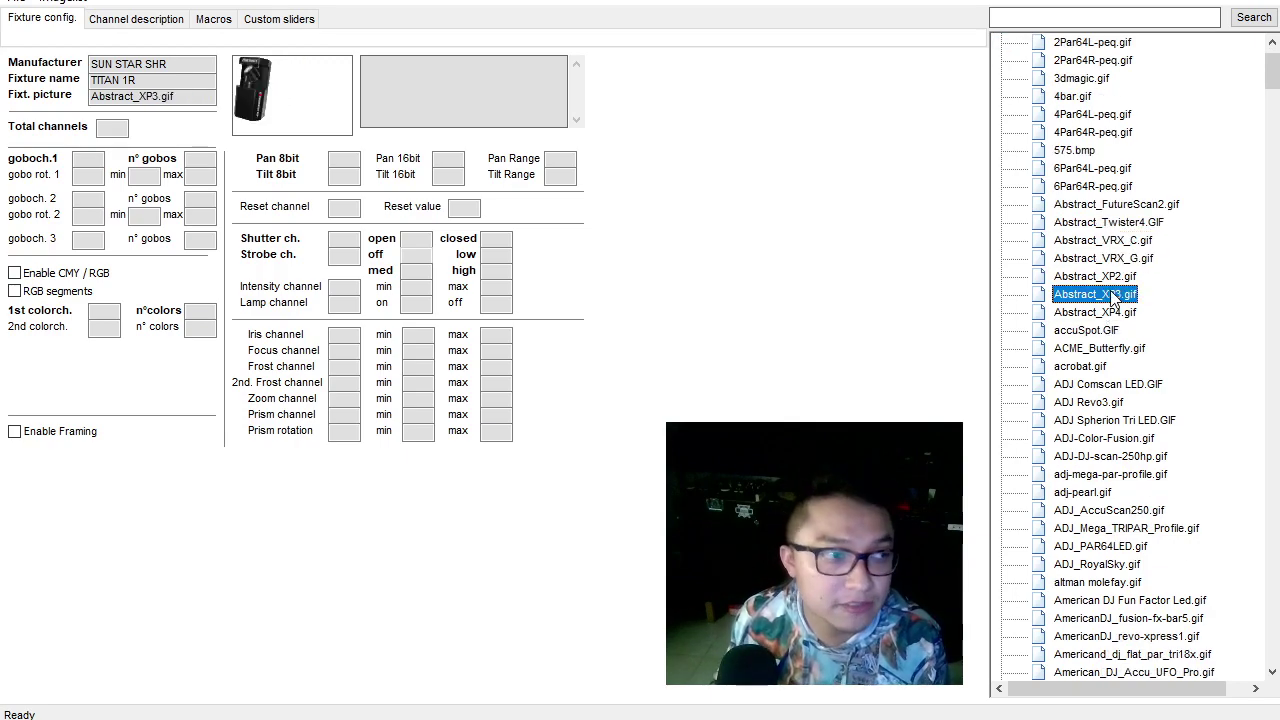
pyautogui.click(1114, 314)
pyautogui.scroll(-1, 1114, 314)
pyautogui.click(1114, 314)
pyautogui.click(1108, 366)
pyautogui.scroll(-5, 1108, 366)
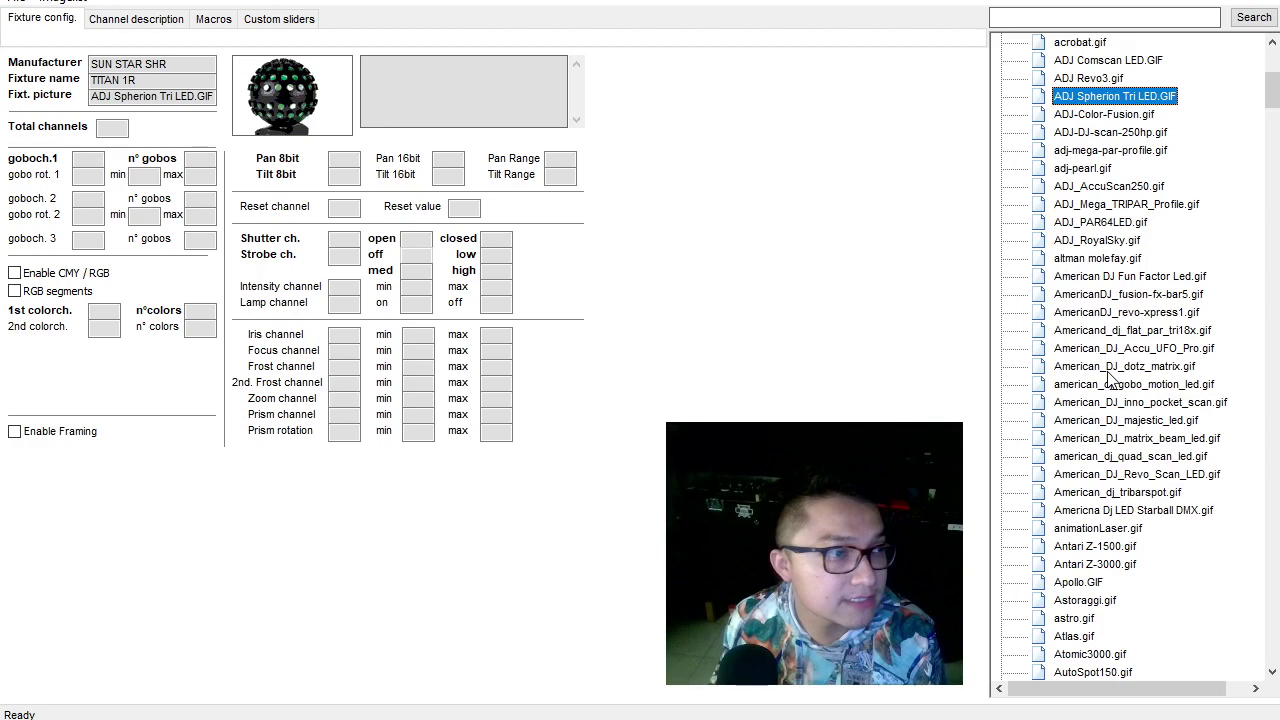
pyautogui.scroll(-7, 1108, 366)
pyautogui.click(1108, 366)
pyautogui.click(1106, 402)
pyautogui.scroll(-2, 1104, 360)
pyautogui.click(1108, 384)
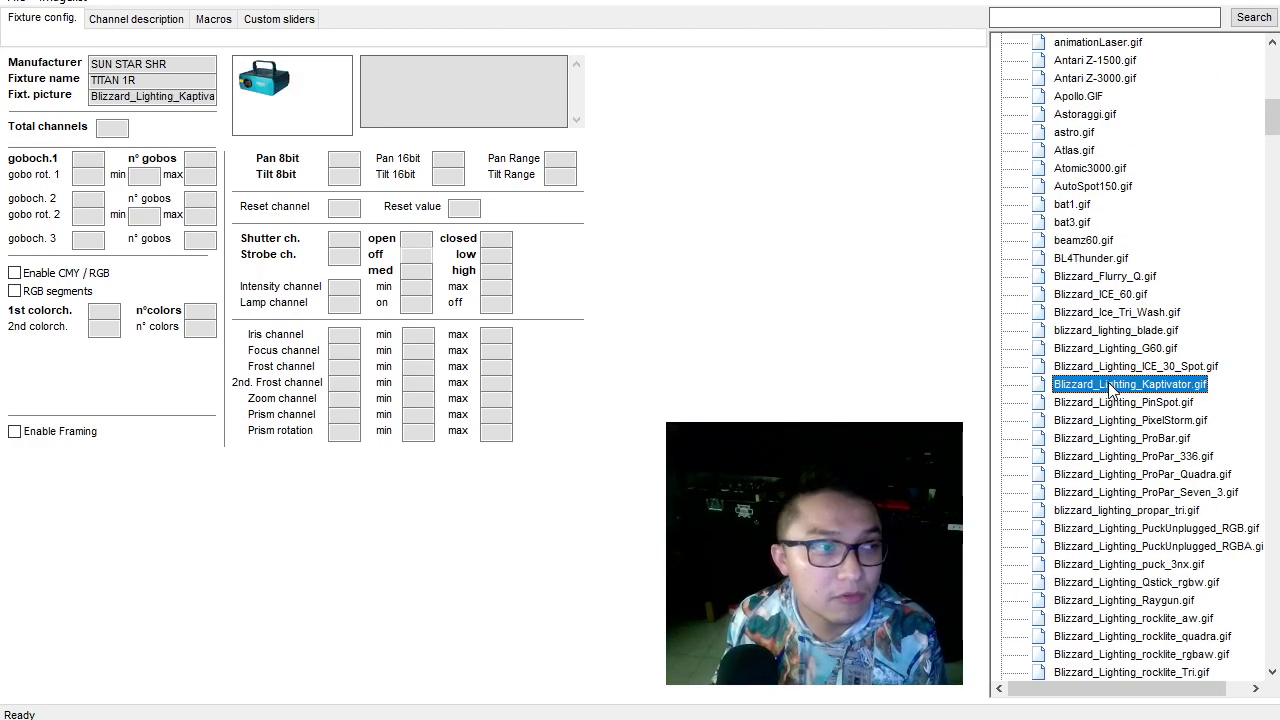
pyautogui.click(1130, 296)
pyautogui.click(1110, 186)
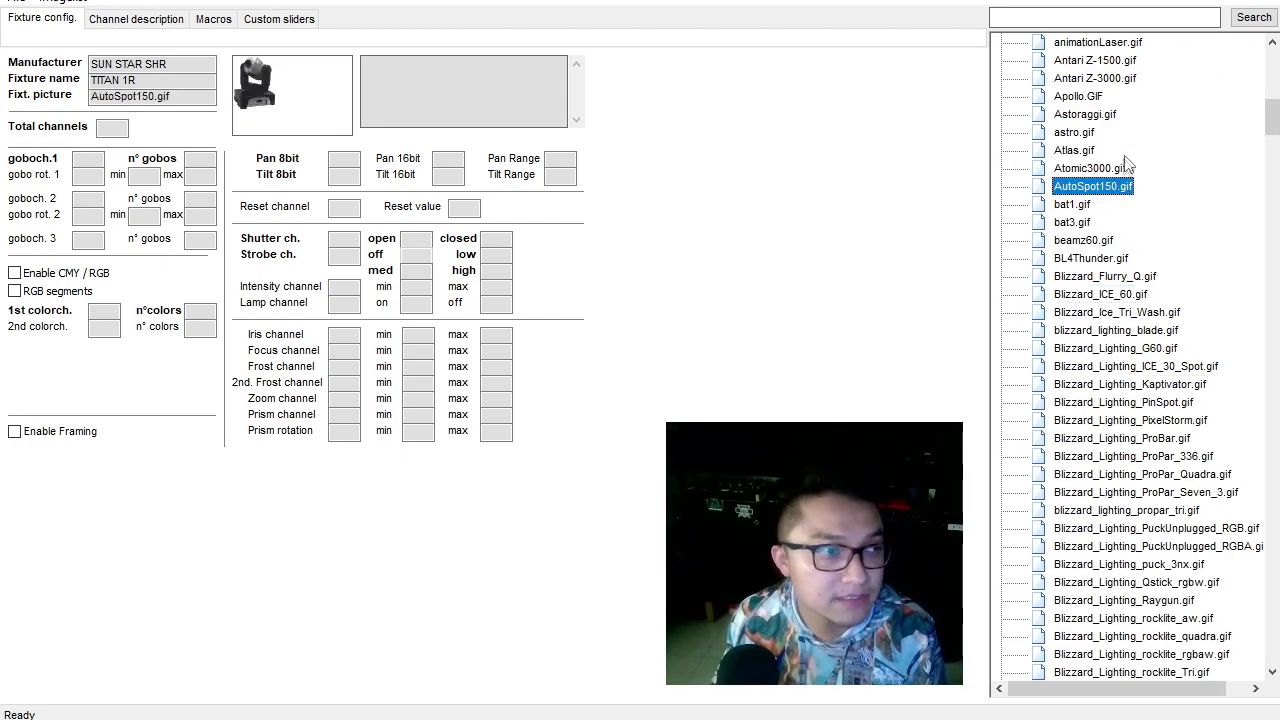
# Compare the Blizzard Lighting pictures and those that follow, and assign BNarrow.gif as the fixture picture.
pyautogui.click(1156, 313)
pyautogui.click(1116, 458)
pyautogui.scroll(-2, 1114, 460)
pyautogui.click(1115, 458)
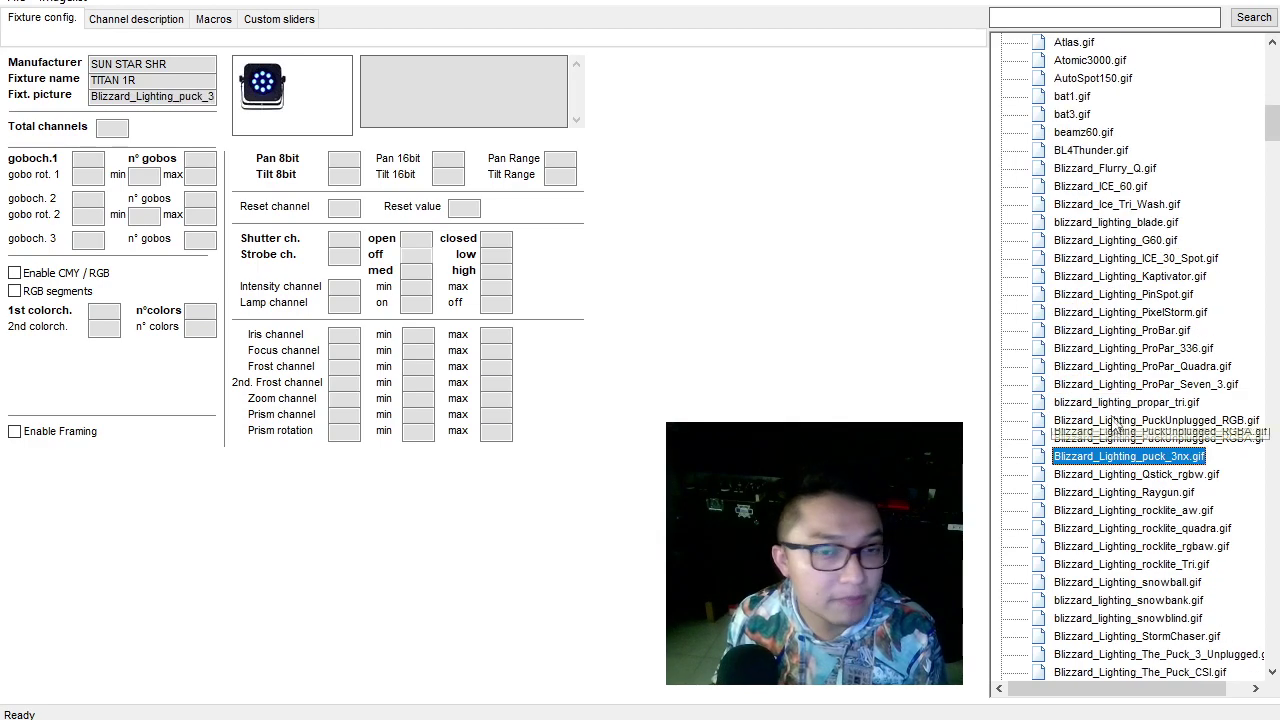
pyautogui.click(1110, 329)
pyautogui.click(1091, 508)
pyautogui.scroll(-1, 1091, 510)
pyautogui.click(1093, 528)
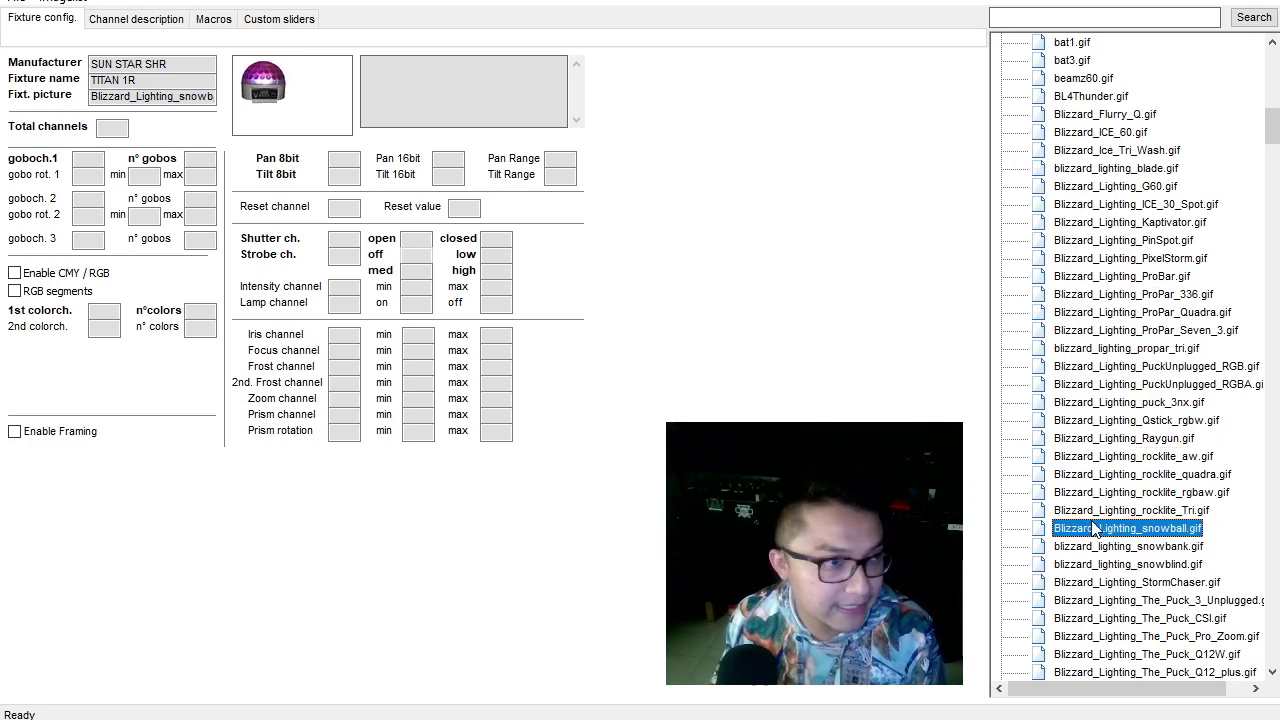
pyautogui.scroll(-1, 1093, 524)
pyautogui.click(1093, 511)
pyautogui.click(1093, 564)
pyautogui.scroll(-1, 1091, 563)
pyautogui.click(1093, 546)
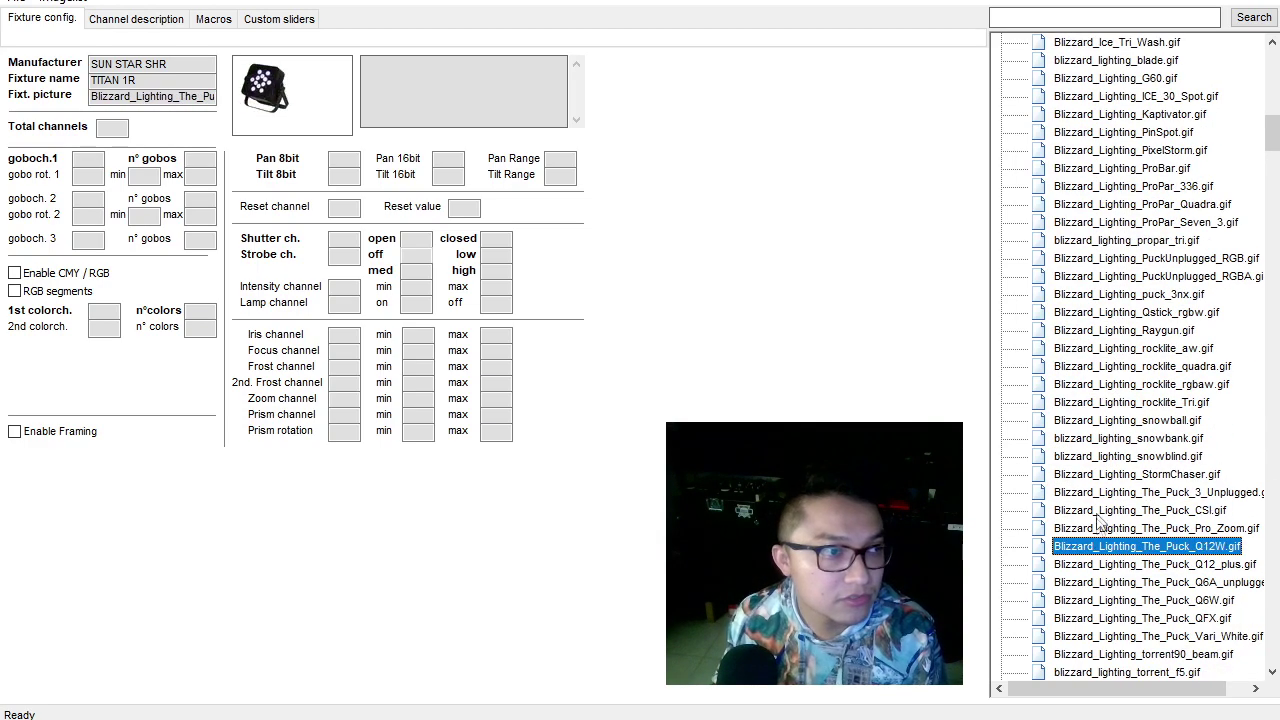
pyautogui.click(1093, 492)
pyautogui.scroll(-1, 1100, 488)
pyautogui.click(1100, 476)
pyautogui.click(1105, 564)
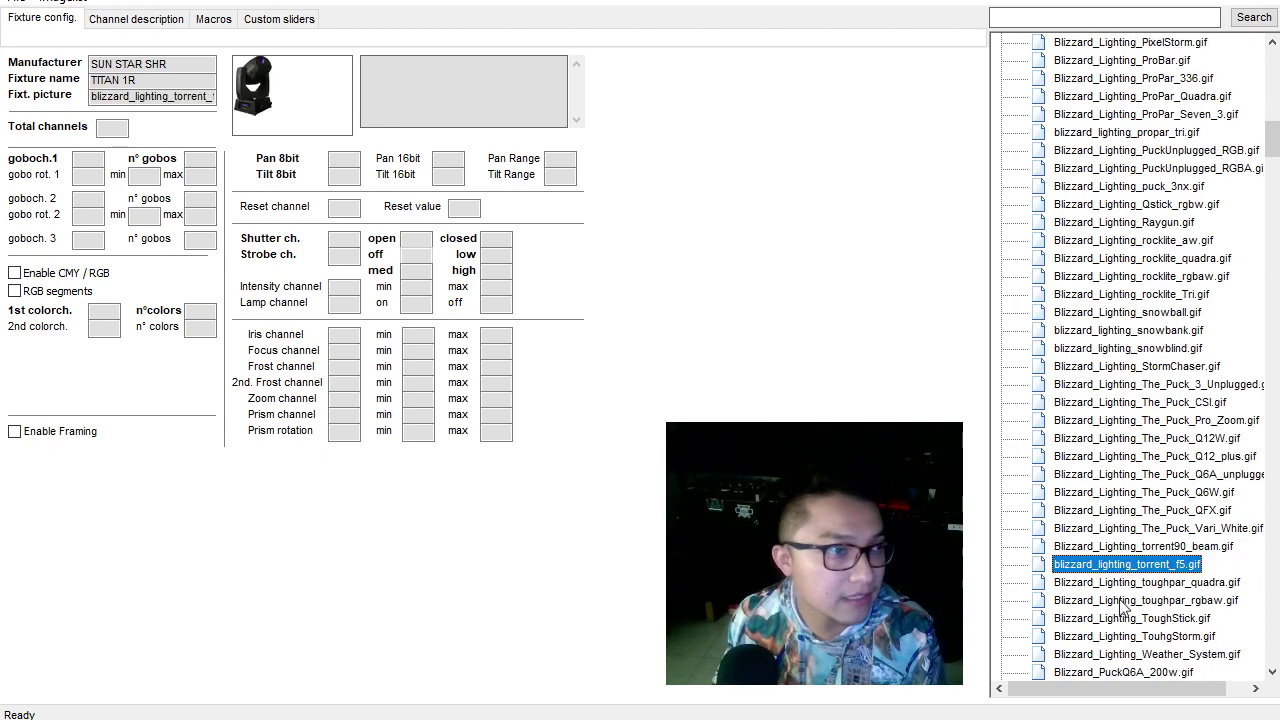
pyautogui.scroll(-1, 1110, 564)
pyautogui.click(1120, 564)
pyautogui.click(1120, 528)
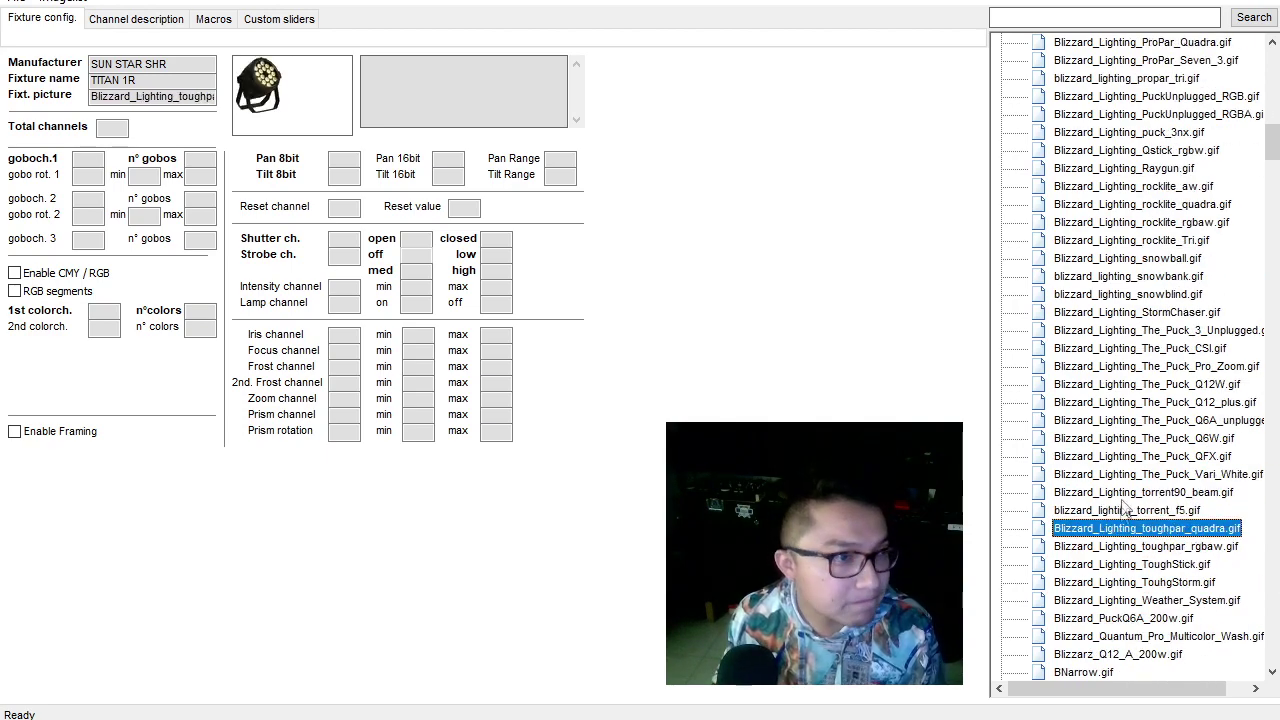
pyautogui.click(1120, 492)
pyautogui.scroll(-2, 1120, 492)
pyautogui.click(1125, 494)
pyautogui.click(1125, 528)
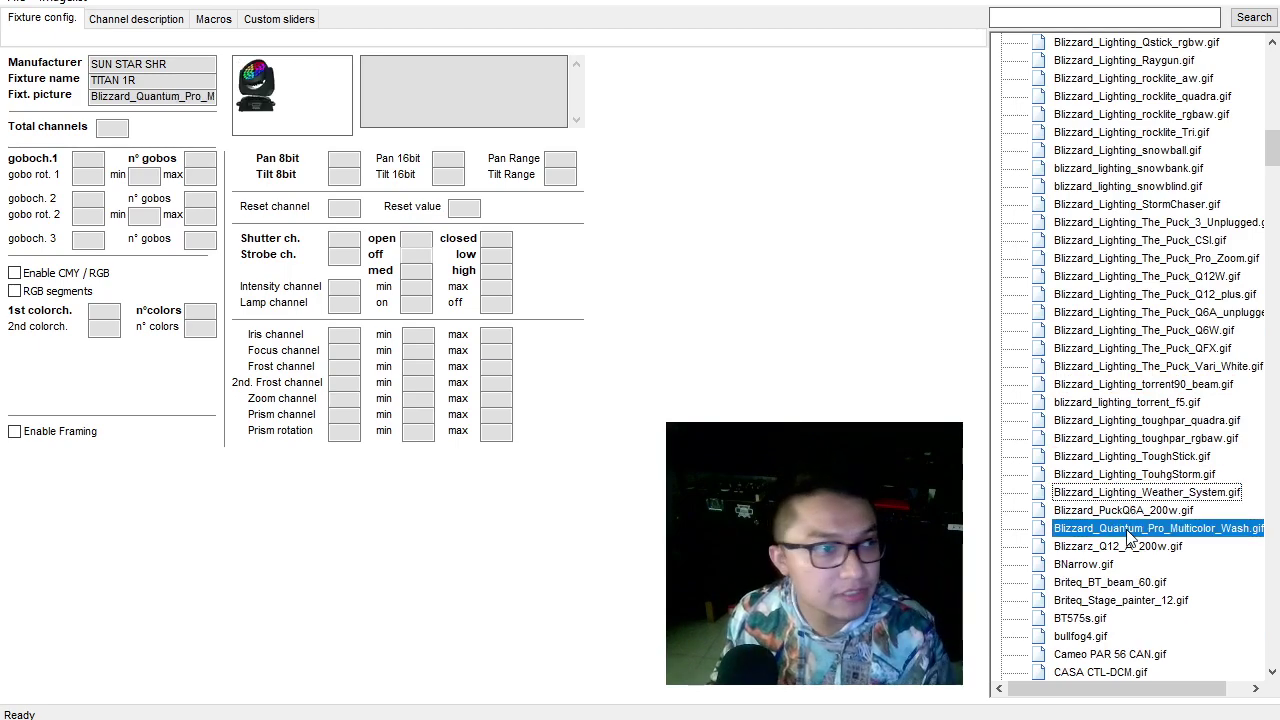
pyautogui.click(1125, 456)
pyautogui.scroll(-2, 1120, 490)
pyautogui.click(1116, 456)
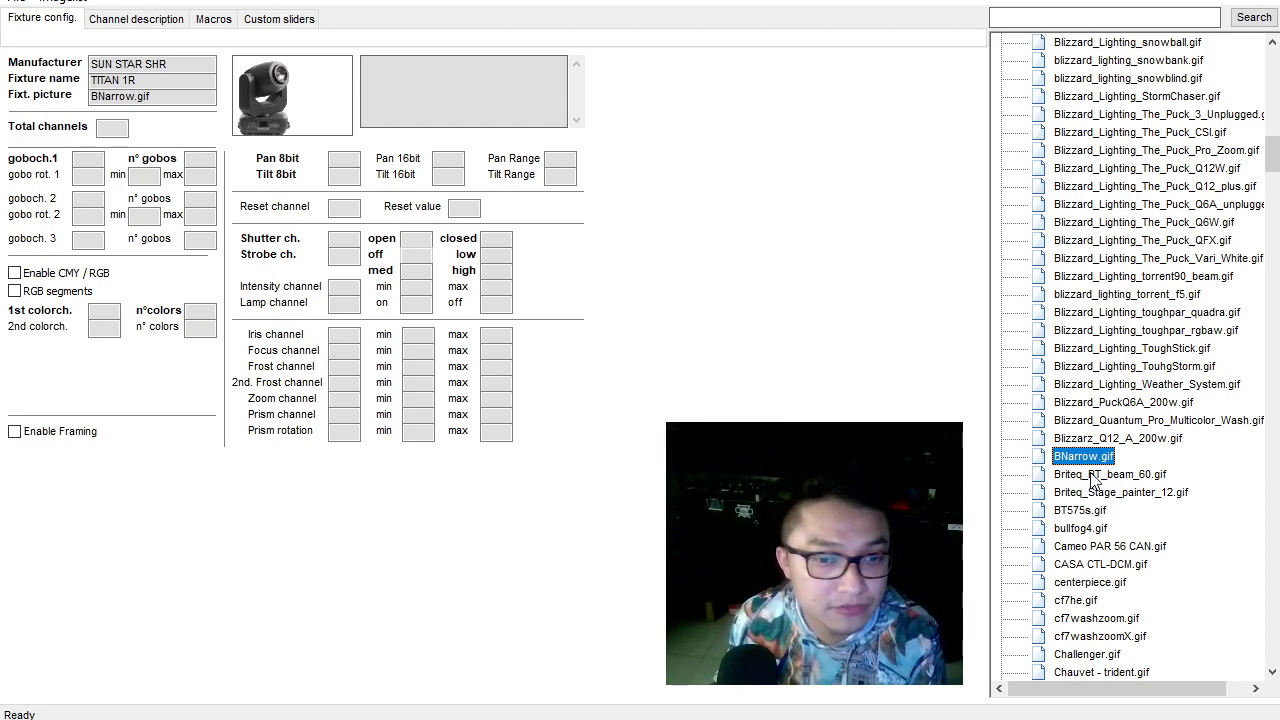
# Try a picture further down the library and switch to Chrome to compare it with the Titan 1R photos.
pyautogui.scroll(-8, 1095, 470)
pyautogui.click(1105, 456)
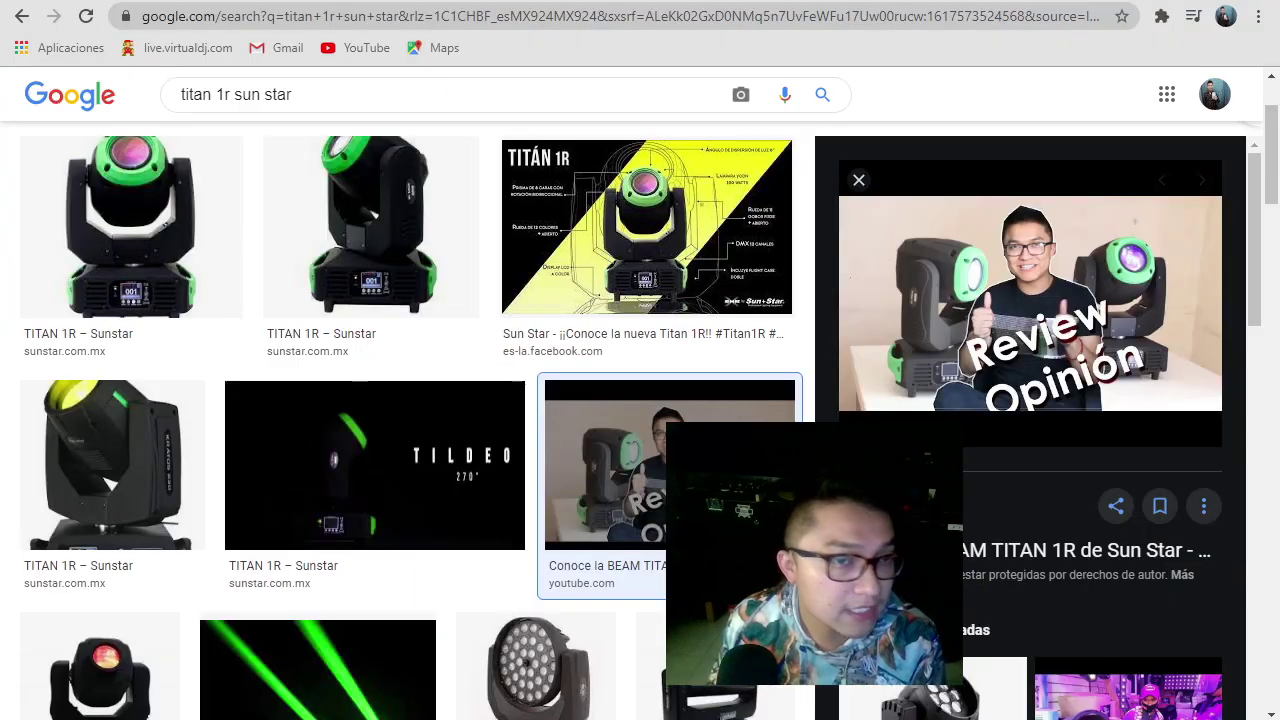
pyautogui.hotkey('alt', 'Tab')
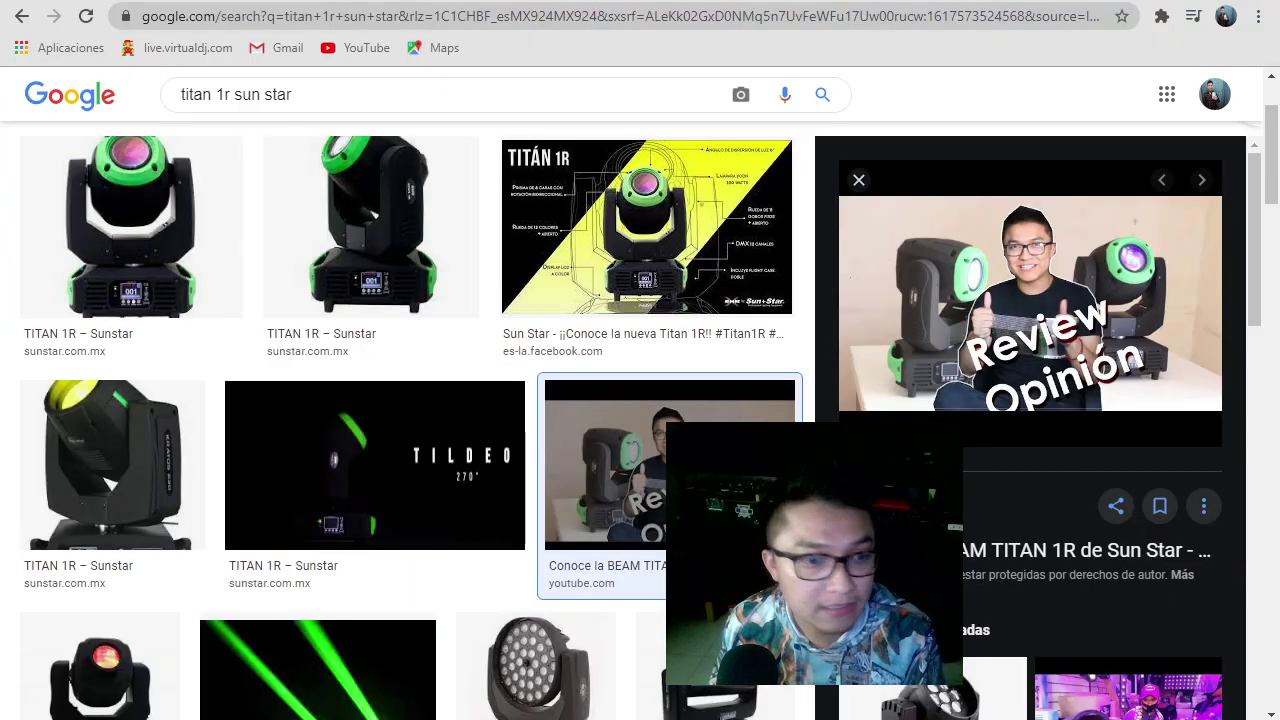
# Compare the Chauvet_Intimidator_Beam_LED_350.gif fixture picture with the Titan 1R photos in Chrome.
pyautogui.hotkey('alt', 'Tab')
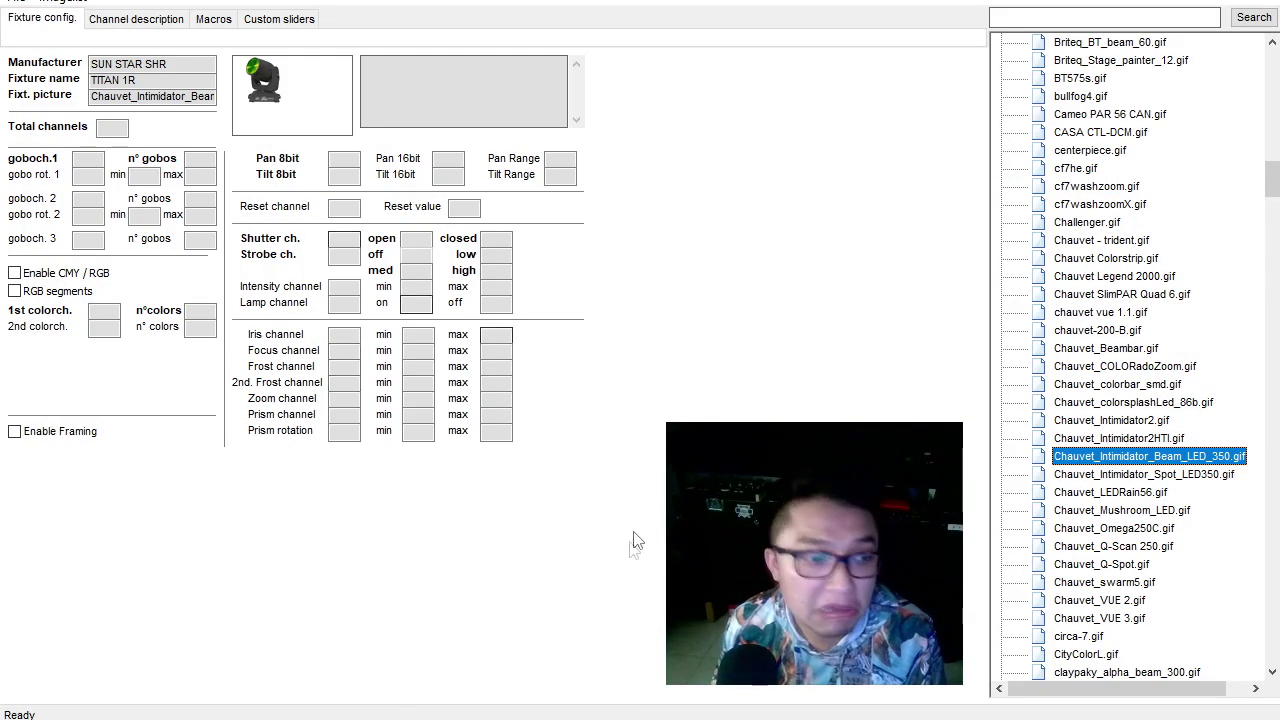
pyautogui.hotkey('alt', 'Tab')
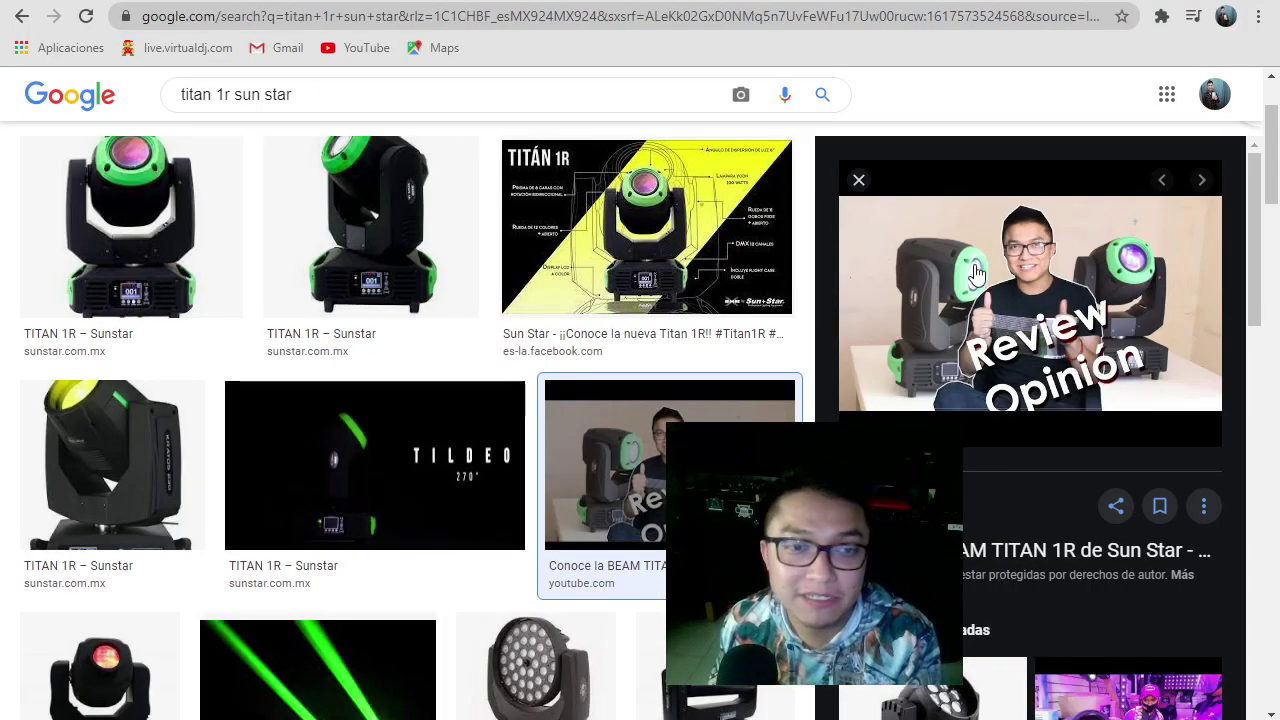
pyautogui.hotkey('alt', 'Tab')
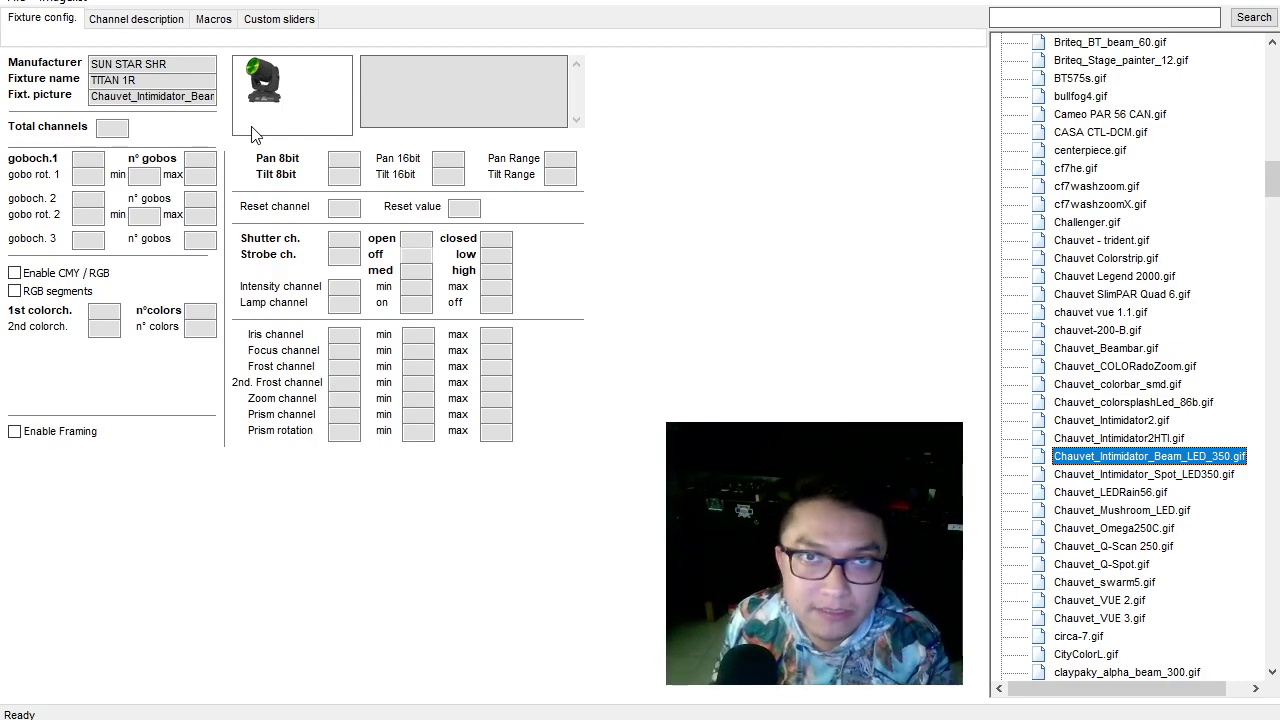
# Look up the DMX channel count in the Titan 1R manual PDF in Chrome and set the fixture's total channels to 12.
pyautogui.click(101, 130)
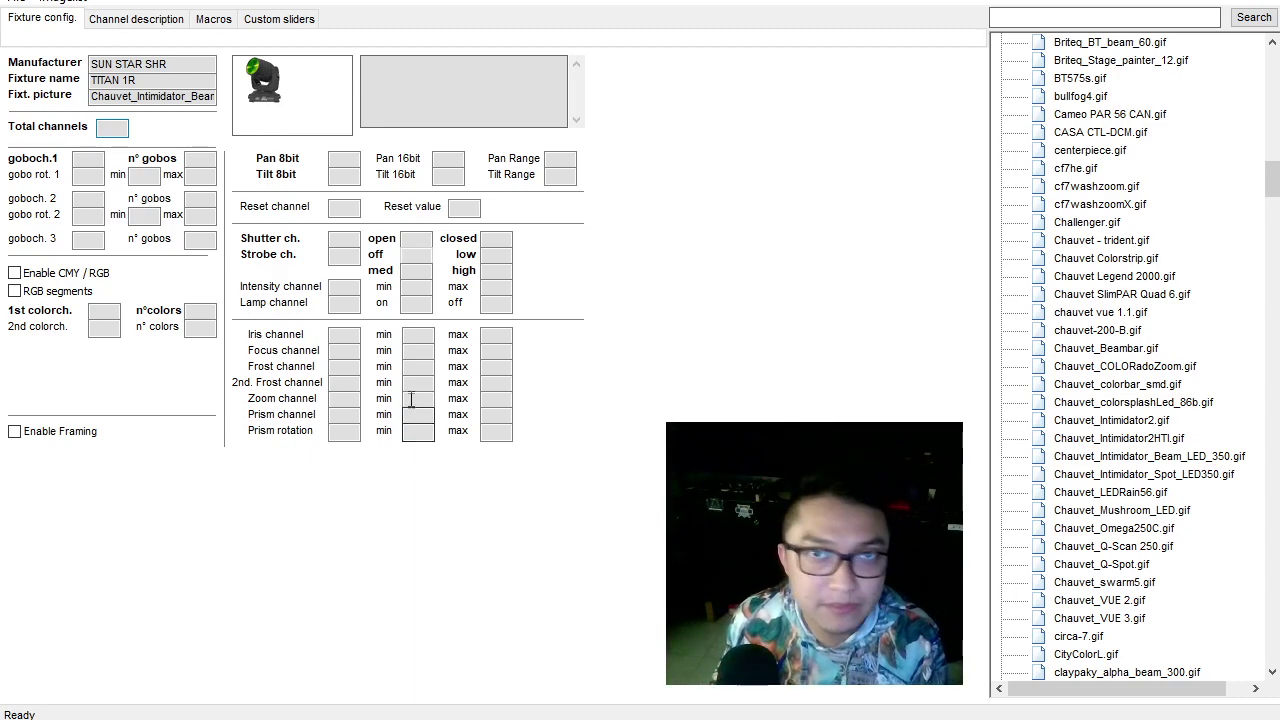
pyautogui.moveTo(541, 719)
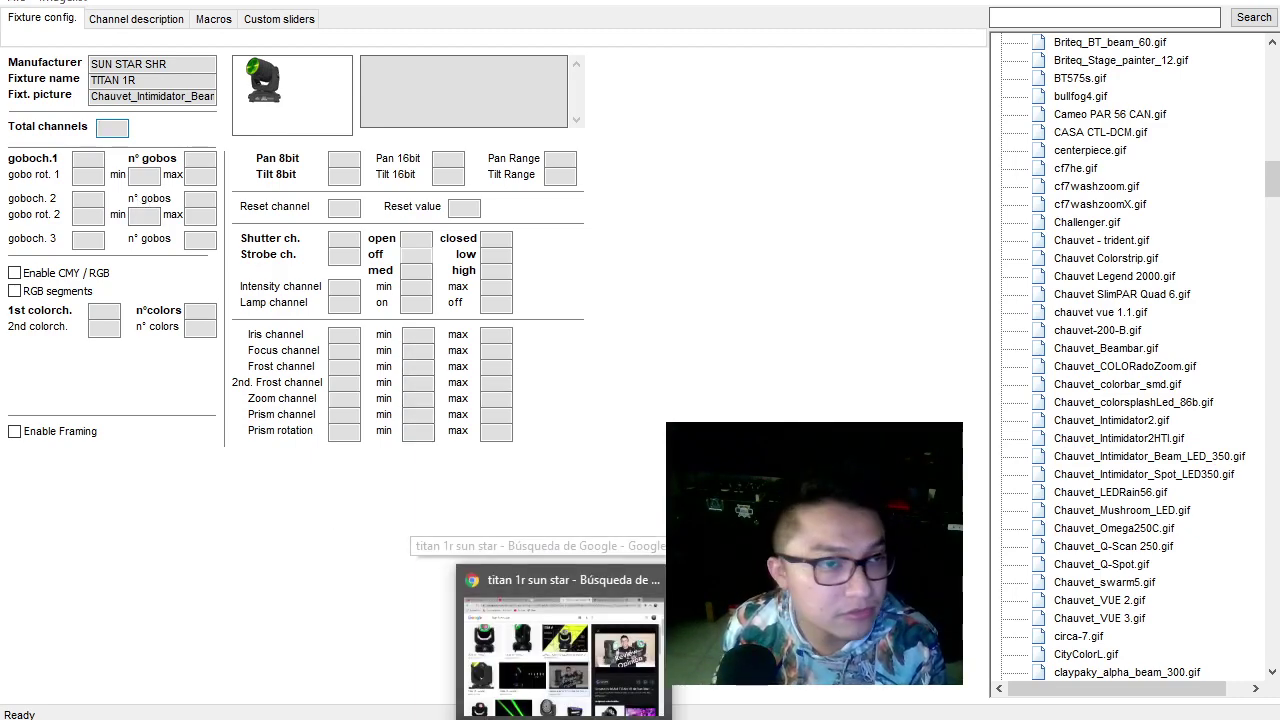
pyautogui.click(541, 640)
pyautogui.hotkey('ctrl', 'Tab')
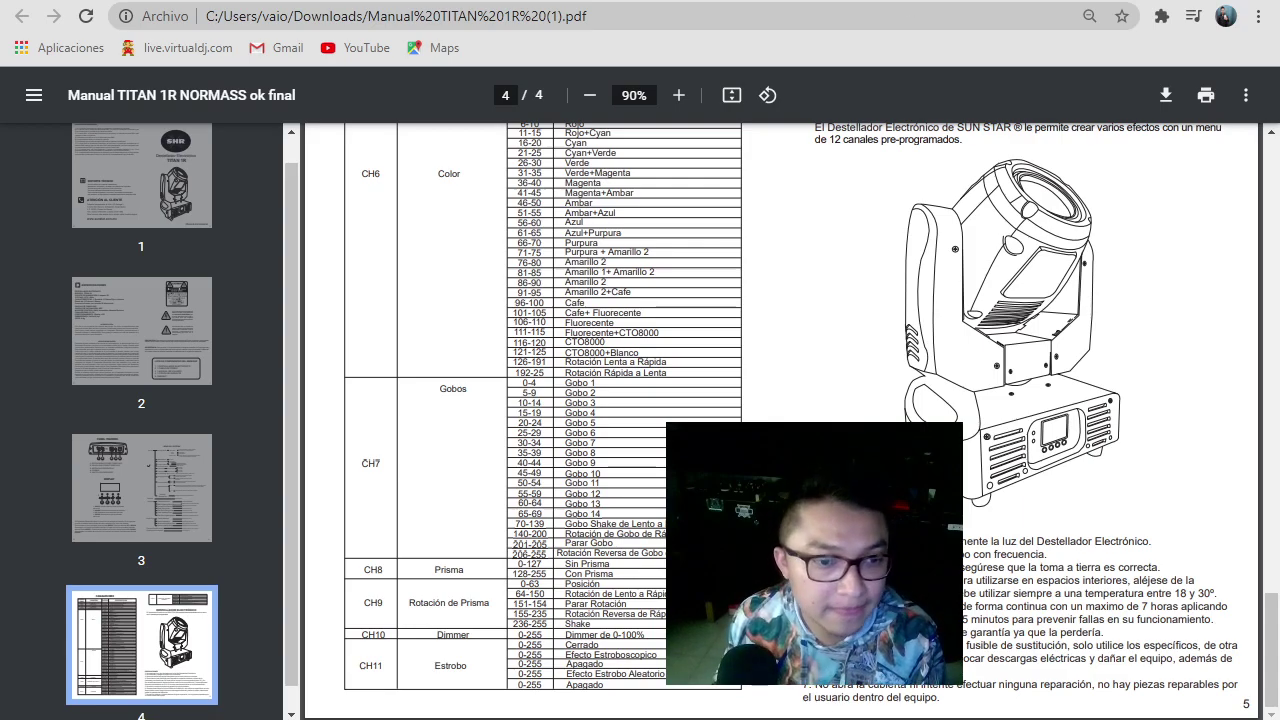
pyautogui.scroll(4, 780, 420)
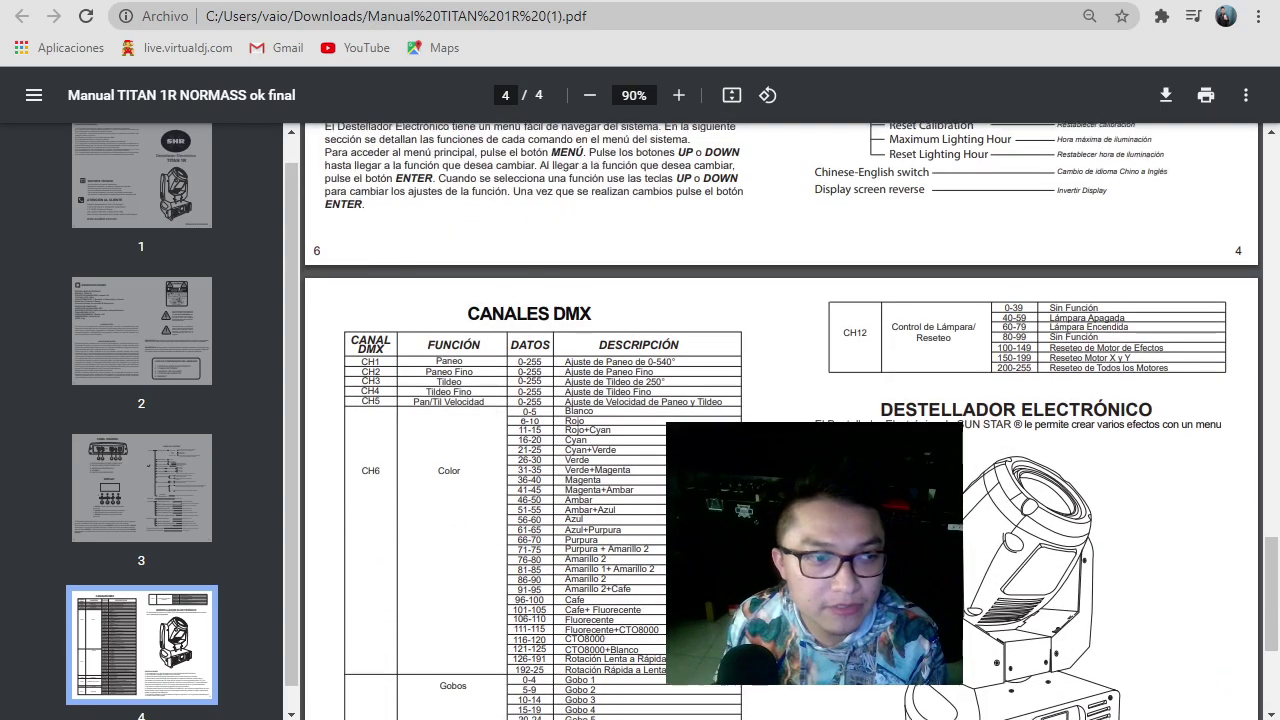
pyautogui.scroll(-2, 826, 245)
pyautogui.scroll(7, 826, 245)
pyautogui.press('Home')
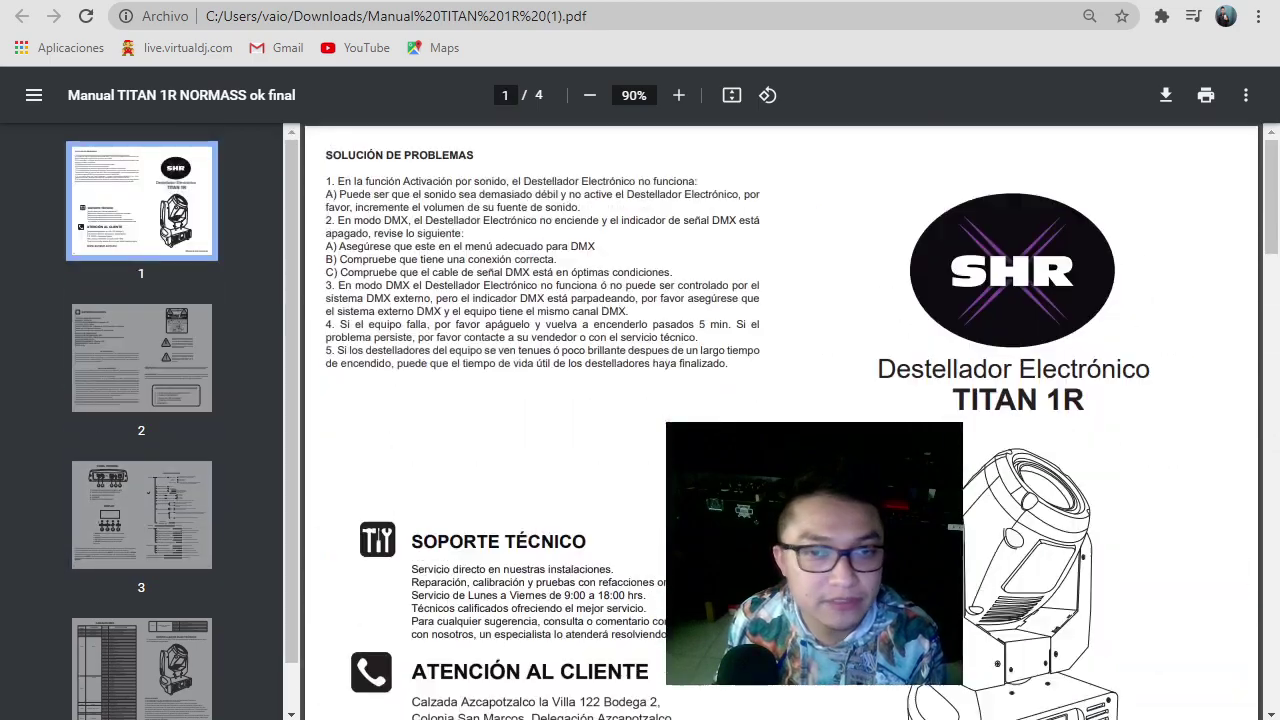
pyautogui.scroll(-15, 485, 241)
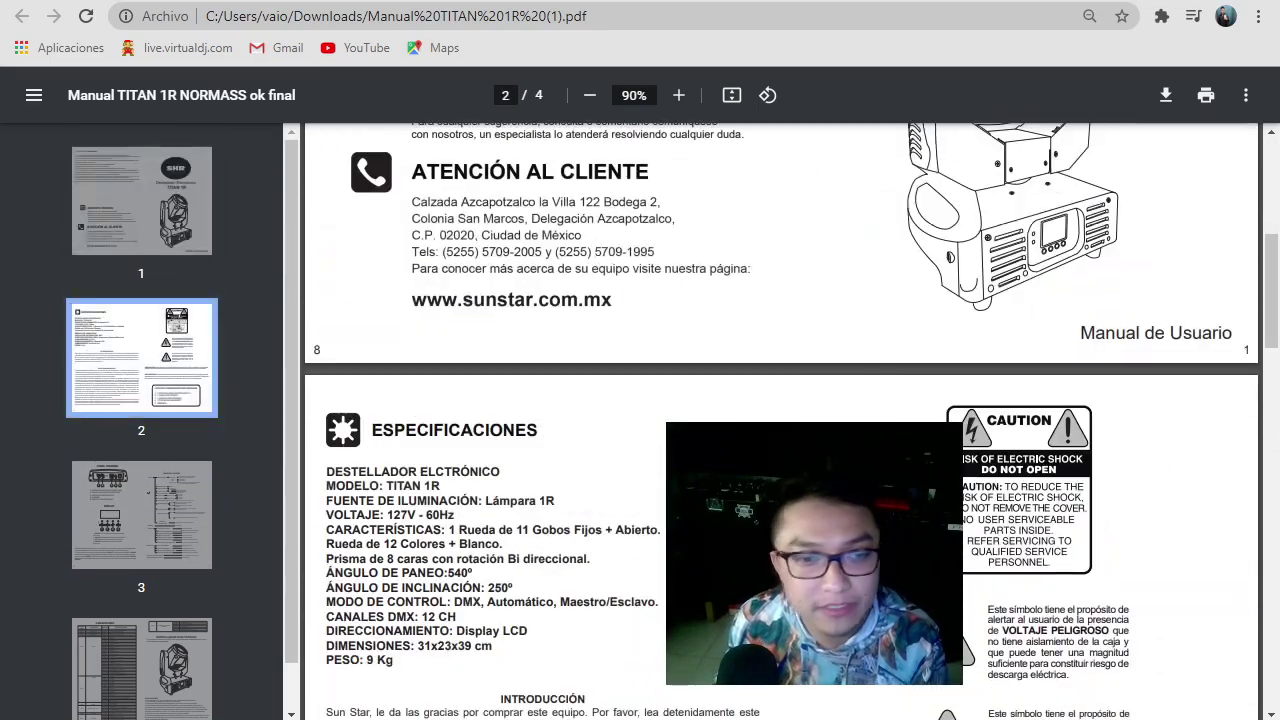
pyautogui.scroll(-4, 485, 241)
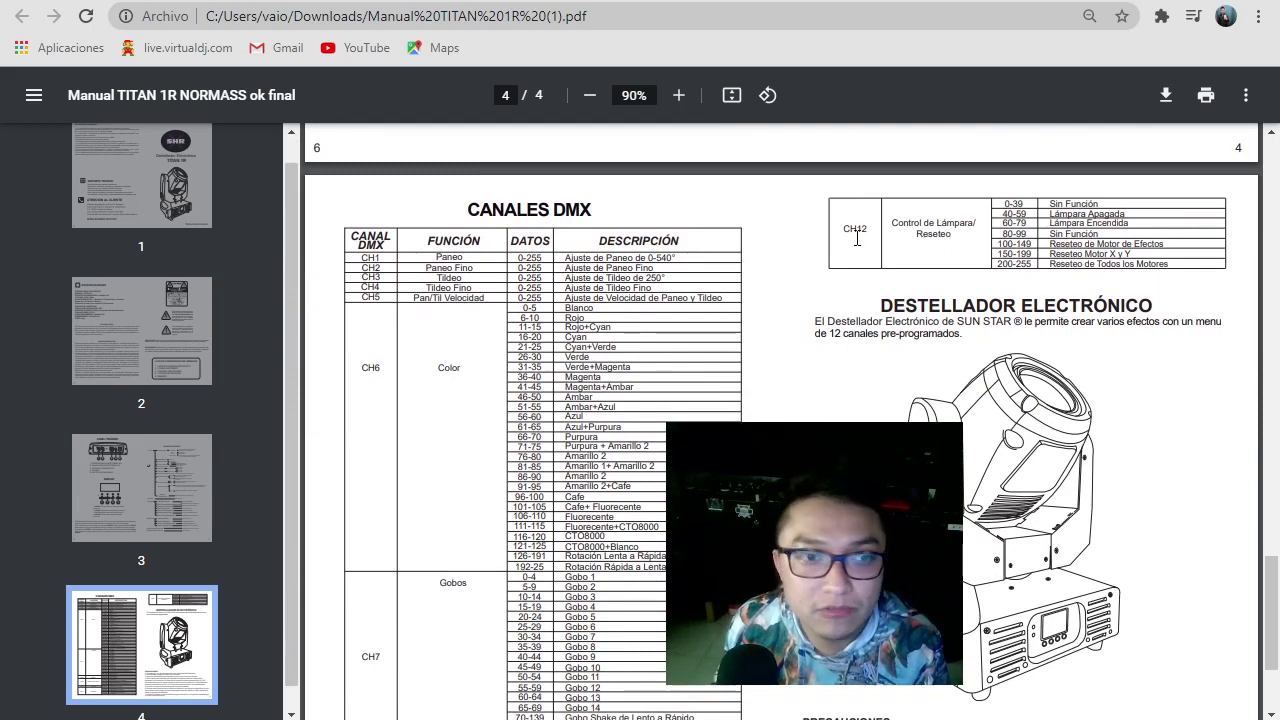
pyautogui.hotkey('alt', 'Tab')
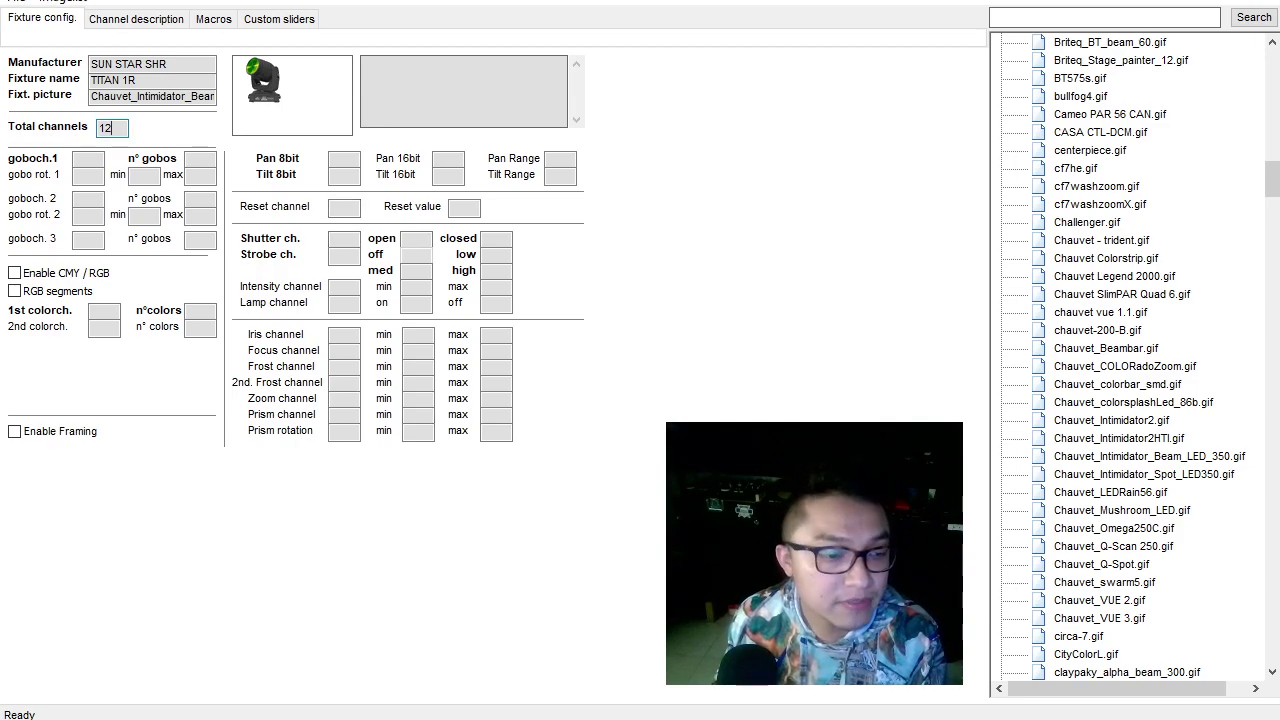
# Find the gobo channel in the manual's DMX table and set the fixture's first gobo channel to 7.
pyautogui.hotkey('alt', 'Tab')
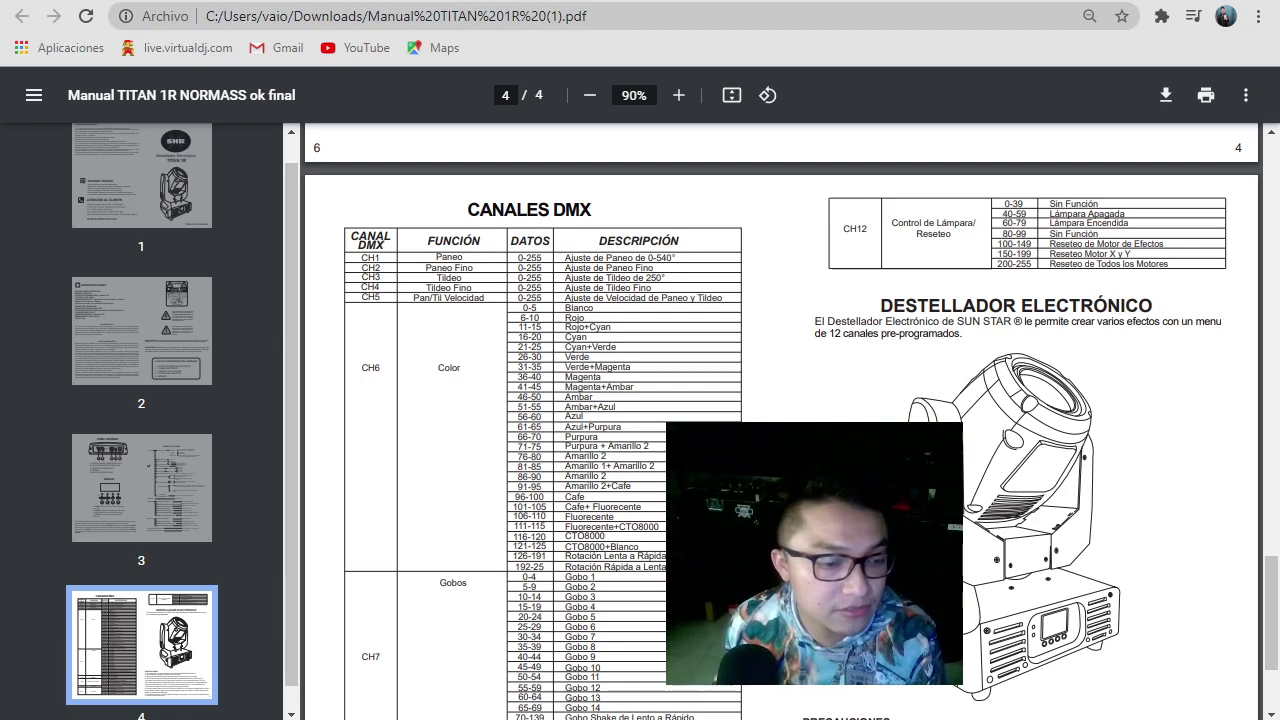
pyautogui.hotkey('alt', 'Tab')
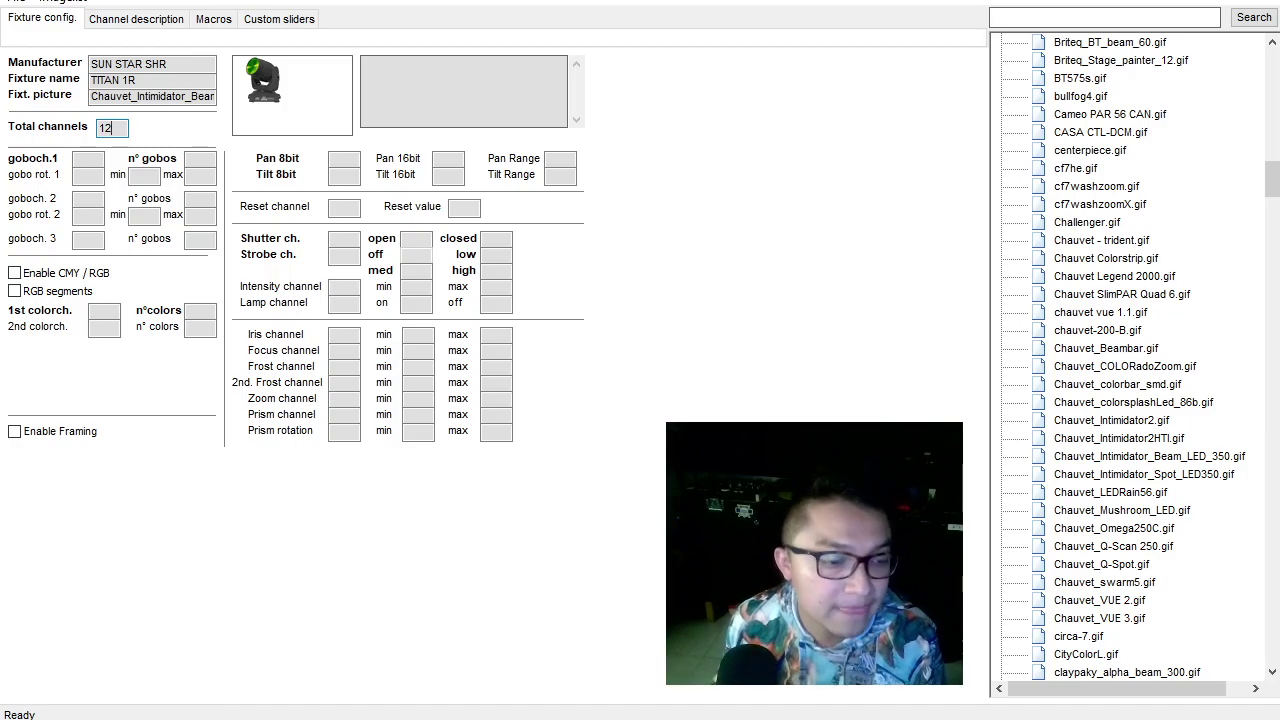
pyautogui.hotkey('alt', 'Tab')
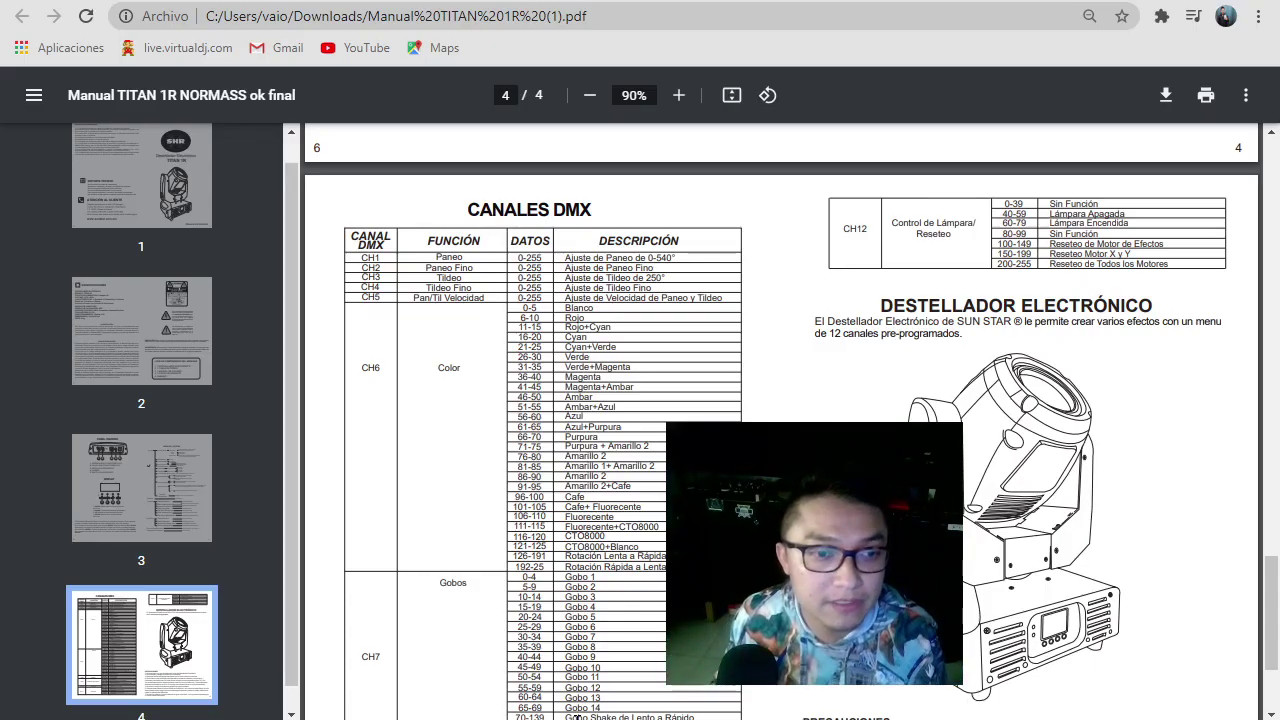
pyautogui.hotkey('alt', 'Tab')
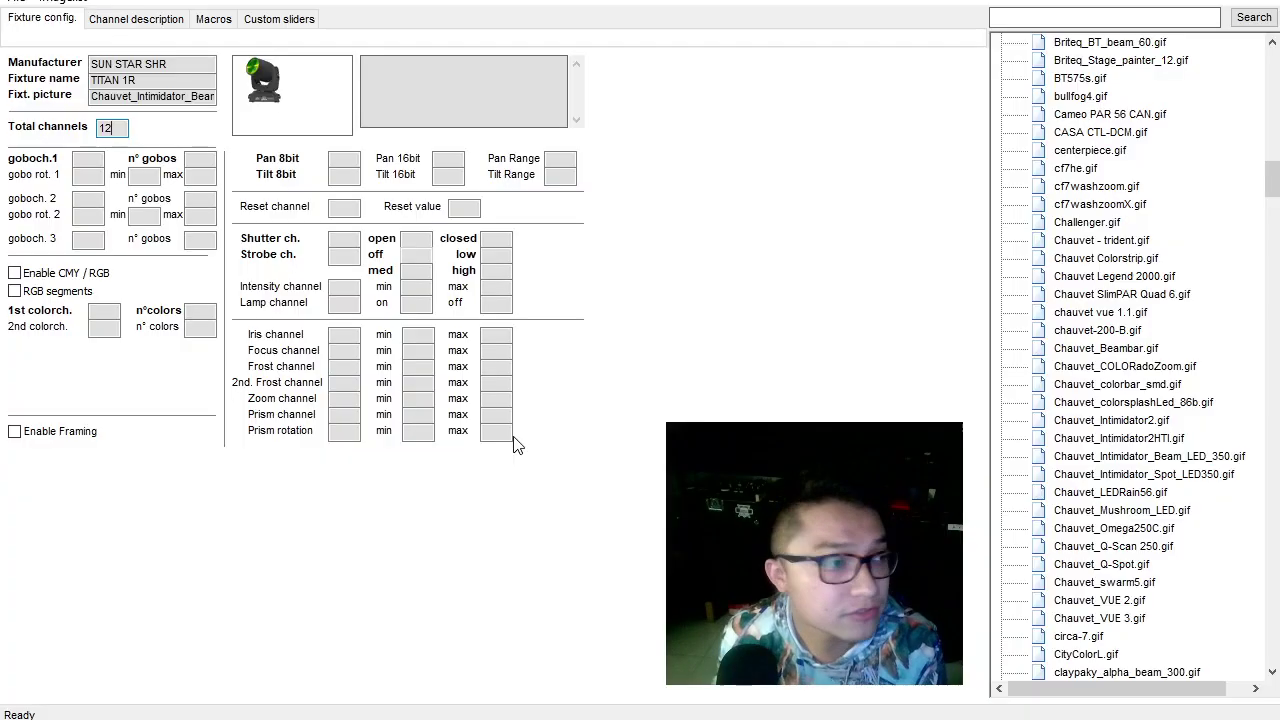
pyautogui.click(88, 159)
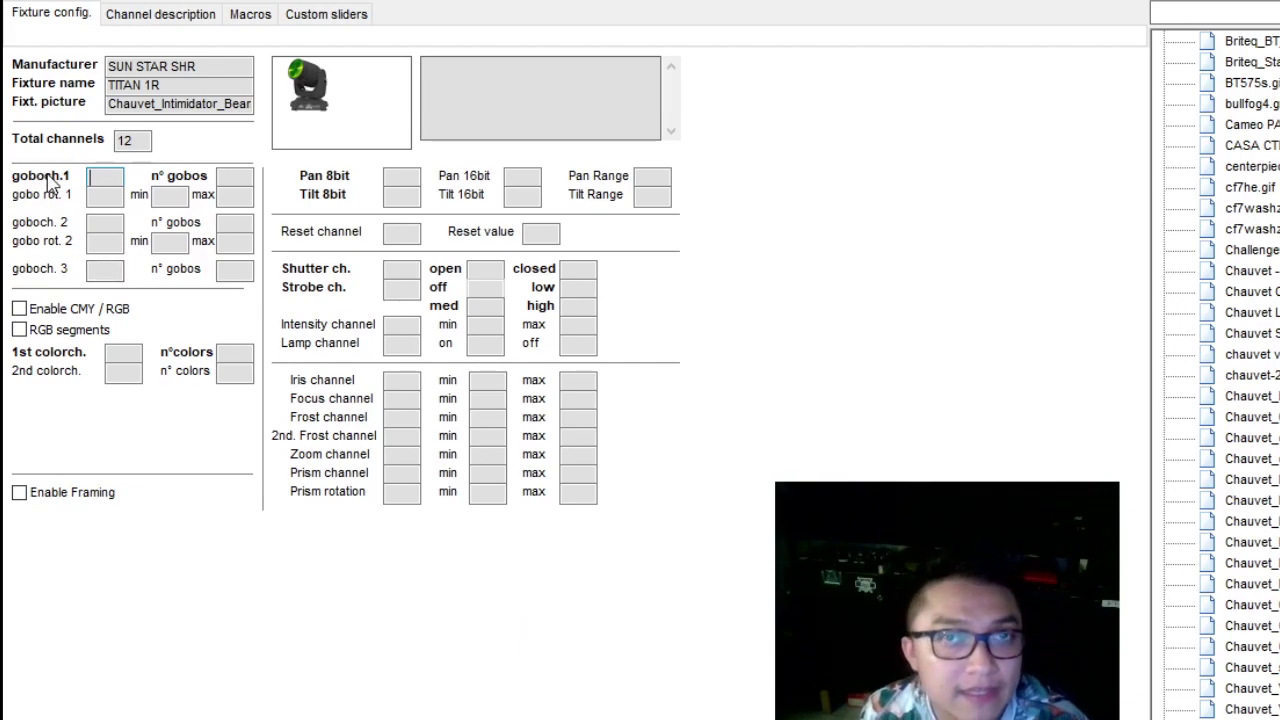
pyautogui.hotkey('alt', 'Tab')
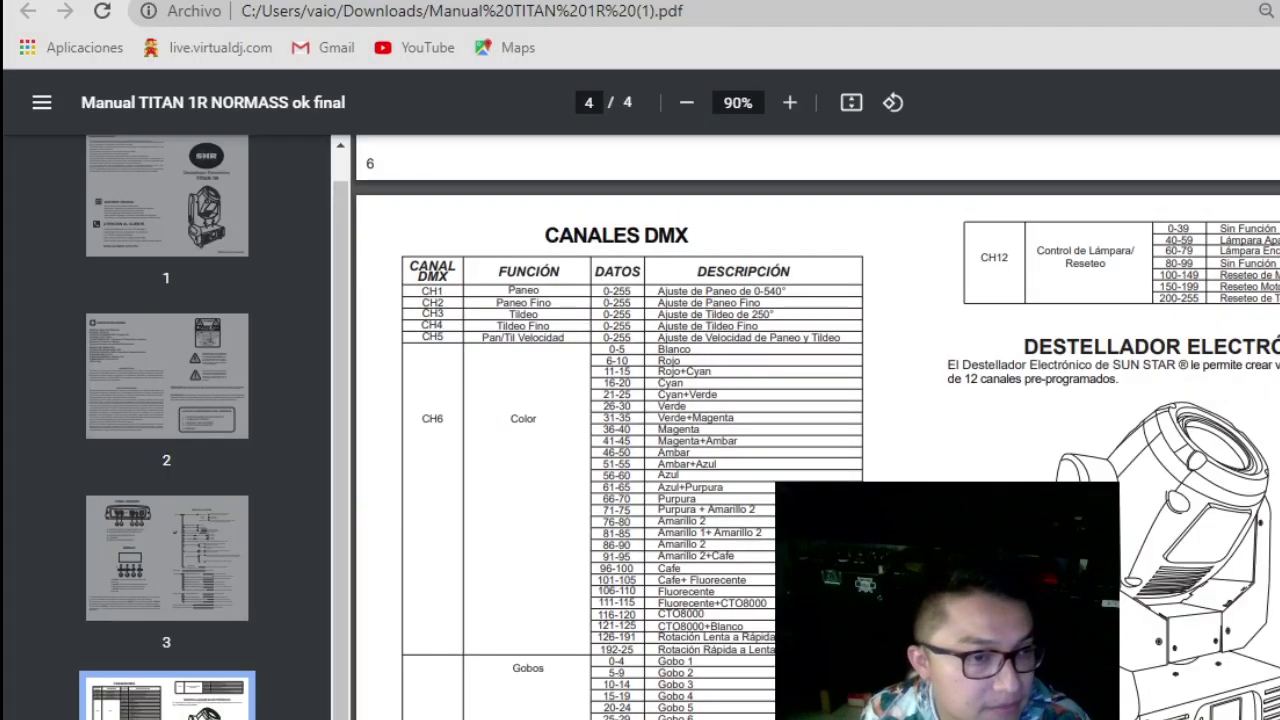
pyautogui.scroll(-2, 580, 660)
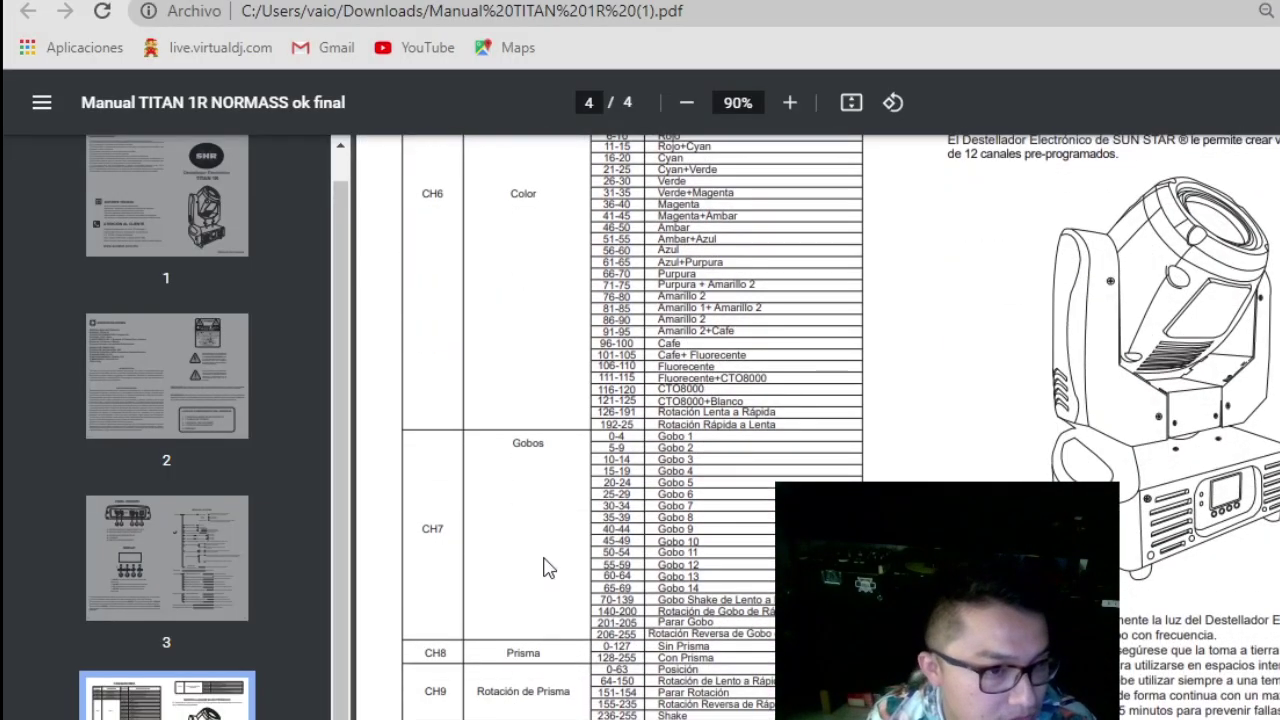
pyautogui.doubleClick(430, 530)
pyautogui.hotkey('alt', 'Tab')
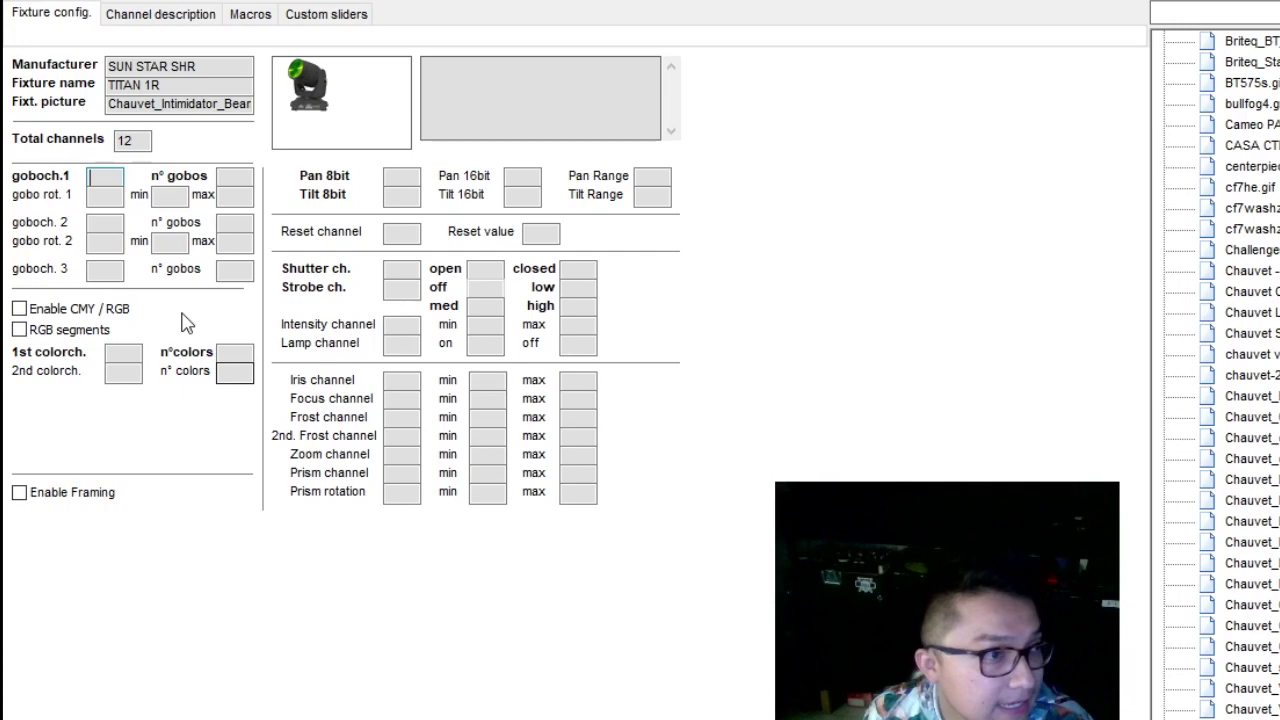
pyautogui.write('7')
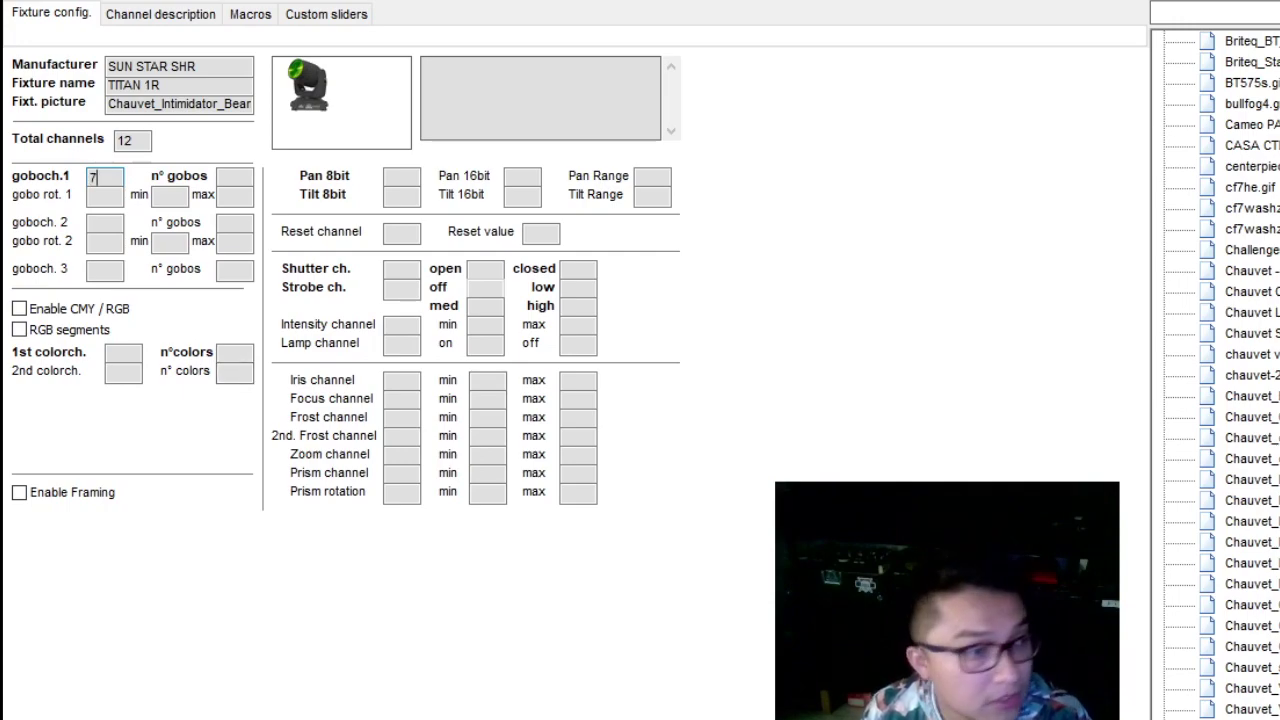
# Go through the CH7 gobo entries in the manual and set the first gobo channel's number of gobos to 17.
pyautogui.click(226, 177)
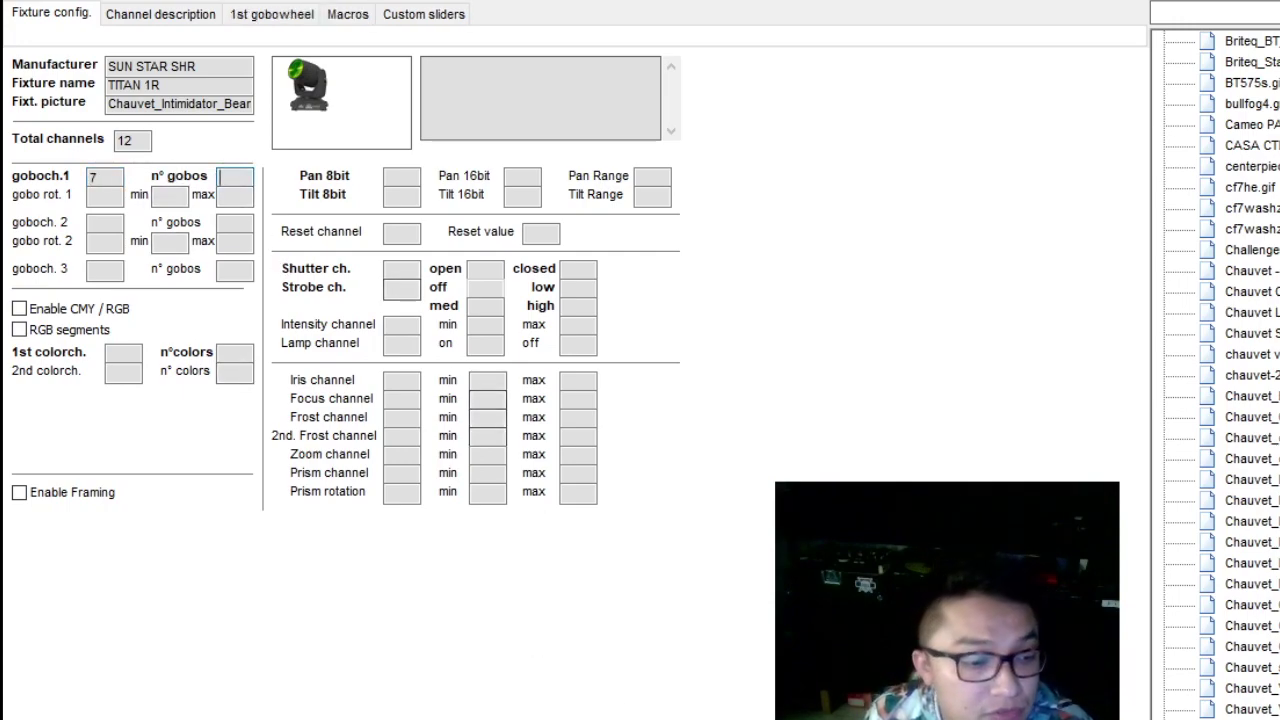
pyautogui.hotkey('alt', 'Tab')
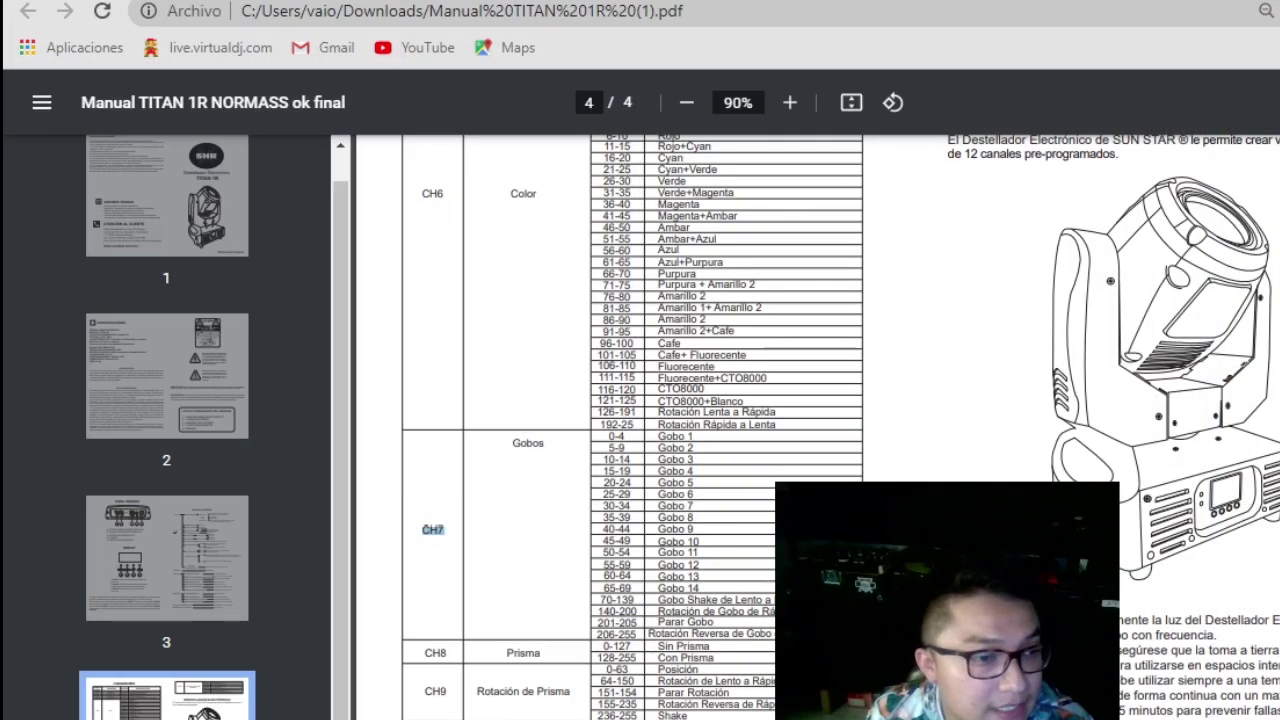
pyautogui.click(657, 440)
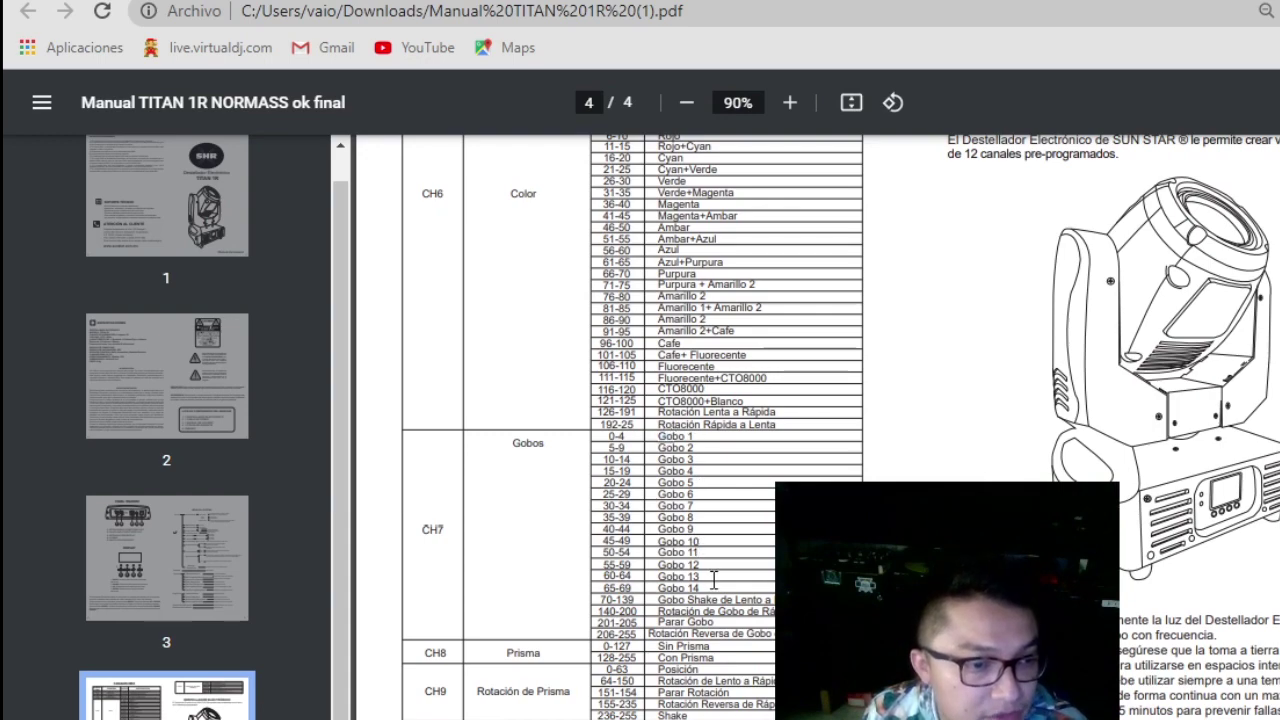
pyautogui.moveTo(752, 606); pyautogui.dragTo(688, 590)
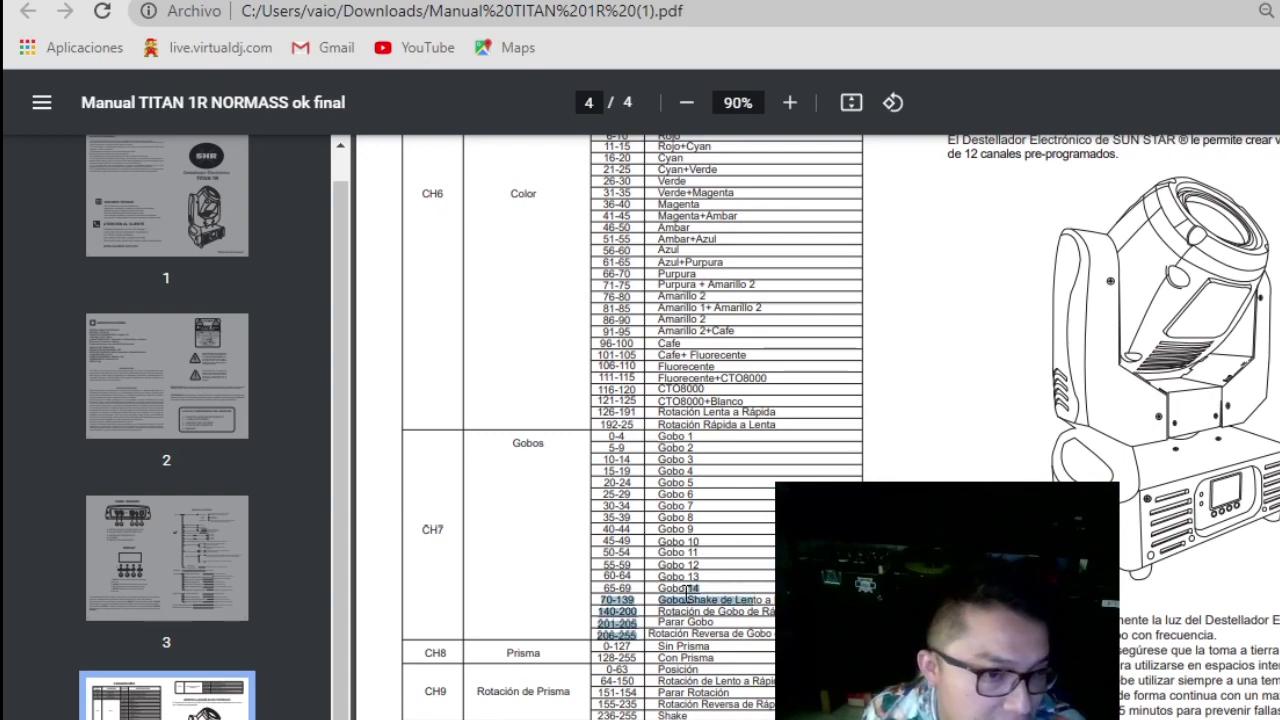
pyautogui.click(689, 594)
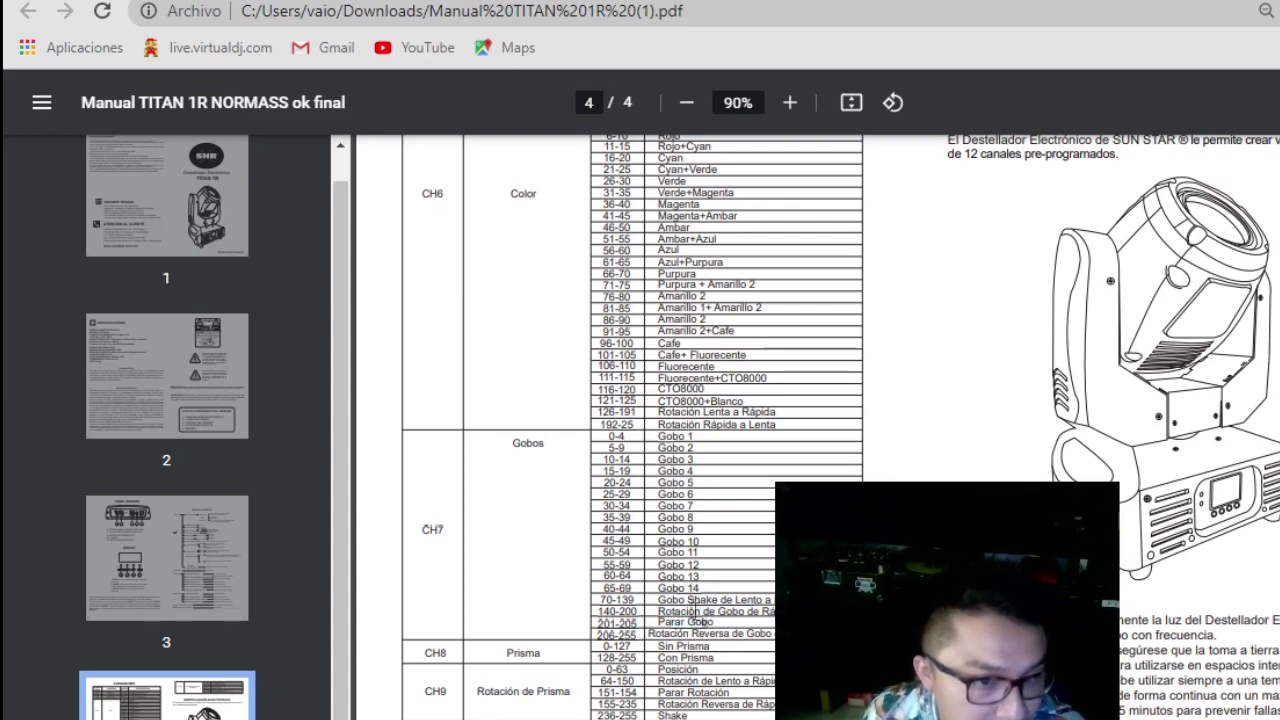
pyautogui.moveTo(700, 620); pyautogui.dragTo(675, 449)
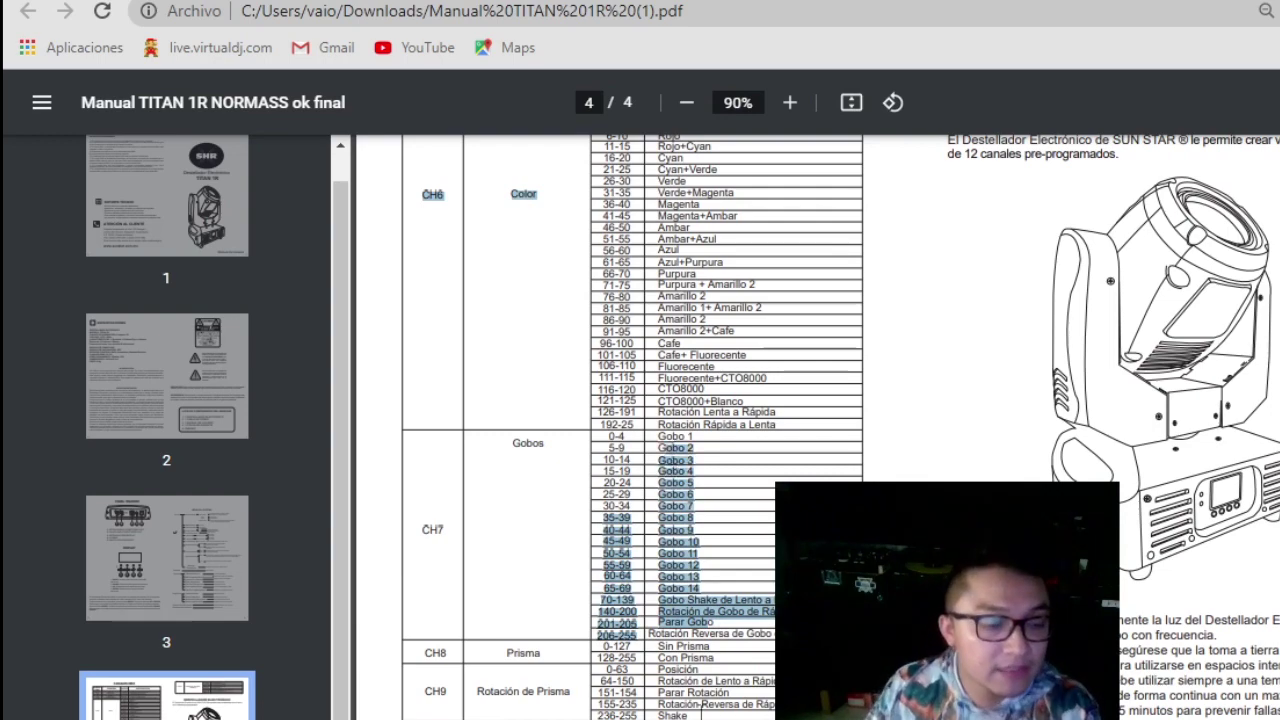
pyautogui.hotkey('alt', 'Tab')
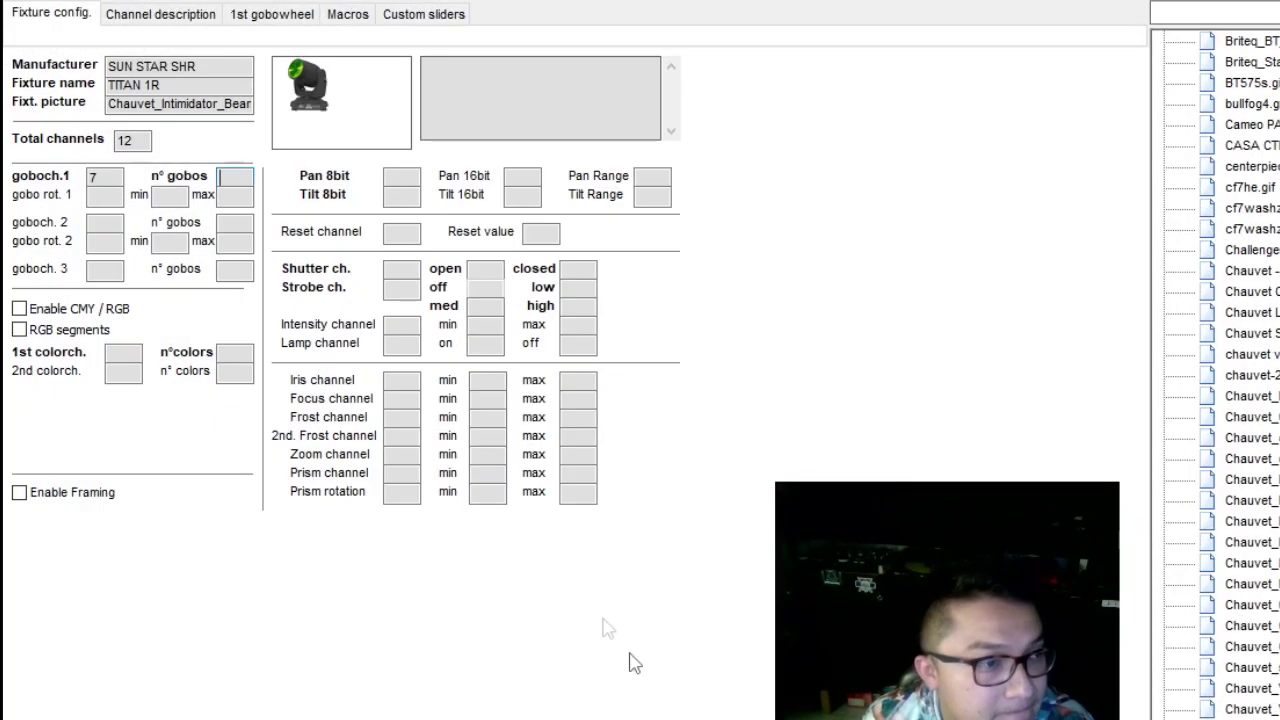
pyautogui.click(235, 180)
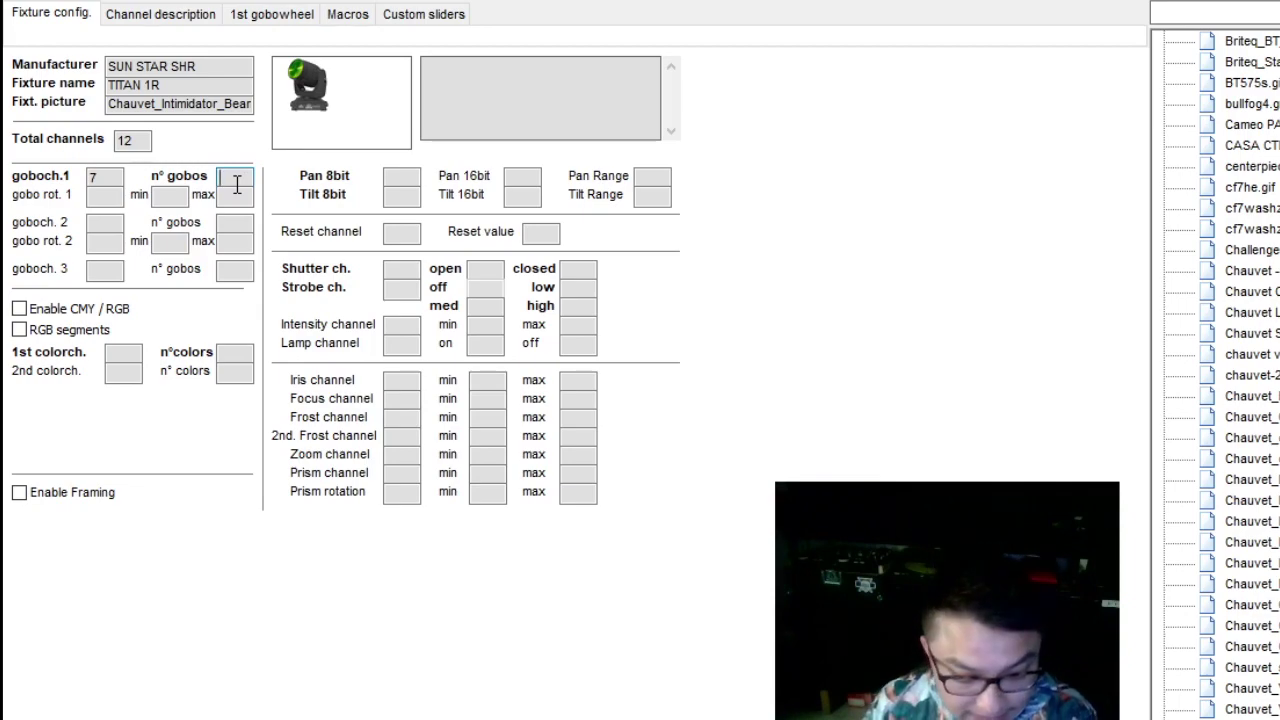
pyautogui.write('17')
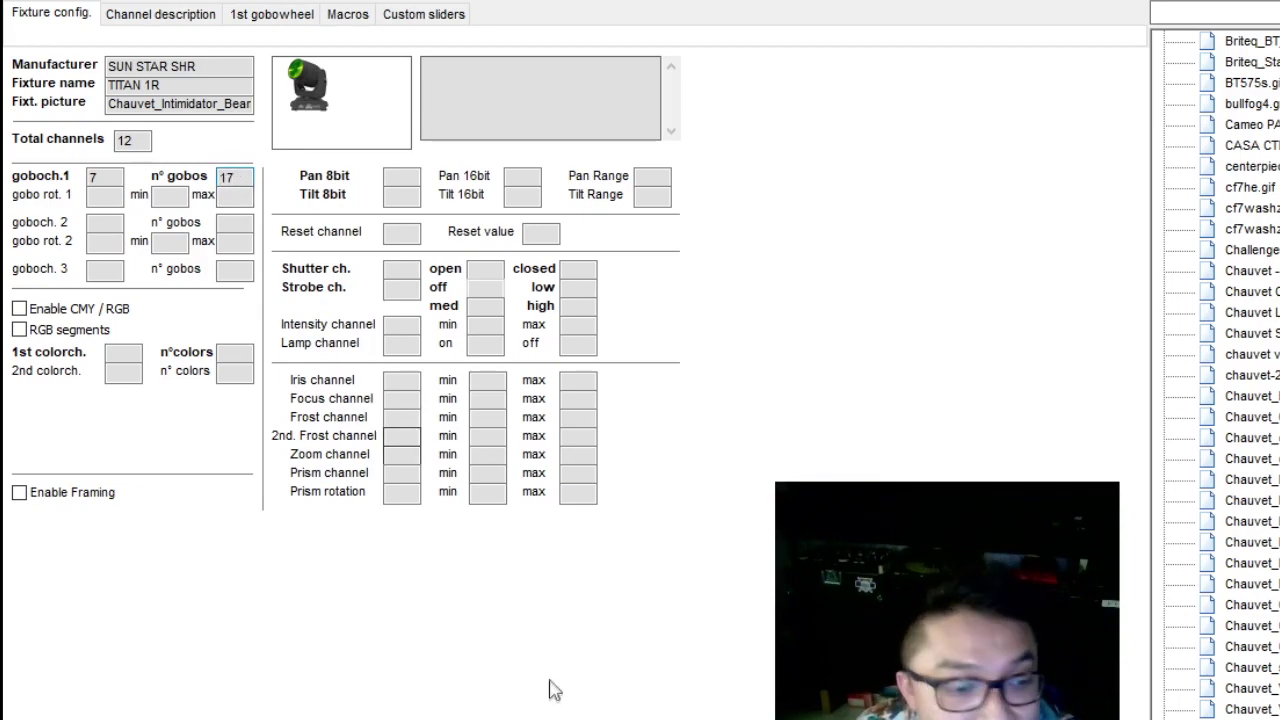
# Recheck the last CH7 entry, the reverse gobo rotation, in the manual and change the number of gobos to 18.
pyautogui.hotkey('alt', 'Tab')
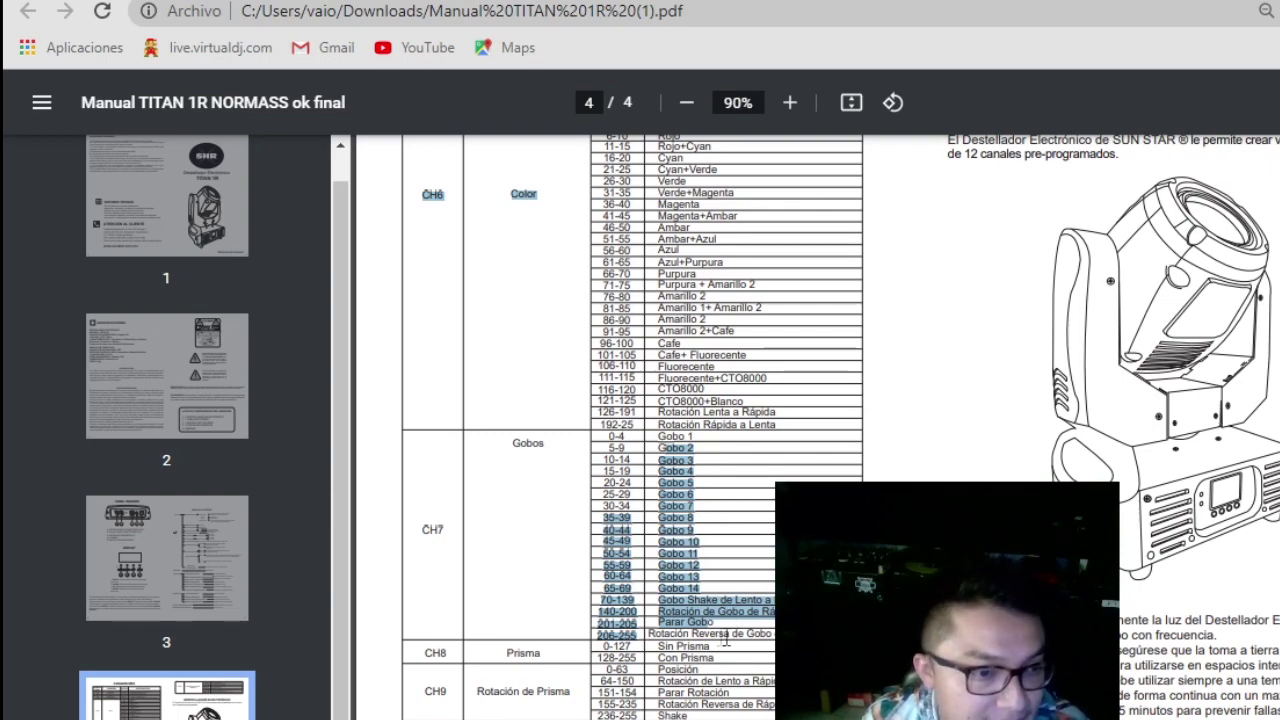
pyautogui.click(662, 626)
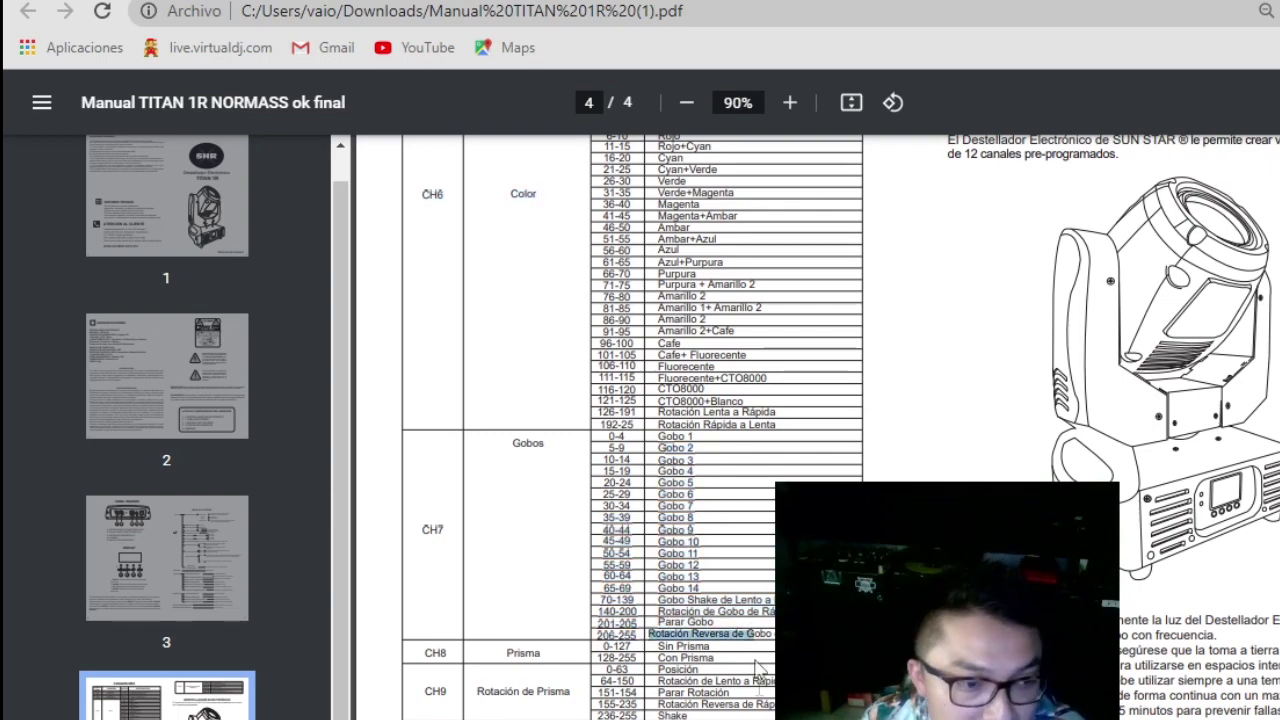
pyautogui.hotkey('alt', 'Tab')
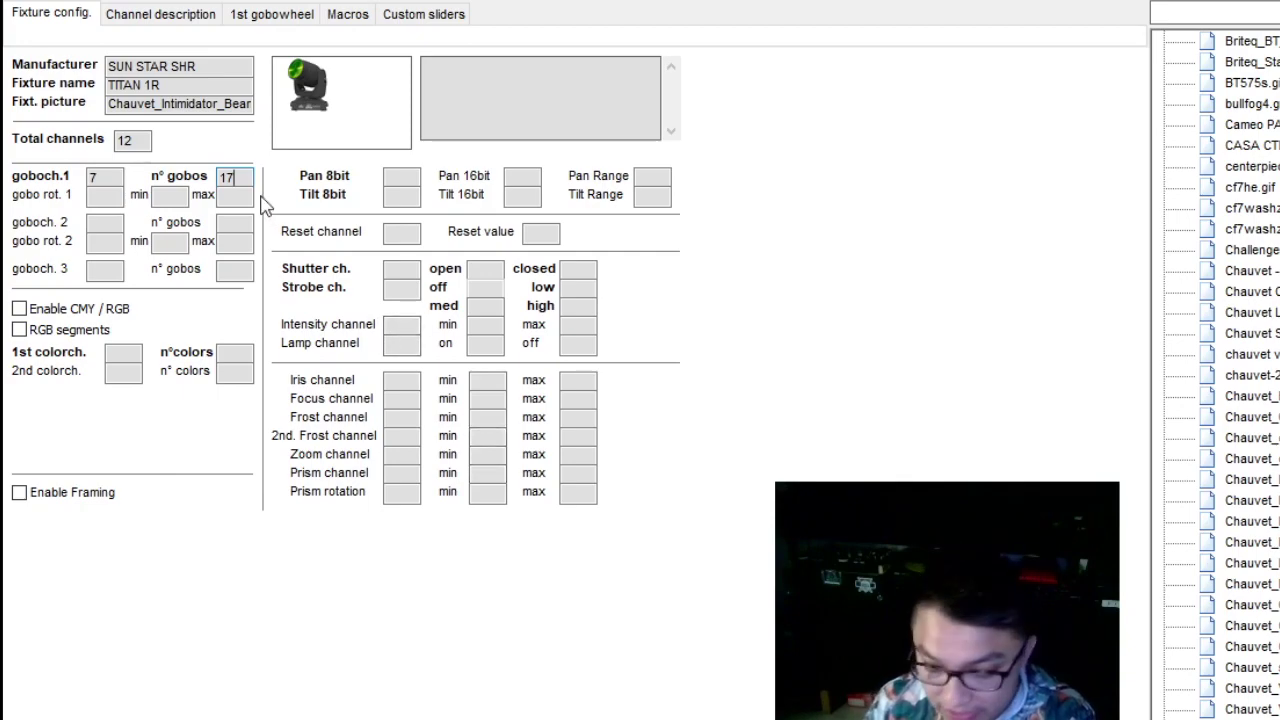
pyautogui.press('BackSpace')
pyautogui.write('8')
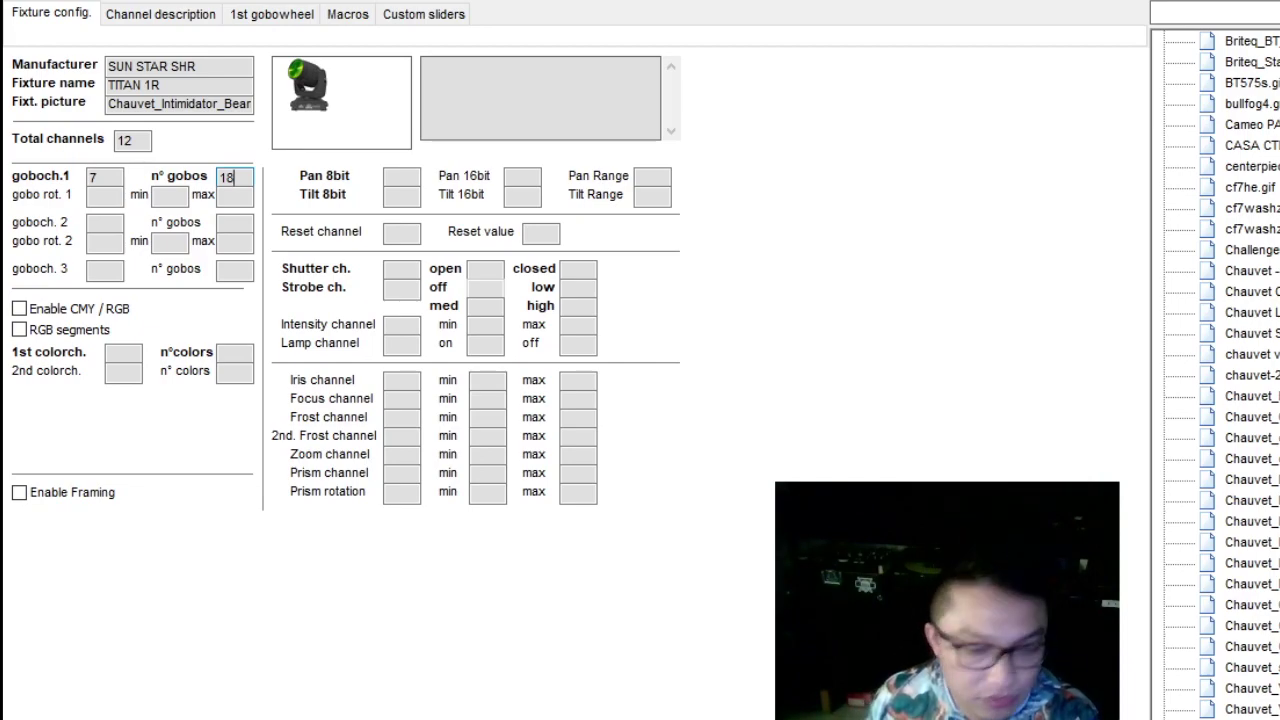
# Replace the first gobo channel's number of gobos with 3.
pyautogui.press('BackSpace')
pyautogui.press('BackSpace')
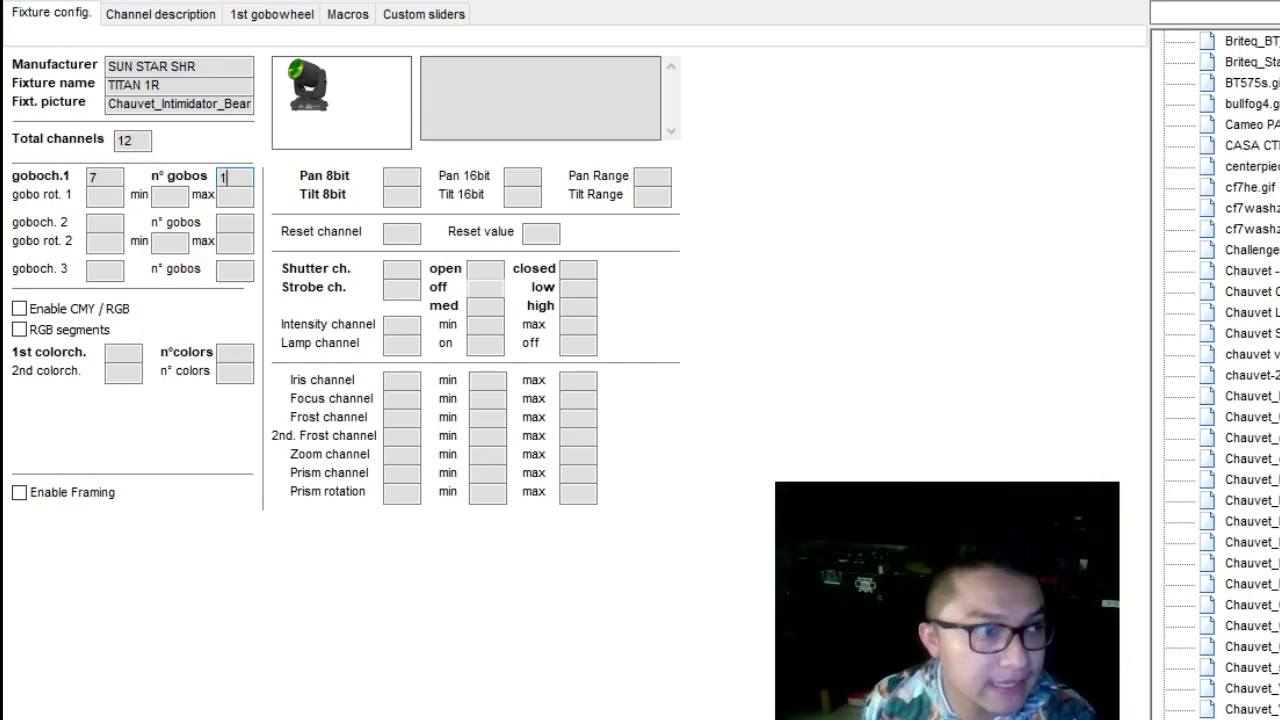
pyautogui.write('3')
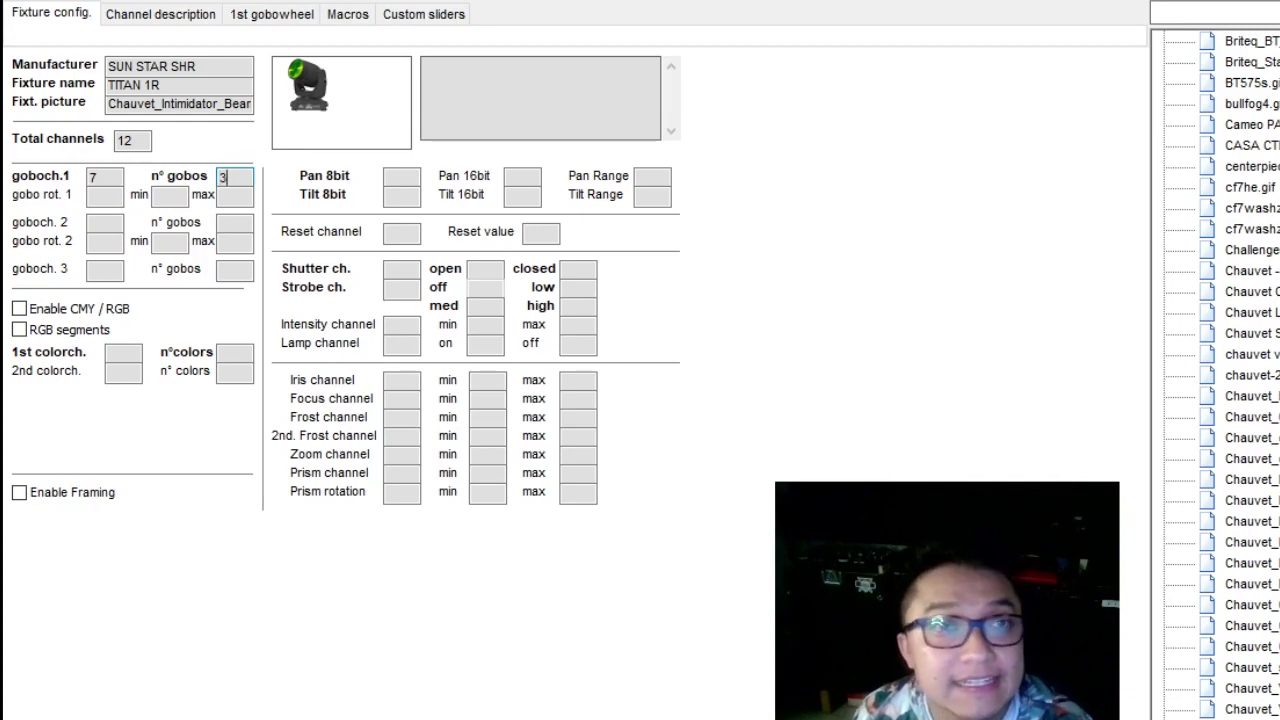
# Check the first gobo channel's settings and its gobo wheel table, keeping the number of gobos at 3.
pyautogui.click(163, 193)
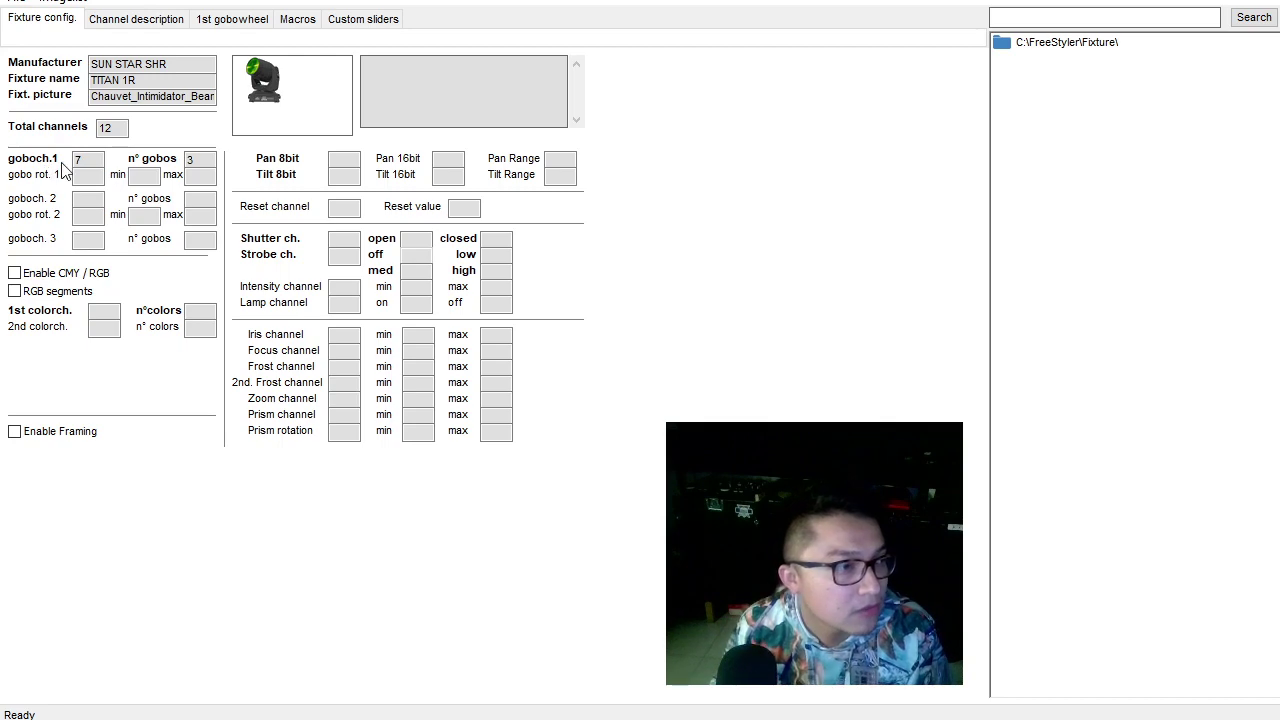
pyautogui.click(102, 157)
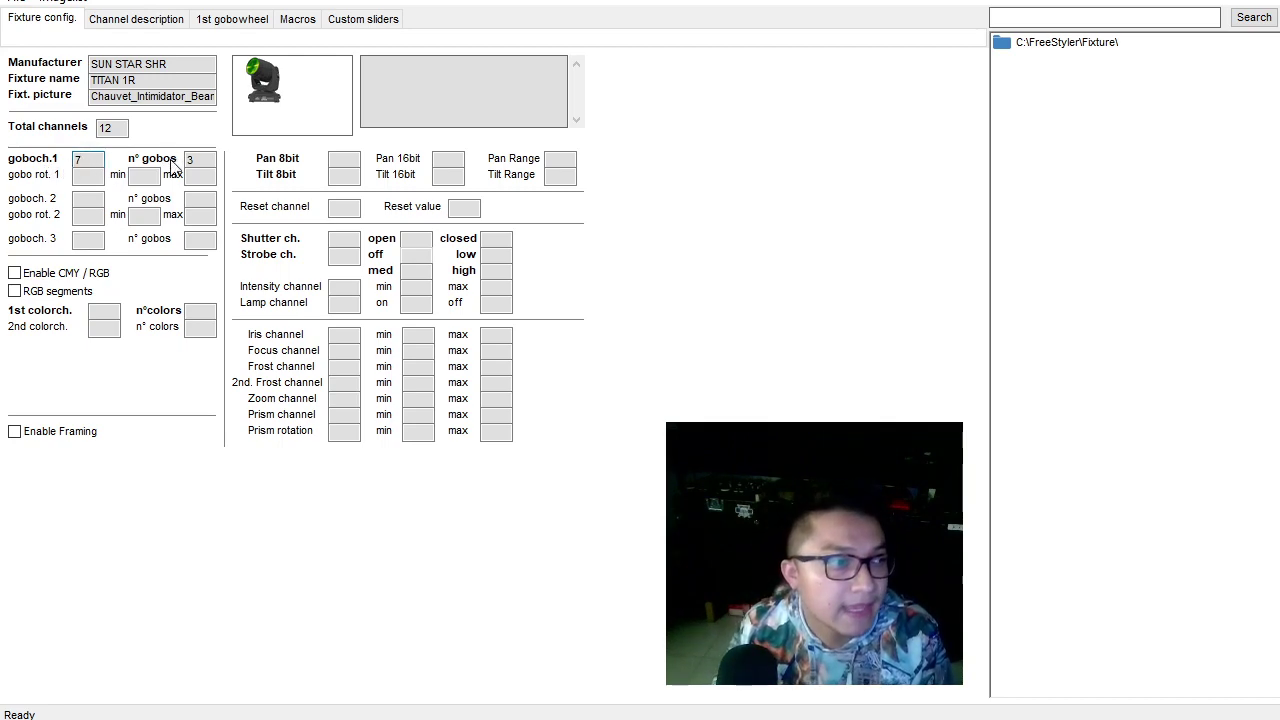
pyautogui.click(202, 158)
pyautogui.moveTo(202, 158); pyautogui.dragTo(174, 160)
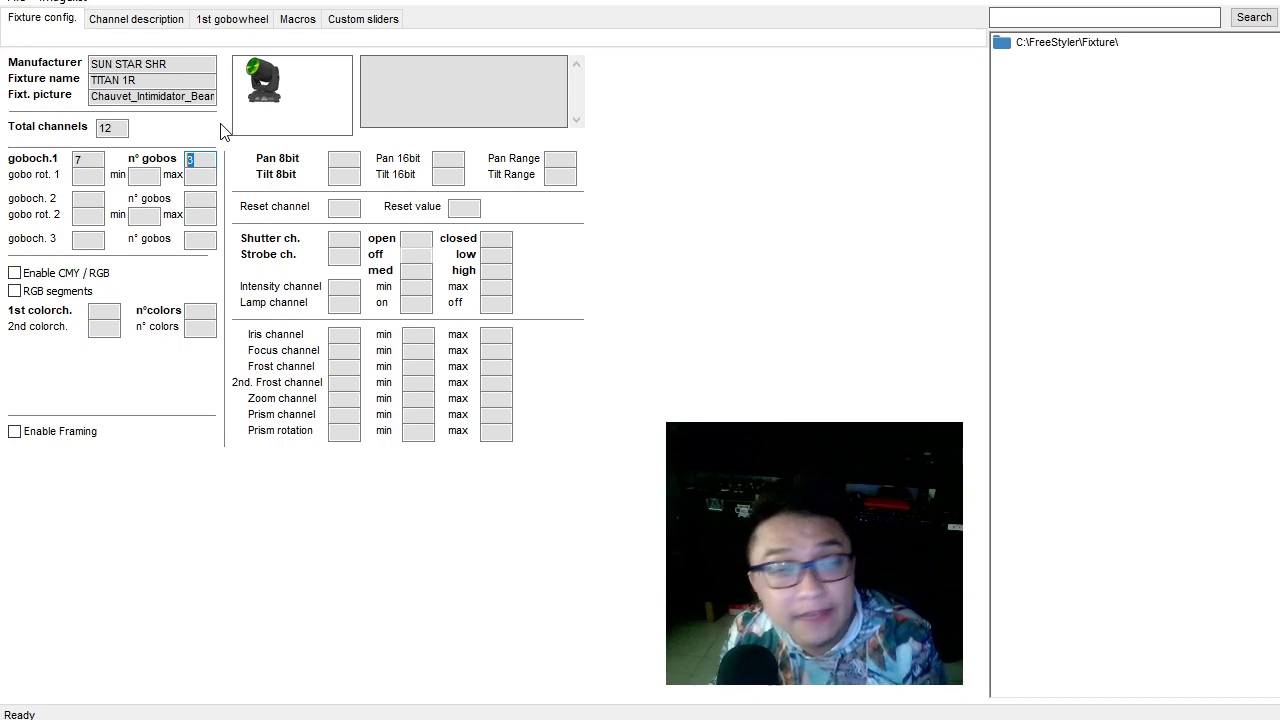
pyautogui.click(243, 22)
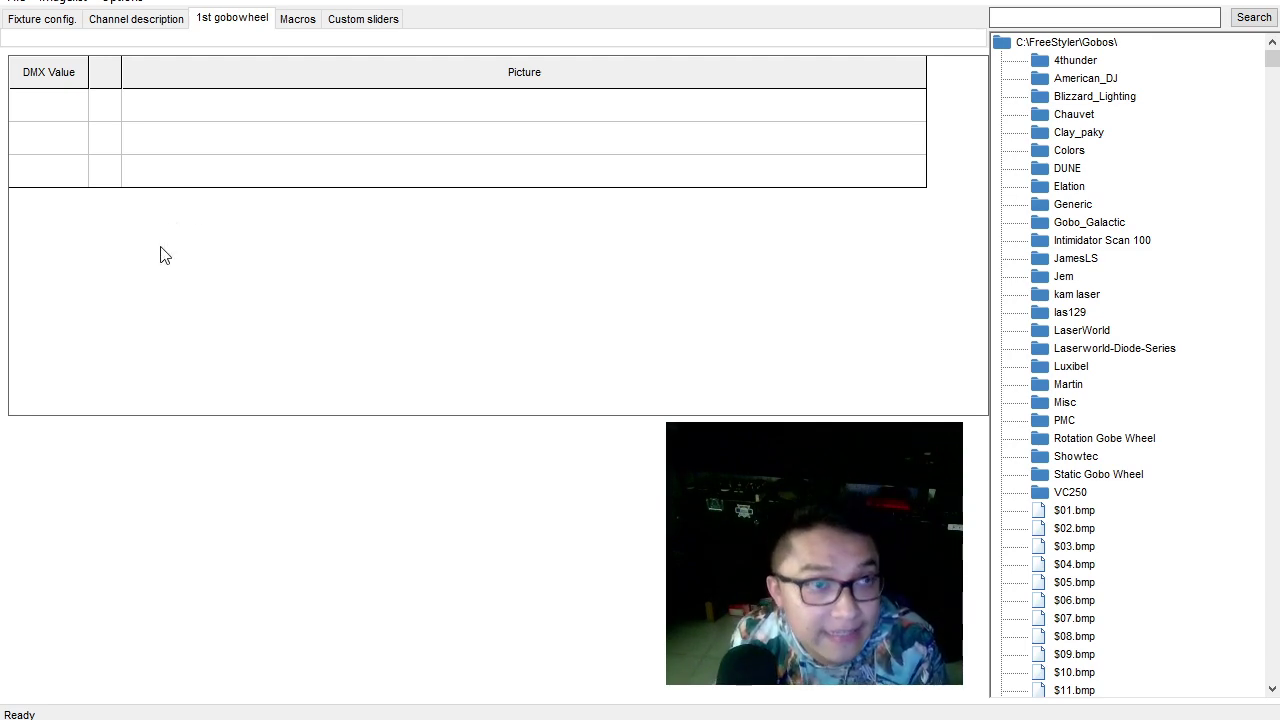
pyautogui.click(63, 29)
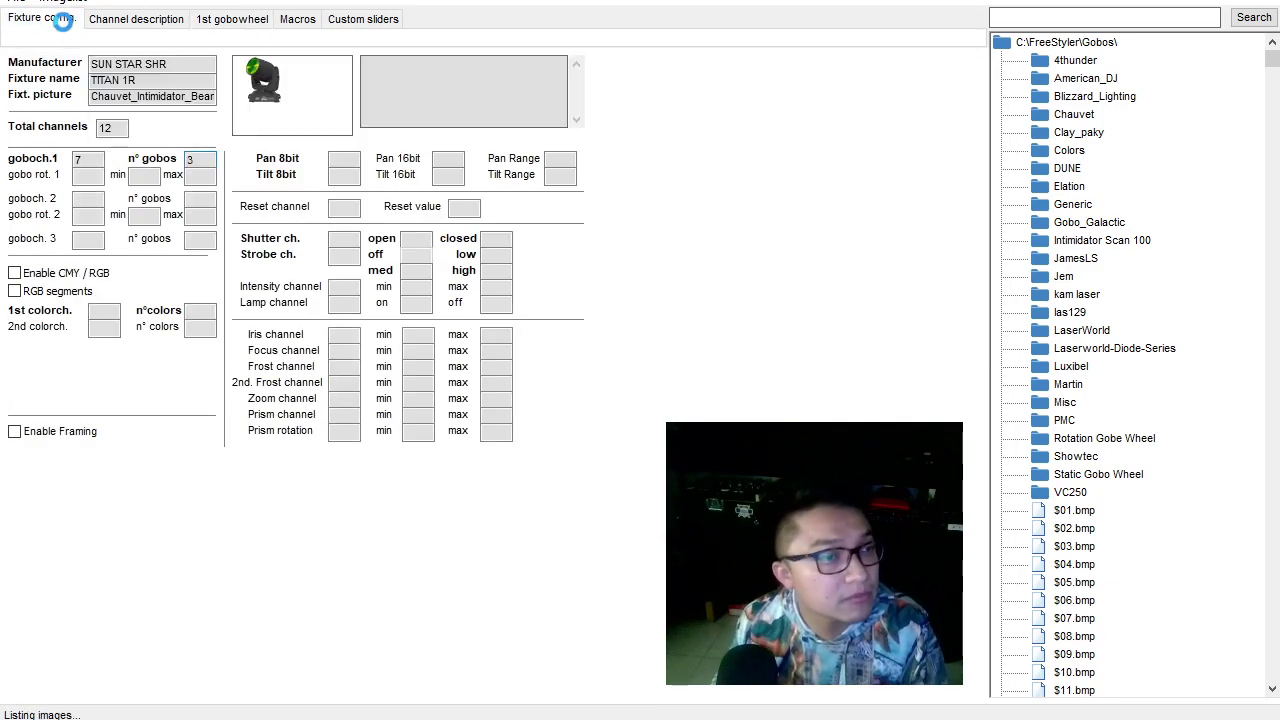
pyautogui.click(190, 160)
pyautogui.write('3')
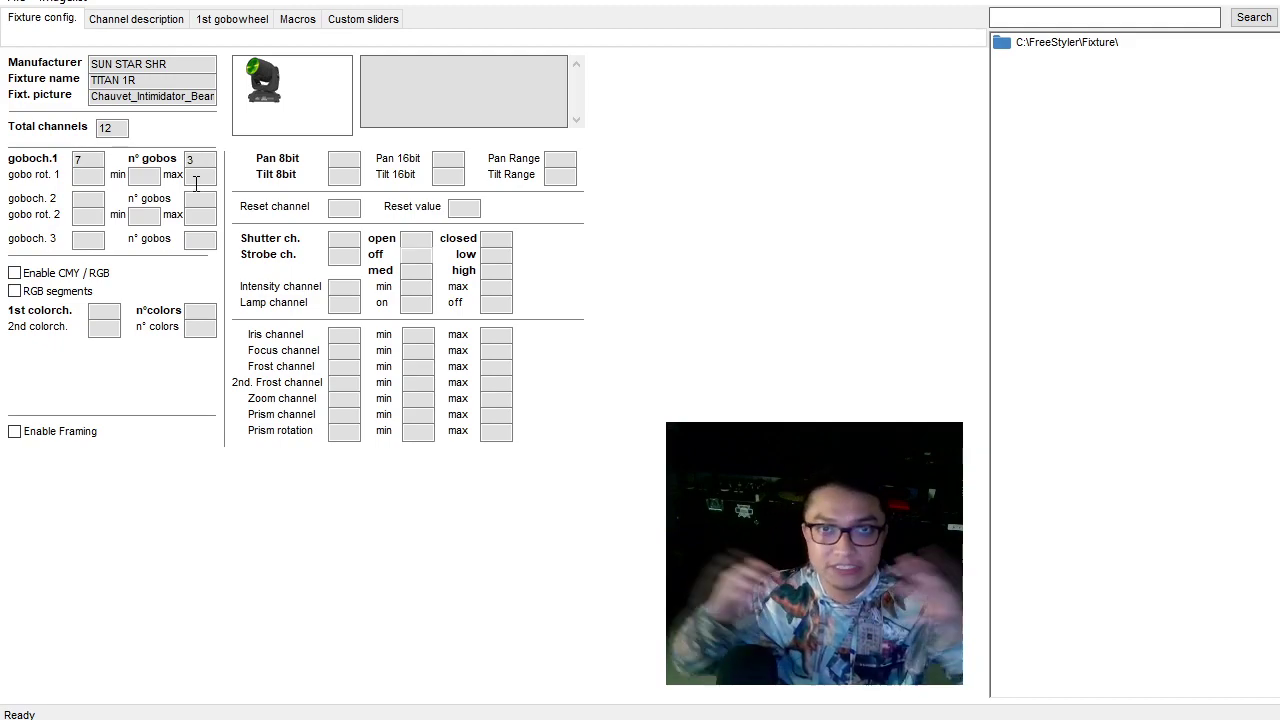
# Consult the CH7 gobo entries in the manual and set the first gobo rotation channel to 7.
pyautogui.hotkey('alt', 'Tab')
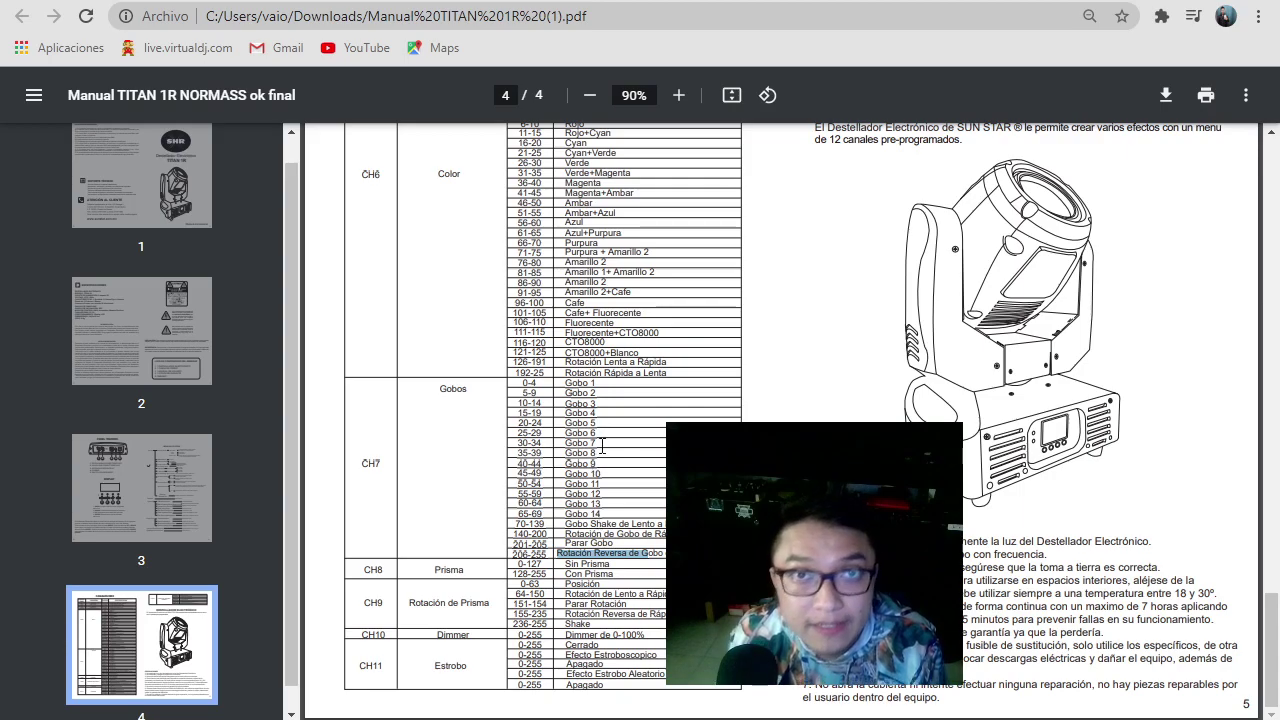
pyautogui.hotkey('alt', 'Tab')
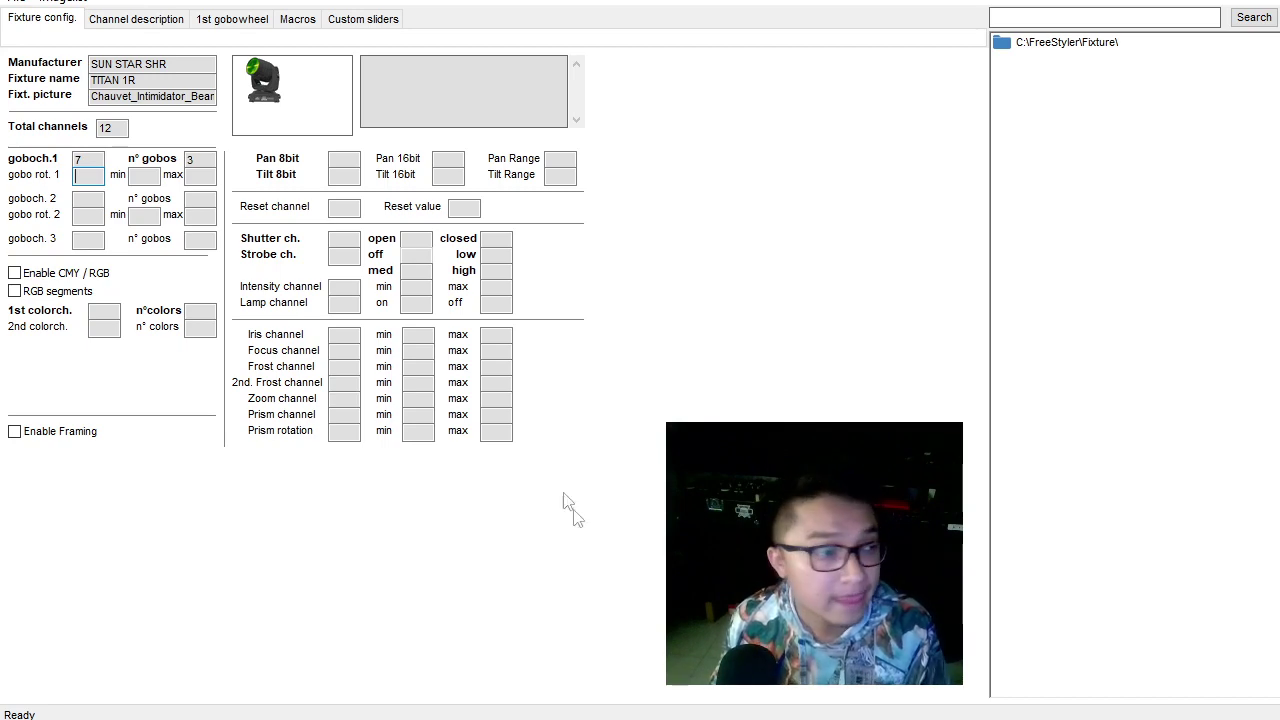
pyautogui.click(78, 176)
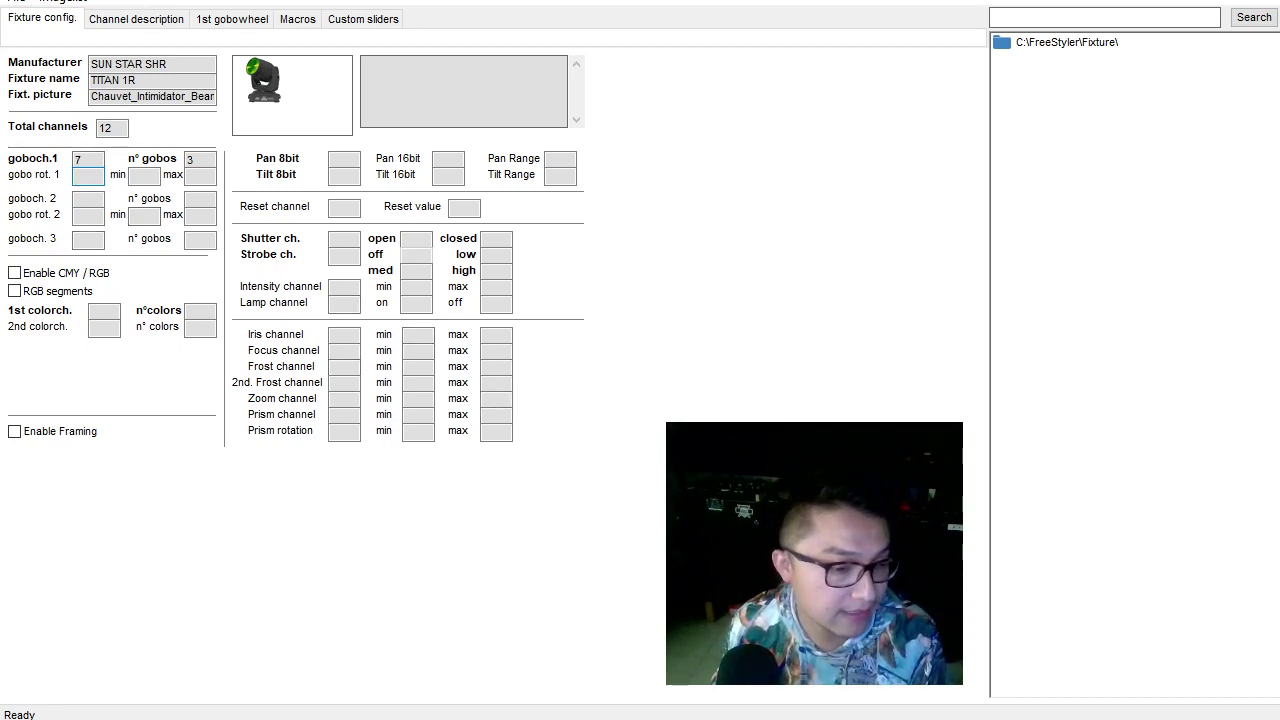
pyautogui.click(561, 716)
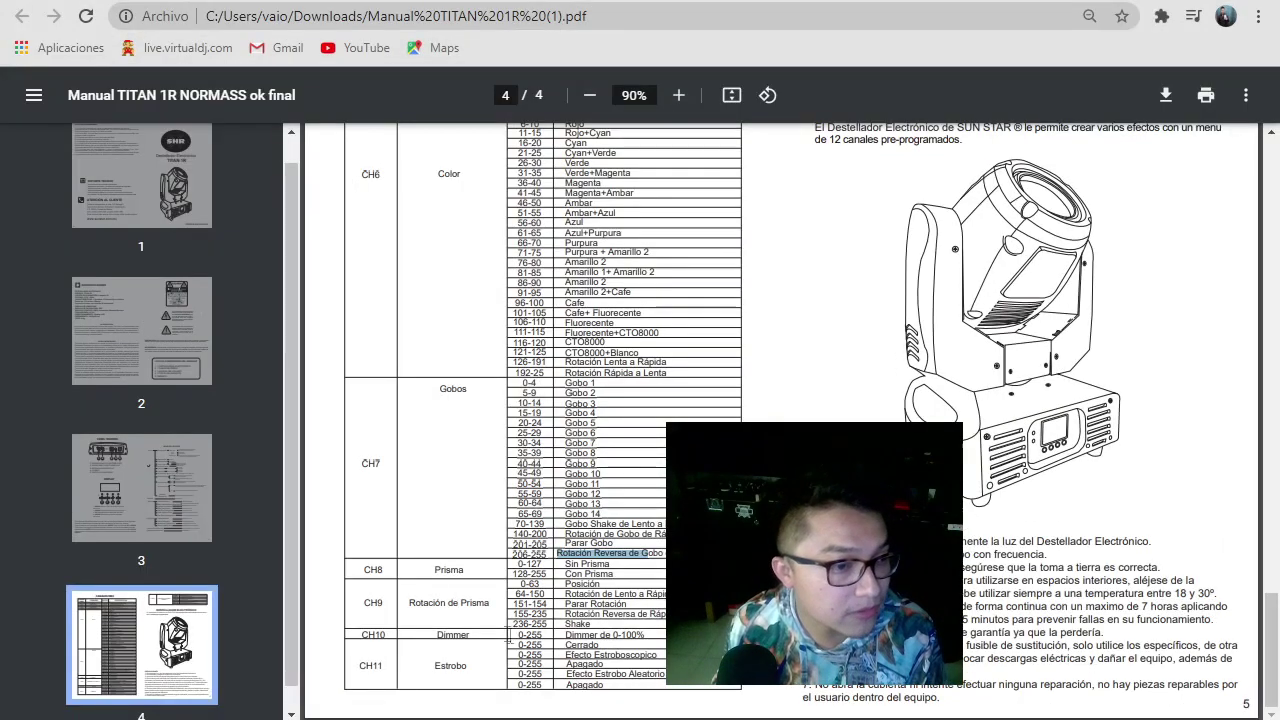
pyautogui.scroll(3, 474, 590)
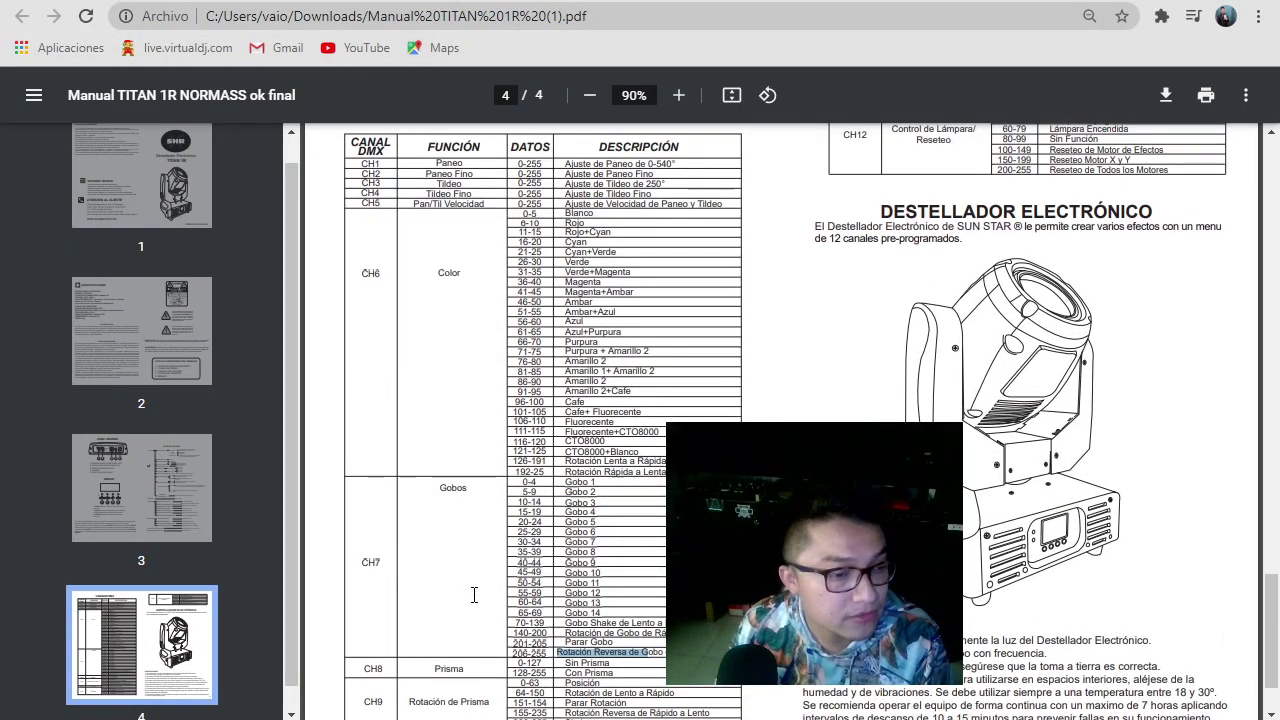
pyautogui.scroll(-3, 474, 595)
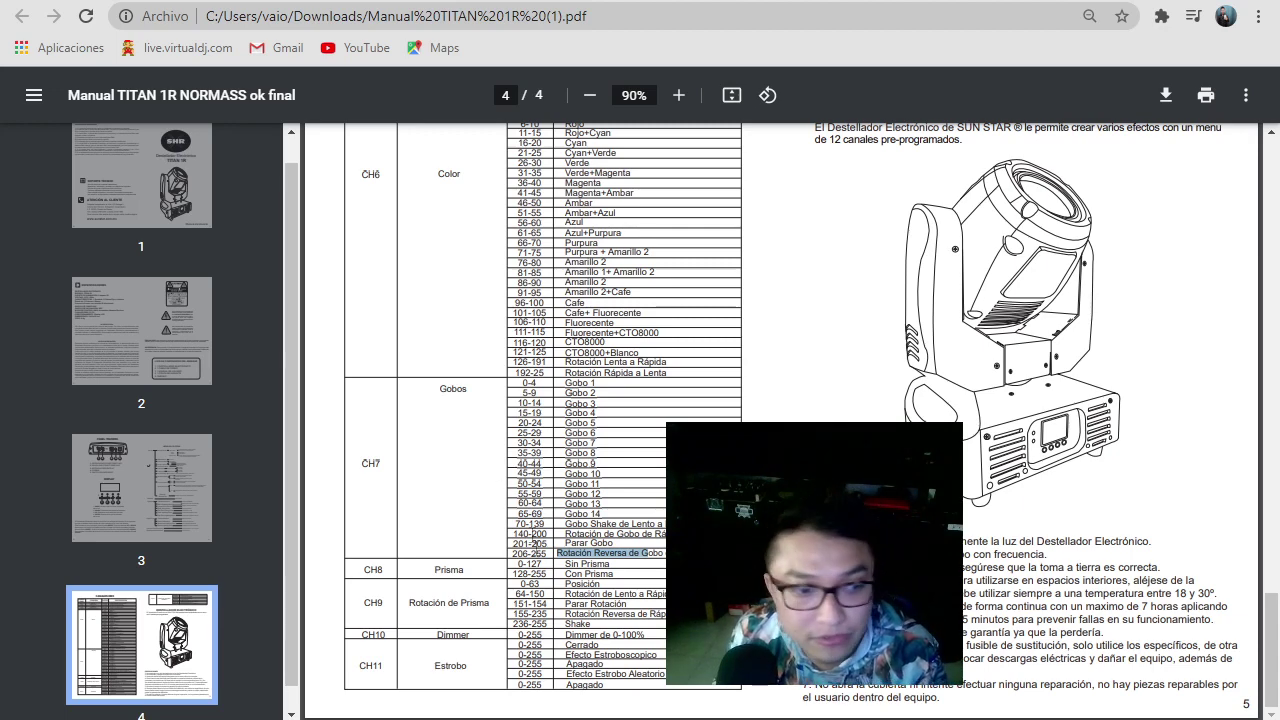
pyautogui.hotkey('alt', 'Tab')
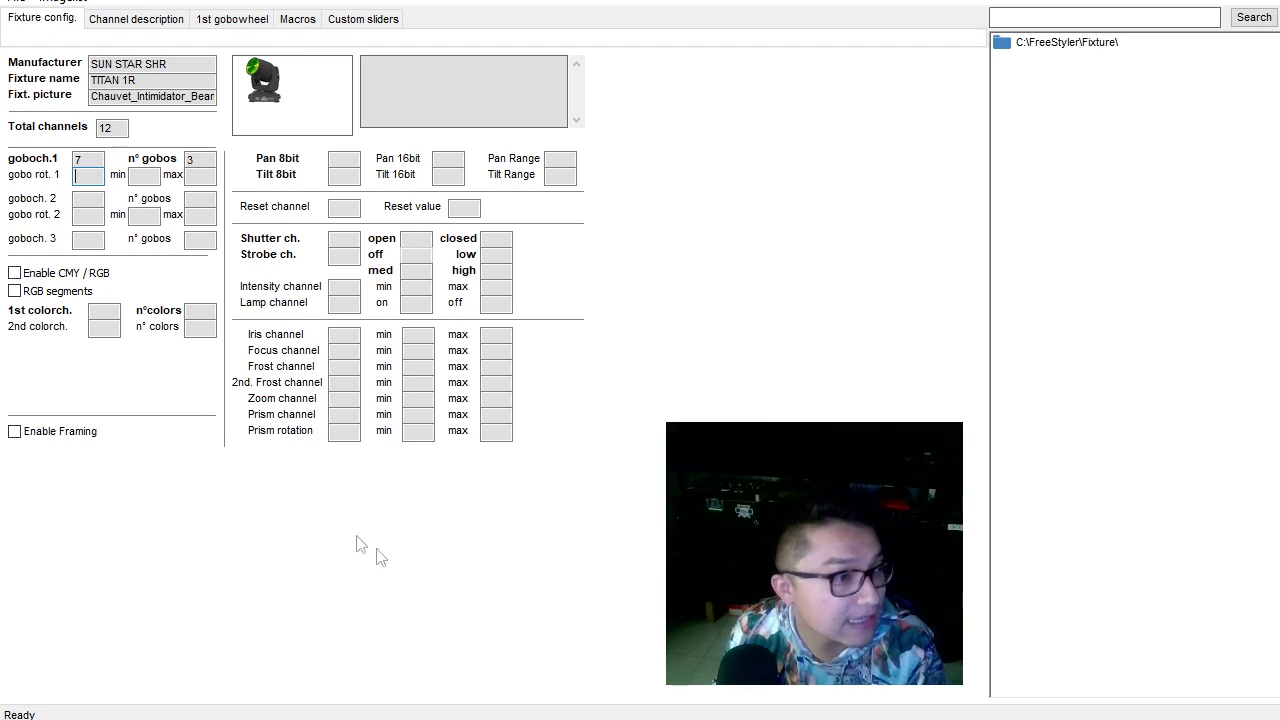
pyautogui.write('7')
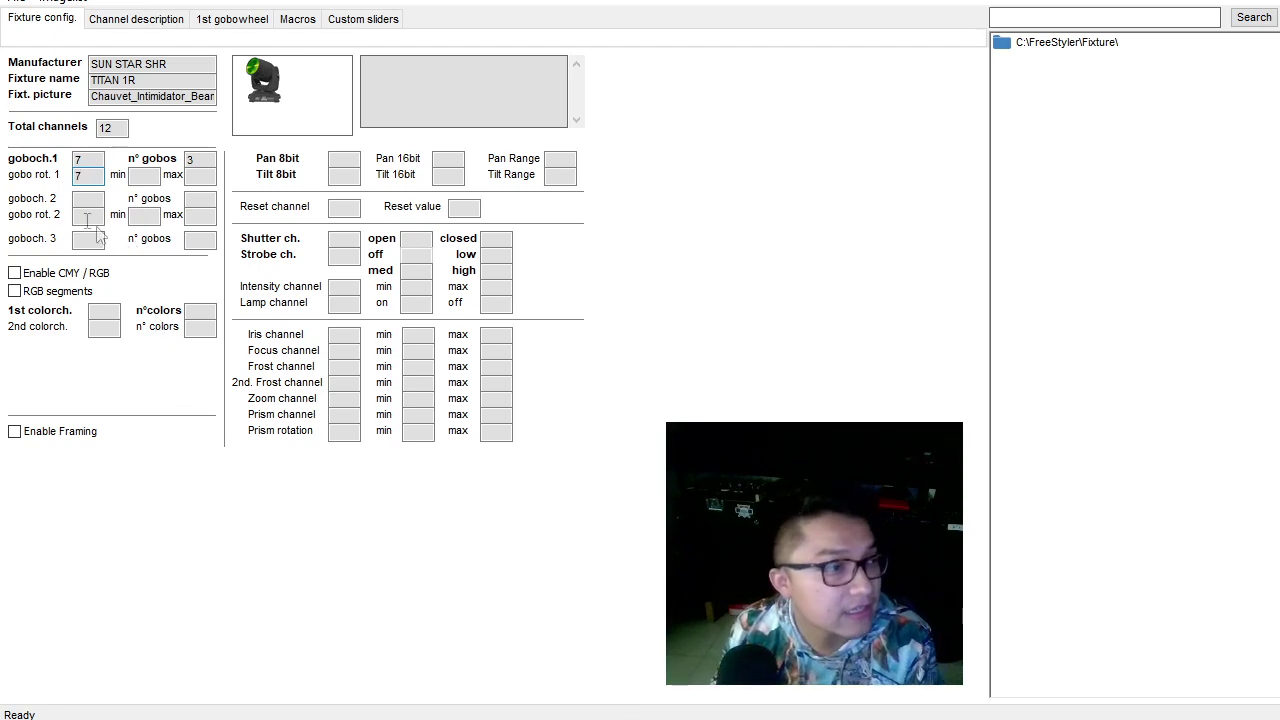
pyautogui.click(86, 160)
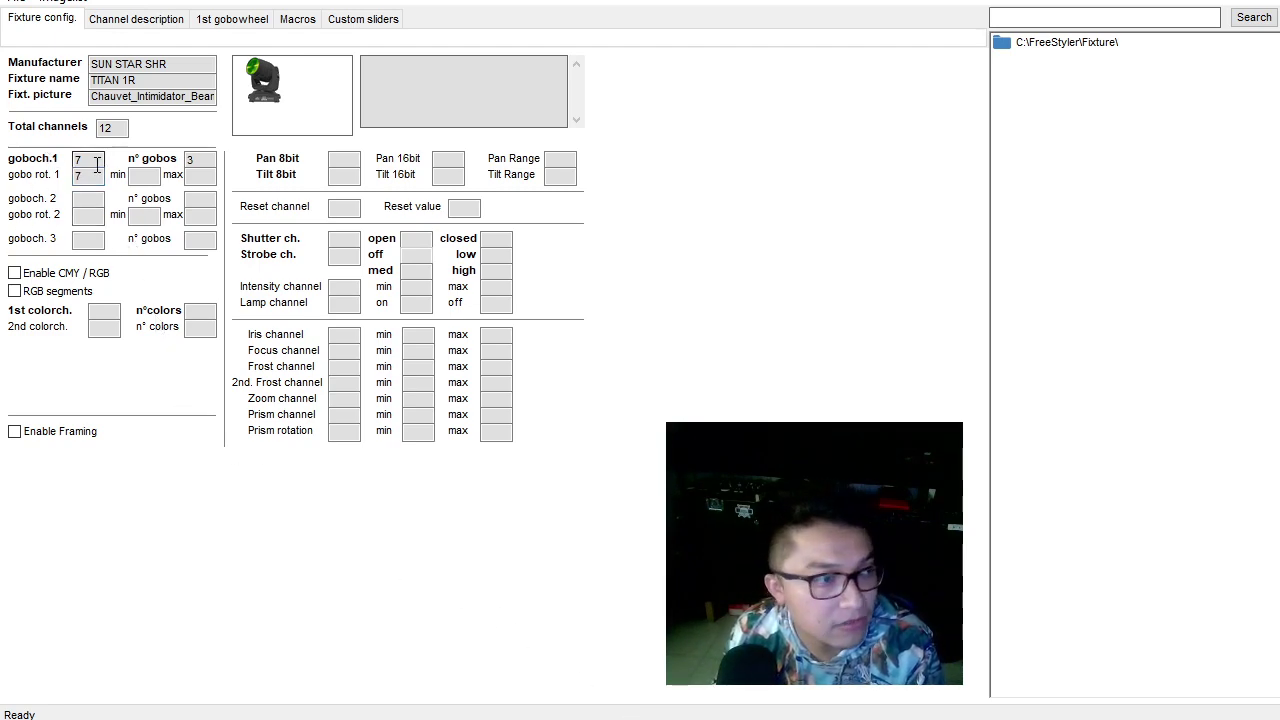
# Examine the Gobo Shake and gobo rotation entries of CH7 in the manual to find the first gobo rotation's value range.
pyautogui.hotkey('alt', 'Tab')
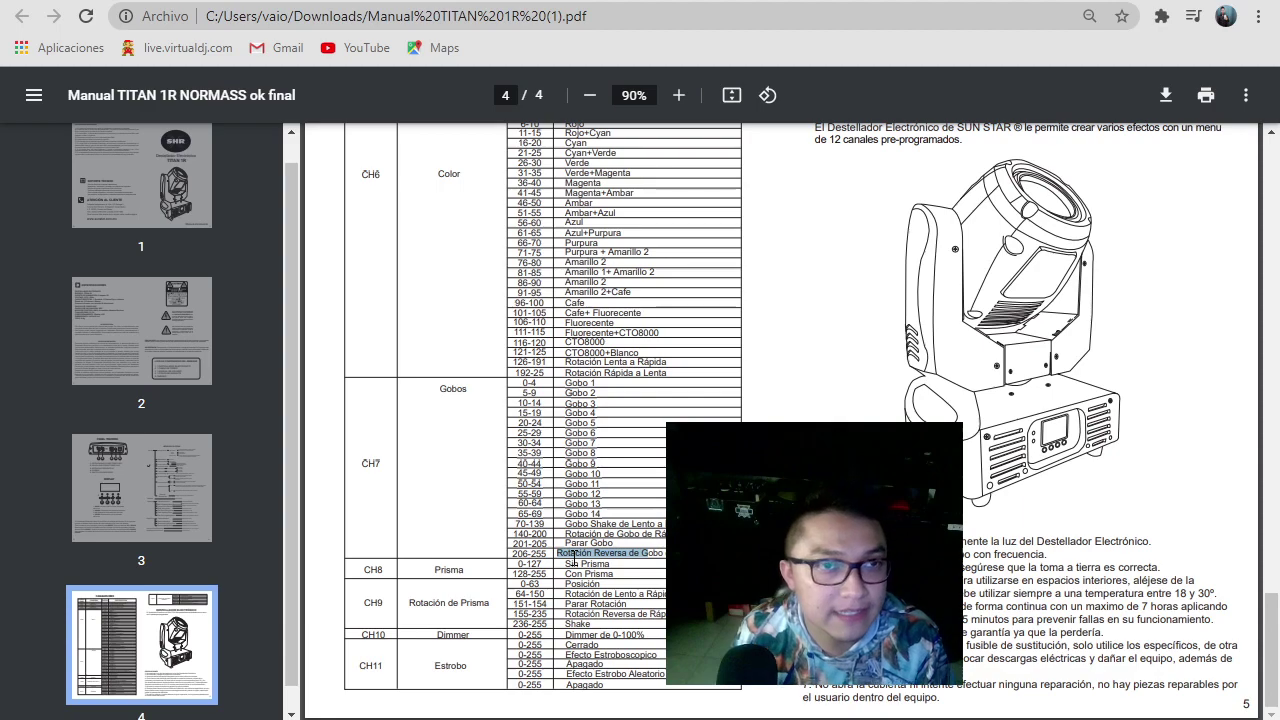
pyautogui.hotkey('alt', 'Tab')
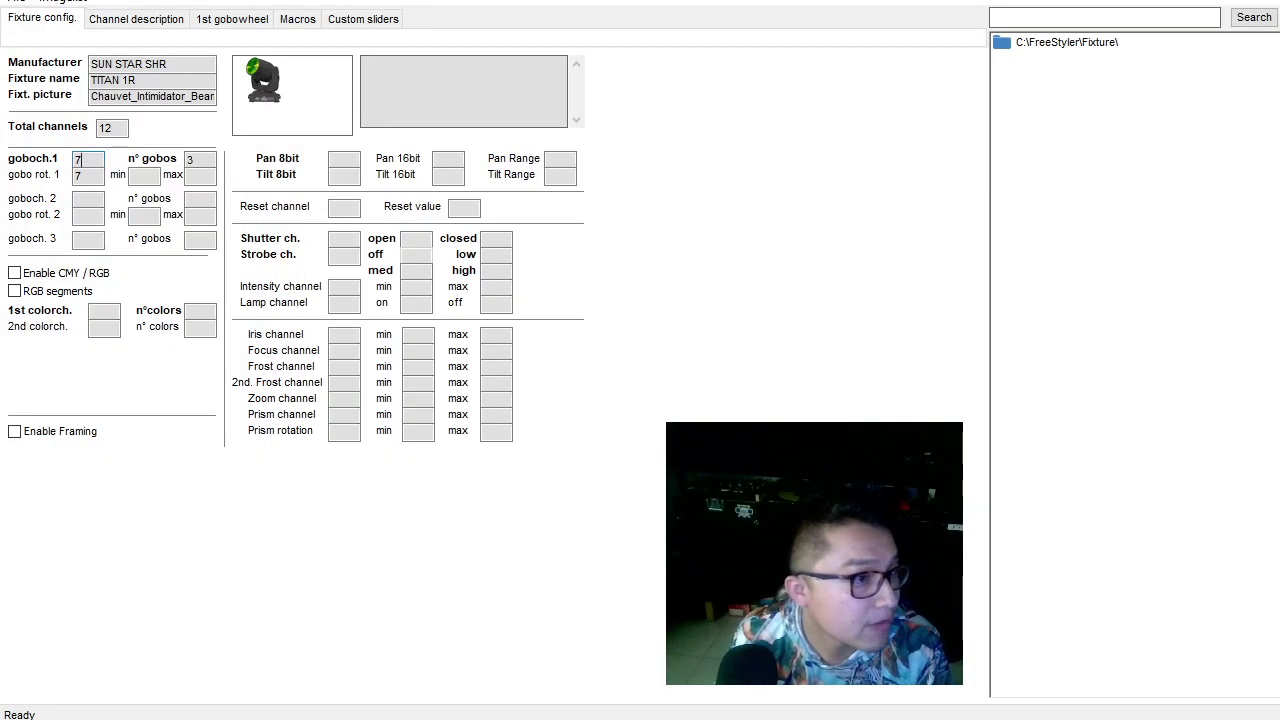
pyautogui.hotkey('alt', 'Tab')
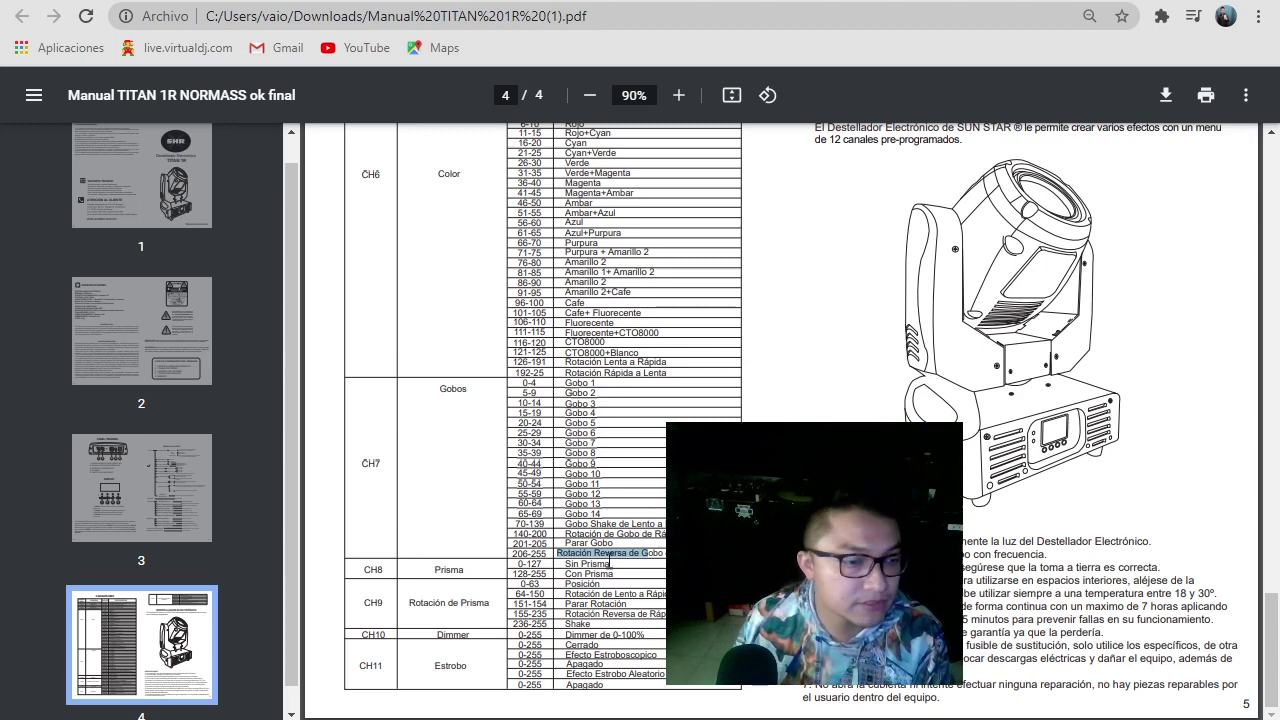
pyautogui.hotkey('alt', 'Tab')
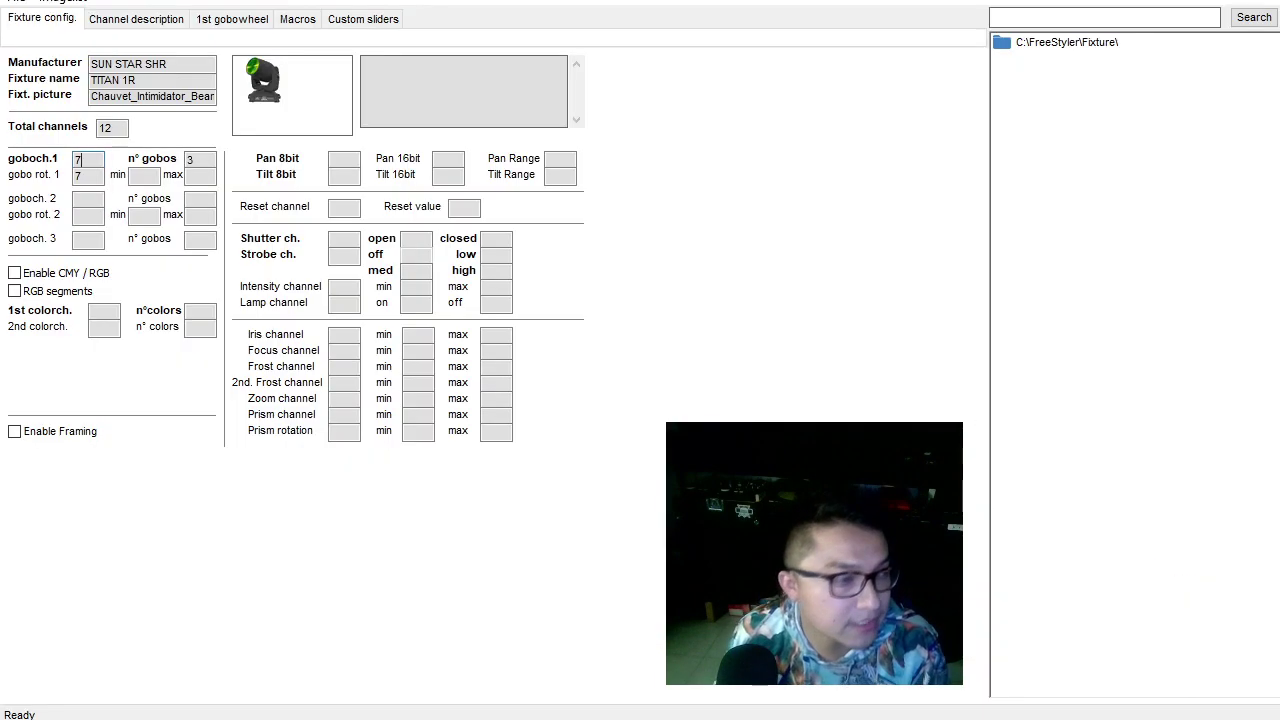
pyautogui.click(150, 175)
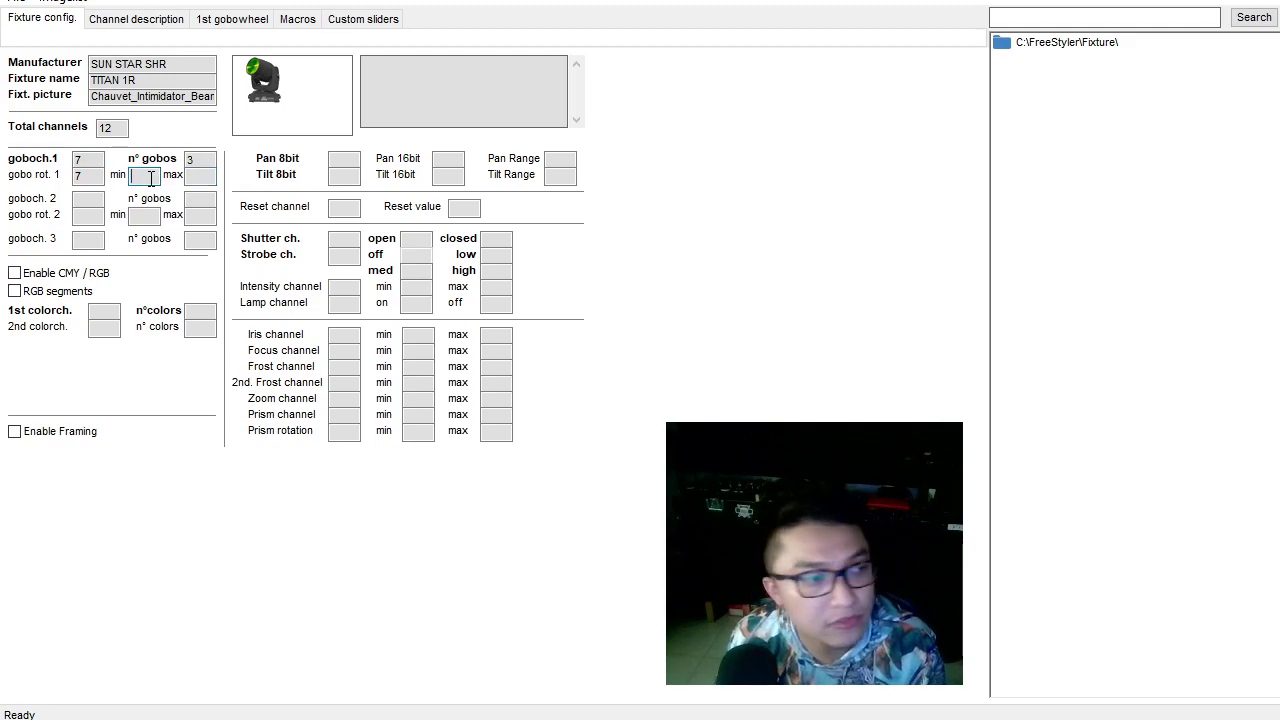
pyautogui.click(672, 716)
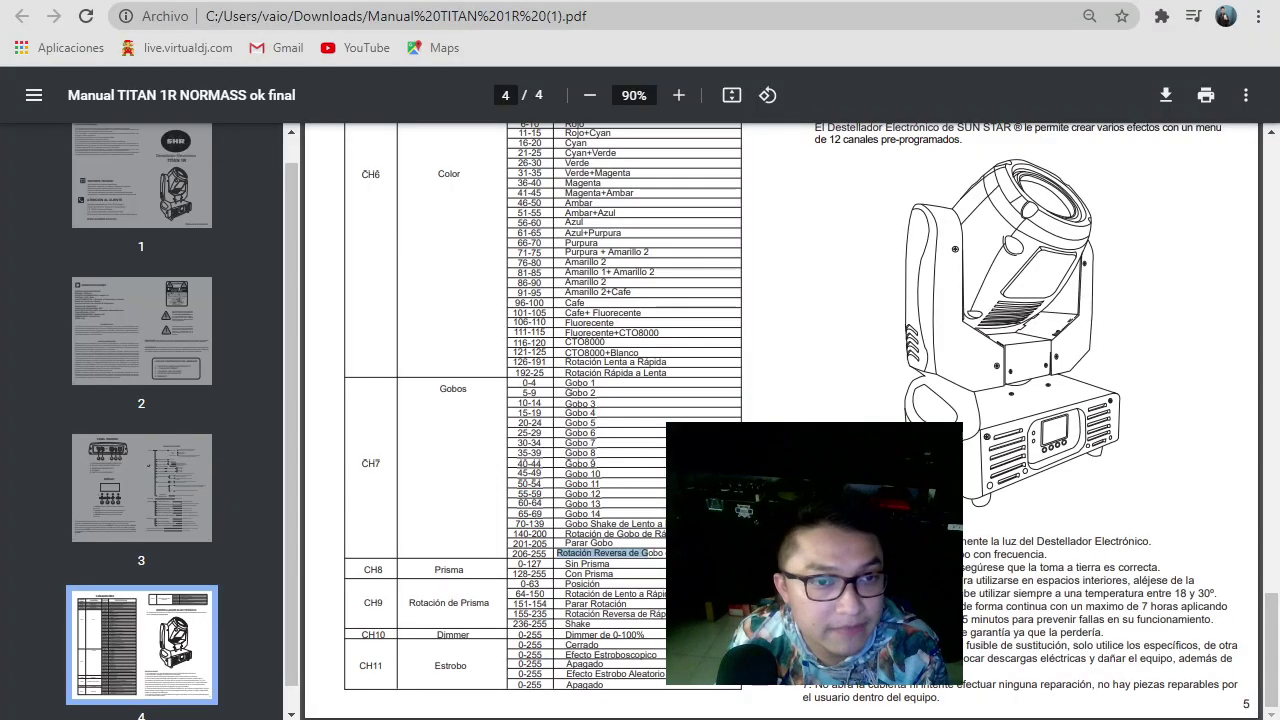
pyautogui.click(567, 517)
pyautogui.moveTo(566, 522); pyautogui.dragTo(616, 516)
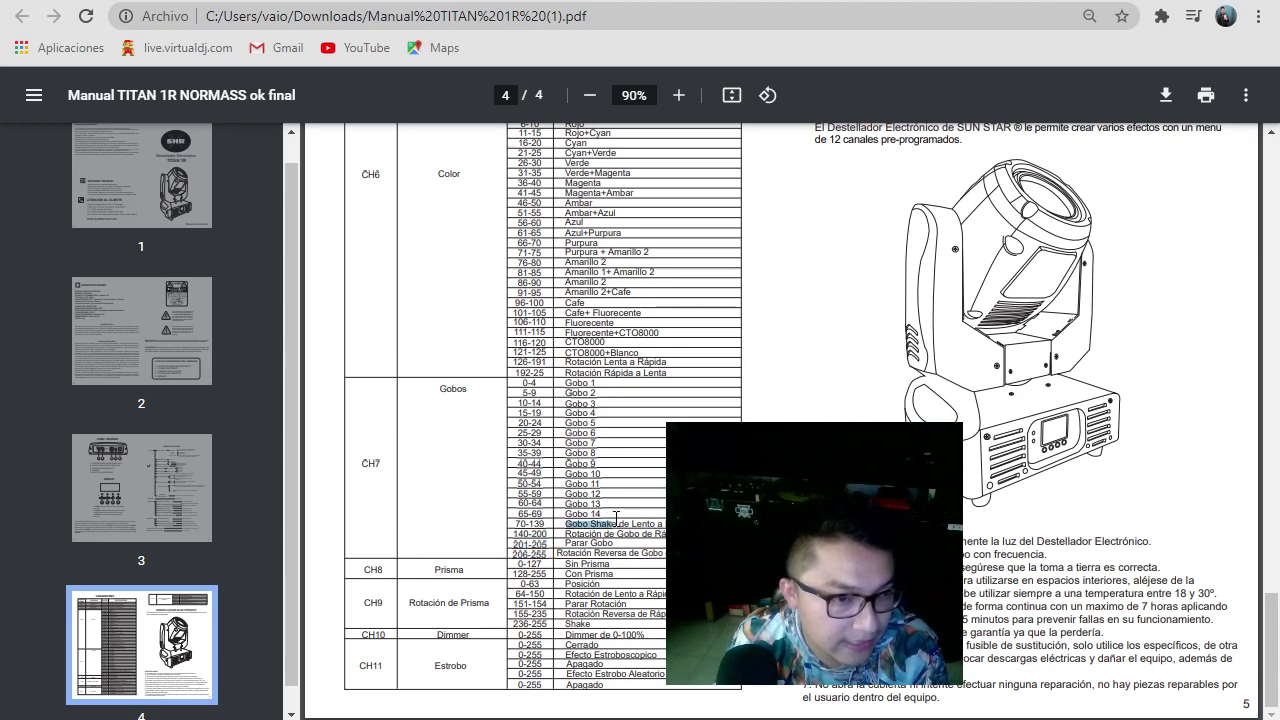
pyautogui.click(567, 536)
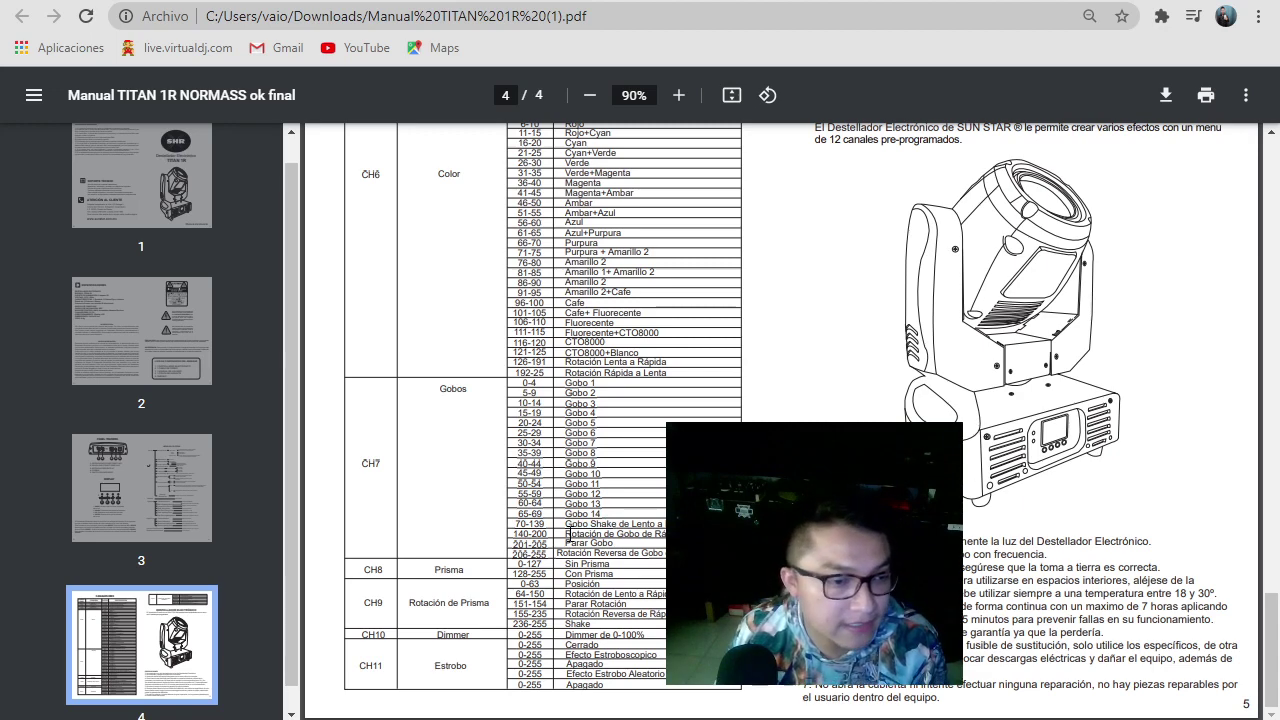
pyautogui.moveTo(567, 537); pyautogui.dragTo(635, 537)
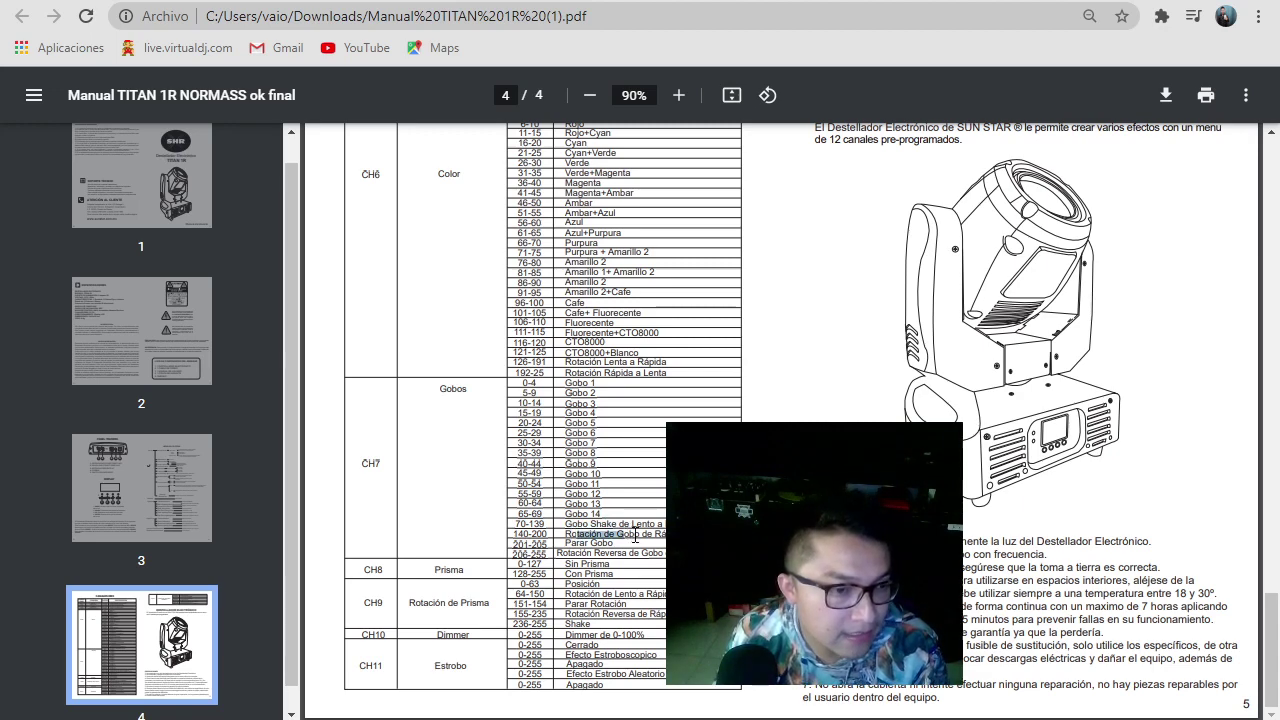
pyautogui.click(635, 537)
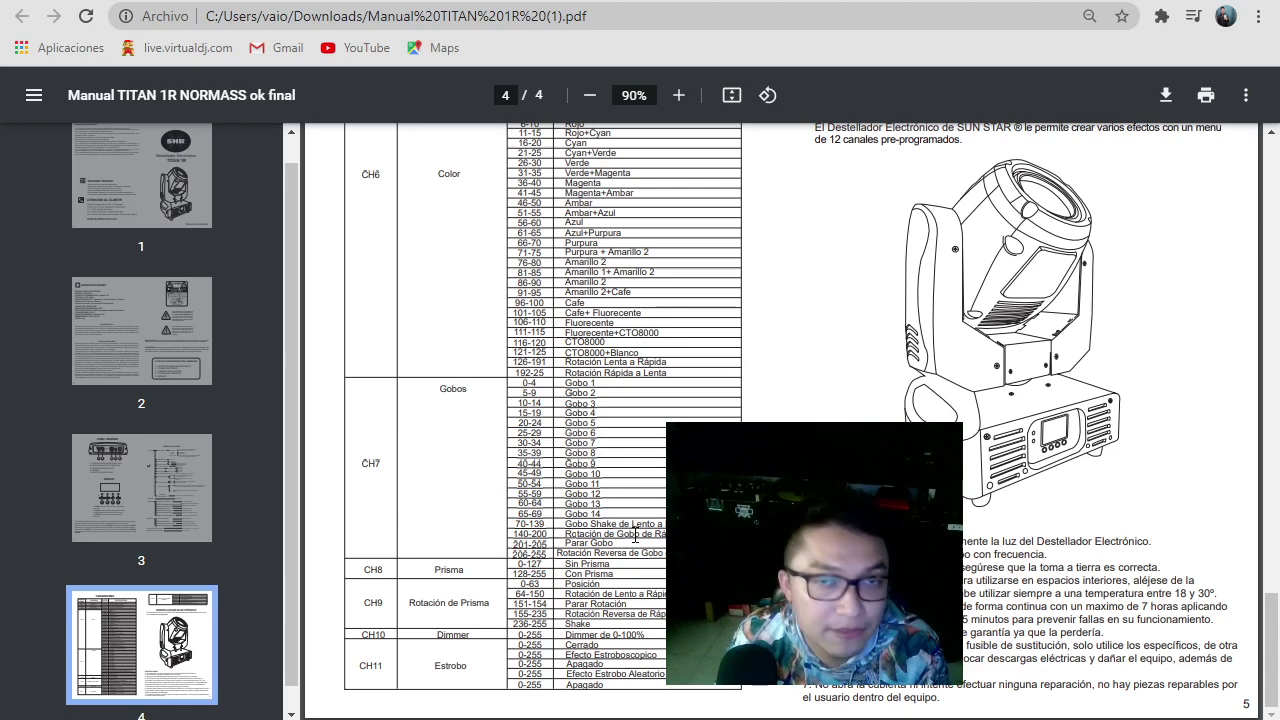
pyautogui.moveTo(611, 522); pyautogui.dragTo(649, 522)
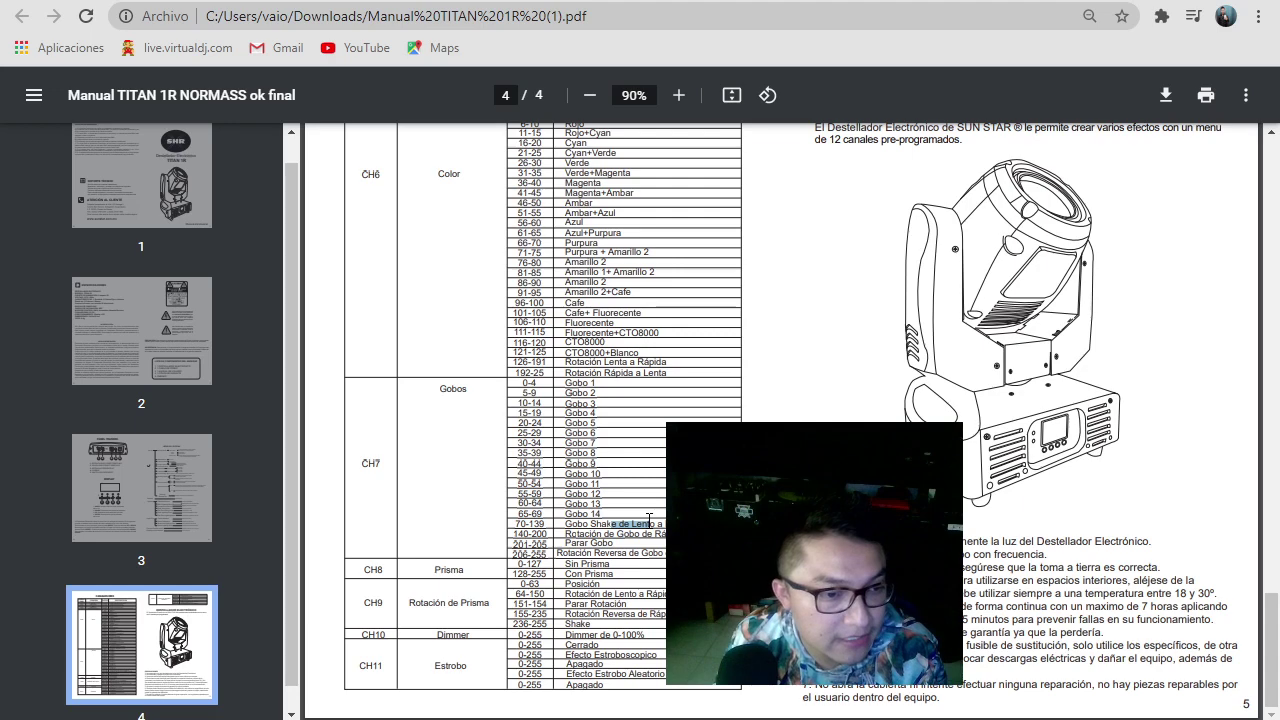
pyautogui.click(652, 521)
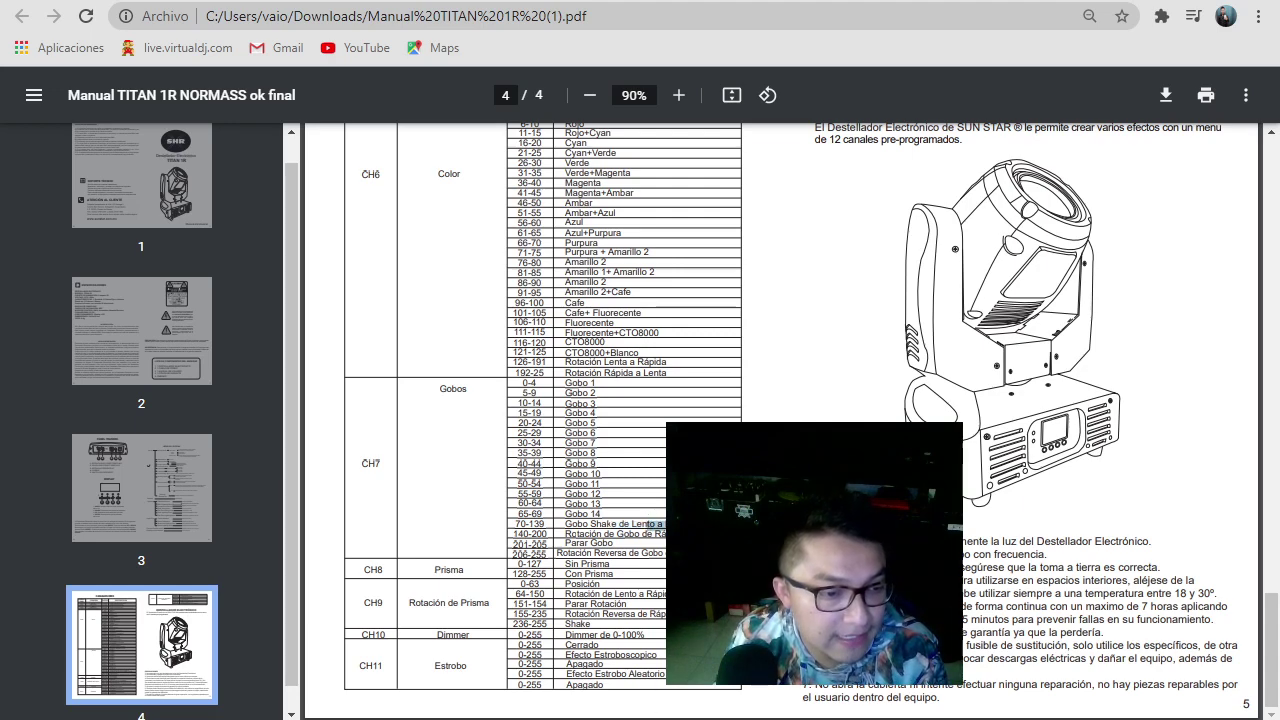
# Set the first gobo rotation's minimum to 70 and maximum to 139, checking the range against the CH7 entries in the manual.
pyautogui.hotkey('alt', 'Tab')
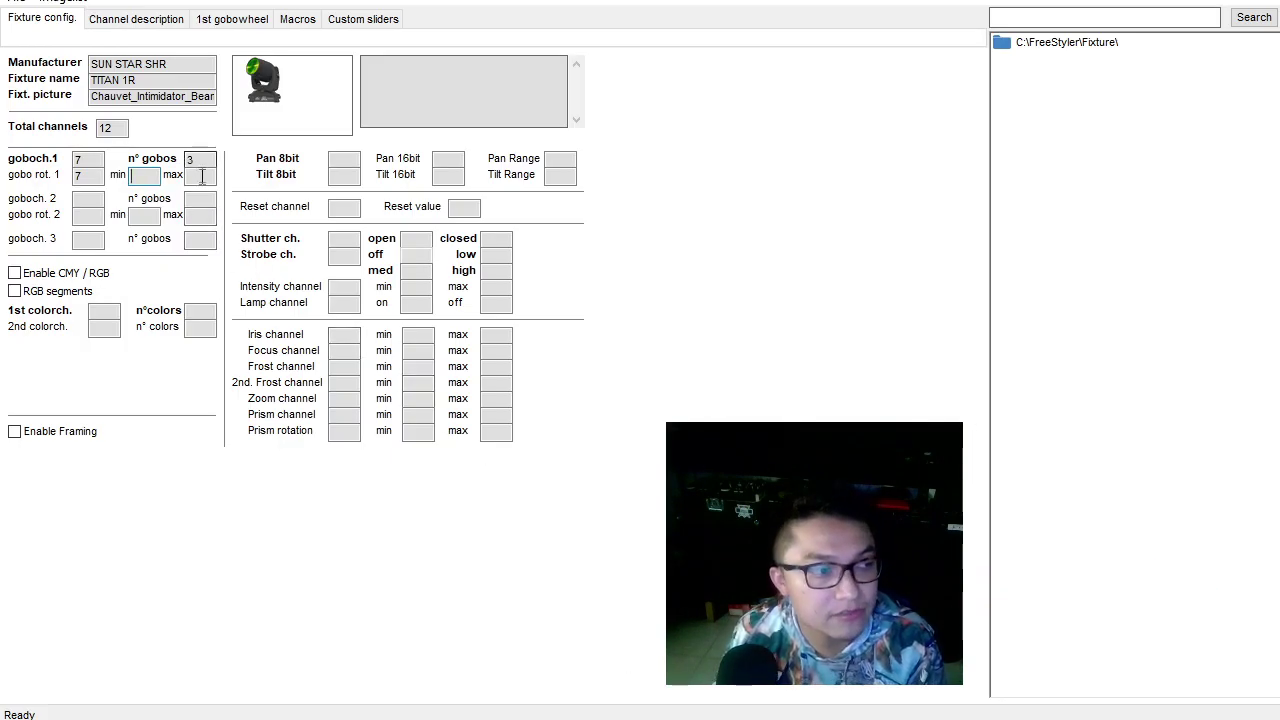
pyautogui.click(149, 176)
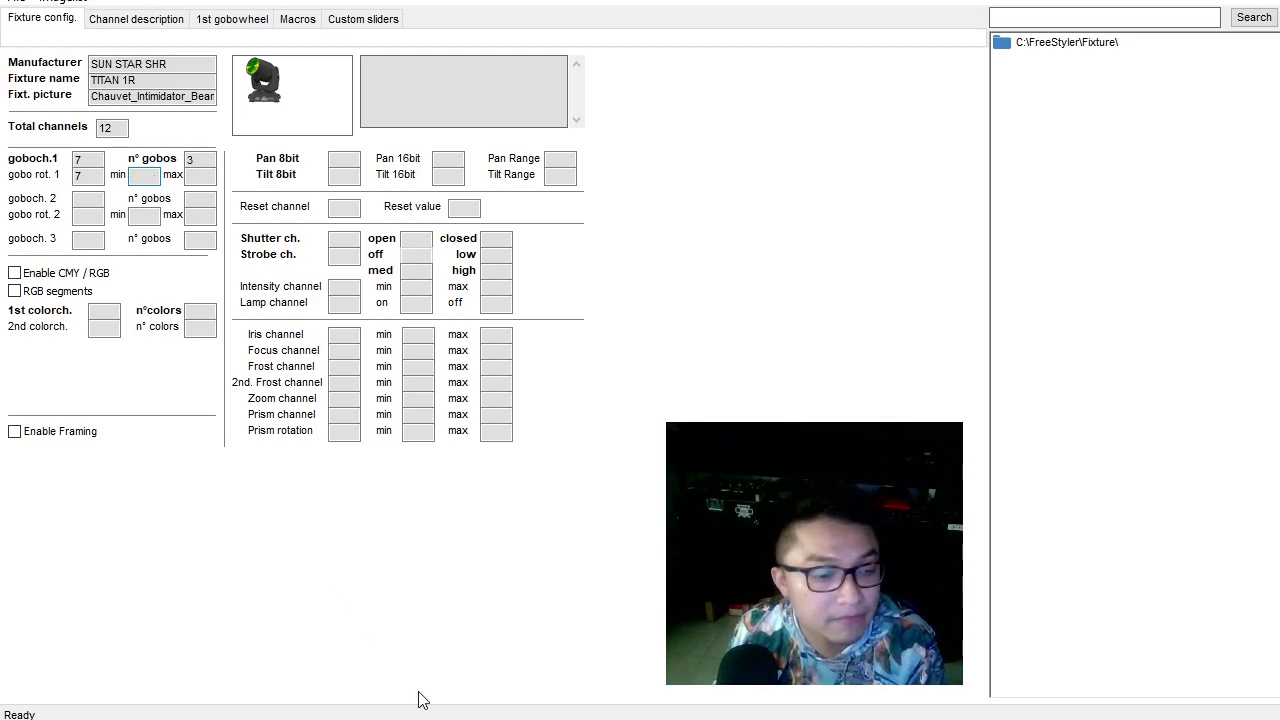
pyautogui.hotkey('alt', 'Tab')
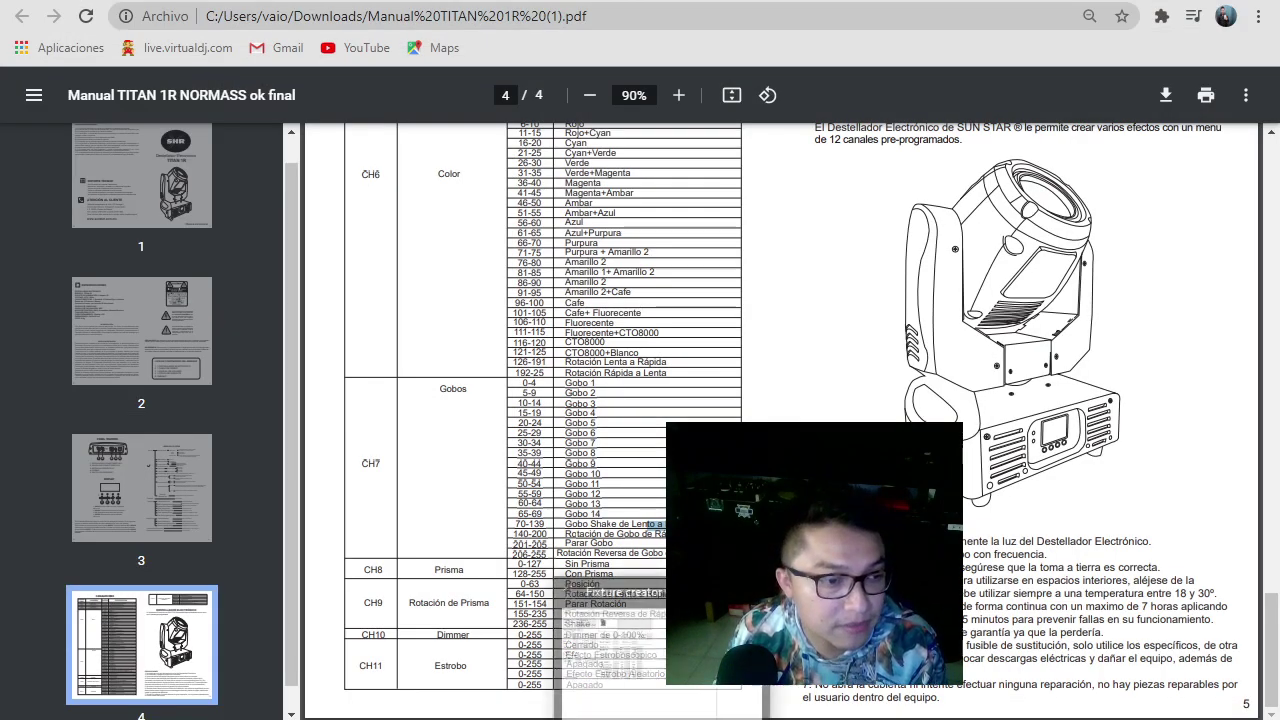
pyautogui.hotkey('alt', 'Tab')
pyautogui.write('70')
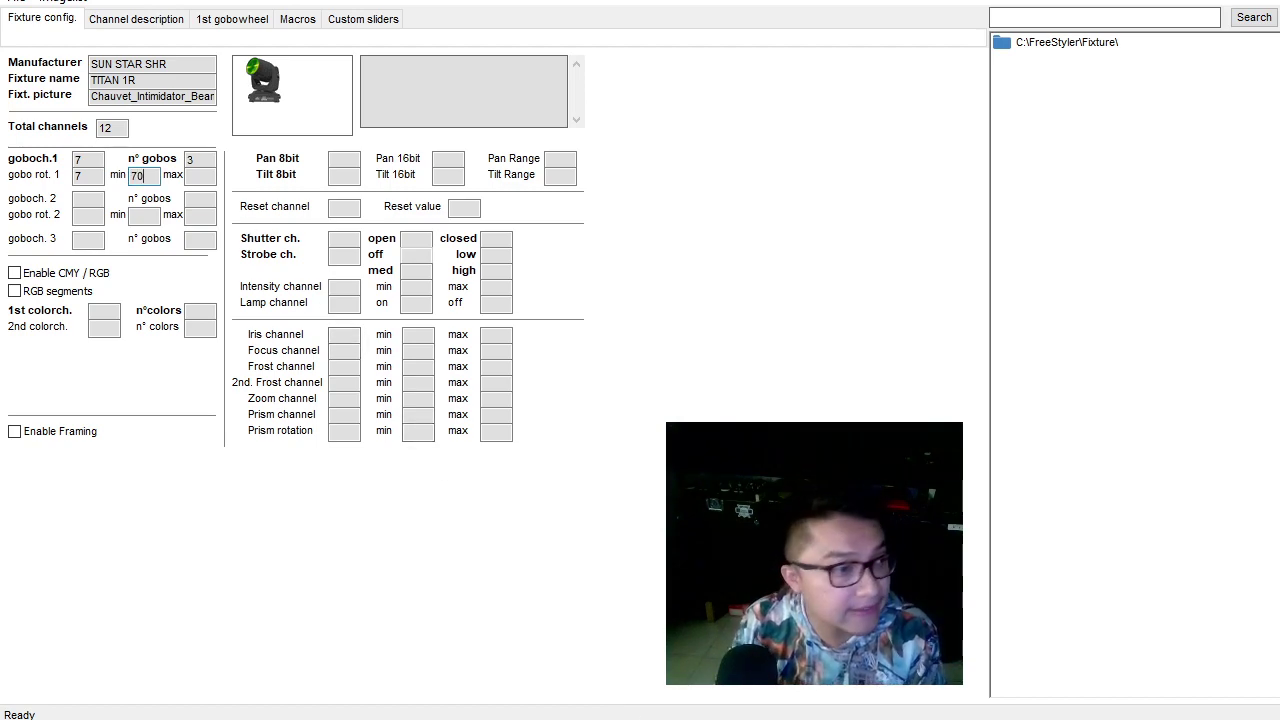
pyautogui.click(210, 176)
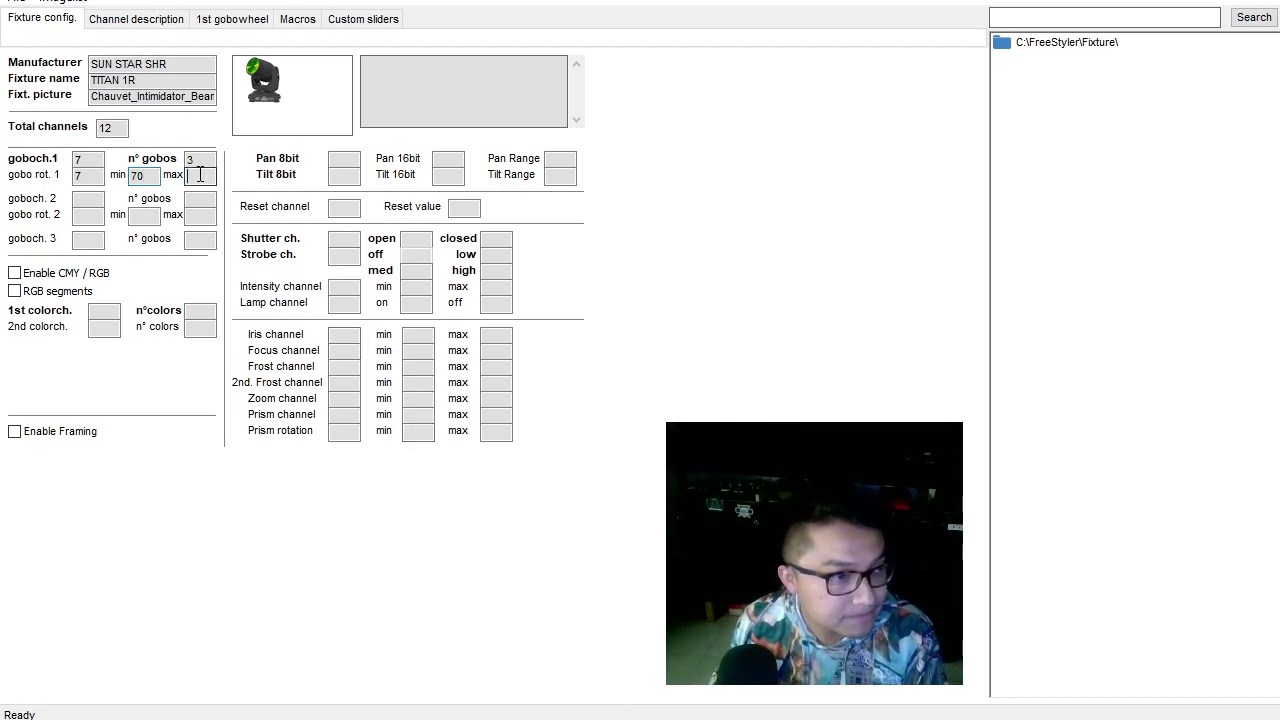
pyautogui.write('139')
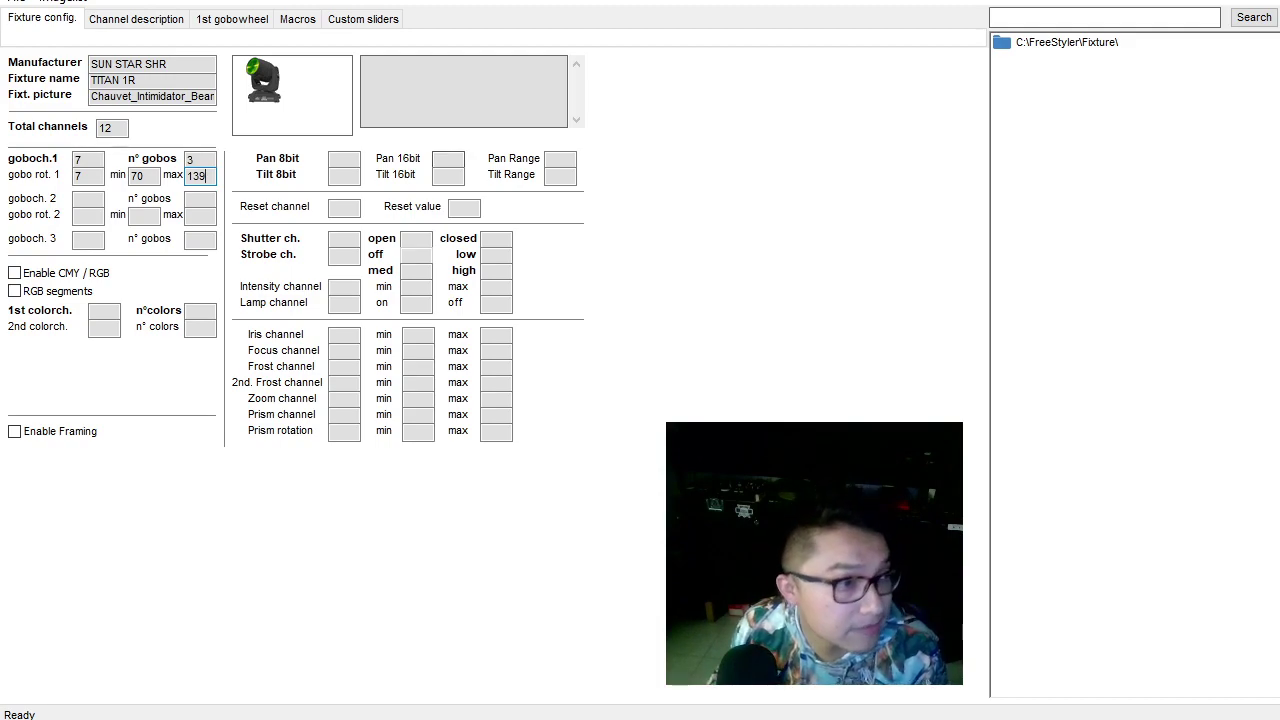
pyautogui.hotkey('alt', 'Tab')
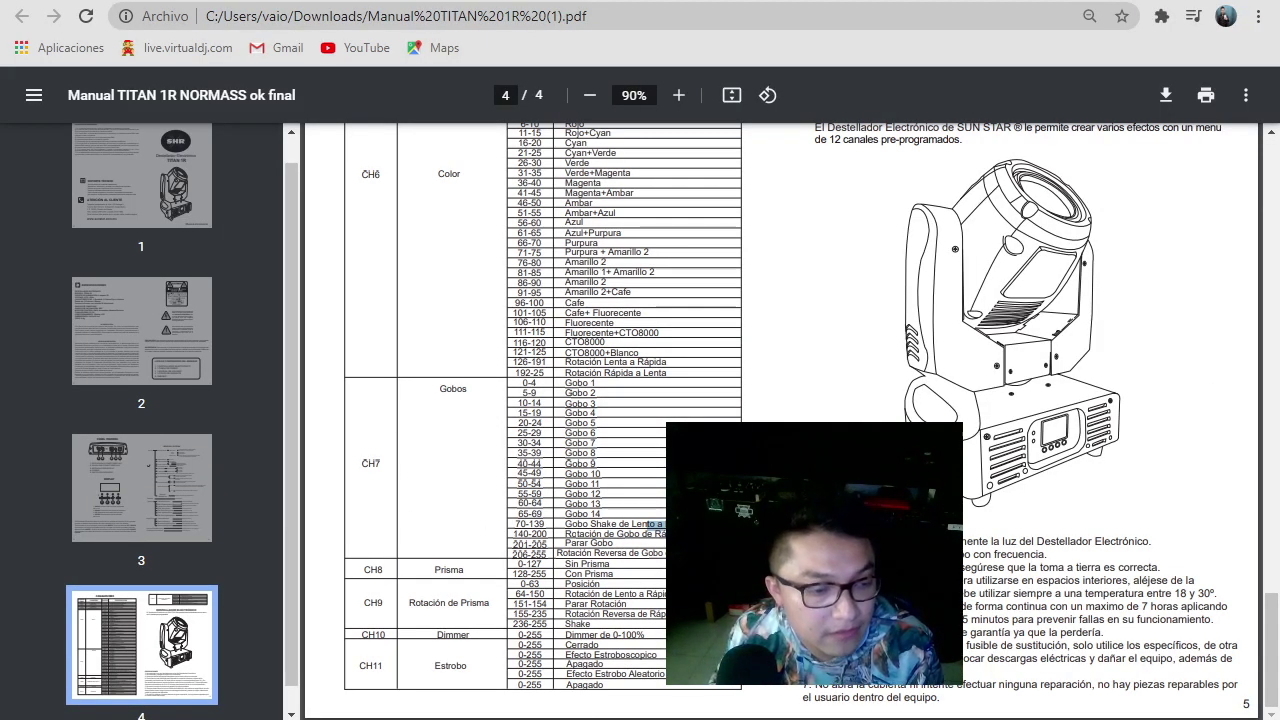
pyautogui.hotkey('alt', 'Tab')
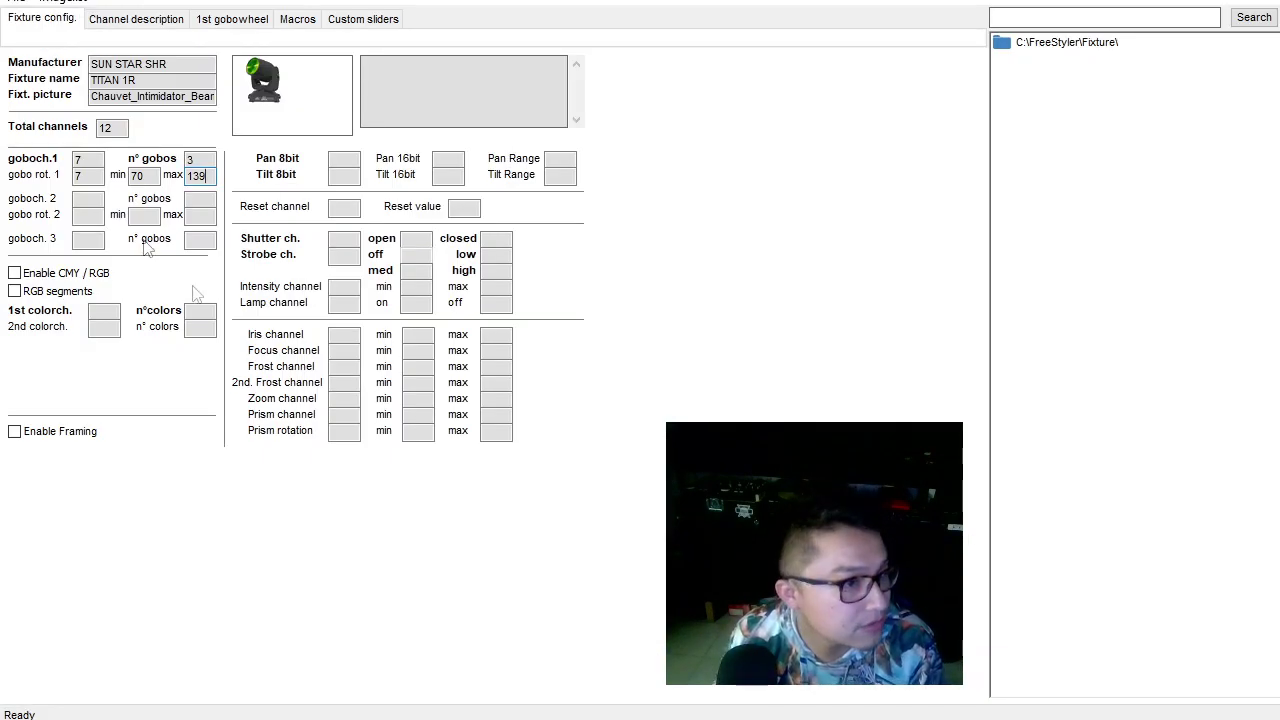
# Check the manual's DMX channel table for any channel matching the second gobo channel and second gobo rotation settings.
pyautogui.click(94, 199)
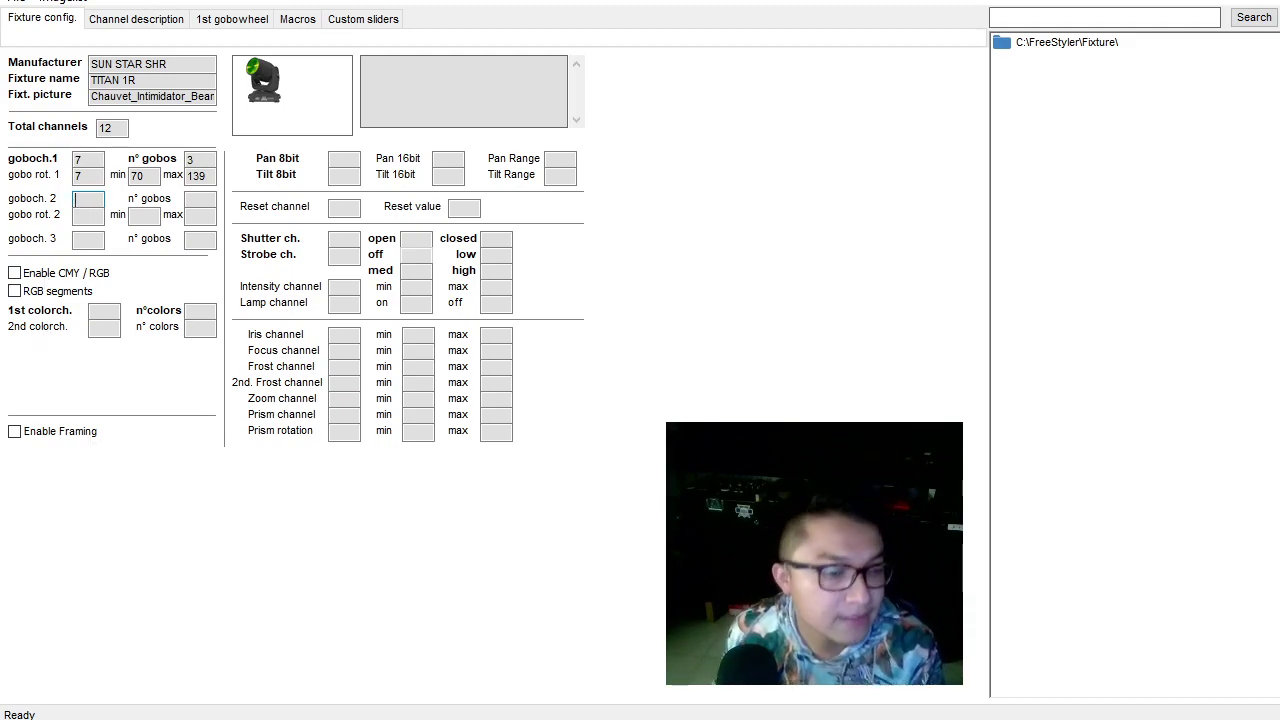
pyautogui.hotkey('alt', 'Tab')
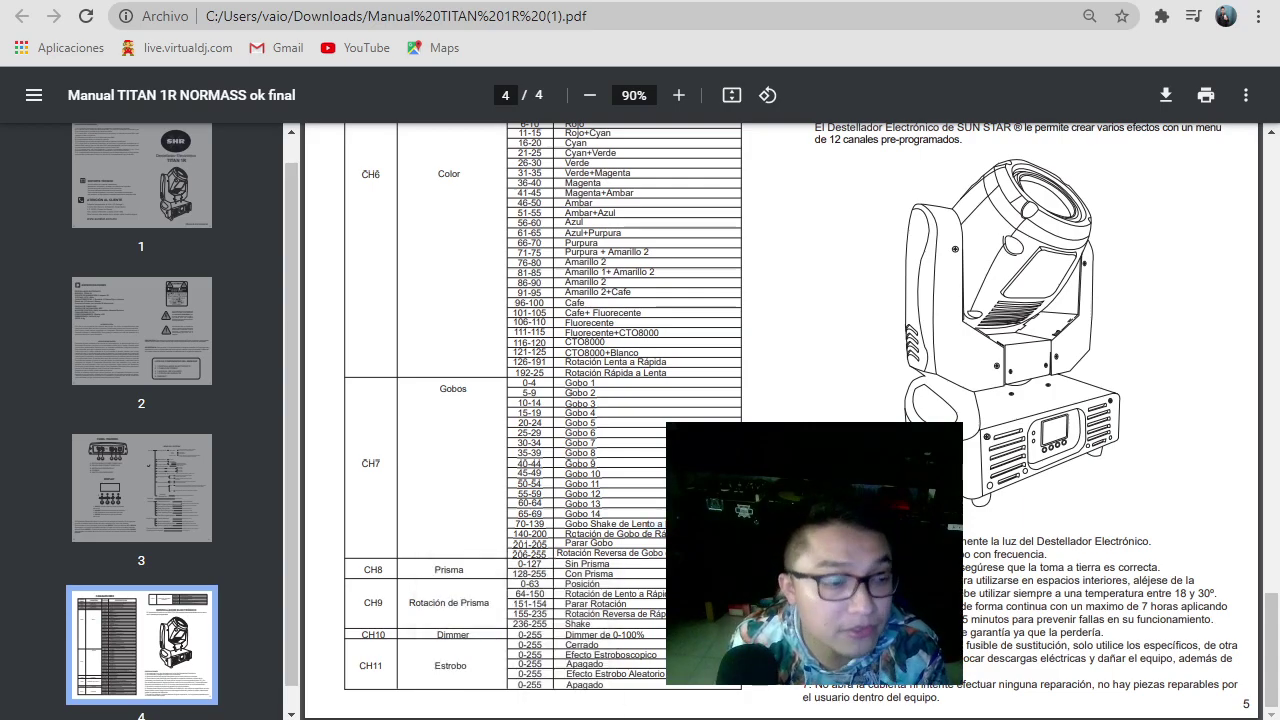
pyautogui.scroll(2, 780, 420)
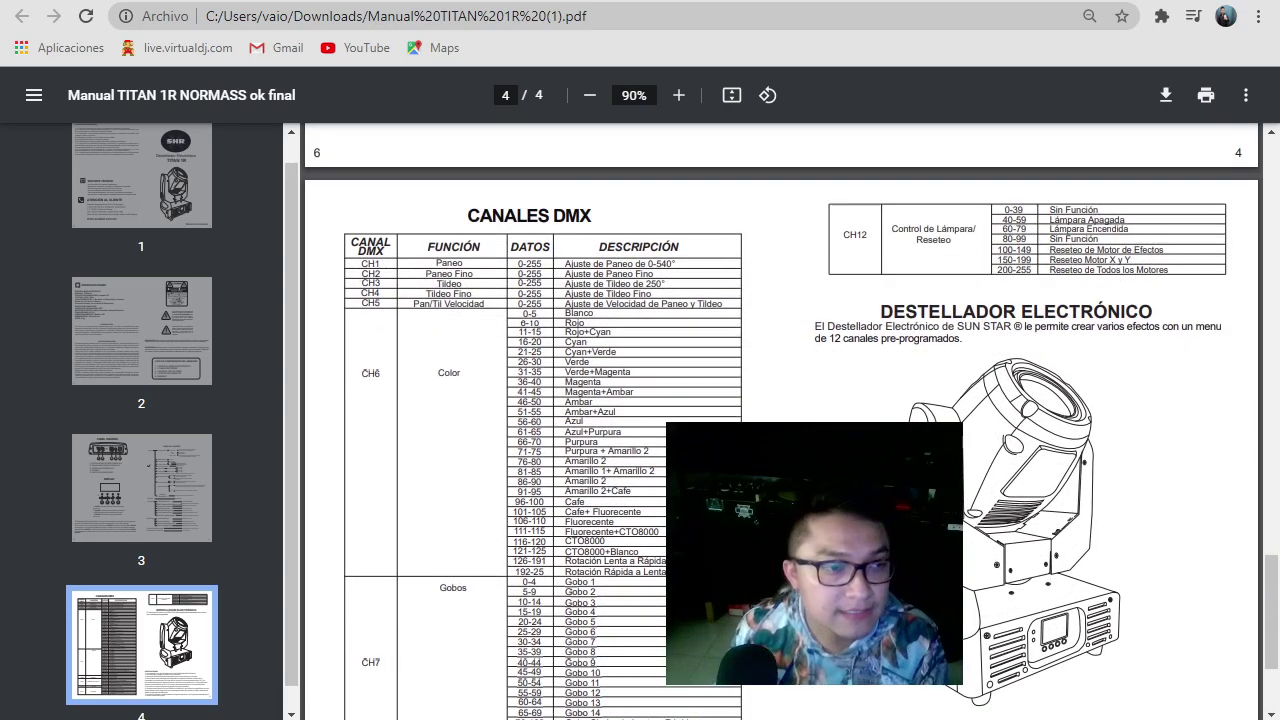
pyautogui.scroll(-2, 780, 420)
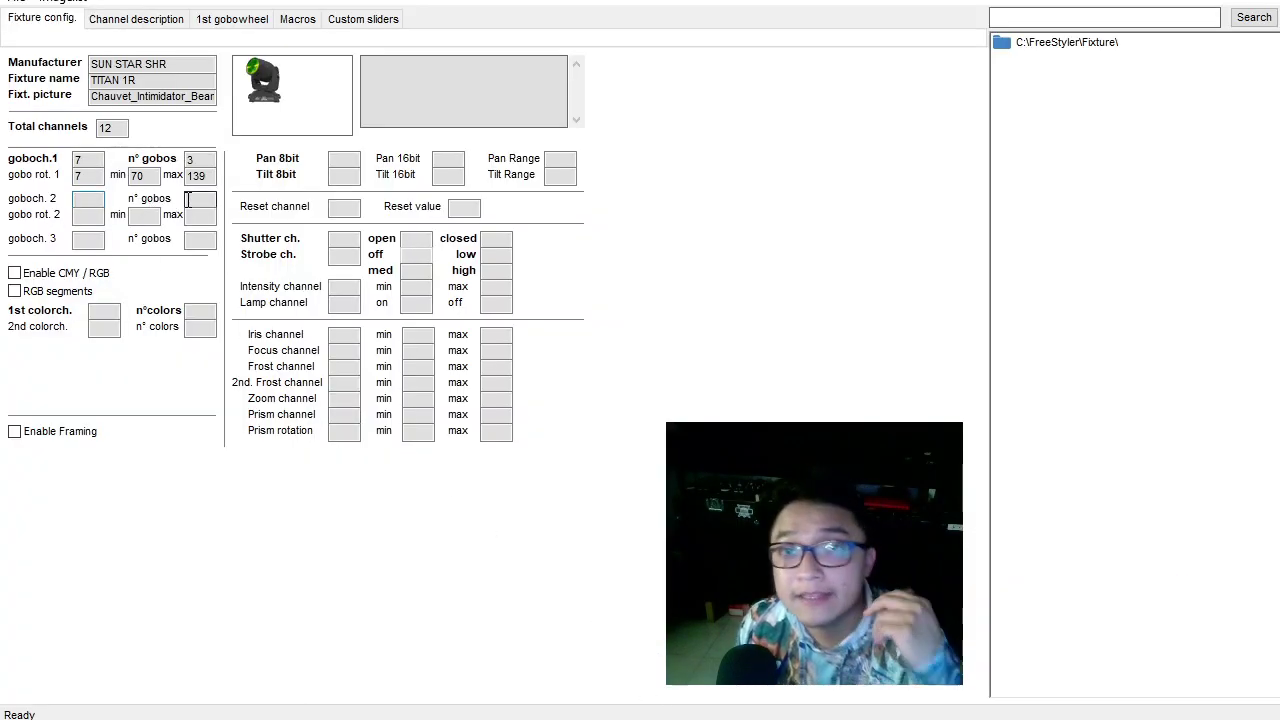
pyautogui.click(150, 217)
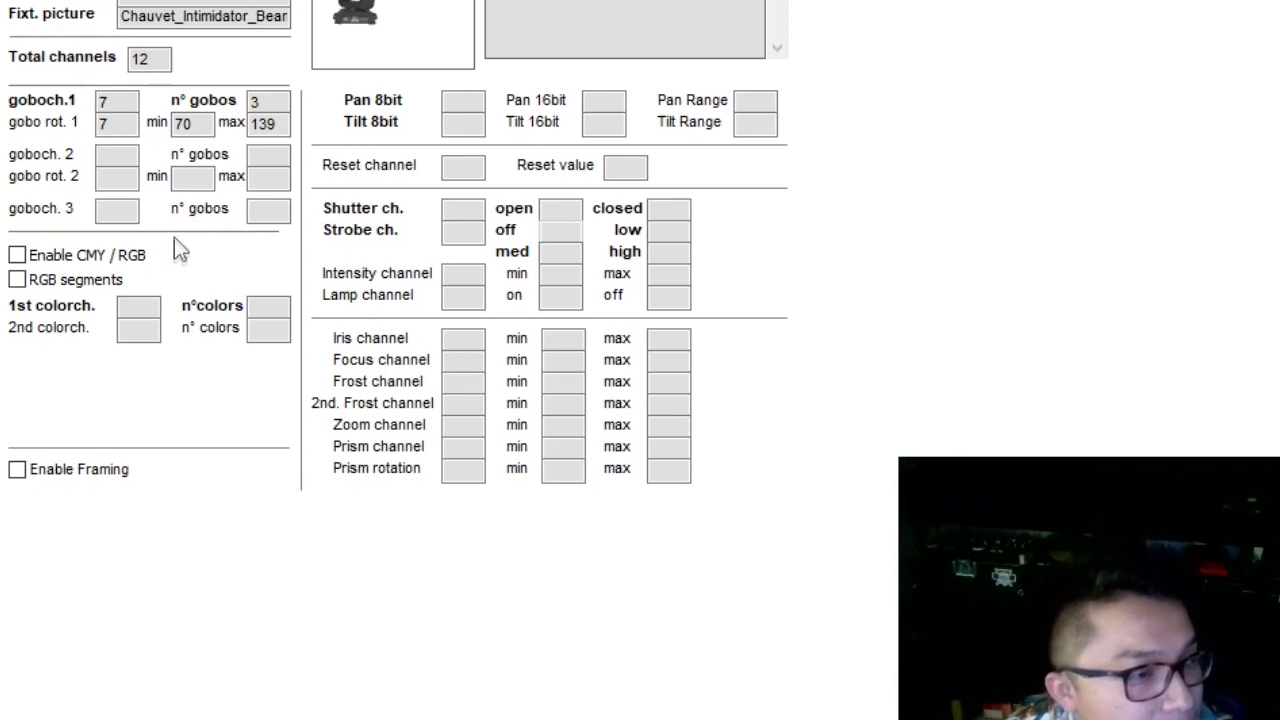
# Look up the color channel in the manual and set the first color channel to 6.
pyautogui.click(120, 306)
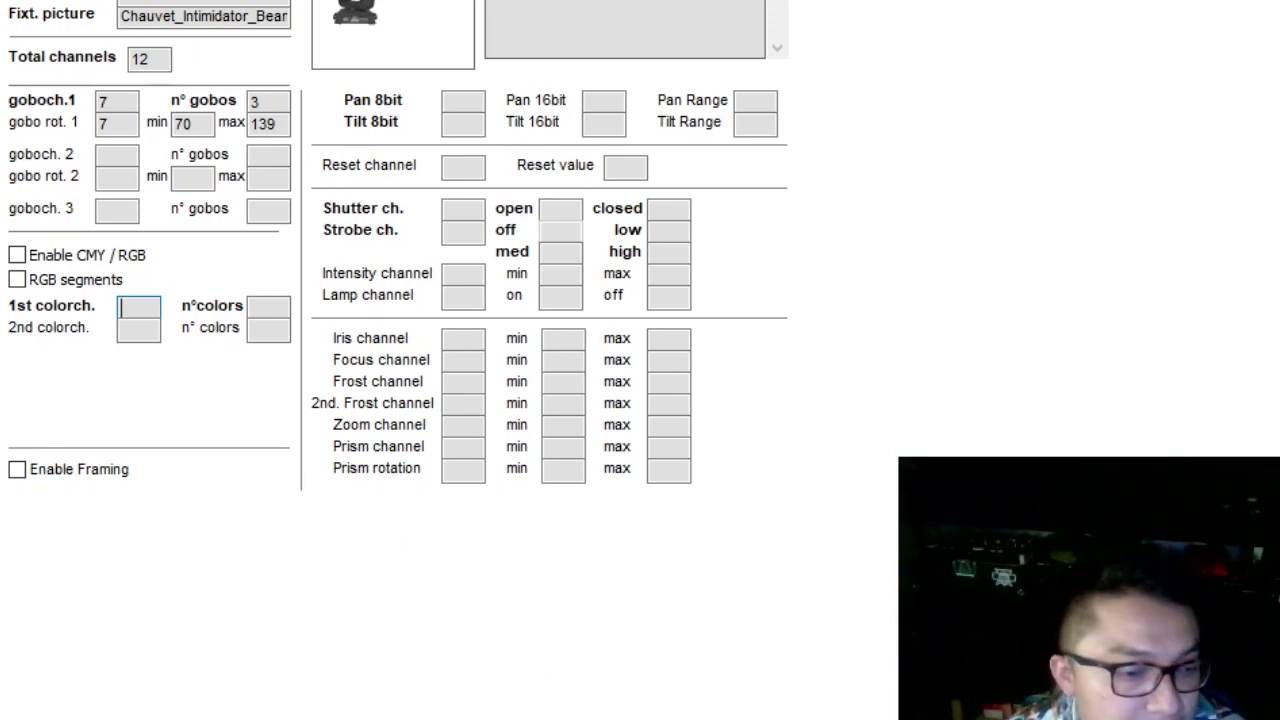
pyautogui.hotkey('alt', 'Tab')
pyautogui.hotkey('alt', 'Tab')
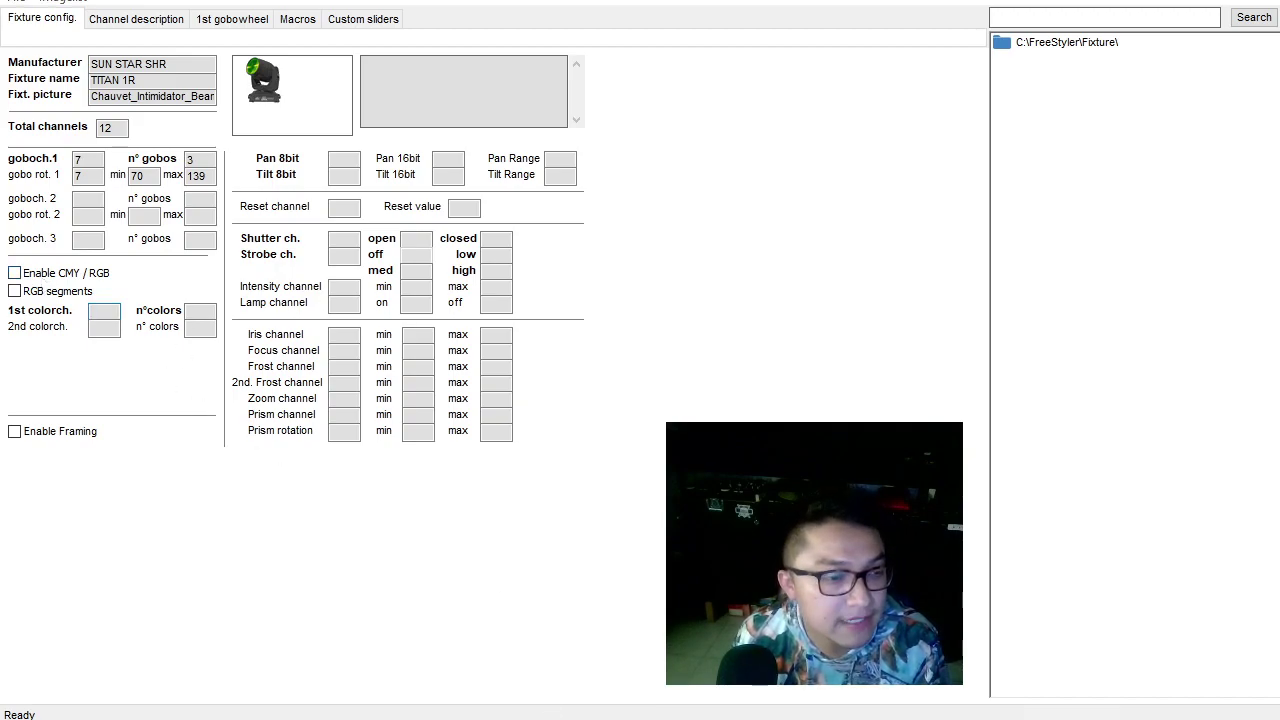
pyautogui.click(549, 716)
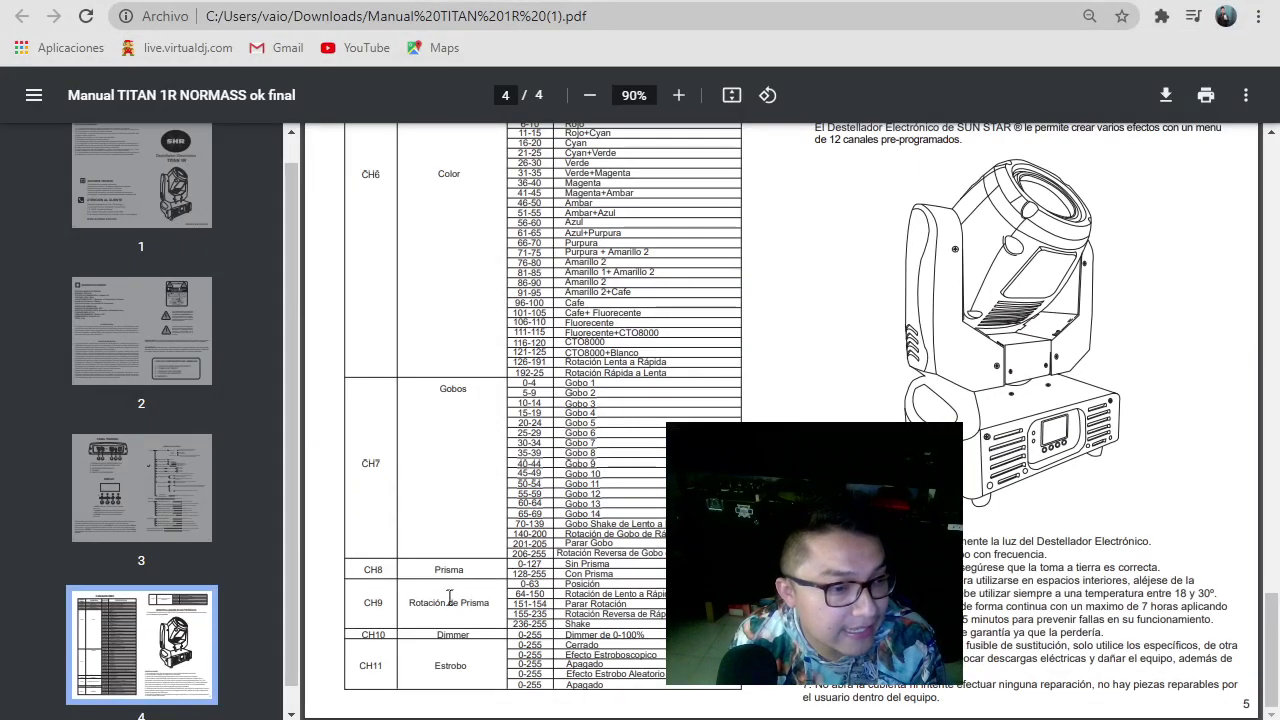
pyautogui.scroll(2, 497, 577)
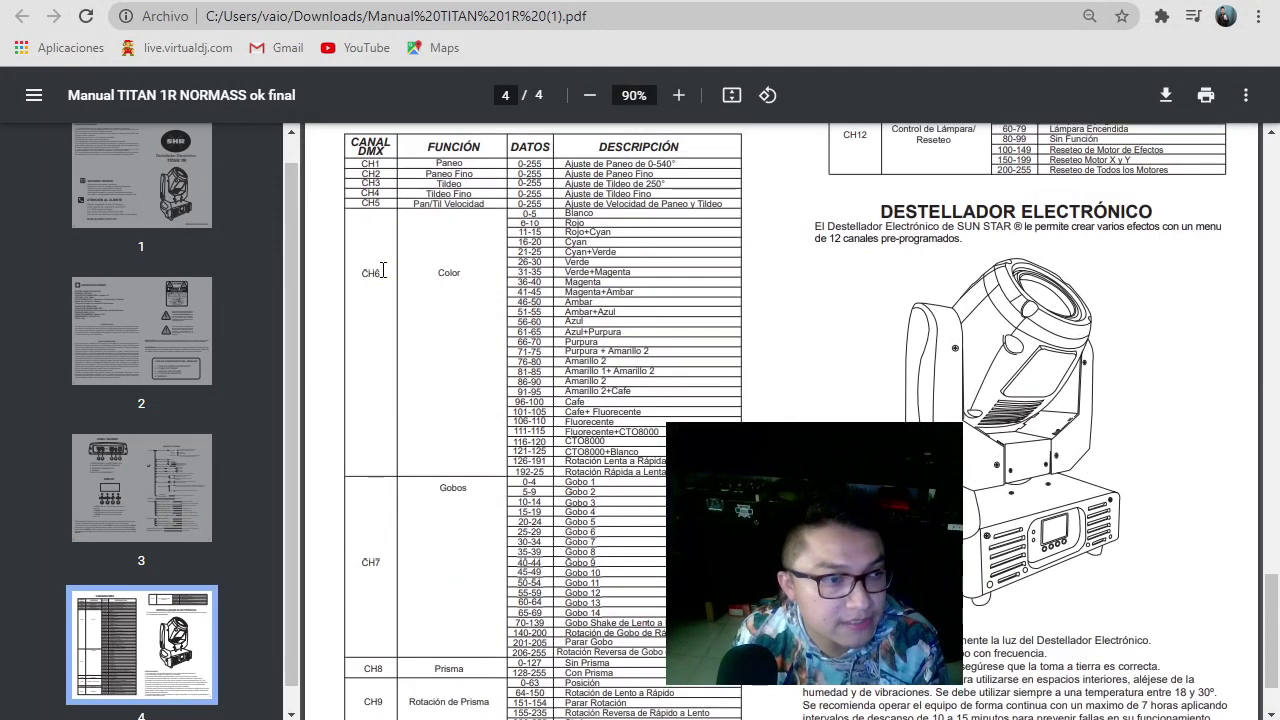
pyautogui.hotkey('alt', 'Tab')
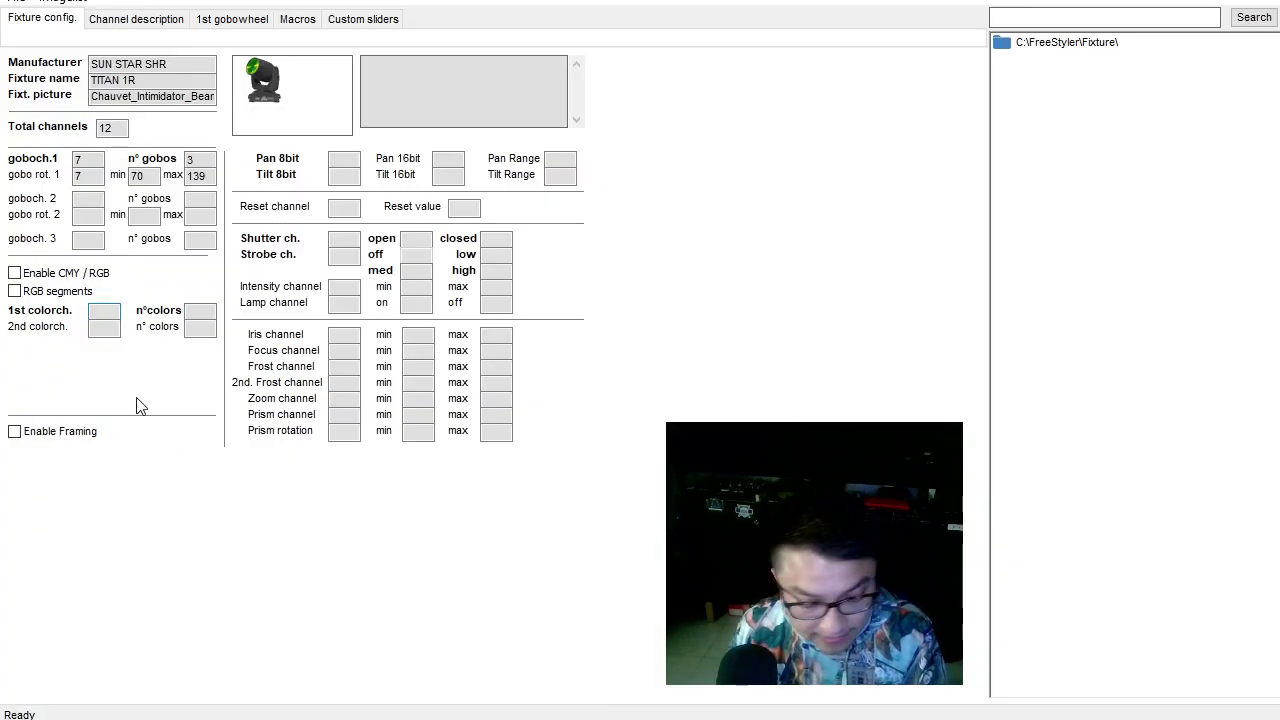
pyautogui.write('6')
pyautogui.press('Tab')
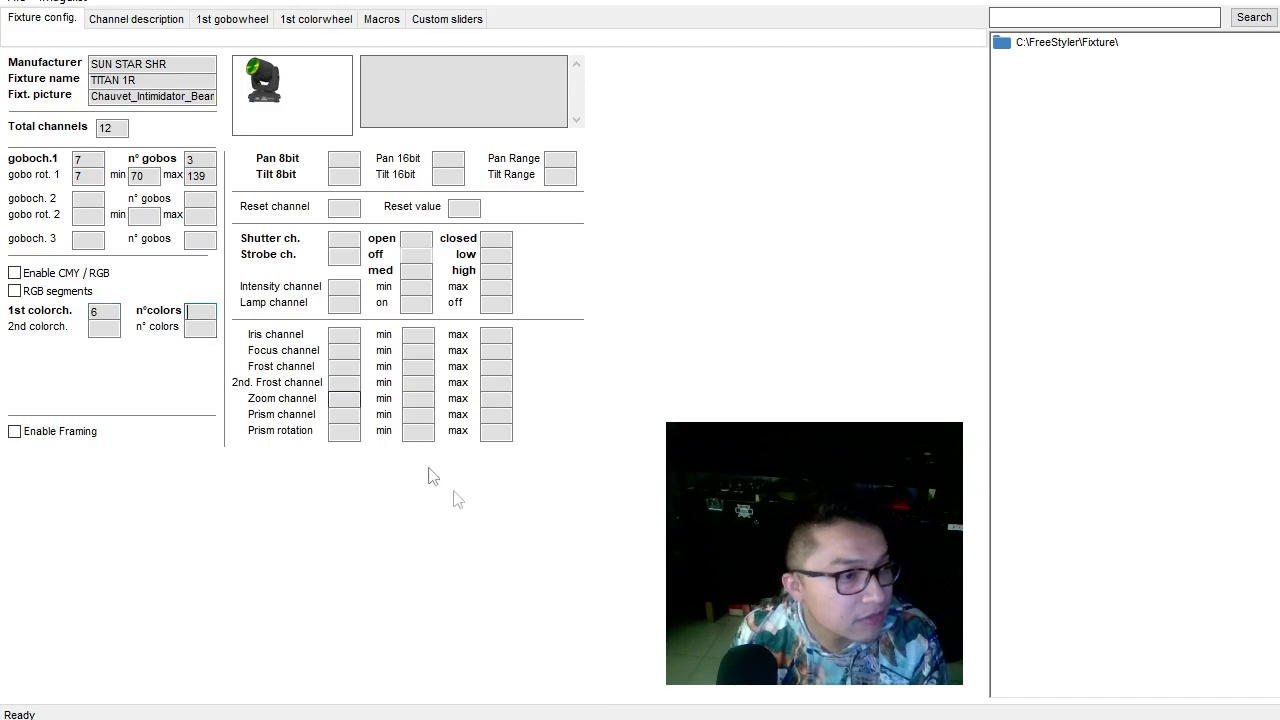
# Count the CH6 color entries in the manual and set the first color channel's number of colors to 27.
pyautogui.hotkey('alt', 'Tab')
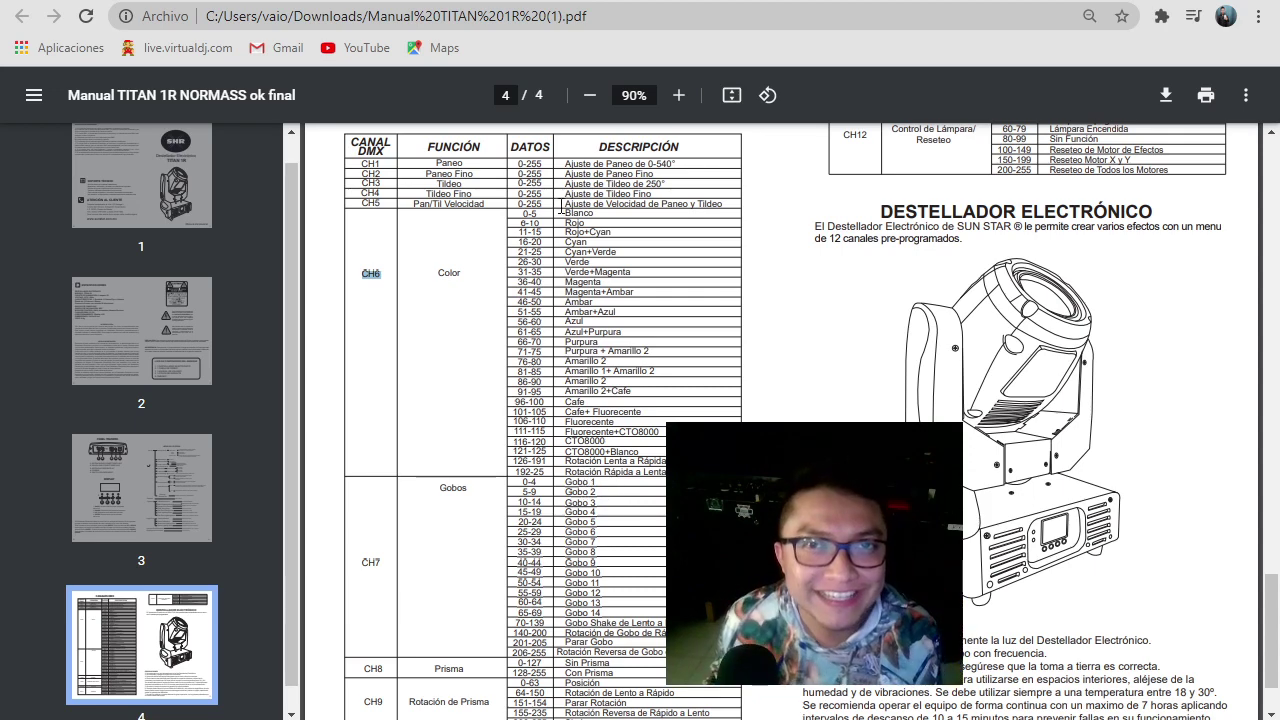
pyautogui.moveTo(562, 212); pyautogui.dragTo(591, 262)
pyautogui.click(591, 262)
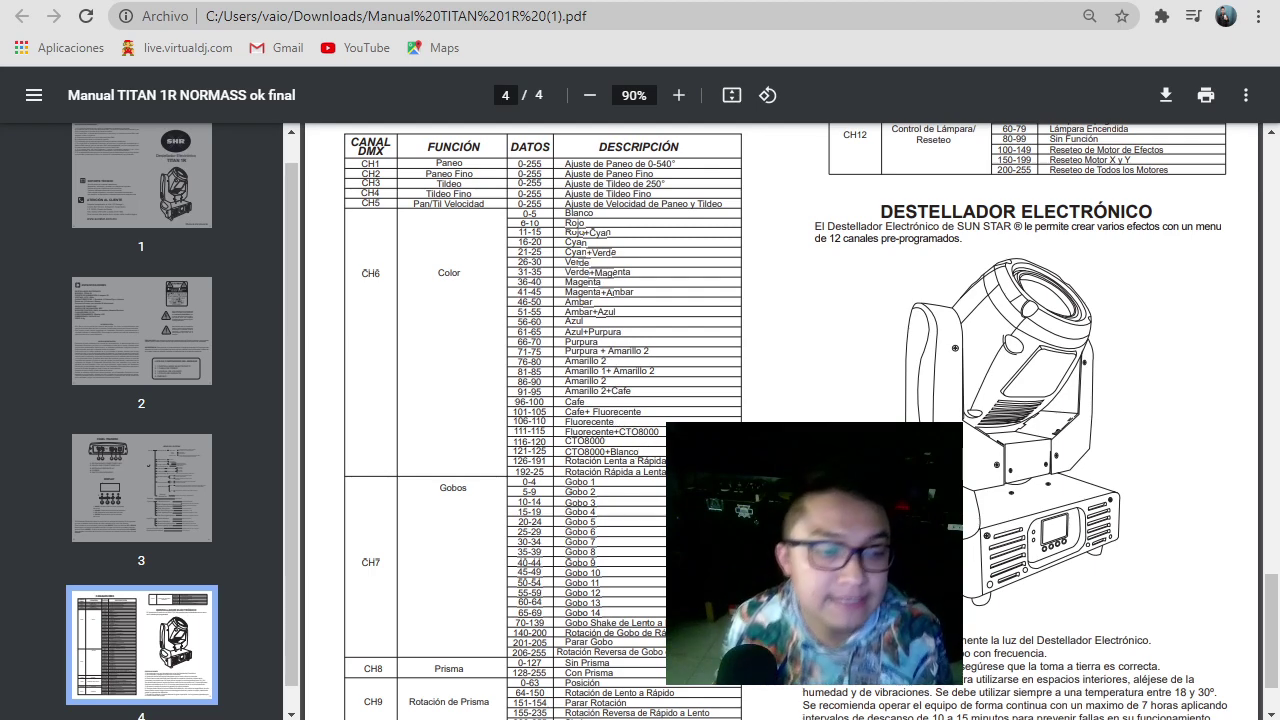
pyautogui.moveTo(680, 468)
pyautogui.mouseDown()
pyautogui.moveTo(582, 270)
pyautogui.moveTo(574, 215)
pyautogui.moveTo(679, 410)
pyautogui.moveTo(690, 482)
pyautogui.mouseUp()
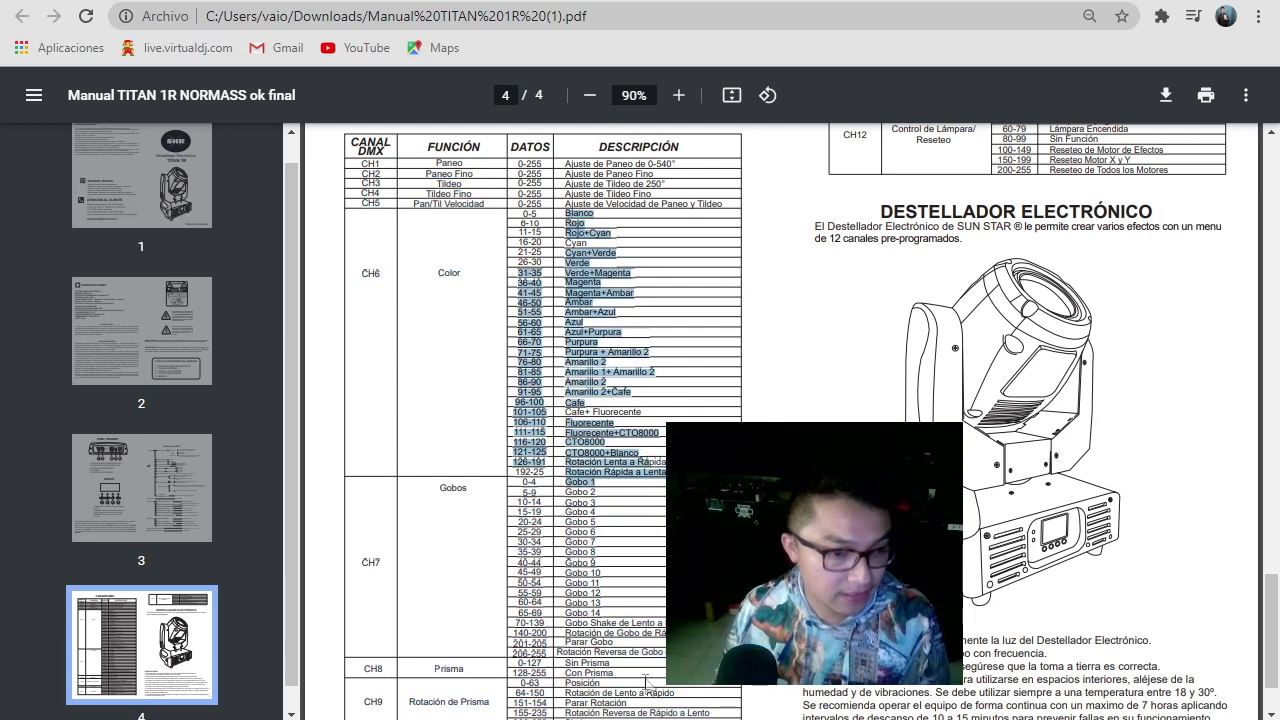
pyautogui.hotkey('alt', 'Tab')
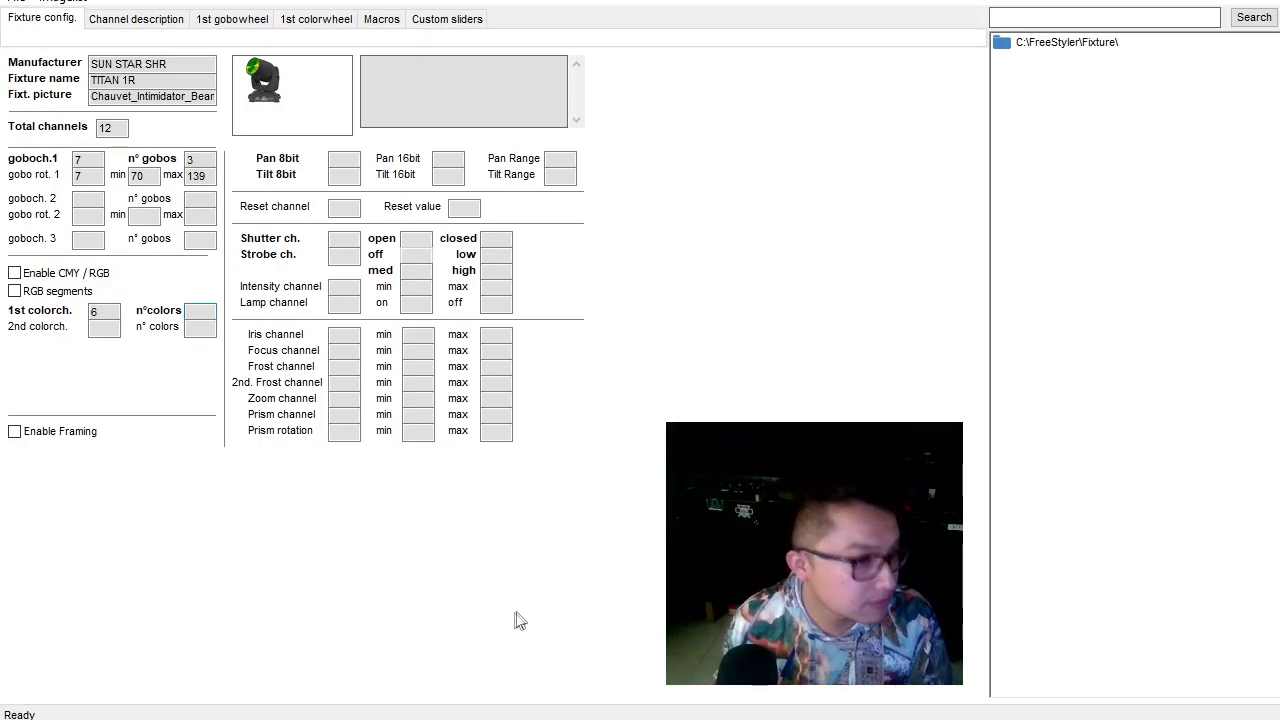
pyautogui.write('27')
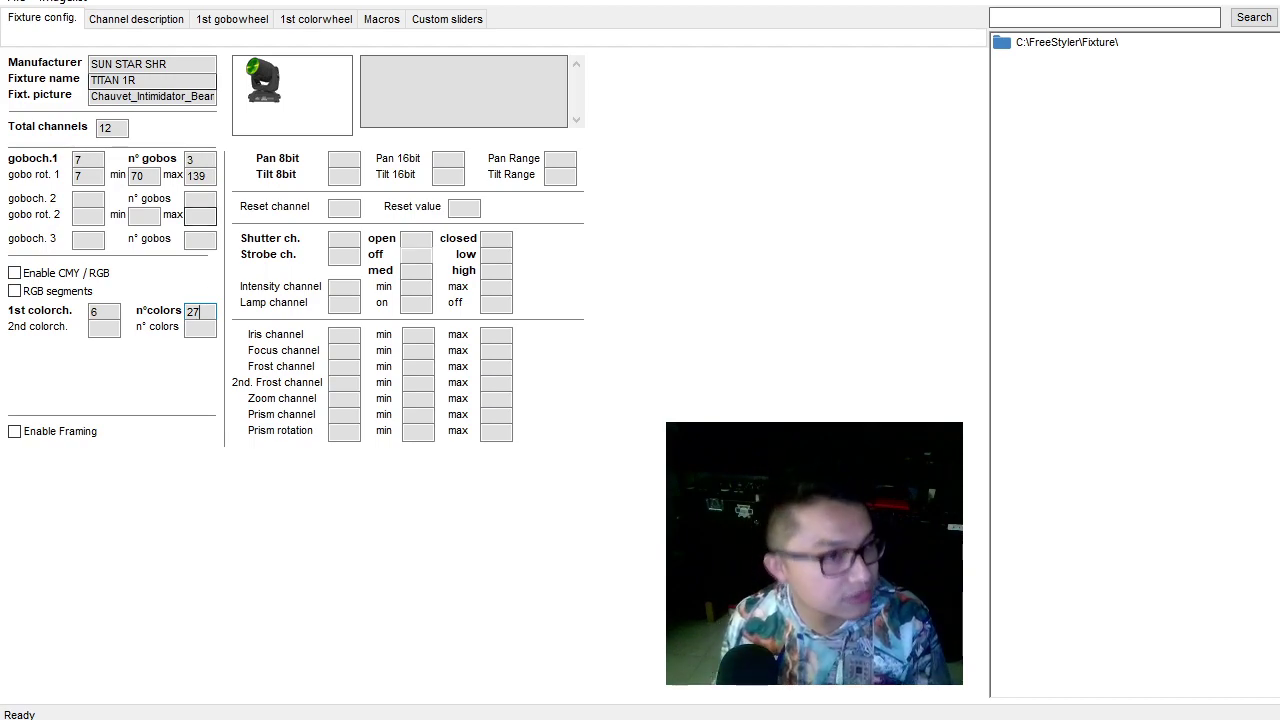
# Inspect the rows of the first color wheel table.
pyautogui.click(344, 22)
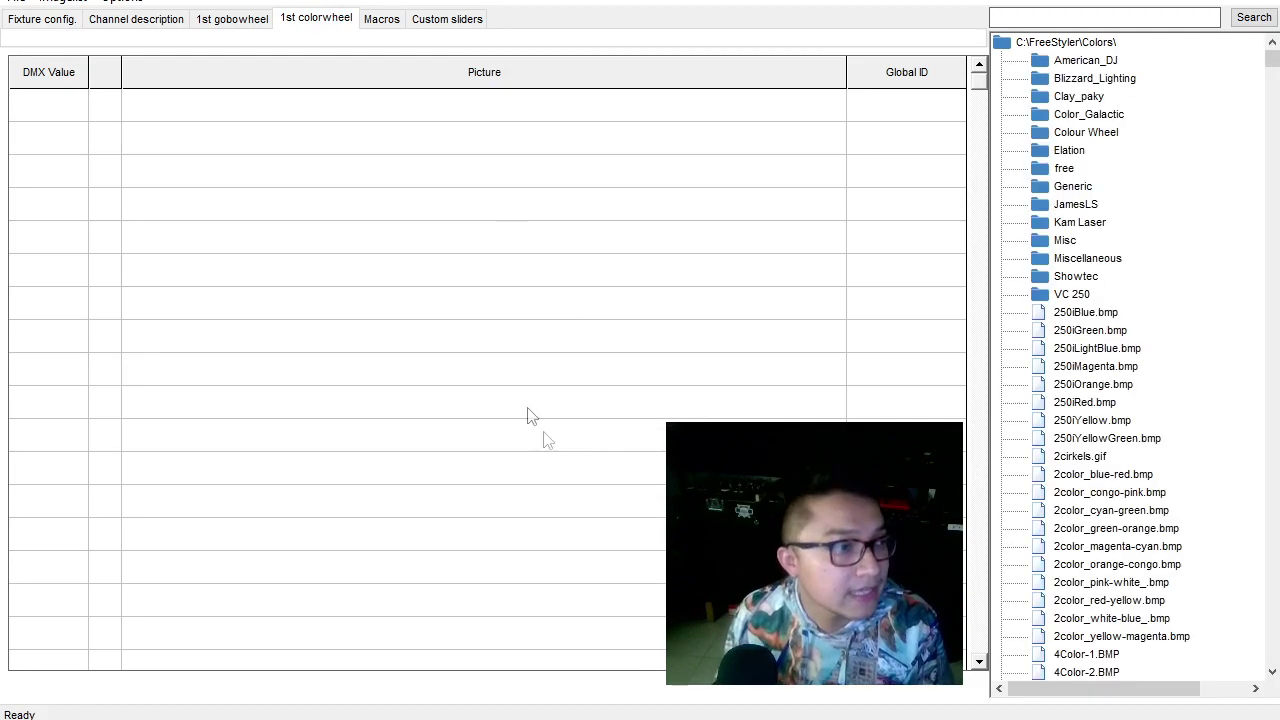
pyautogui.click(518, 162)
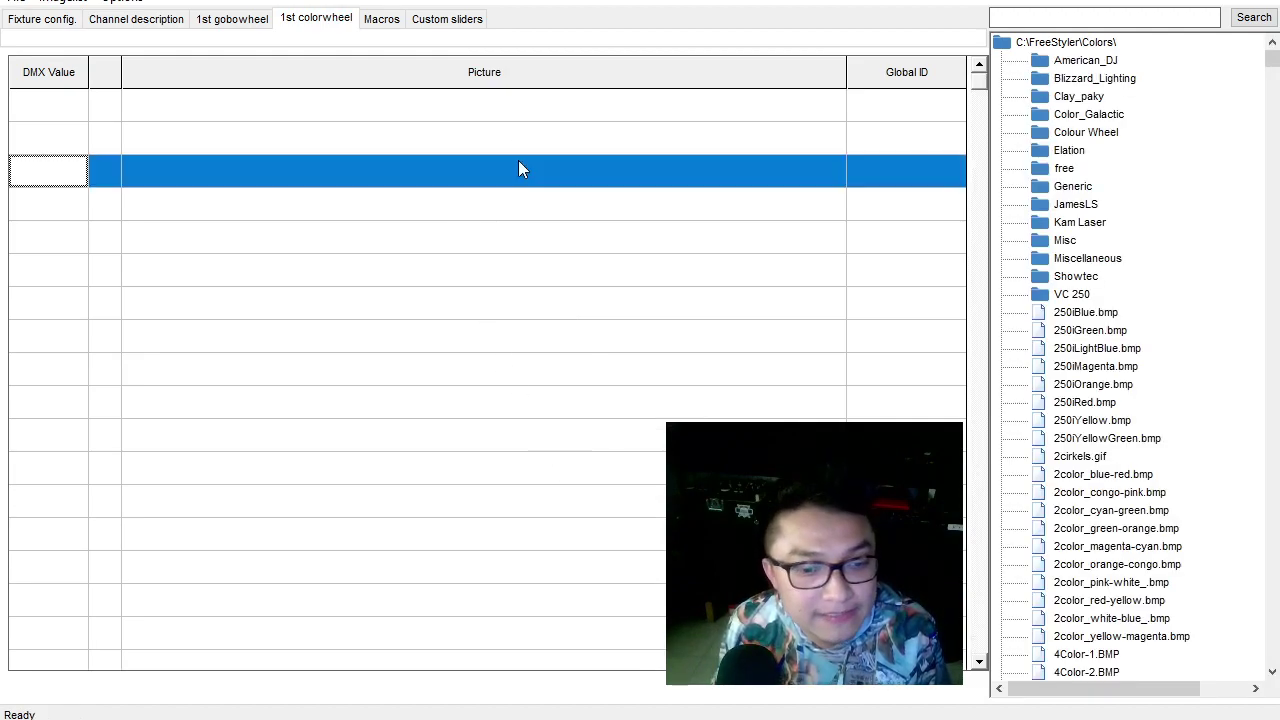
pyautogui.click(180, 114)
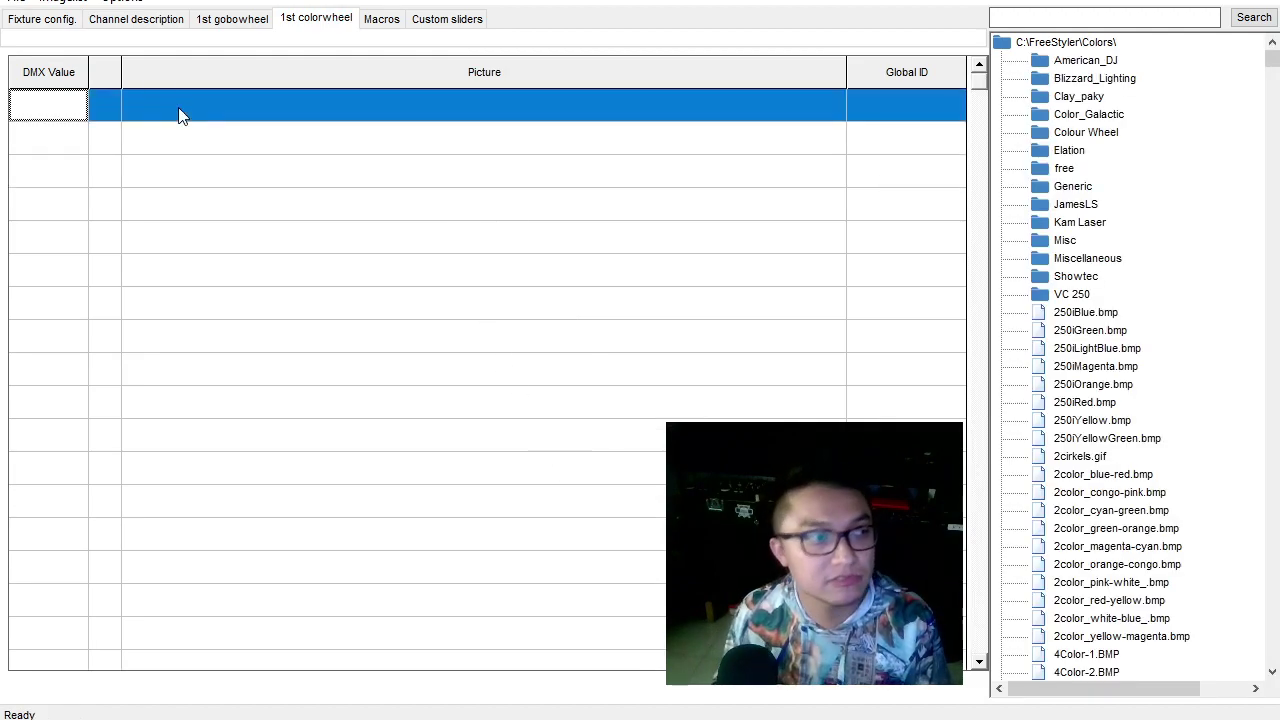
# Set the first color channel's number of colors to 3 and check the rows of the first color wheel table.
pyautogui.click(43, 15)
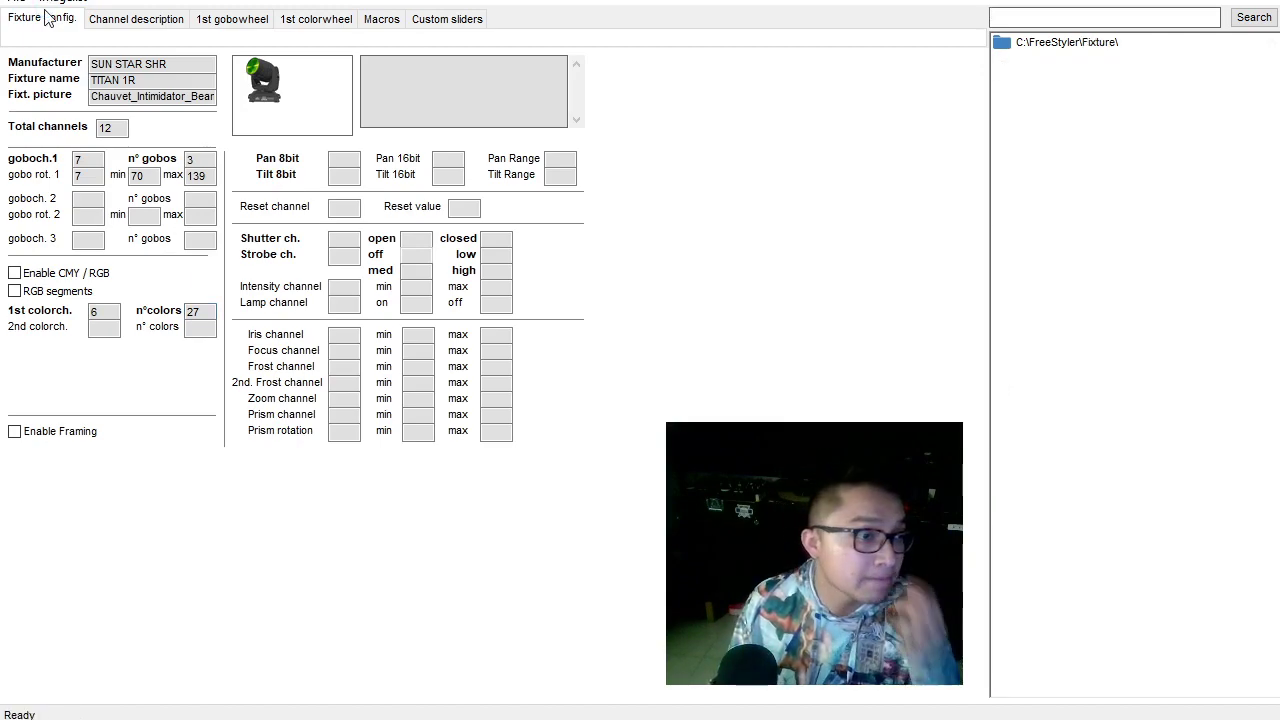
pyautogui.doubleClick(195, 312)
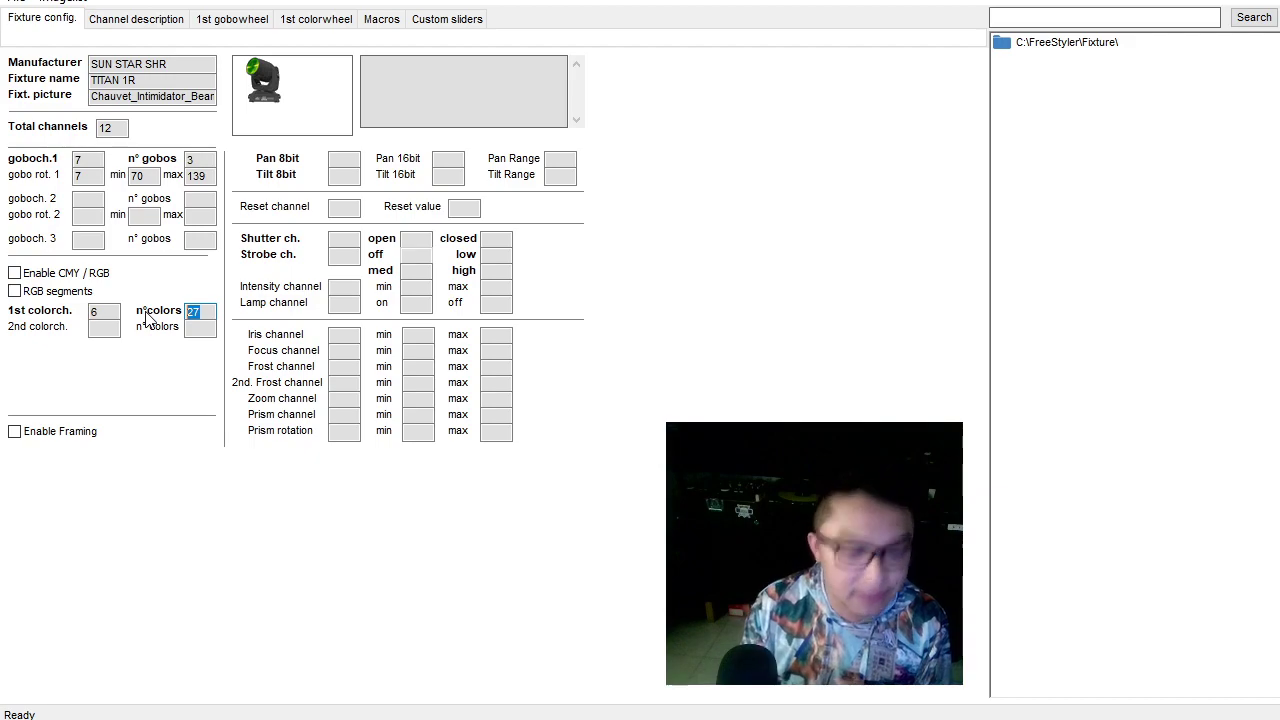
pyautogui.write('3')
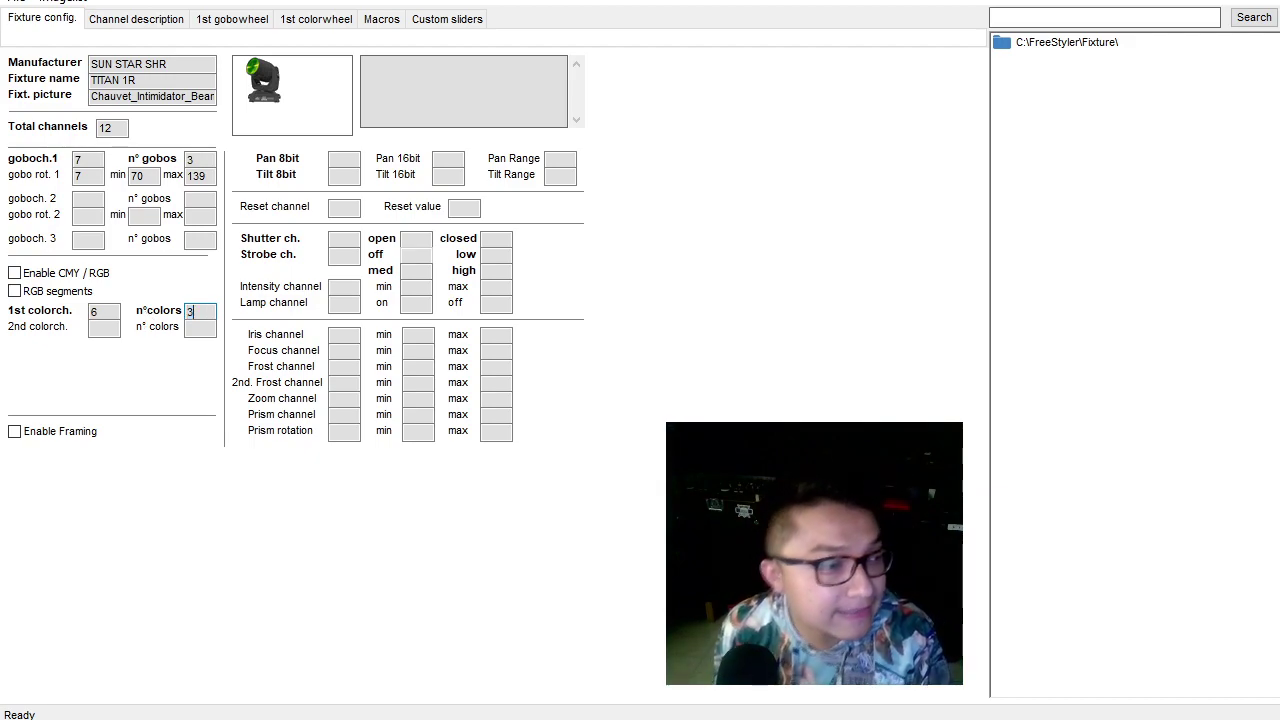
pyautogui.click(316, 18)
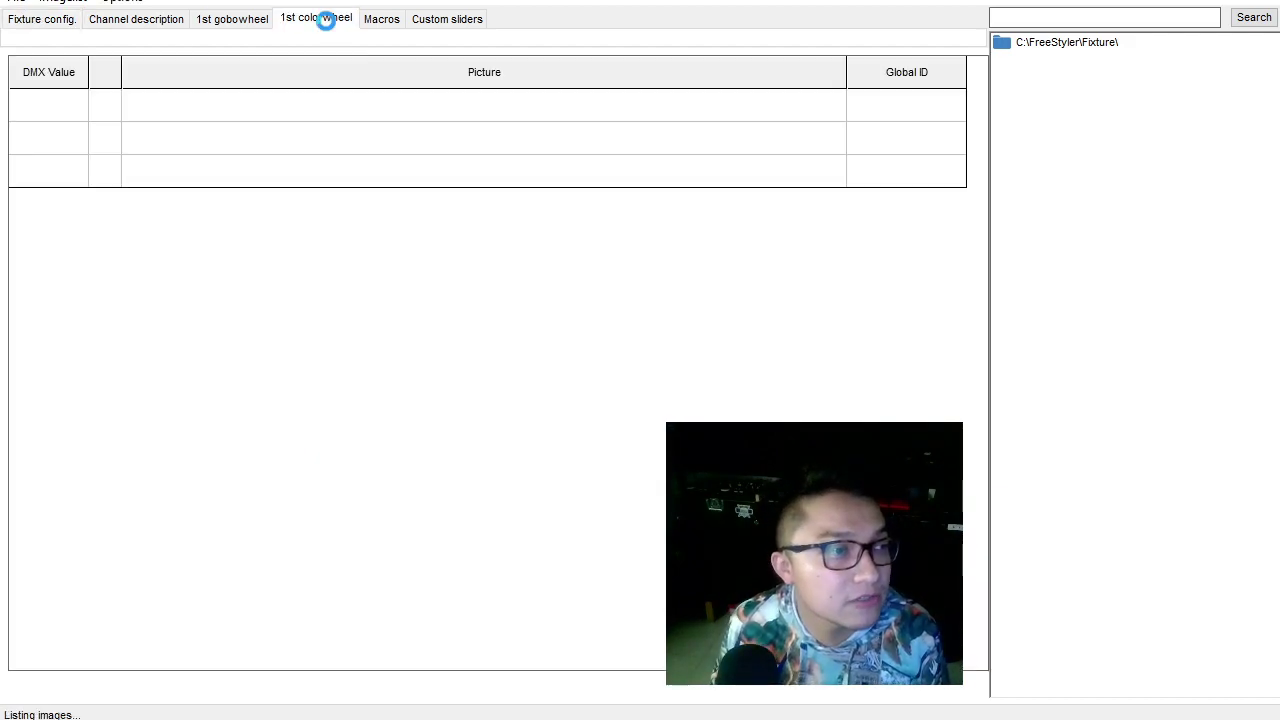
pyautogui.click(889, 170)
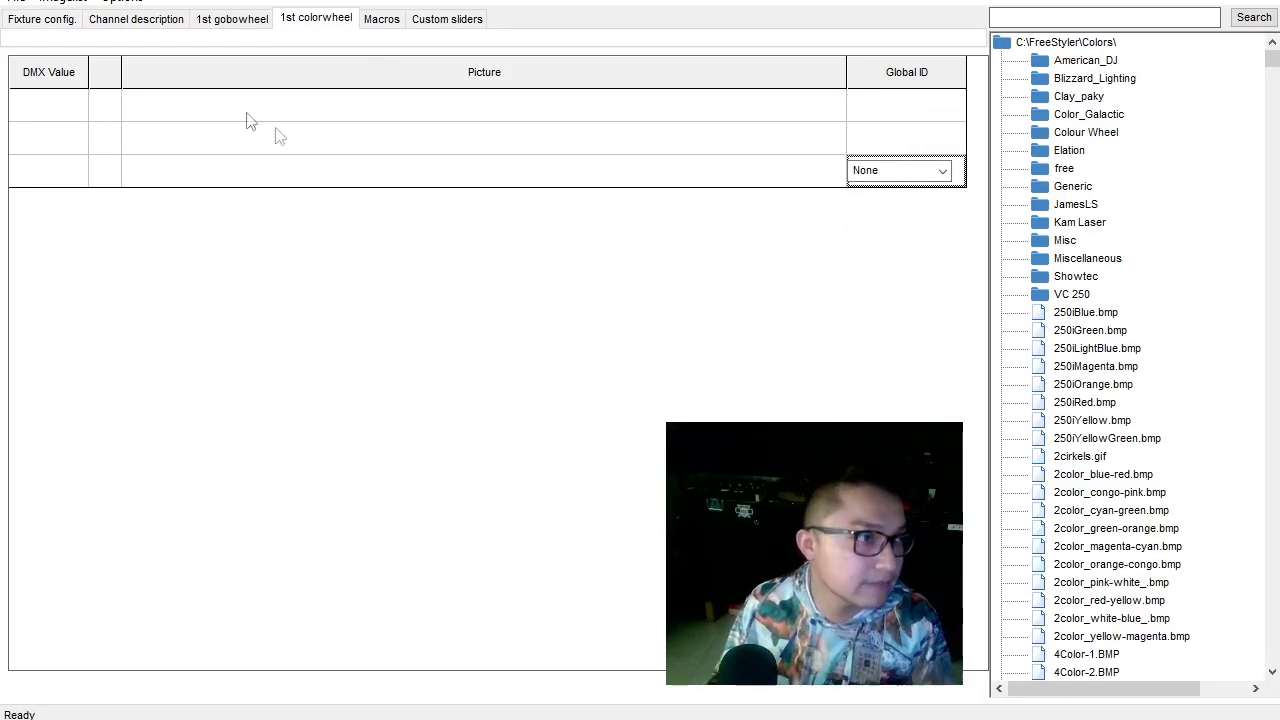
pyautogui.click(52, 22)
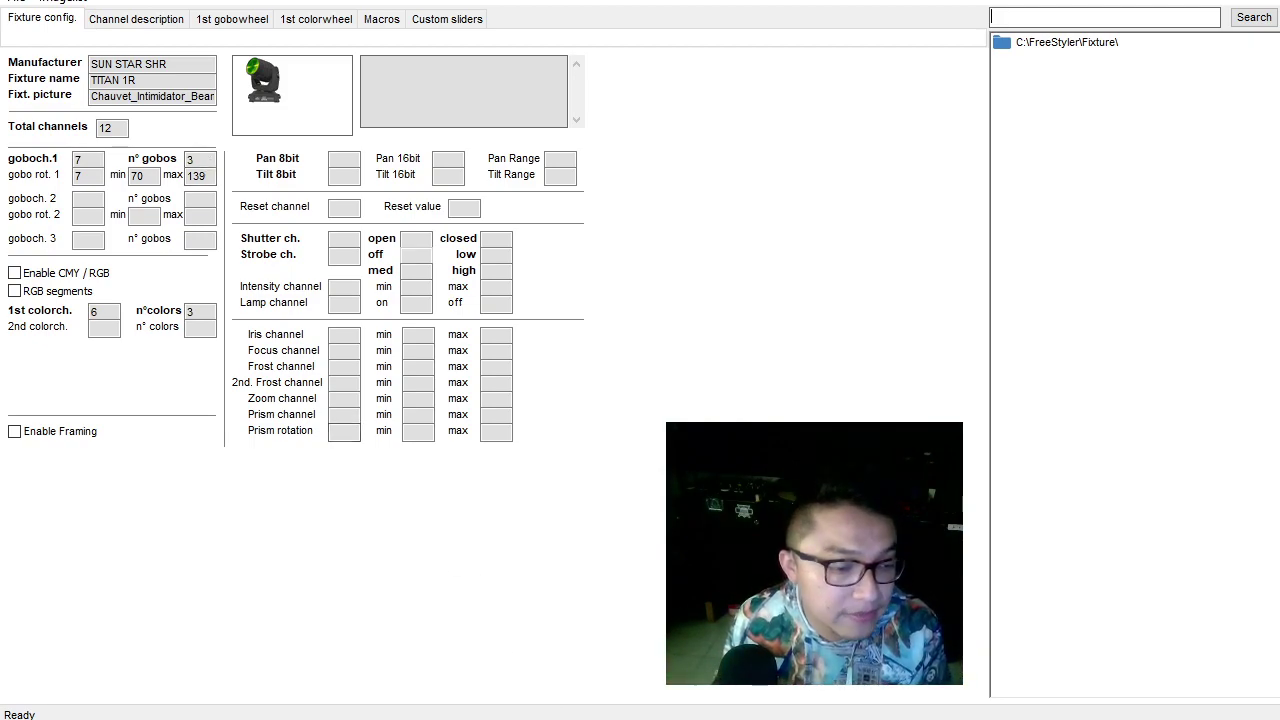
# Review the CH6 color entries and the rest of the manual's channel table for a possible second color channel.
pyautogui.click(550, 710)
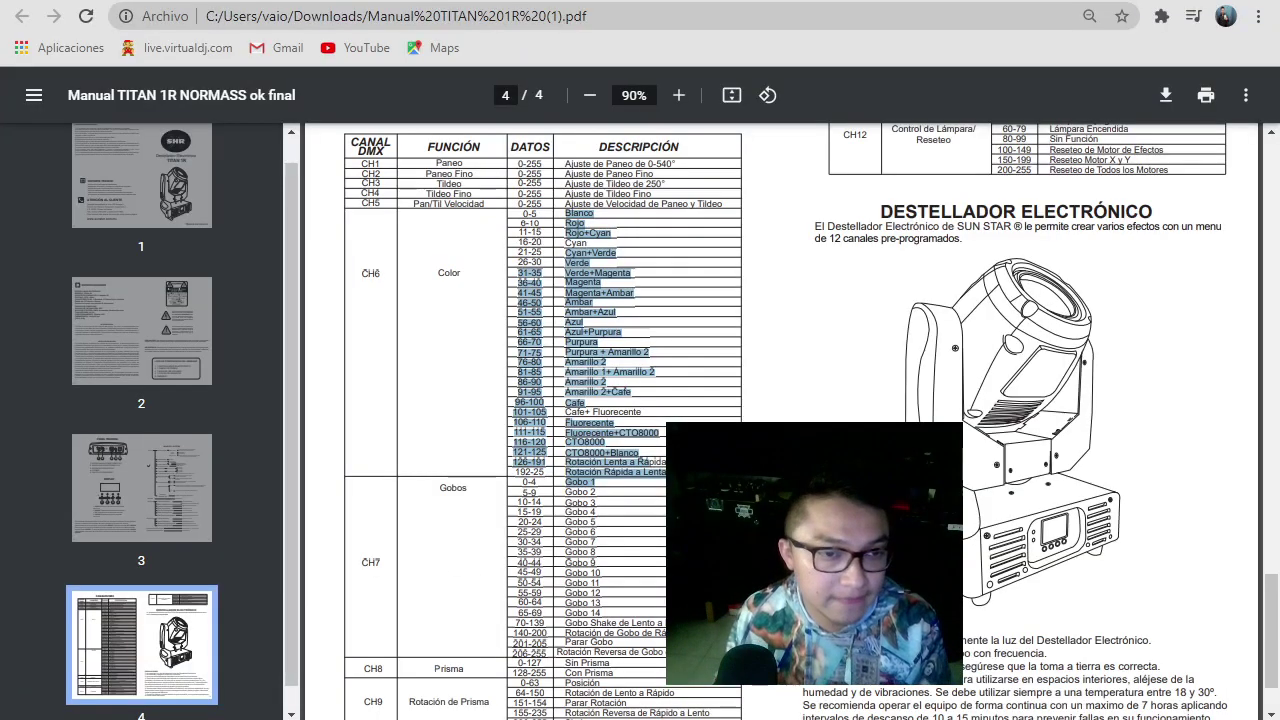
pyautogui.click(643, 289)
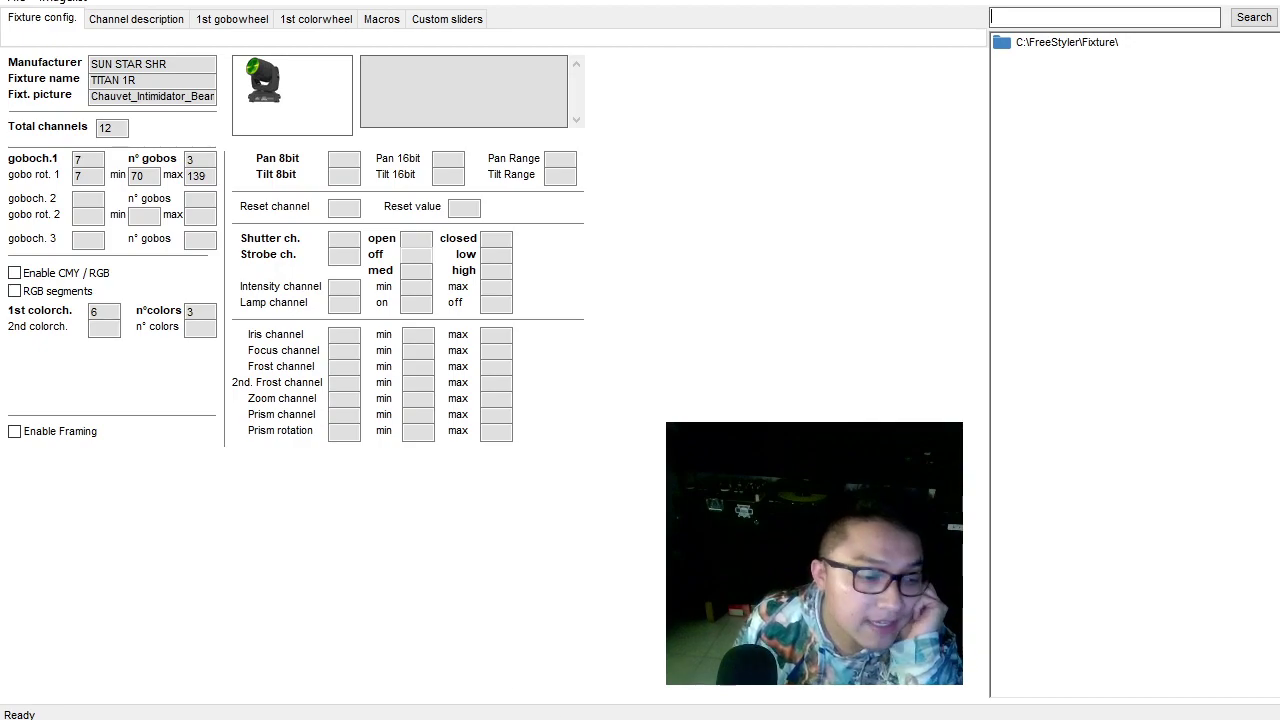
pyautogui.hotkey('alt', 'Tab')
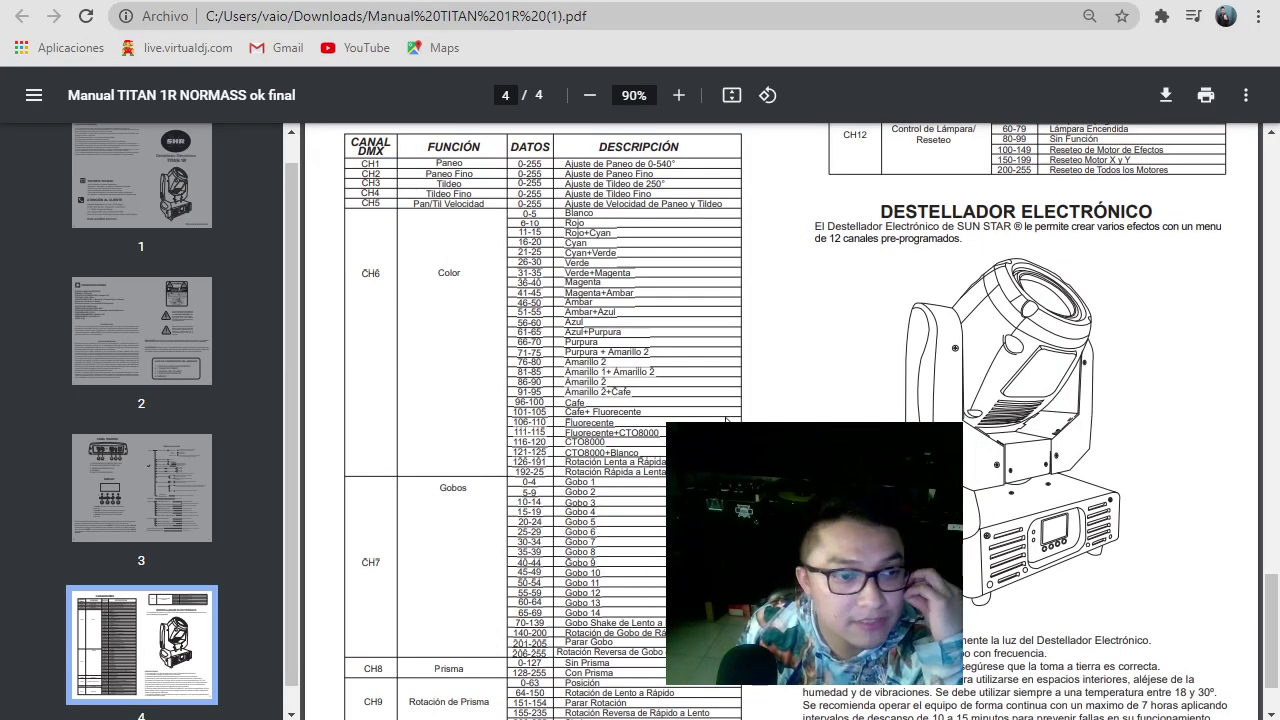
pyautogui.scroll(-1, 727, 421)
pyautogui.scroll(2, 727, 421)
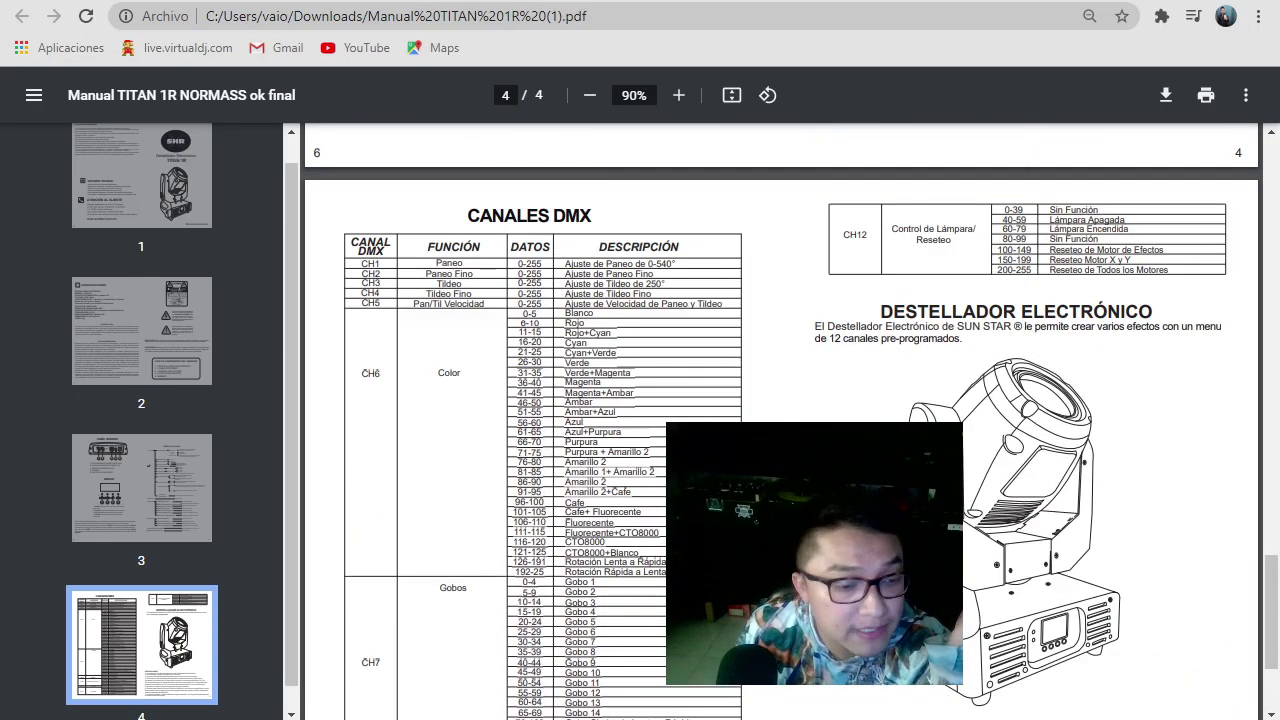
pyautogui.hotkey('alt', 'Tab')
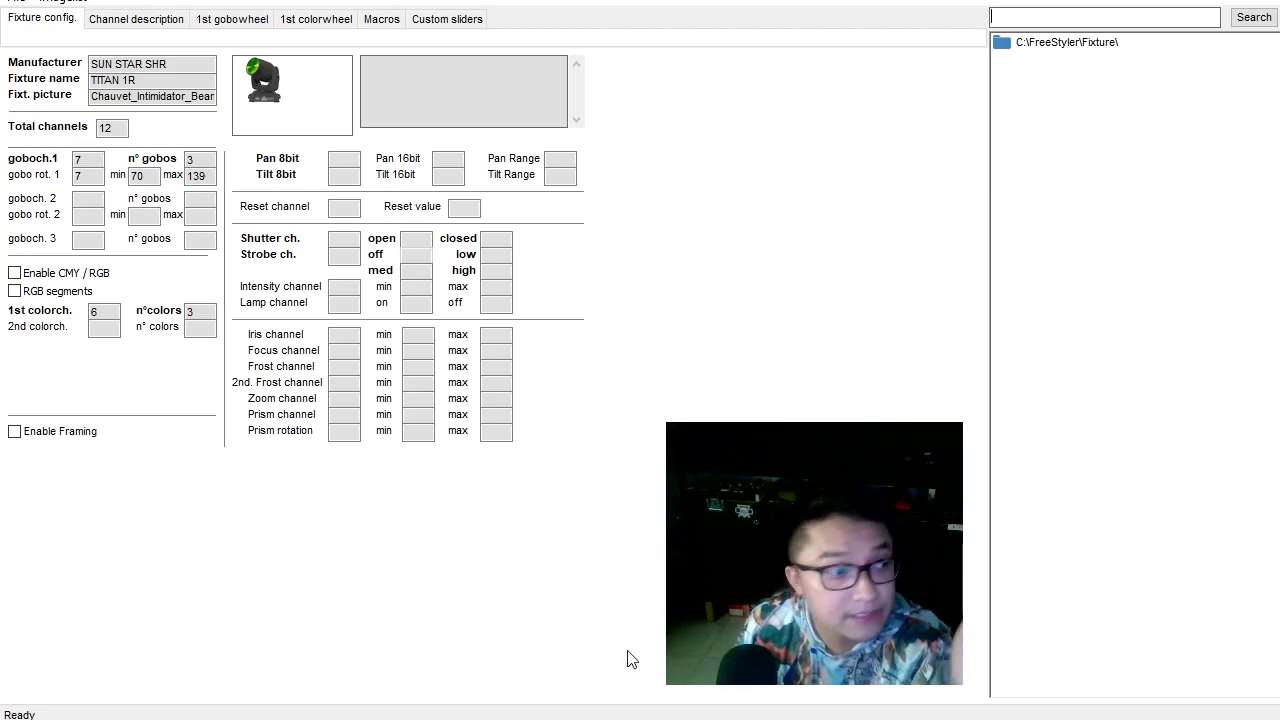
pyautogui.click(105, 329)
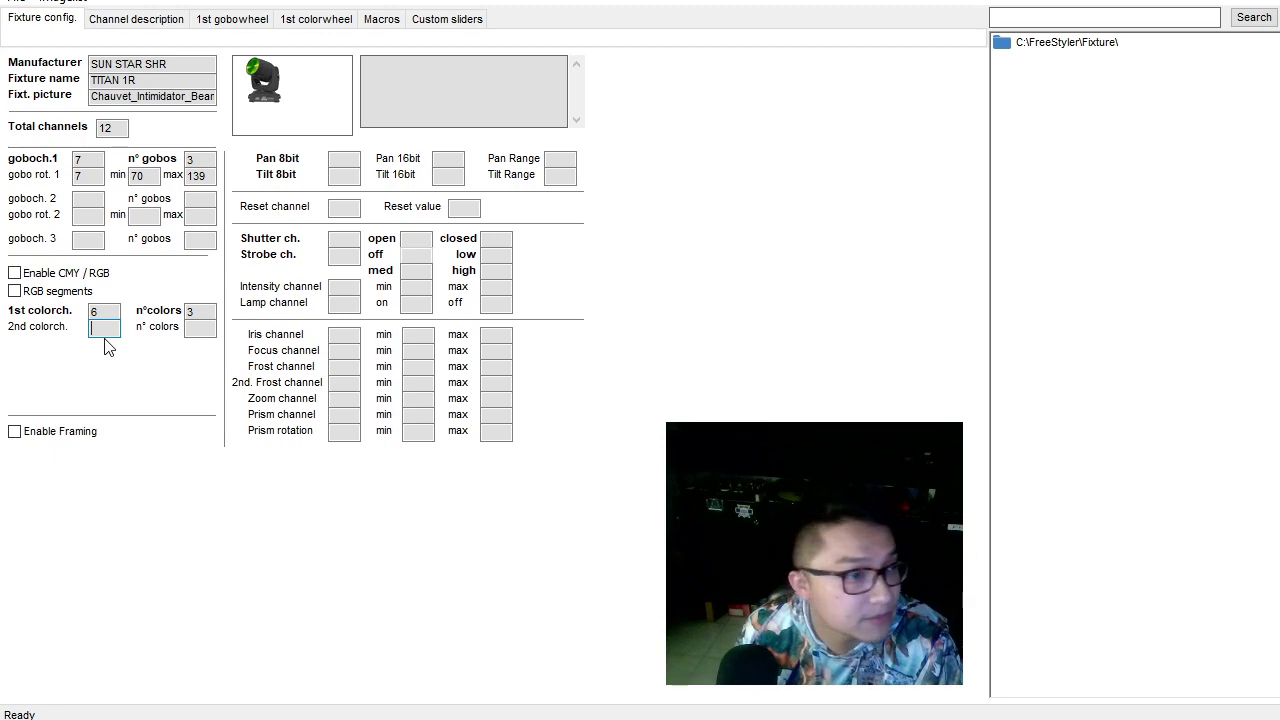
# Look up the pan channel in the manual's DMX table and set the 8-bit pan channel to 1.
pyautogui.click(357, 158)
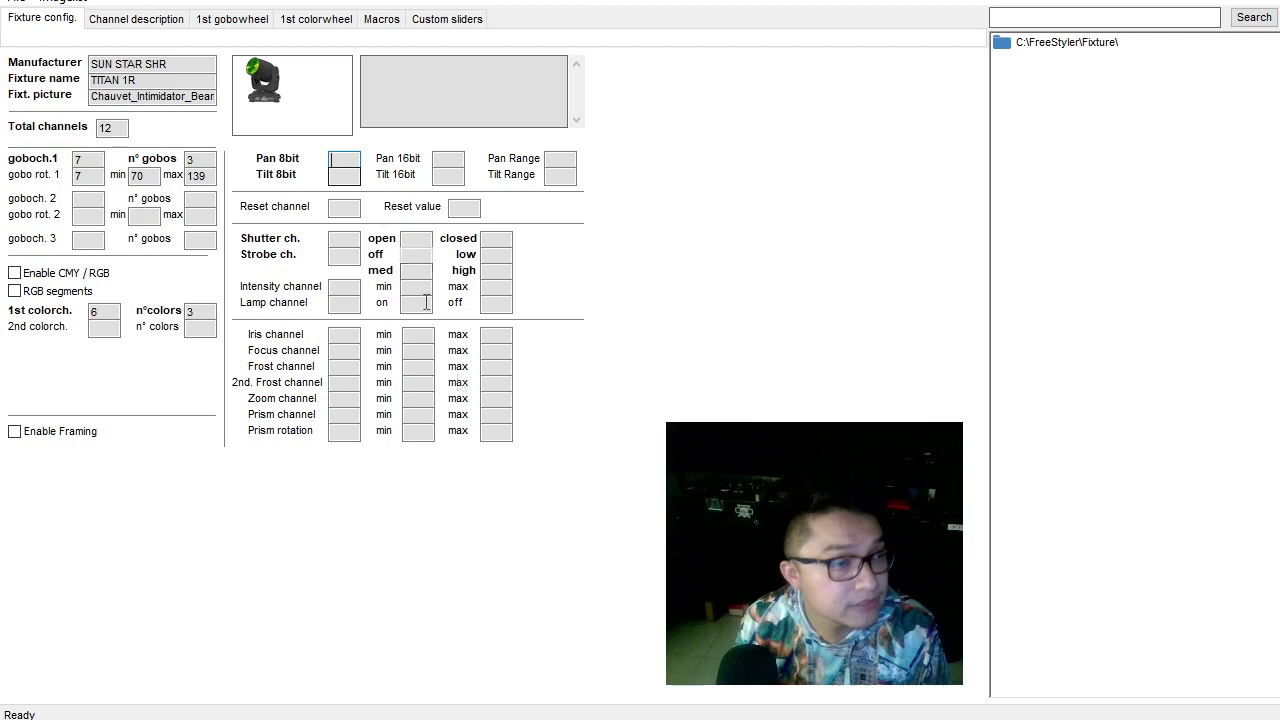
pyautogui.hotkey('alt', 'Tab')
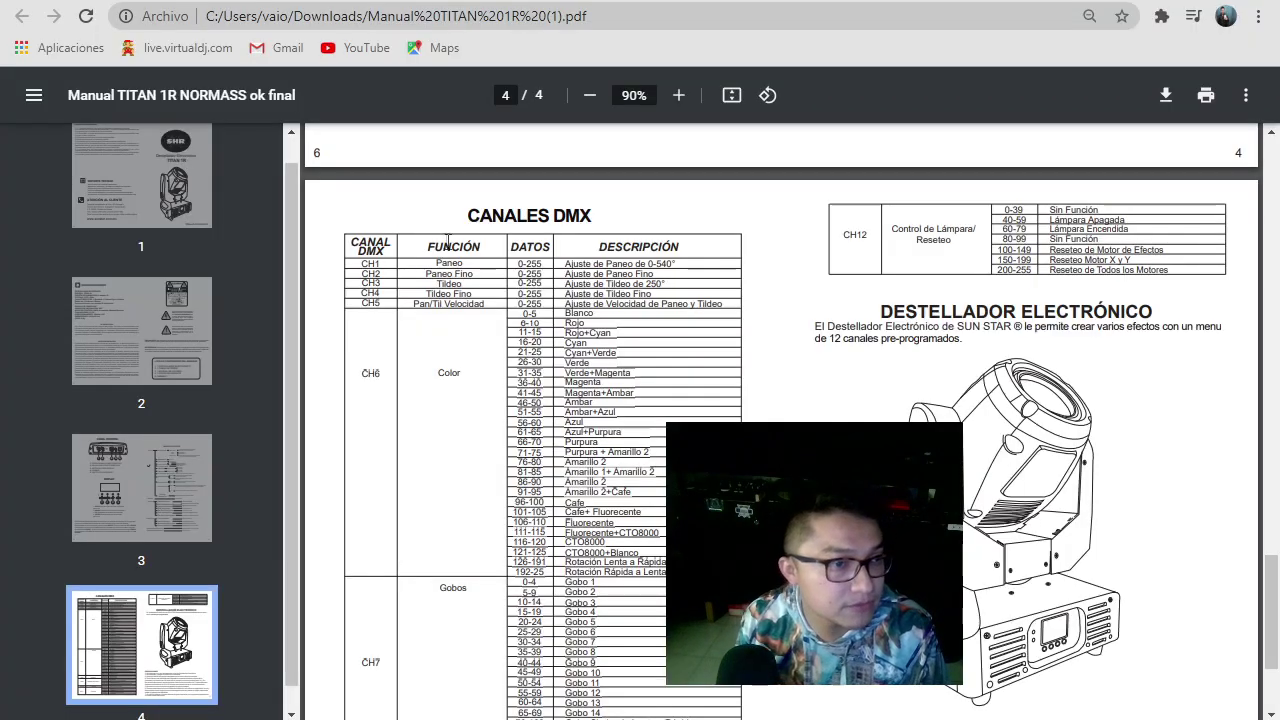
pyautogui.moveTo(420, 263); pyautogui.dragTo(372, 262)
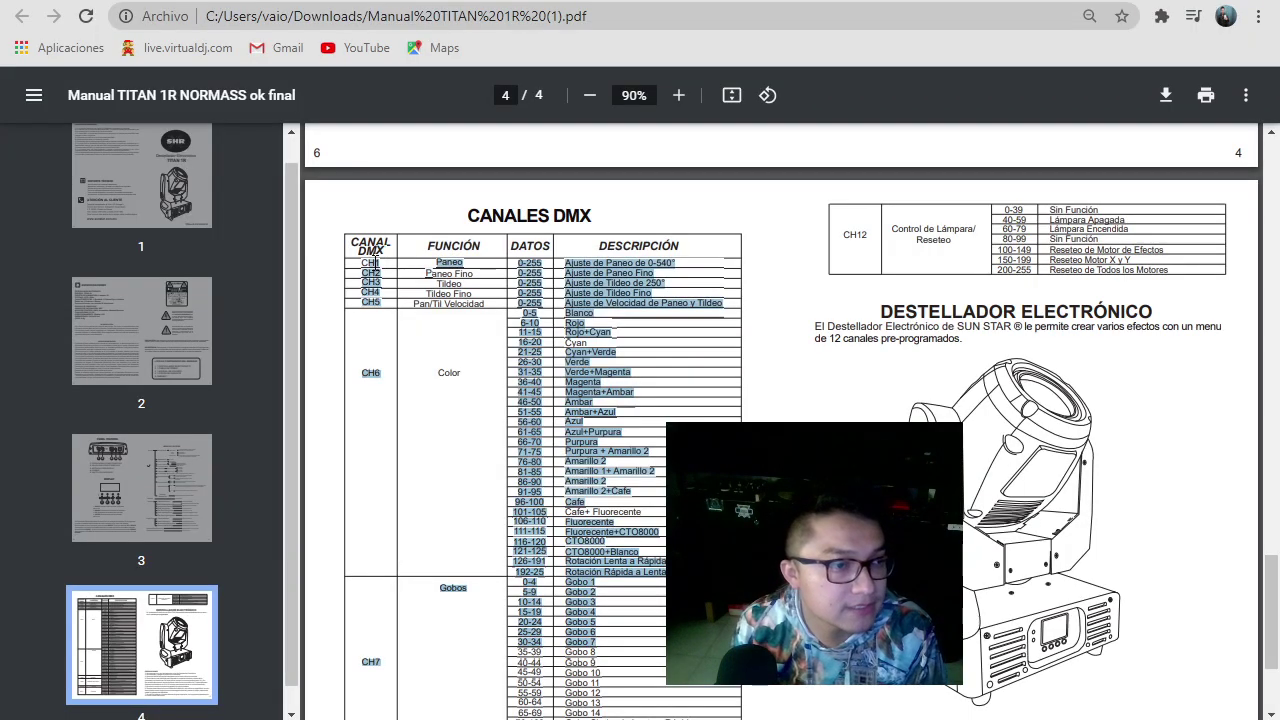
pyautogui.click(370, 262)
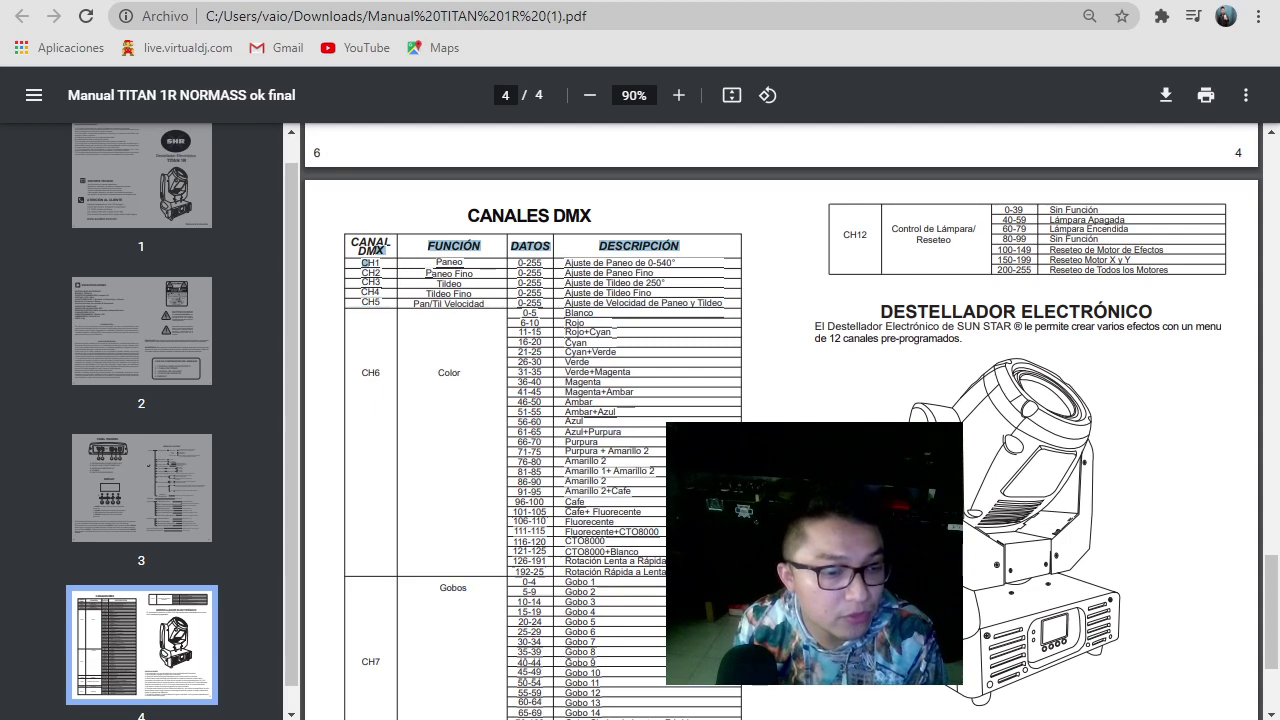
pyautogui.hotkey('alt', 'Tab')
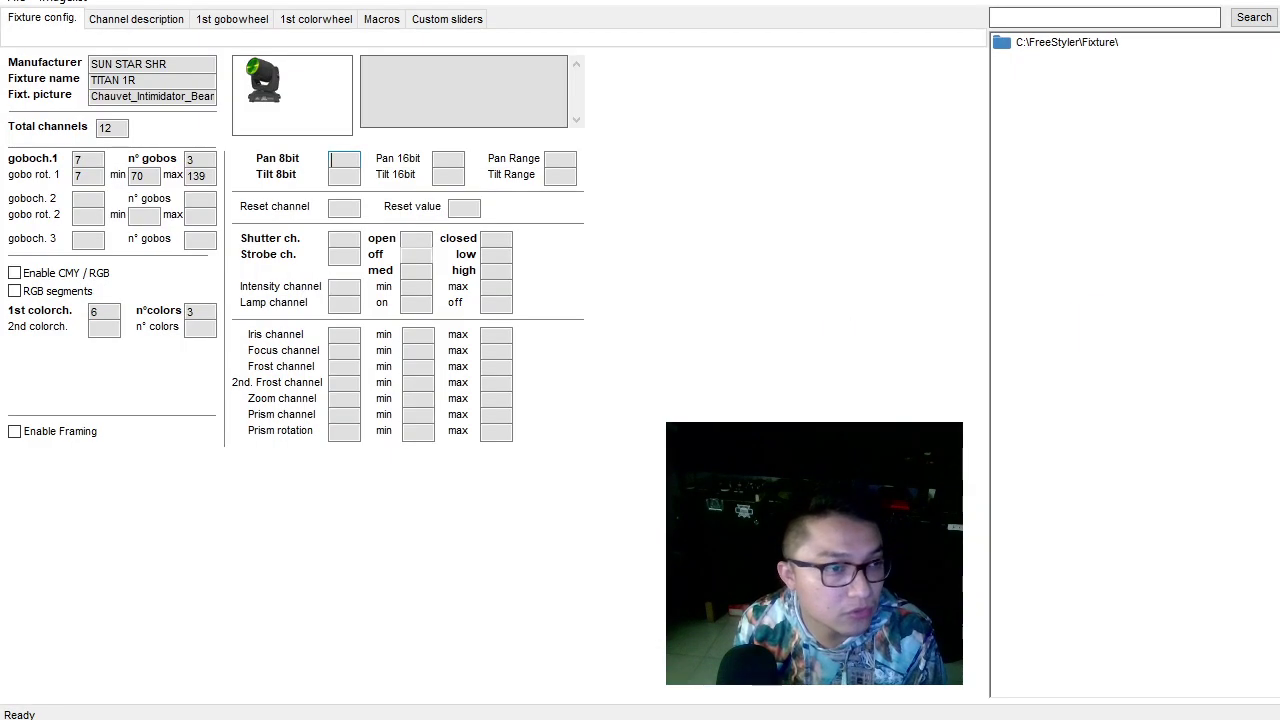
pyautogui.write('1')
# Look up the tilt channel in the manual's DMX table and set the 8-bit tilt channel to 3.
pyautogui.click(339, 177)
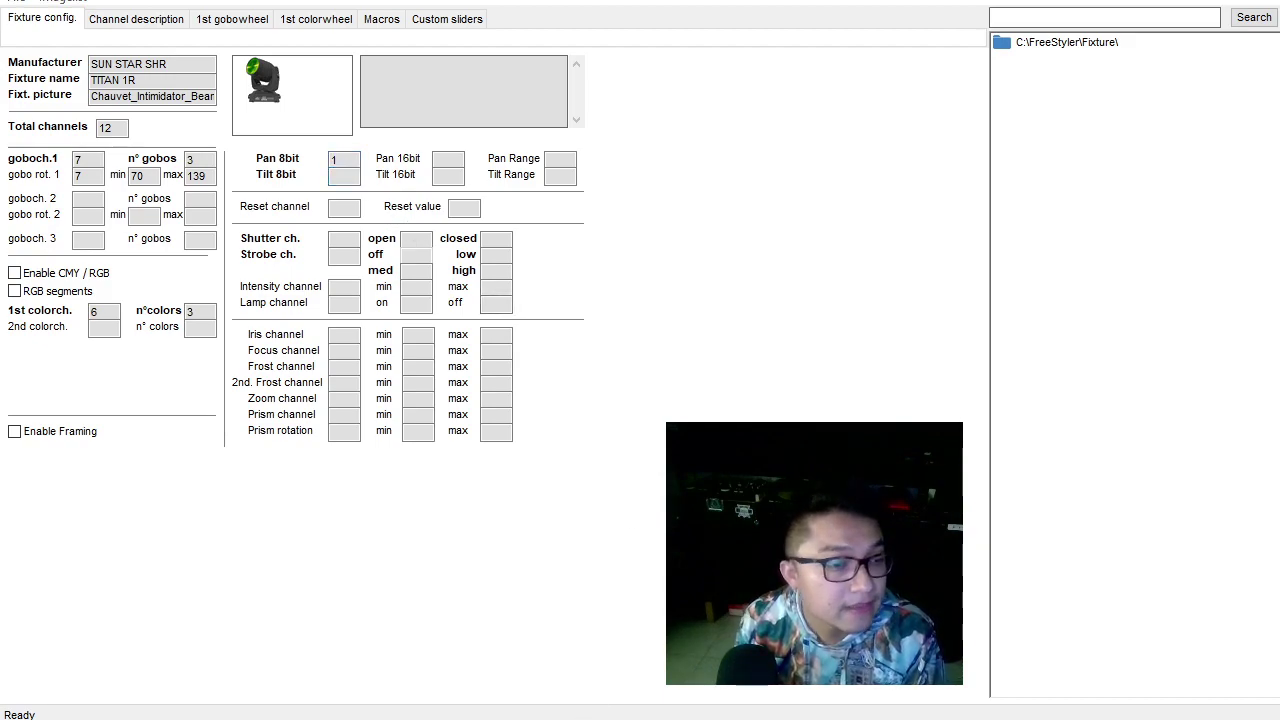
pyautogui.hotkey('alt', 'Tab')
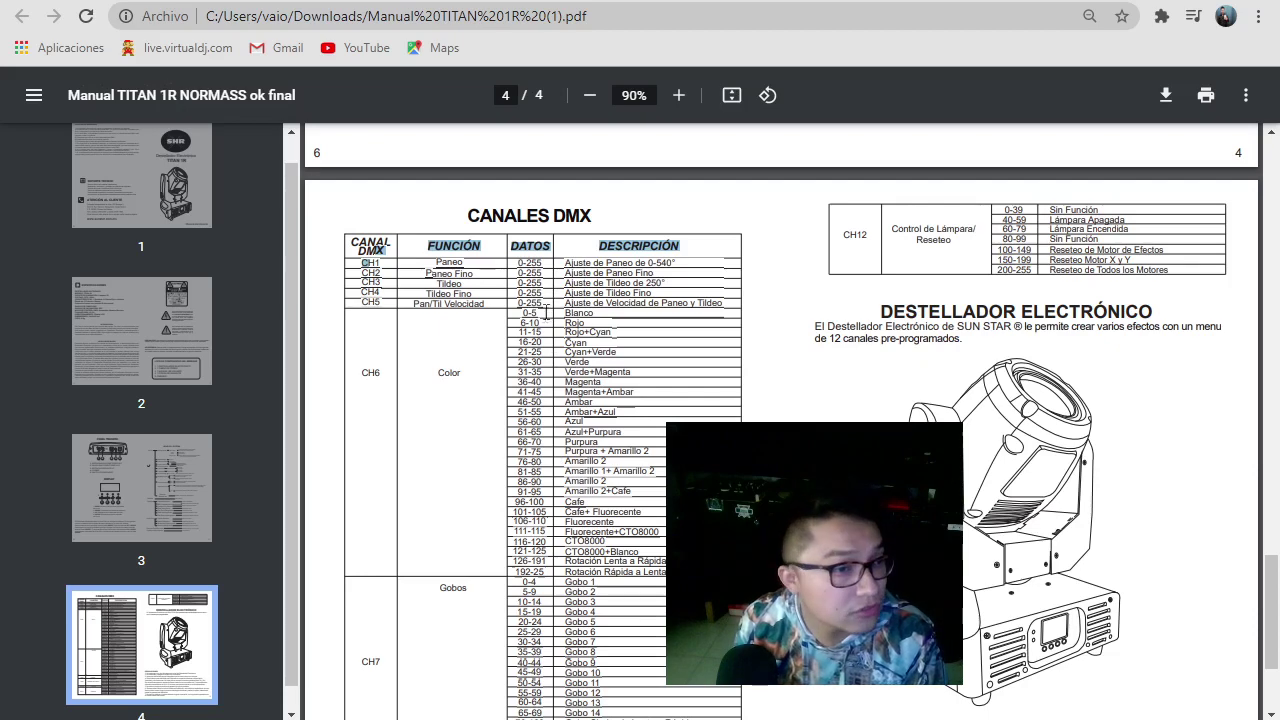
pyautogui.moveTo(462, 292); pyautogui.dragTo(380, 282)
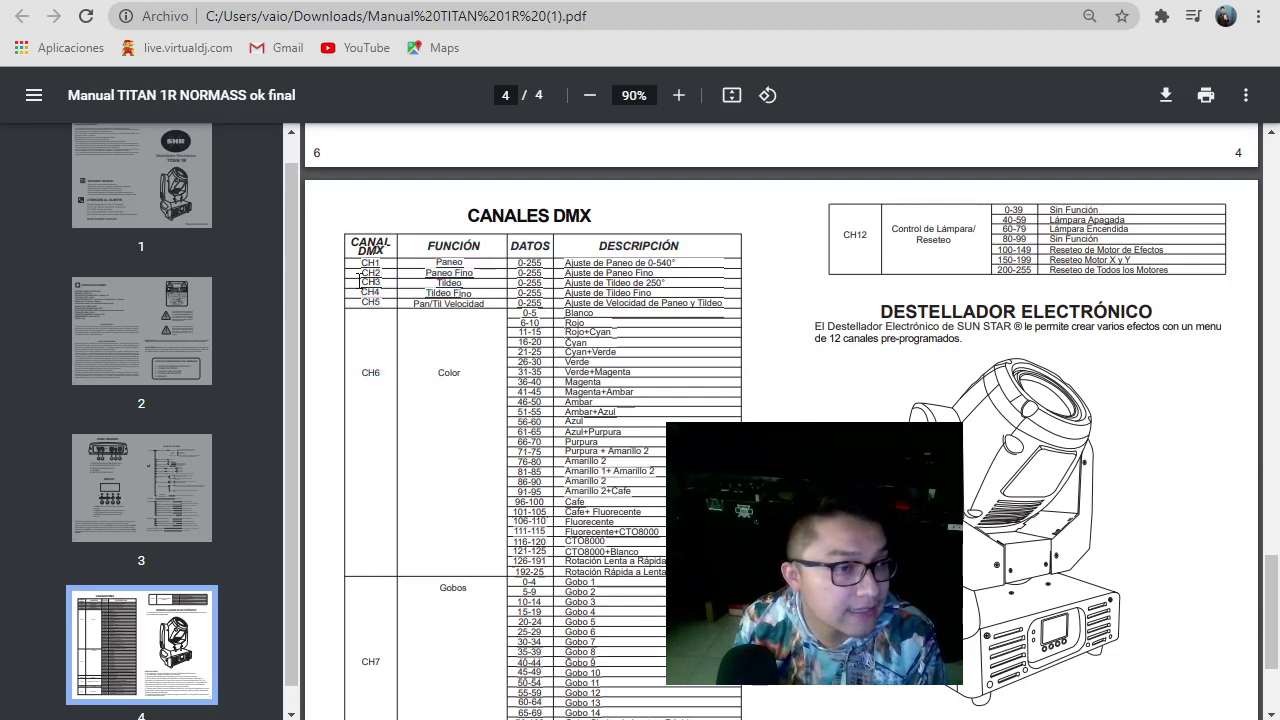
pyautogui.click(453, 280)
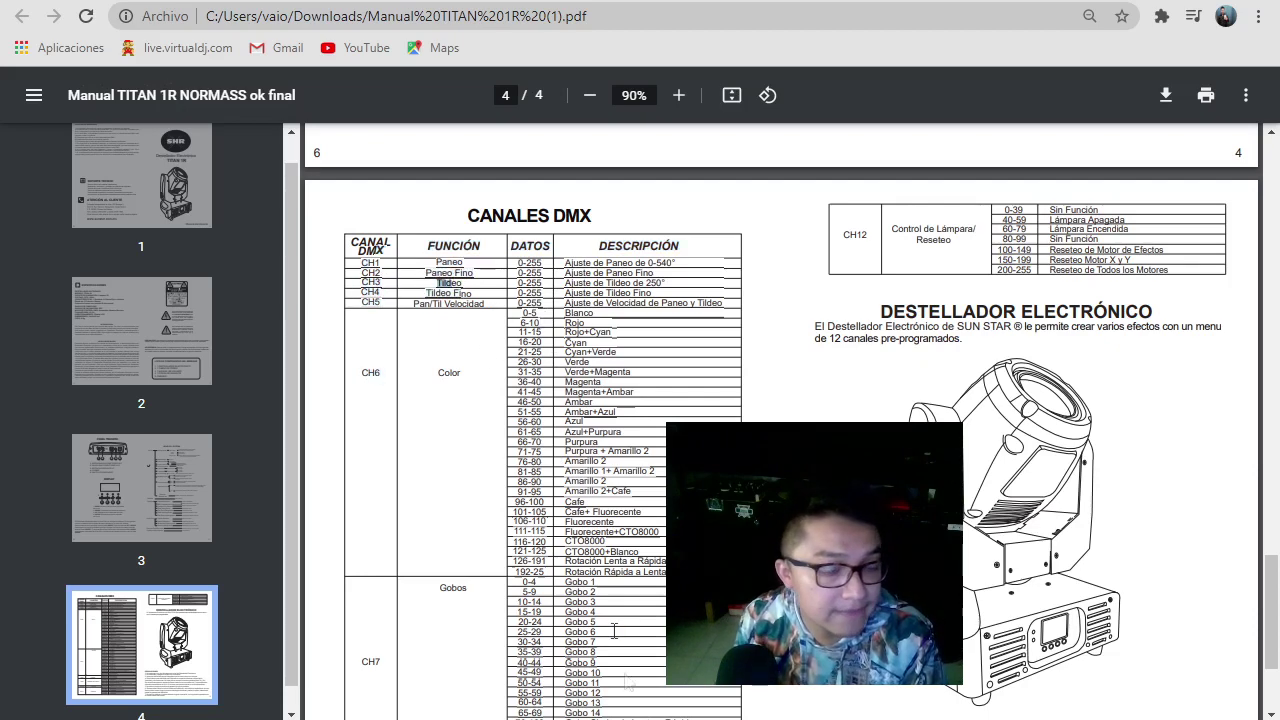
pyautogui.hotkey('alt', 'Tab')
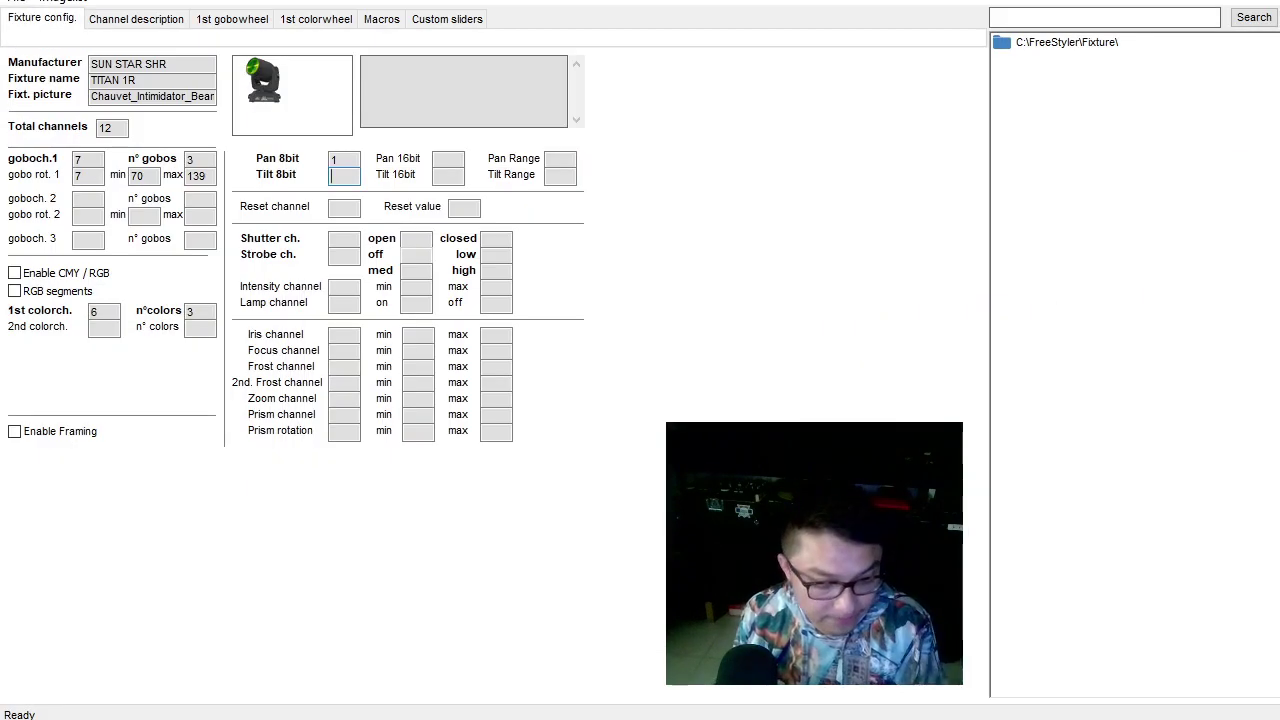
pyautogui.write('3')
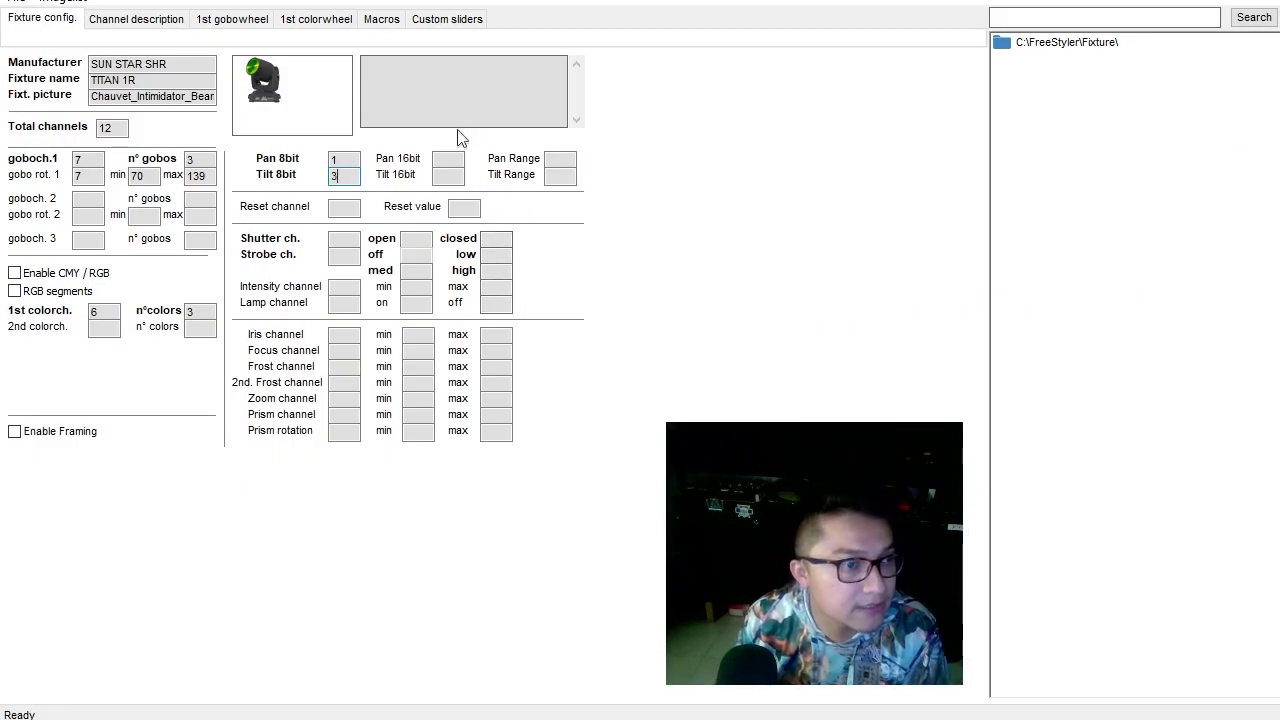
# Set the 16-bit pan channel to 2 and the 16-bit tilt channel to 4, checking them against the manual's fine channels.
pyautogui.click(461, 163)
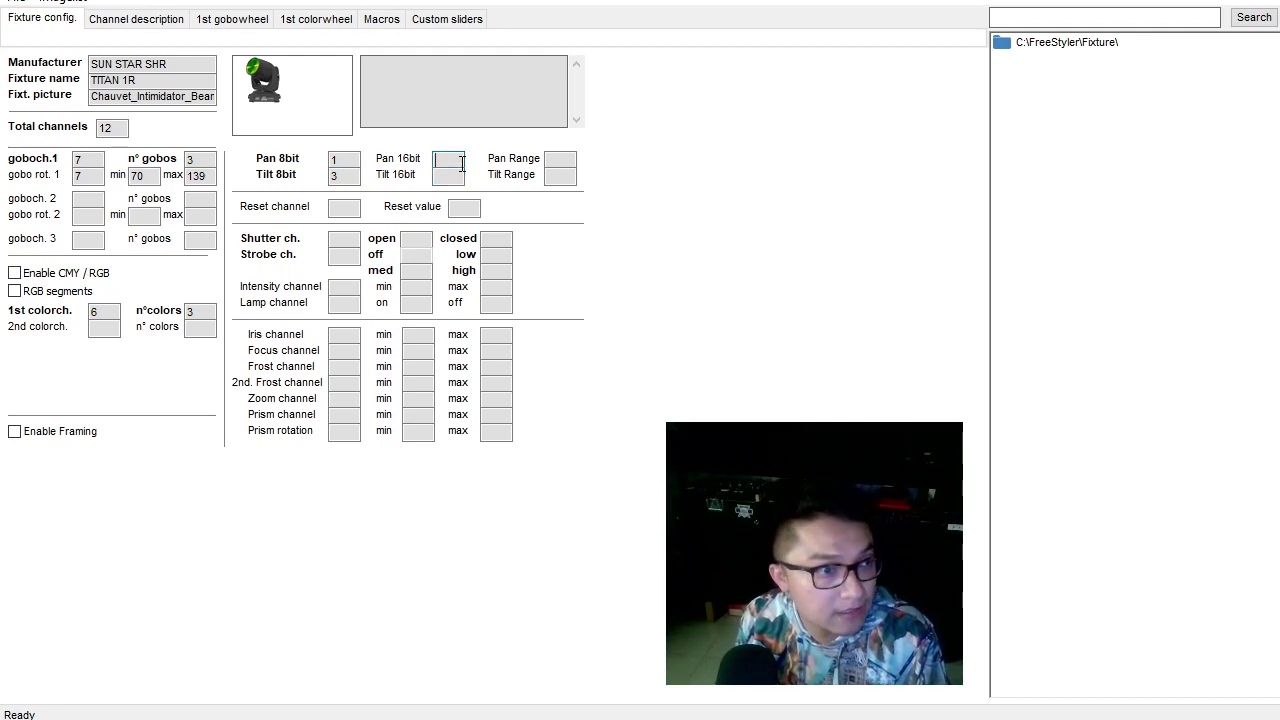
pyautogui.write('2')
pyautogui.click(459, 178)
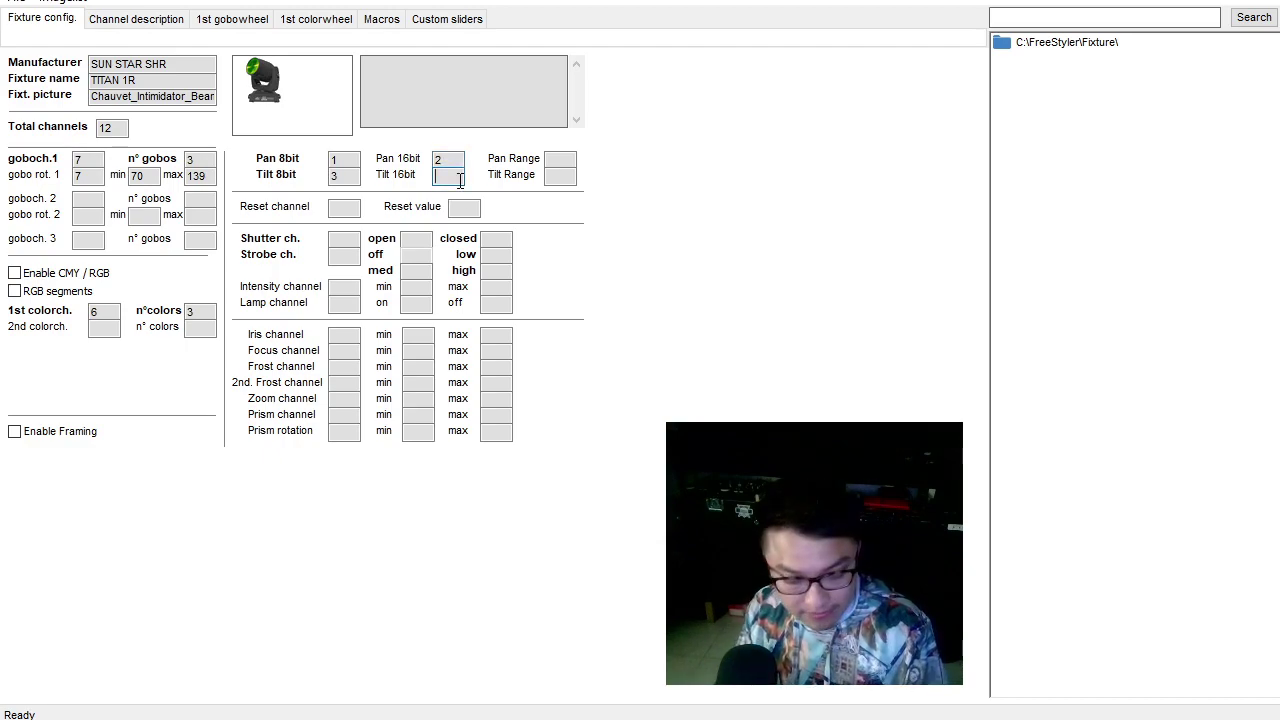
pyautogui.write('4')
pyautogui.hotkey('alt', 'Tab')
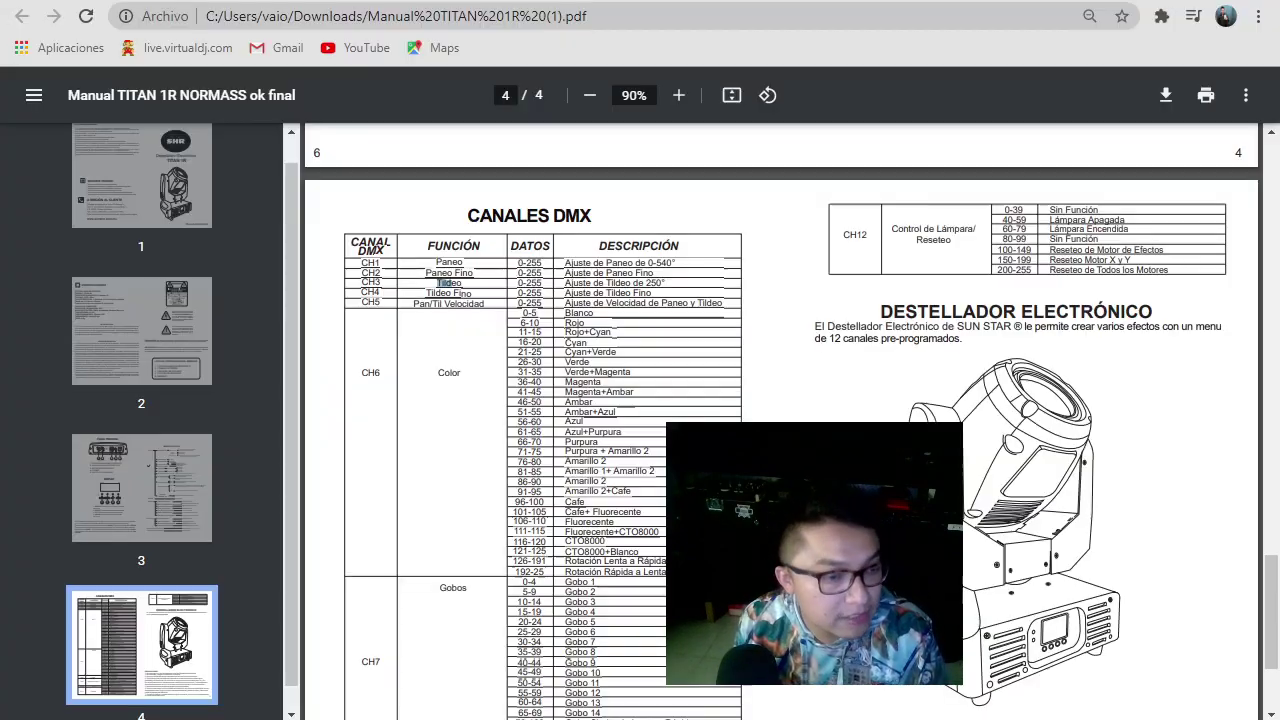
pyautogui.doubleClick(437, 292)
pyautogui.keyDown('shift'); pyautogui.click(436, 262); pyautogui.keyUp('shift')
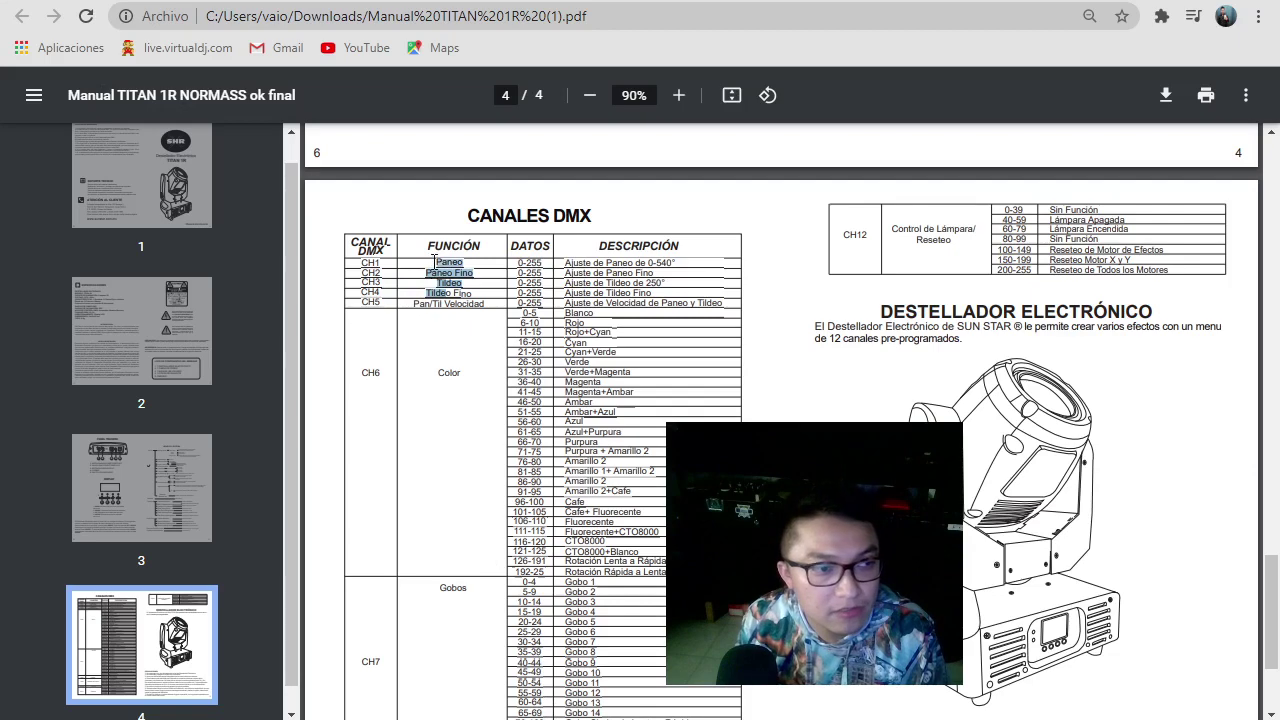
pyautogui.hotkey('alt', 'Tab')
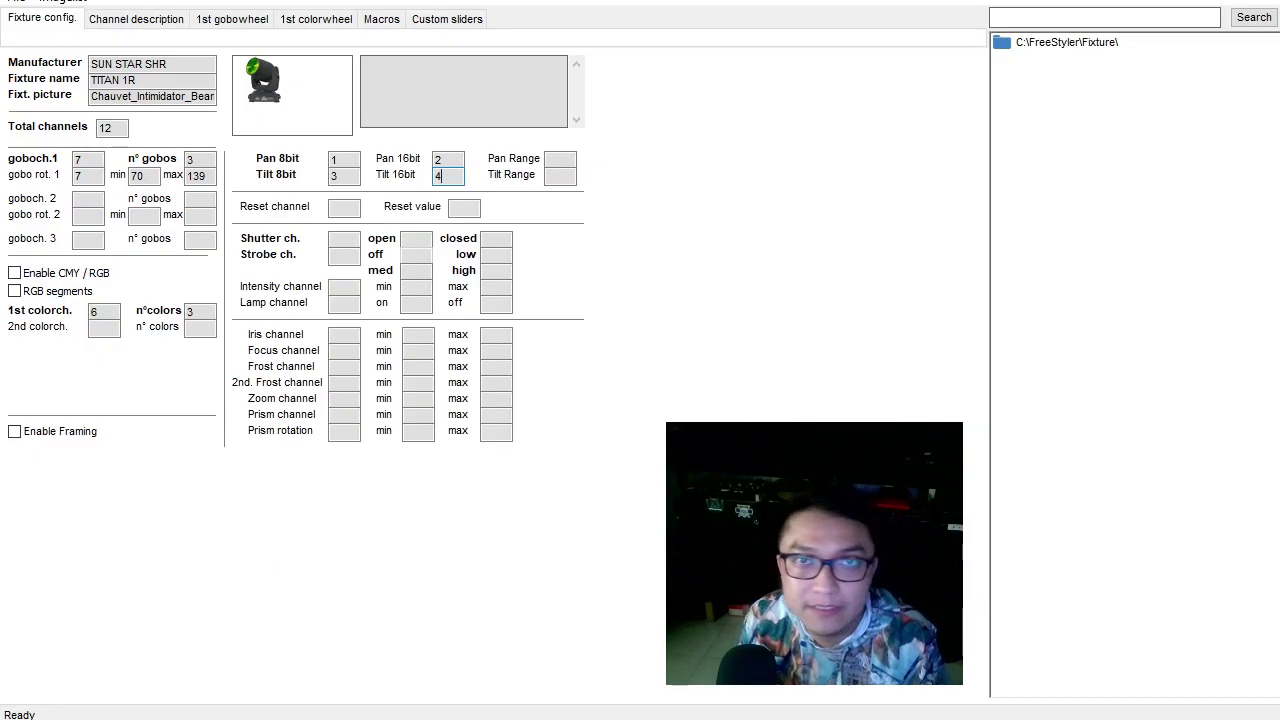
# Consult the manual for the movement ranges and set the pan range to 540 and the tilt range to 250 degrees.
pyautogui.click(562, 175)
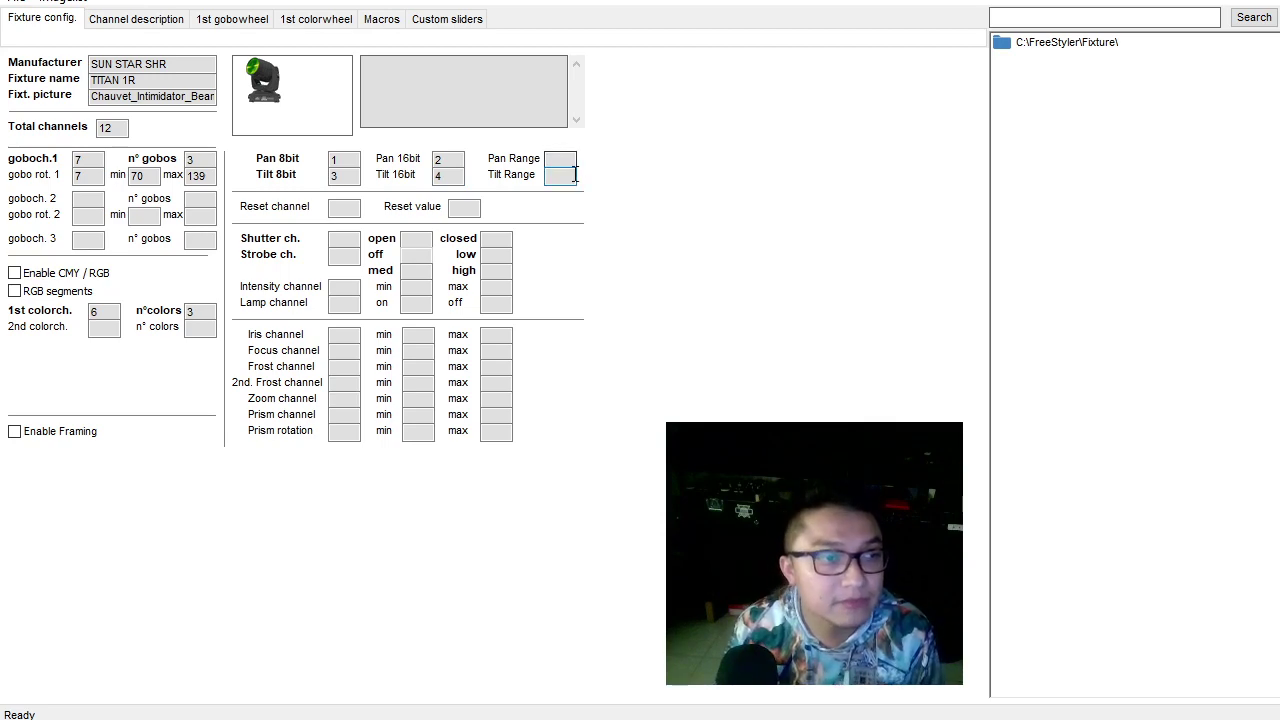
pyautogui.click(562, 159)
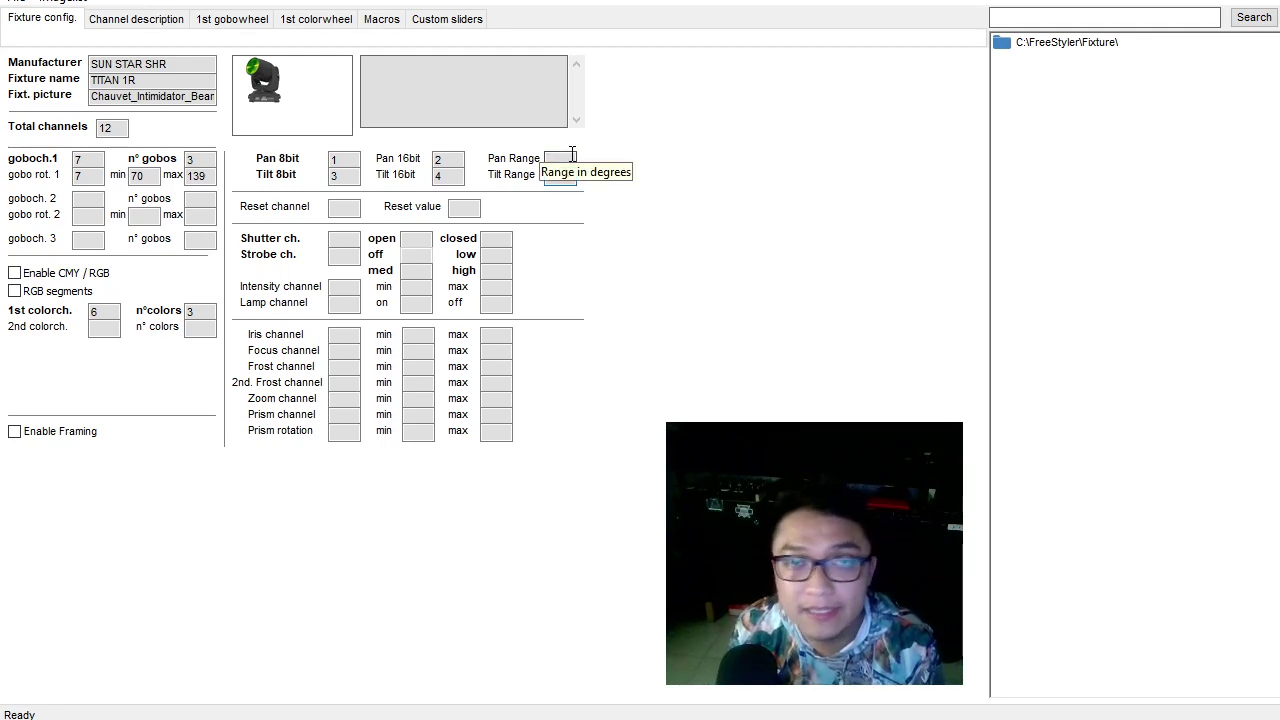
pyautogui.click(587, 716)
pyautogui.scroll(10, 598, 704)
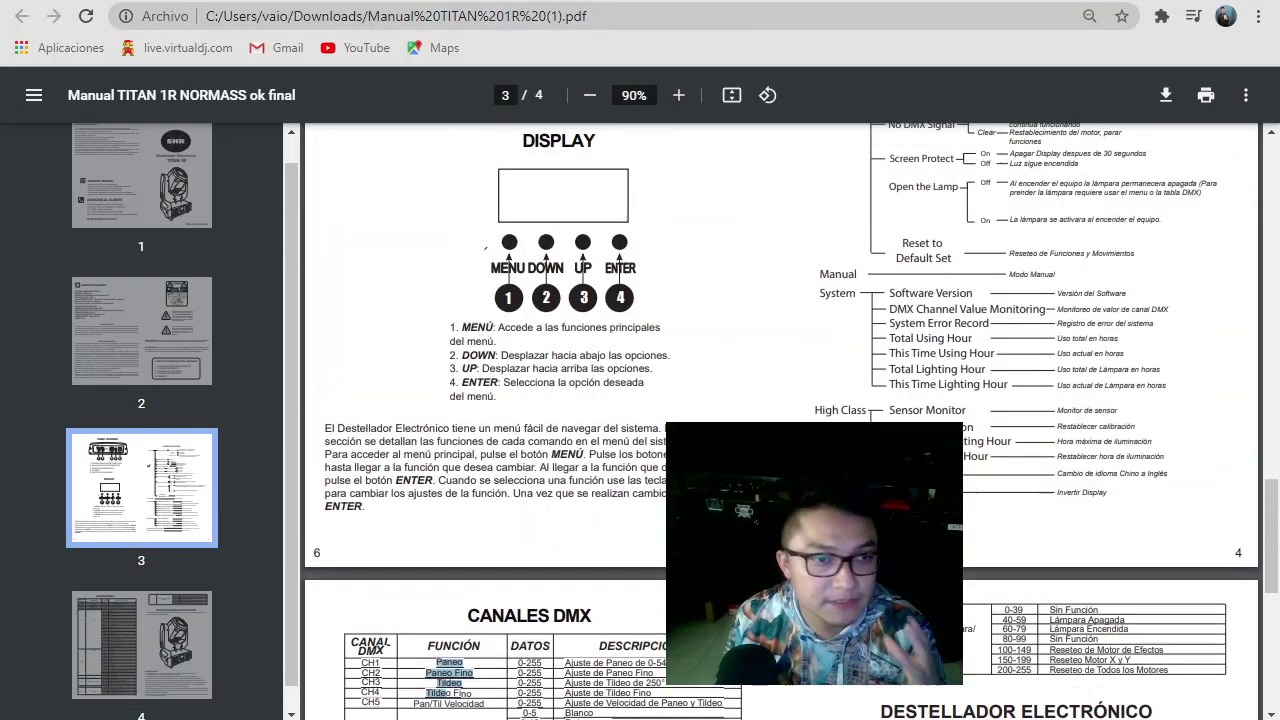
pyautogui.scroll(10, 780, 420)
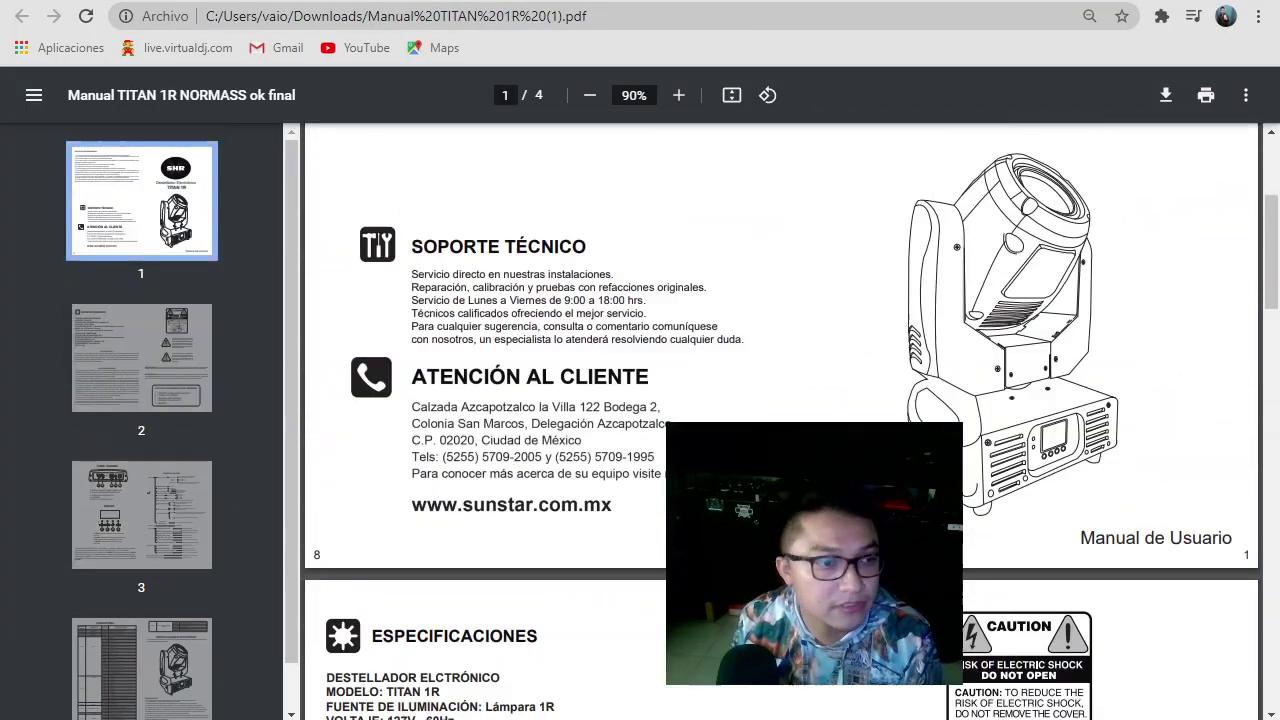
pyautogui.scroll(-3, 780, 420)
pyautogui.scroll(-12, 780, 420)
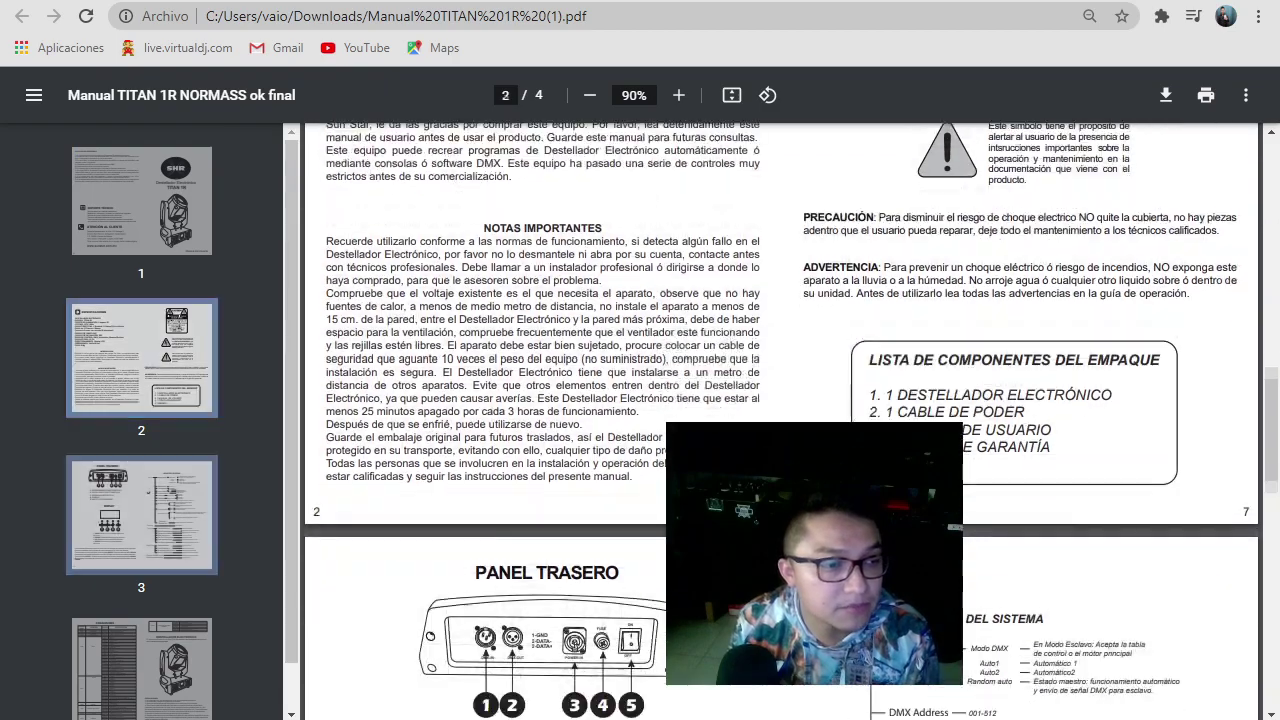
pyautogui.hotkey('alt', 'Tab')
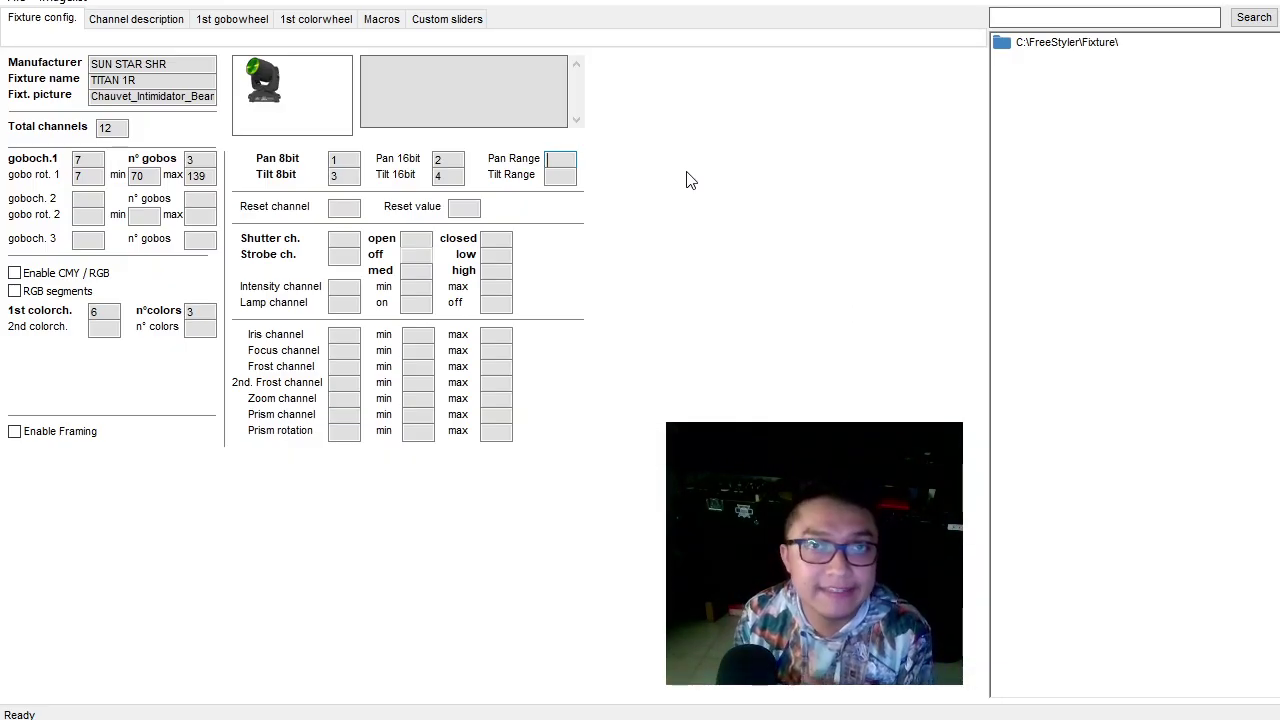
pyautogui.write('540')
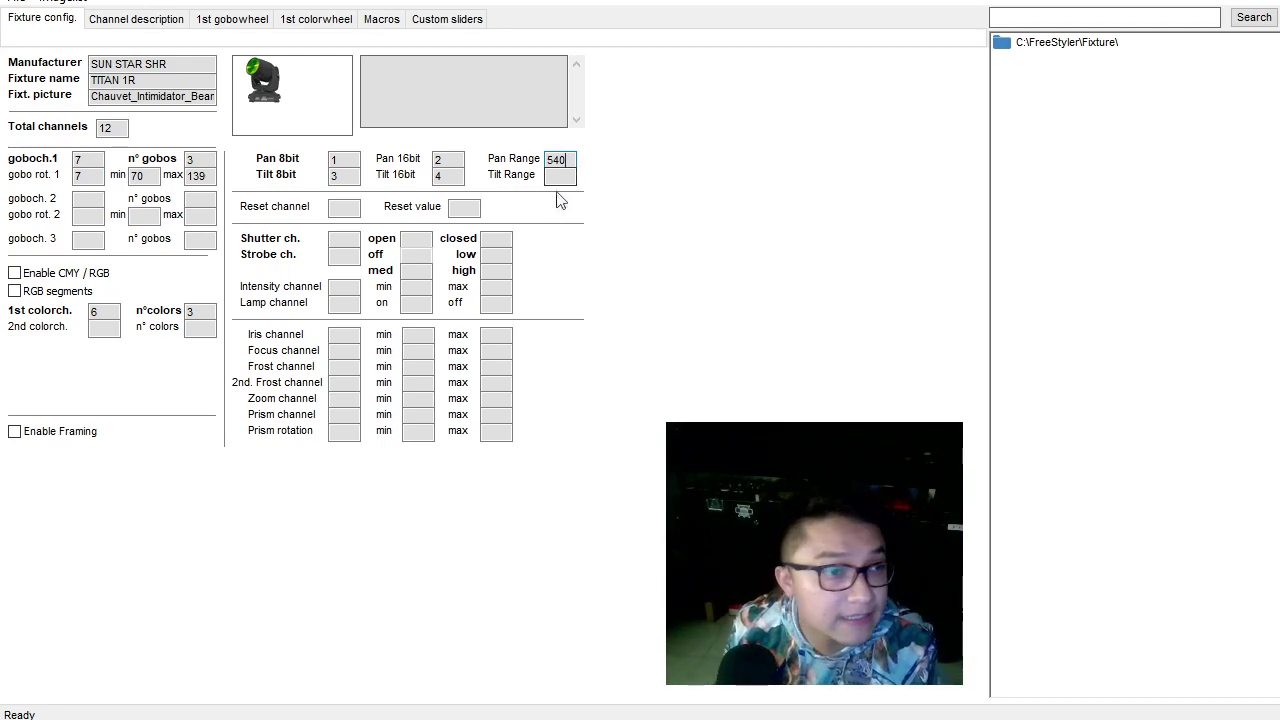
pyautogui.click(560, 176)
pyautogui.write('250')
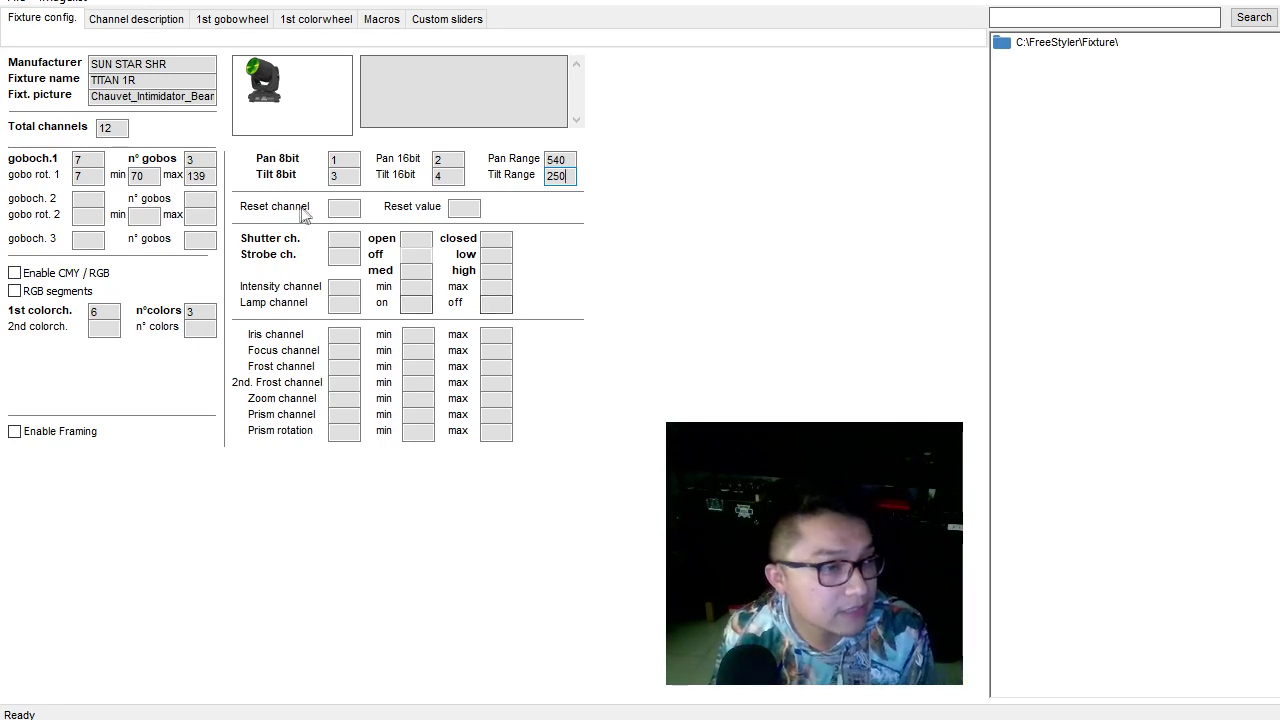
# Find the lamp control/reset channel in the manual and set the reset channel to 12.
pyautogui.click(357, 208)
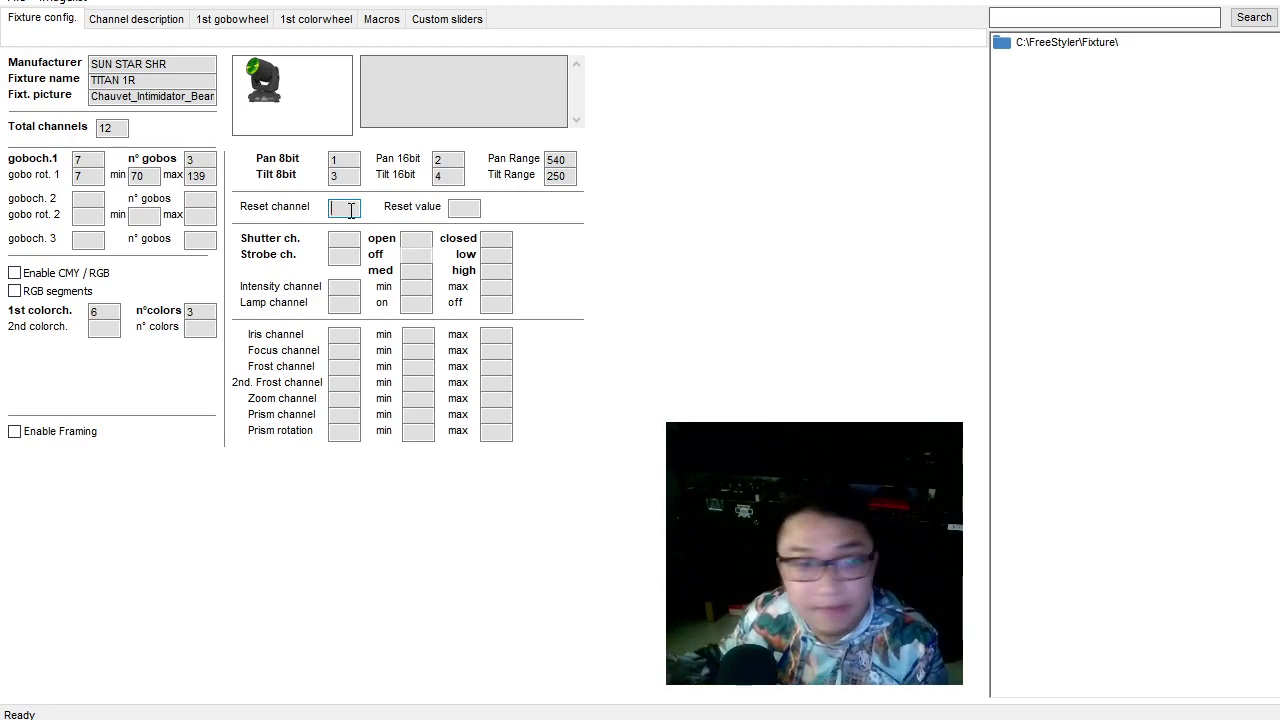
pyautogui.hotkey('alt', 'Tab')
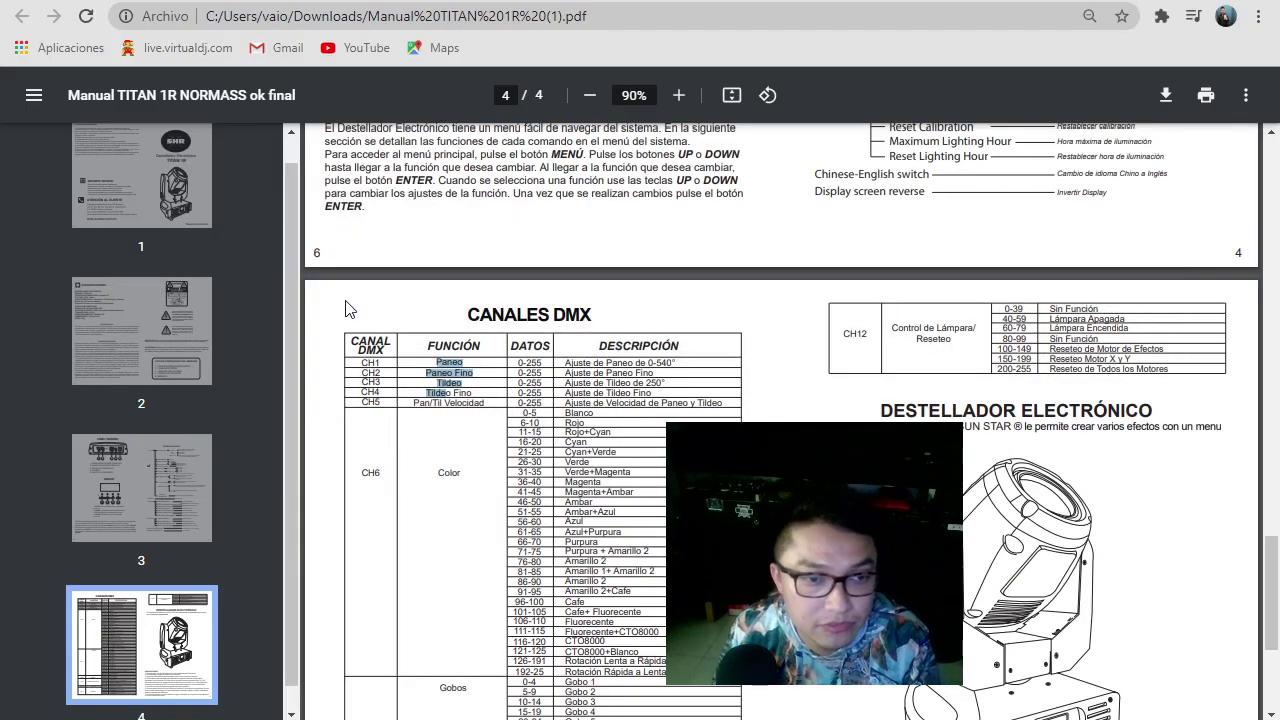
pyautogui.moveTo(955, 341); pyautogui.dragTo(926, 335)
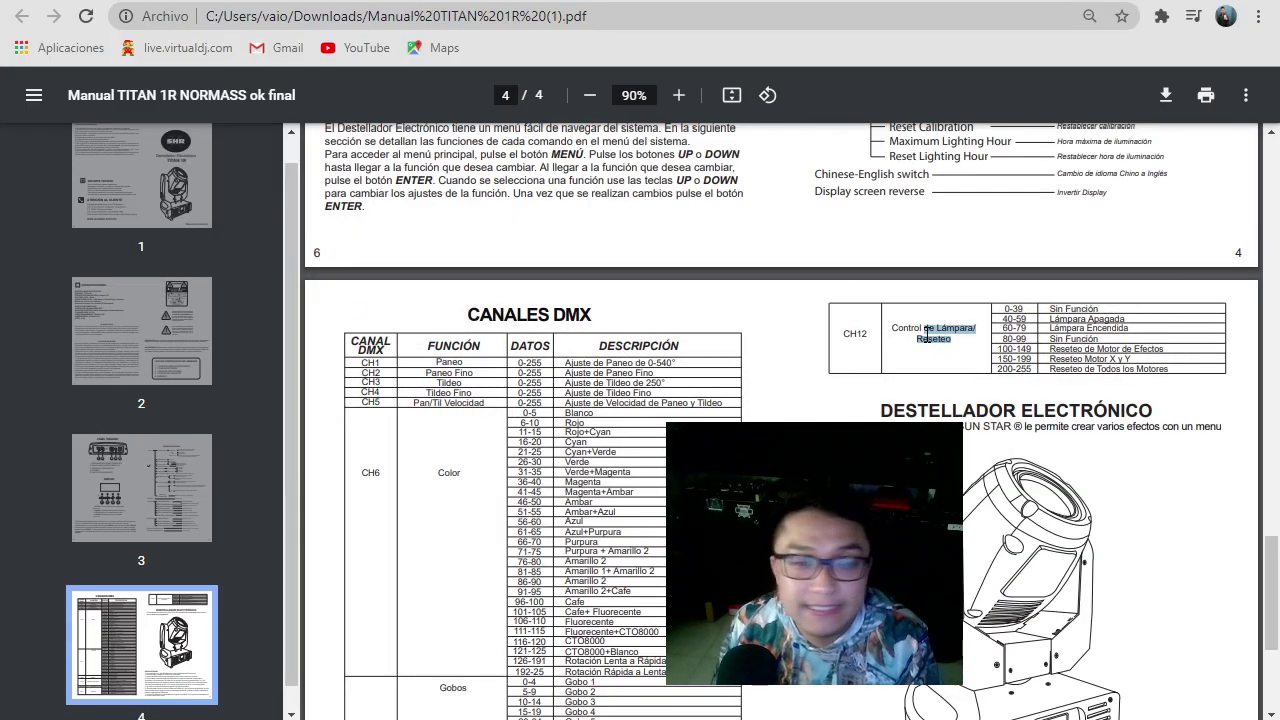
pyautogui.hotkey('alt', 'Tab')
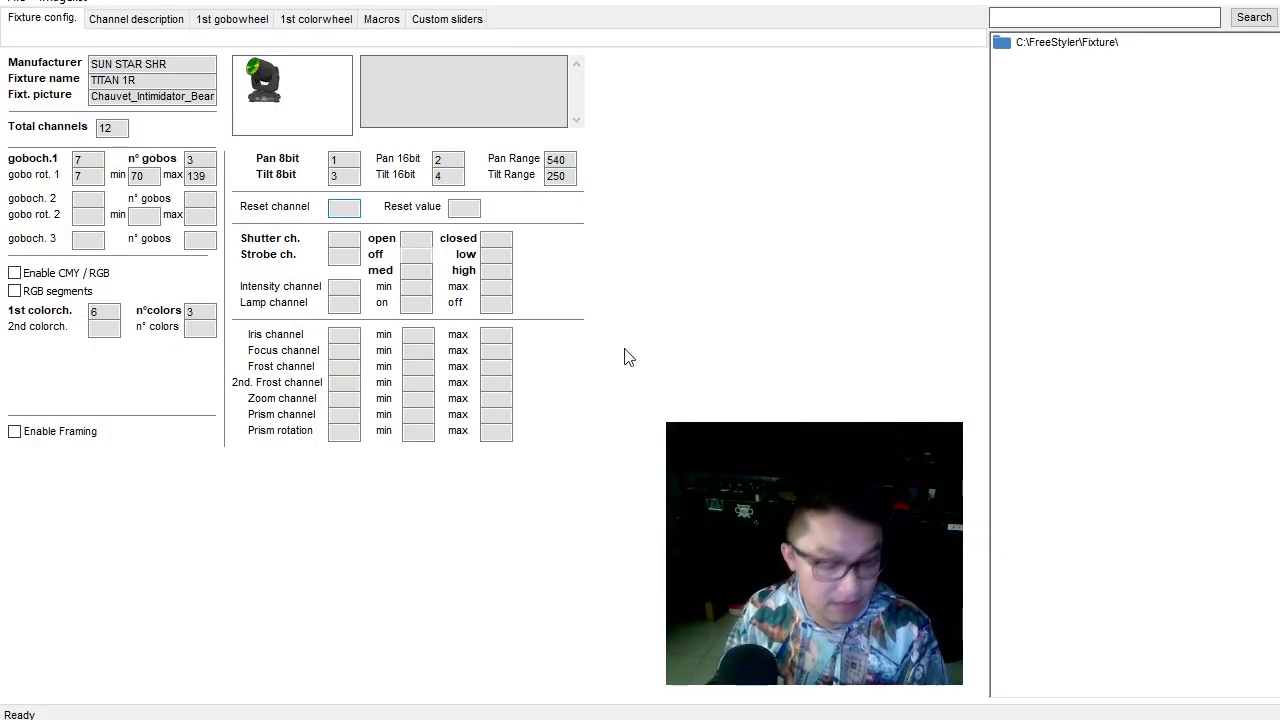
pyautogui.write('12')
# Look up the range that resets all motors in the manual and set the reset value to 255.
pyautogui.hotkey('alt', 'Tab')
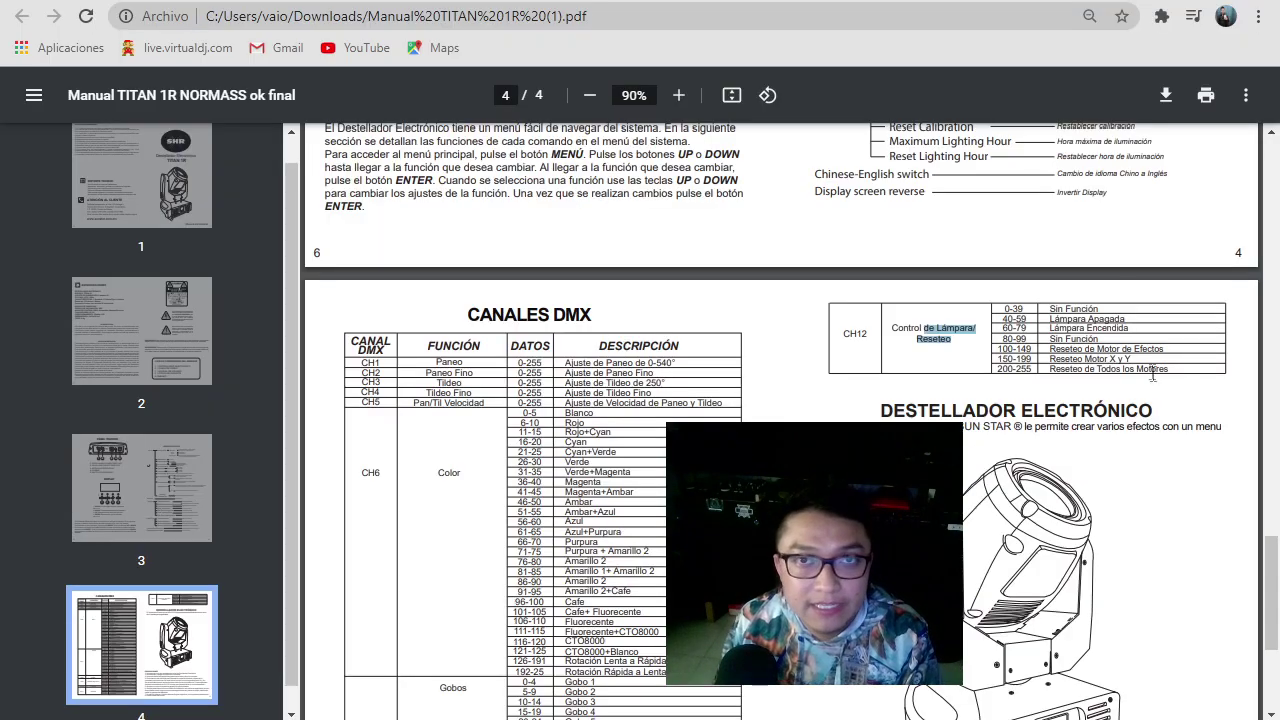
pyautogui.moveTo(1178, 368); pyautogui.dragTo(1035, 364)
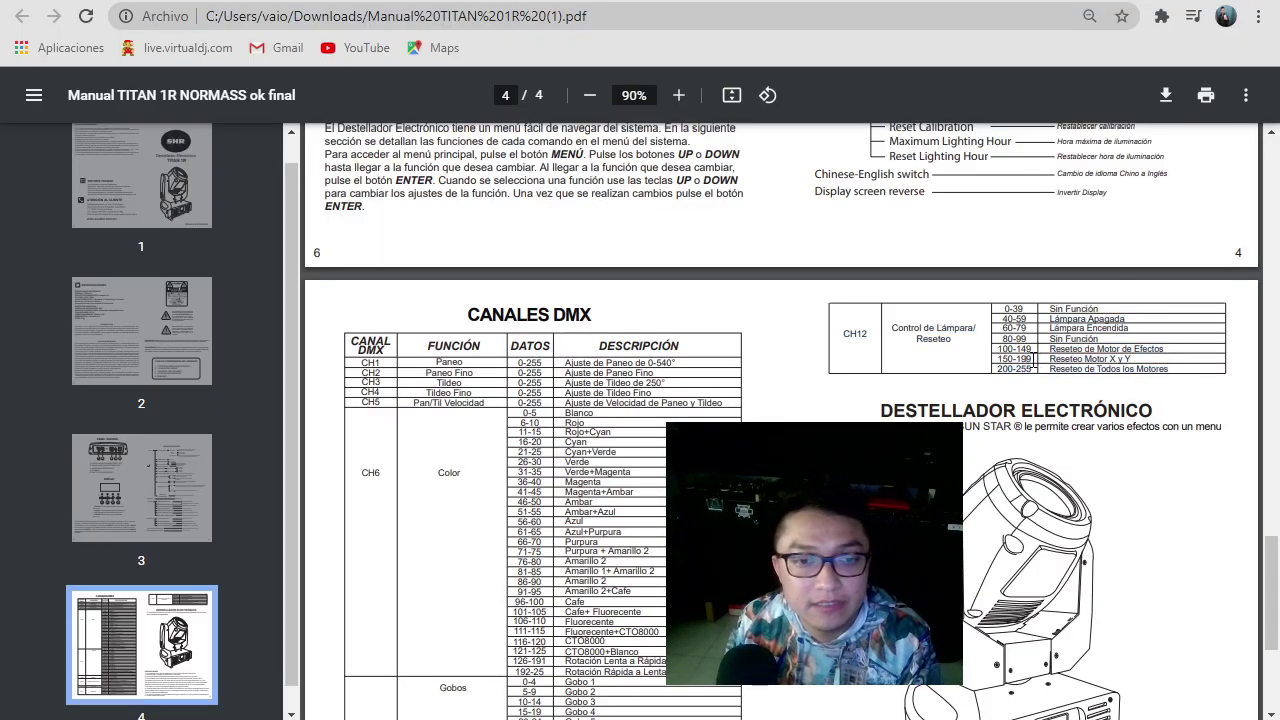
pyautogui.hotkey('alt', 'Tab')
pyautogui.click(465, 211)
pyautogui.write('255')
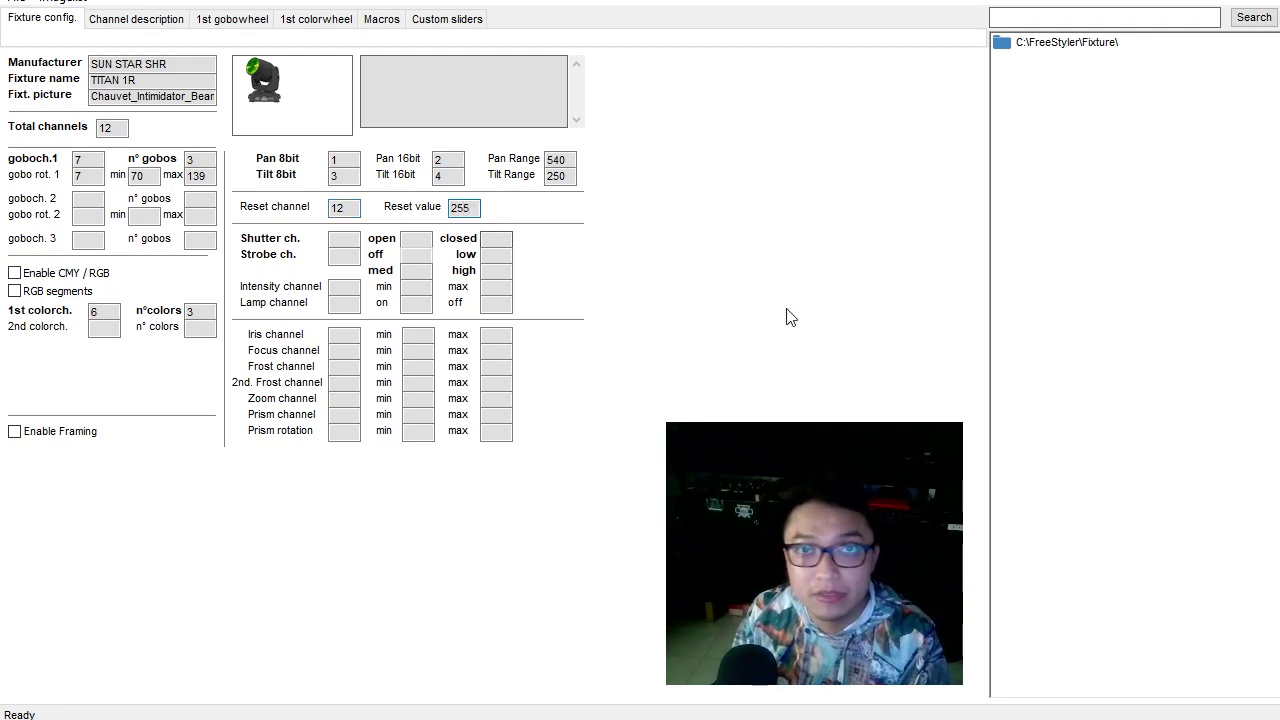
pyautogui.press('Tab')
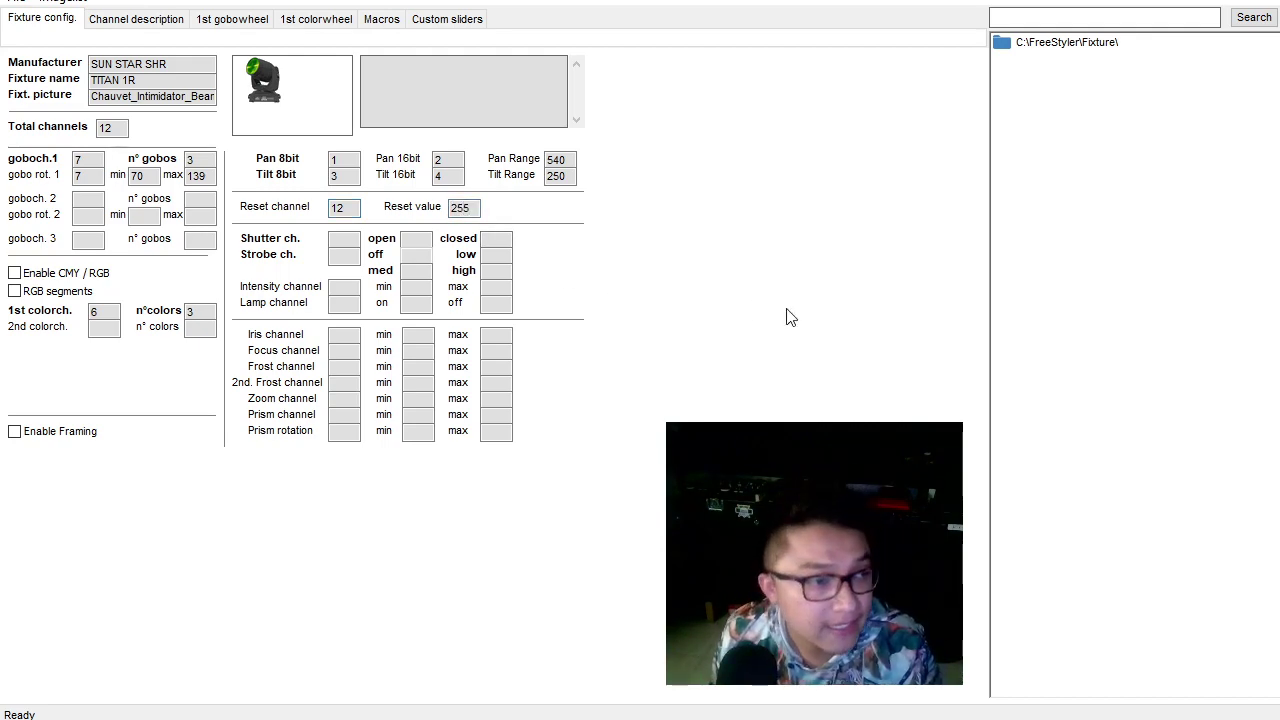
# Look up the strobe (Estrobo) channel in the manual and set both the shutter and strobe channels to 11.
pyautogui.click(358, 244)
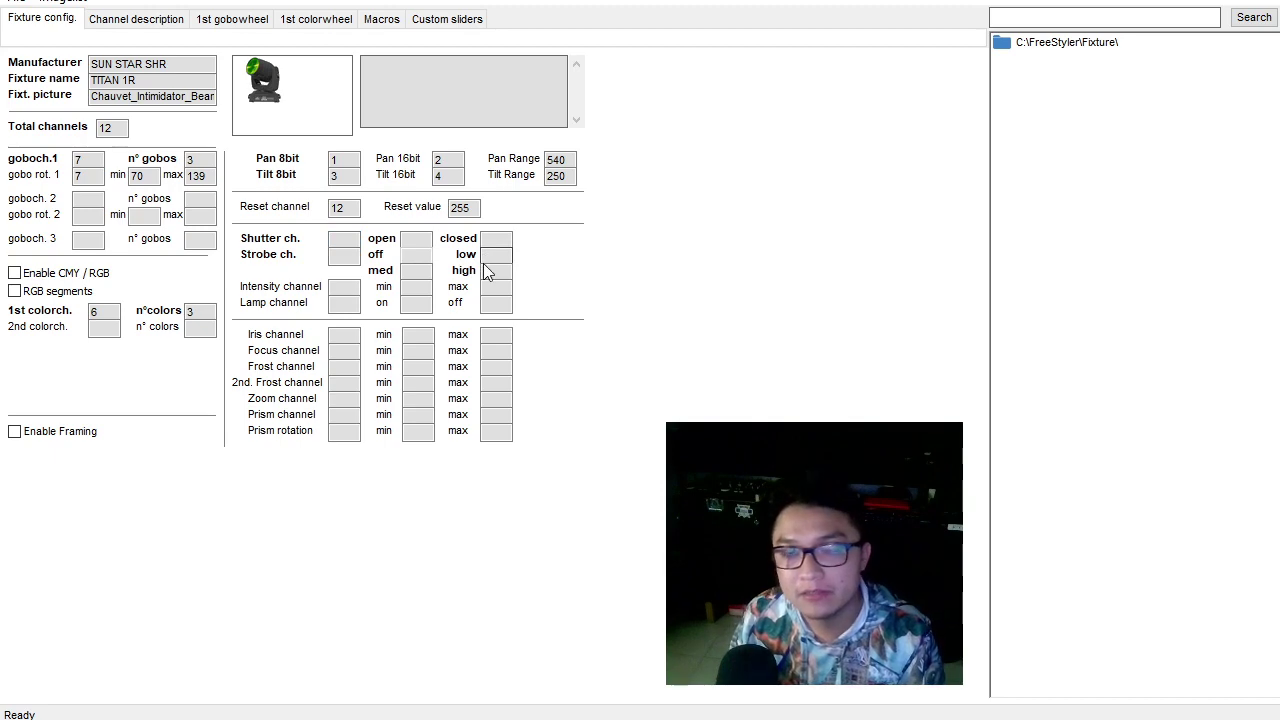
pyautogui.click(338, 254)
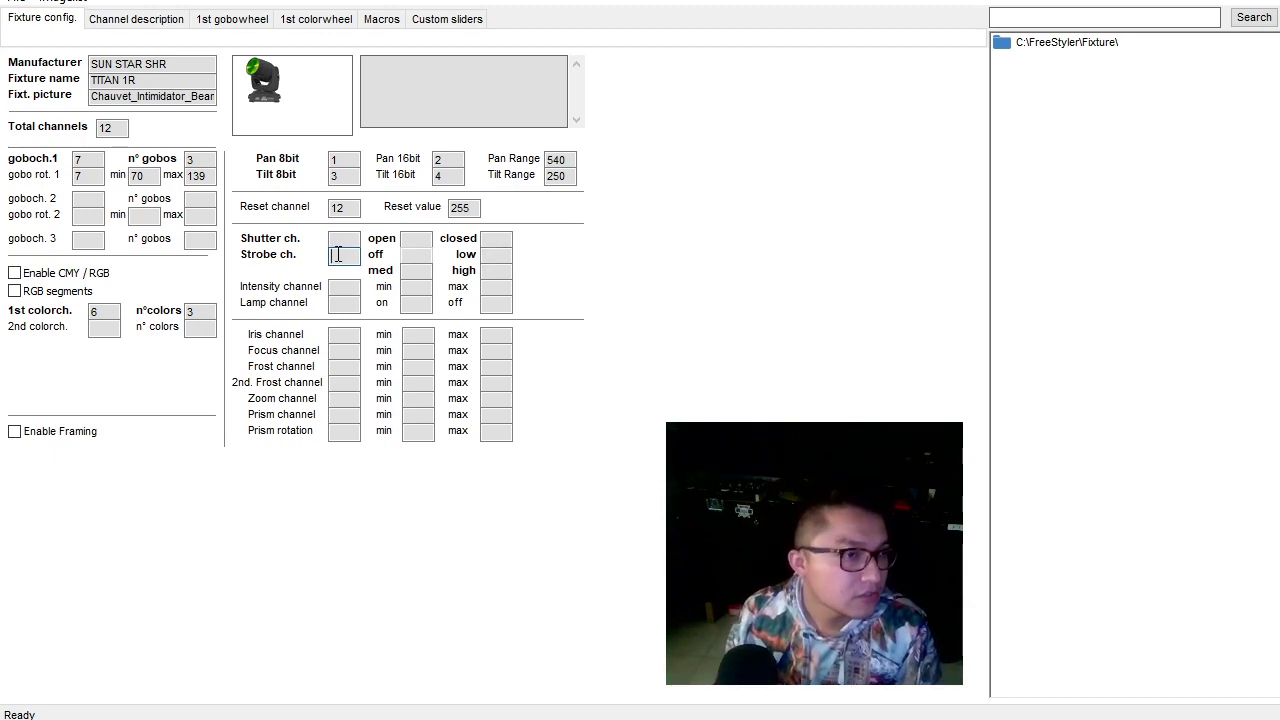
pyautogui.click(342, 243)
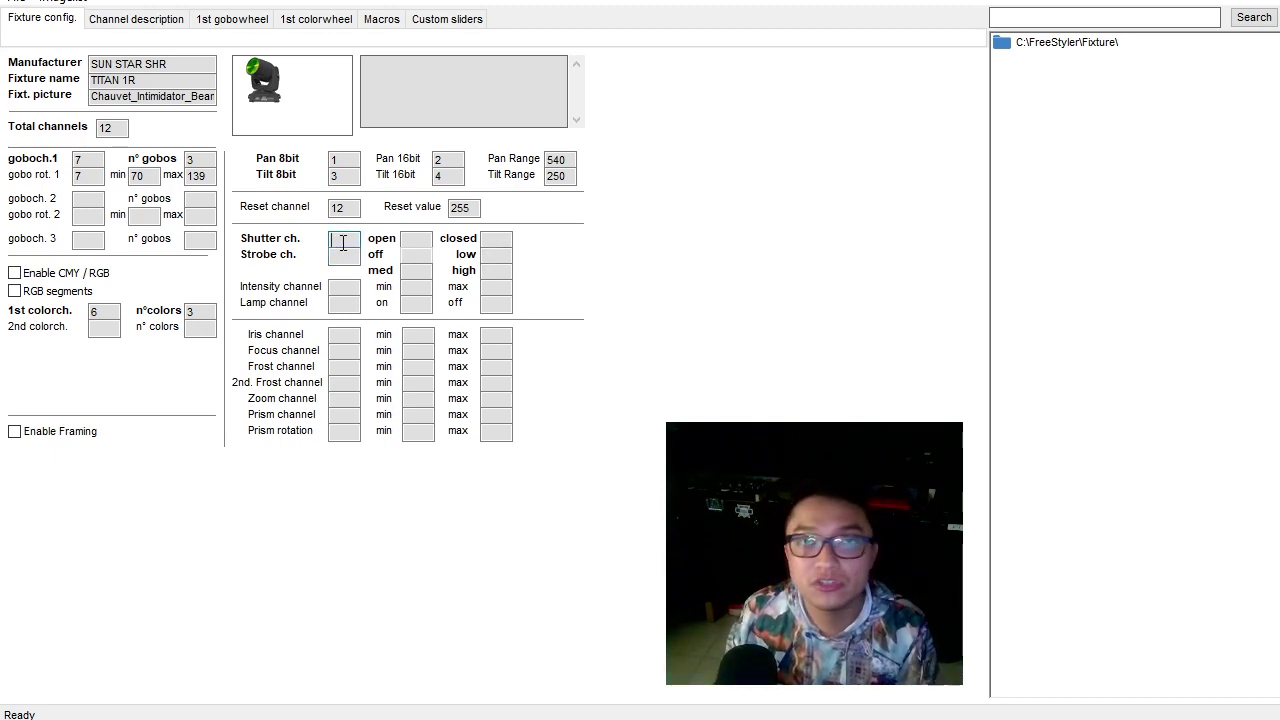
pyautogui.press('Tab')
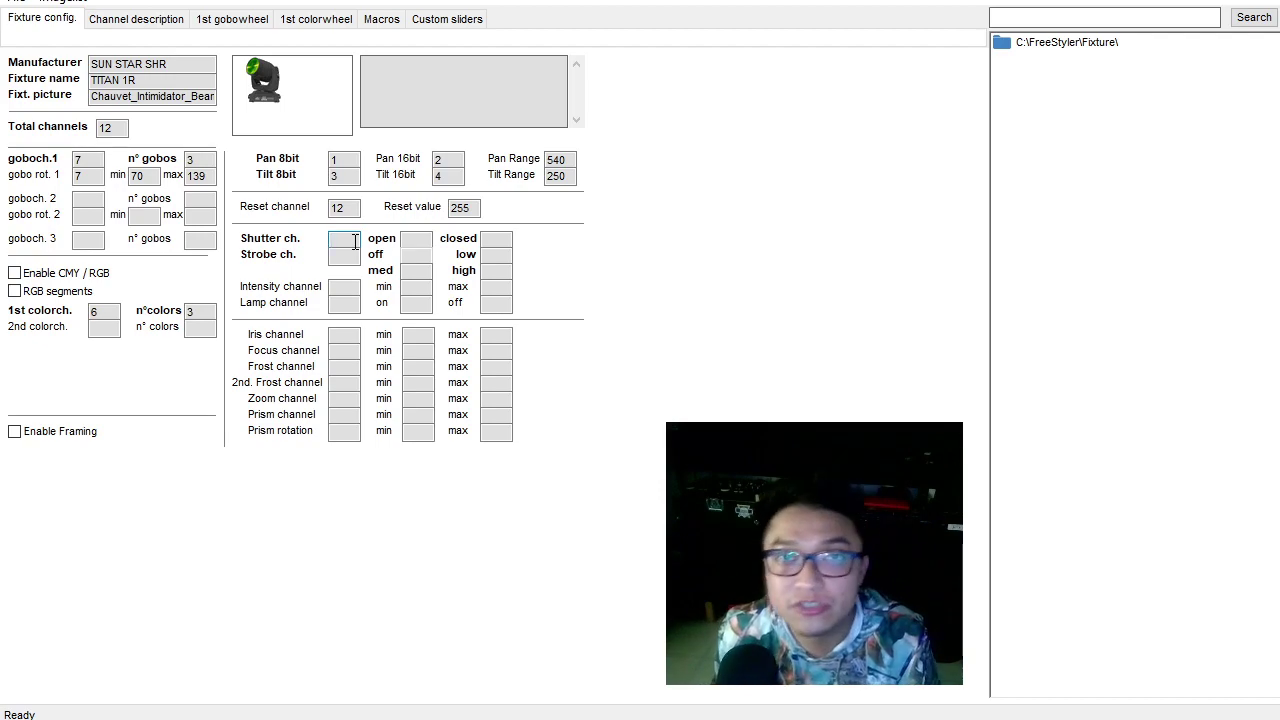
pyautogui.hotkey('alt', 'Tab')
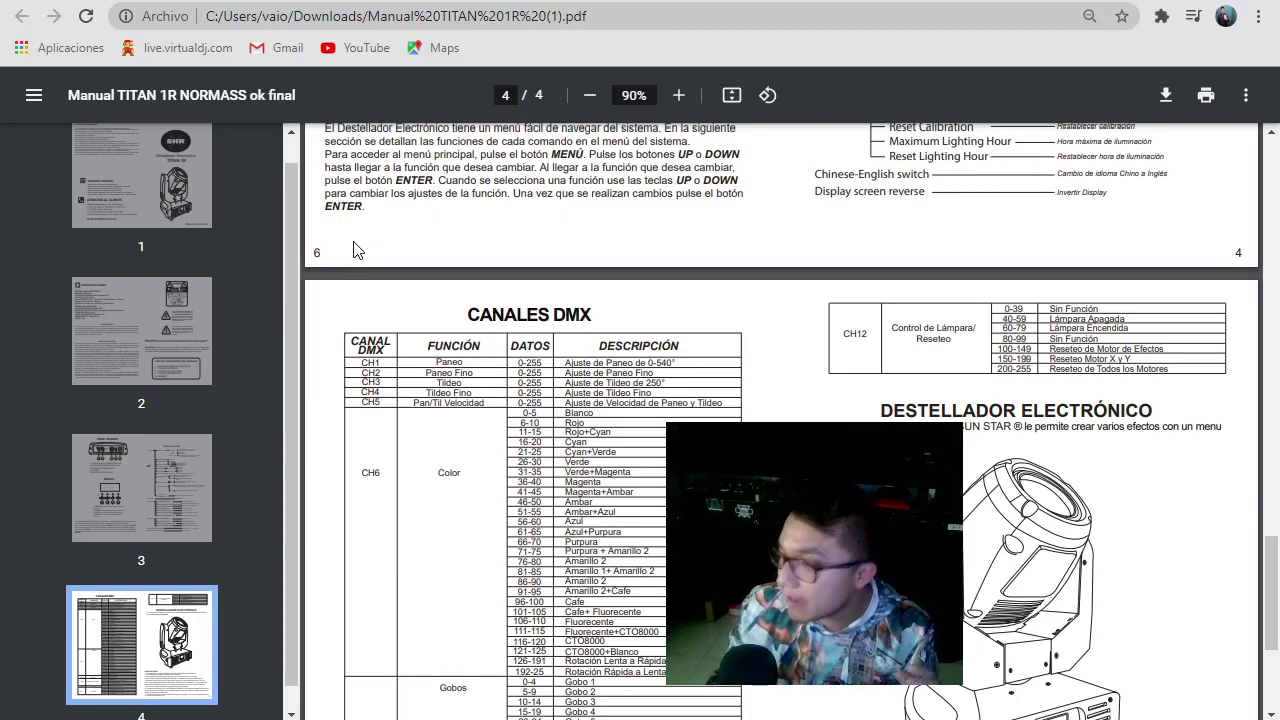
pyautogui.scroll(-3, 445, 336)
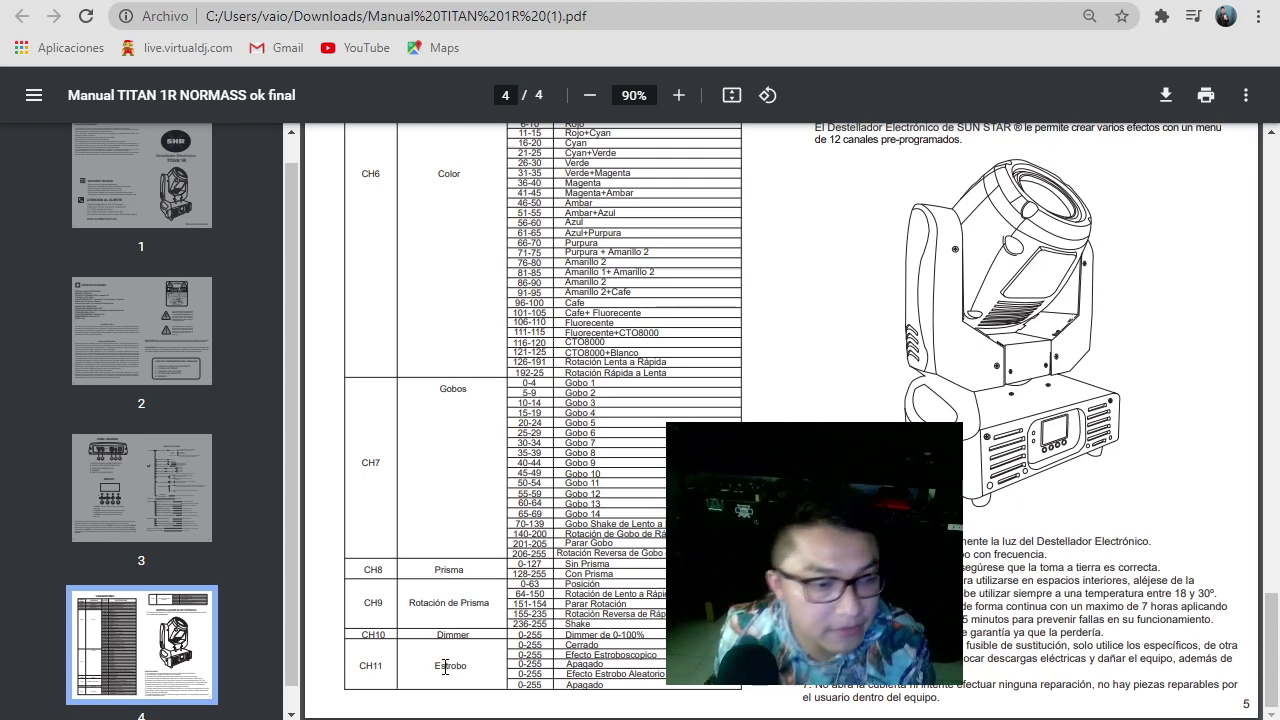
pyautogui.hotkey('alt', 'Tab')
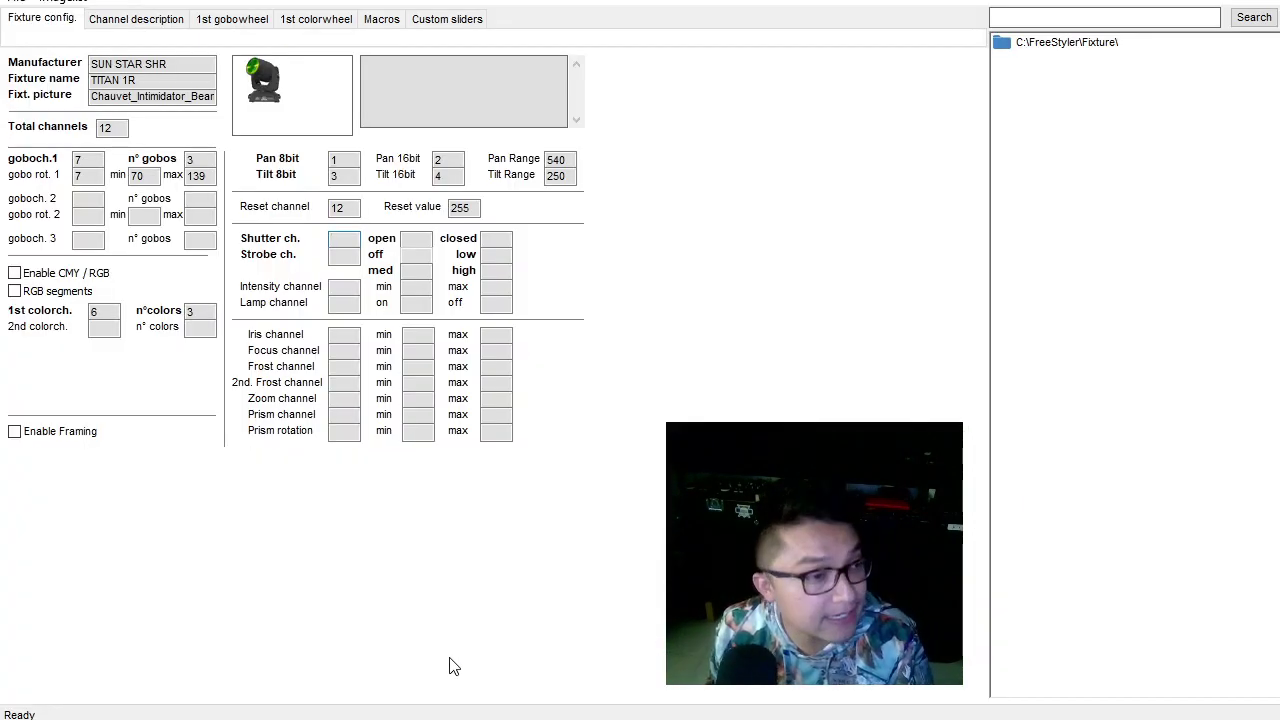
pyautogui.write('11')
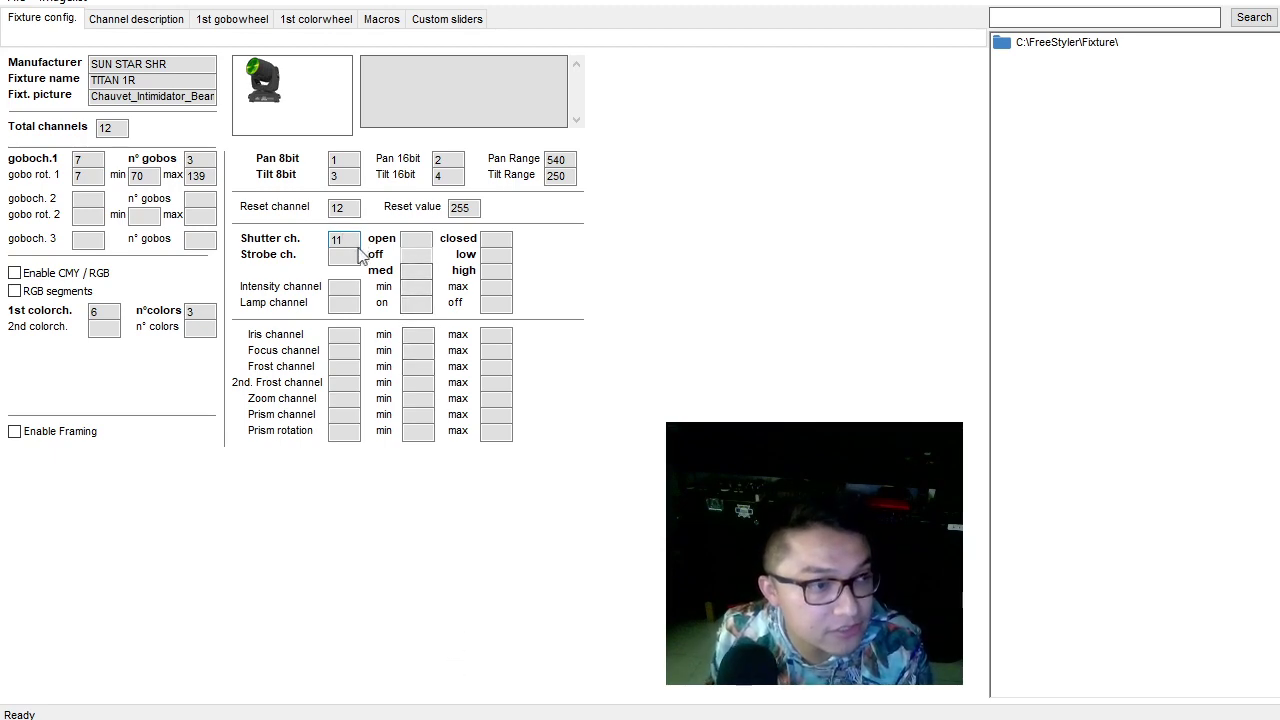
pyautogui.click(345, 259)
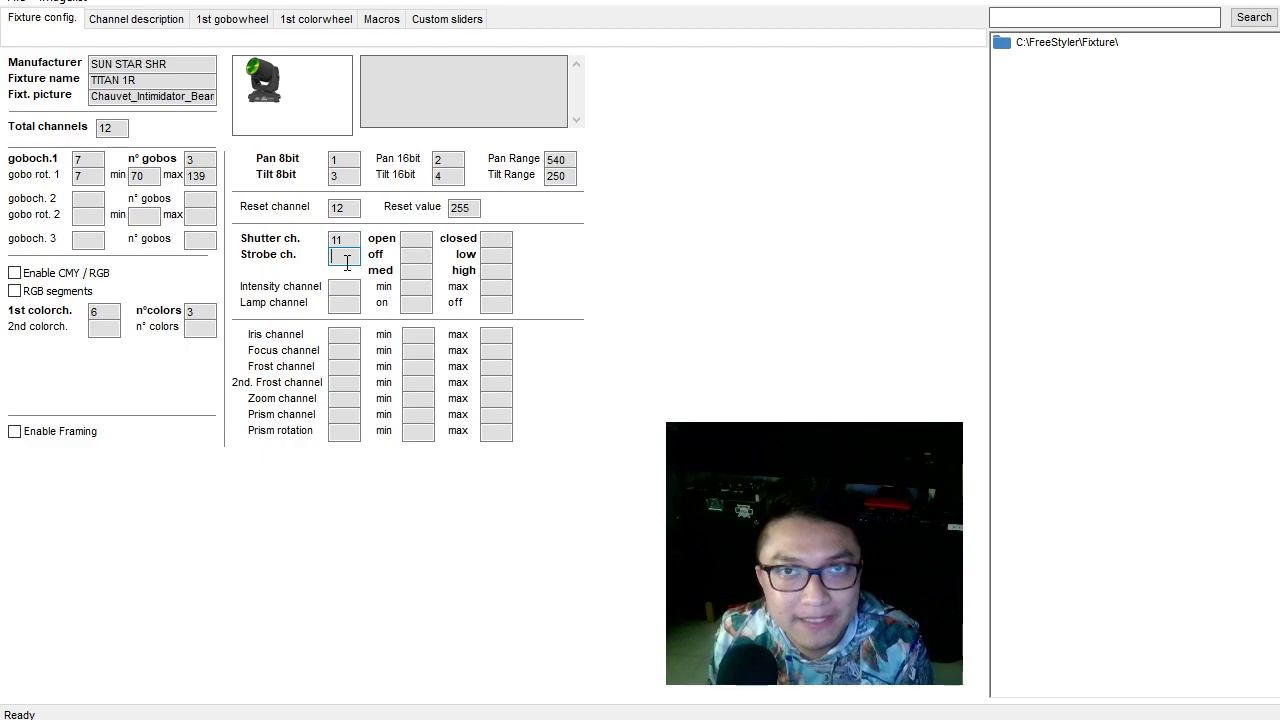
pyautogui.write('11')
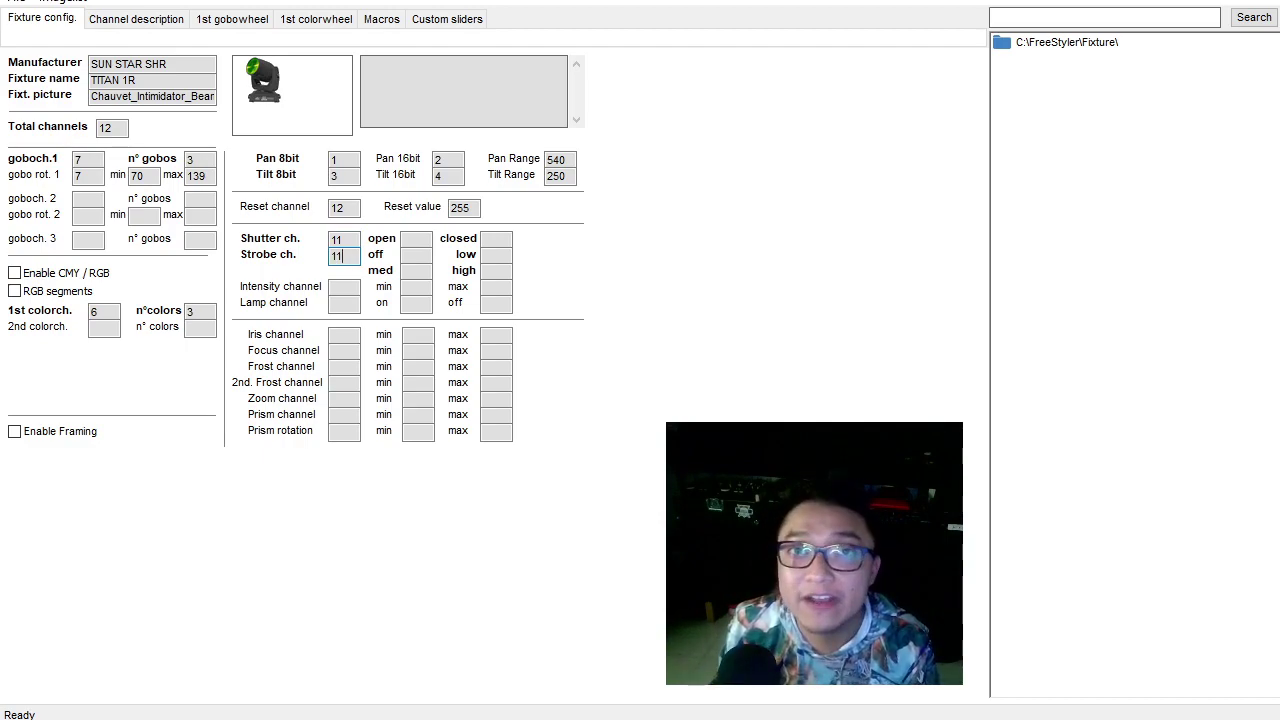
# Check the manual's strobe channel data, then set the shutter closed value to 0 and the open value to 255.
pyautogui.hotkey('alt', 'Tab')
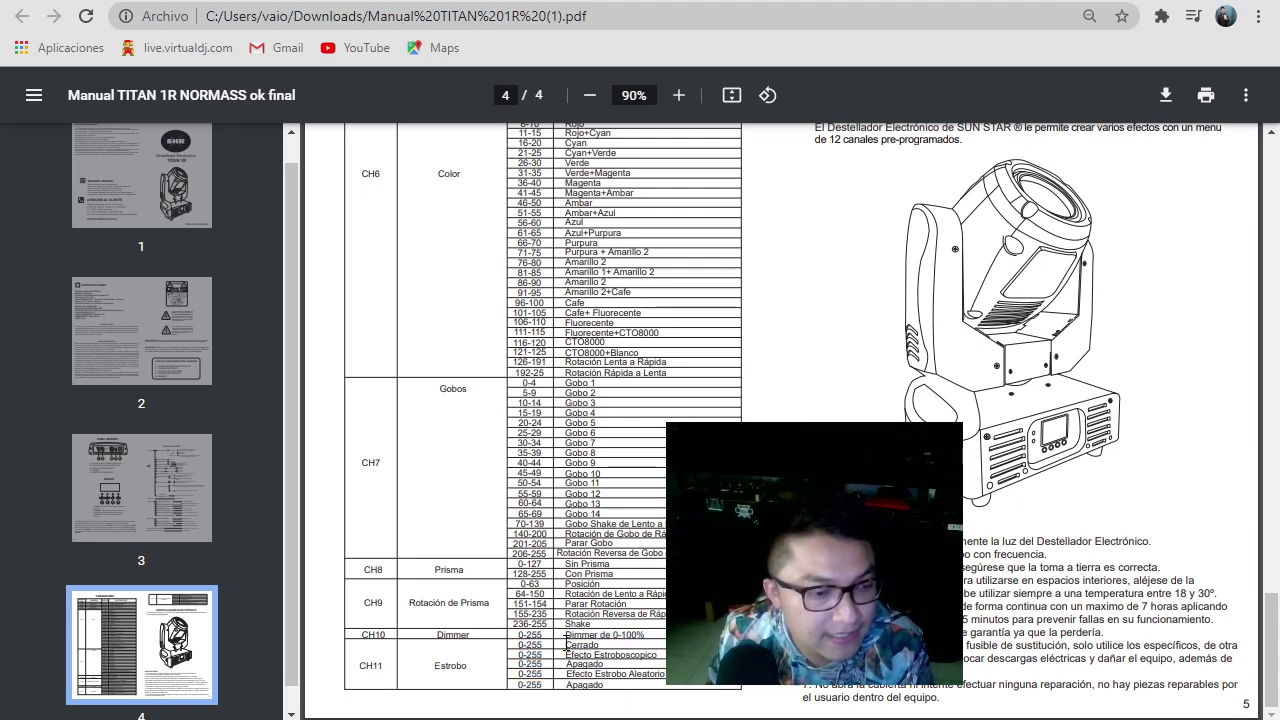
pyautogui.hotkey('alt', 'Tab')
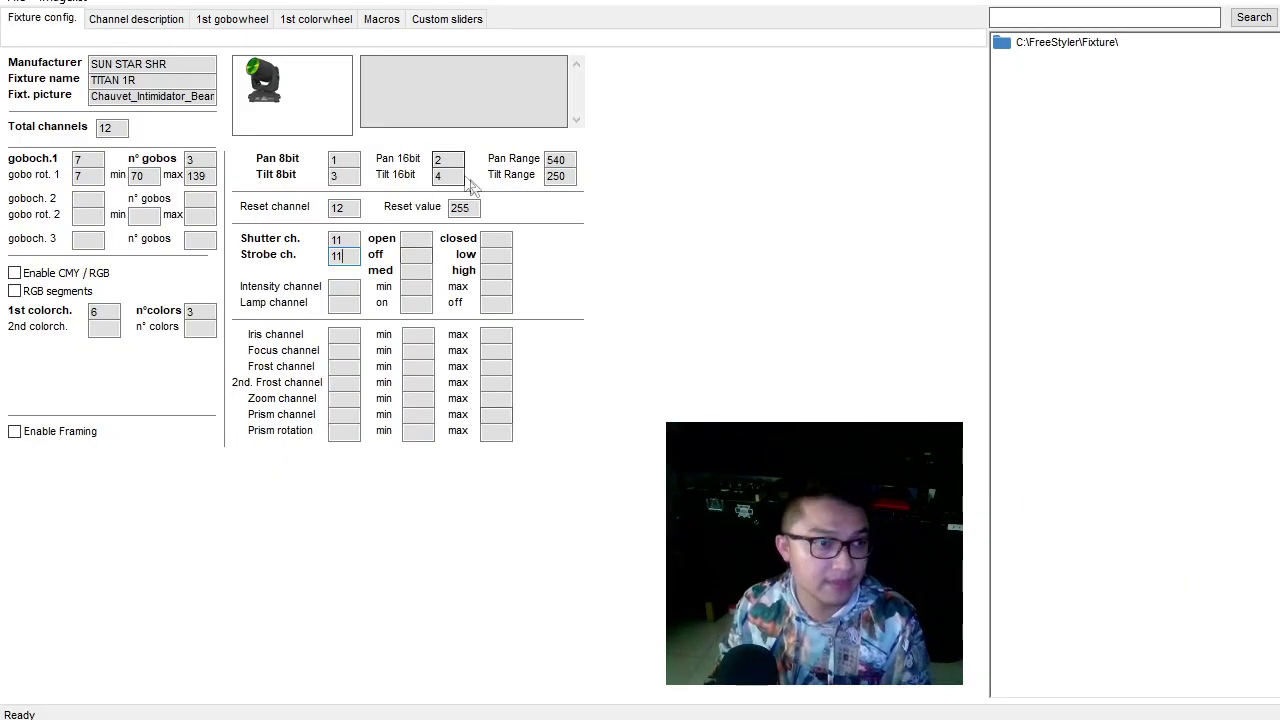
pyautogui.click(508, 238)
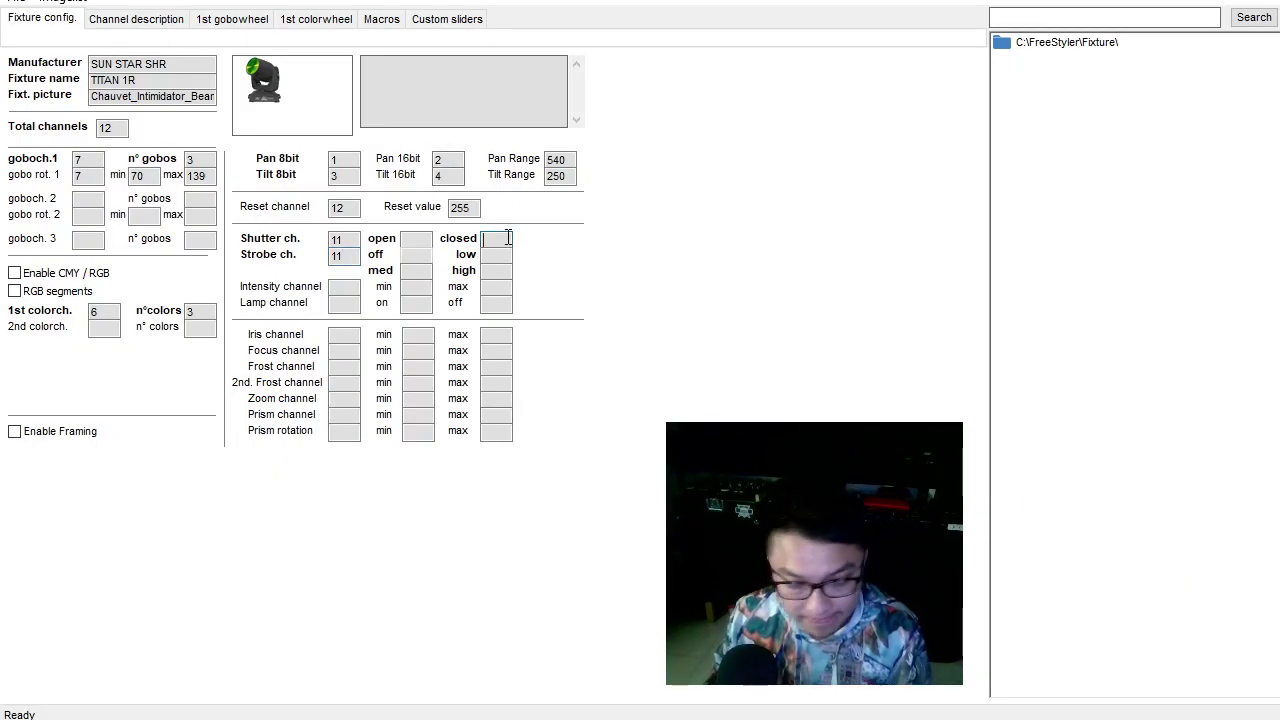
pyautogui.write('0')
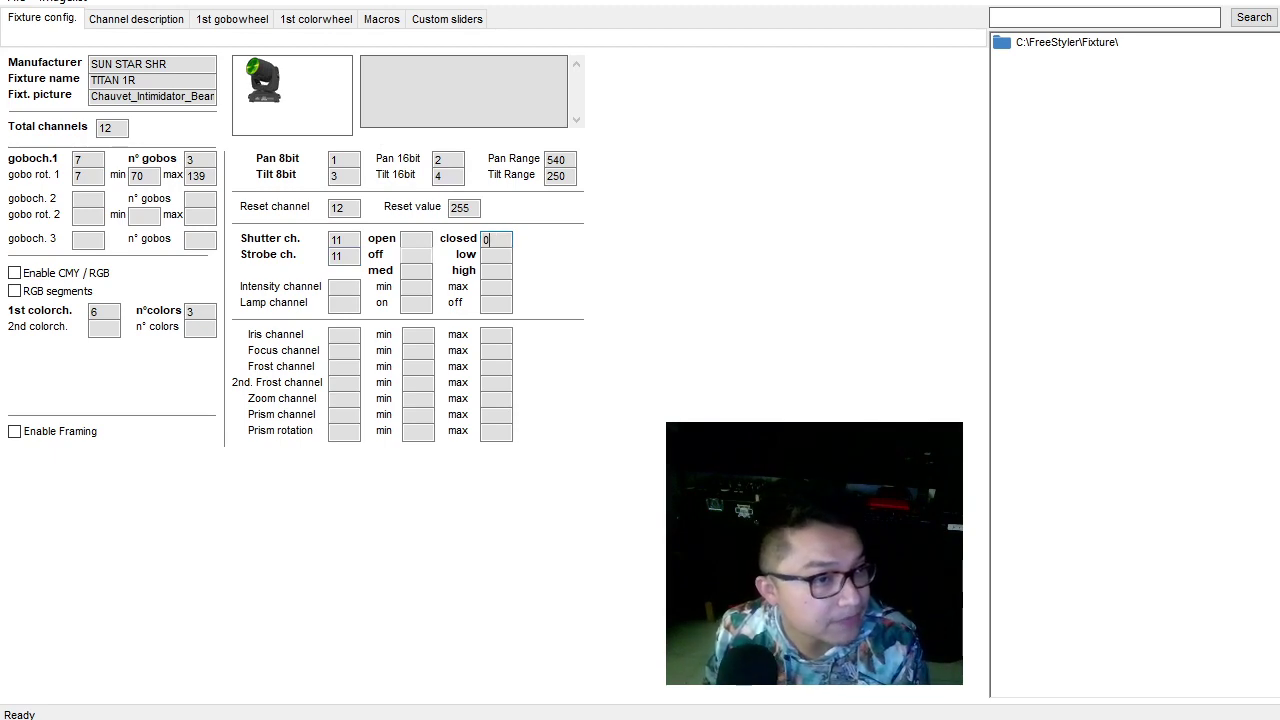
pyautogui.click(421, 238)
pyautogui.write('2')
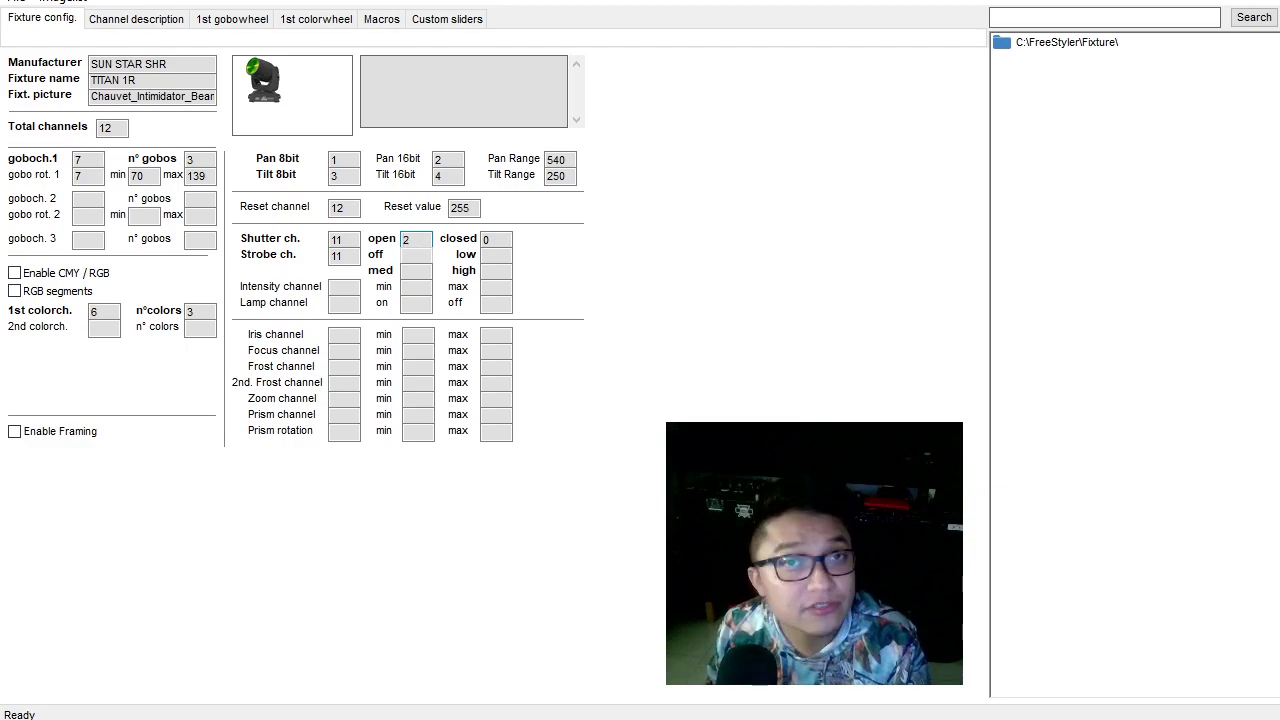
pyautogui.write('55')
# Set the strobe speed values to 245 for high, 122 for medium and 20 for low.
pyautogui.click(505, 245)
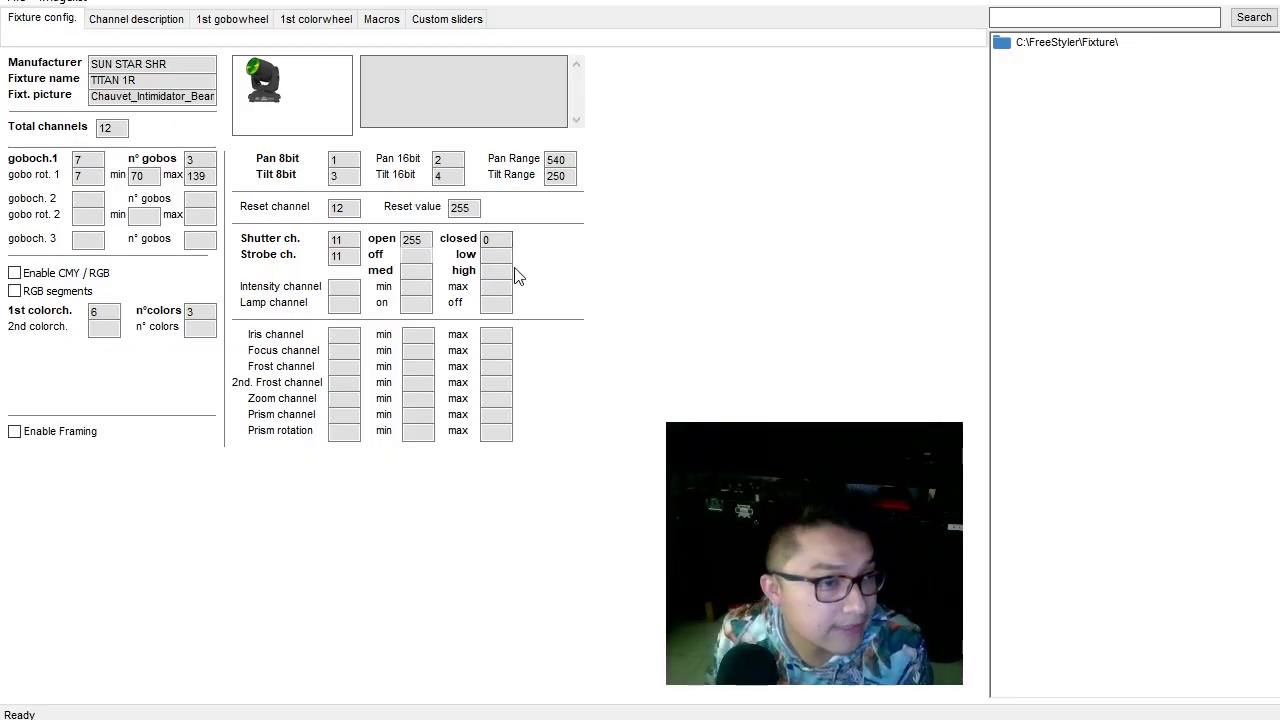
pyautogui.click(509, 271)
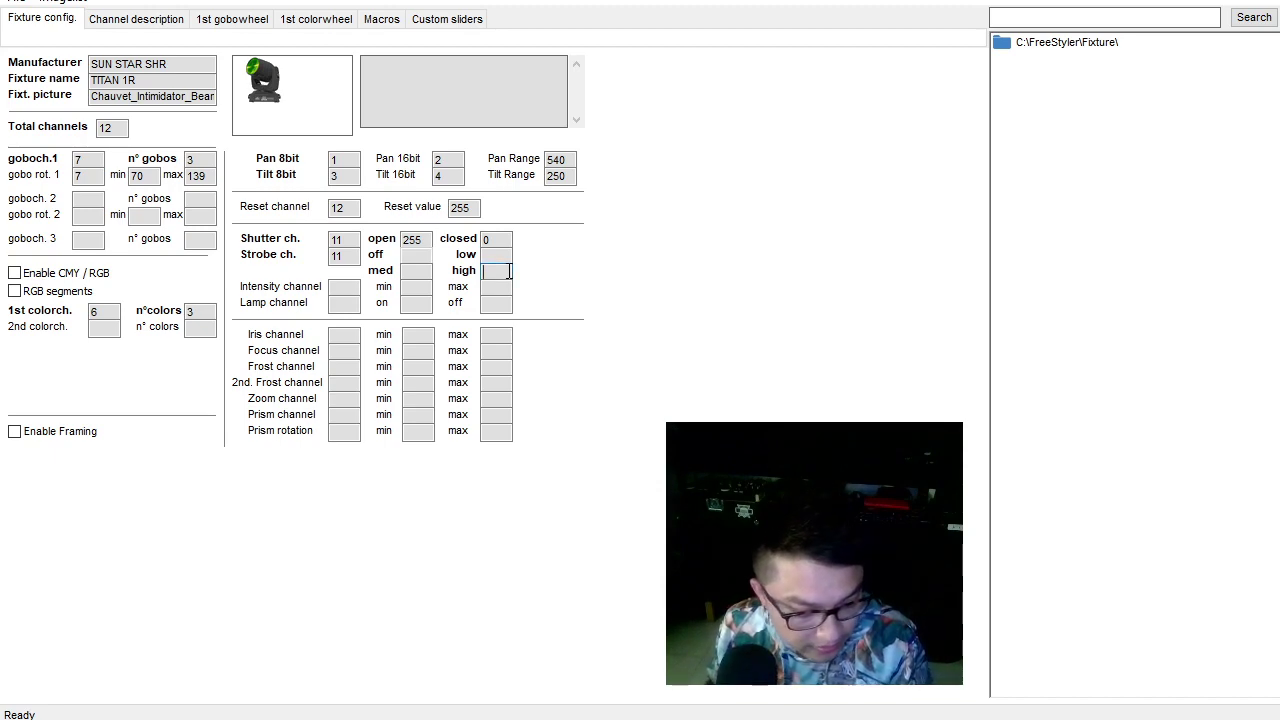
pyautogui.write('245')
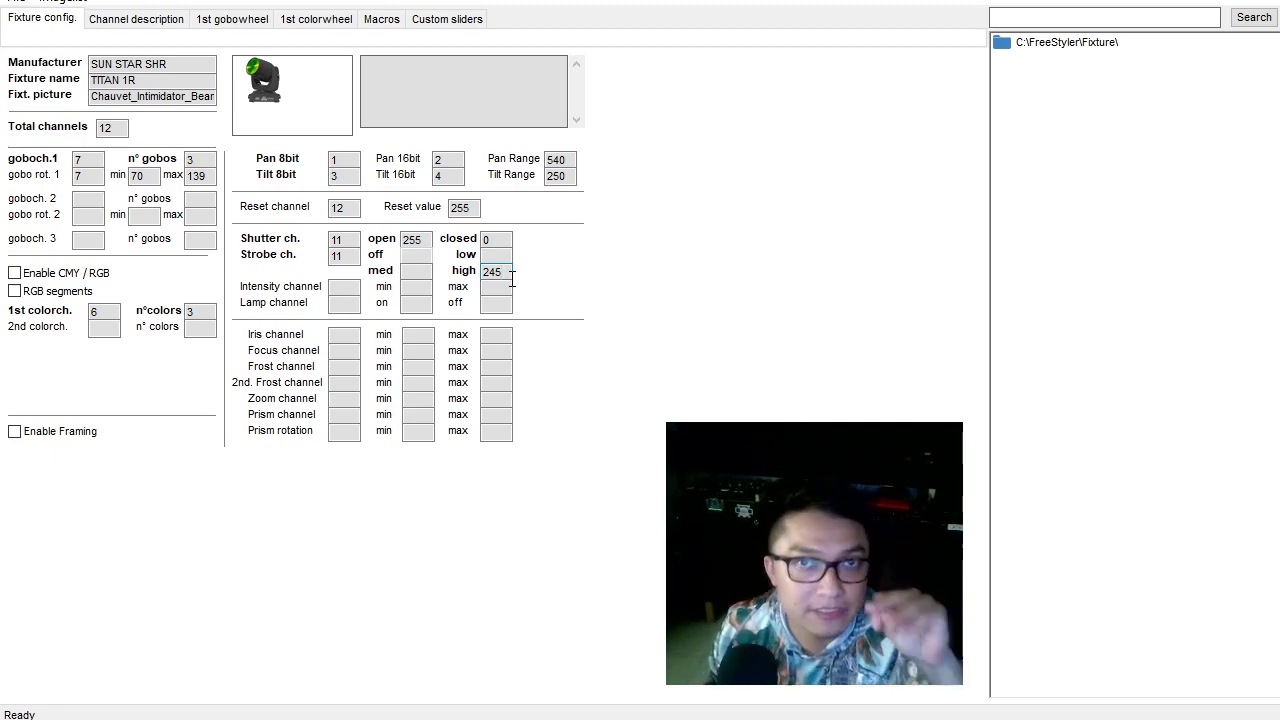
pyautogui.click(503, 256)
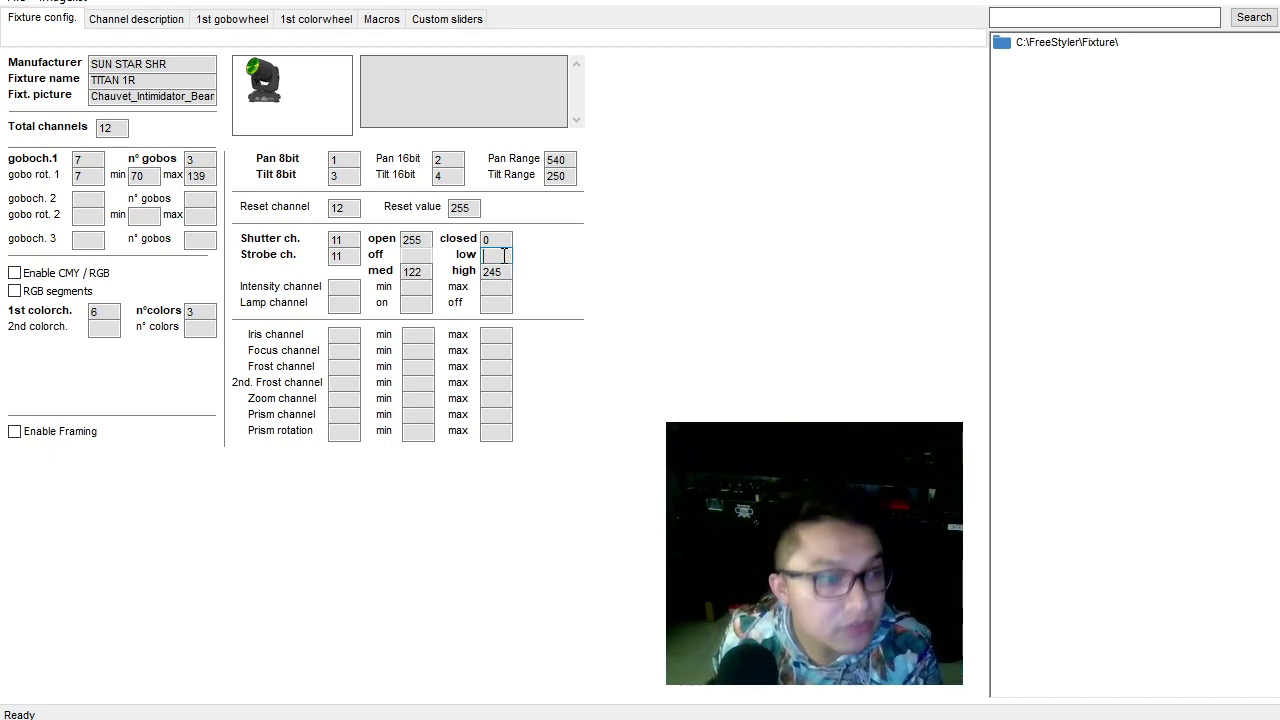
pyautogui.write('20')
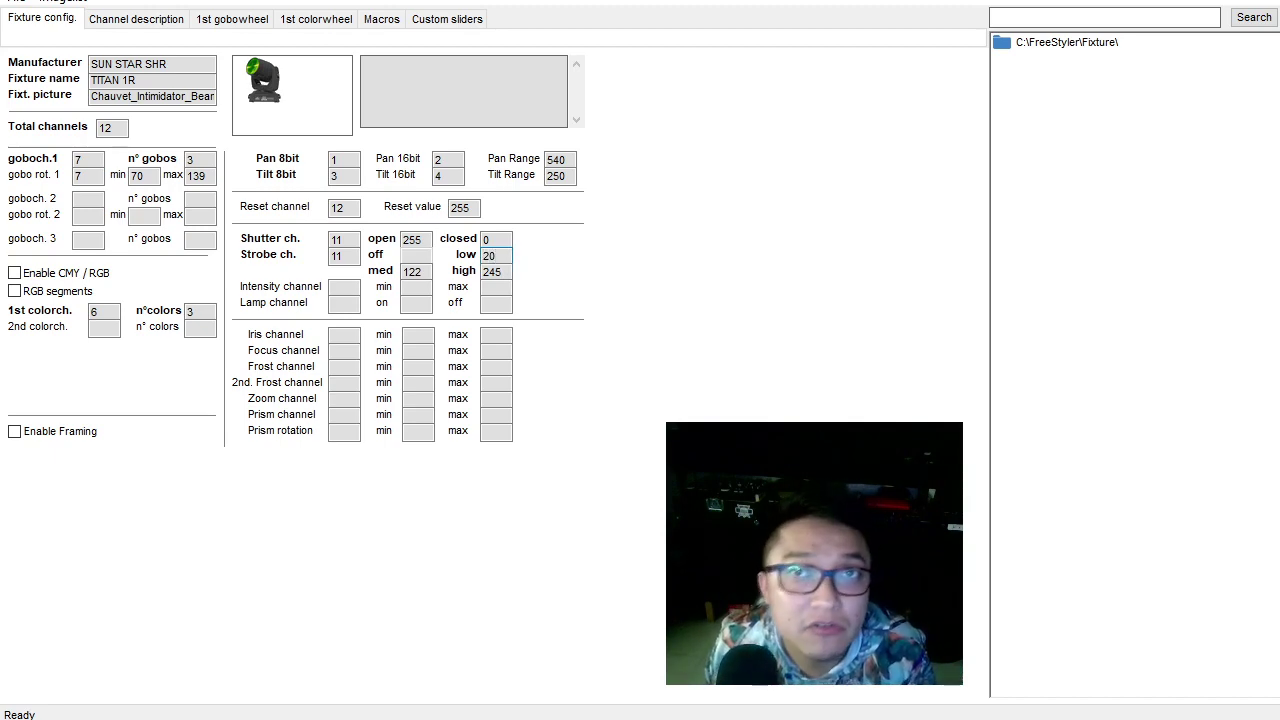
pyautogui.click(424, 276)
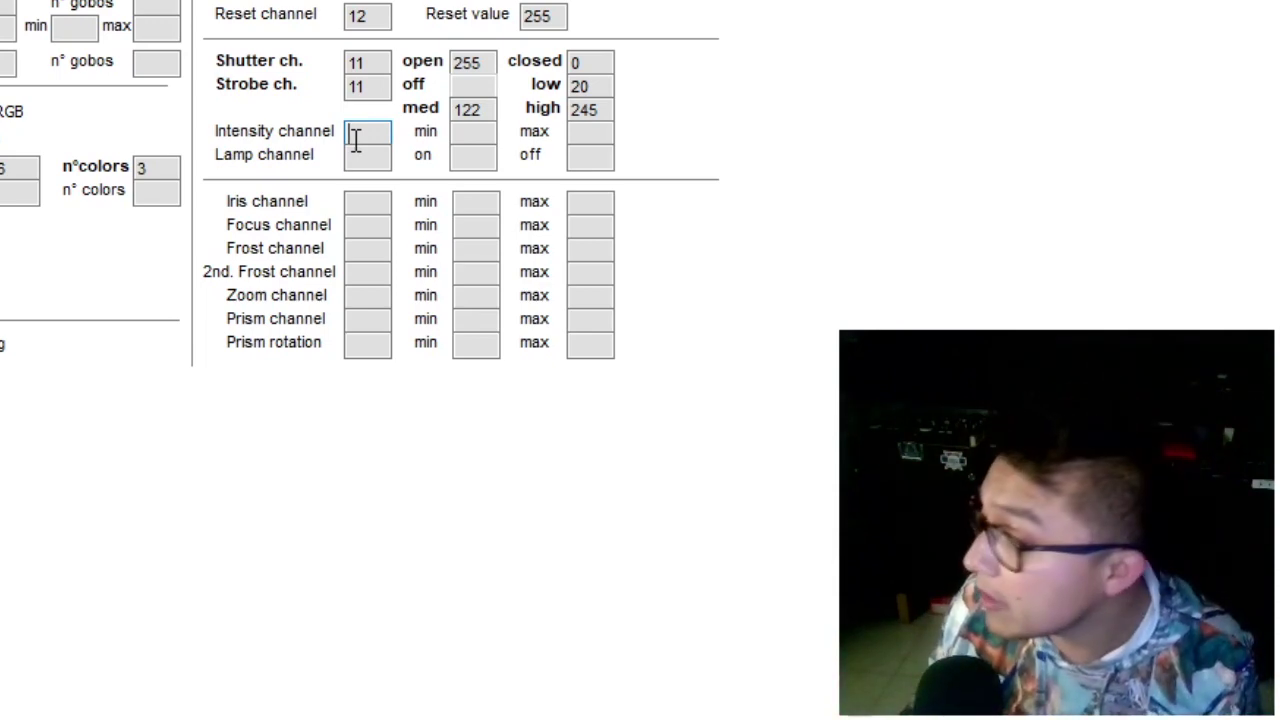
# Find the dimmer channel in the manual and set the intensity channel to 10 with minimum 0 and maximum 255.
pyautogui.hotkey('alt', 'Tab')
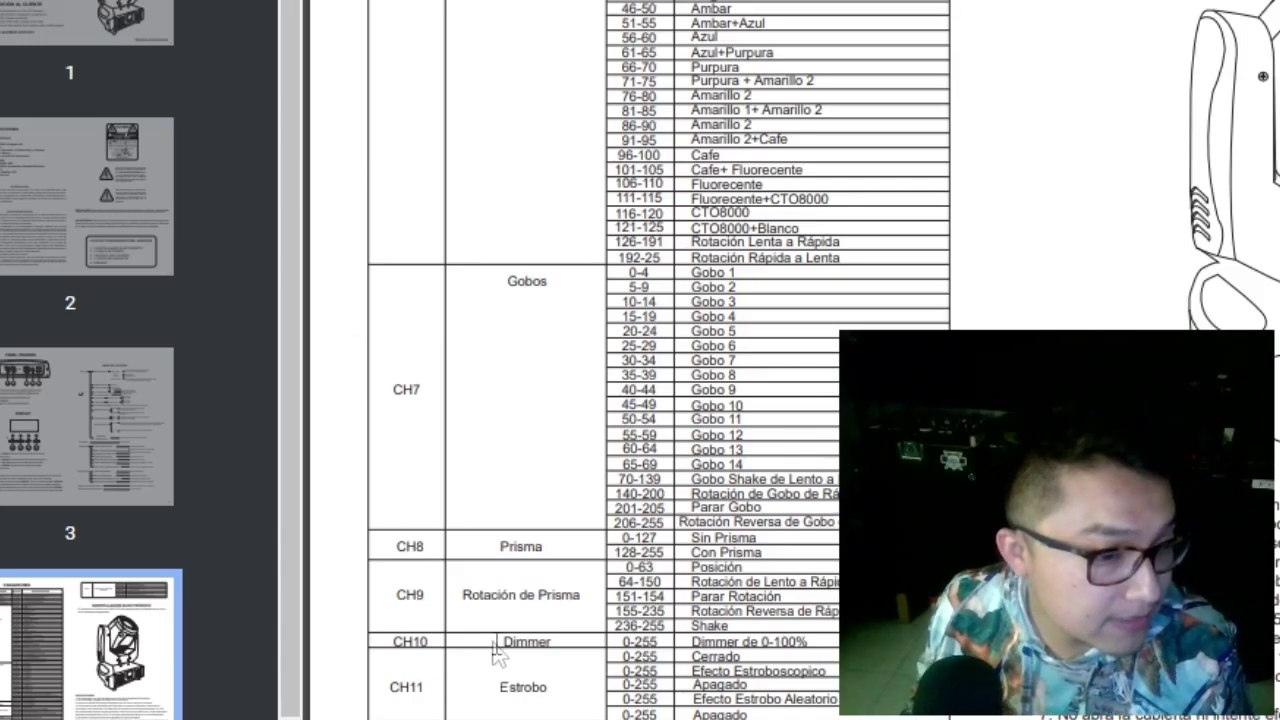
pyautogui.hotkey('alt', 'Tab')
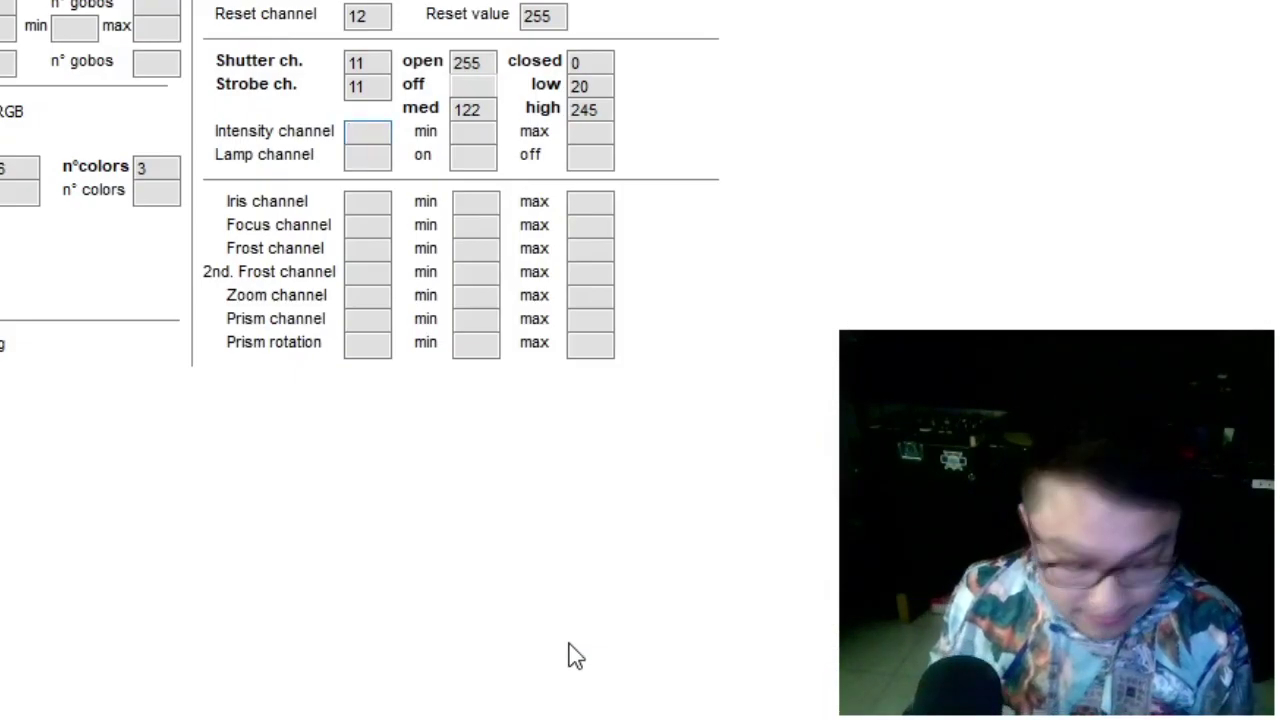
pyautogui.write('10')
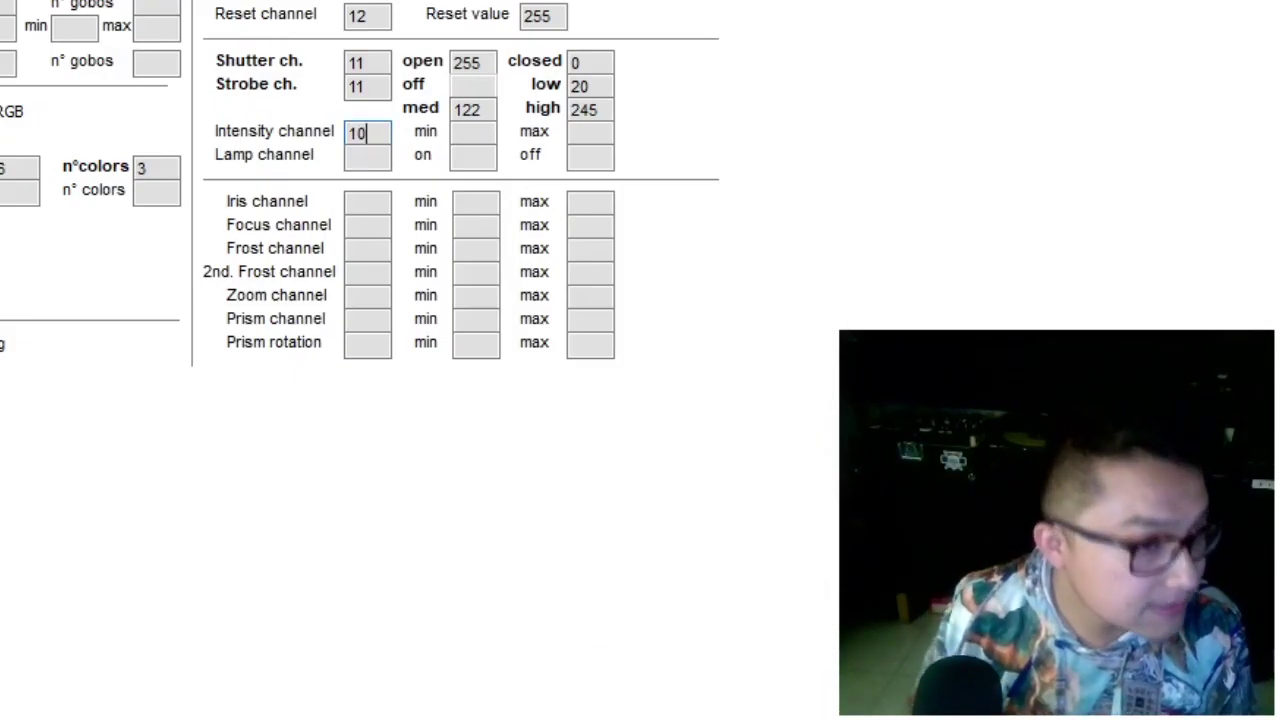
pyautogui.click(492, 133)
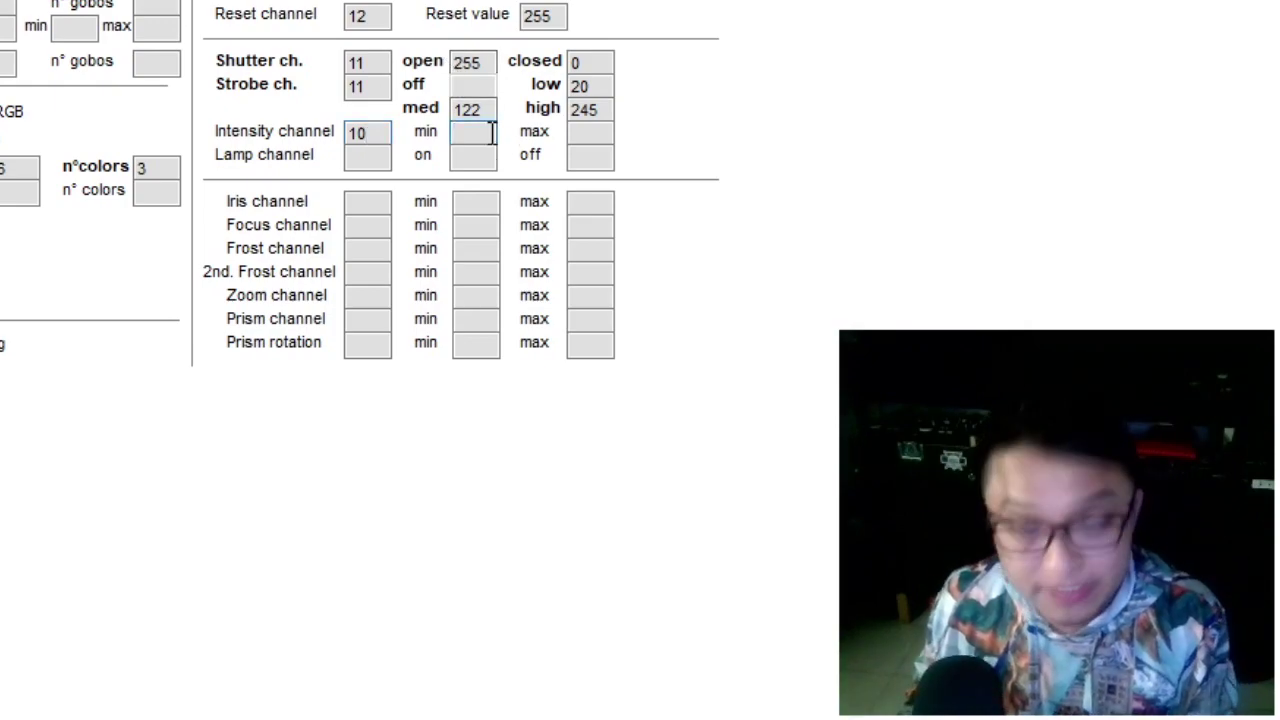
pyautogui.write('0')
pyautogui.click(612, 140)
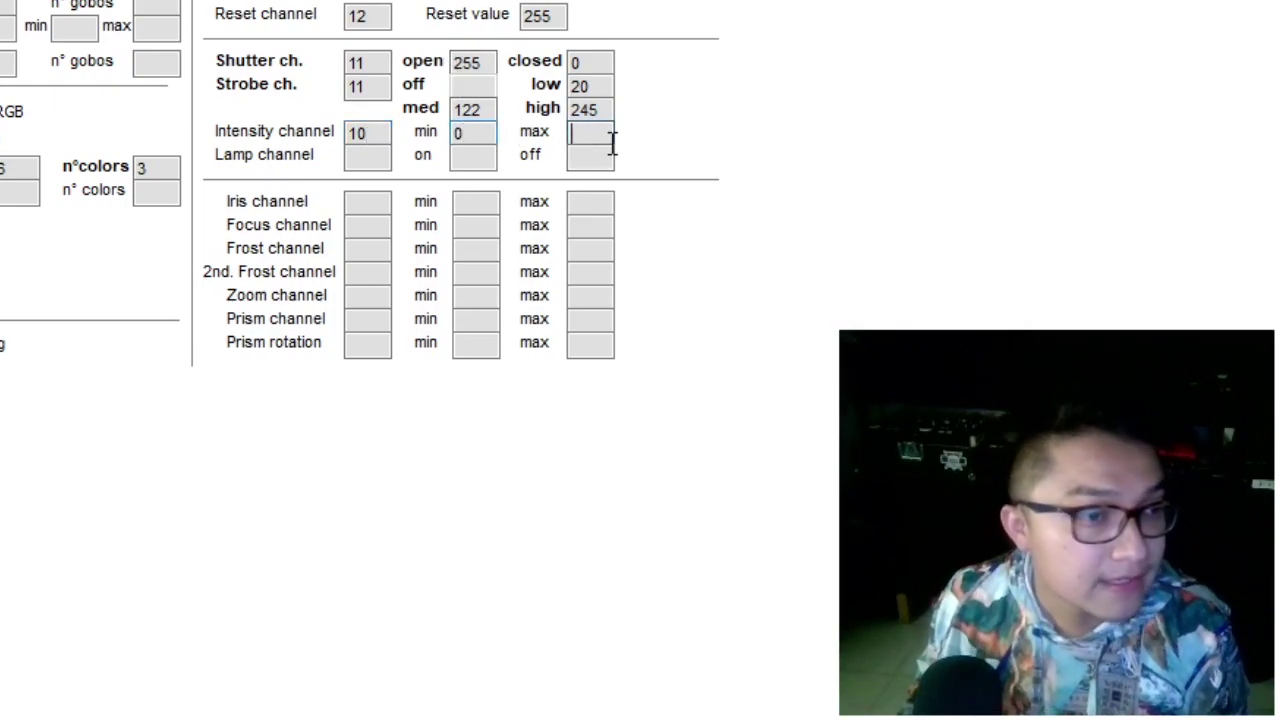
pyautogui.hotkey('alt', 'Tab')
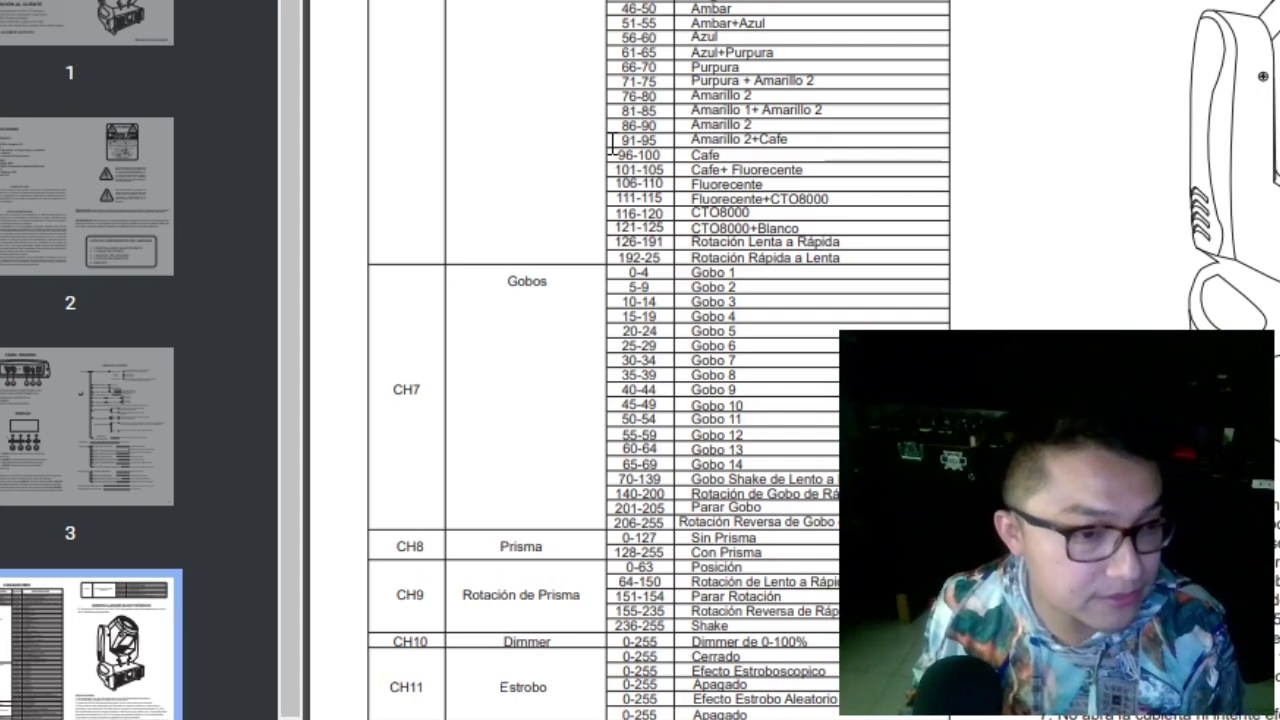
pyautogui.hotkey('alt', 'Tab')
pyautogui.write('255')
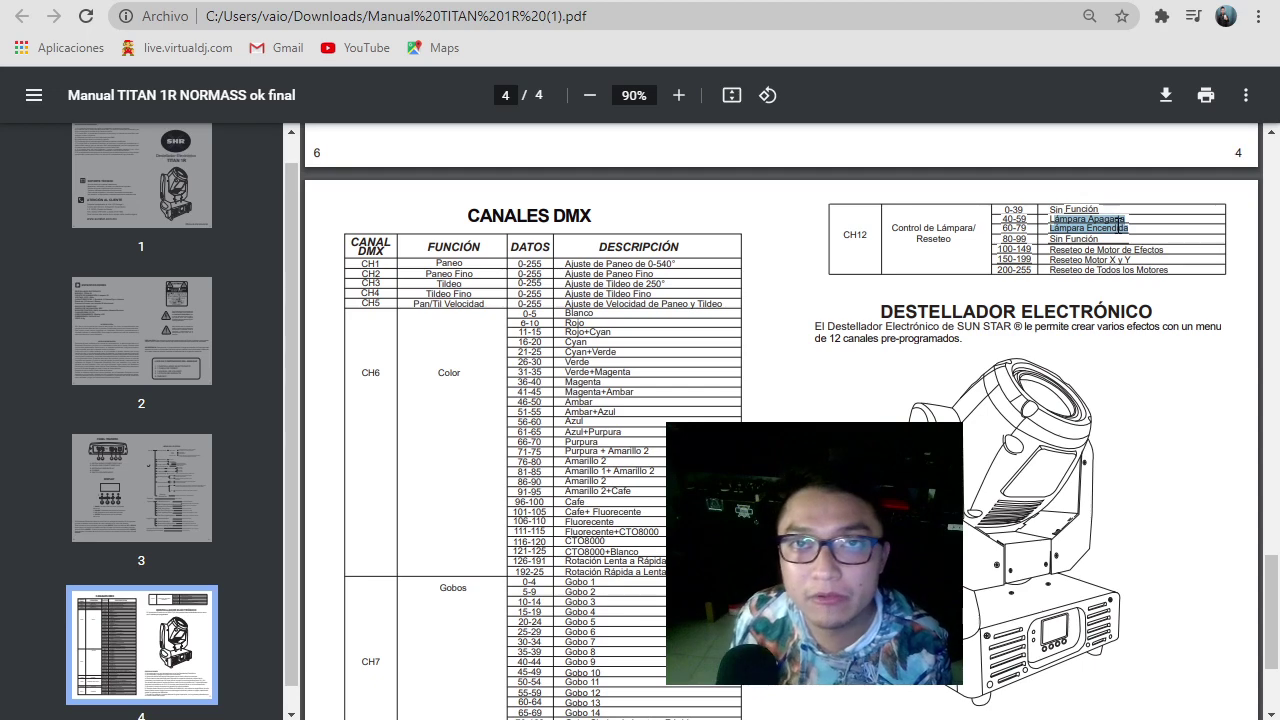
# Set the lamp channel to 12 and its on value to 79, using the manual's lamp-on (Lámpara Encendida) range.
pyautogui.hotkey('alt', 'Tab')
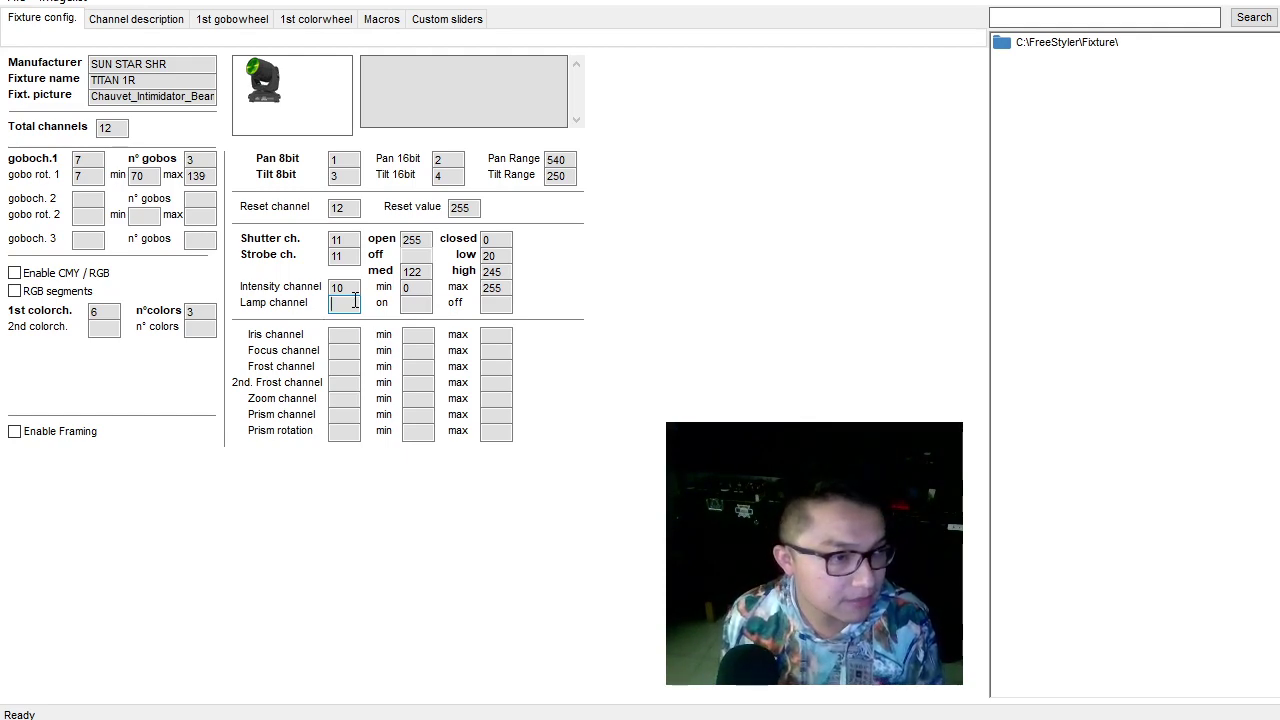
pyautogui.write('12')
pyautogui.hotkey('alt', 'Tab')
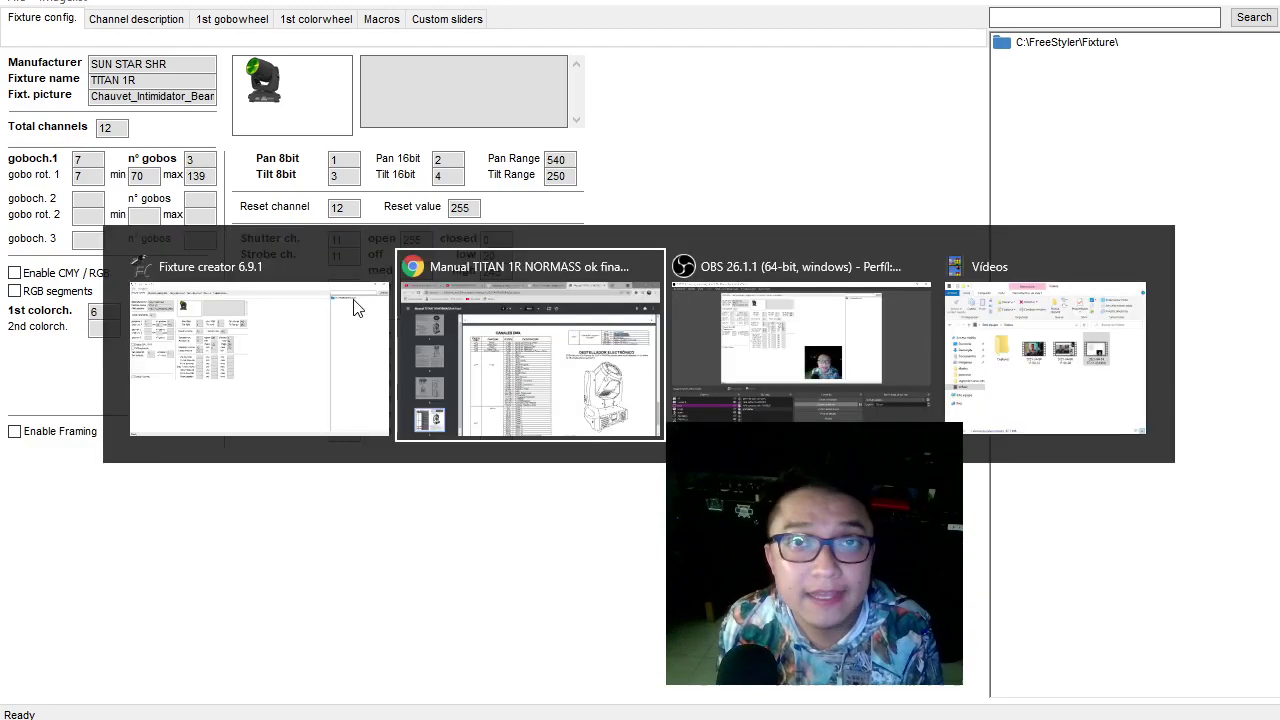
pyautogui.hotkey('alt', 'Tab')
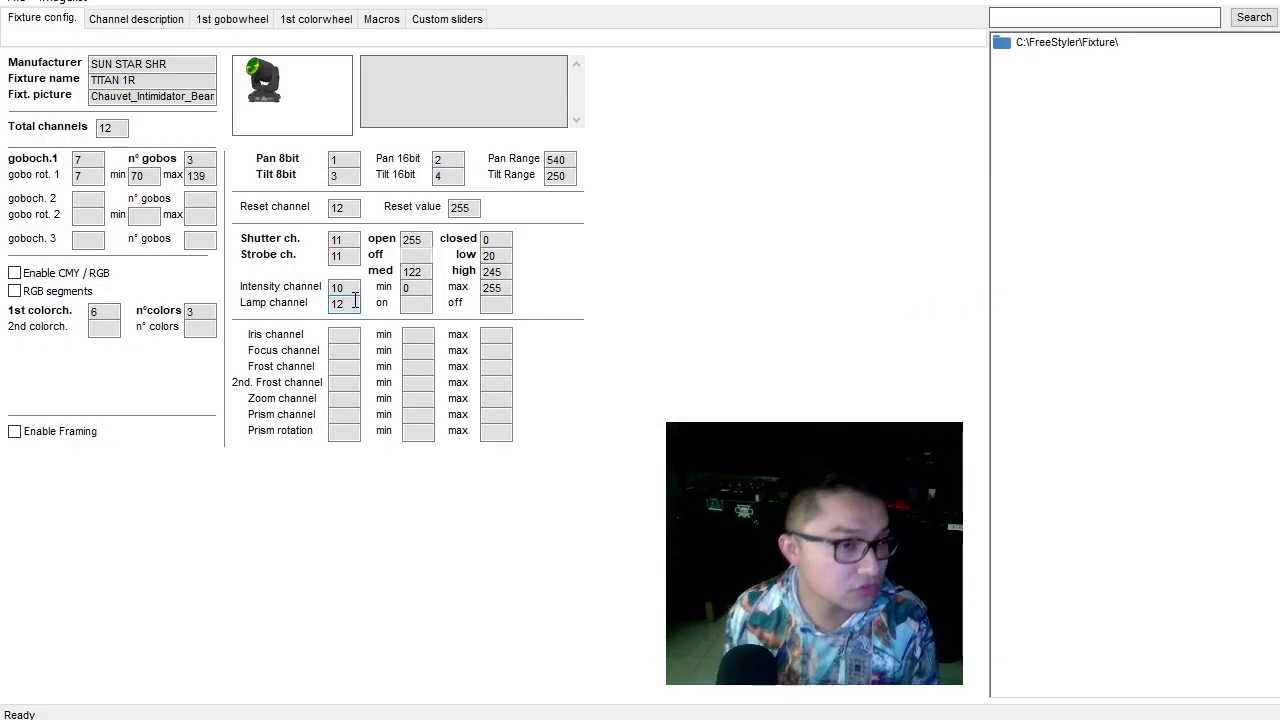
pyautogui.click(430, 302)
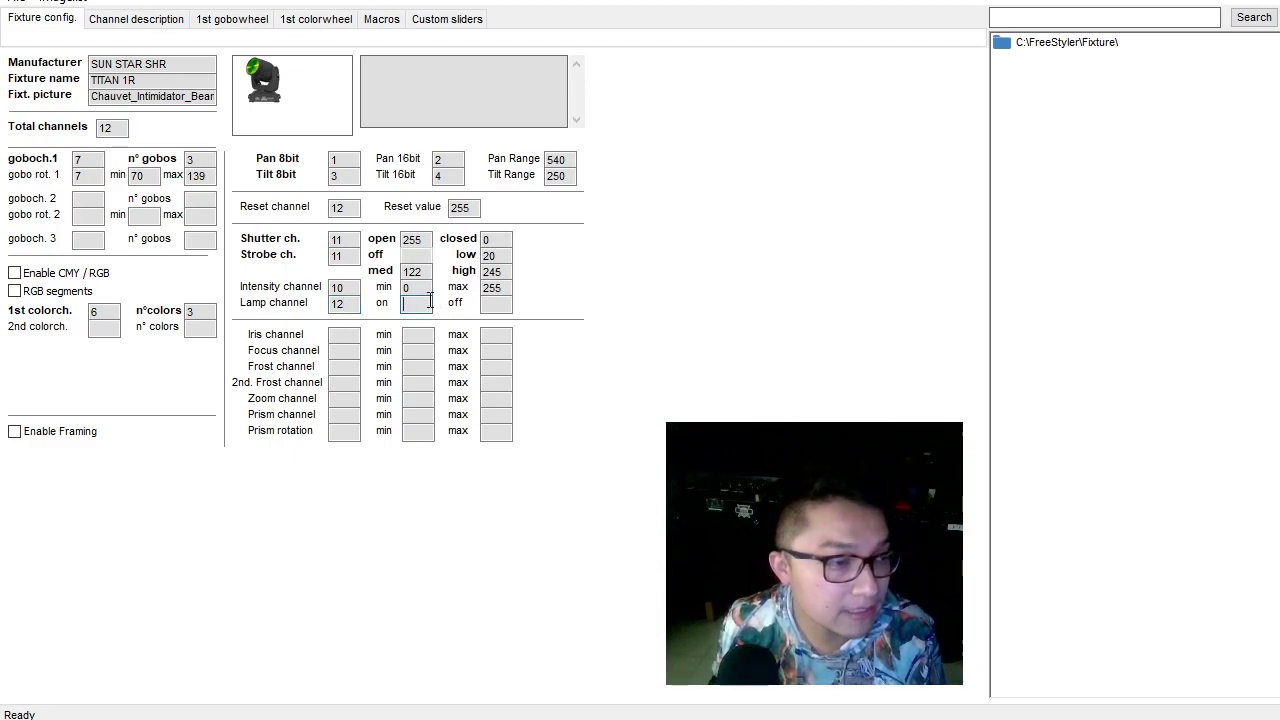
pyautogui.hotkey('alt', 'Tab')
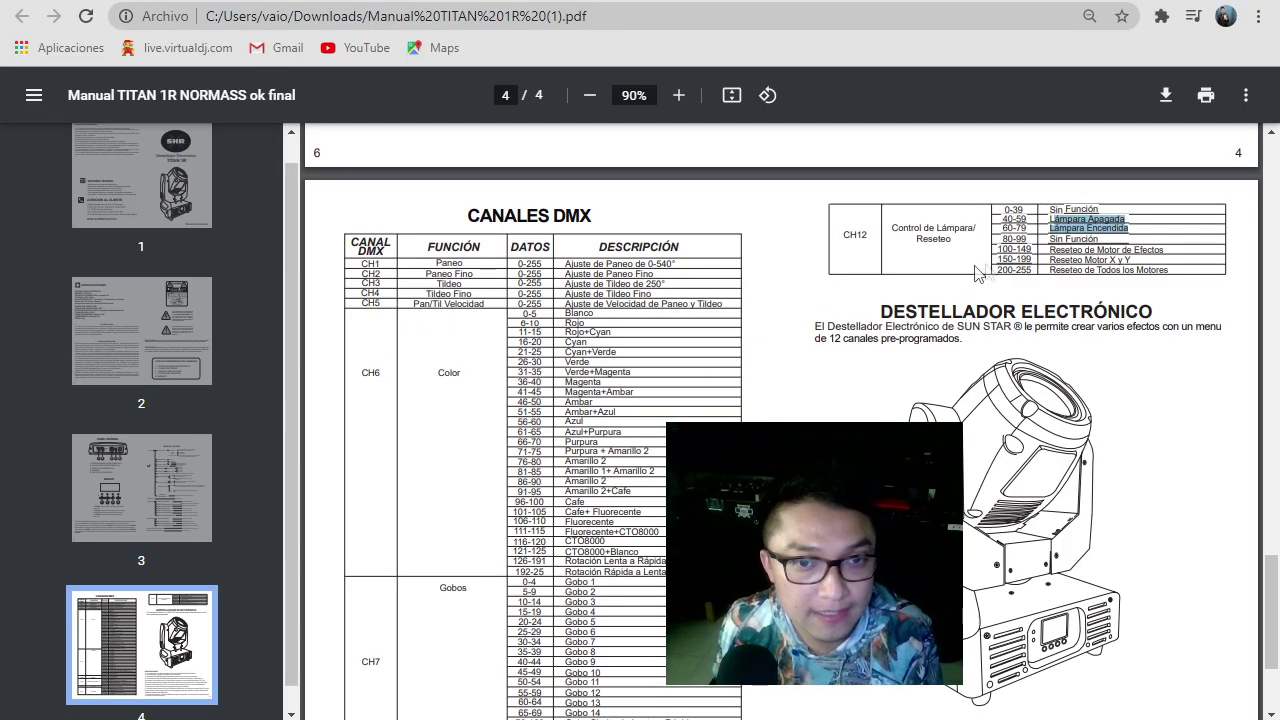
pyautogui.hotkey('alt', 'Tab')
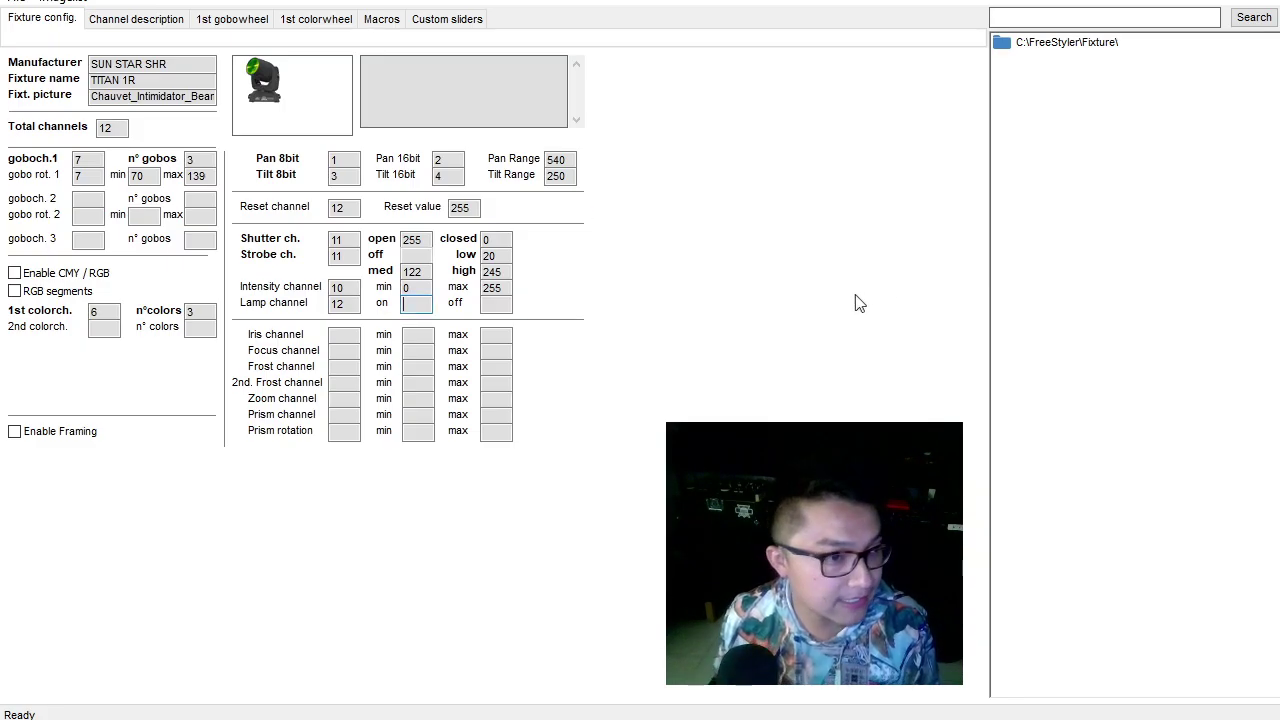
pyautogui.write('79')
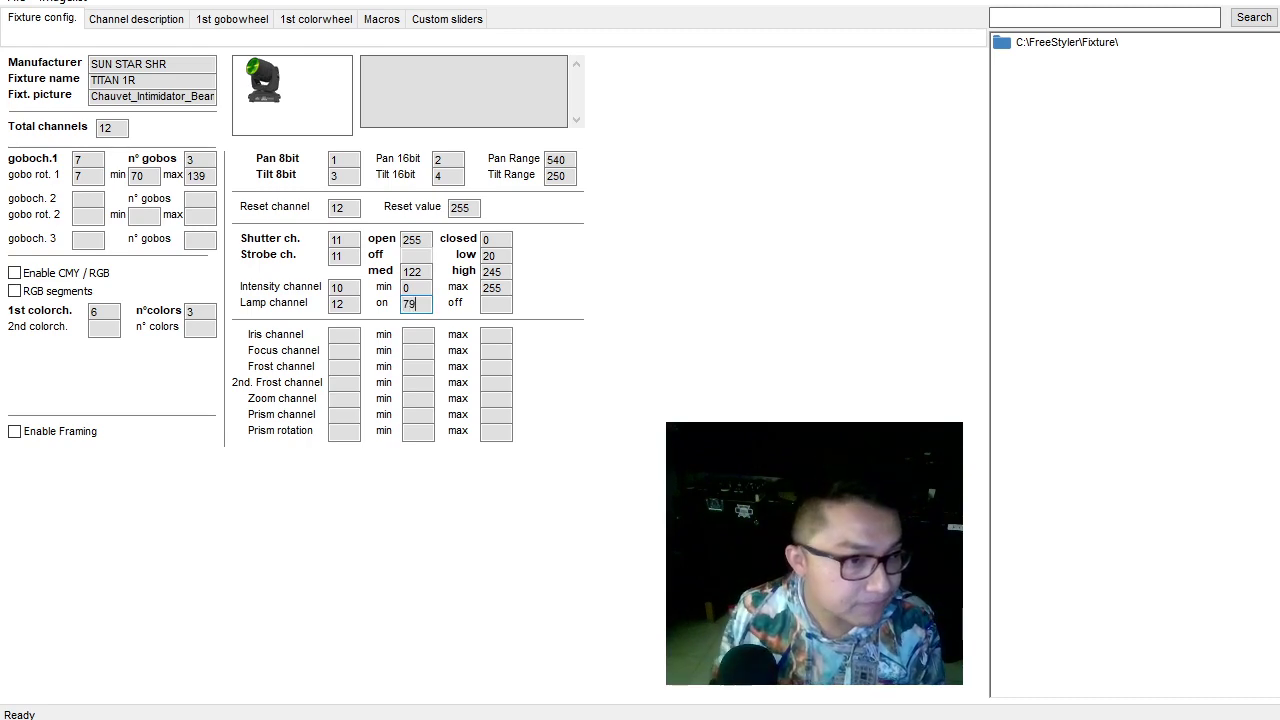
# Set the lamp channel's off value to 40, using the manual's lamp-off (Lámpara Apagada) range.
pyautogui.click(487, 306)
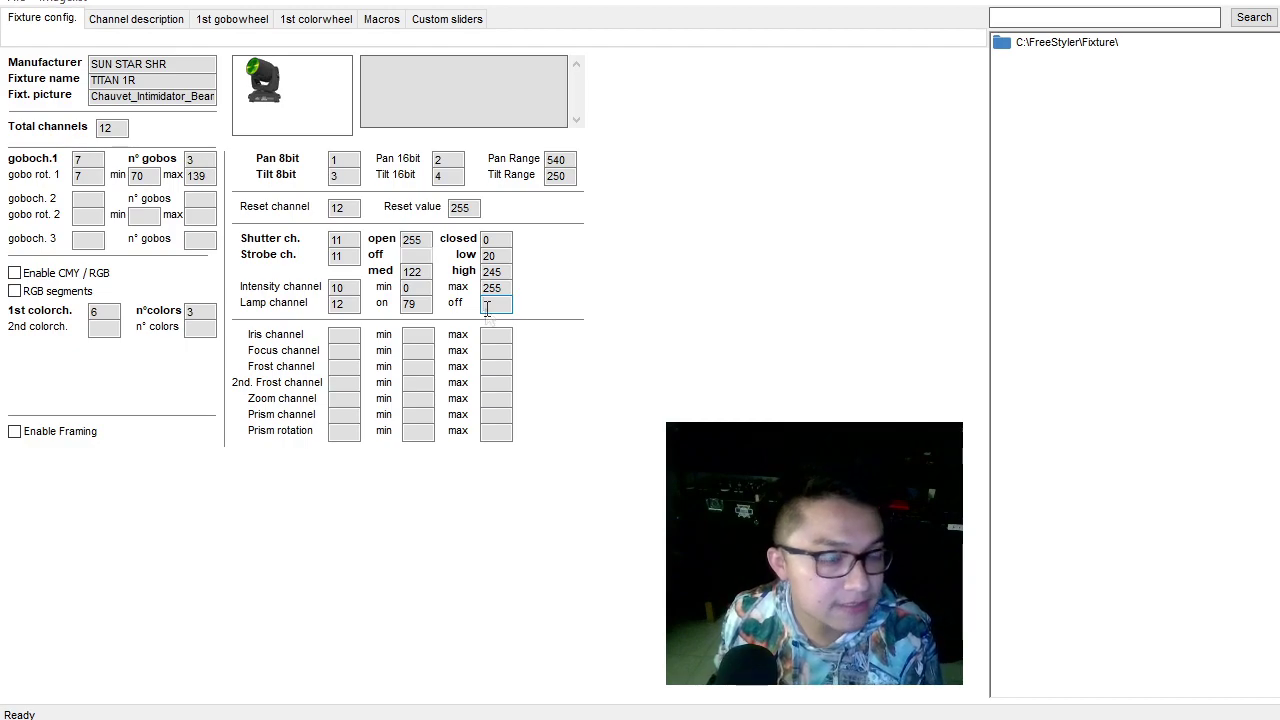
pyautogui.hotkey('alt', 'Tab')
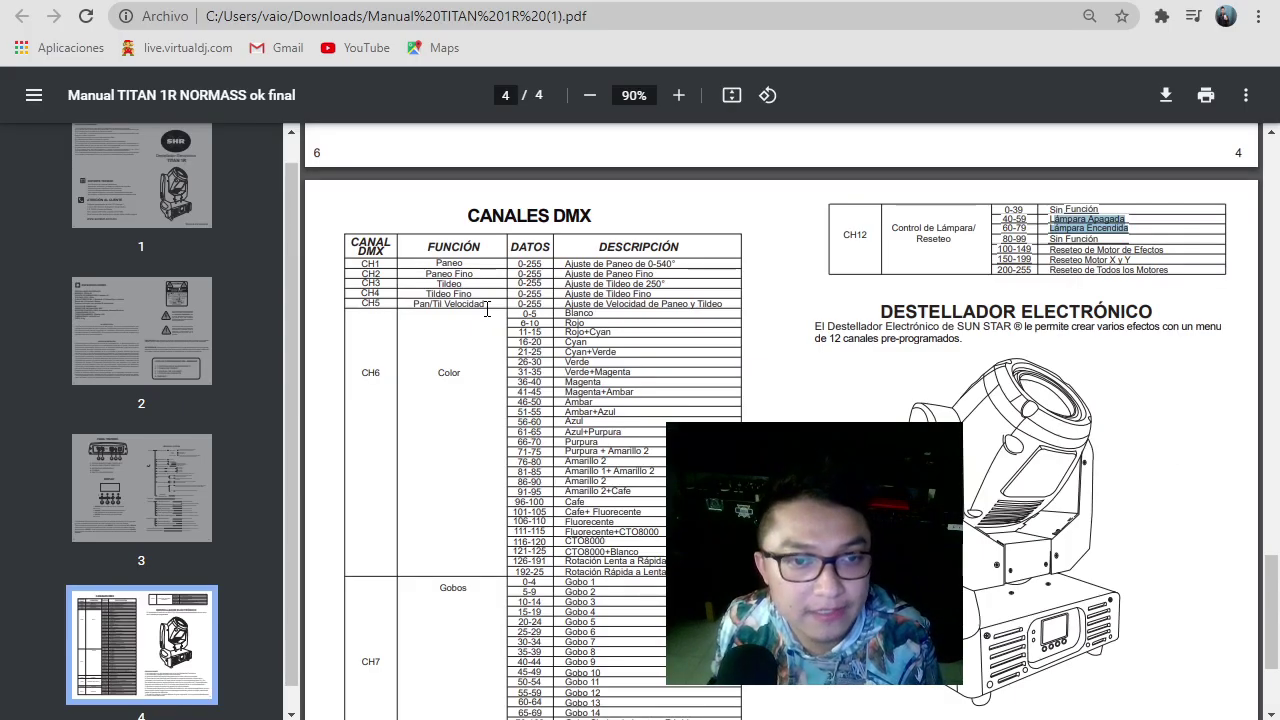
pyautogui.hotkey('alt', 'Tab')
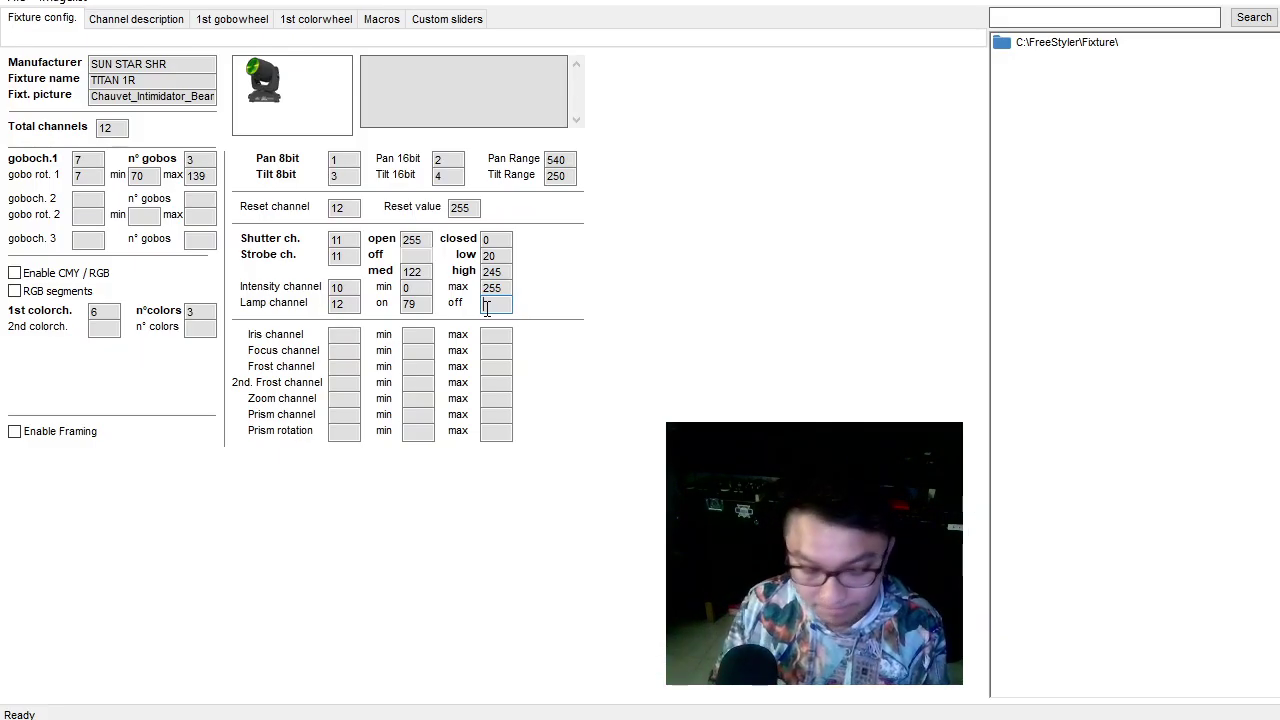
pyautogui.write('40')
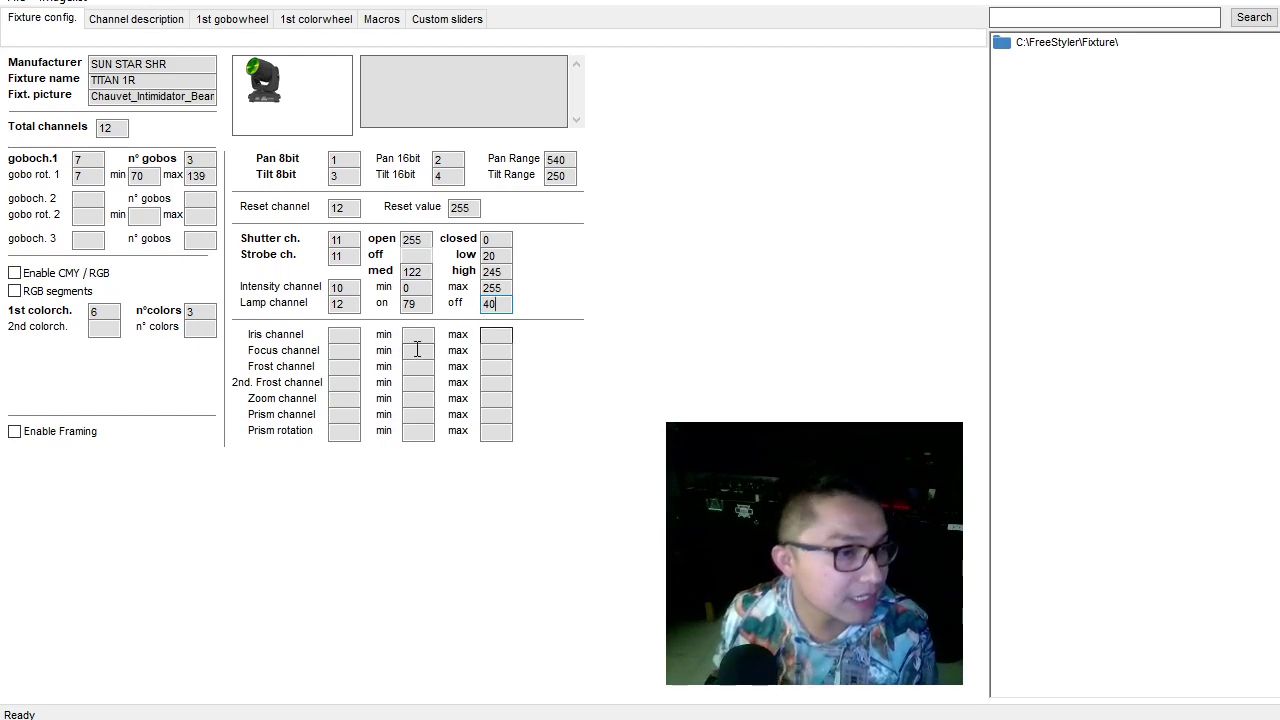
# Check the manual's DMX channel table for iris and focus channels, then return to the fixture configuration.
pyautogui.click(357, 338)
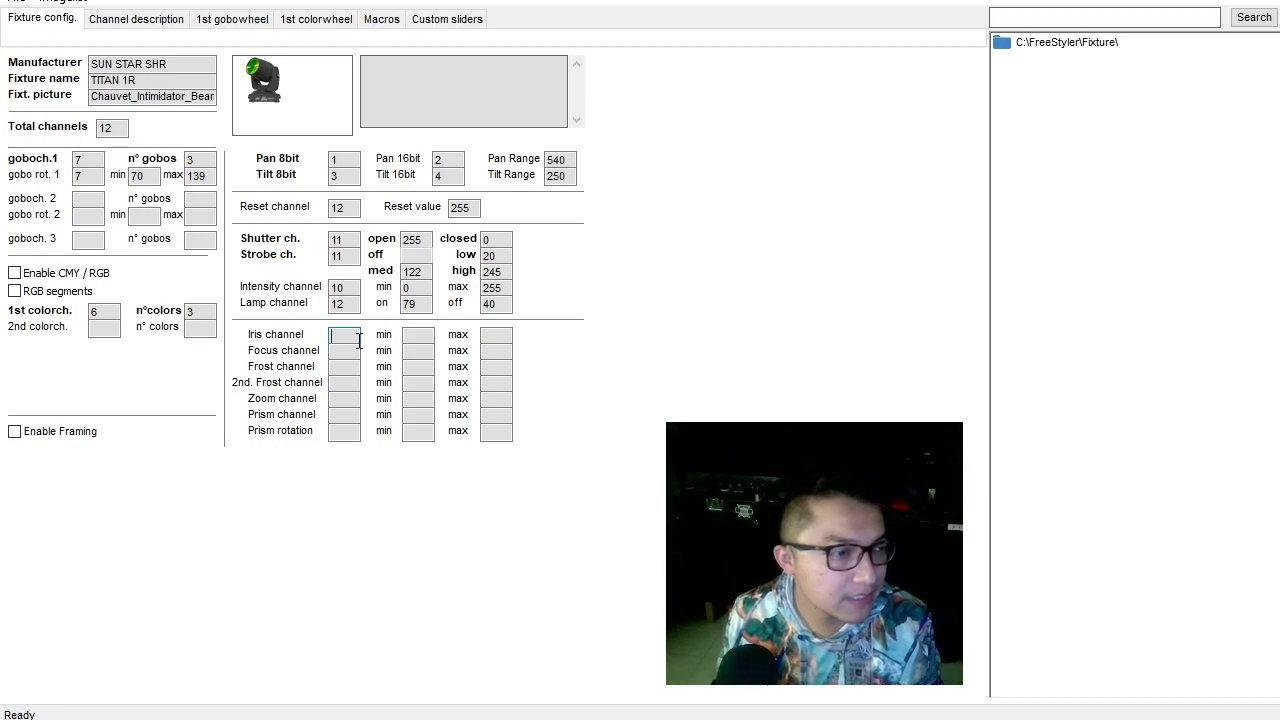
pyautogui.hotkey('alt', 'Tab')
pyautogui.scroll(-4, 491, 461)
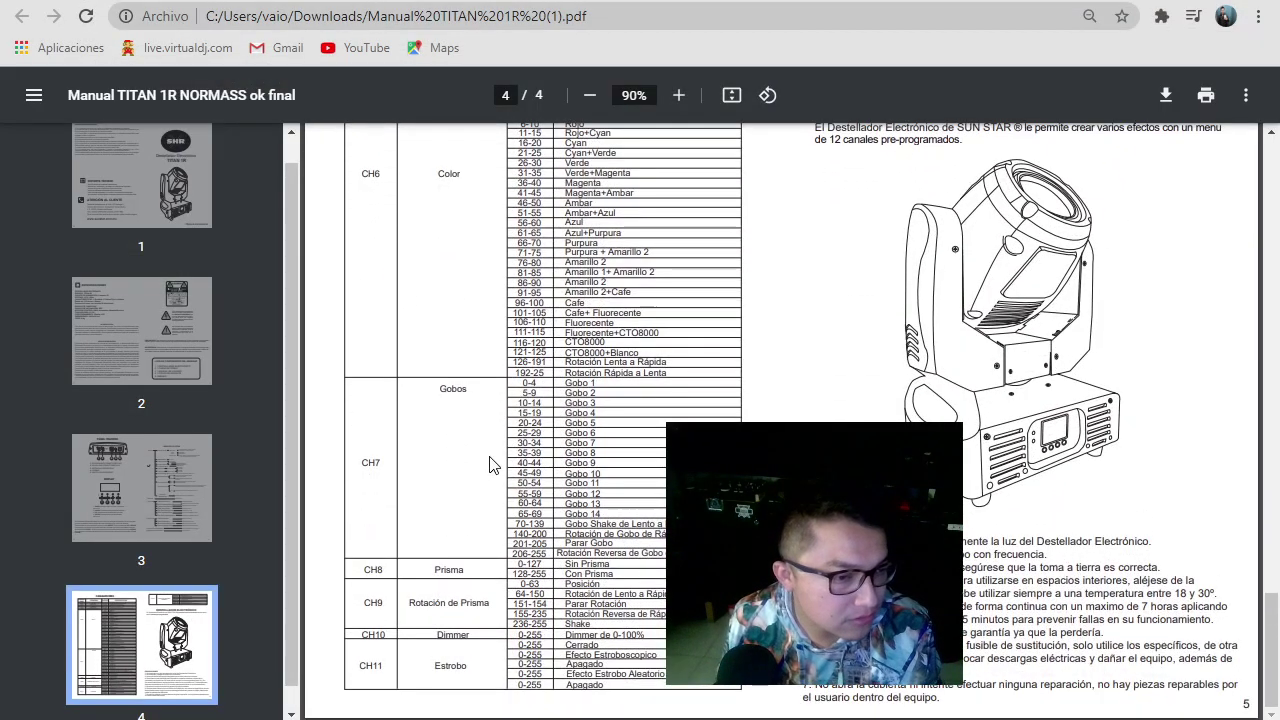
pyautogui.scroll(4, 491, 463)
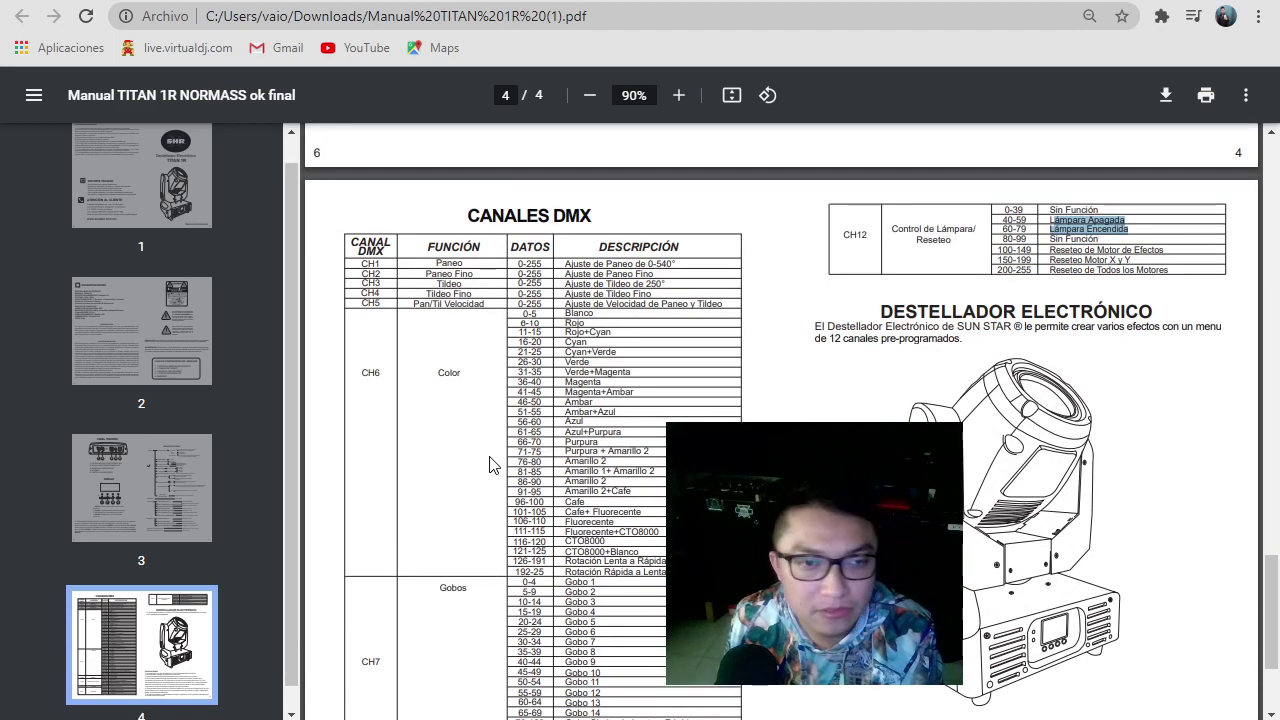
pyautogui.hotkey('alt', 'Tab')
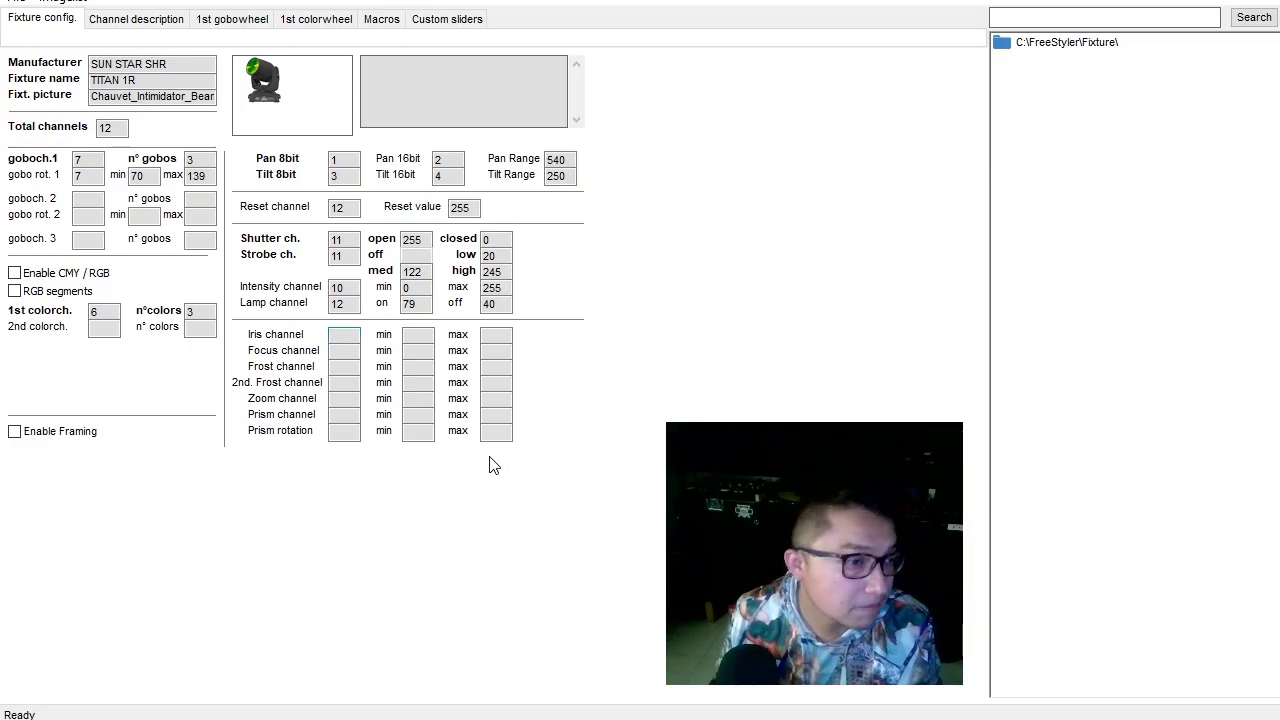
pyautogui.click(339, 351)
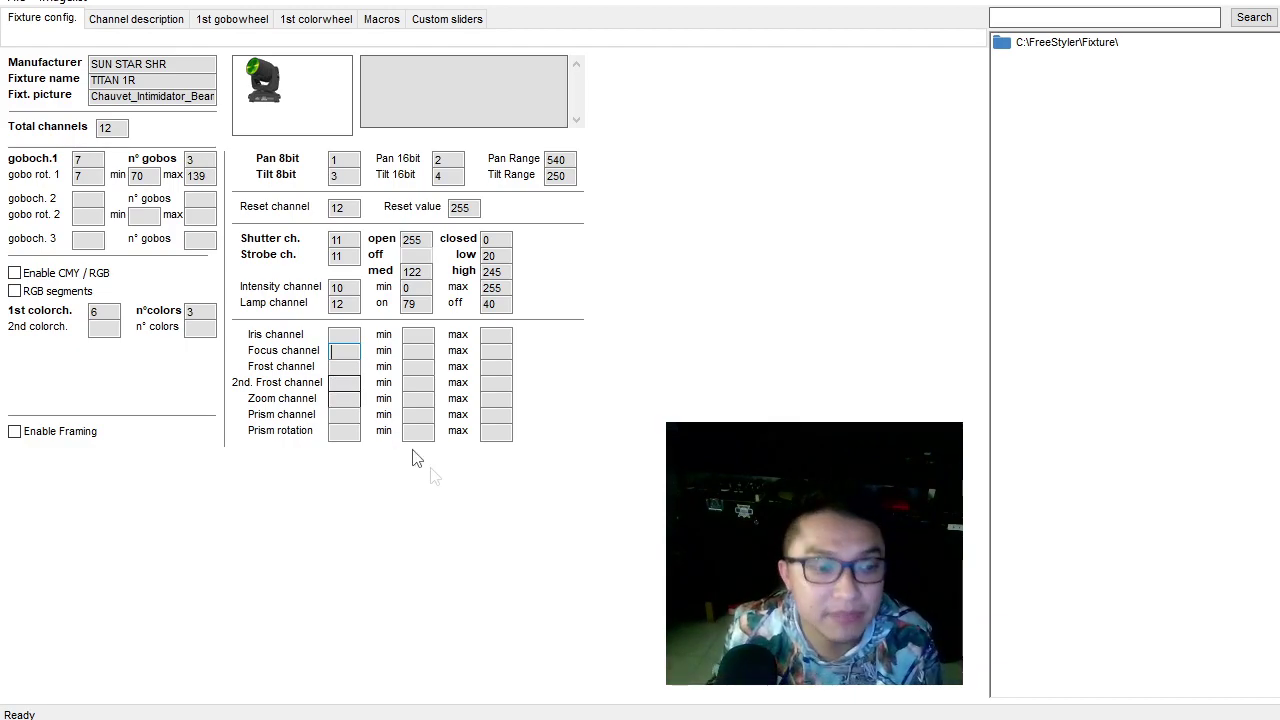
pyautogui.hotkey('alt', 'Tab')
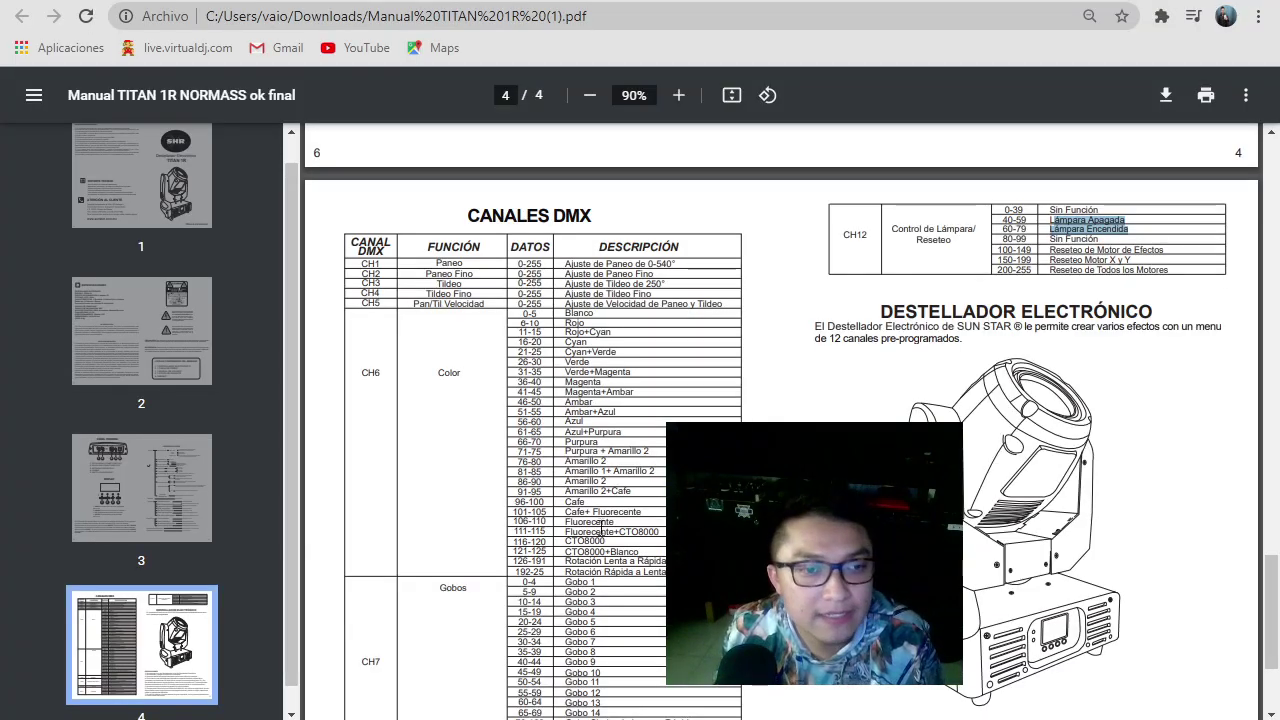
pyautogui.scroll(-2, 596, 520)
pyautogui.scroll(1, 596, 520)
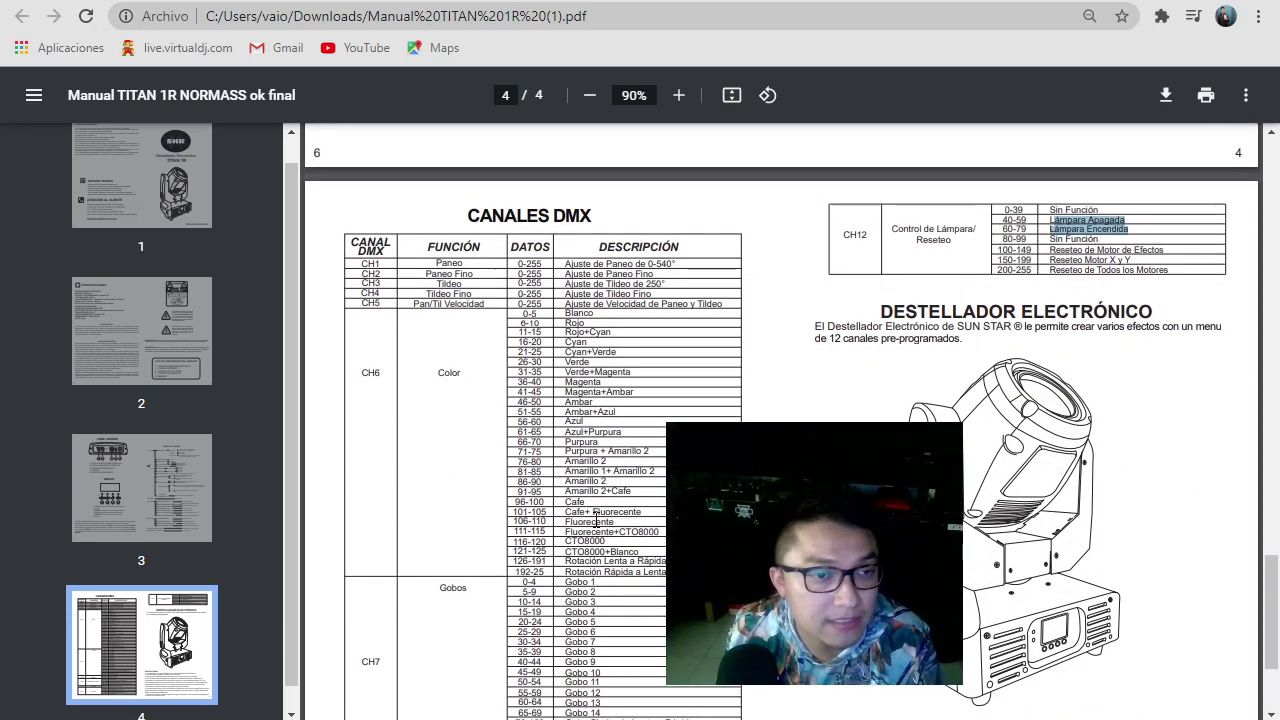
pyautogui.scroll(1, 596, 520)
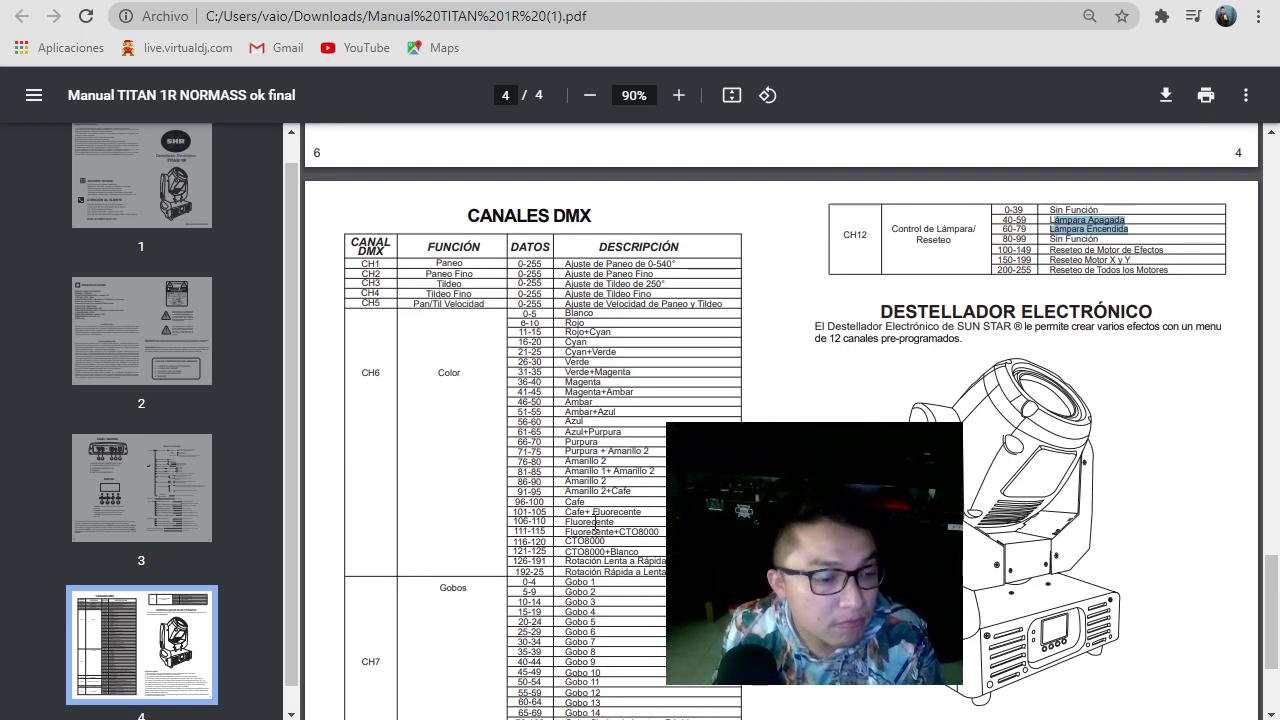
pyautogui.hotkey('alt', 'Tab')
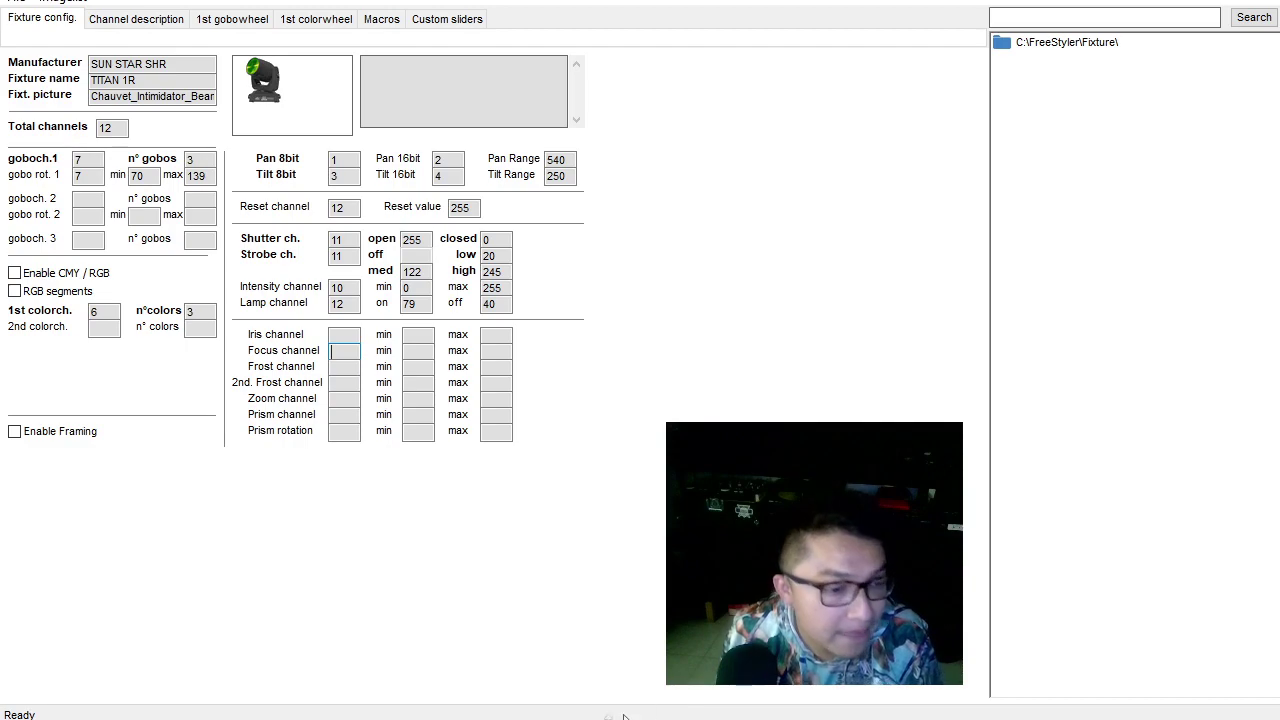
# Check the DMX channel table in the TITAN 1R PDF manual for focus and frost channels, returning to the fixture configuration.
pyautogui.hotkey('alt', 'Tab')
pyautogui.scroll(-1, 790, 420)
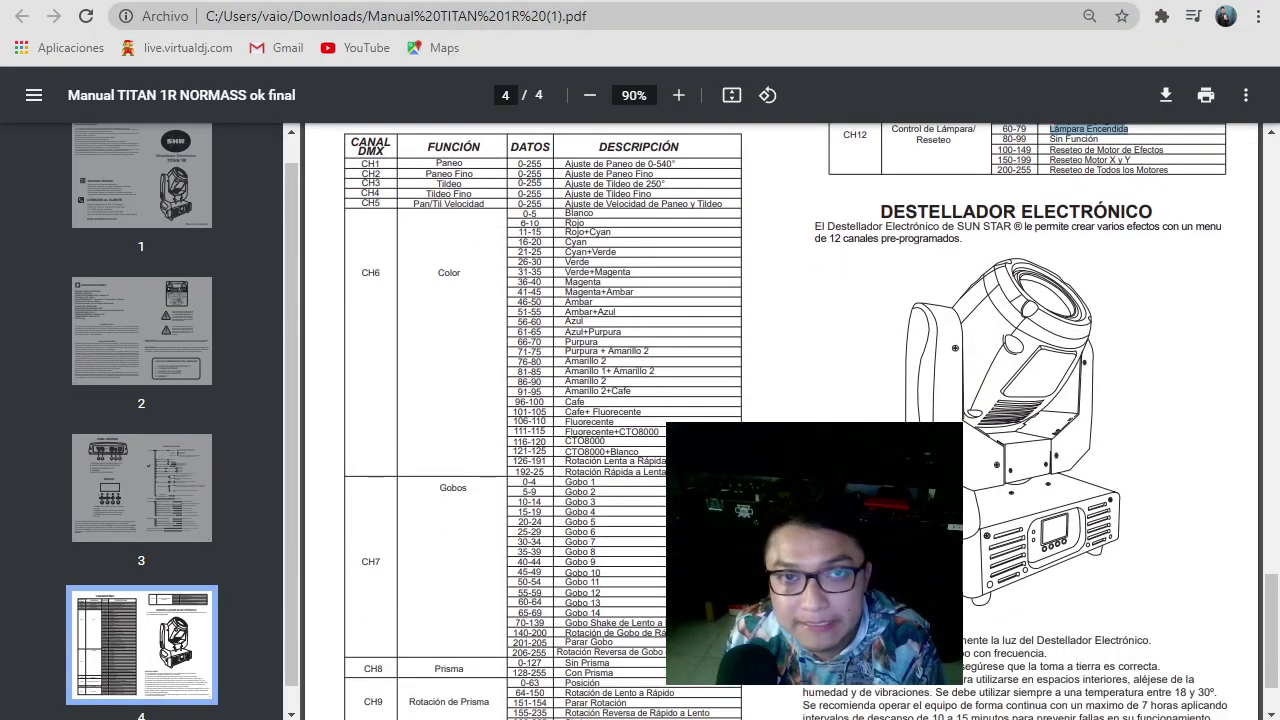
pyautogui.scroll(1, 790, 420)
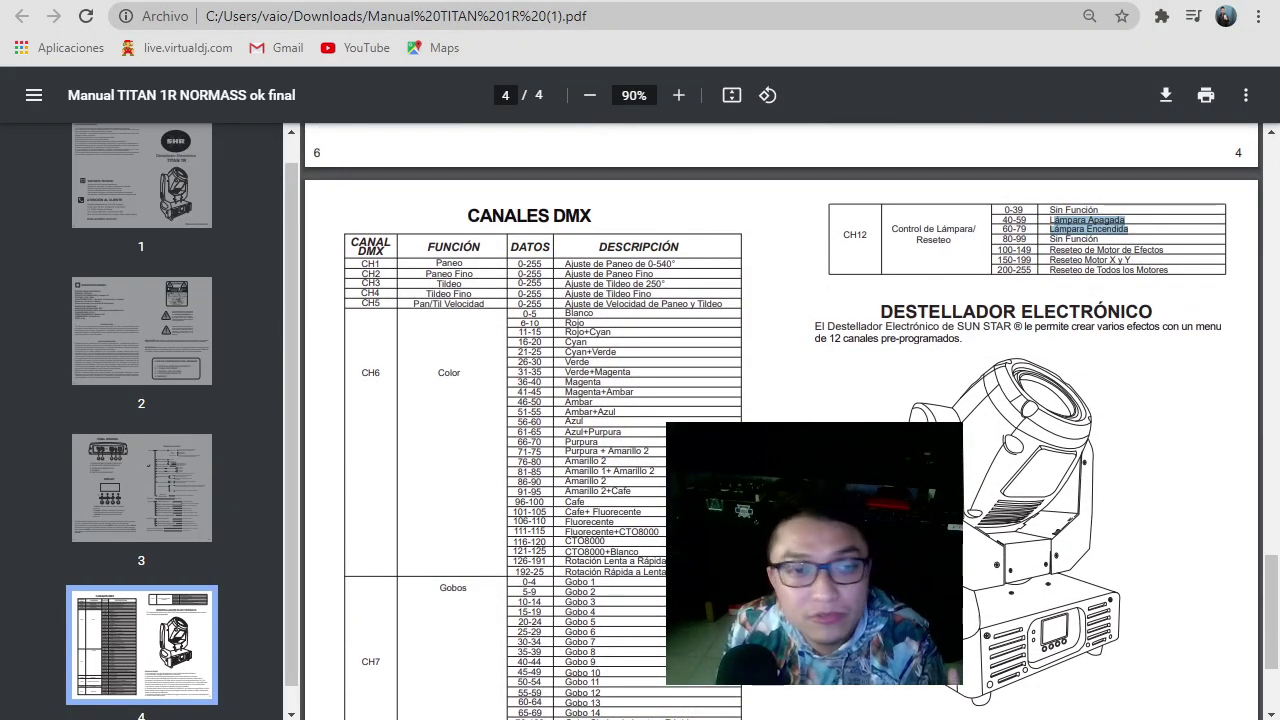
pyautogui.scroll(-2, 790, 420)
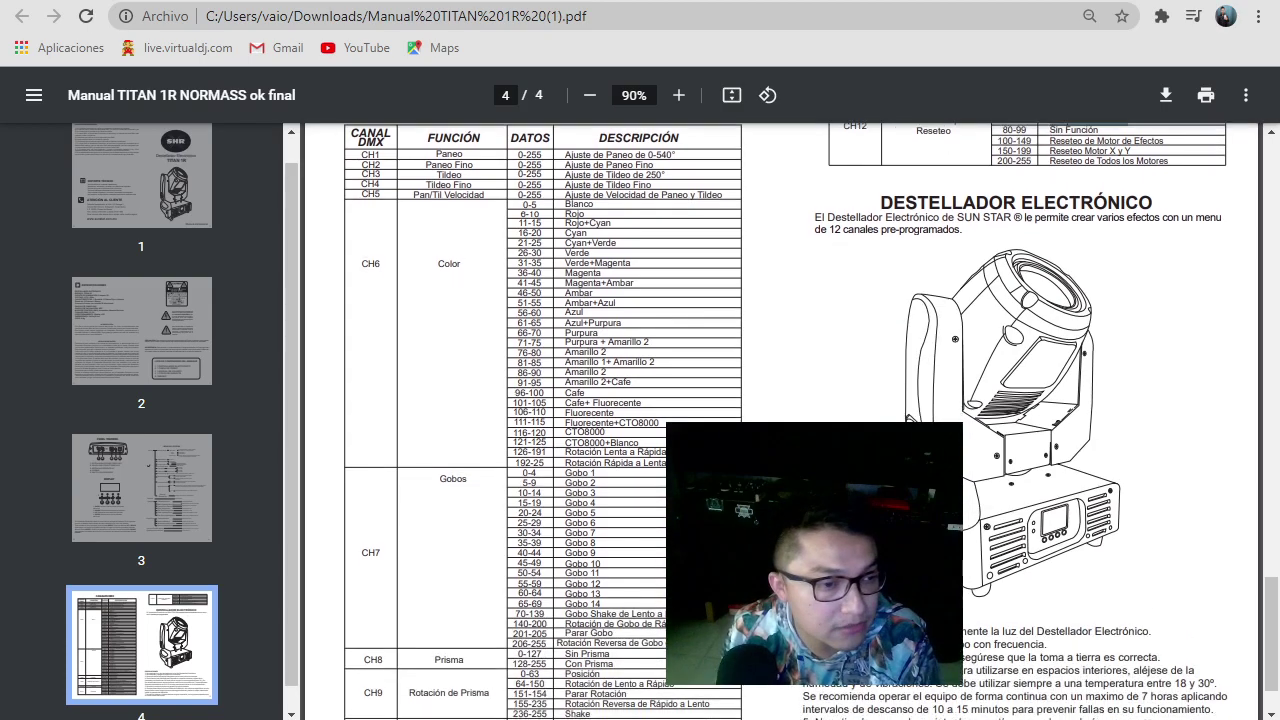
pyautogui.scroll(2, 790, 420)
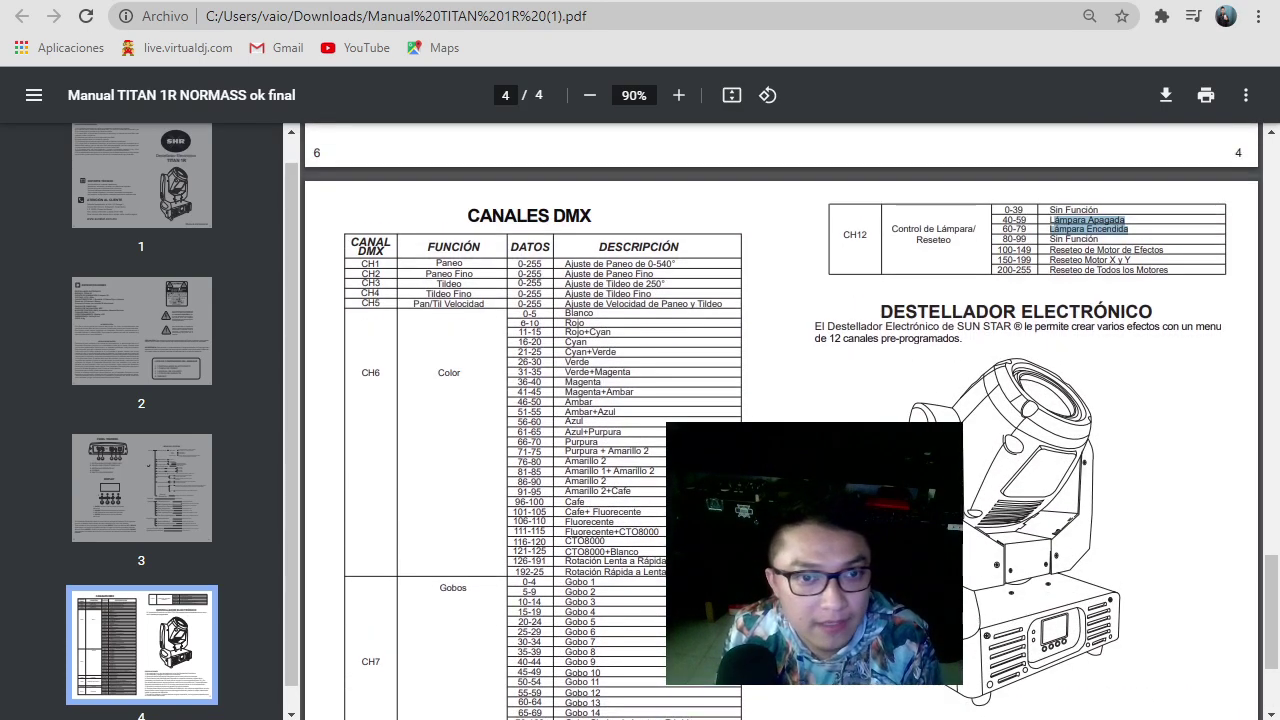
pyautogui.hotkey('alt', 'Tab')
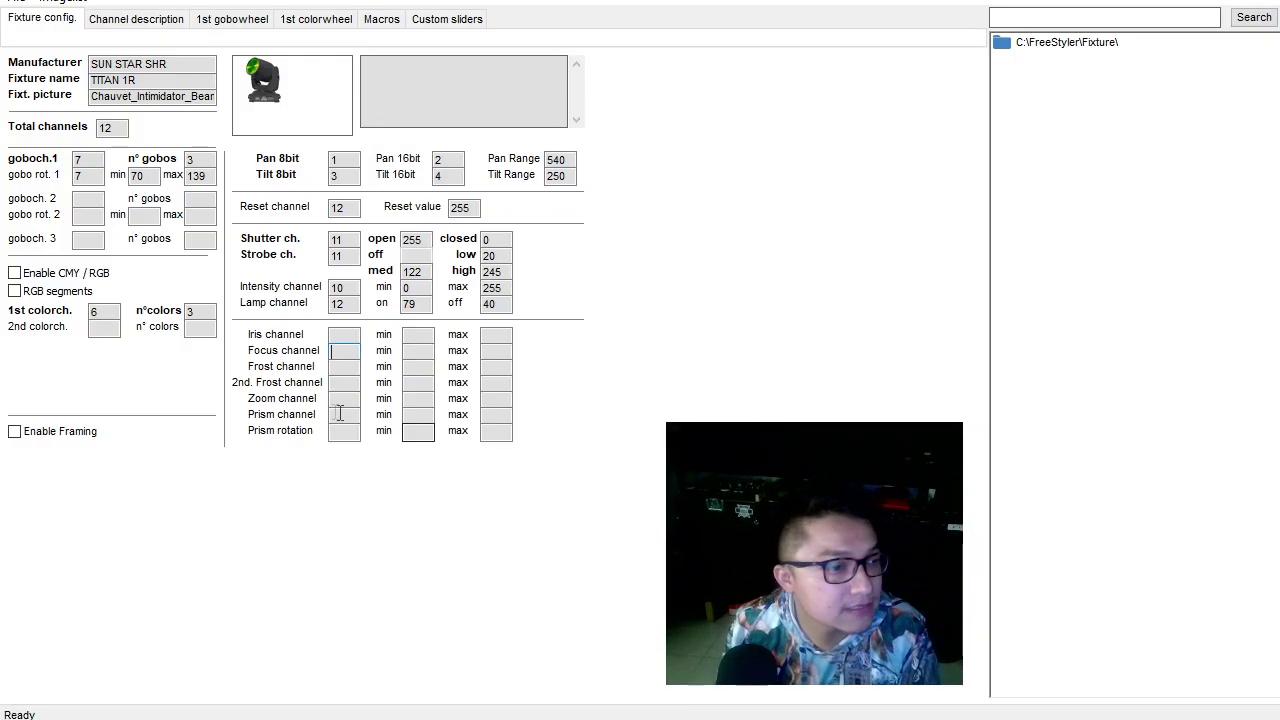
pyautogui.click(334, 350)
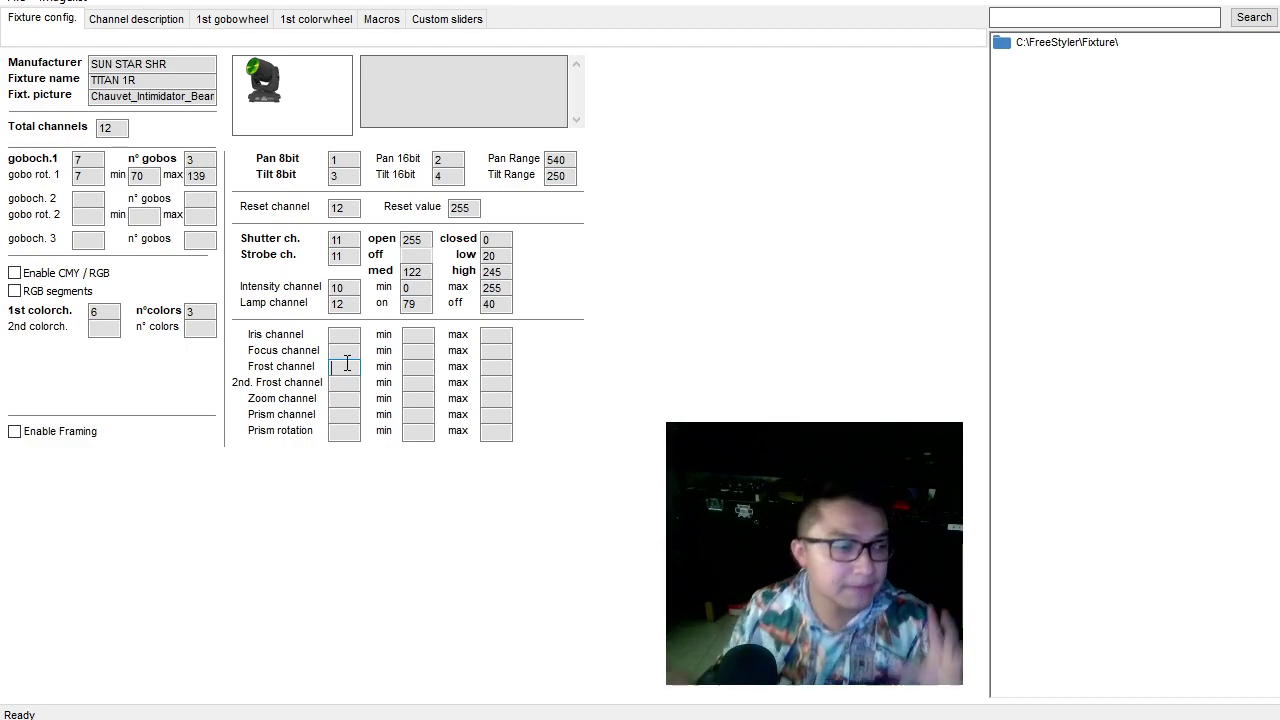
pyautogui.hotkey('alt', 'Tab')
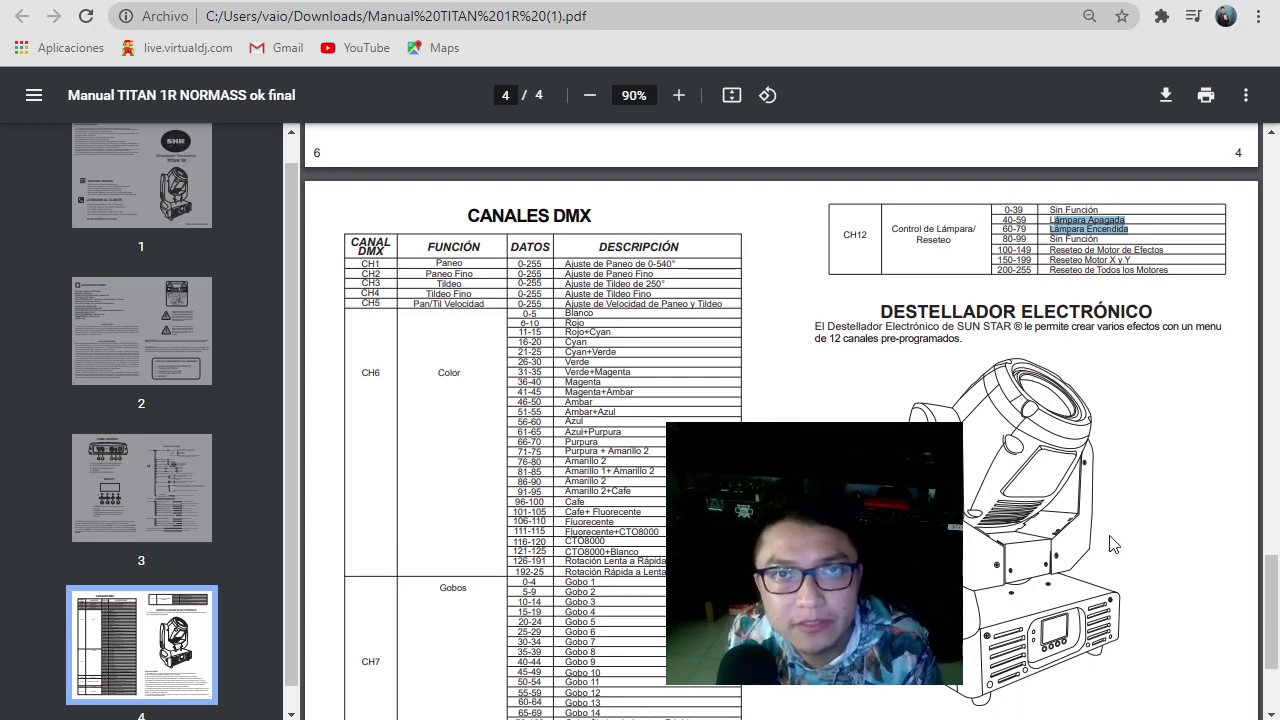
pyautogui.scroll(-2, 1114, 545)
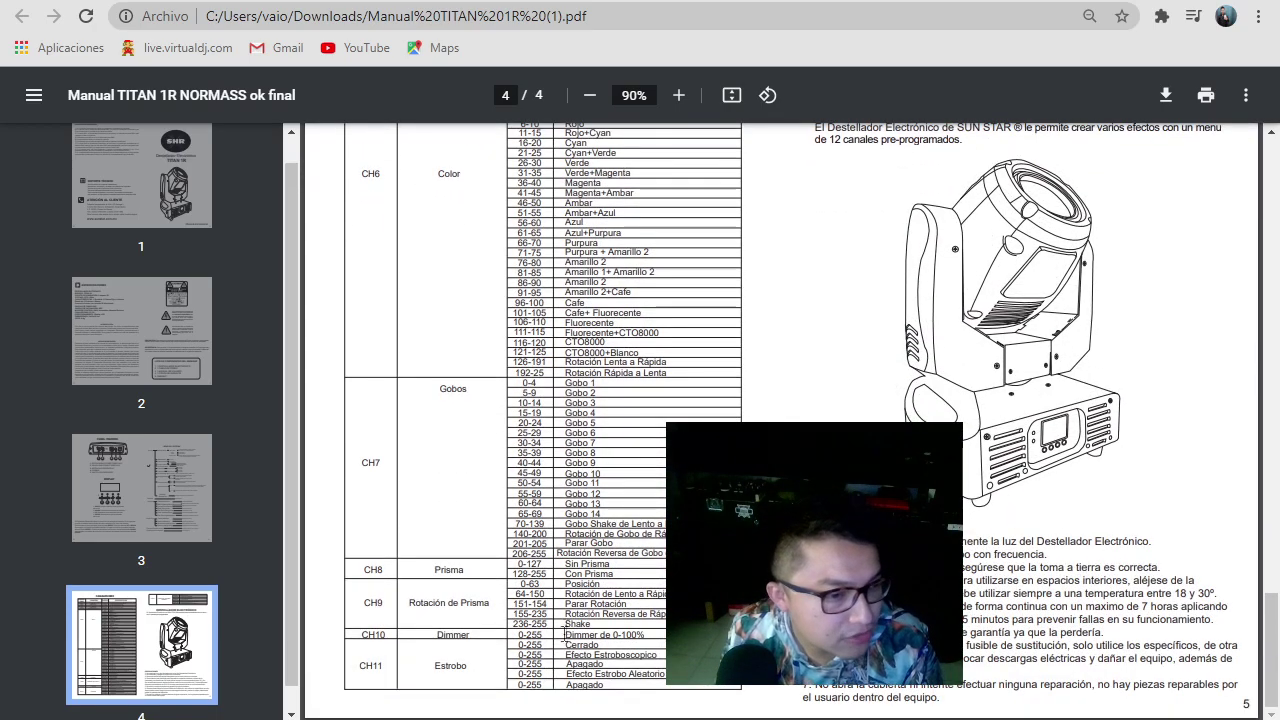
pyautogui.scroll(3, 562, 650)
pyautogui.scroll(-1, 562, 660)
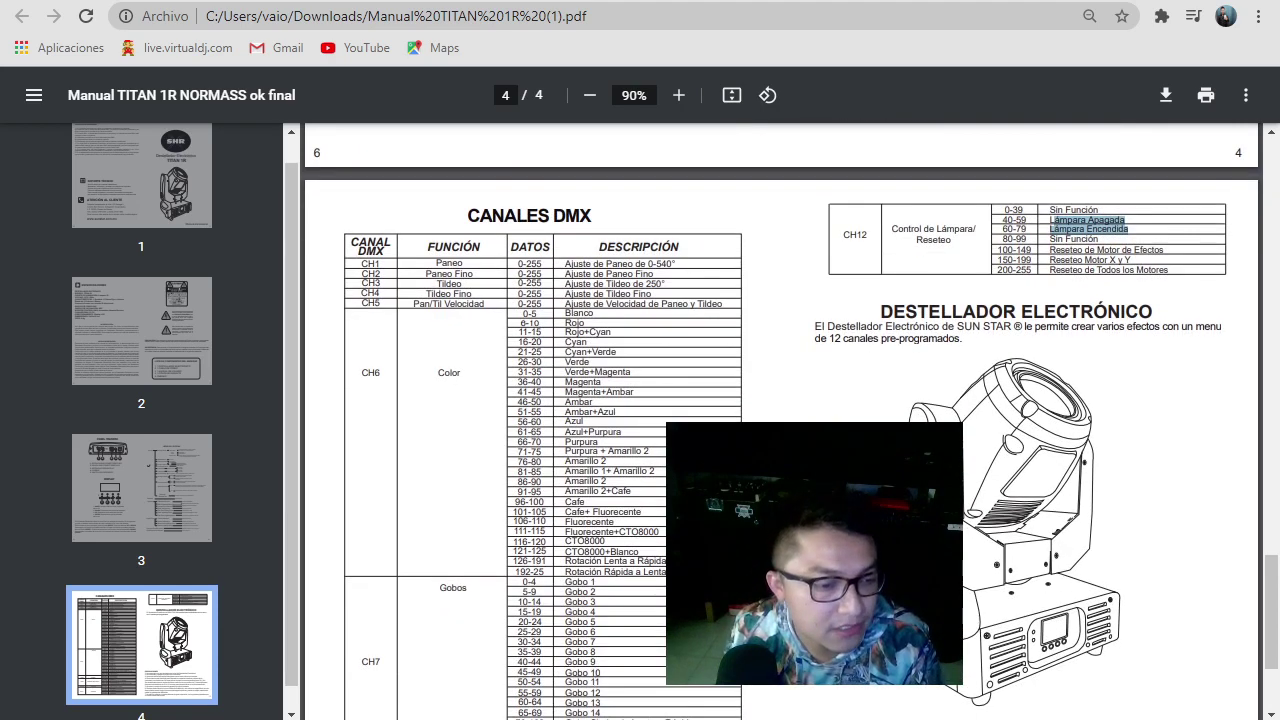
pyautogui.hotkey('alt', 'Tab')
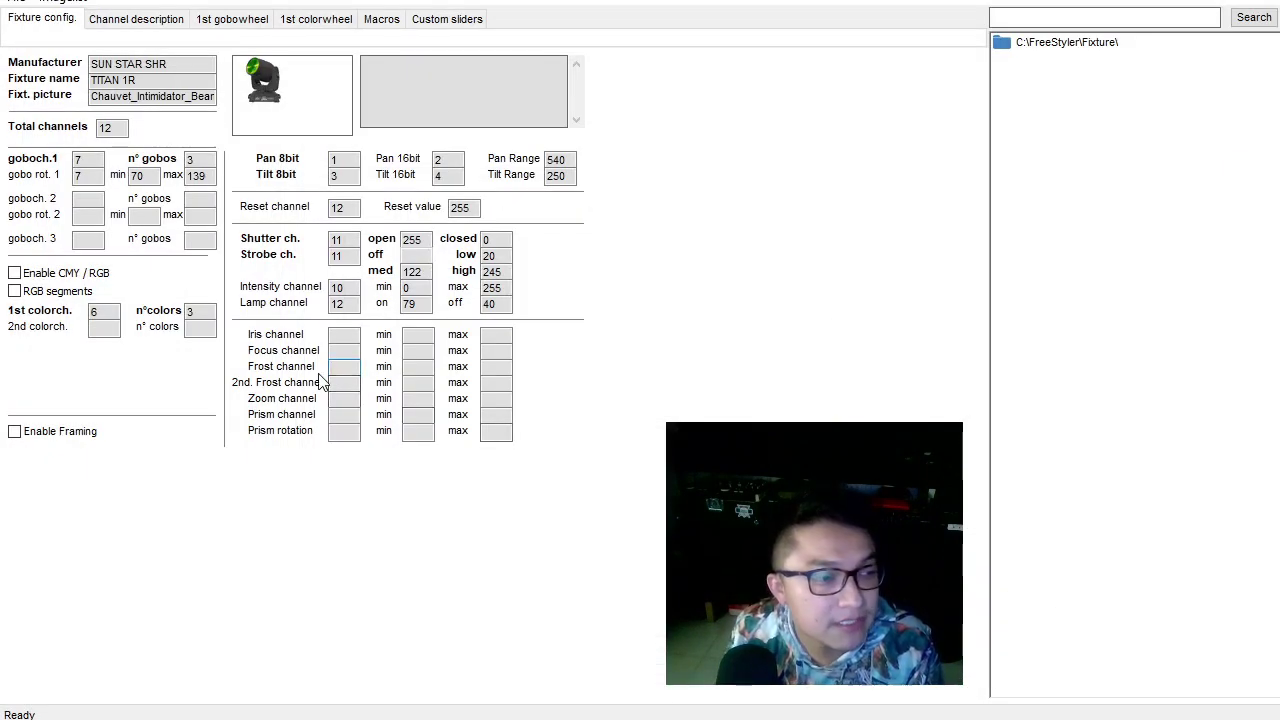
# Look up the prism channel in the PDF manual's DMX table and set the fixture's prism channel to 8.
pyautogui.click(332, 370)
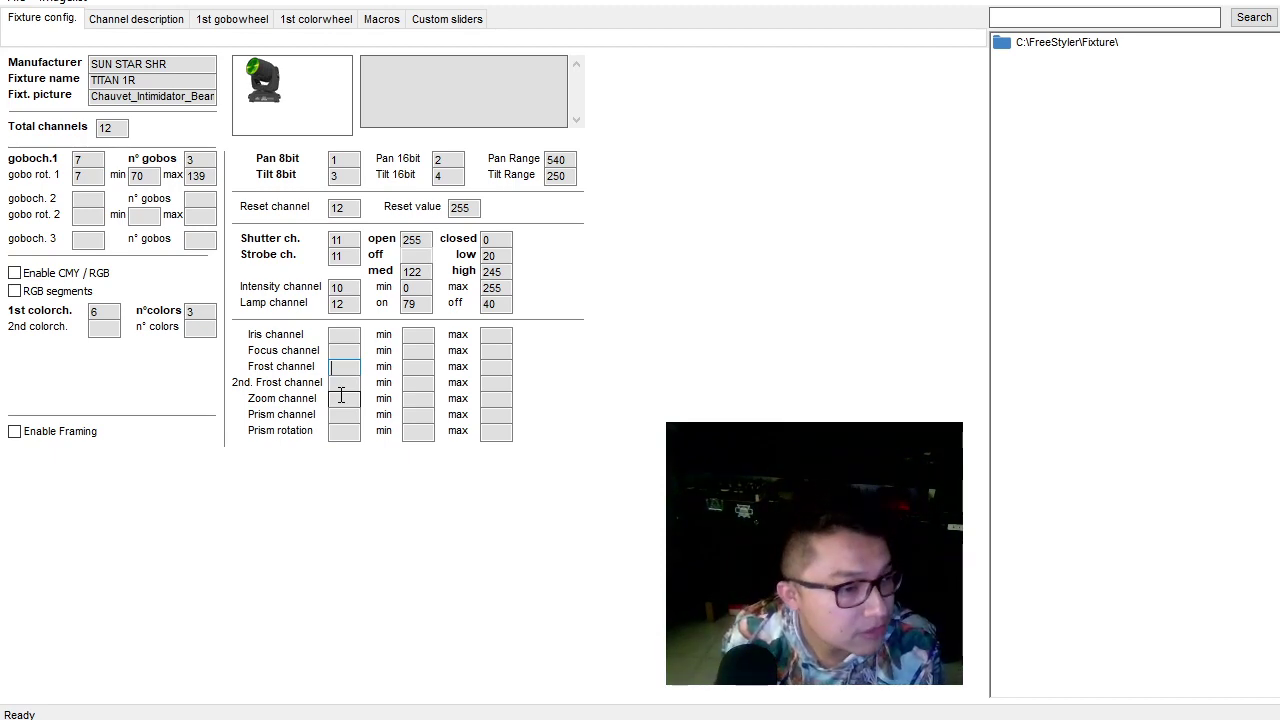
pyautogui.click(344, 383)
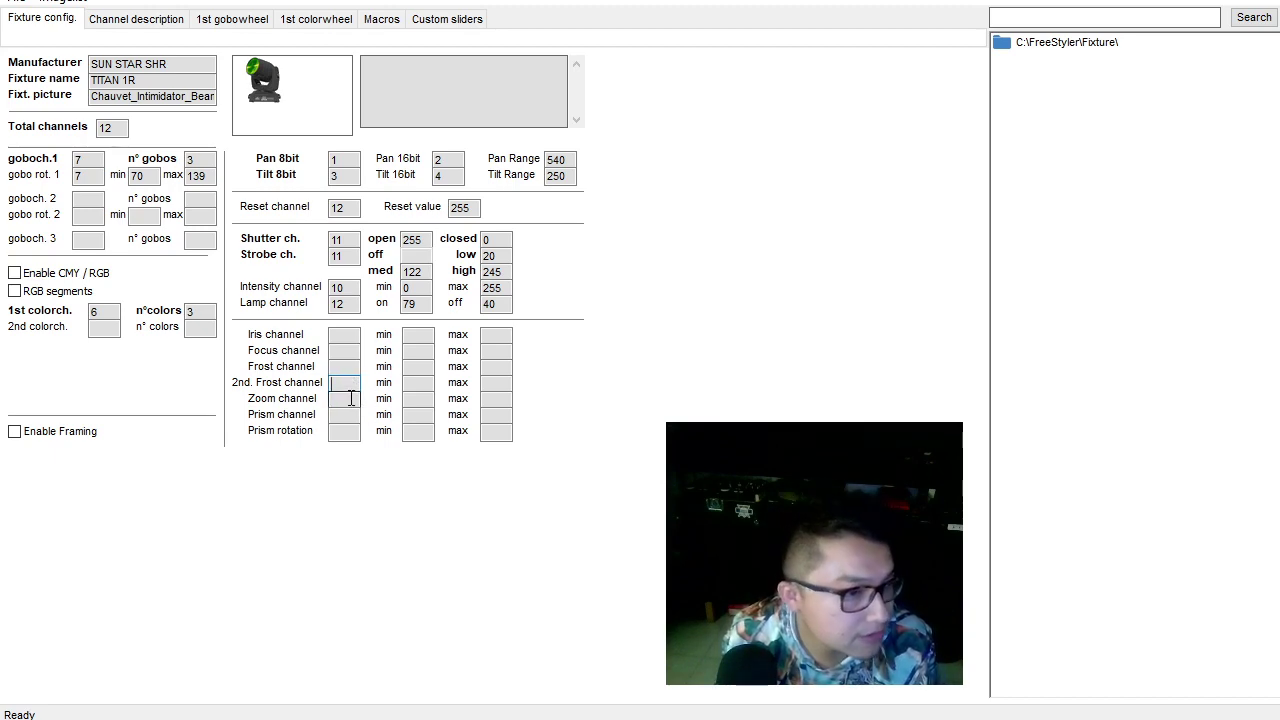
pyautogui.click(350, 398)
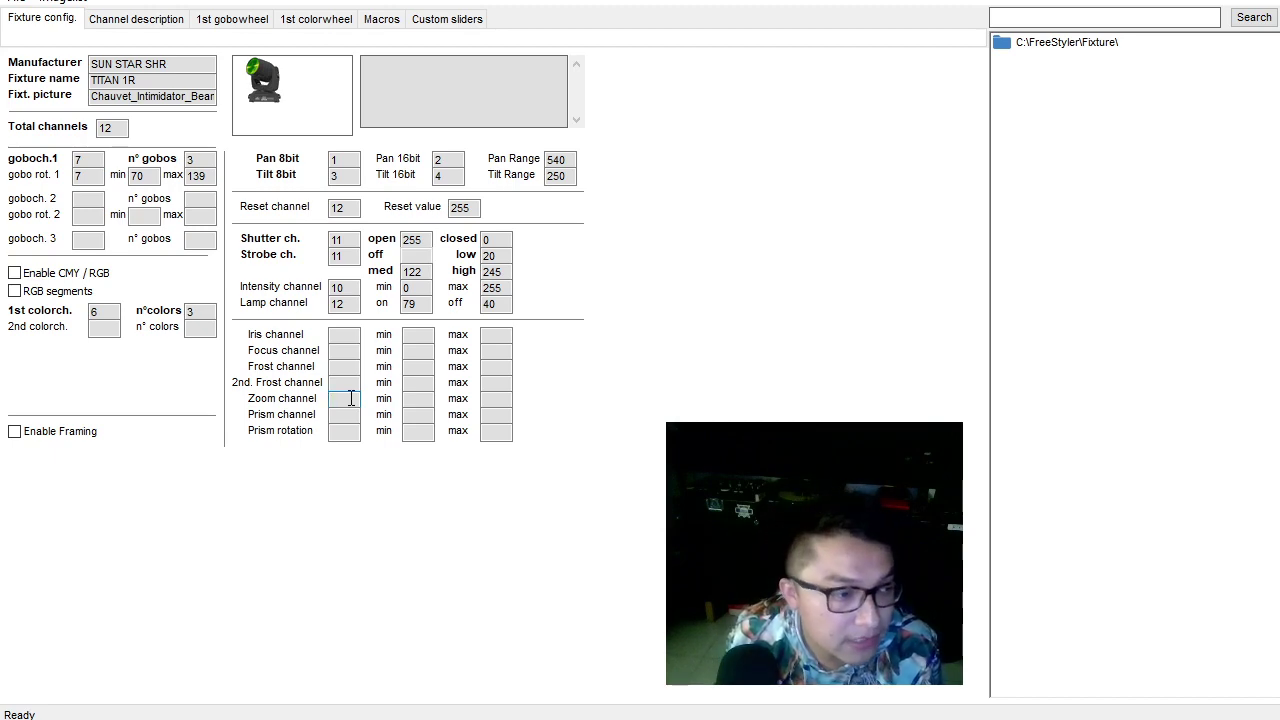
pyautogui.click(358, 414)
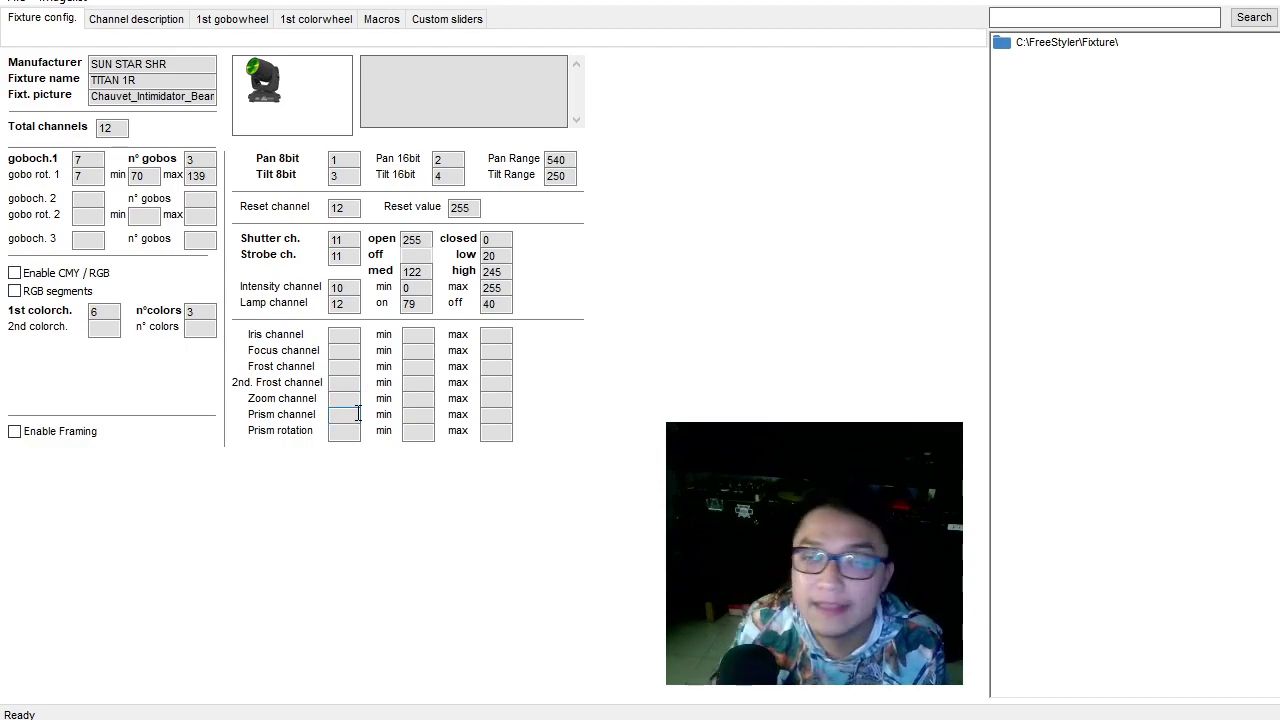
pyautogui.hotkey('alt', 'Tab')
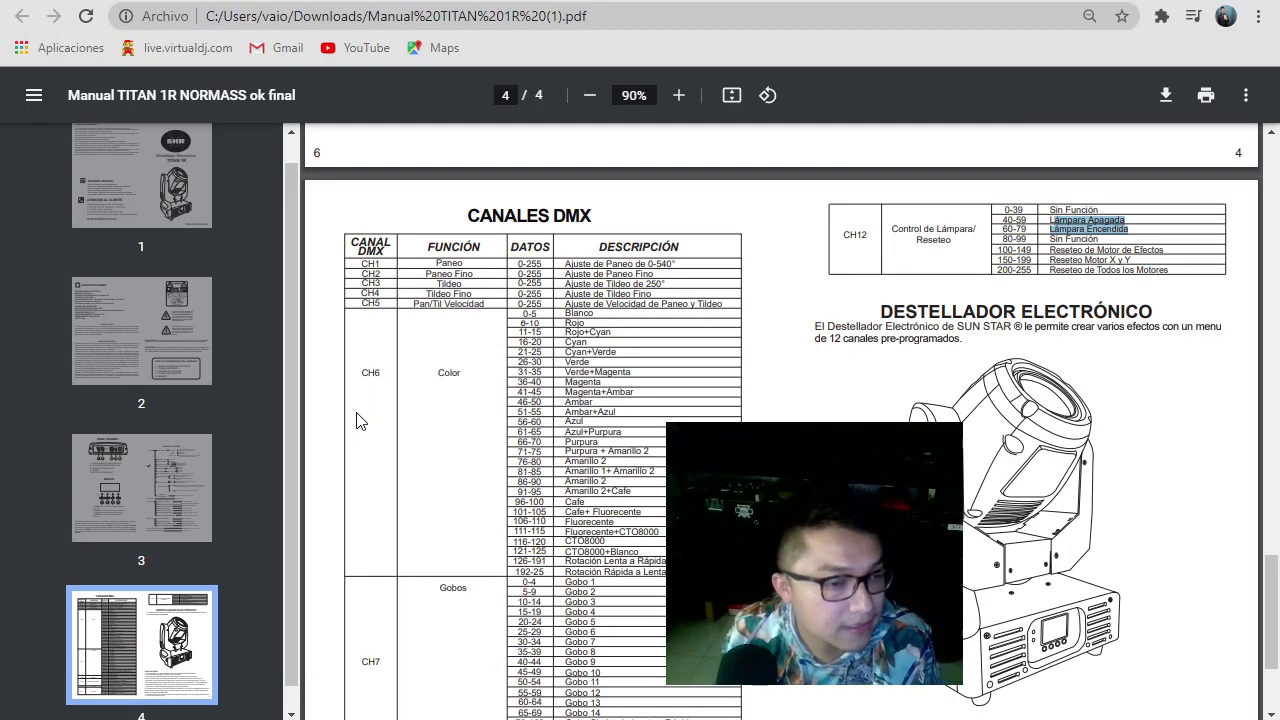
pyautogui.scroll(-2, 431, 421)
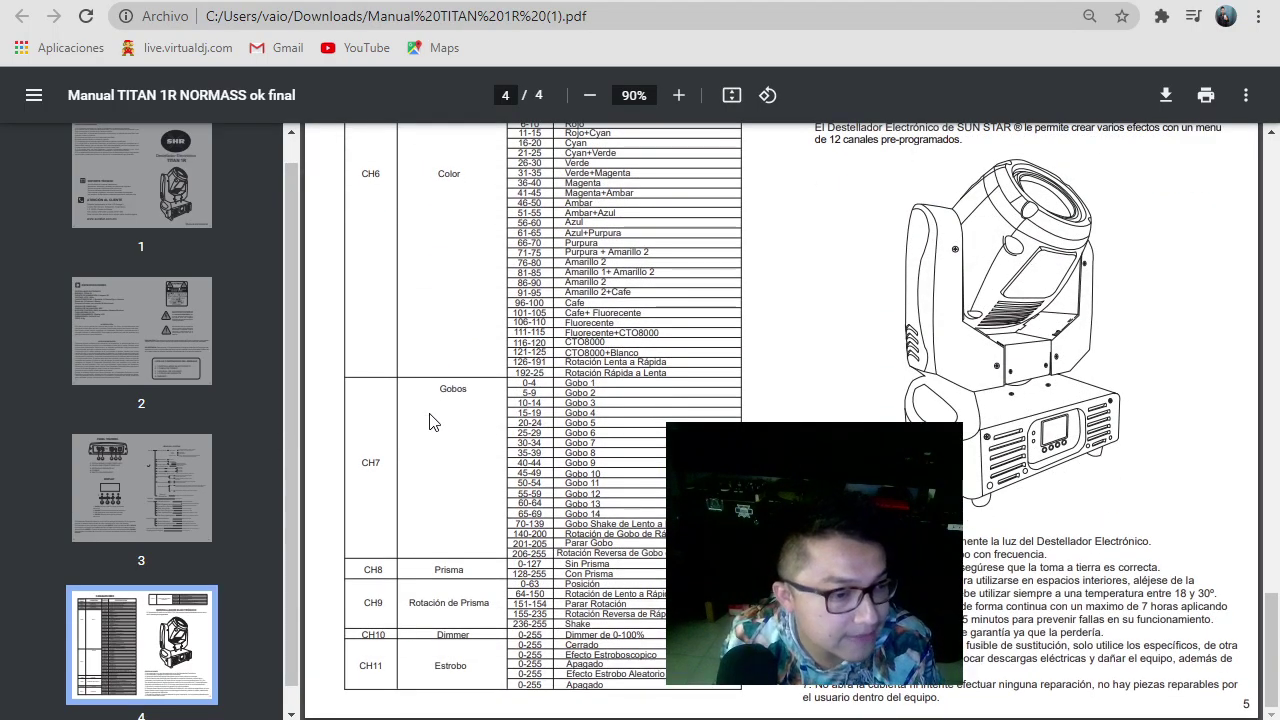
pyautogui.moveTo(464, 570); pyautogui.dragTo(428, 569)
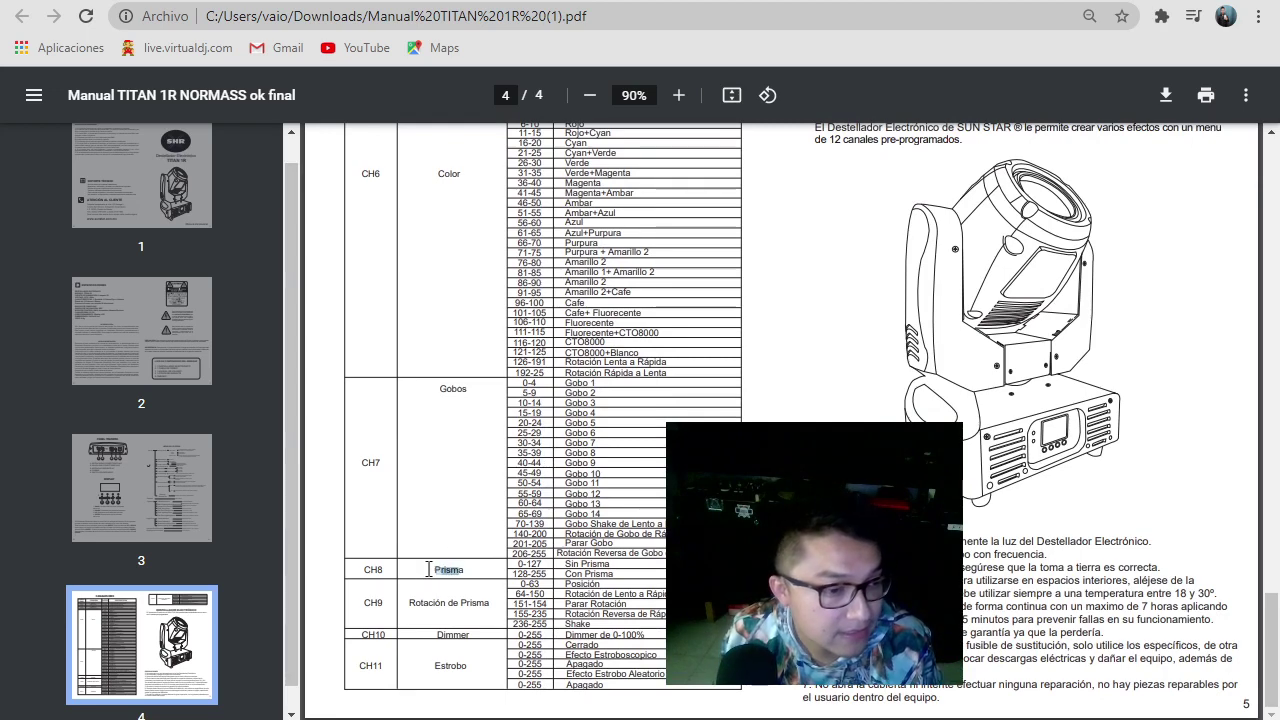
pyautogui.hotkey('alt', 'Tab')
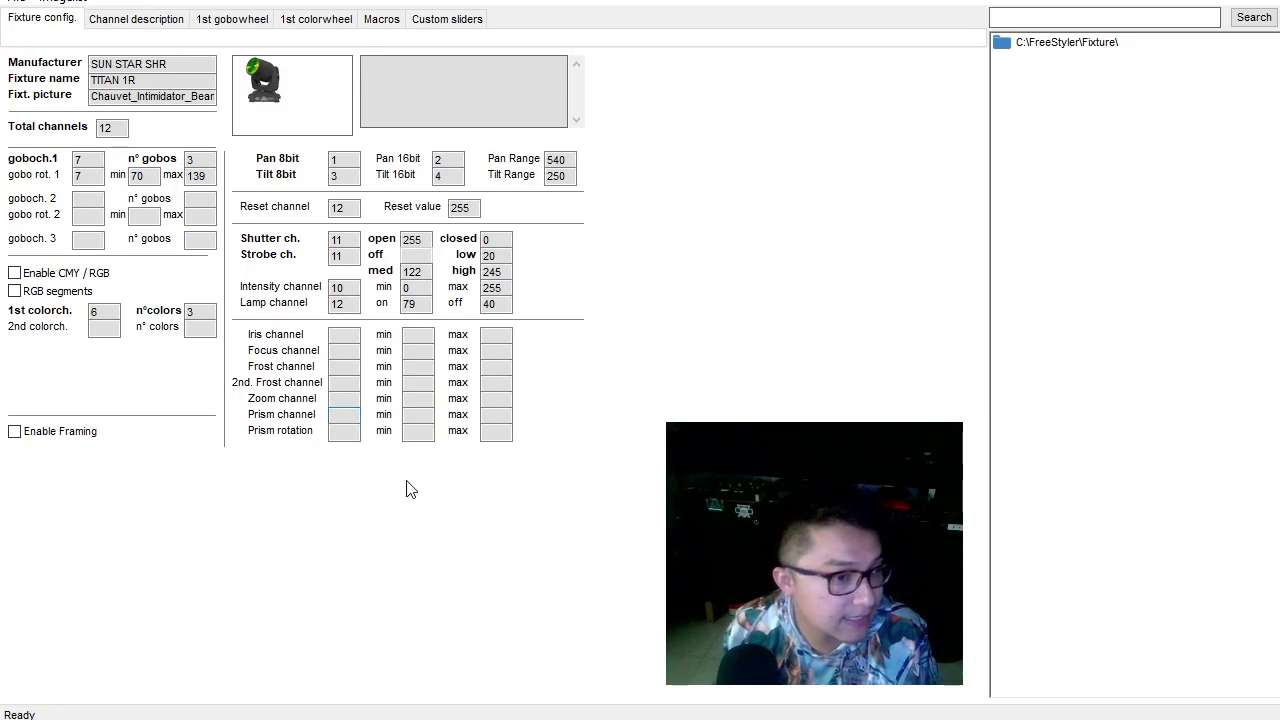
pyautogui.write('8')
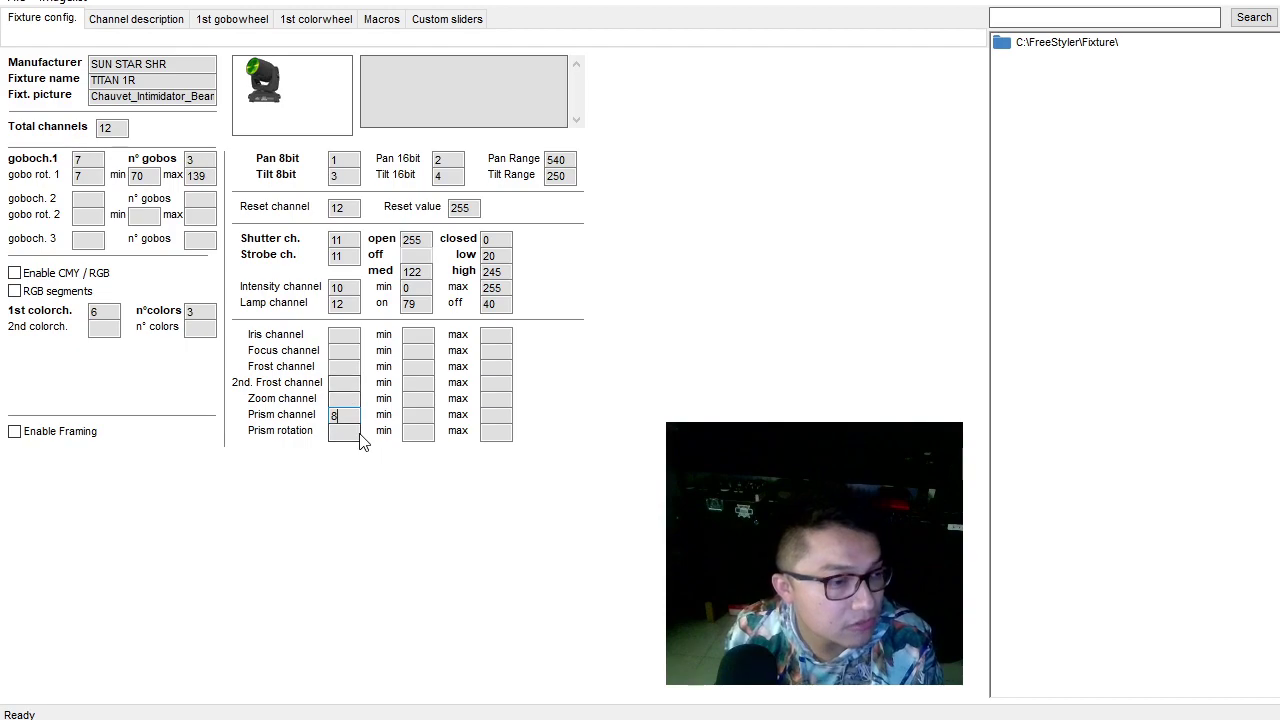
# Look up prism rotation in the manual's DMX table and set the fixture's prism rotation channel to 9.
pyautogui.hotkey('alt', 'Tab')
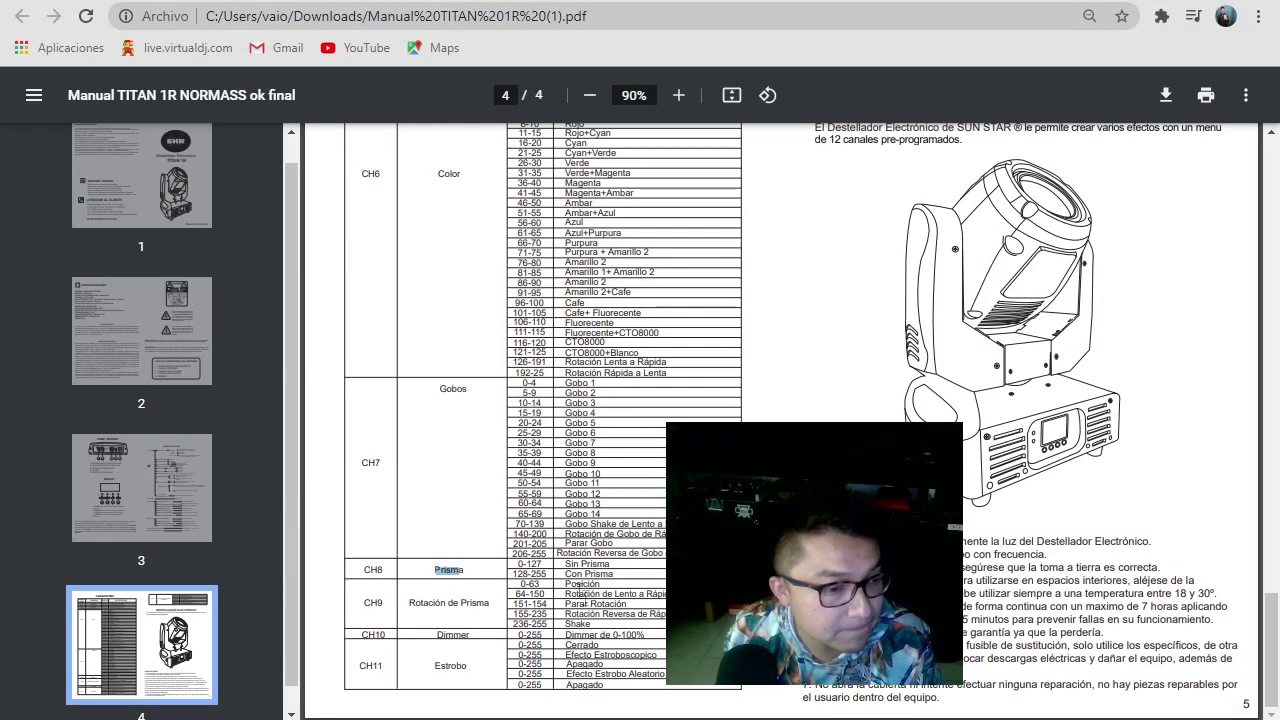
pyautogui.hotkey('alt', 'Tab')
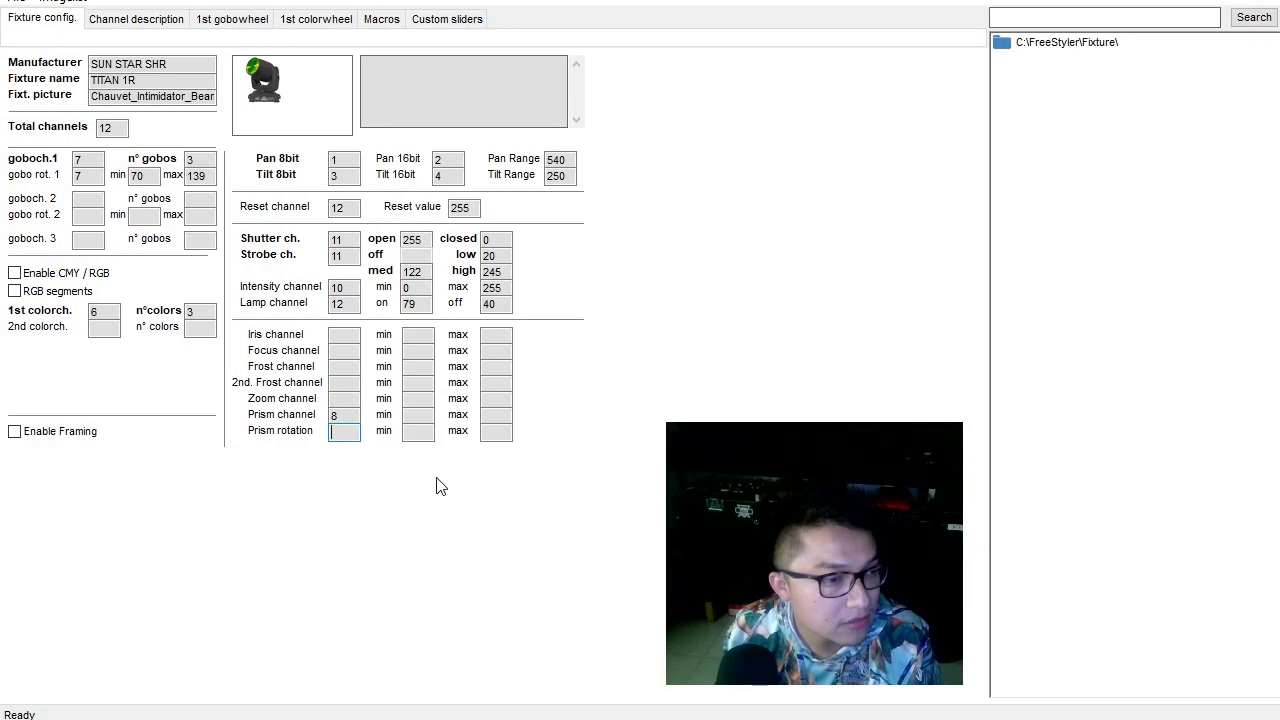
pyautogui.write('9')
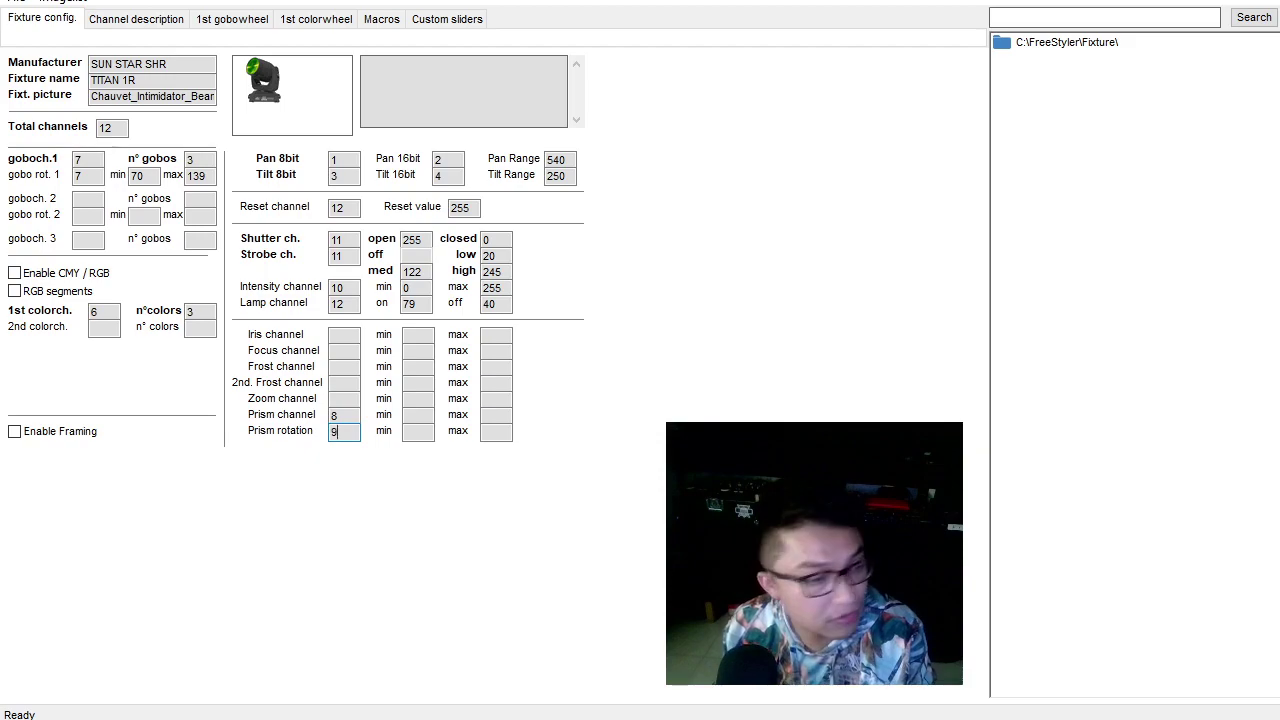
# Check the CH8 prism data values in the manual and set the prism channel's minimum to 0 and maximum to 255.
pyautogui.click(427, 414)
pyautogui.hotkey('alt', 'Tab')
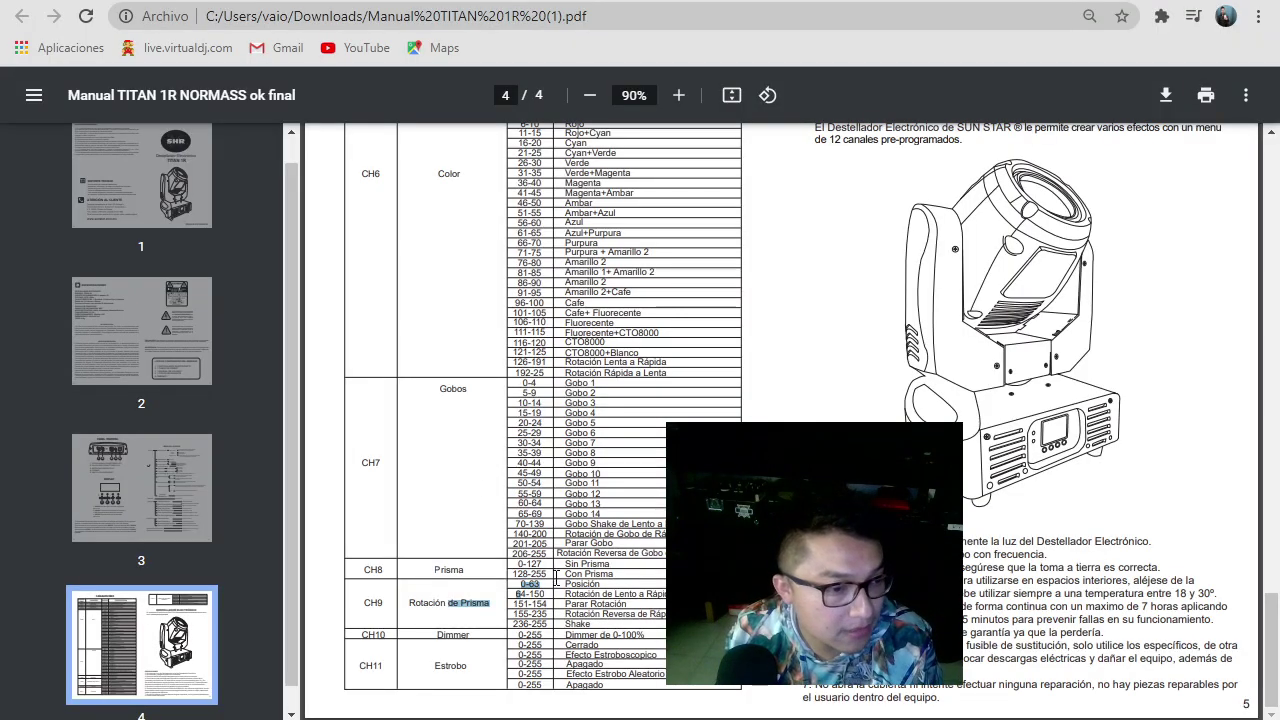
pyautogui.moveTo(566, 568); pyautogui.dragTo(540, 575)
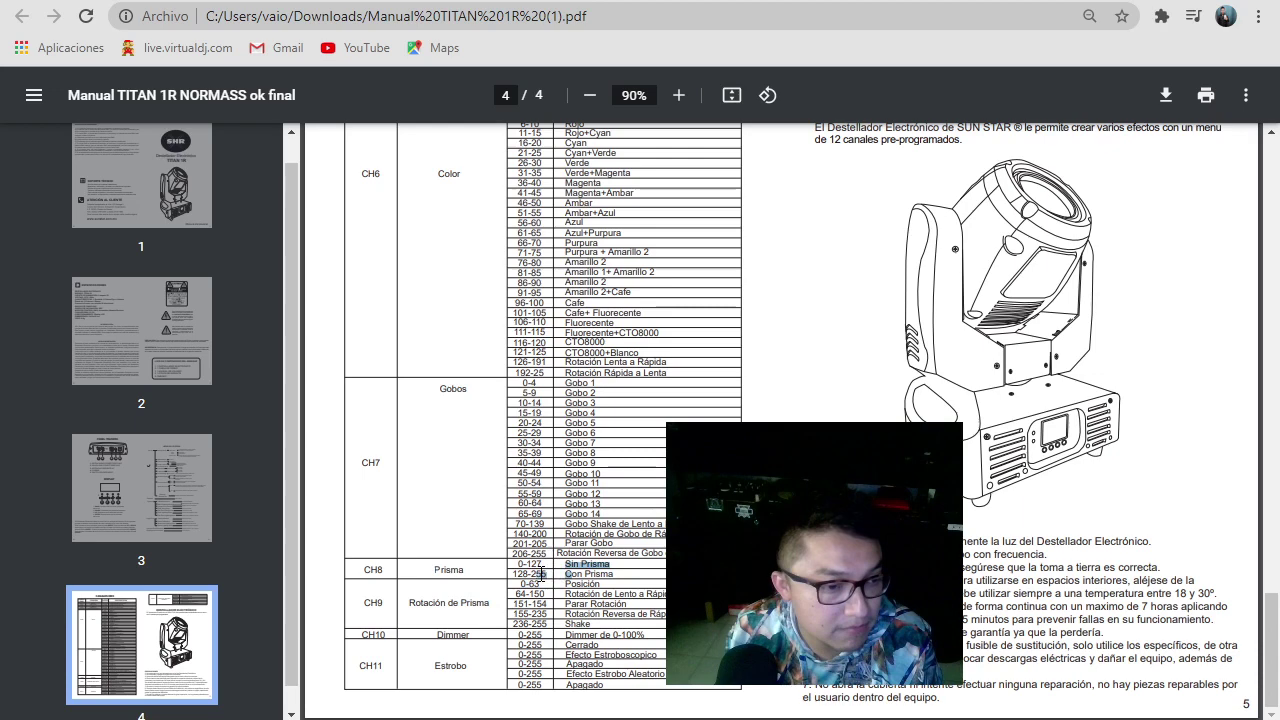
pyautogui.hotkey('alt', 'Tab')
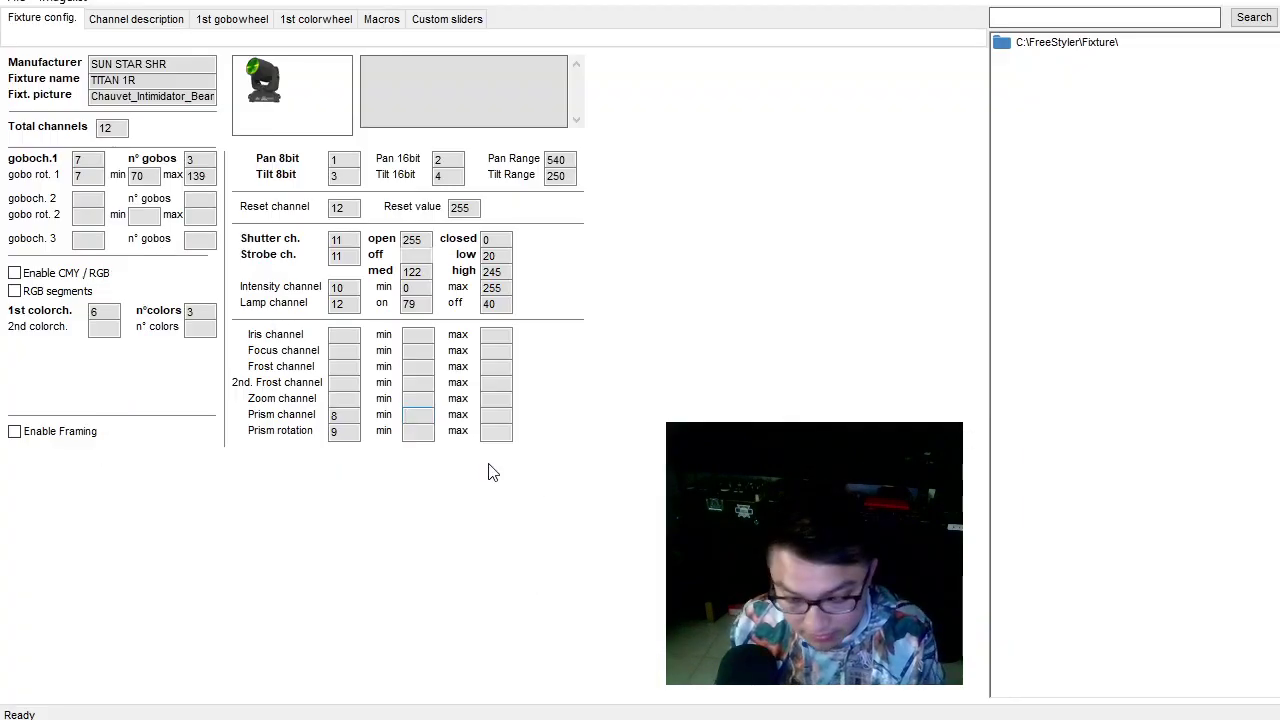
pyautogui.write('0')
pyautogui.click(496, 414)
pyautogui.write('2')
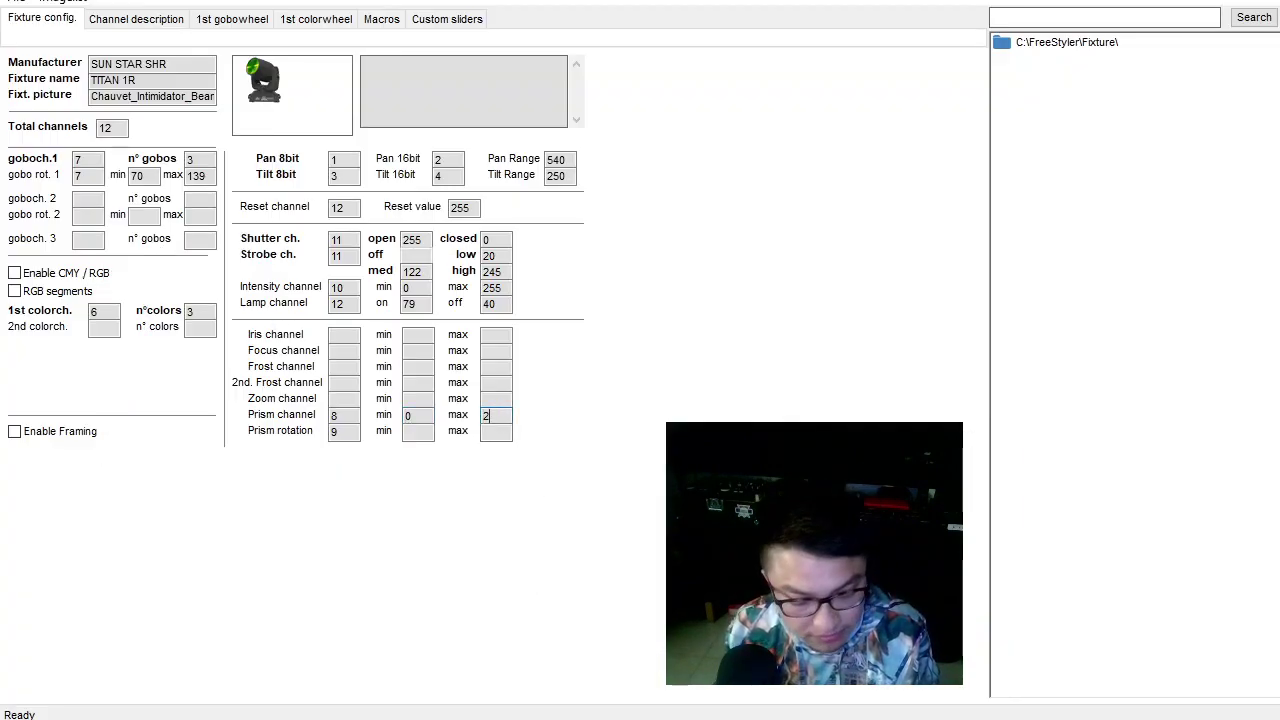
pyautogui.write('55')
# Set the prism rotation's minimum to 0 and maximum to 255.
pyautogui.click(420, 432)
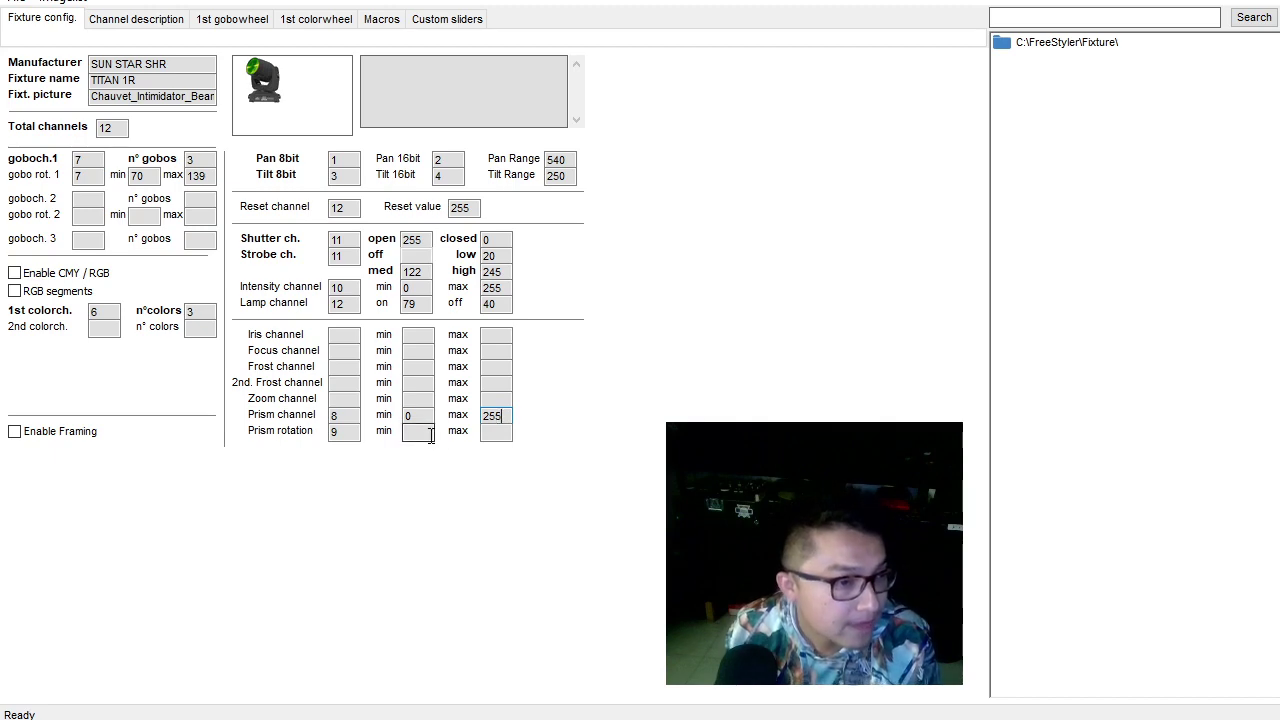
pyautogui.write('0')
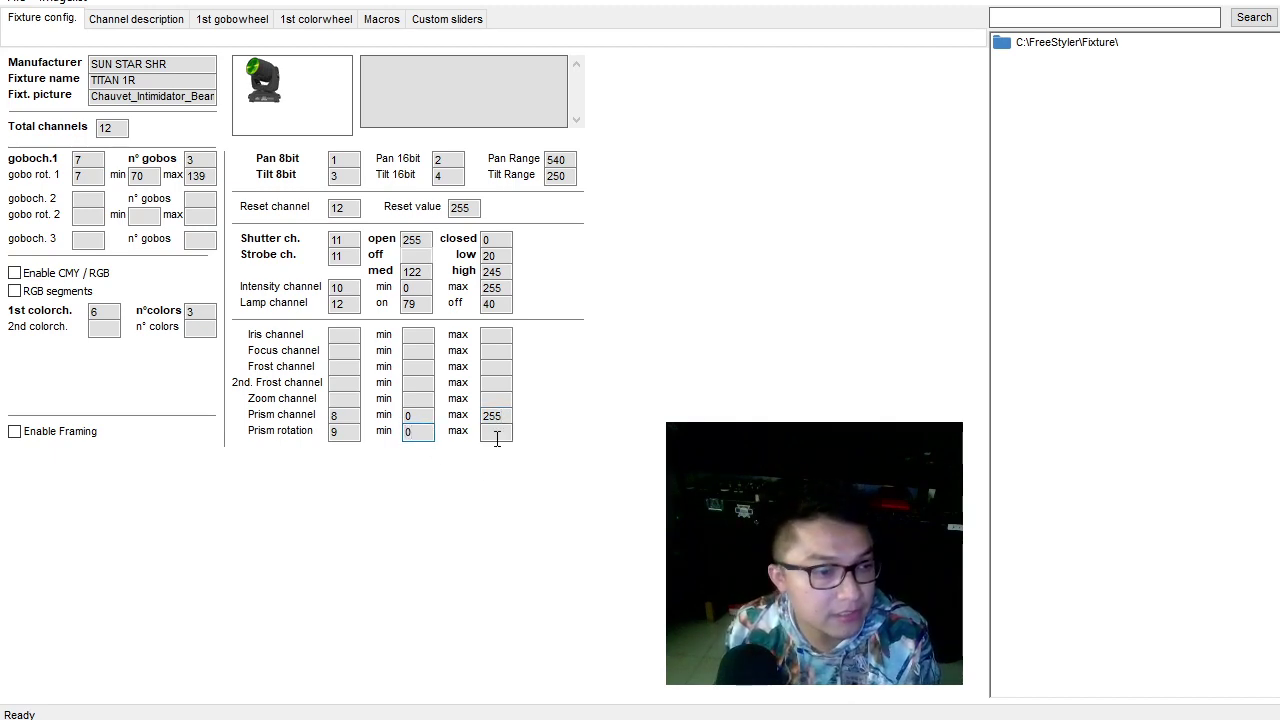
pyautogui.write('255')
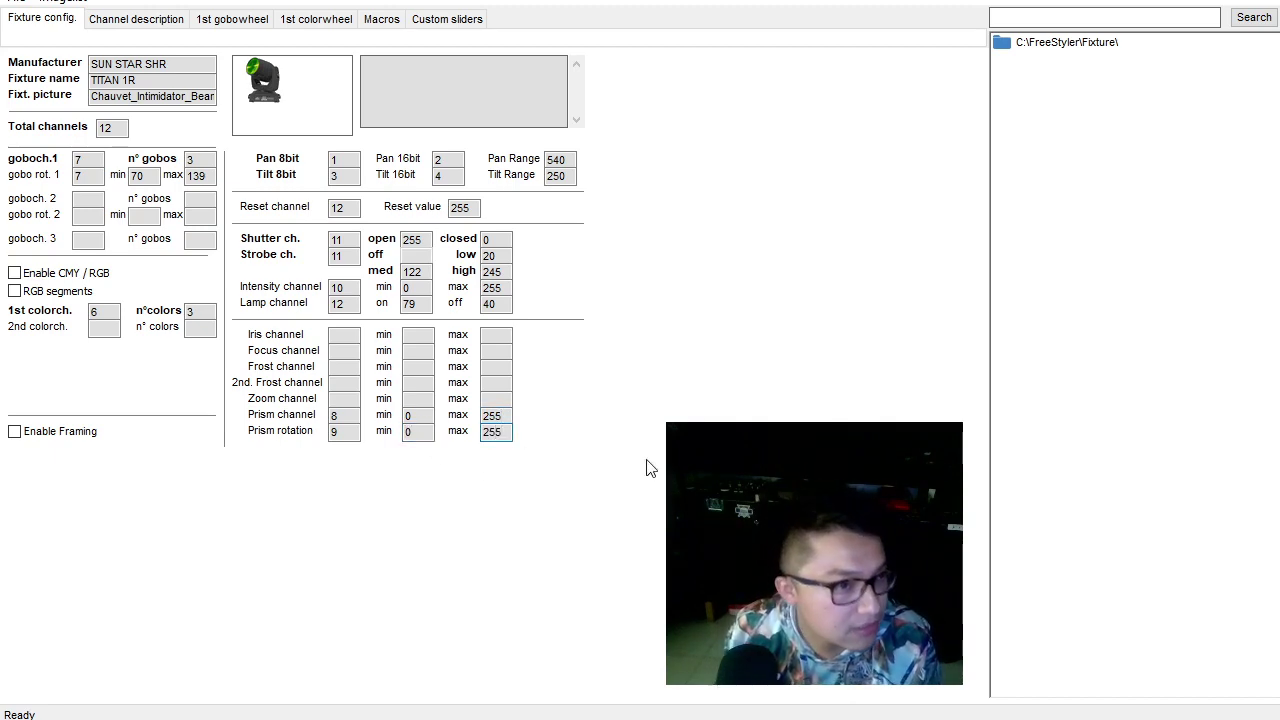
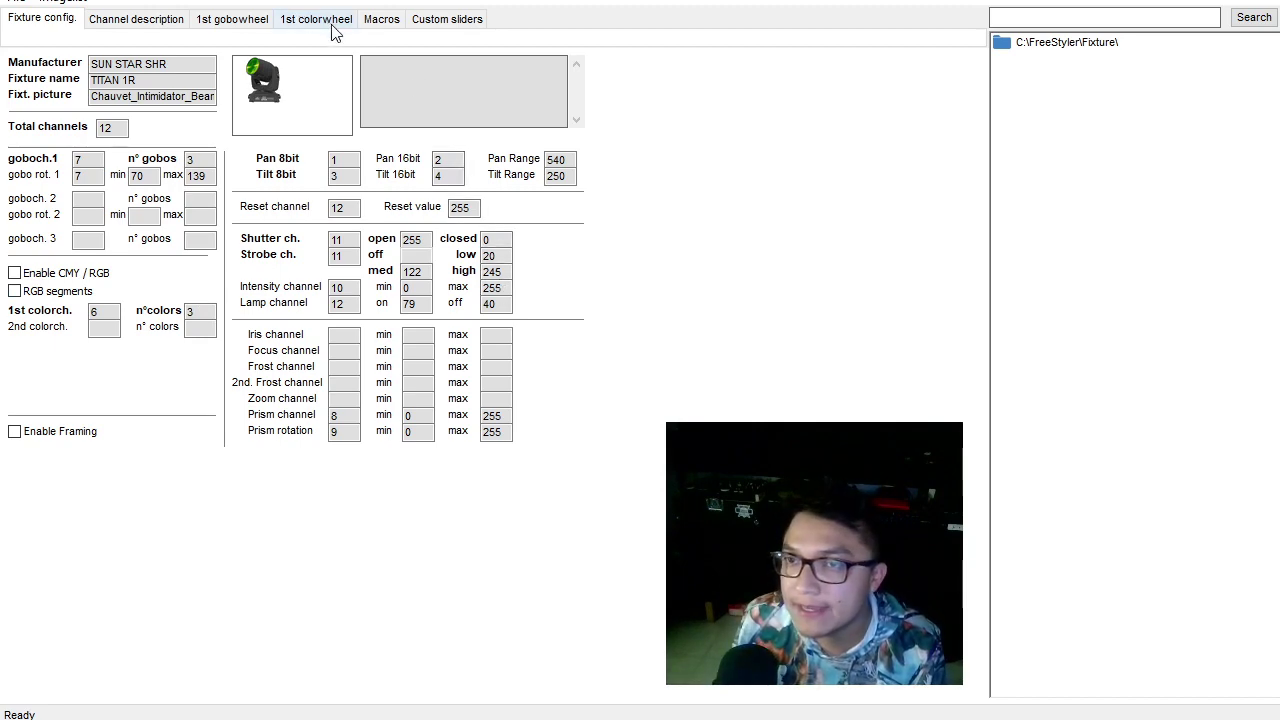
# Compare the channel descriptions with the fixture configuration and examine the default values of the pan and tilt channels.
pyautogui.click(107, 22)
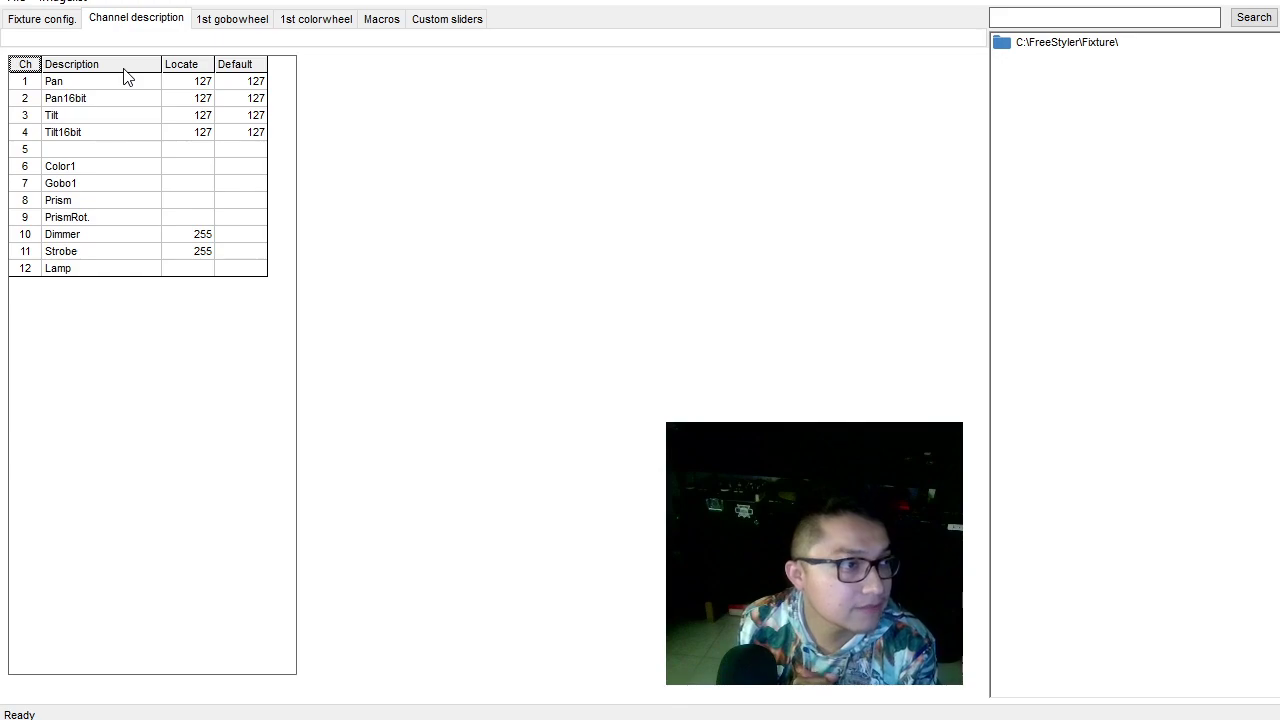
pyautogui.click(27, 20)
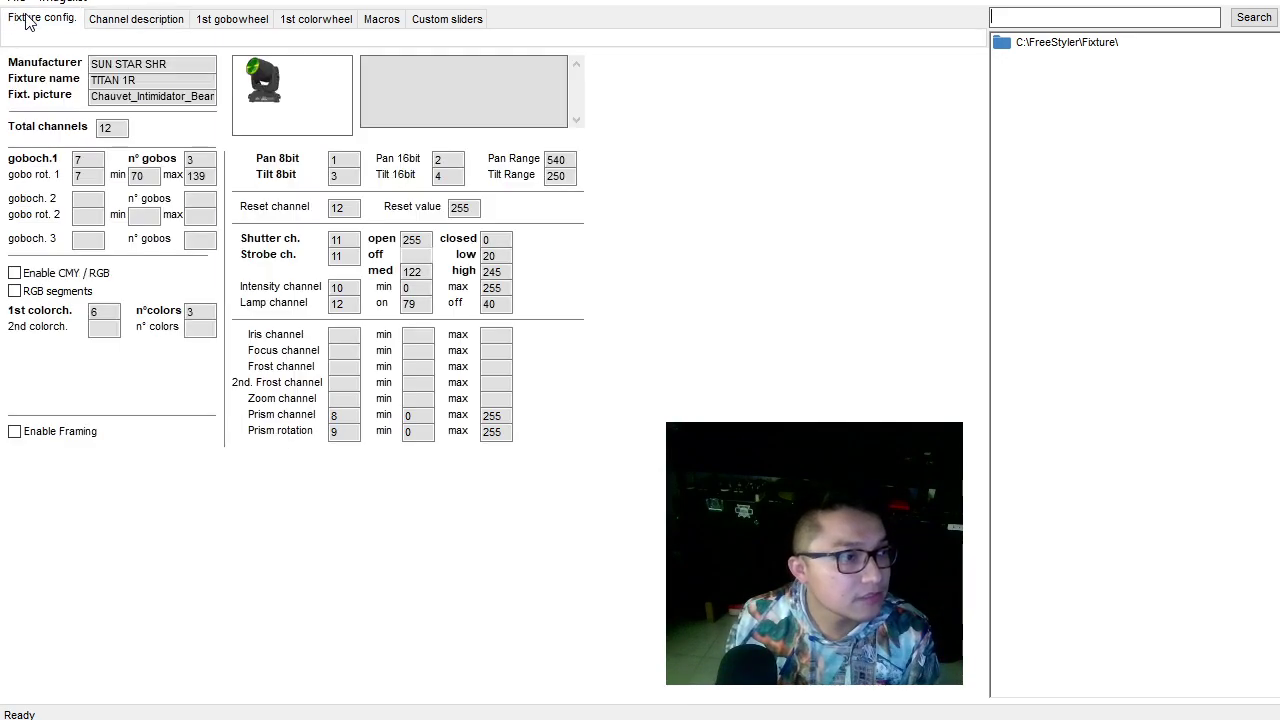
pyautogui.click(112, 20)
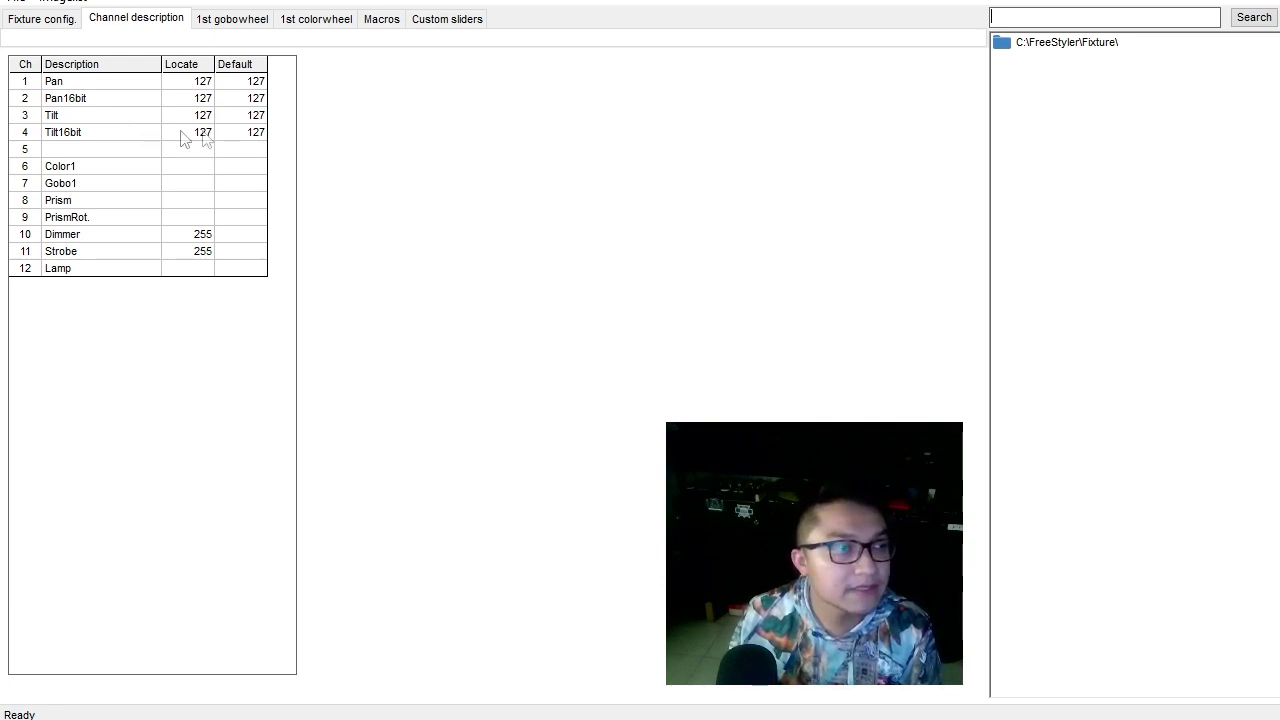
pyautogui.click(254, 97)
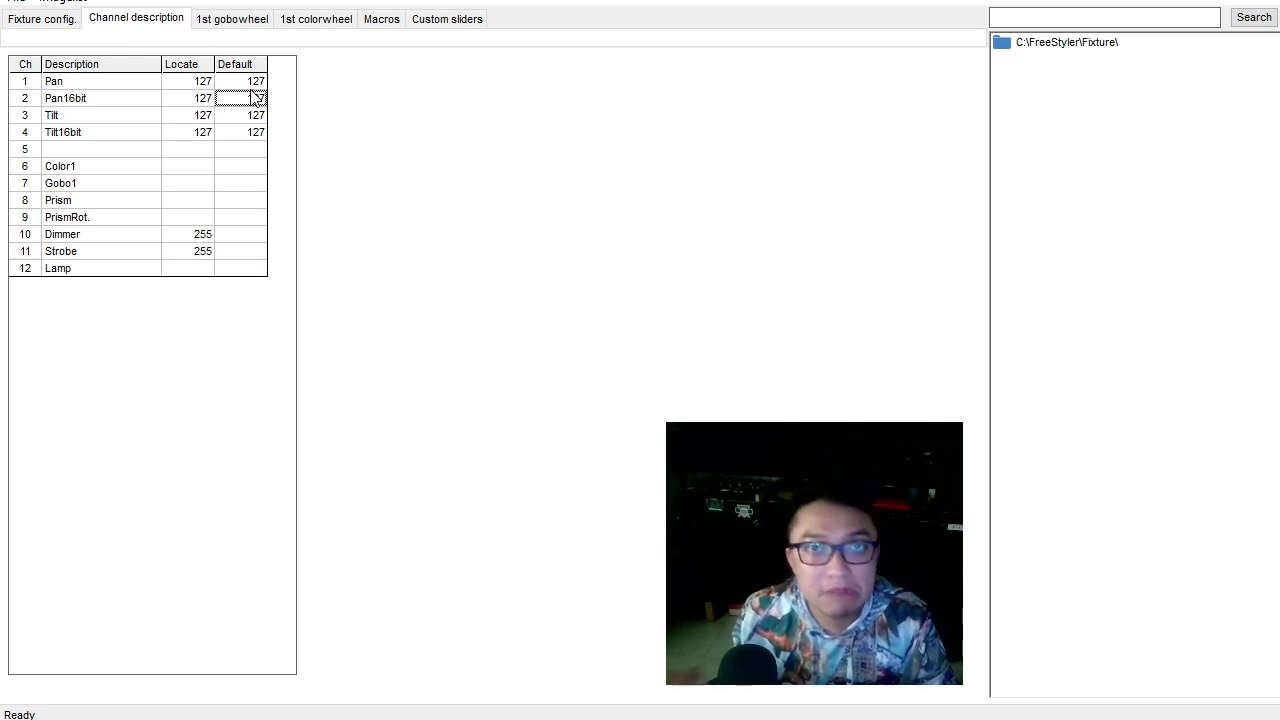
pyautogui.click(264, 115)
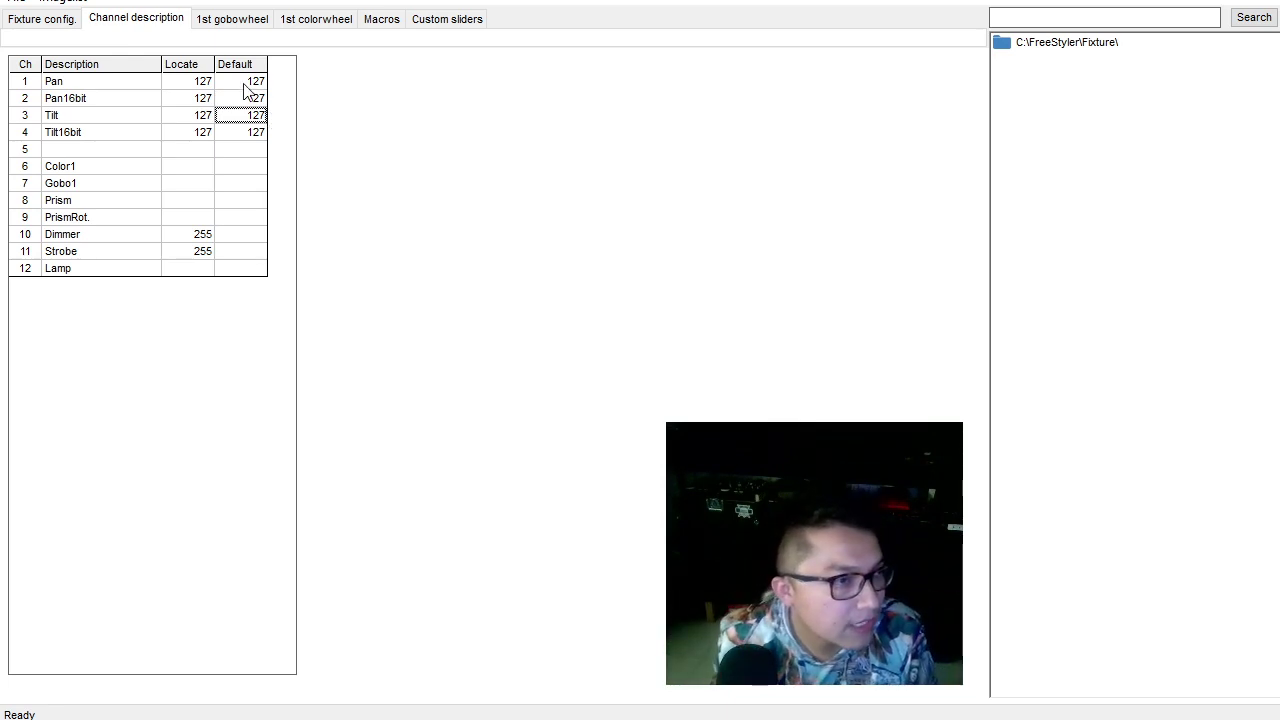
# Switch to the PDF manual and look up the functions of CH1 to CH5 in its DMX table.
pyautogui.click(256, 138)
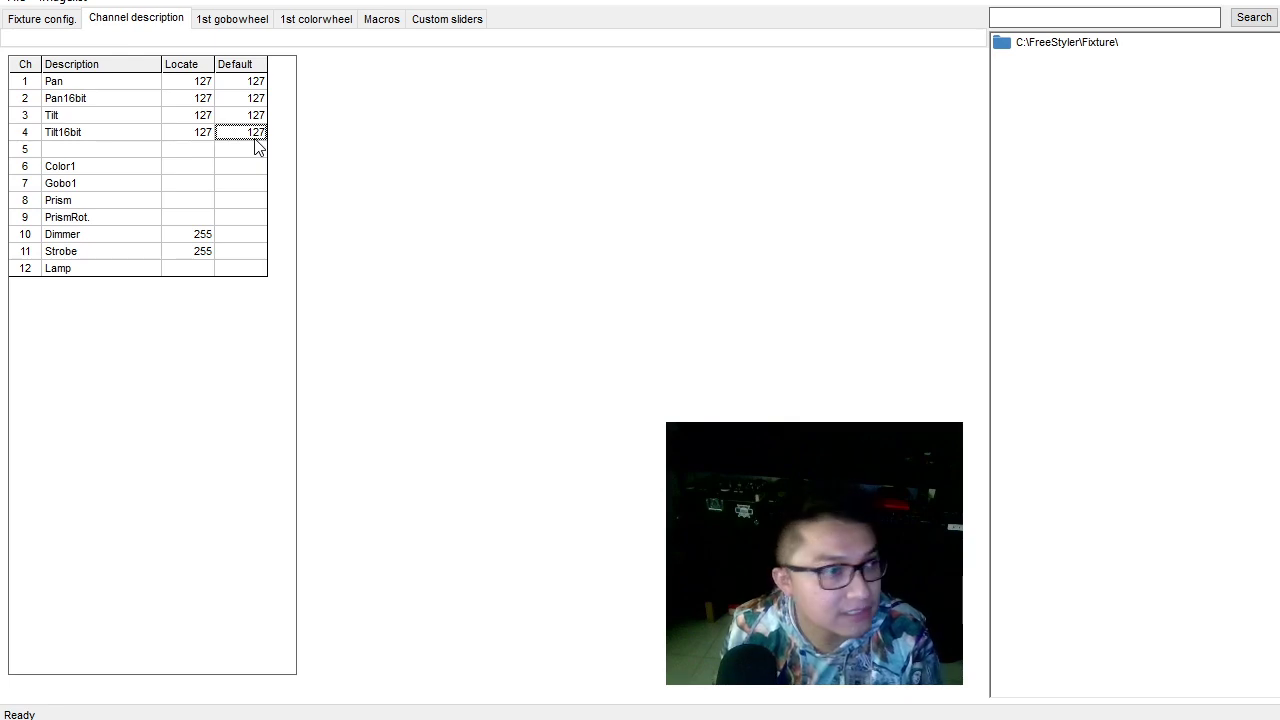
pyautogui.click(252, 150)
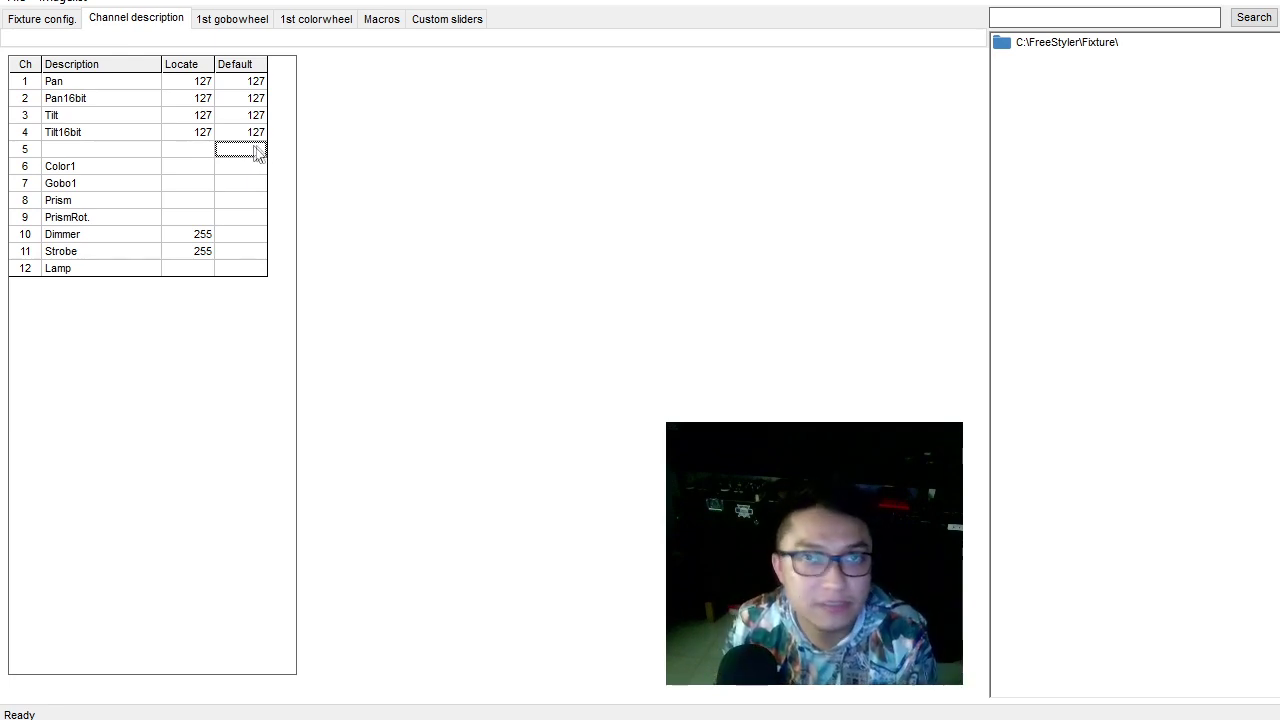
pyautogui.click(262, 118)
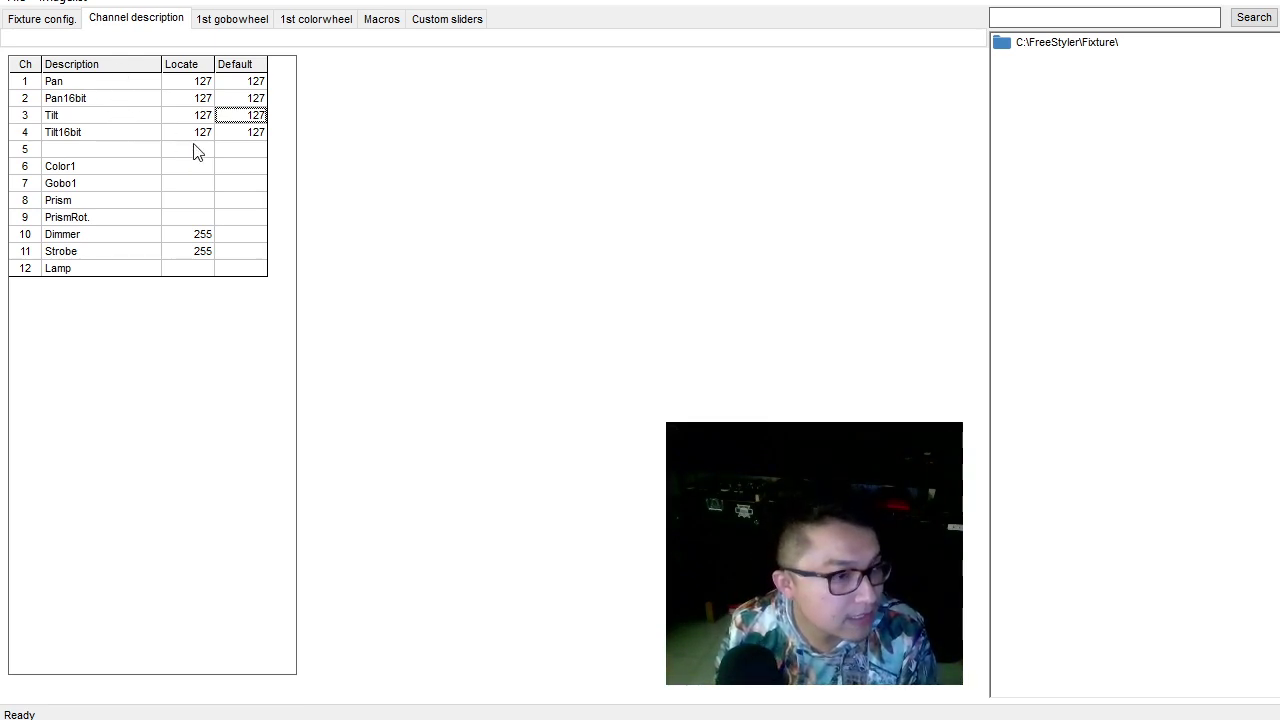
pyautogui.click(585, 716)
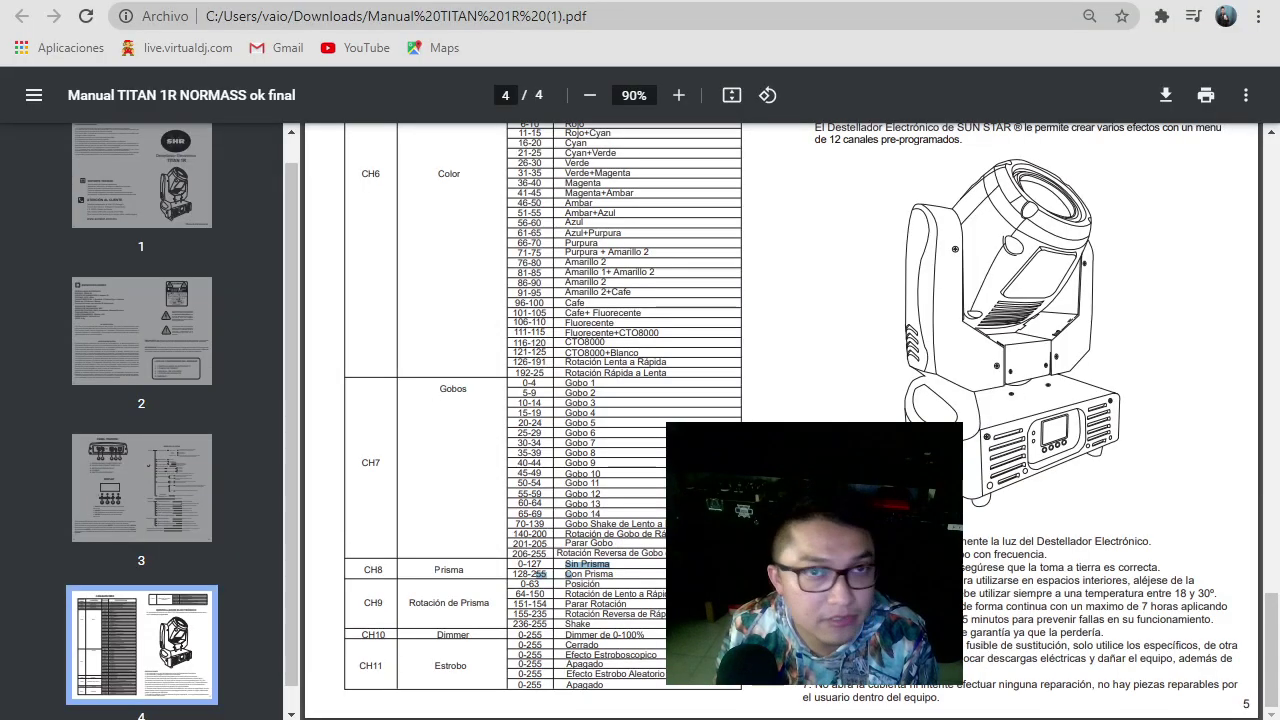
pyautogui.scroll(5, 632, 617)
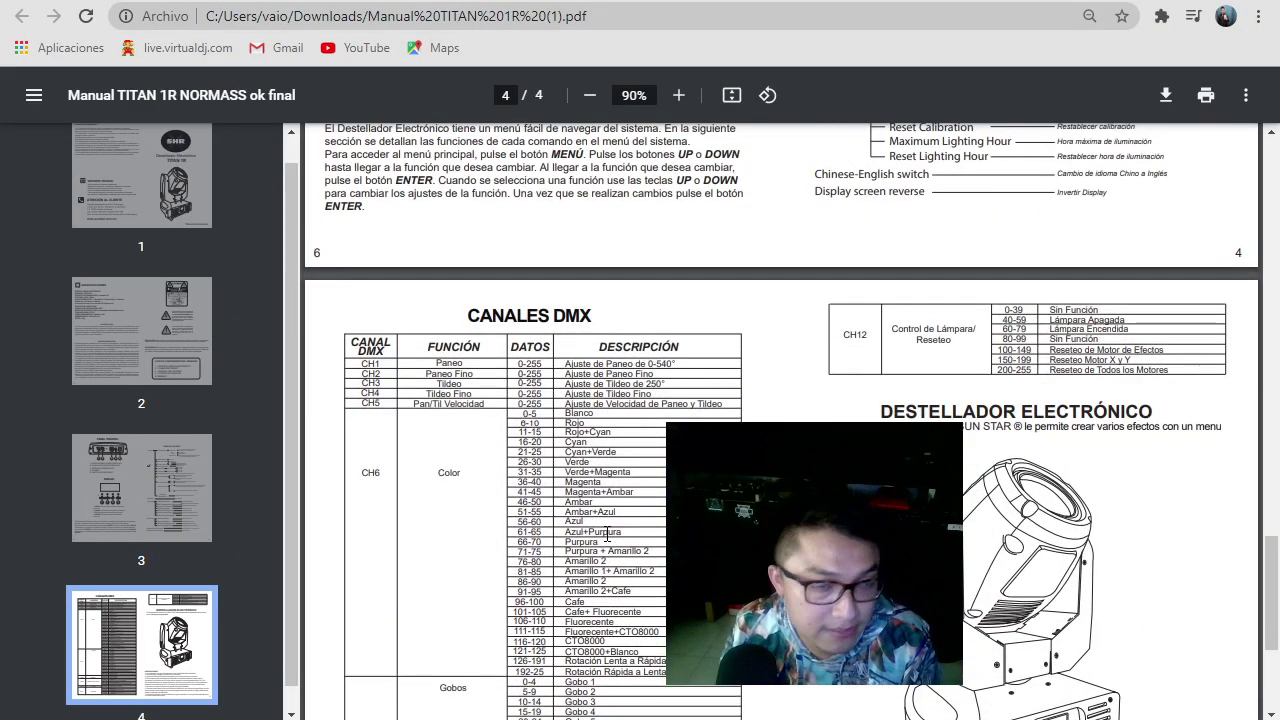
pyautogui.scroll(-2, 607, 535)
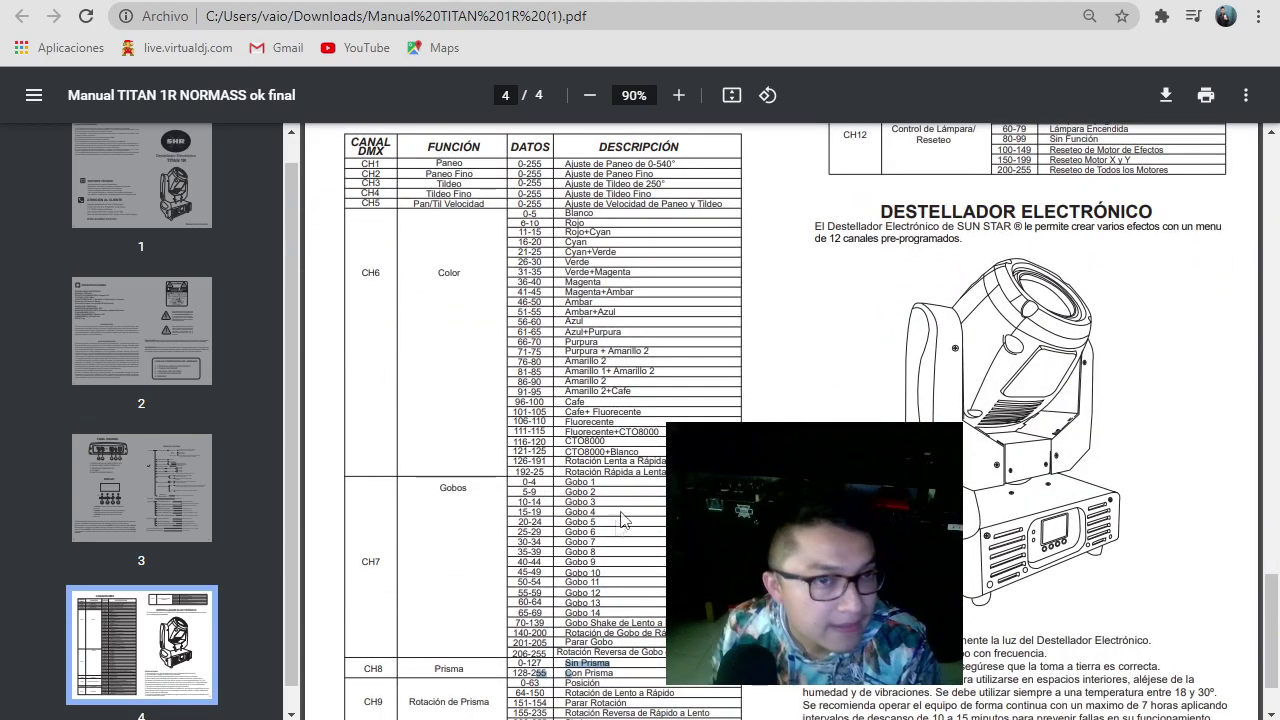
pyautogui.scroll(2, 654, 449)
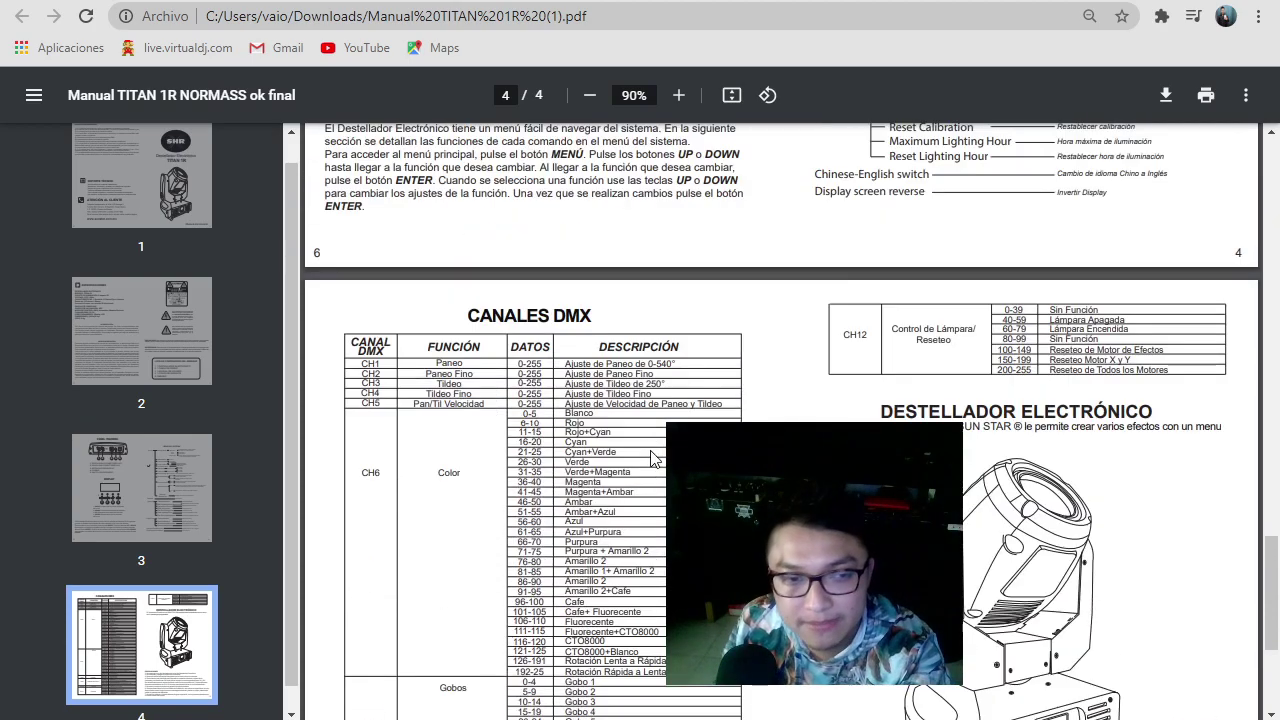
pyautogui.scroll(-1, 654, 449)
pyautogui.scroll(-1, 652, 456)
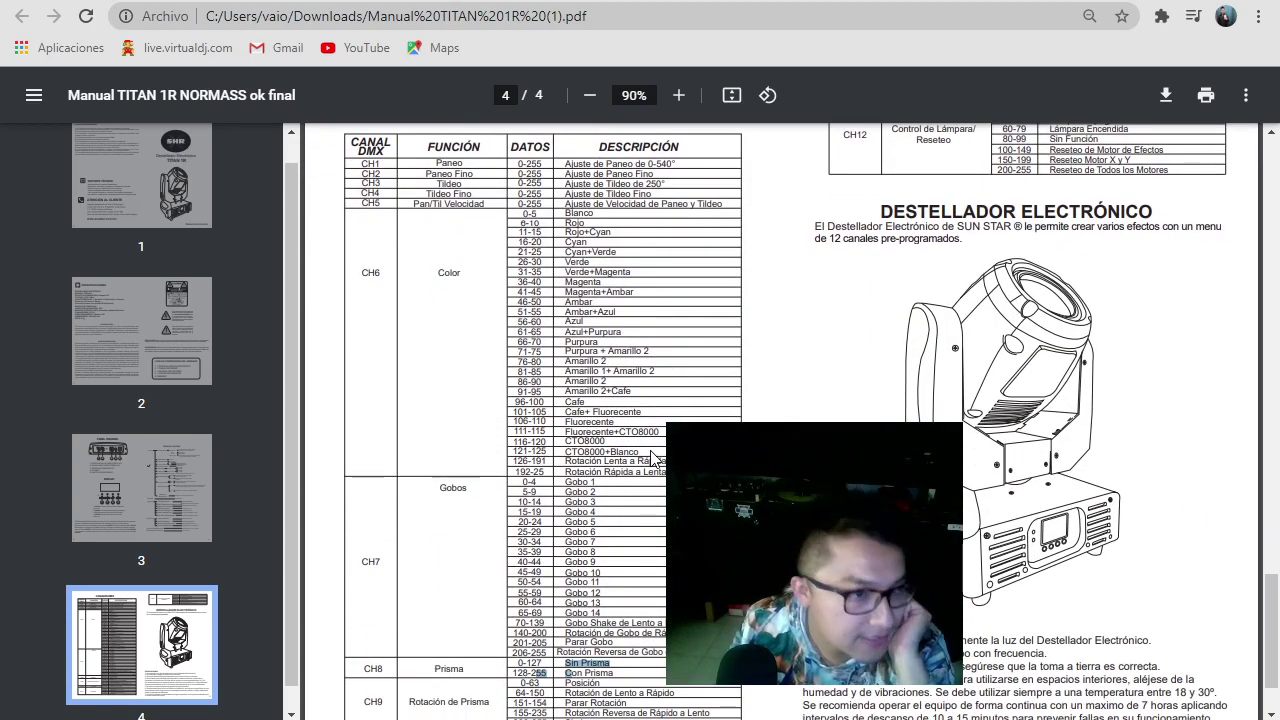
pyautogui.moveTo(424, 205); pyautogui.dragTo(378, 622)
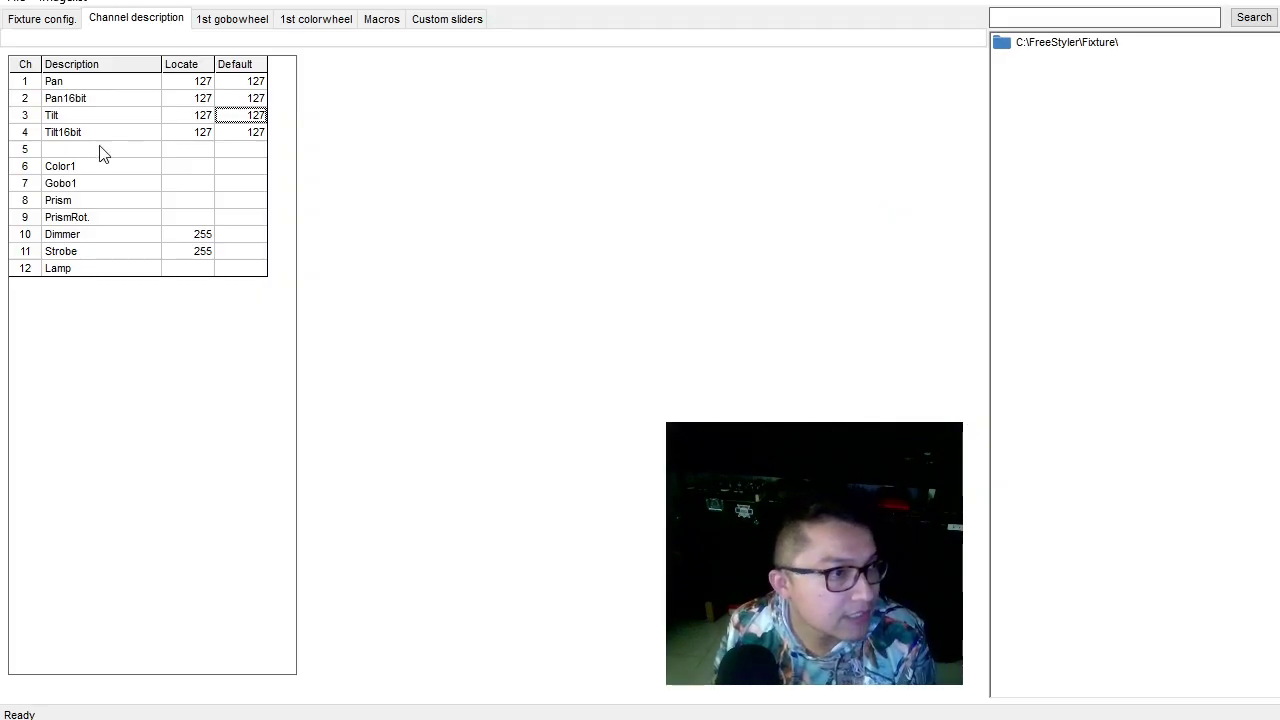
# Examine the unassigned channel 5 row in the channel descriptions, including its description, locate and default fields.
pyautogui.click(100, 150)
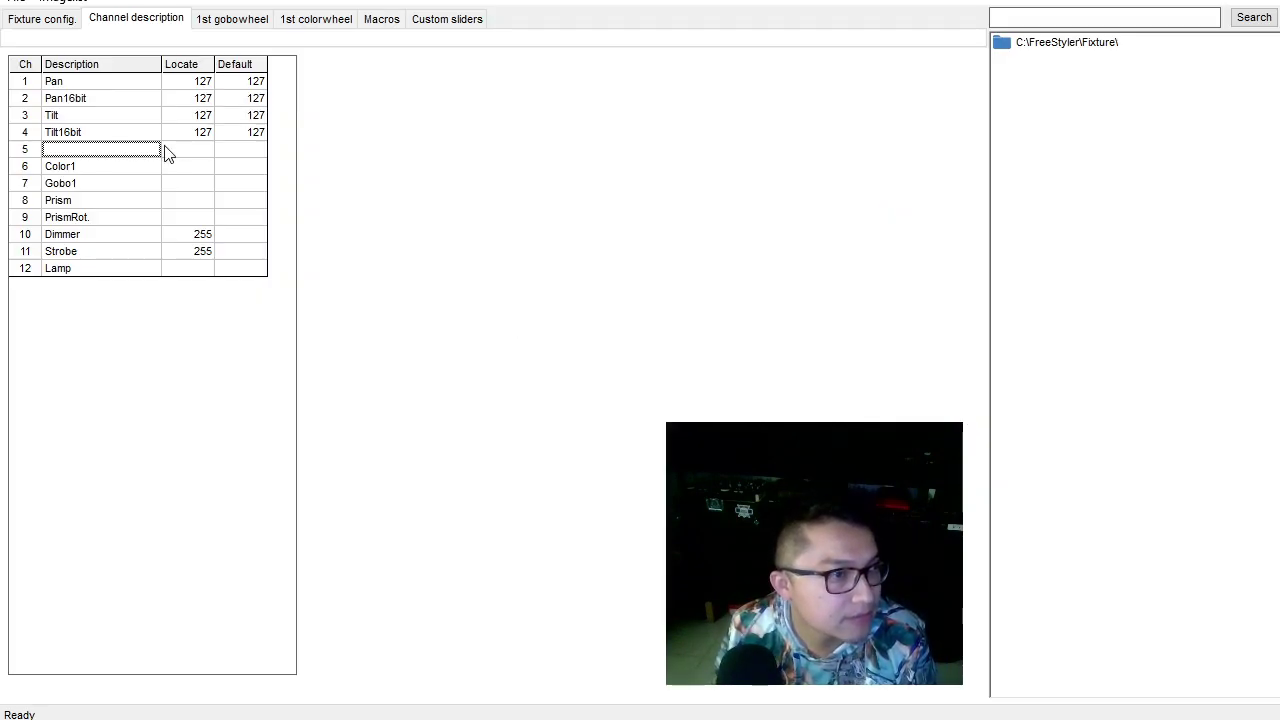
pyautogui.click(220, 149)
pyautogui.click(112, 151)
pyautogui.click(200, 153)
pyautogui.click(248, 153)
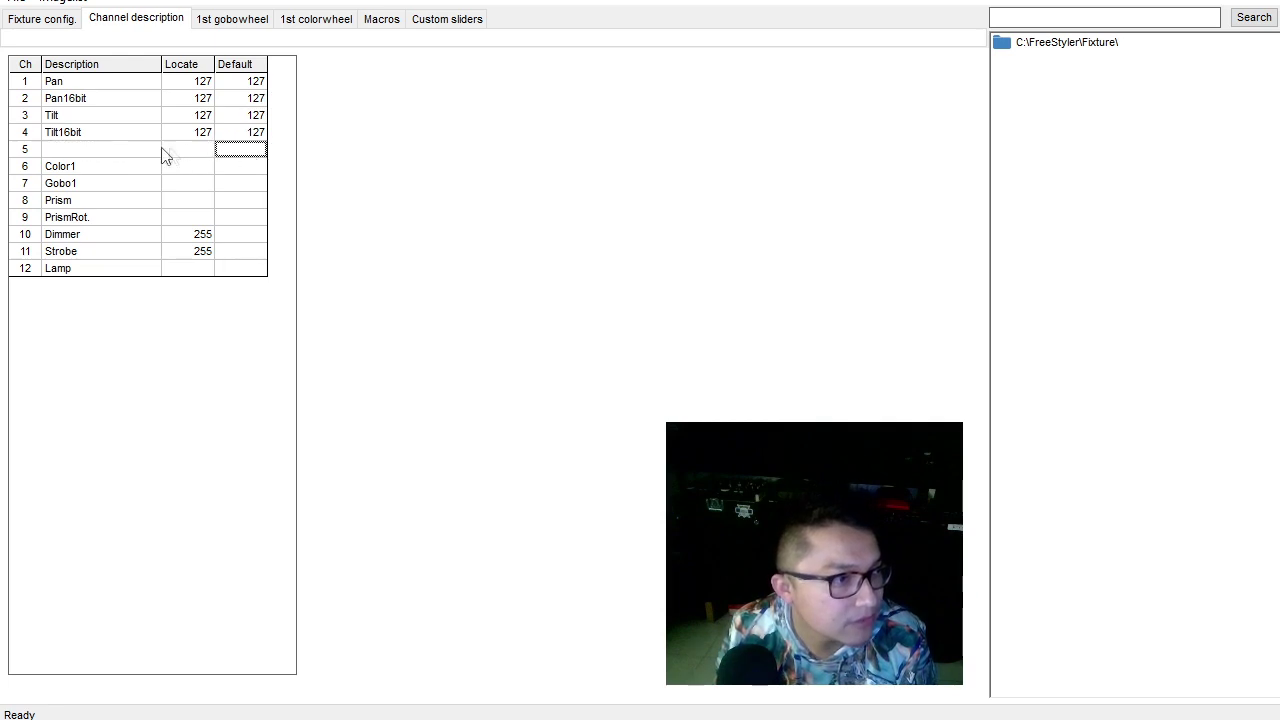
pyautogui.click(125, 150)
pyautogui.click(170, 151)
pyautogui.click(104, 138)
pyautogui.click(172, 150)
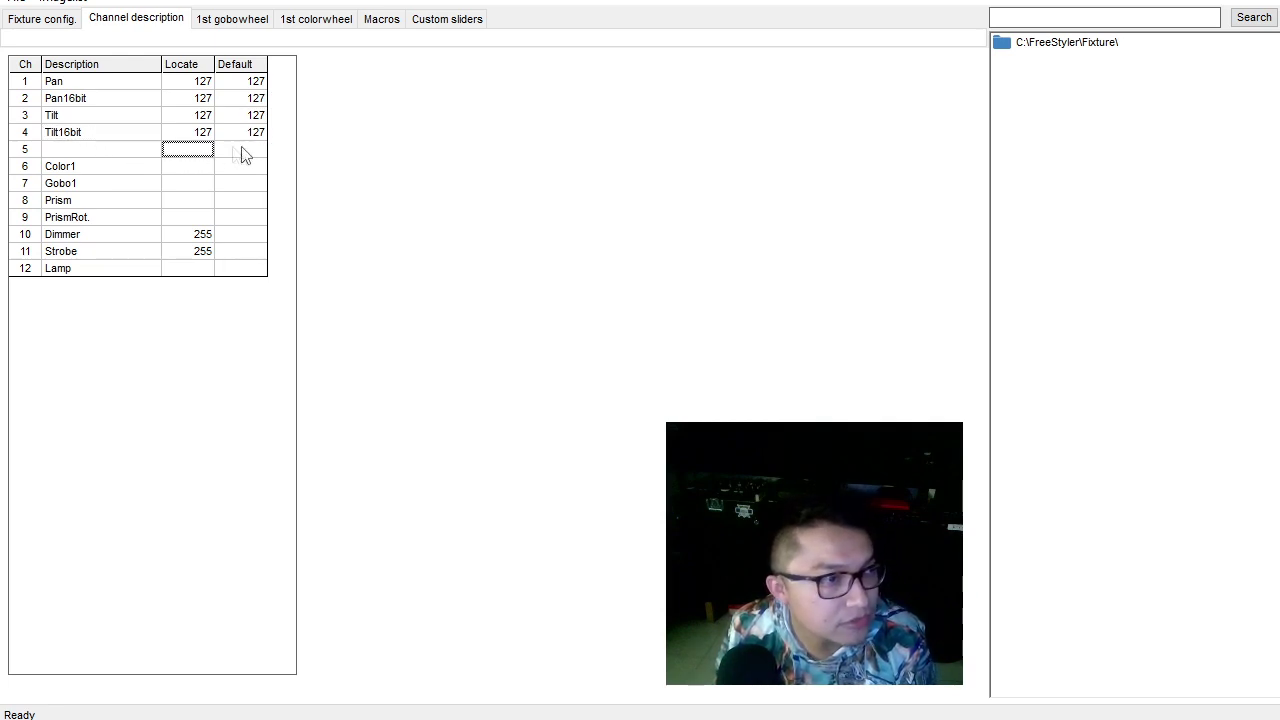
pyautogui.click(250, 152)
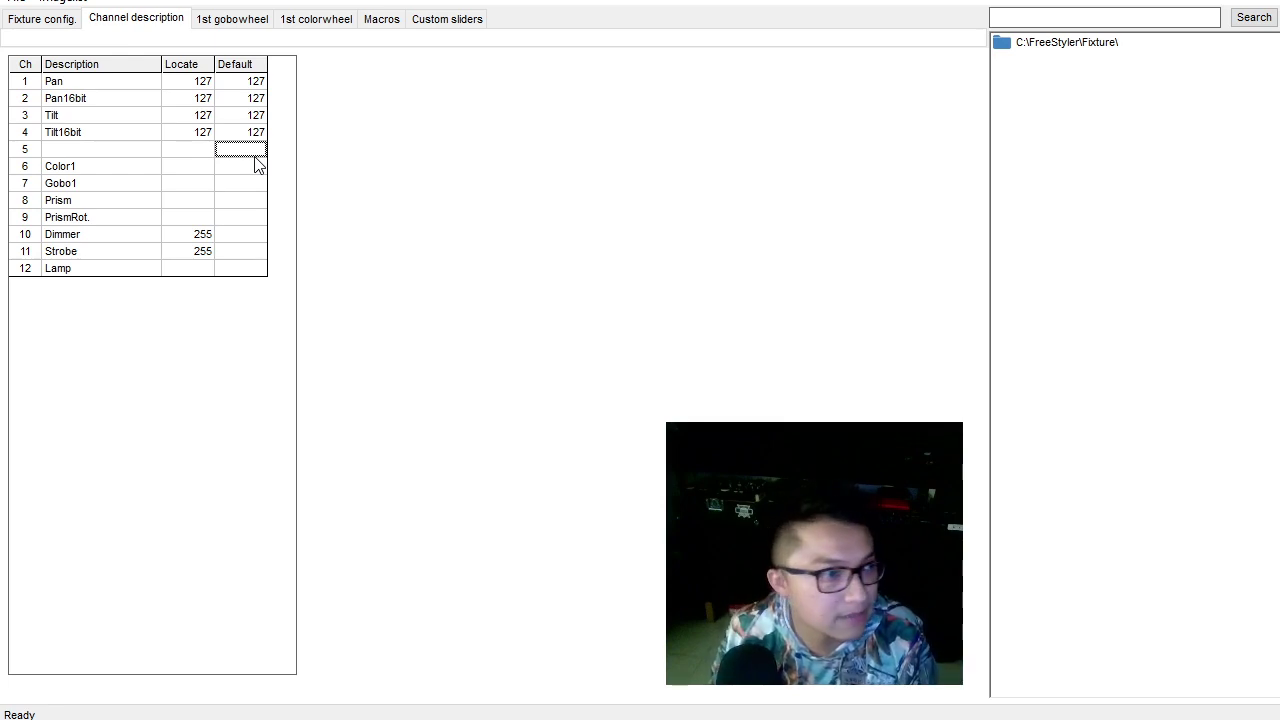
pyautogui.click(146, 33)
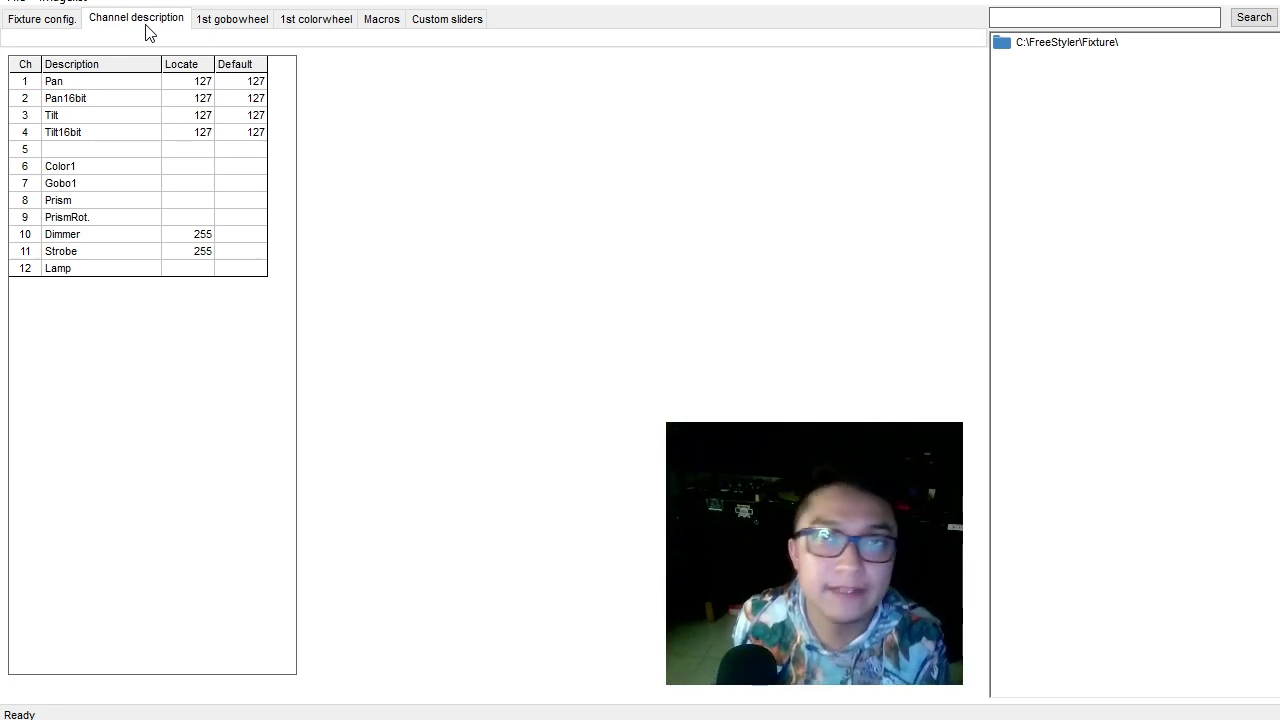
# Assign custom slider 1 to channel 5 and give it the pan and tilt speed name beginning "VELOCIDAD DE PANEO Y".
pyautogui.click(464, 24)
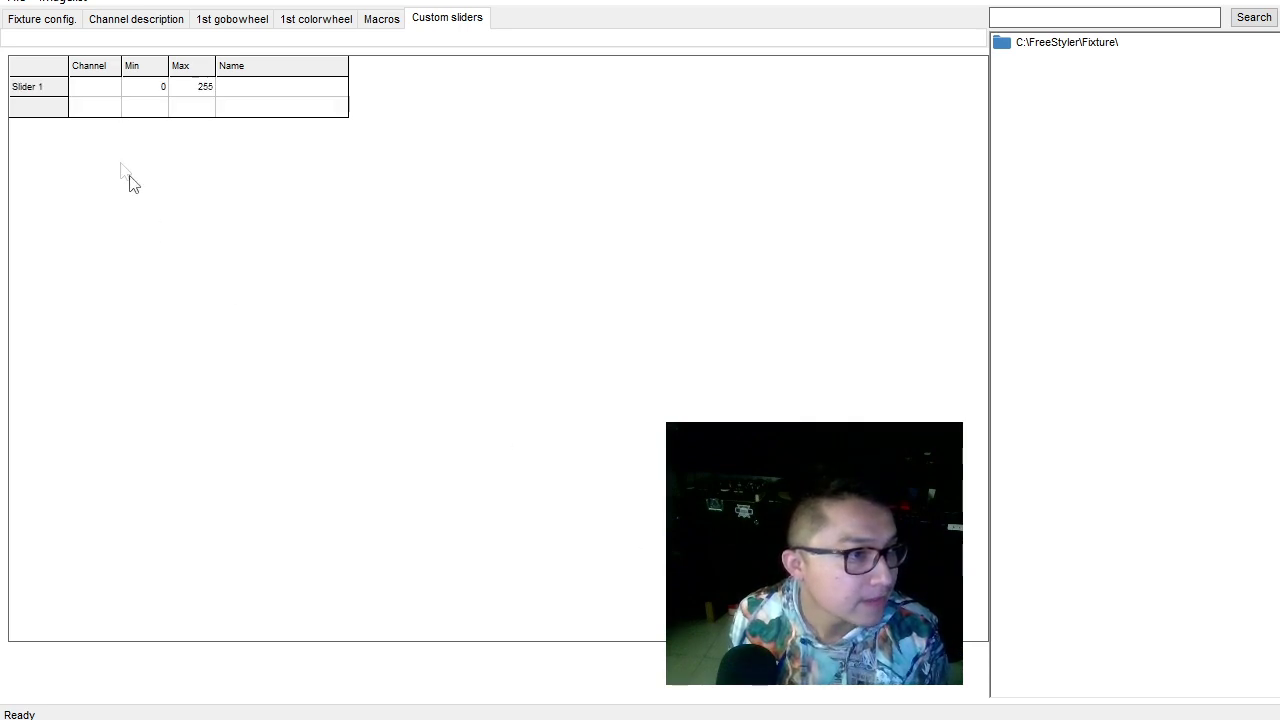
pyautogui.click(51, 91)
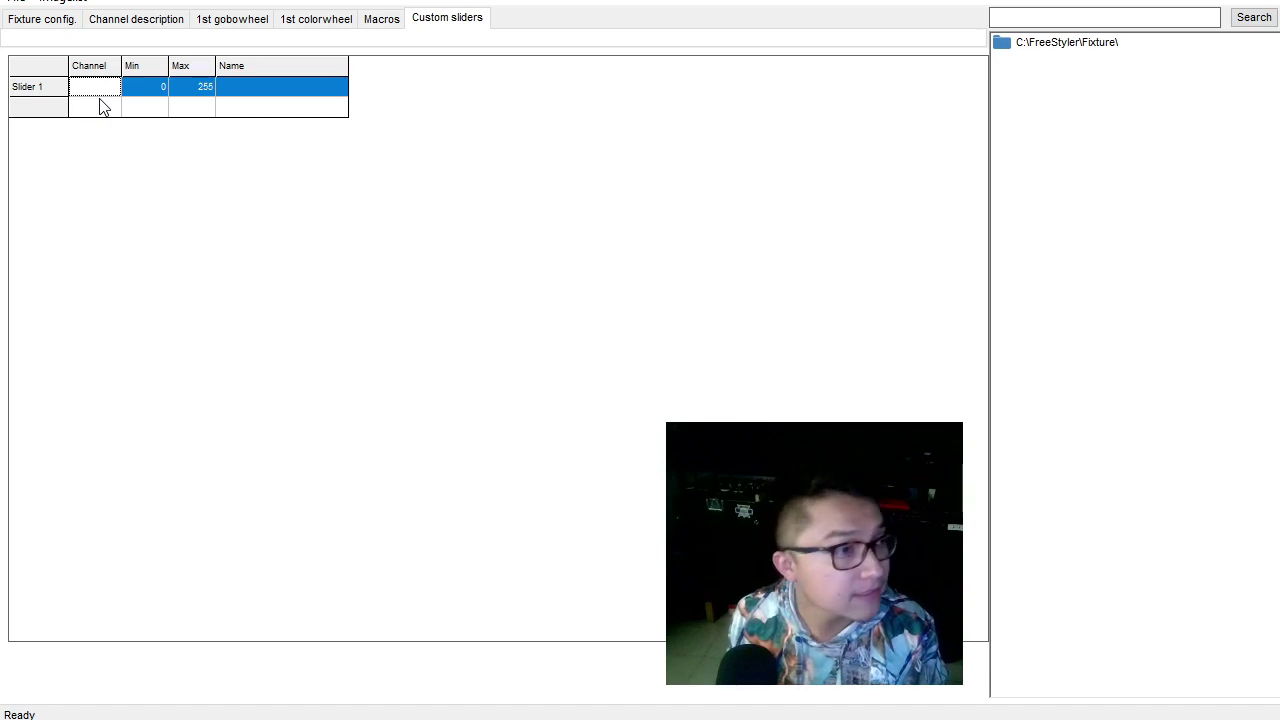
pyautogui.write('555')
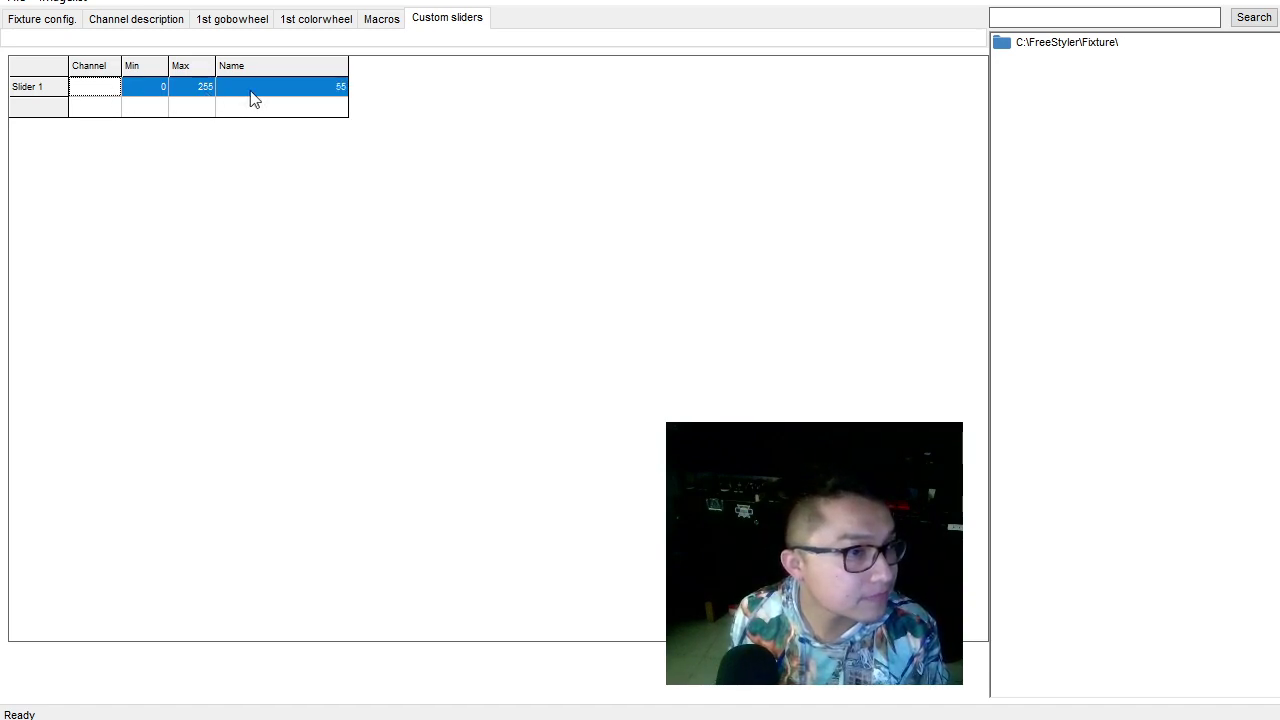
pyautogui.click(100, 92)
pyautogui.write('5')
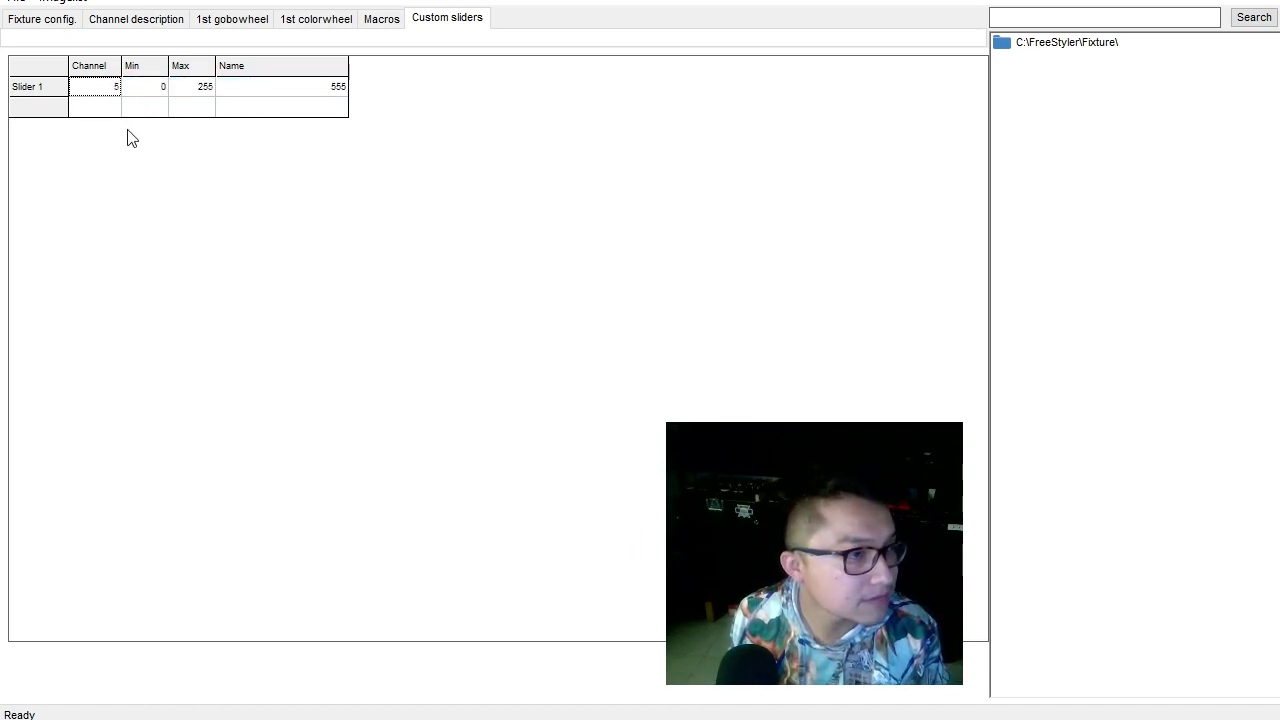
pyautogui.press('Return')
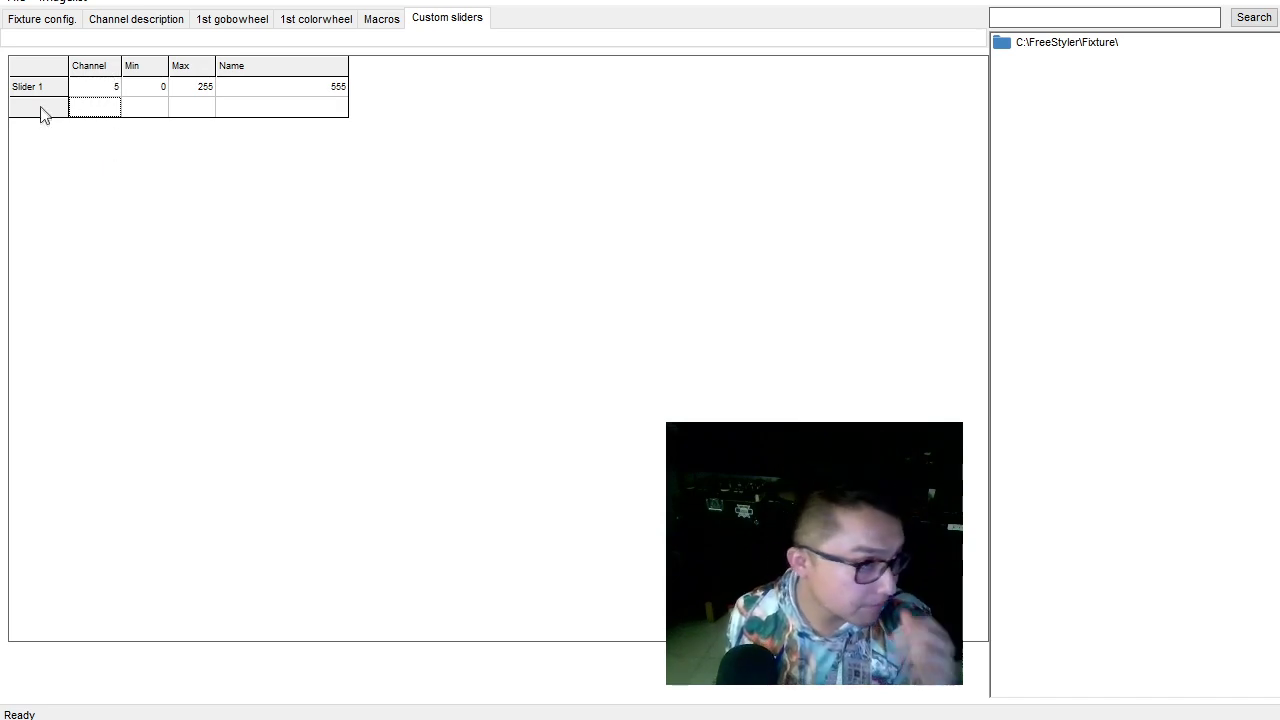
pyautogui.click(143, 90)
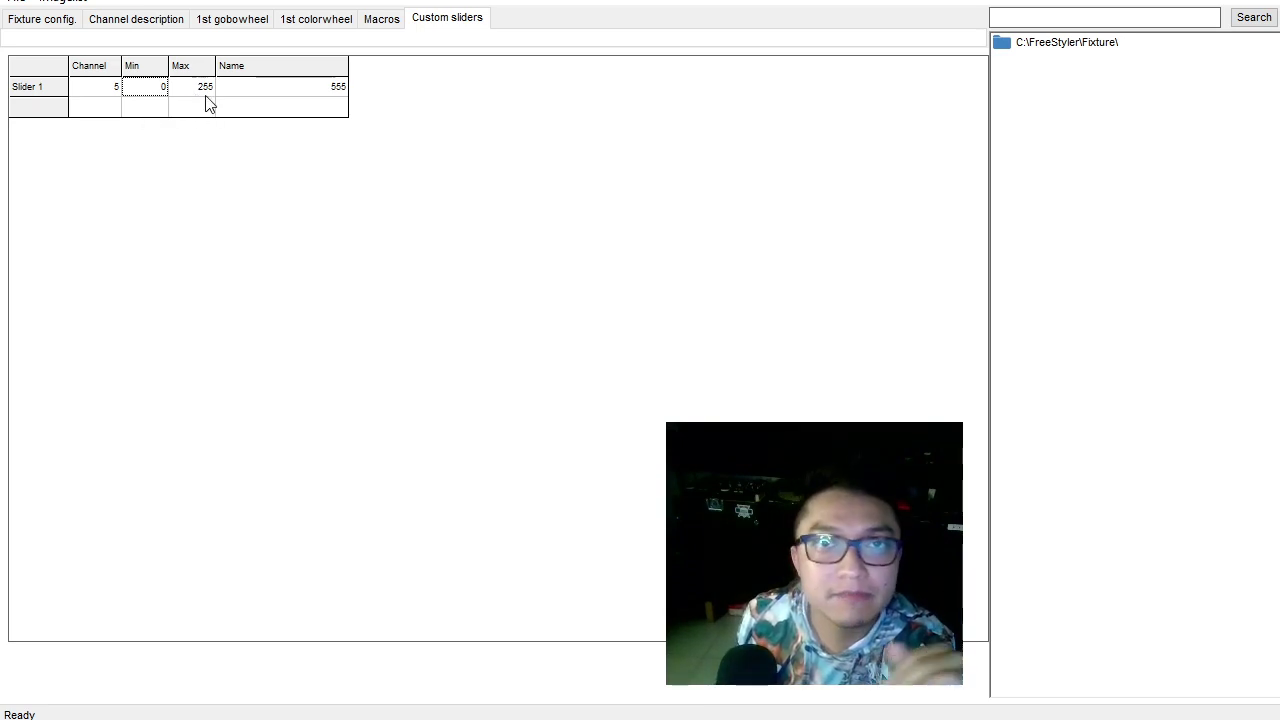
pyautogui.click(318, 96)
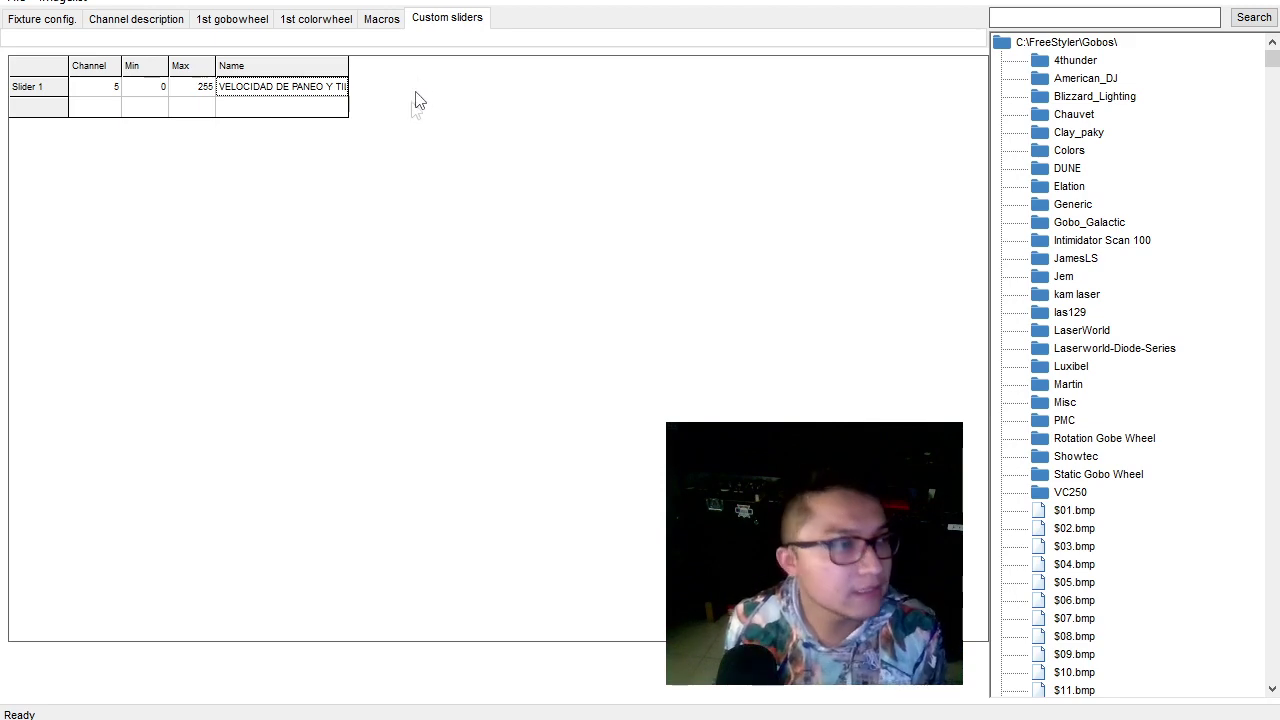
pyautogui.click(81, 113)
pyautogui.click(182, 110)
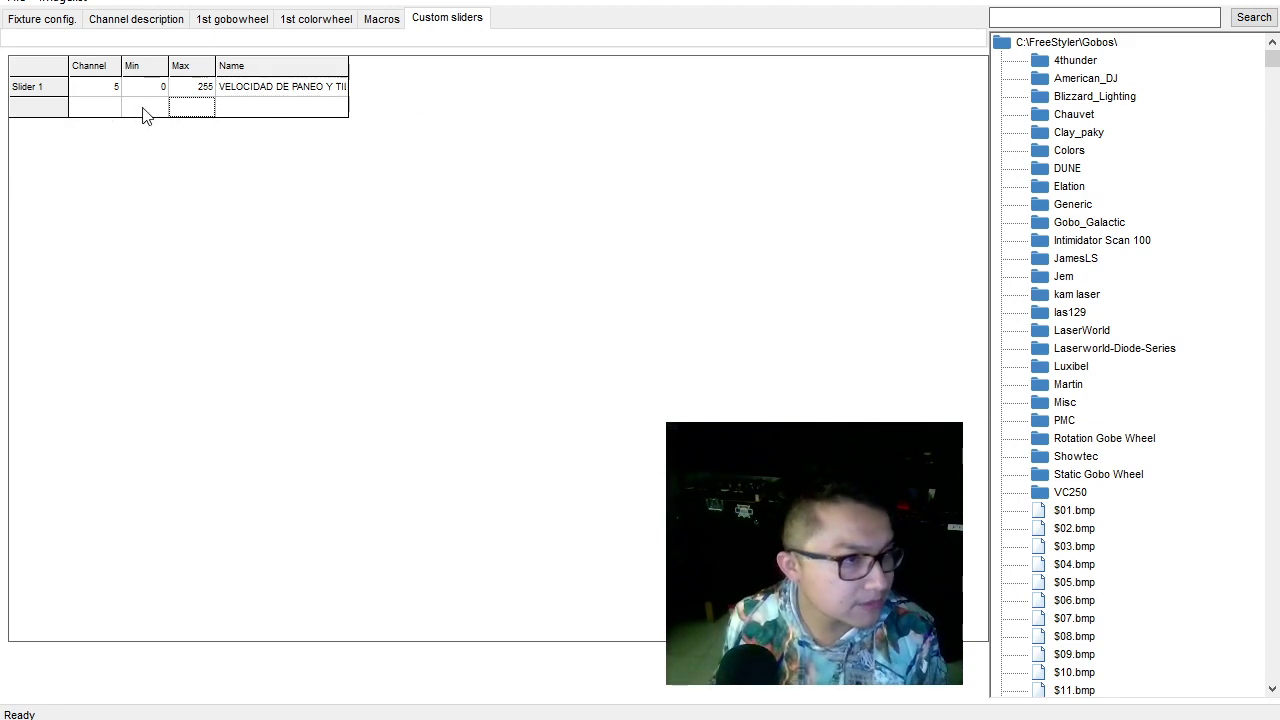
pyautogui.click(100, 111)
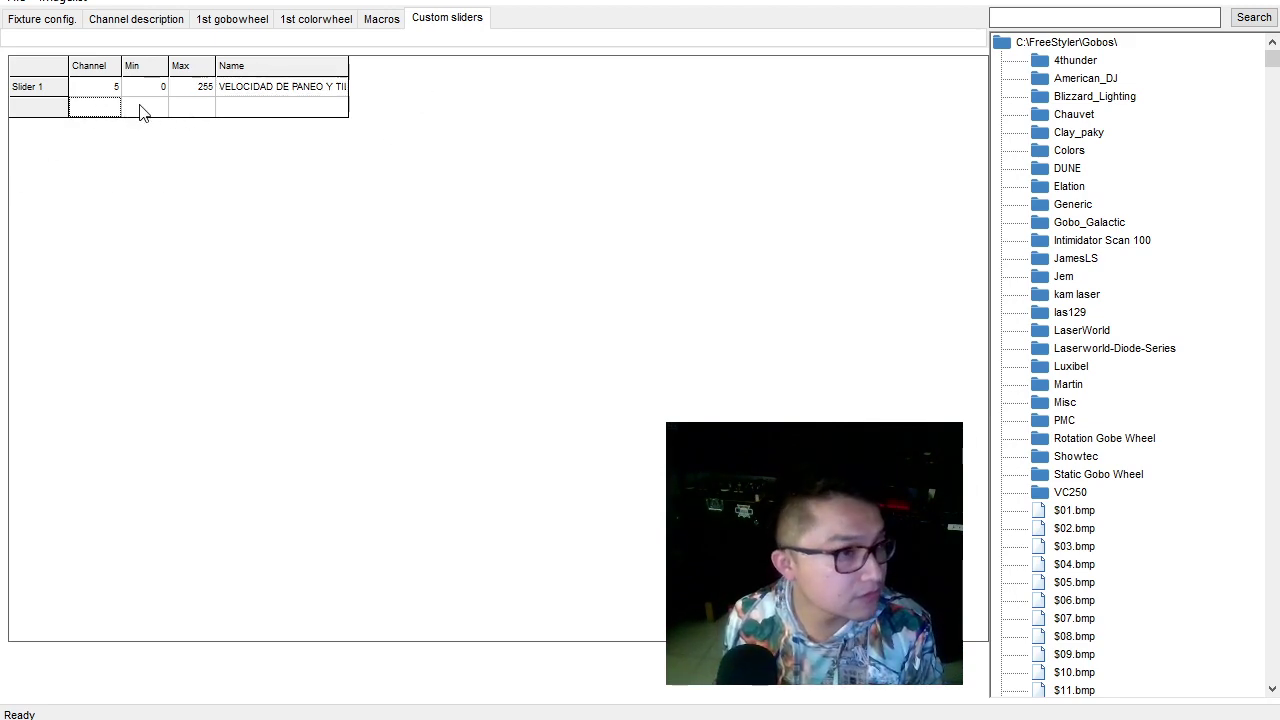
pyautogui.click(141, 110)
pyautogui.click(198, 112)
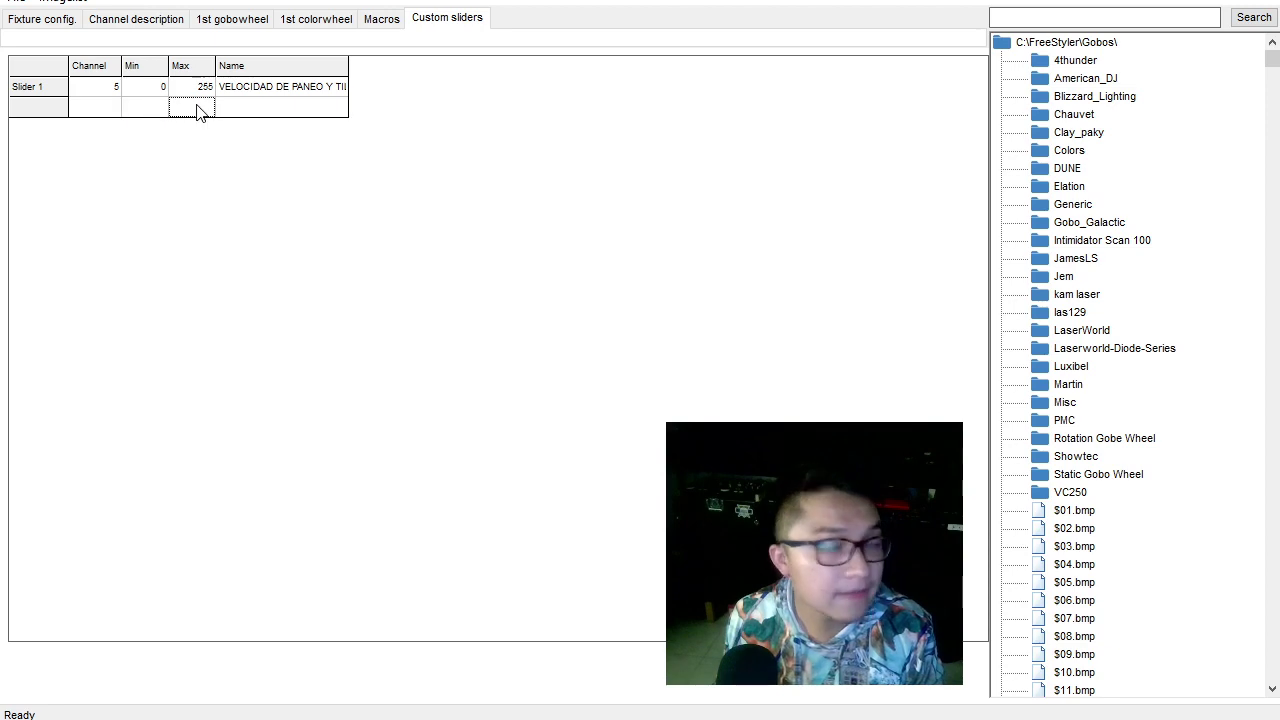
pyautogui.click(276, 115)
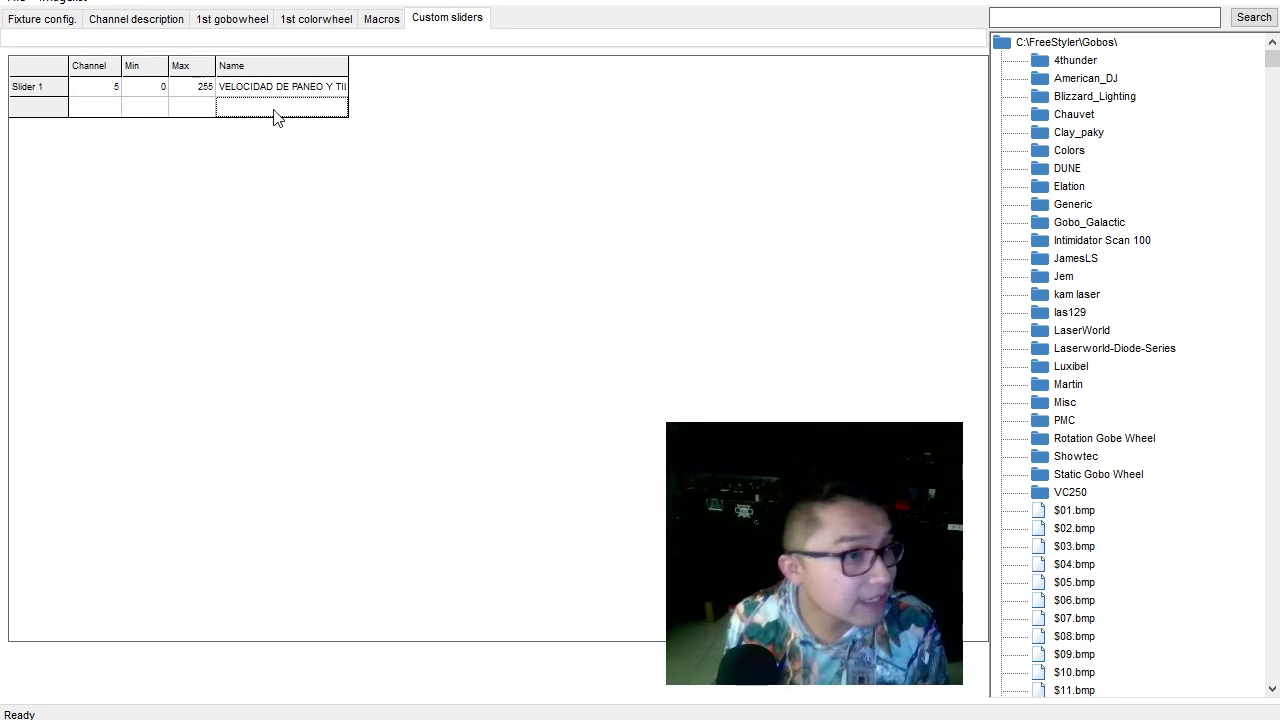
pyautogui.click(472, 20)
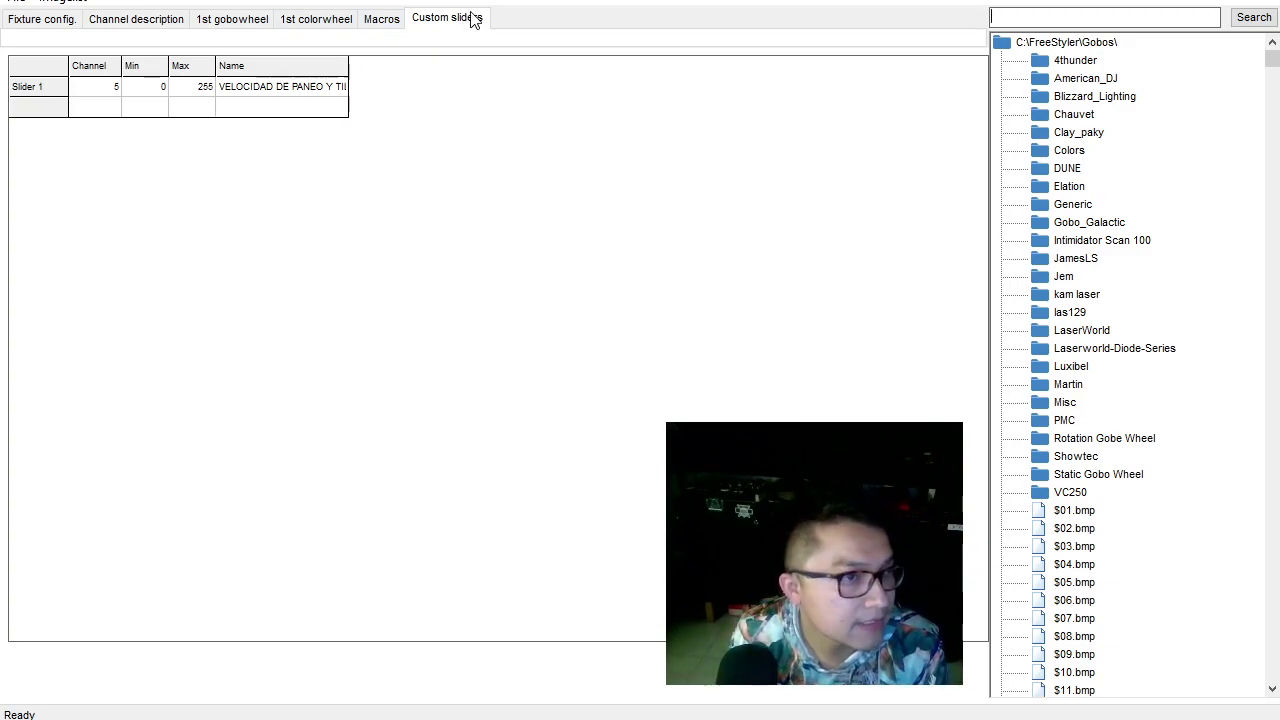
# Describe channel 5 as "VELOCIDAD DE PANEO" in the channel descriptions, using custom slider 1's name as reference.
pyautogui.click(93, 30)
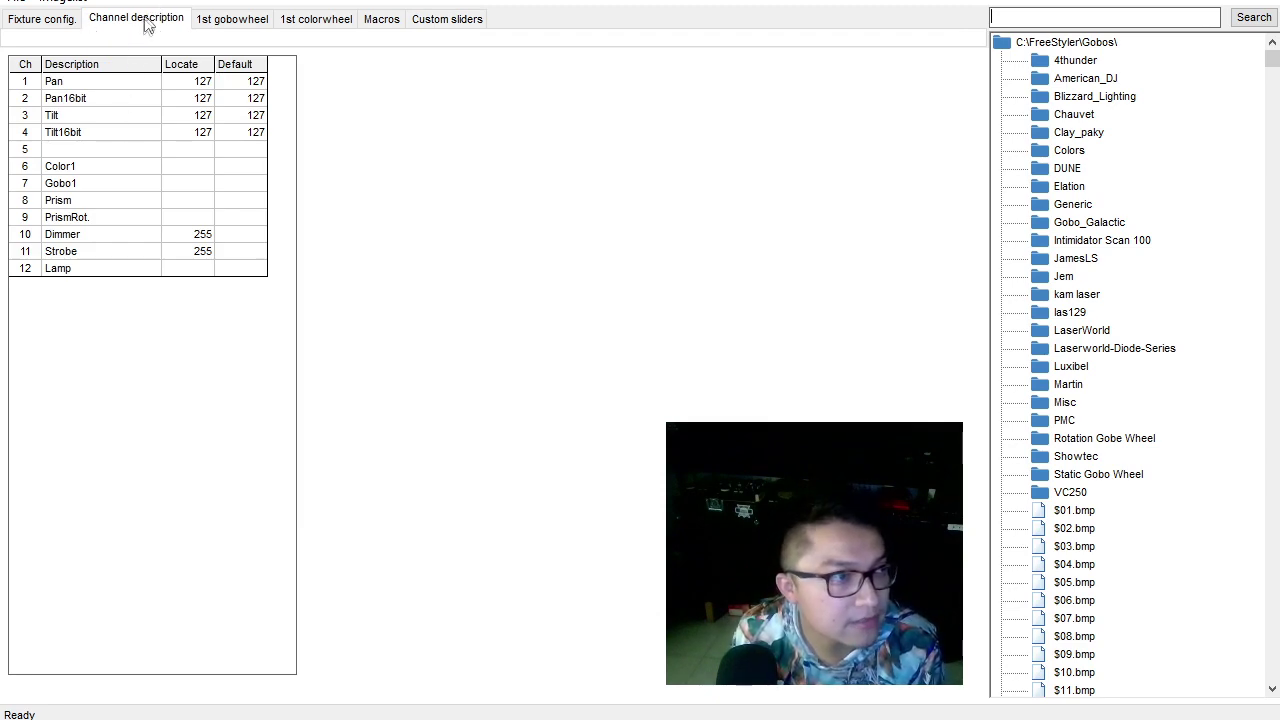
pyautogui.click(113, 152)
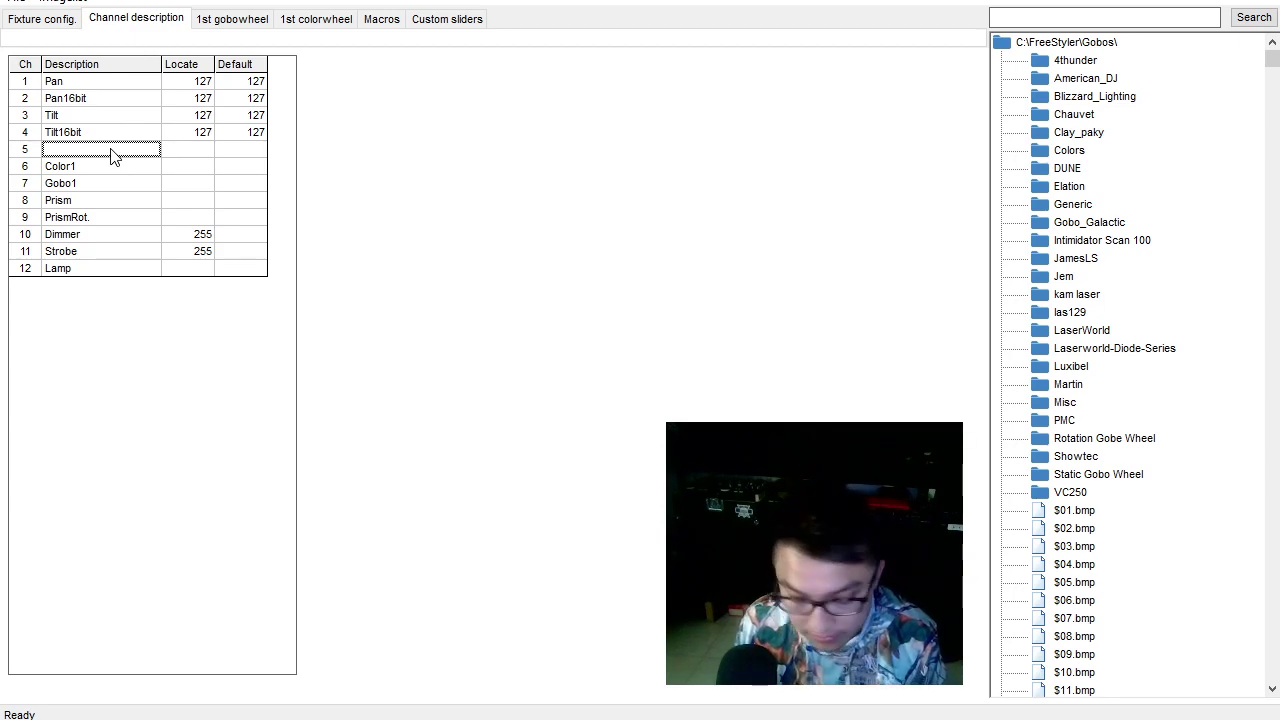
pyautogui.write('VE')
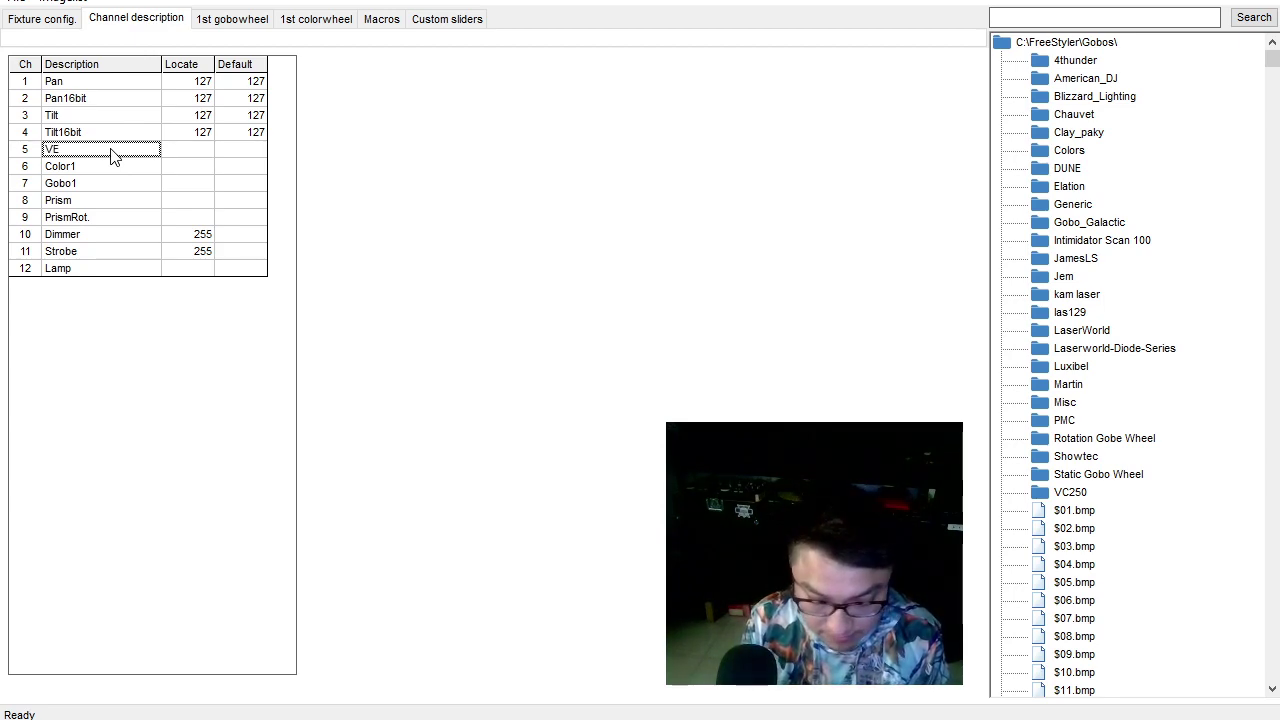
pyautogui.write('LO')
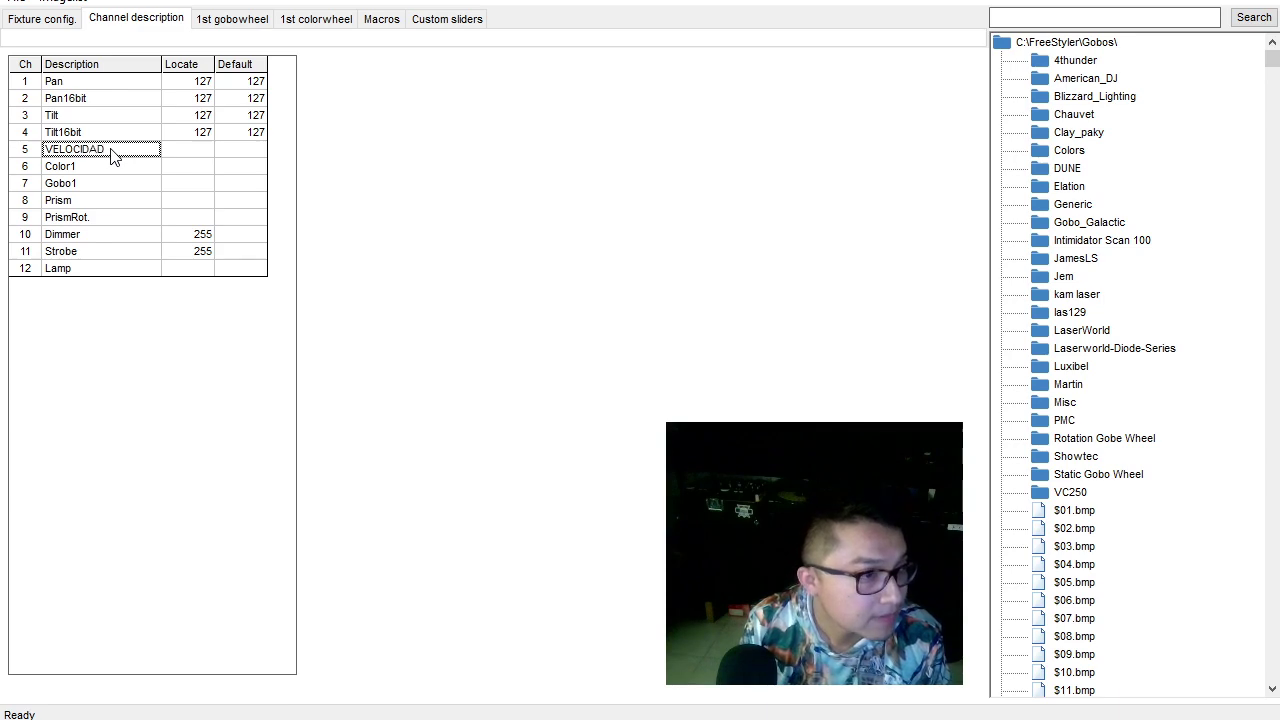
pyautogui.write('CIDAD')
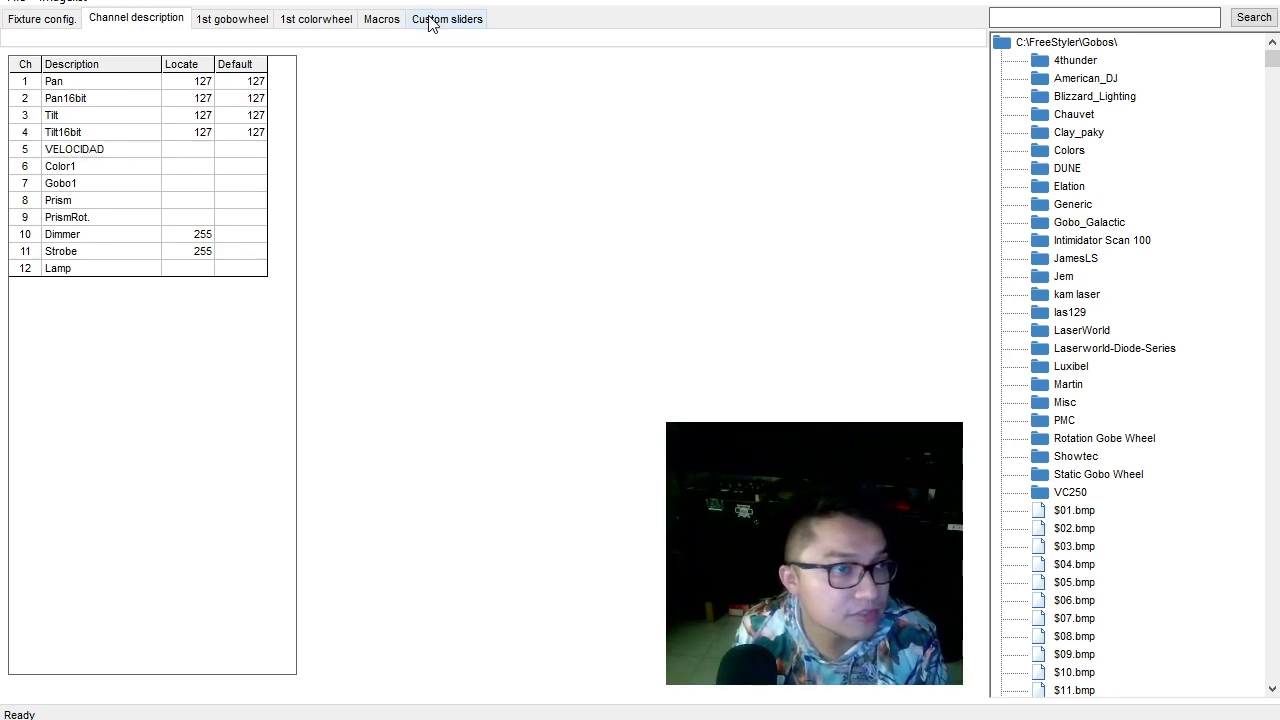
pyautogui.click(440, 19)
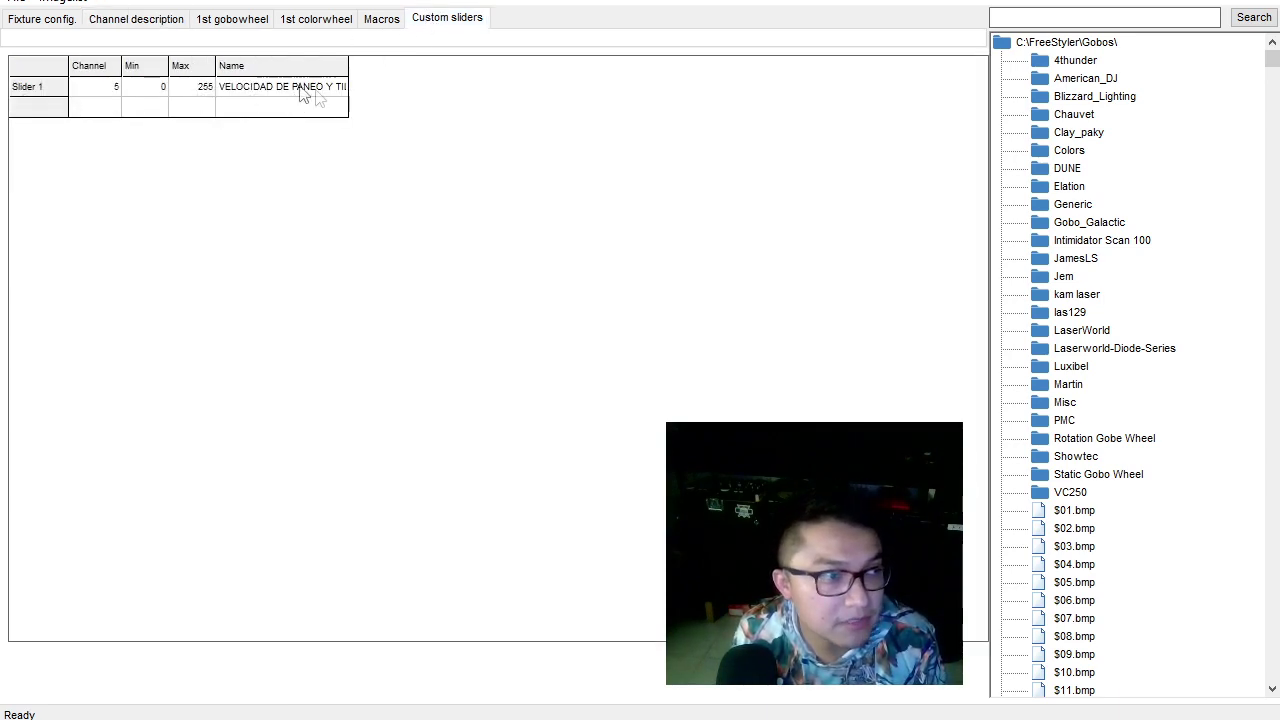
pyautogui.click(120, 22)
pyautogui.click(135, 151)
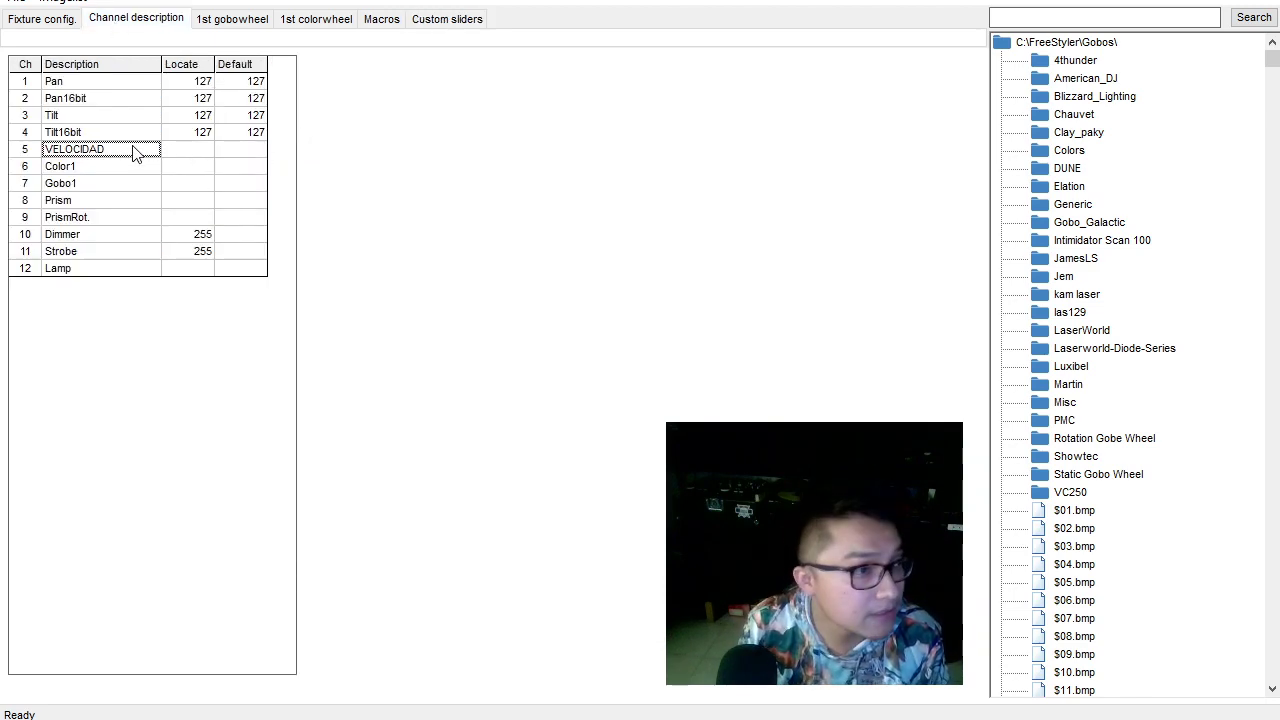
pyautogui.write('DE PANEO')
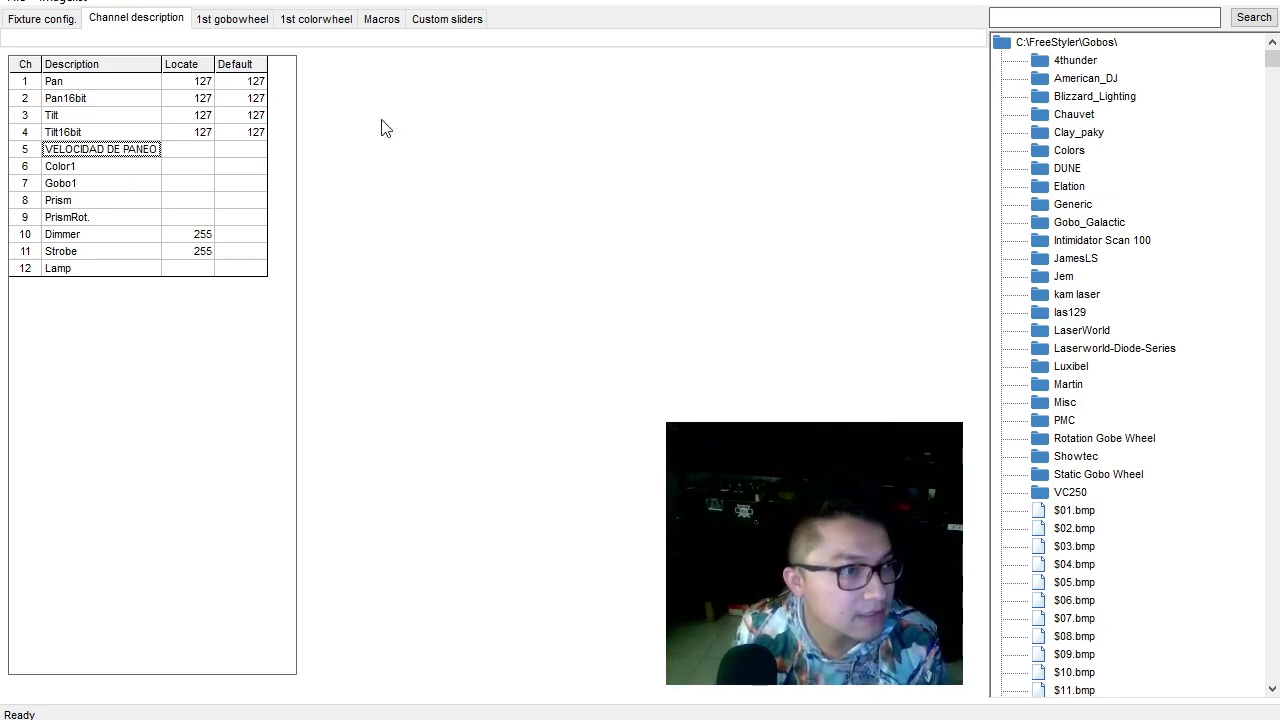
# Compare the empty rows of the first gobo wheel with the gobo count in the fixture configuration.
pyautogui.click(148, 234)
pyautogui.click(232, 19)
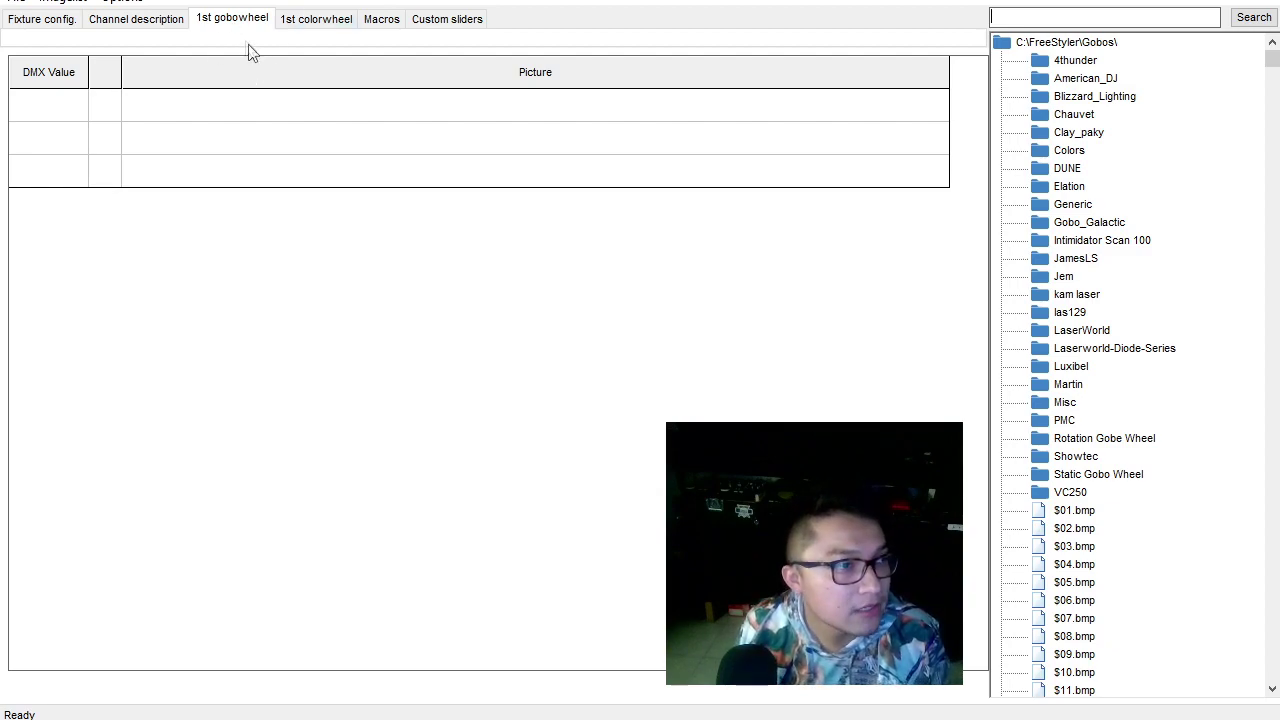
pyautogui.click(47, 19)
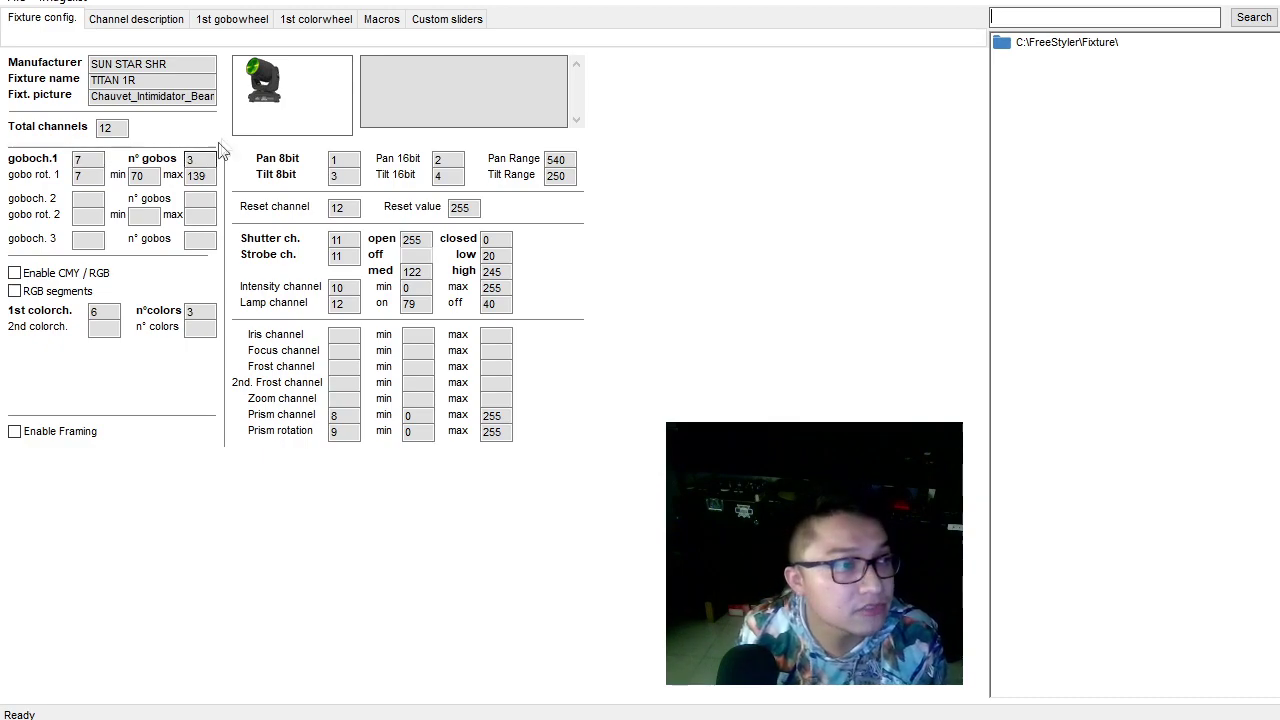
pyautogui.click(231, 20)
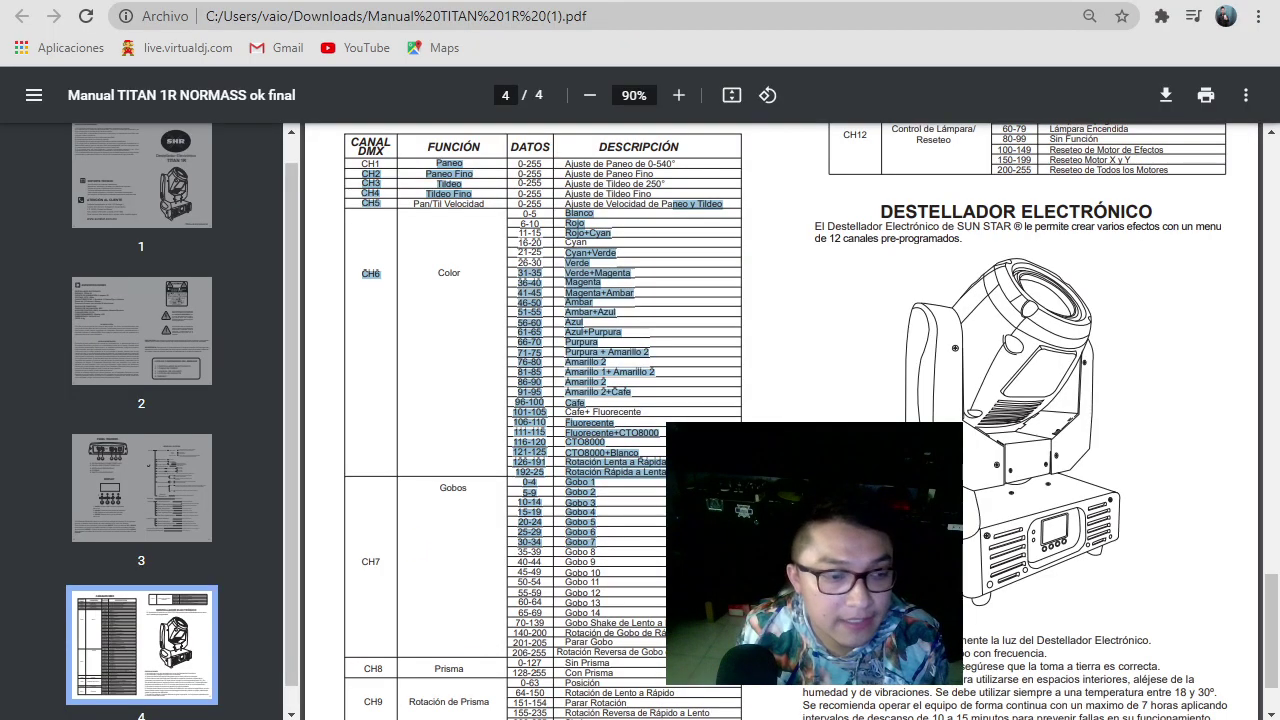
# Switch to the PDF manual and examine the CH6 colour and CH7 gobo entries in its DMX table.
pyautogui.click(513, 712)
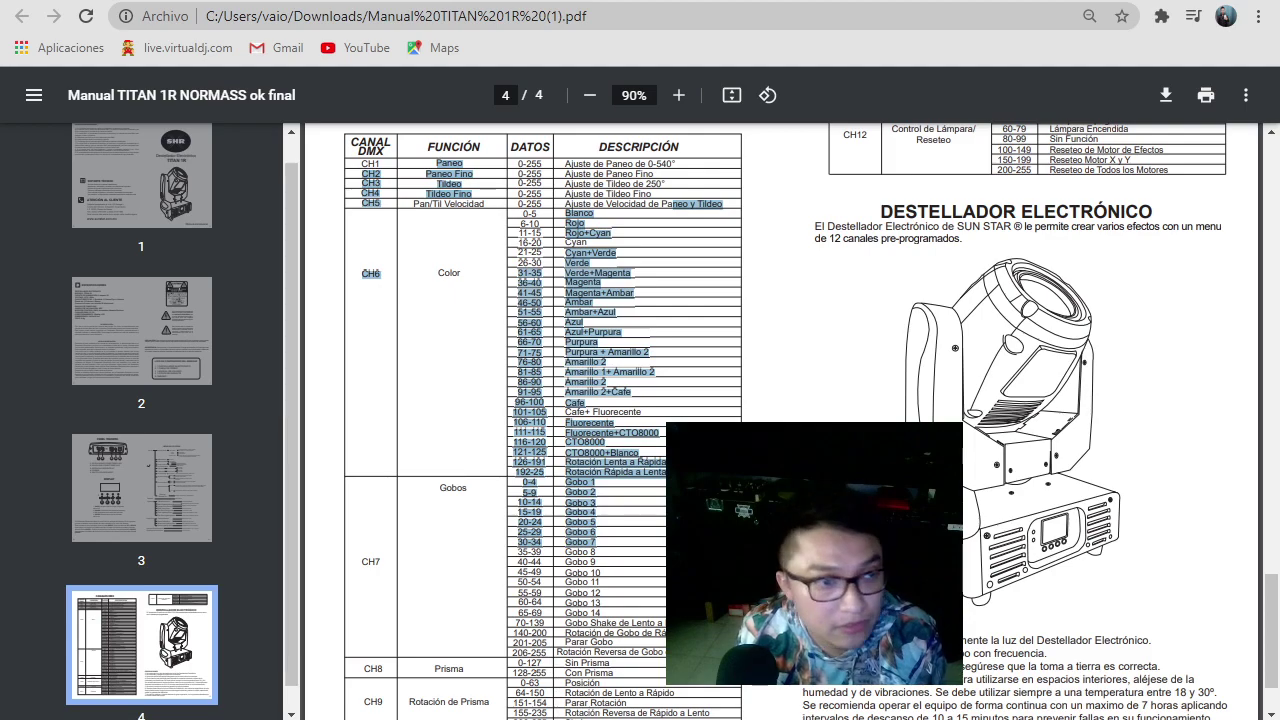
pyautogui.click(780, 580)
pyautogui.scroll(-1, 641, 521)
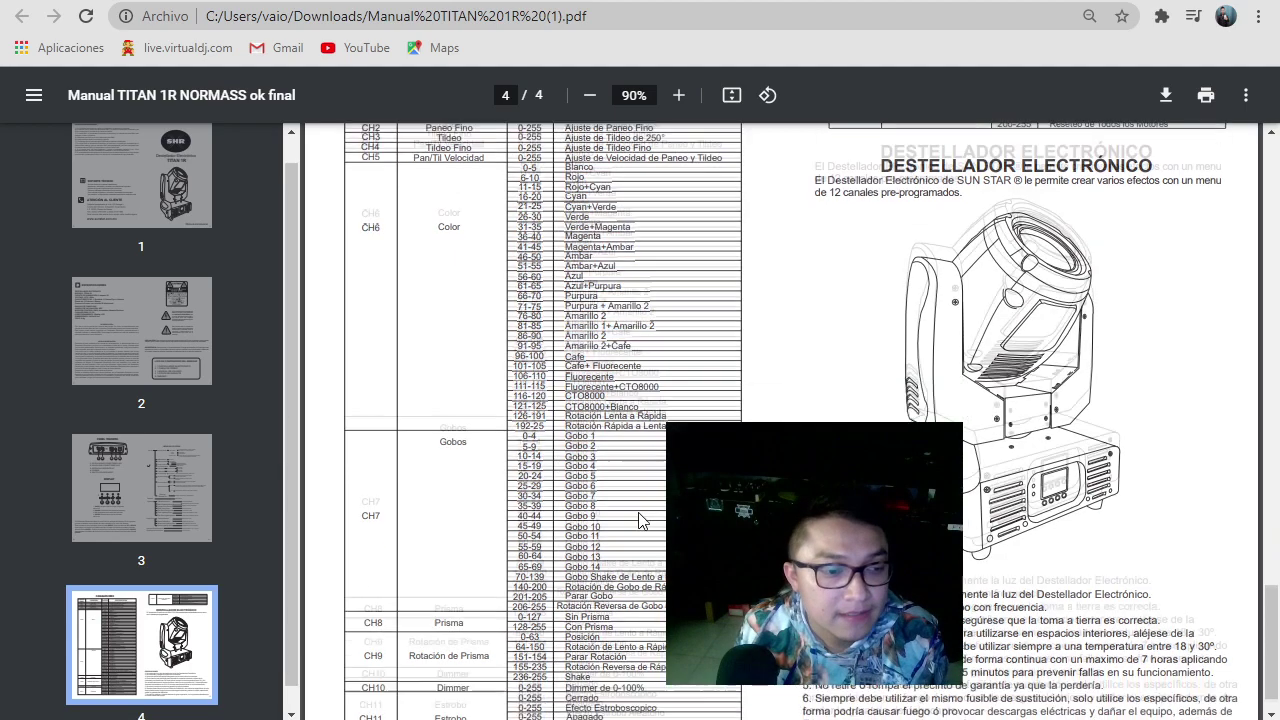
pyautogui.moveTo(596, 540); pyautogui.dragTo(589, 404)
pyautogui.click(626, 520)
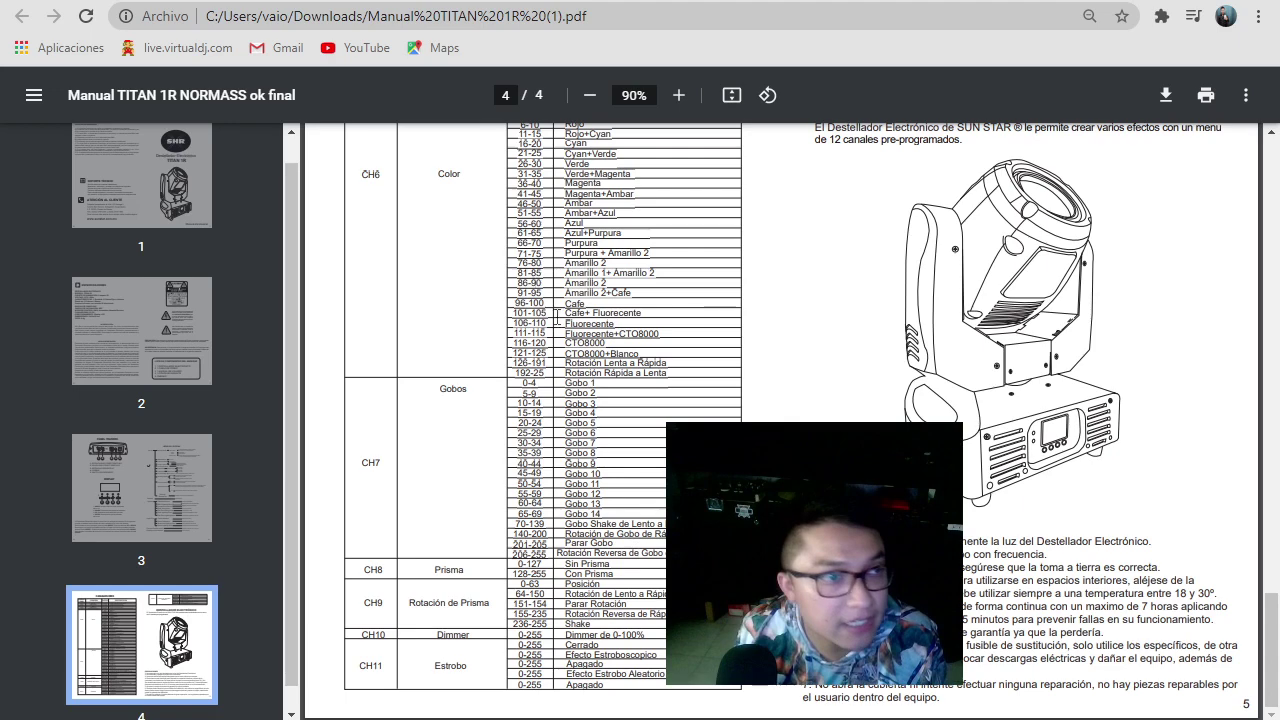
pyautogui.click(655, 716)
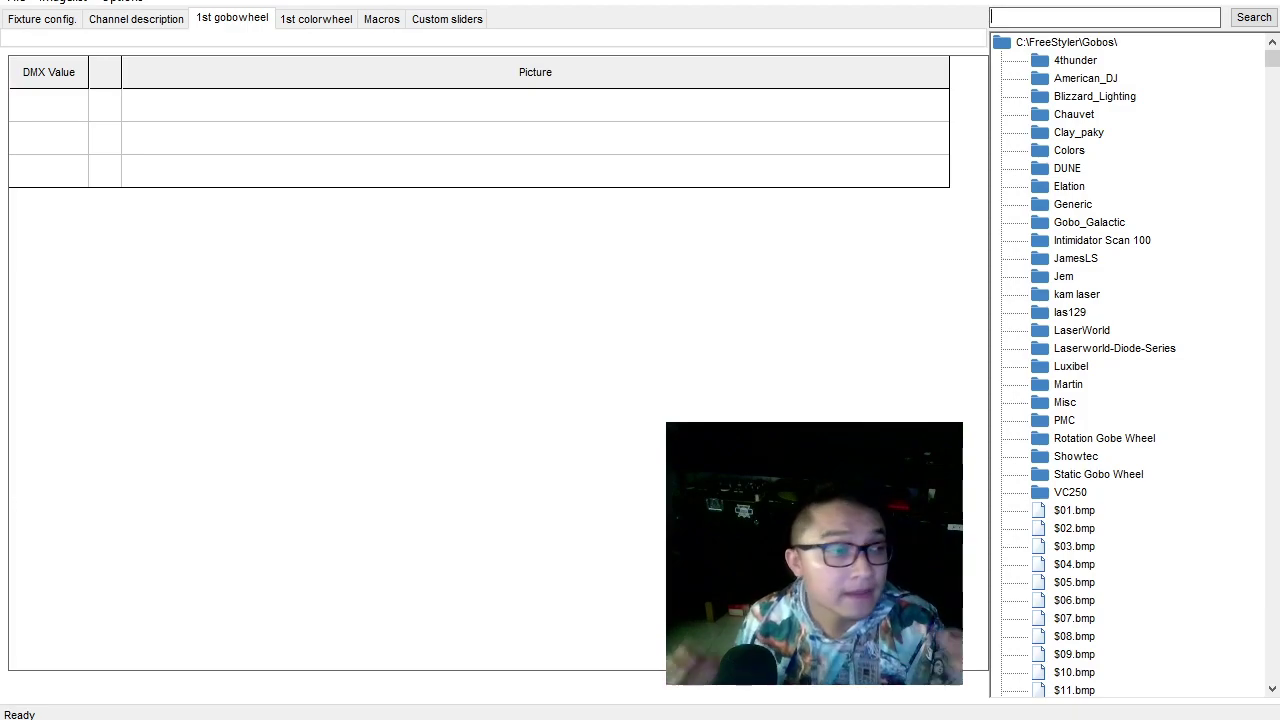
pyautogui.hotkey('alt', 'Tab')
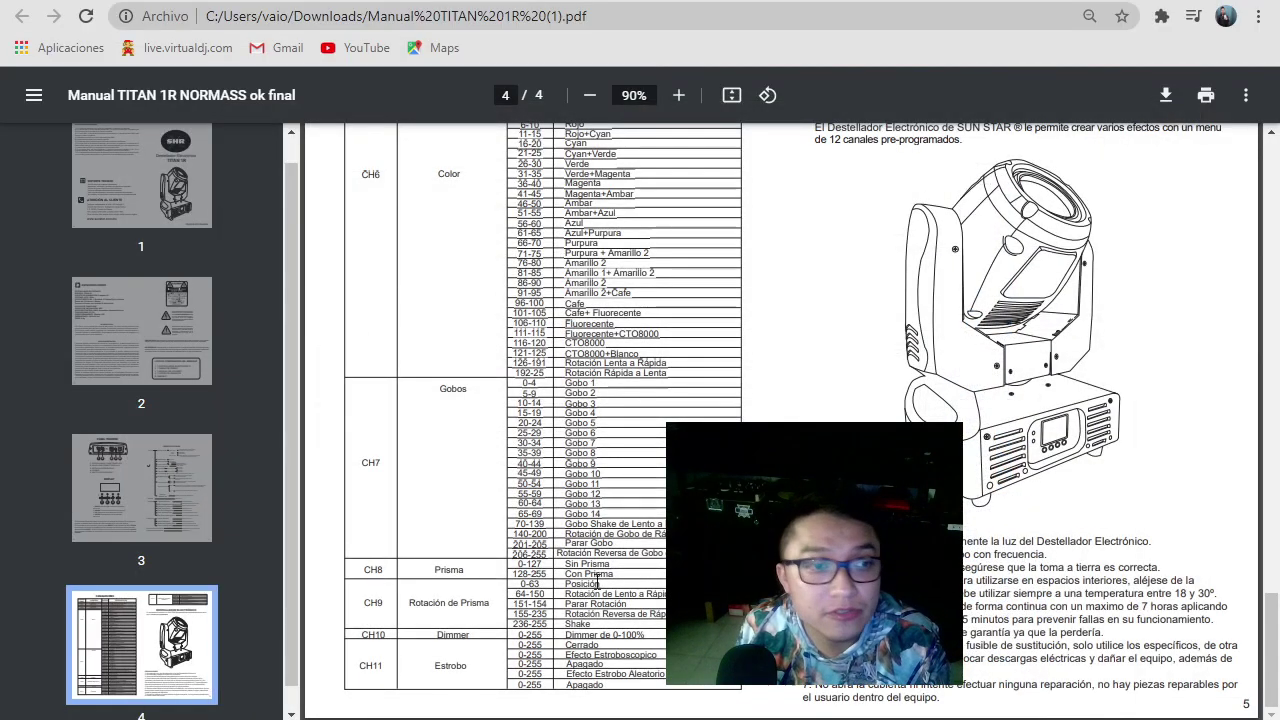
pyautogui.scroll(3, 597, 577)
pyautogui.scroll(-2, 597, 577)
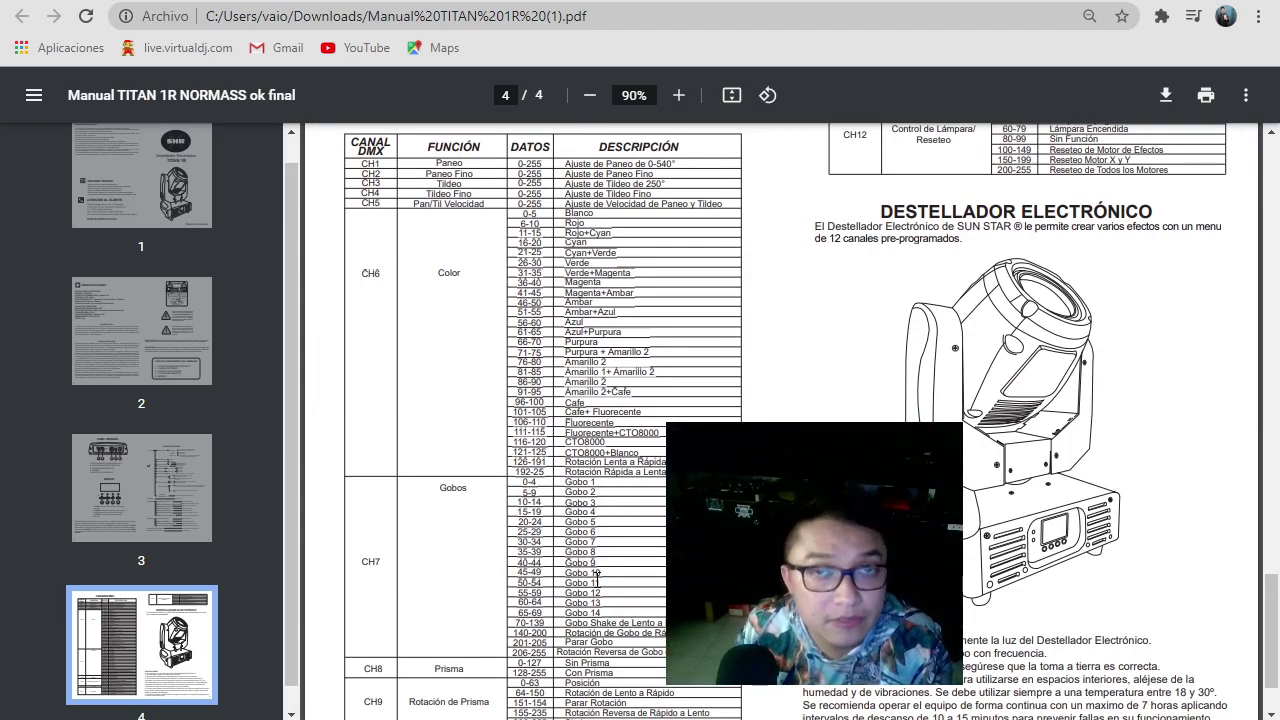
pyautogui.scroll(-1, 626, 594)
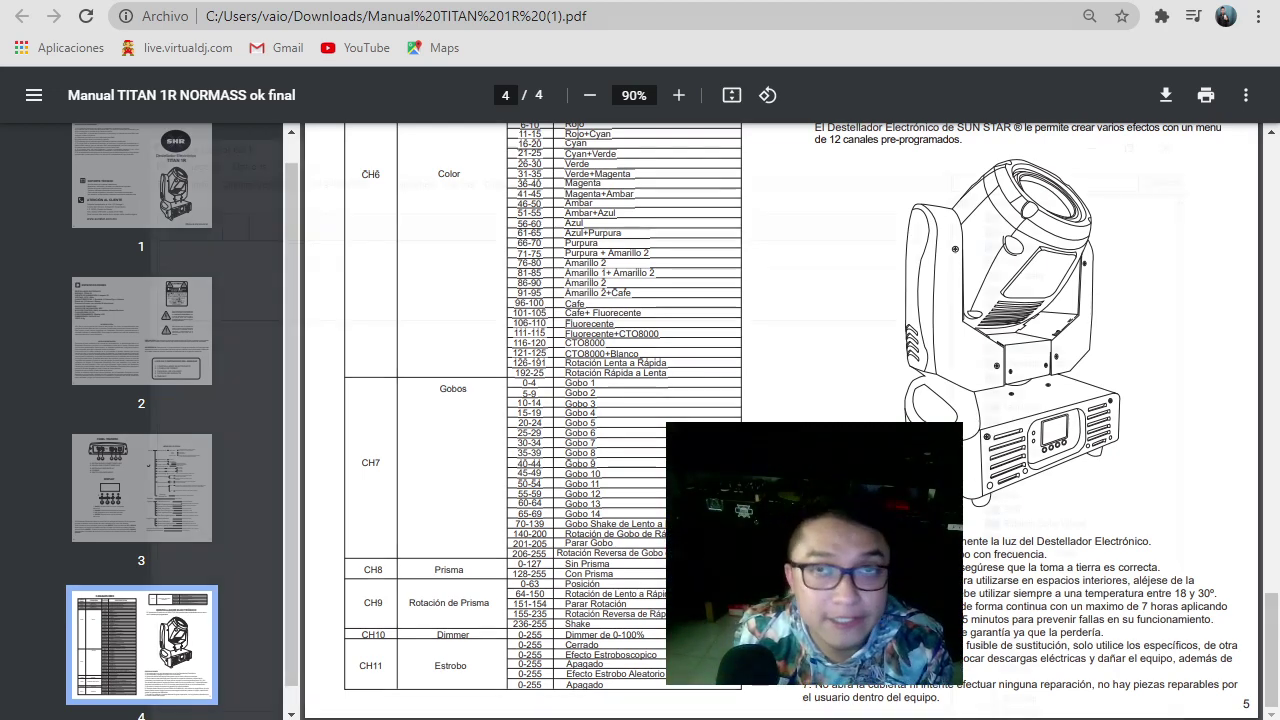
pyautogui.hotkey('alt', 'Tab')
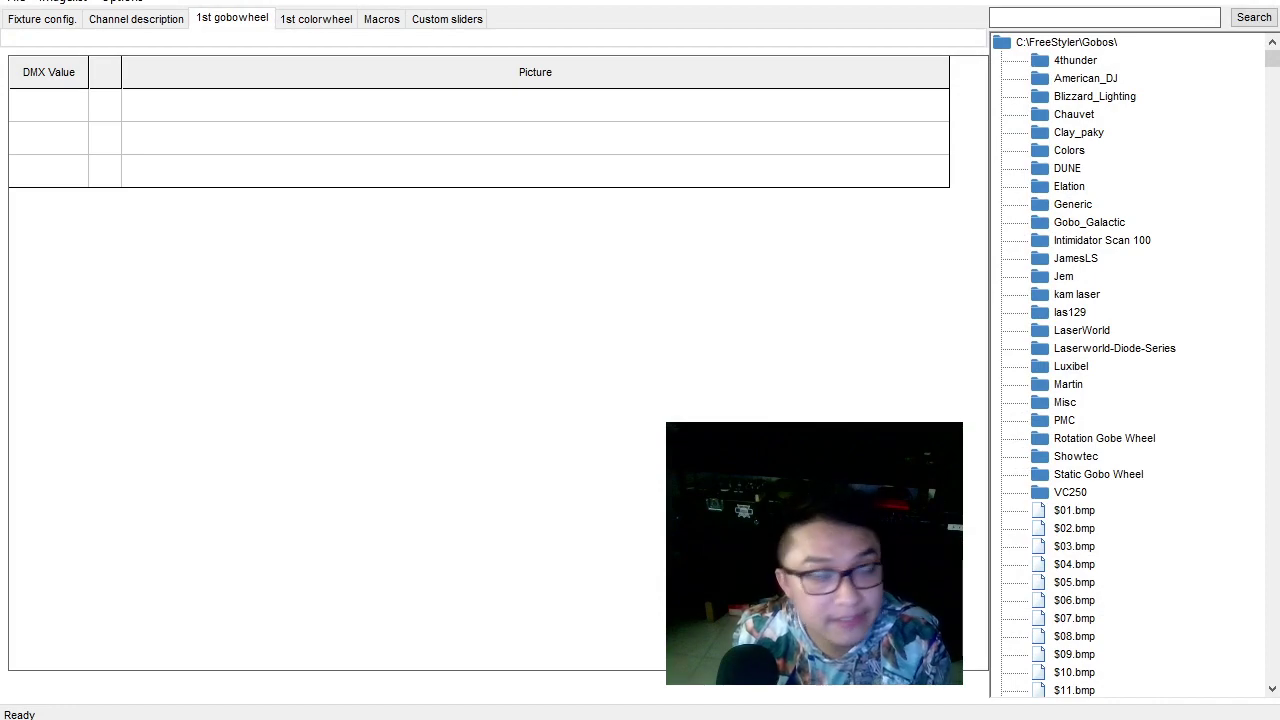
# Return to the PDF manual and look up the DMX range of Gobo 1 under CH7.
pyautogui.hotkey('alt', 'Tab')
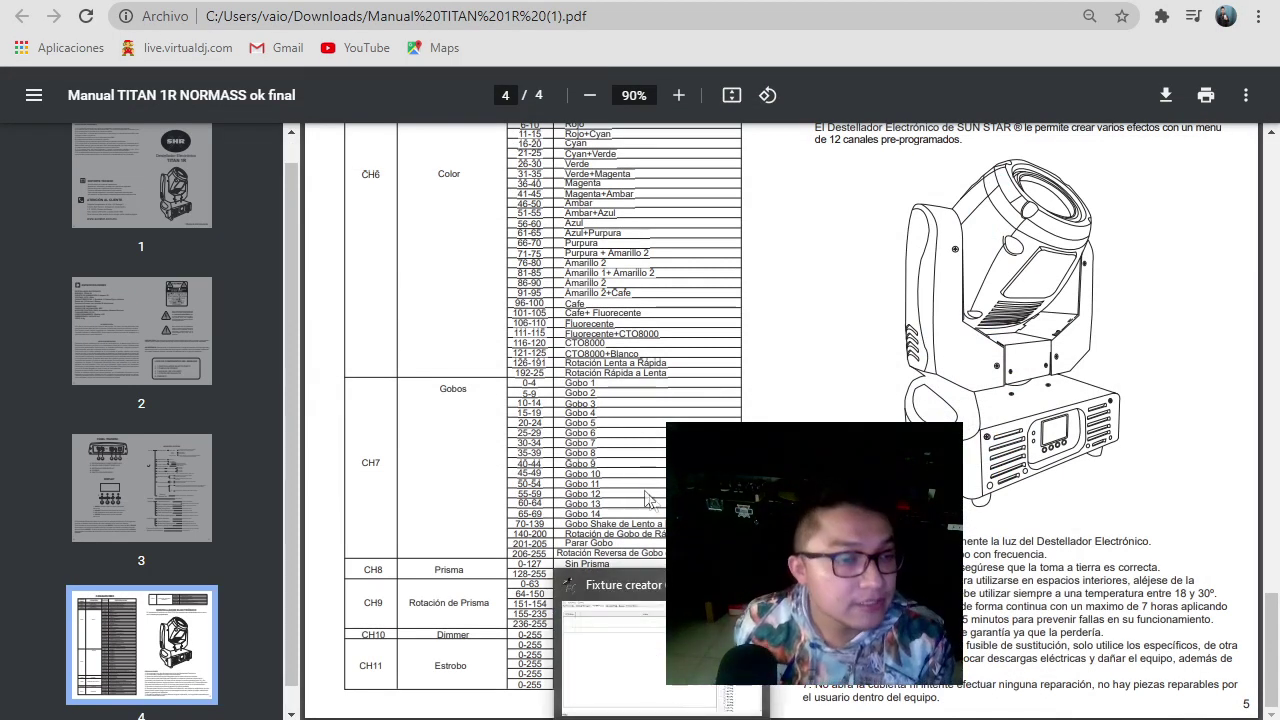
pyautogui.doubleClick(529, 373)
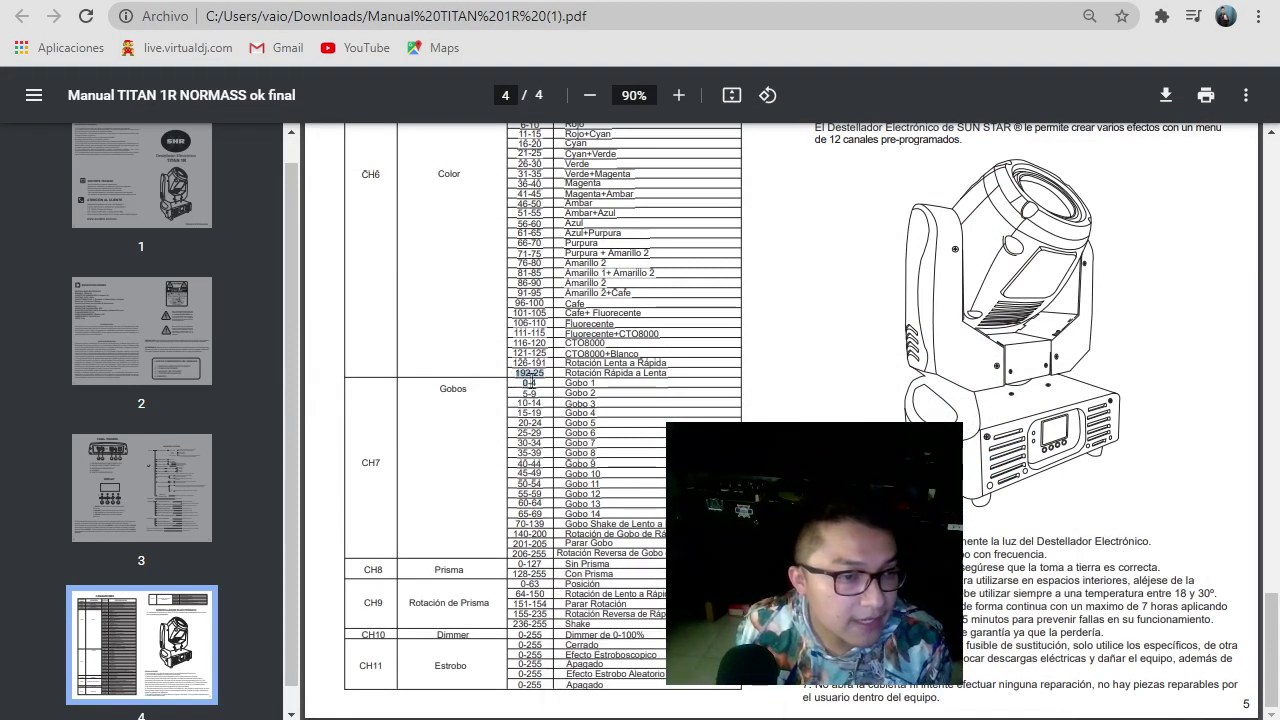
pyautogui.moveTo(622, 373); pyautogui.dragTo(666, 373)
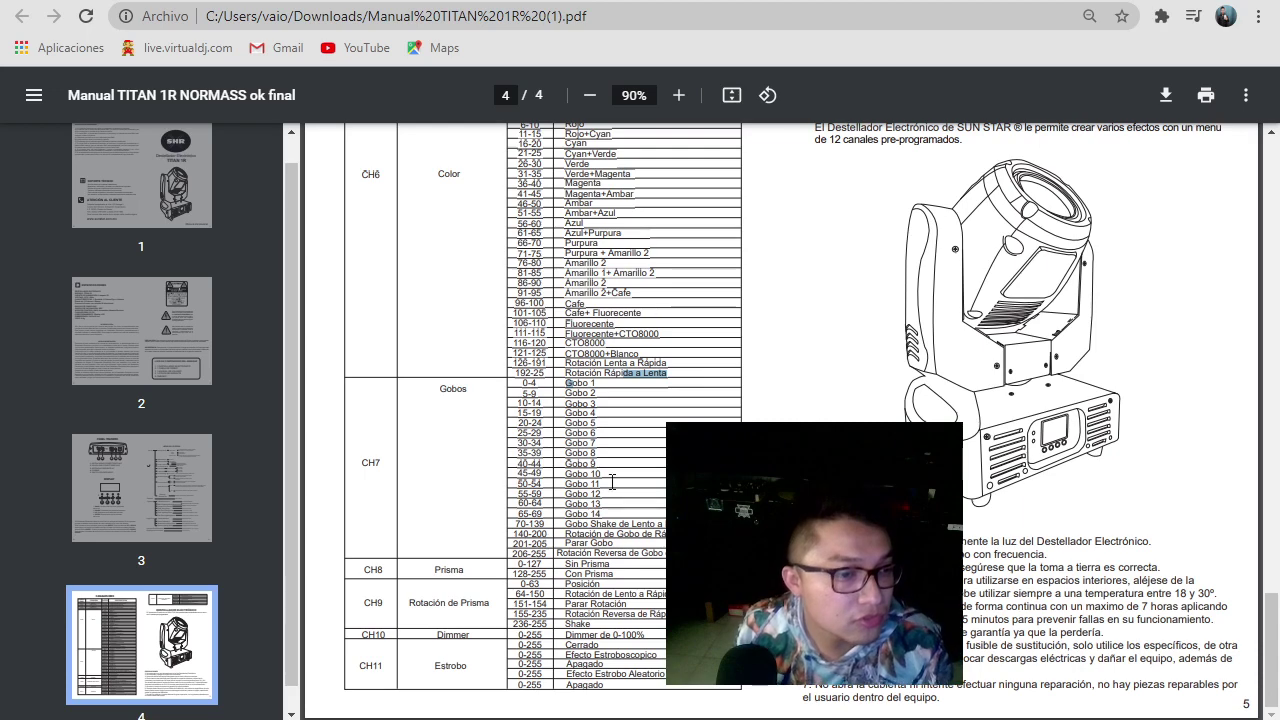
pyautogui.click(531, 383)
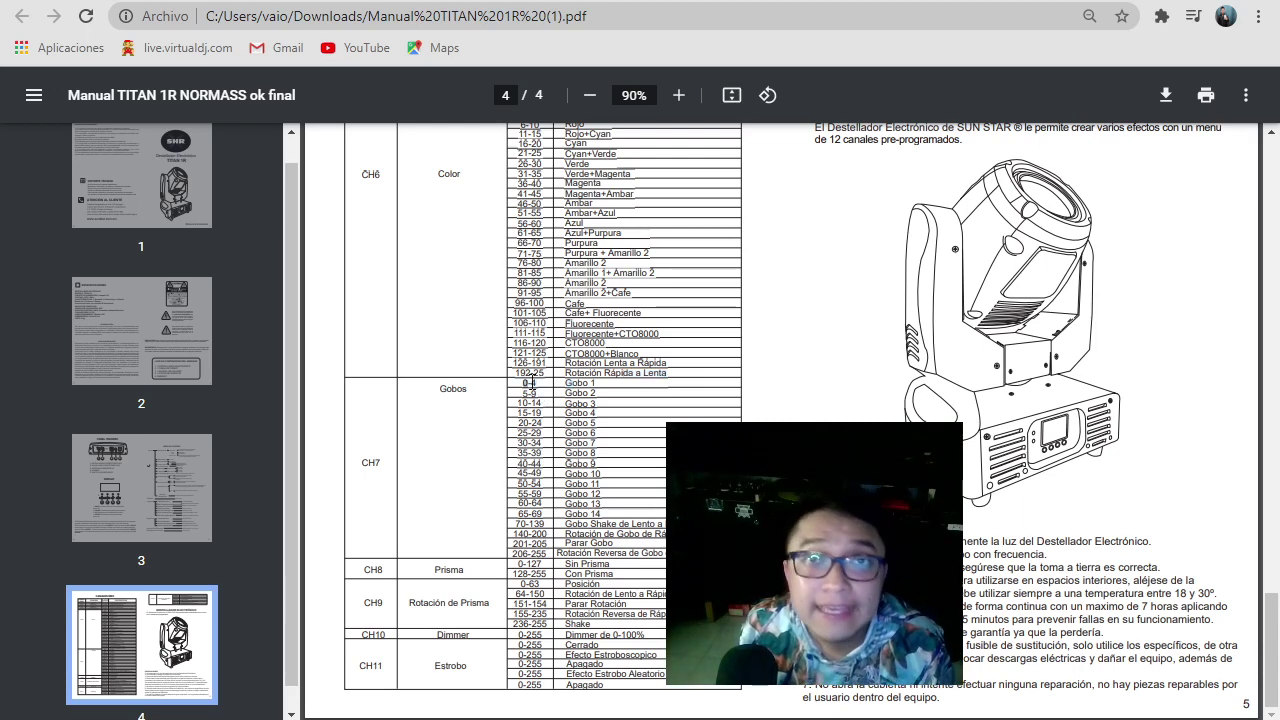
pyautogui.moveTo(519, 379); pyautogui.dragTo(526, 388)
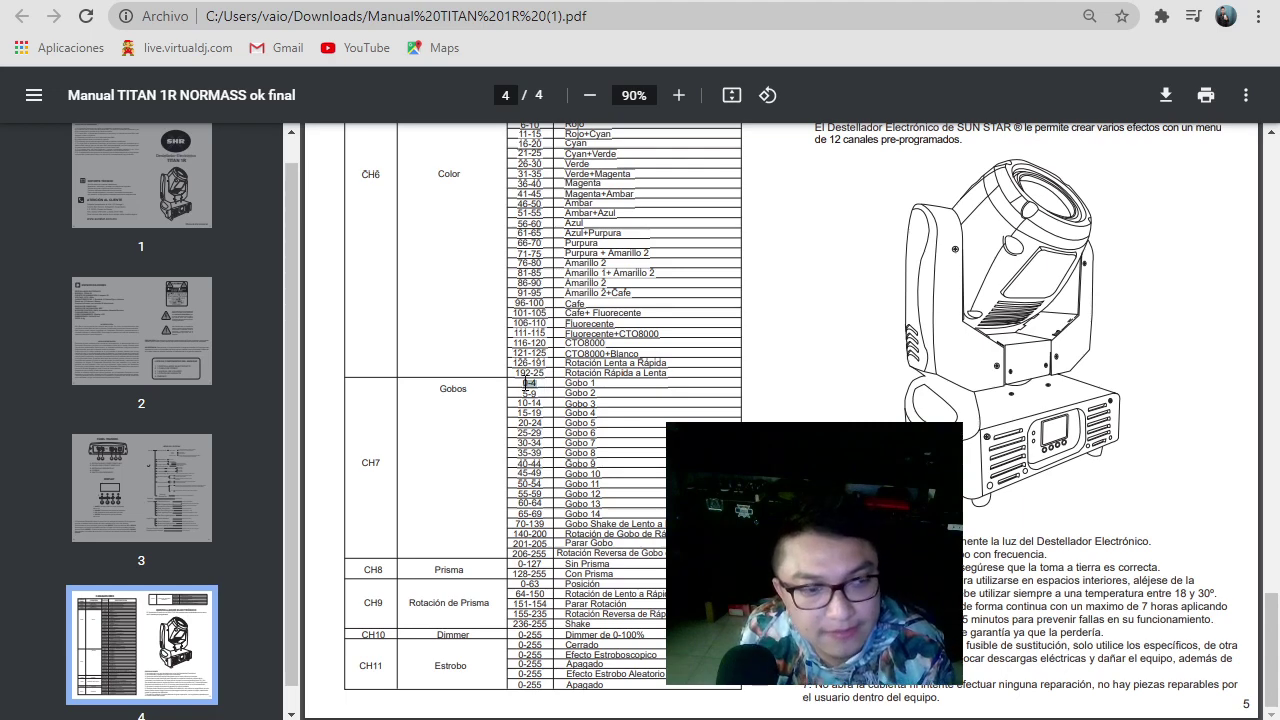
pyautogui.moveTo(641, 385); pyautogui.dragTo(594, 382)
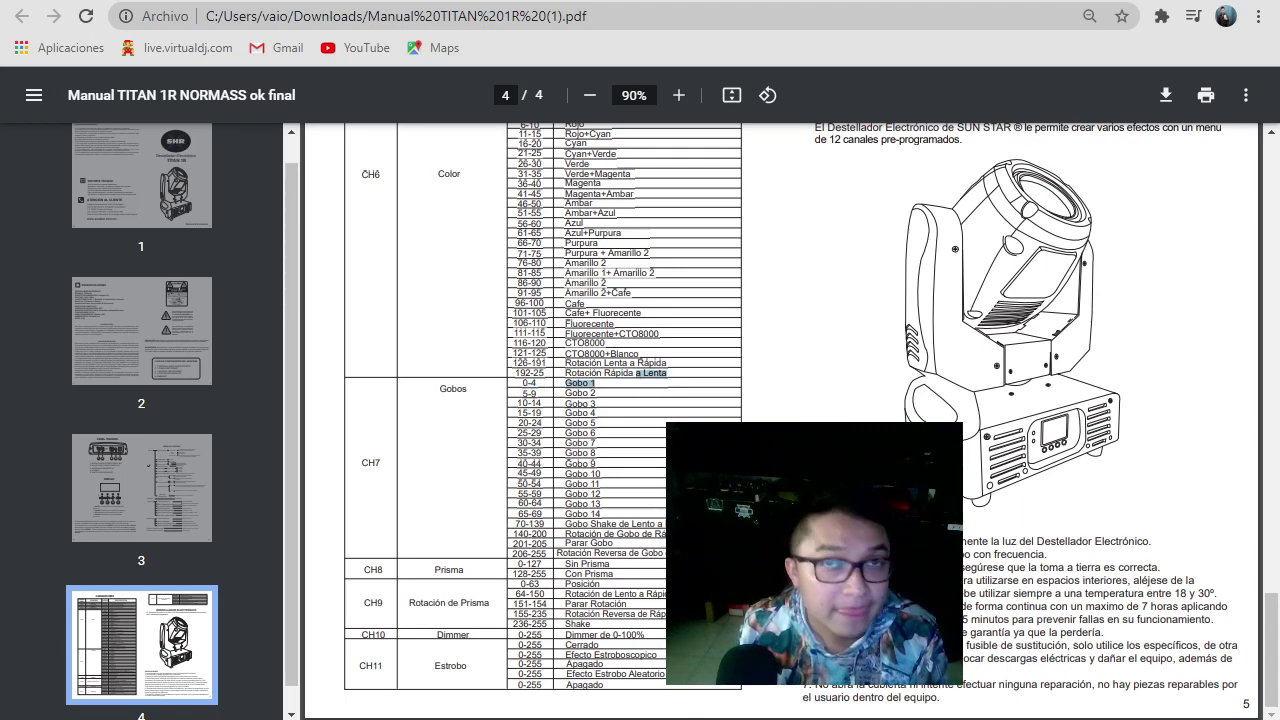
# Switch back to the fixture creator and set the first gobo's DMX value to 0.
pyautogui.hotkey('alt', 'Tab')
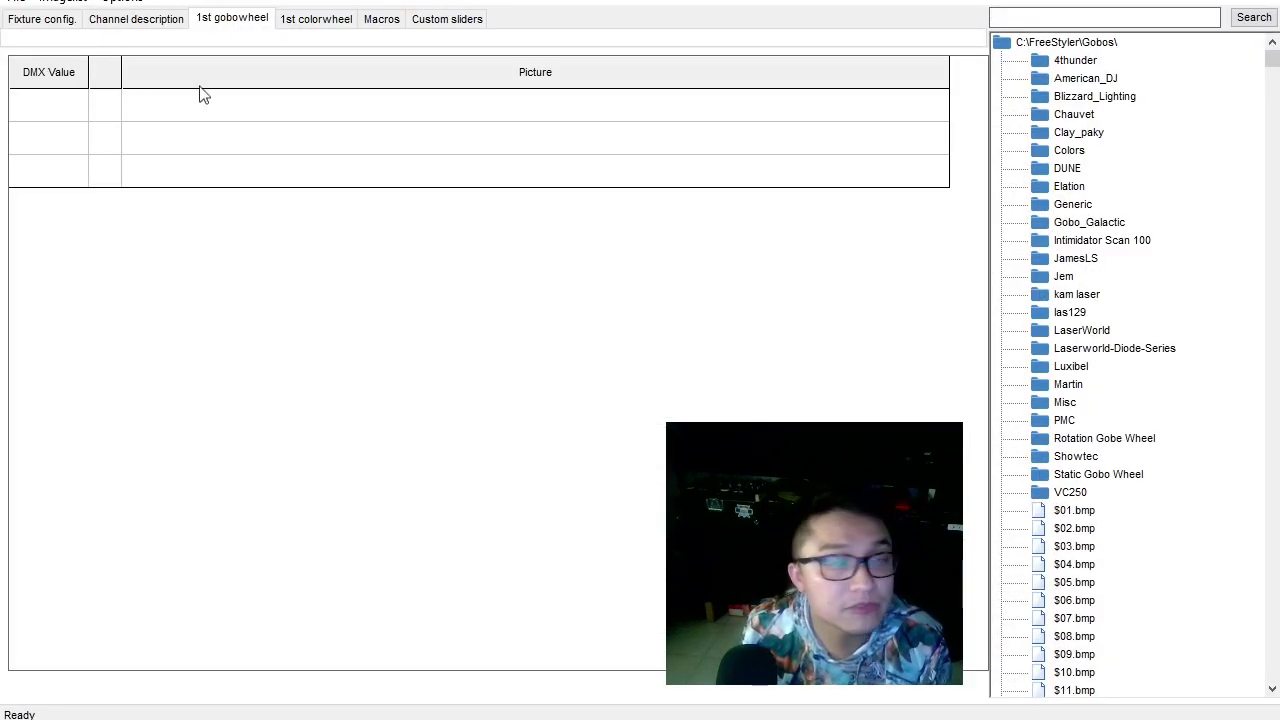
pyautogui.click(60, 108)
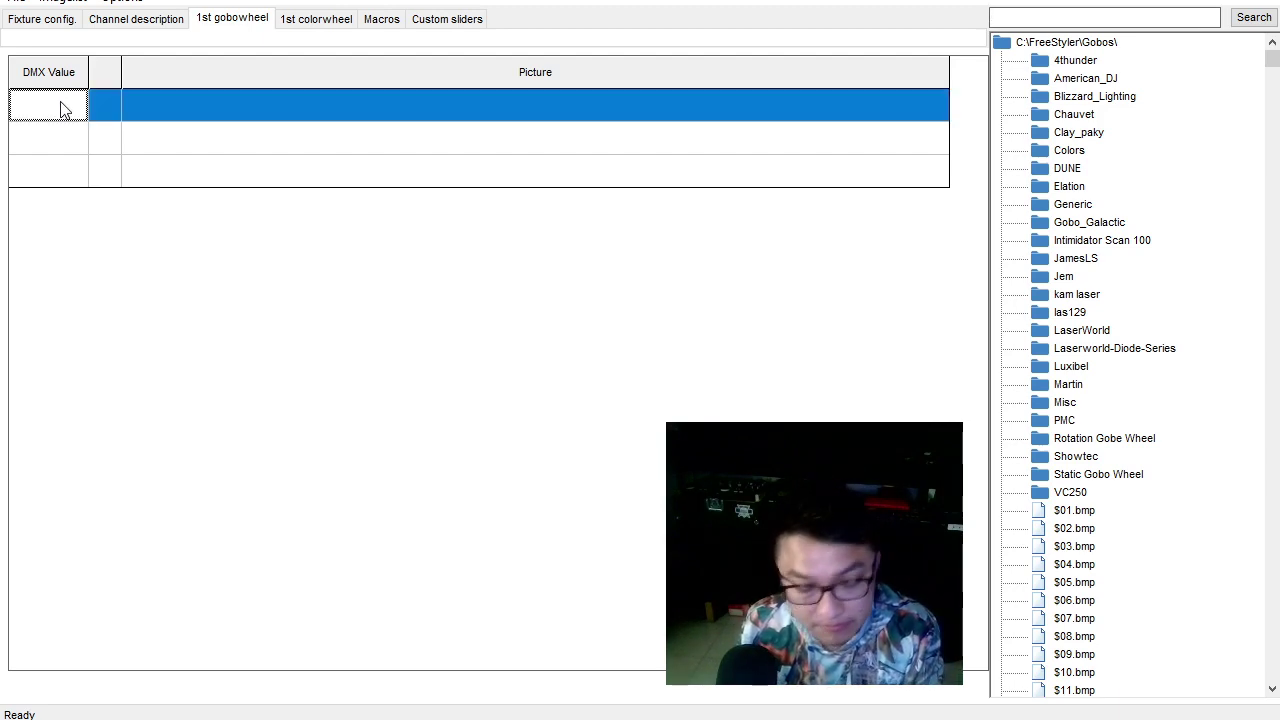
pyautogui.write('0')
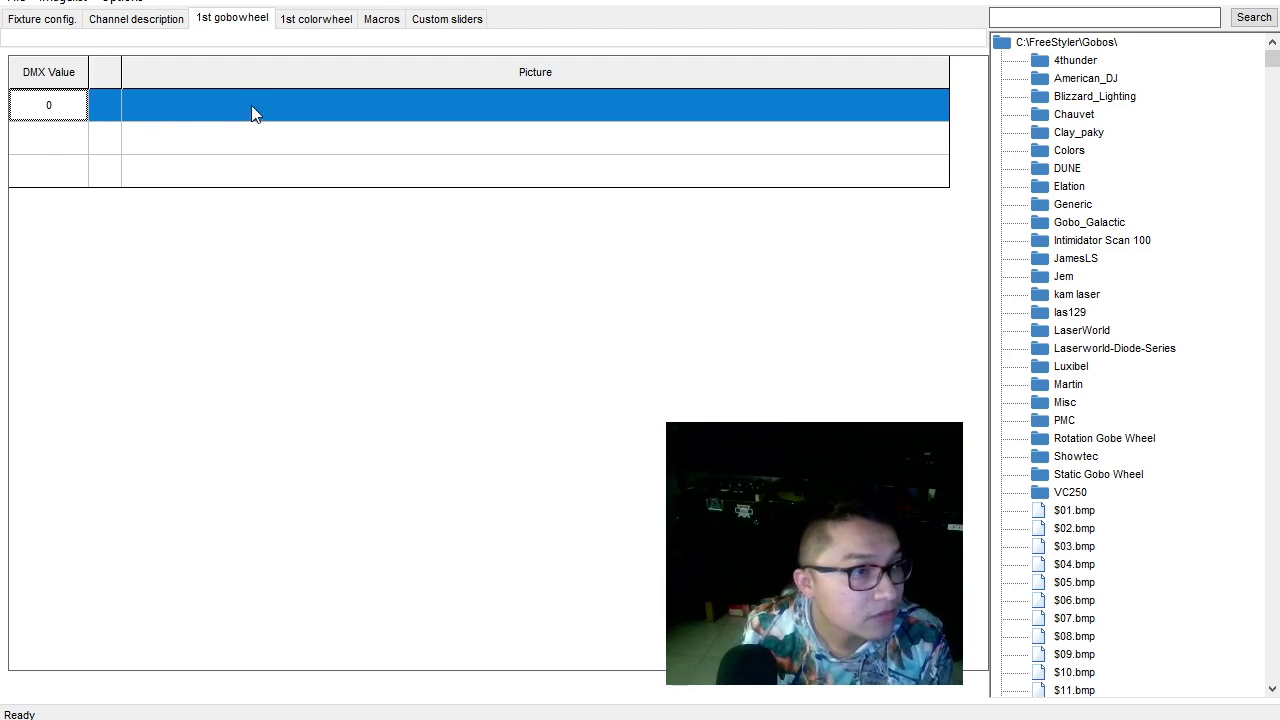
# Try out a series of pictures from the Gobos folder on the DMX 0 row, from $01.bmp to the 1Blue images.
pyautogui.click(1110, 518)
pyautogui.click(1088, 510)
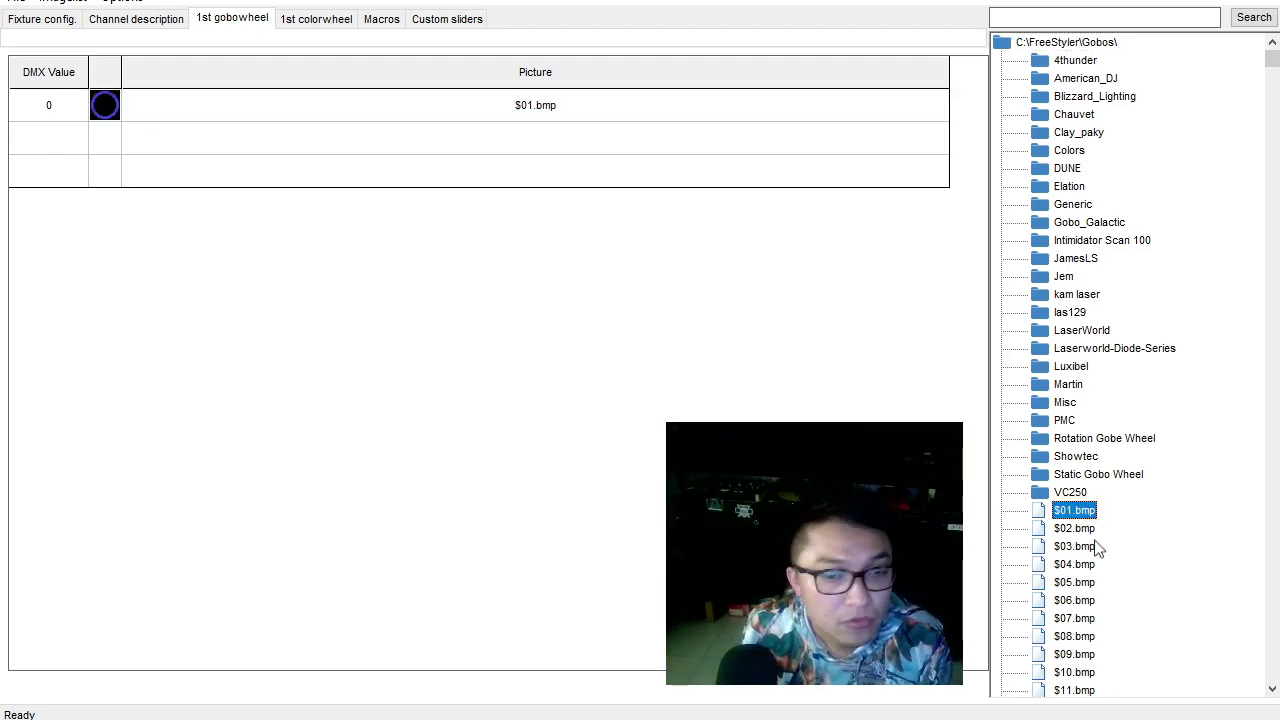
pyautogui.click(1092, 530)
pyautogui.click(1092, 546)
pyautogui.scroll(-1, 1090, 540)
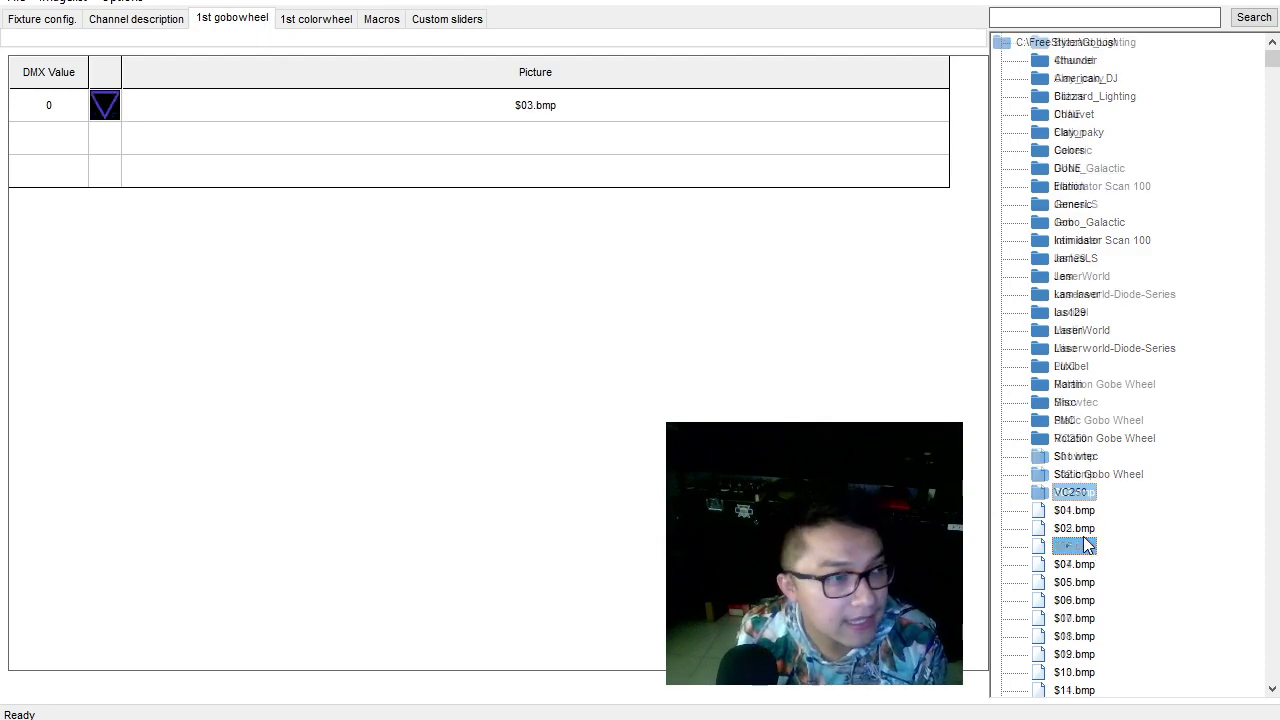
pyautogui.click(1087, 510)
pyautogui.click(1088, 546)
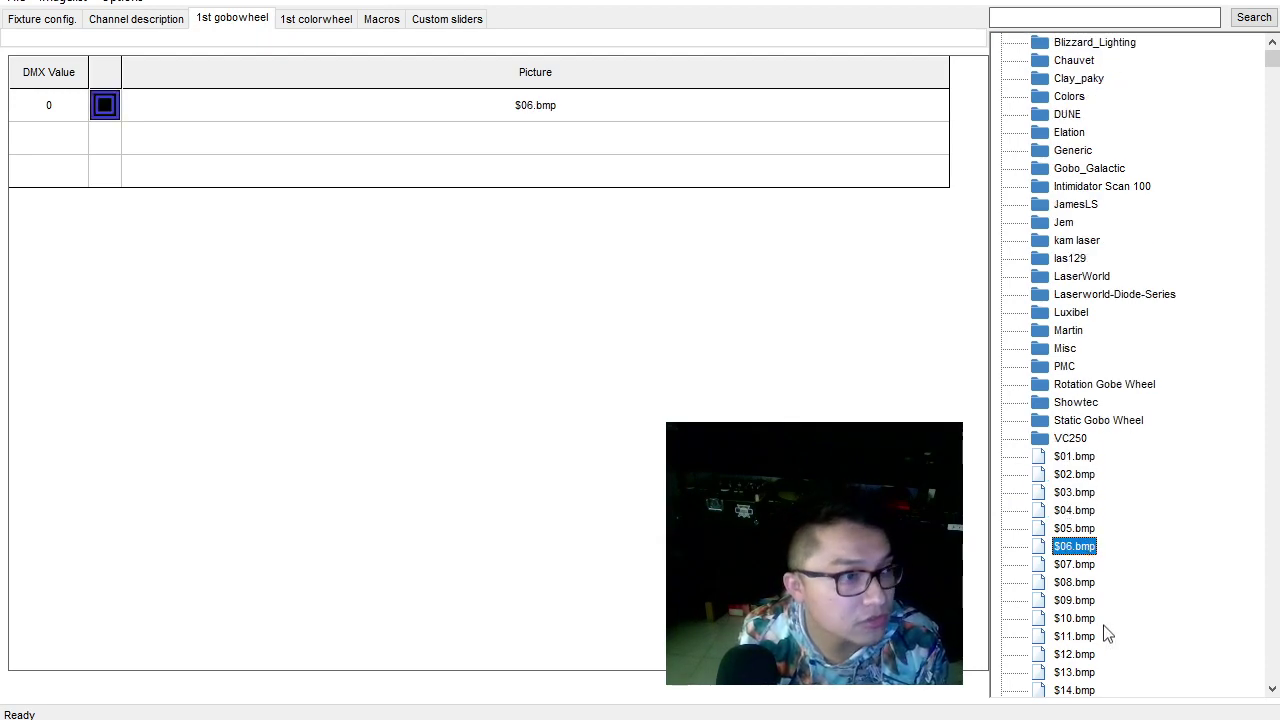
pyautogui.scroll(-2, 1070, 560)
pyautogui.click(1072, 529)
pyautogui.click(1085, 601)
pyautogui.scroll(-2, 1088, 590)
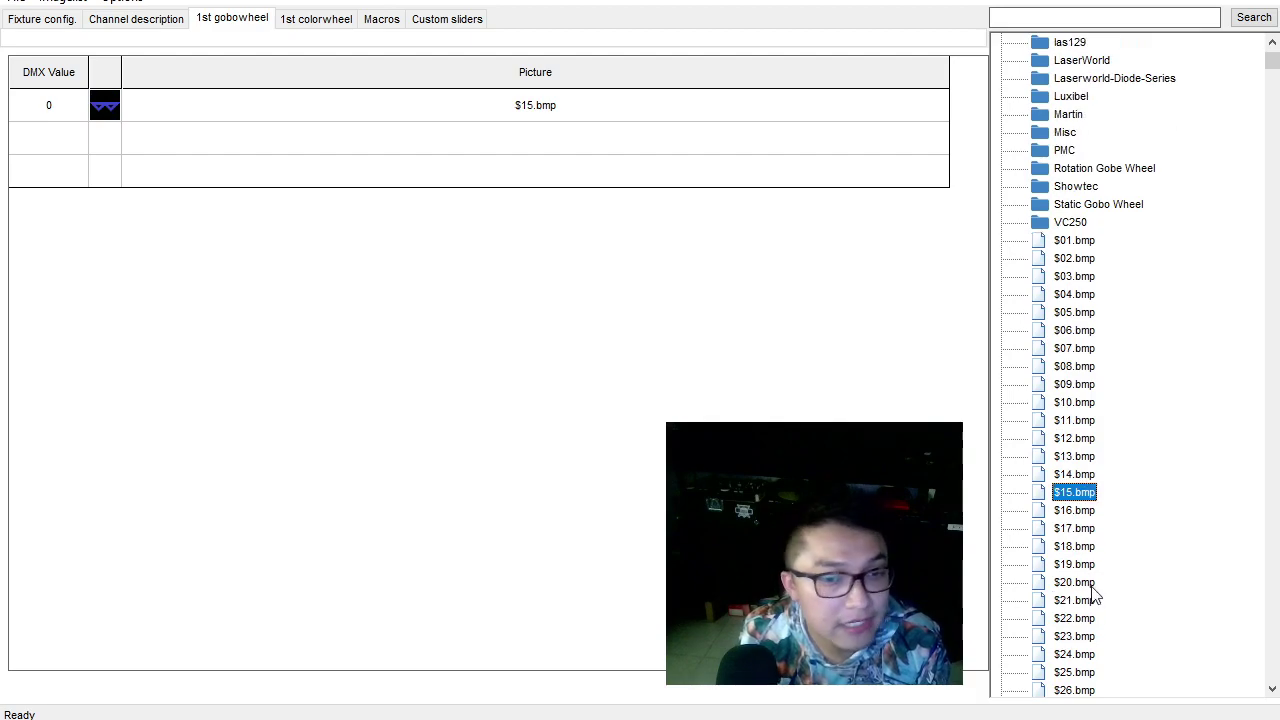
pyautogui.click(1082, 617)
pyautogui.scroll(-2, 1080, 590)
pyautogui.click(1075, 565)
pyautogui.click(1076, 600)
pyautogui.scroll(-3, 1078, 595)
pyautogui.click(1085, 546)
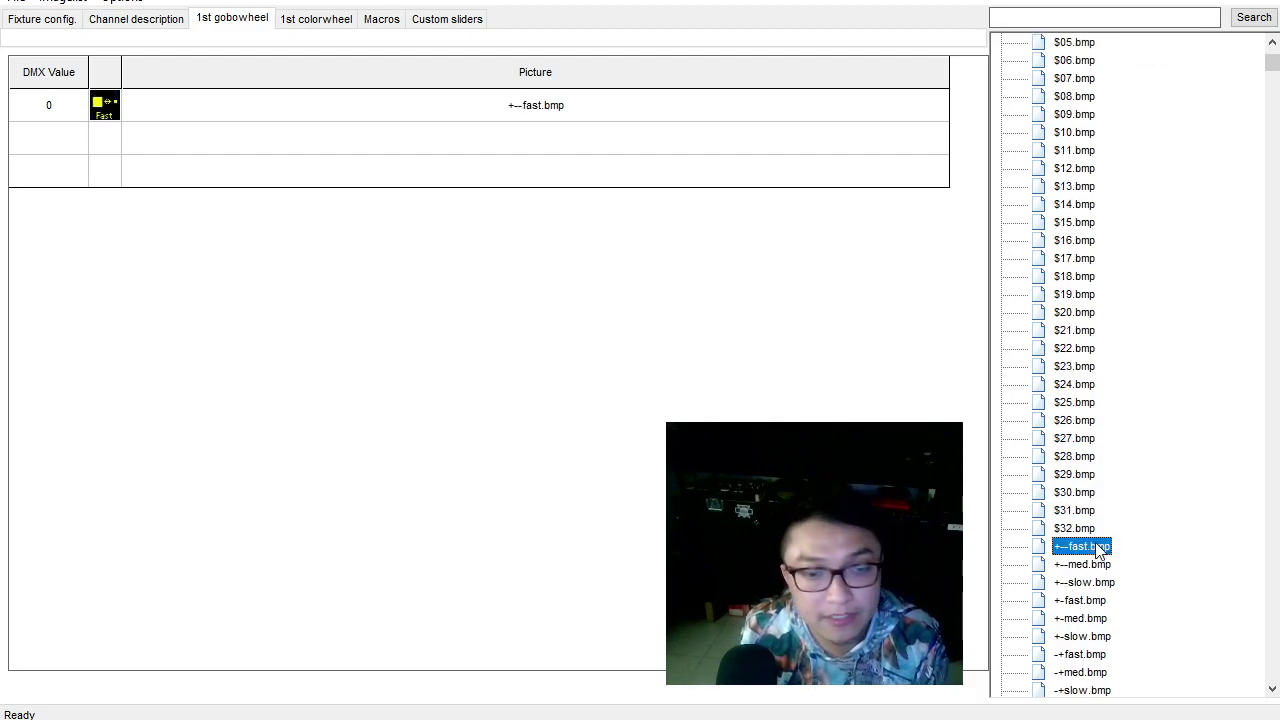
pyautogui.click(1068, 456)
pyautogui.scroll(-3, 1068, 460)
pyautogui.click(1070, 438)
pyautogui.click(1080, 582)
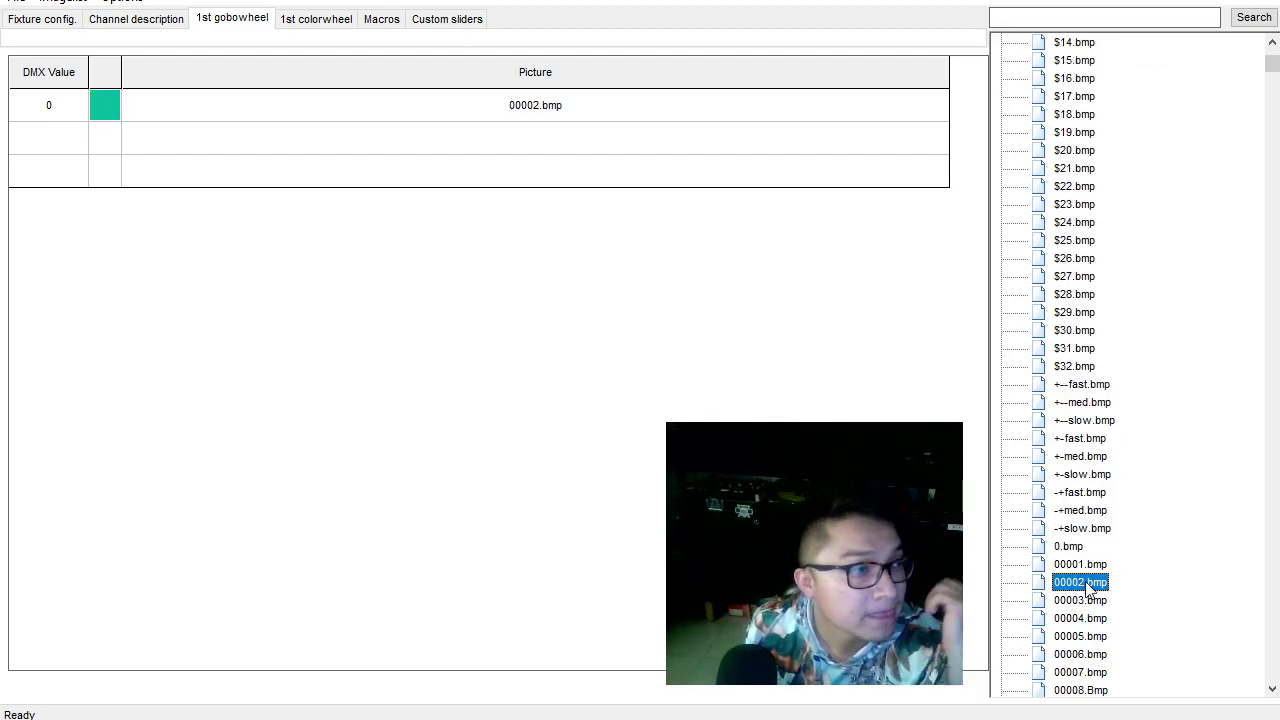
pyautogui.click(1082, 637)
pyautogui.scroll(-2, 1077, 610)
pyautogui.click(1080, 582)
pyautogui.scroll(-3, 1080, 585)
pyautogui.click(1071, 582)
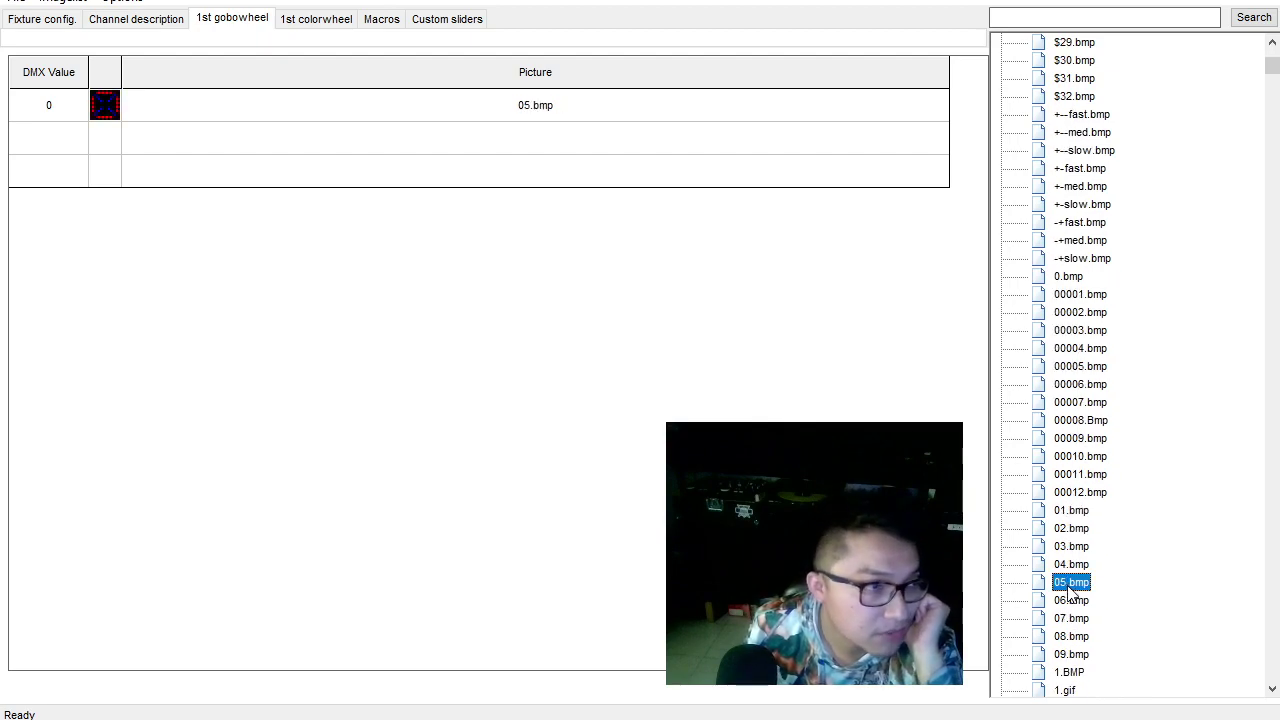
pyautogui.click(1072, 618)
pyautogui.scroll(-2, 1080, 600)
pyautogui.click(1084, 616)
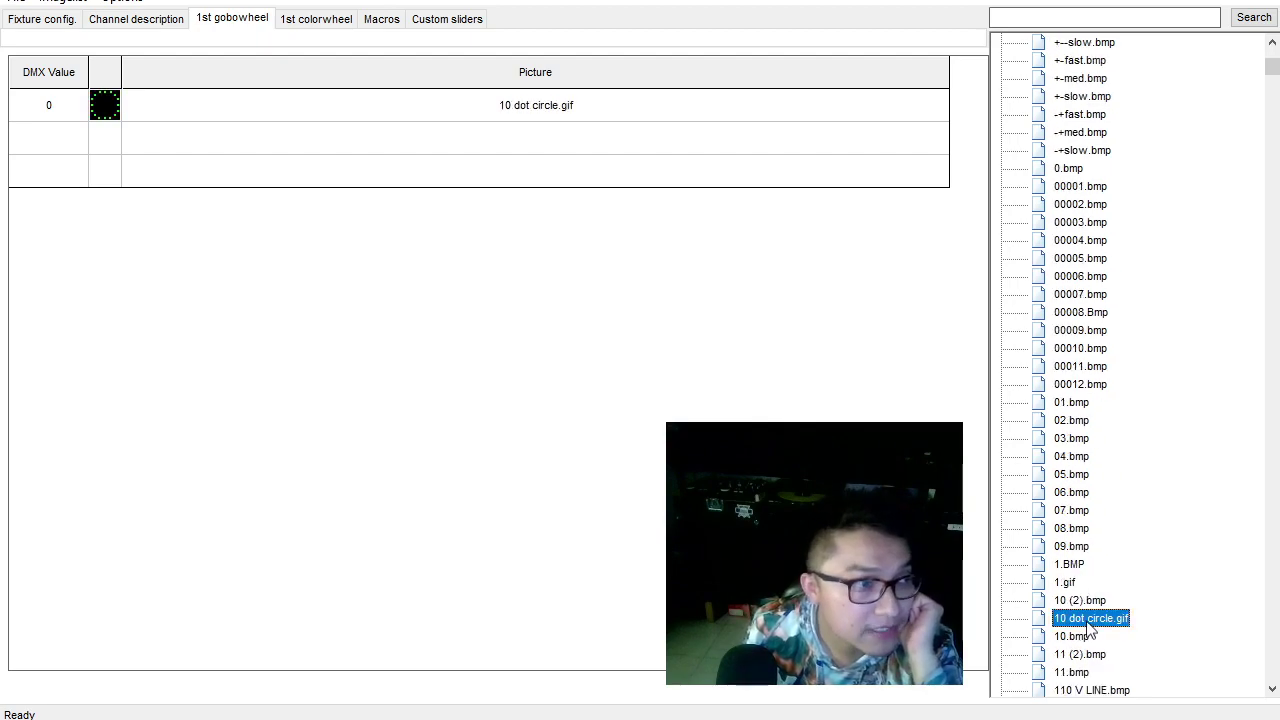
pyautogui.scroll(-2, 1085, 618)
pyautogui.click(1086, 620)
pyautogui.scroll(-1, 1088, 622)
pyautogui.click(1088, 634)
pyautogui.scroll(-2, 1088, 634)
pyautogui.press('Up')
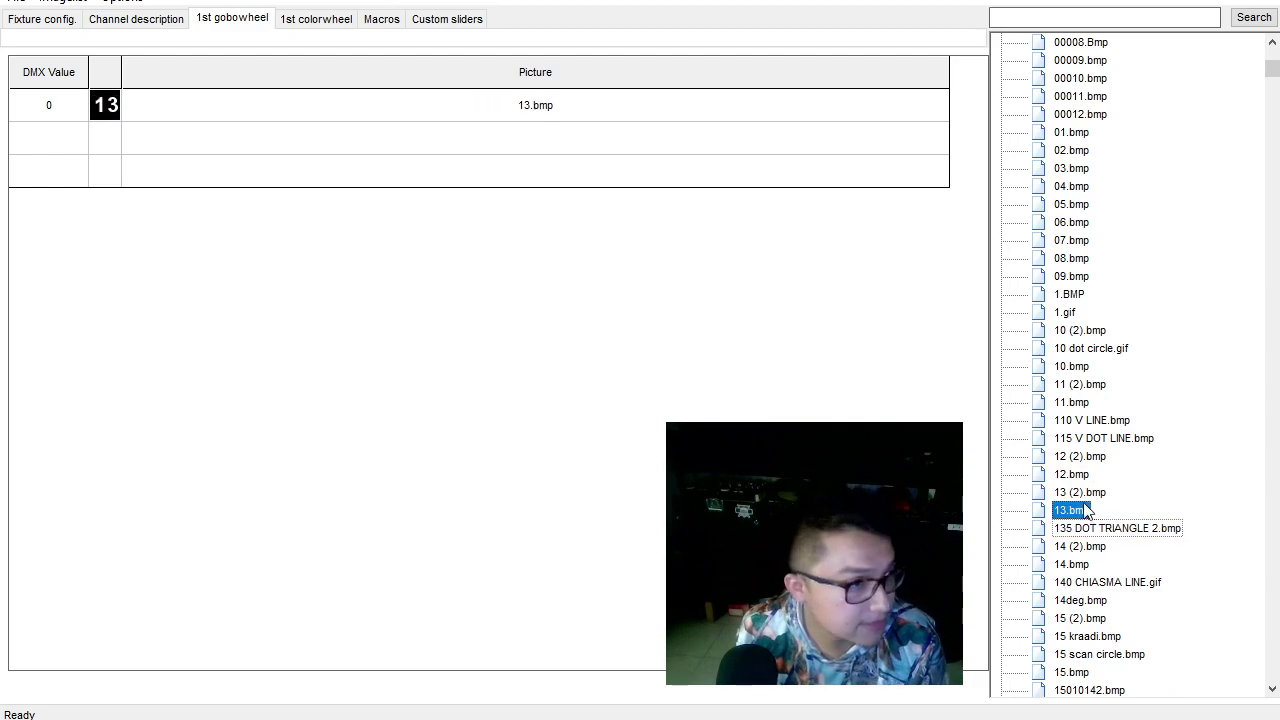
pyautogui.click(1080, 618)
pyautogui.scroll(-2, 1080, 618)
pyautogui.click(1075, 564)
pyautogui.click(1085, 618)
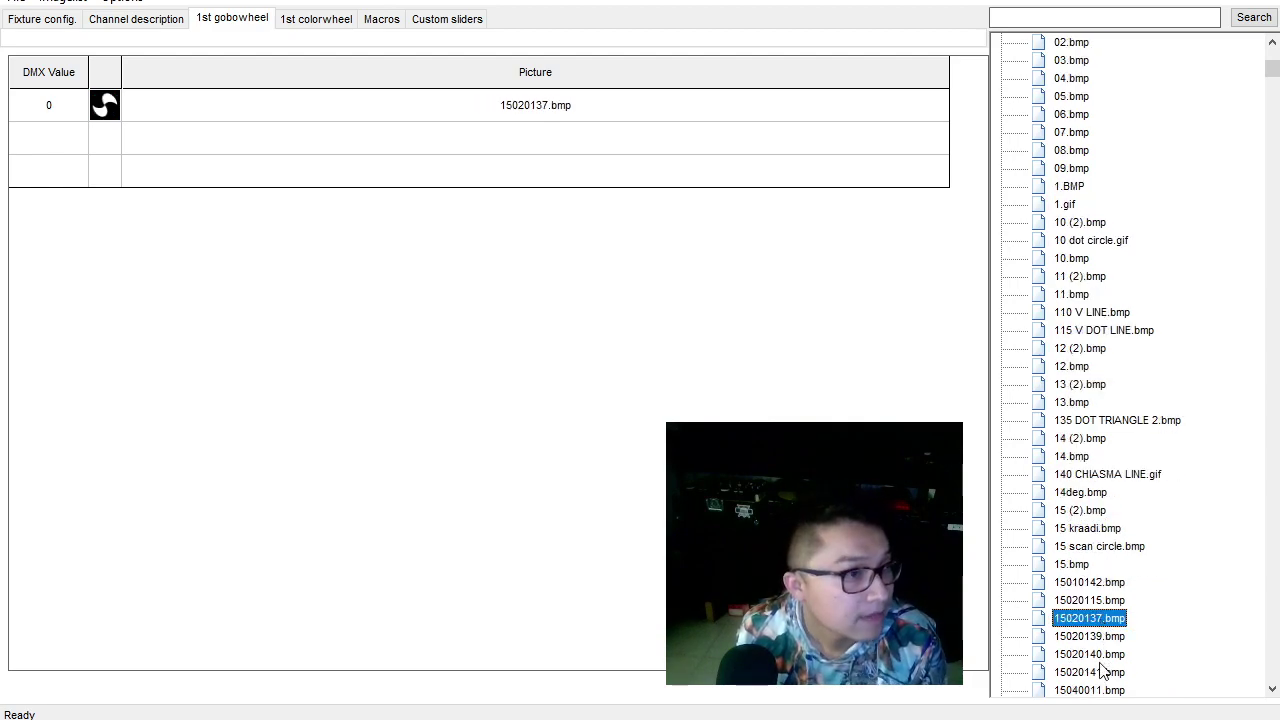
pyautogui.click(1088, 654)
pyautogui.scroll(-2, 1095, 622)
pyautogui.press('Down')
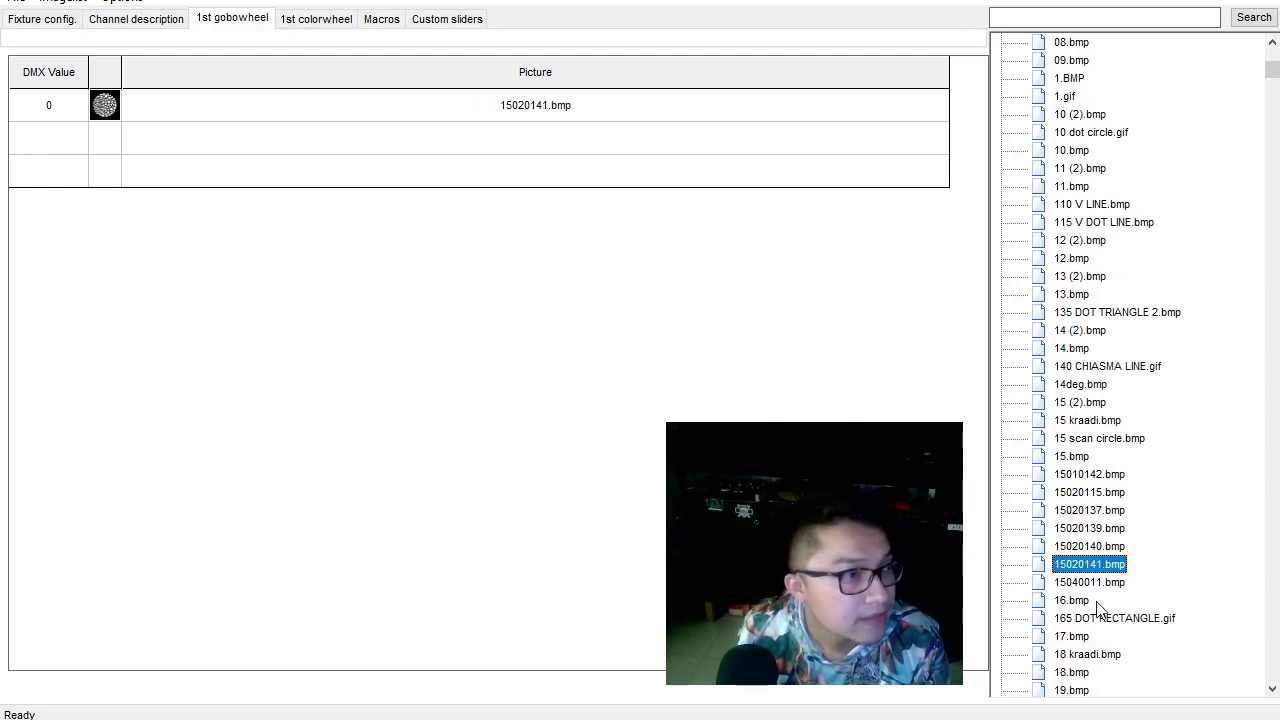
pyautogui.scroll(-1, 1095, 610)
pyautogui.click(1084, 530)
pyautogui.click(1080, 548)
pyautogui.click(1082, 583)
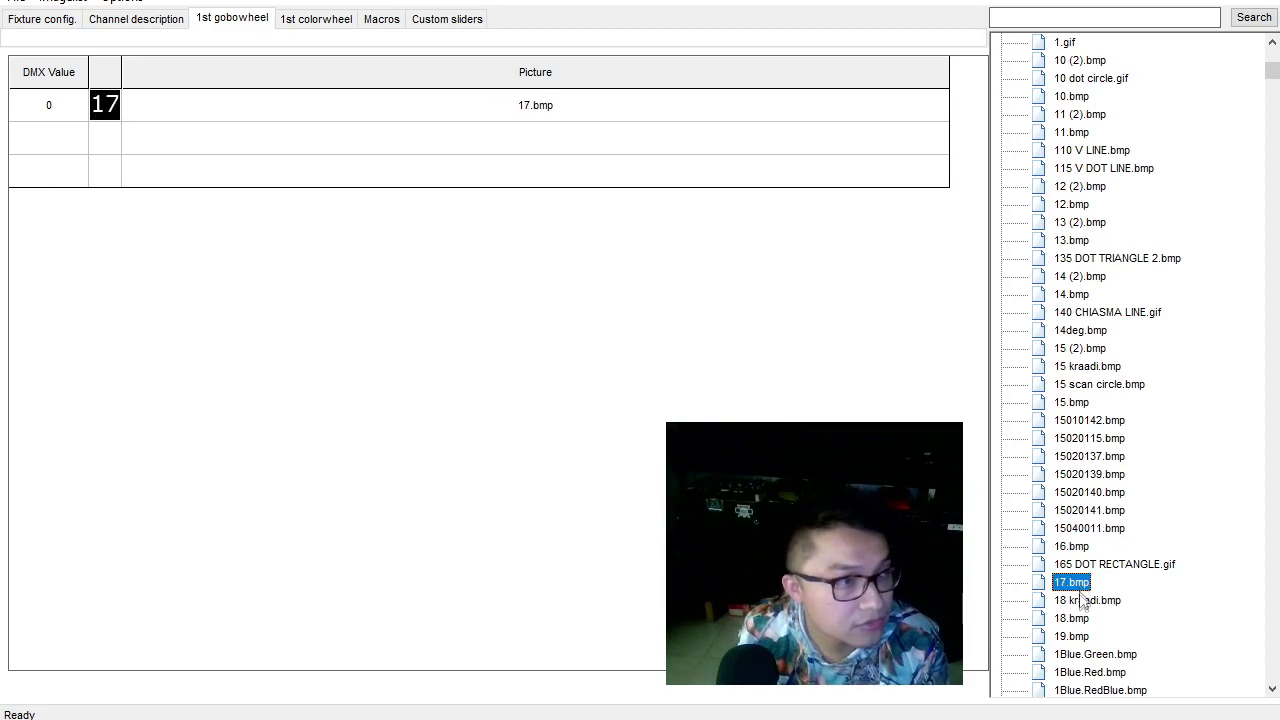
pyautogui.click(1082, 600)
pyautogui.scroll(-1, 1082, 603)
pyautogui.click(1078, 565)
pyautogui.click(1085, 600)
pyautogui.click(1090, 618)
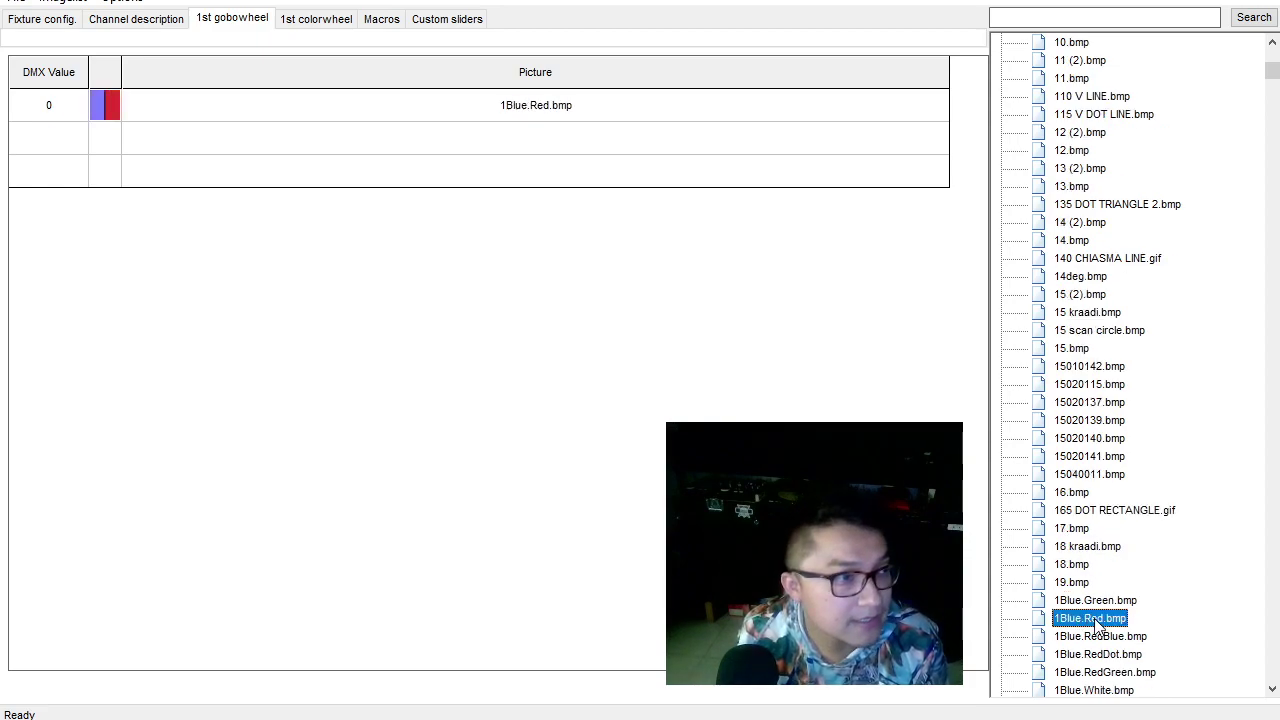
pyautogui.scroll(-2, 1097, 617)
pyautogui.click(1097, 546)
pyautogui.click(1100, 582)
pyautogui.click(1095, 618)
# Assign 21deg.bmp as the picture of the first gobo at DMX value 0.
pyautogui.scroll(-10, 1095, 618)
pyautogui.click(1082, 491)
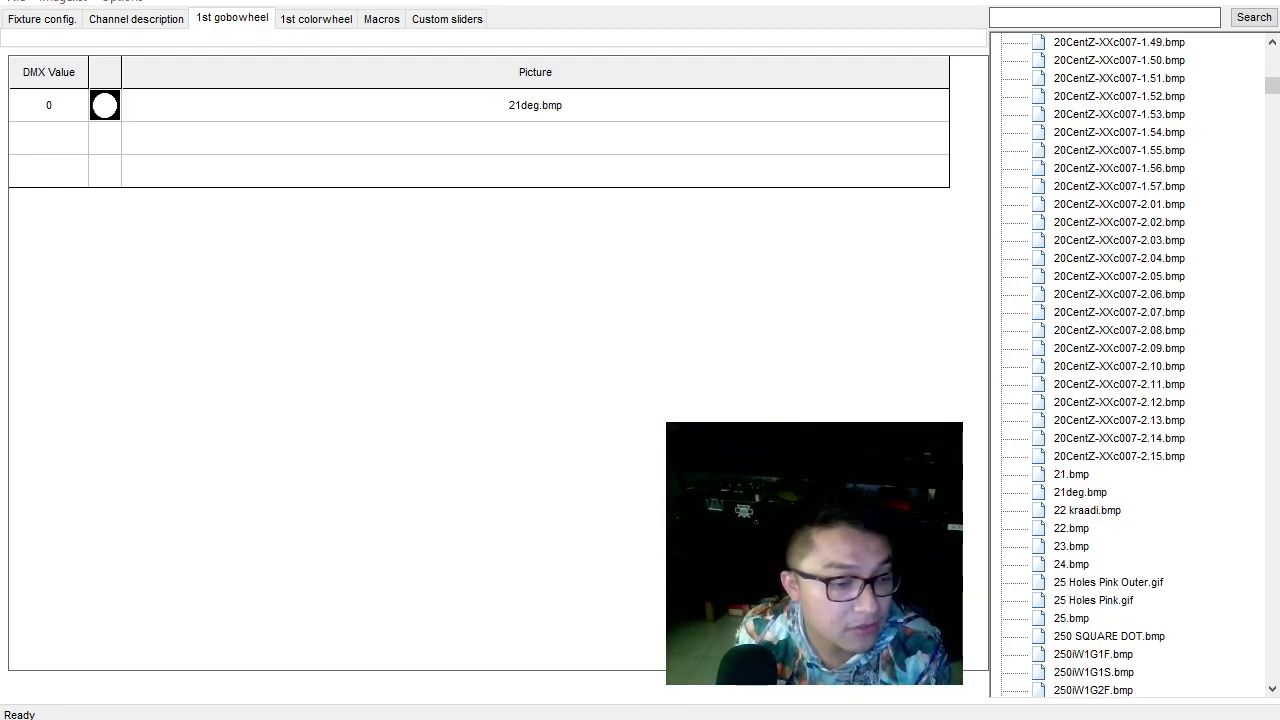
# Switch between the PDF manual and the fixture creator to look up the Gobo 1 and Gobo 2 entries under CH7.
pyautogui.hotkey('alt', 'Tab')
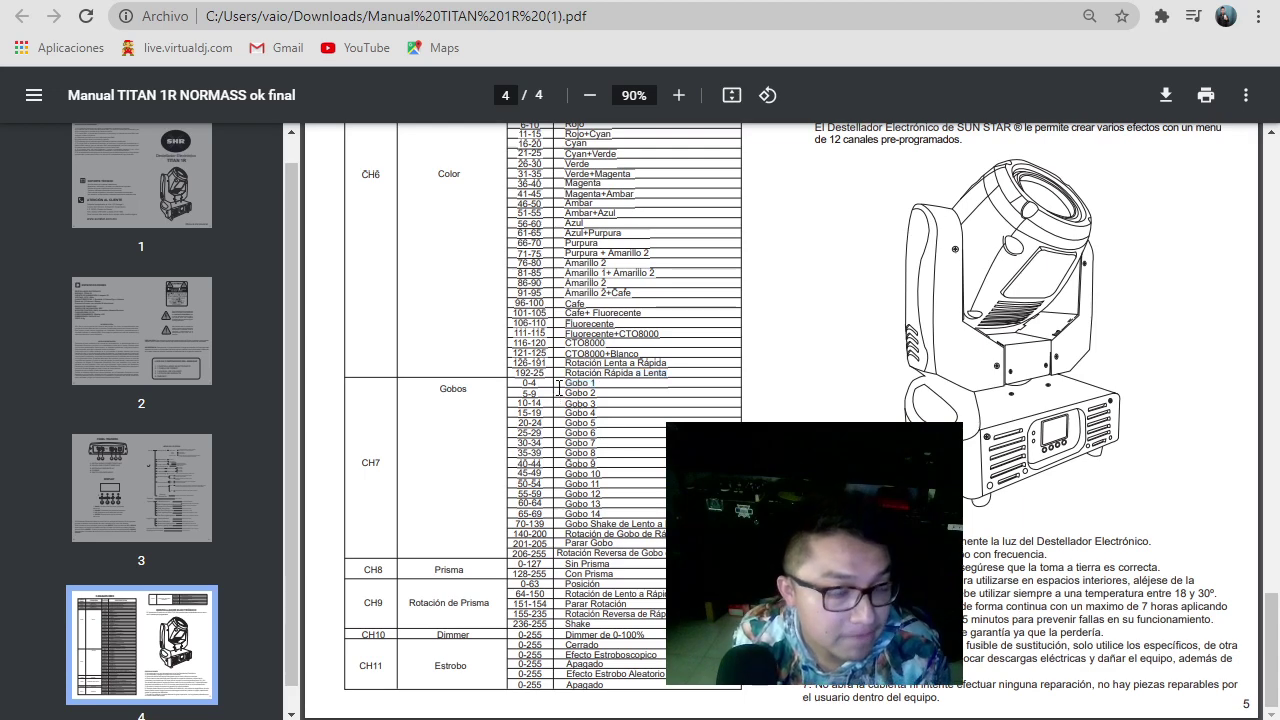
pyautogui.moveTo(559, 388); pyautogui.dragTo(601, 387)
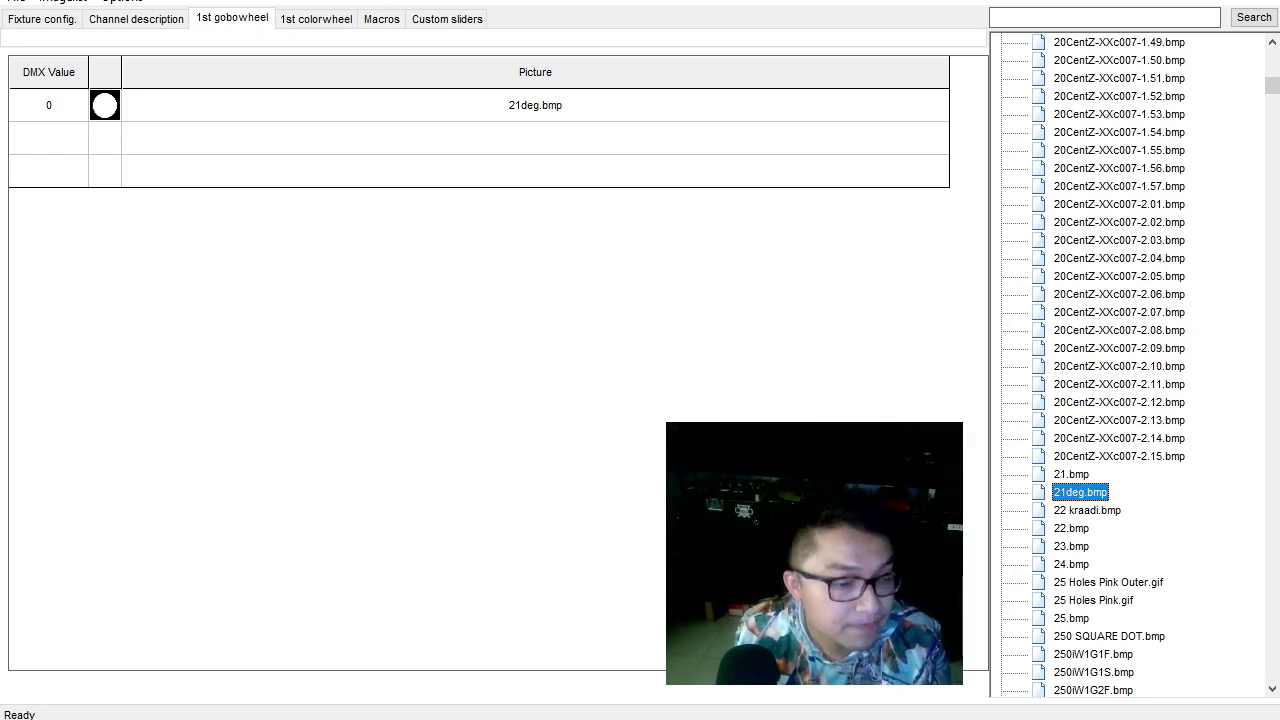
pyautogui.hotkey('alt', 'Tab')
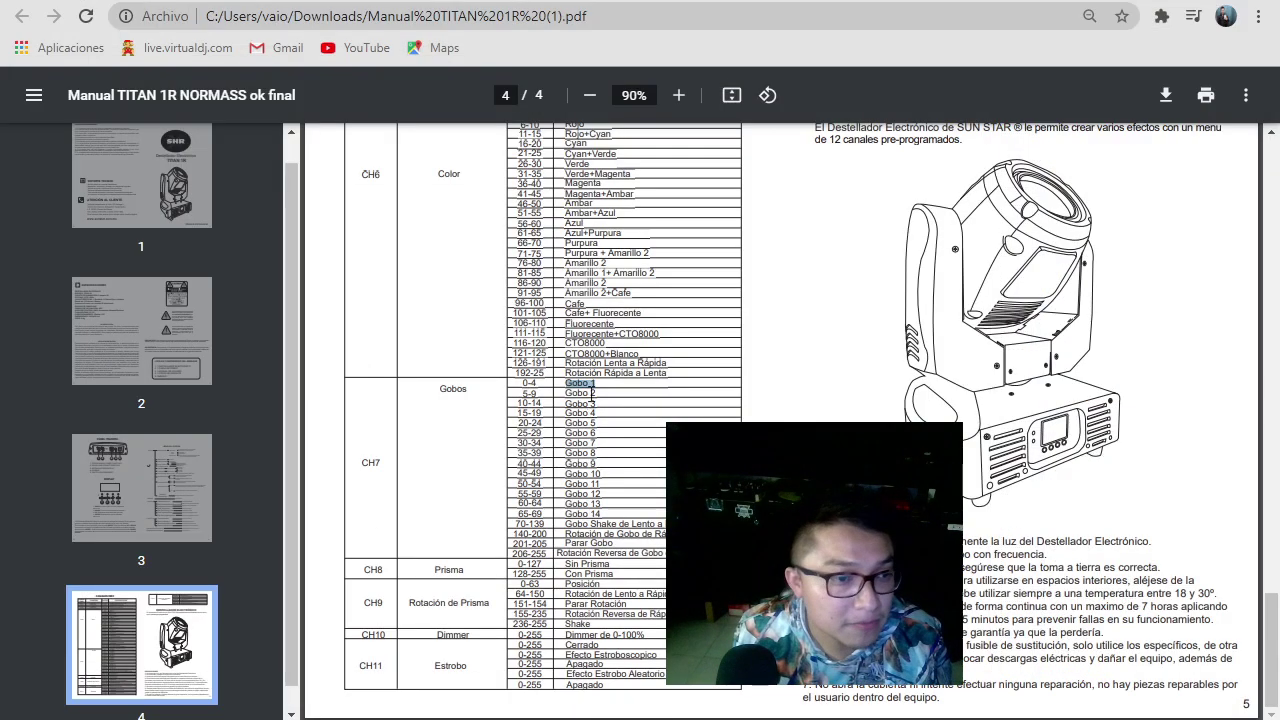
pyautogui.moveTo(594, 393); pyautogui.dragTo(566, 393)
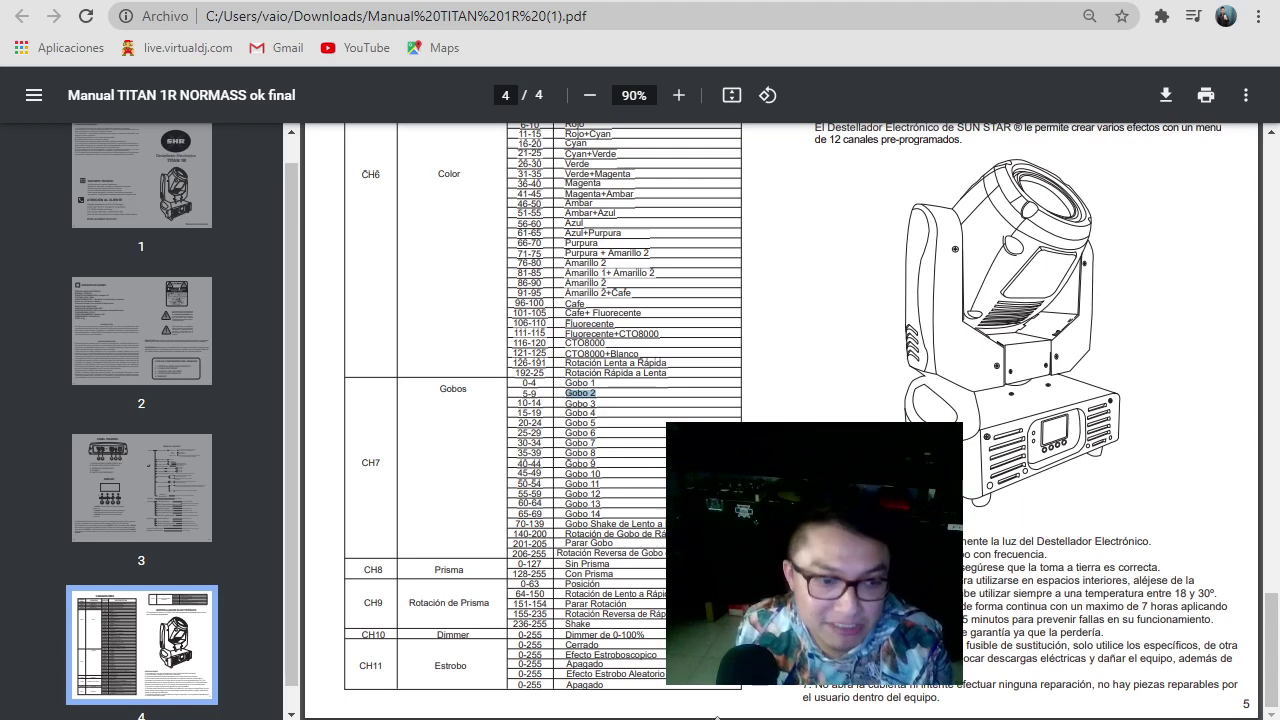
pyautogui.hotkey('alt', 'Tab')
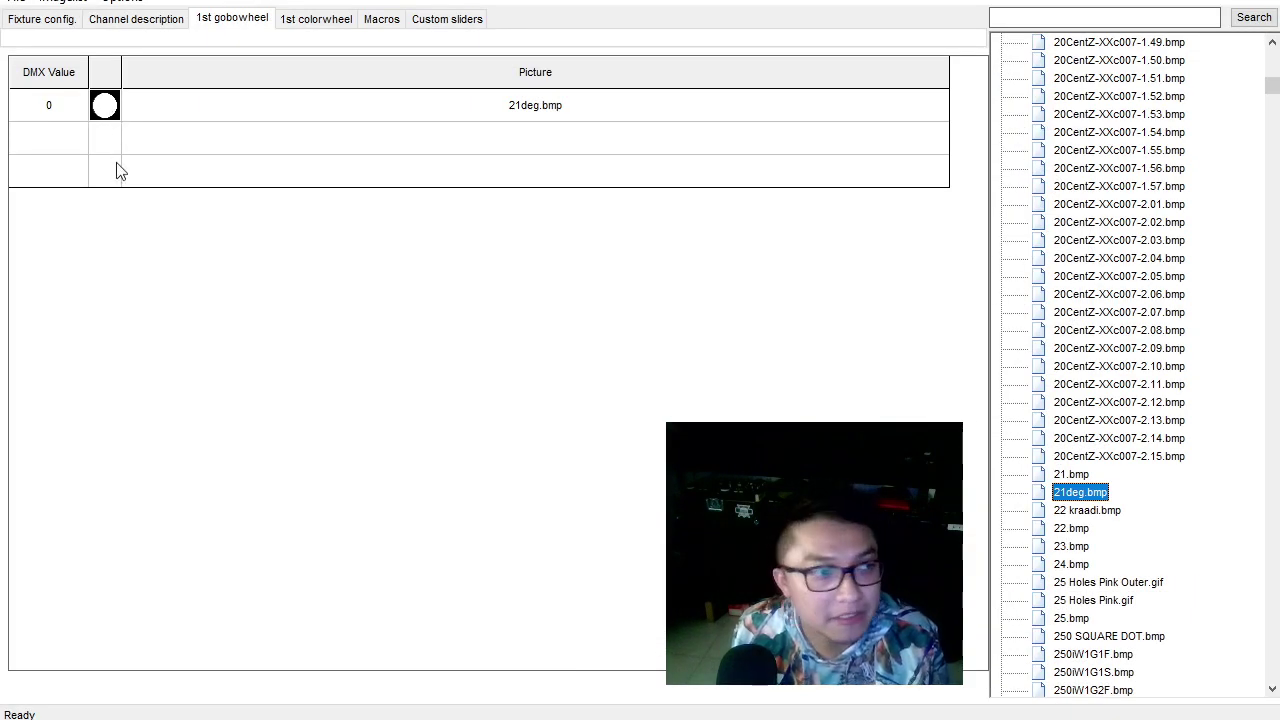
pyautogui.hotkey('alt', 'Tab')
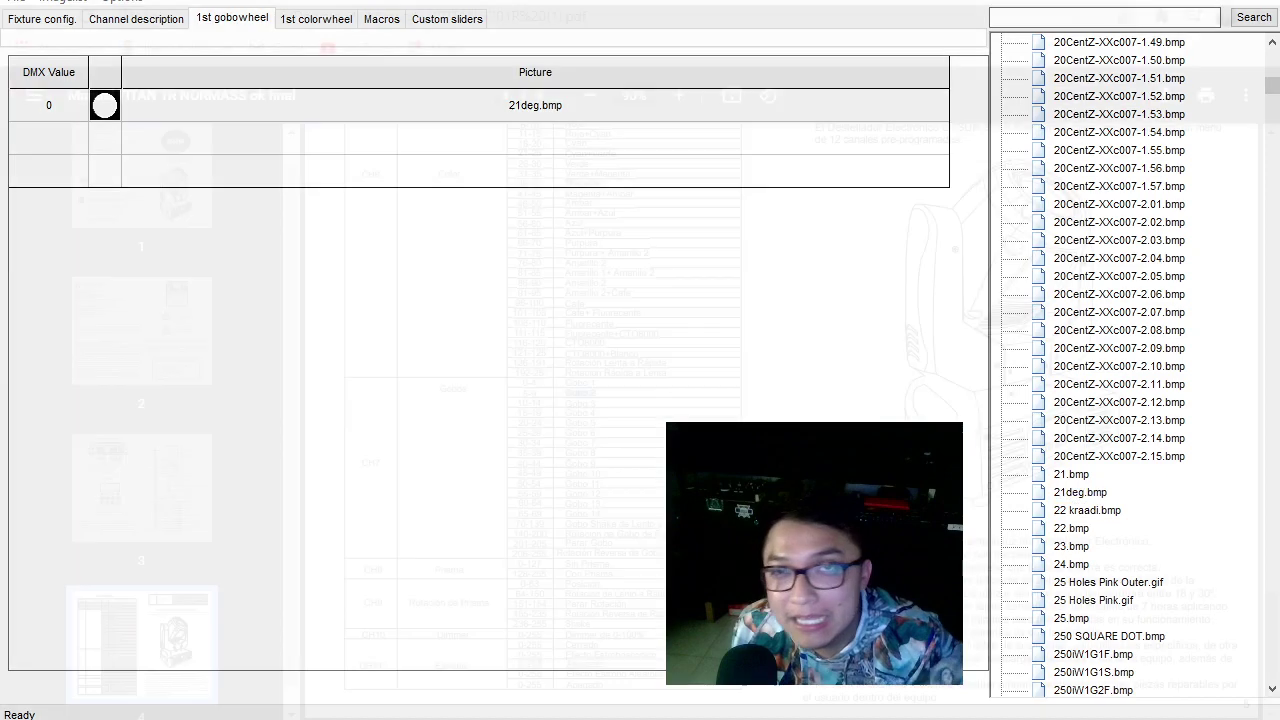
# Review the CH7 gobo list in the manual and look up the DMX range of Gobo 7.
pyautogui.click(616, 468)
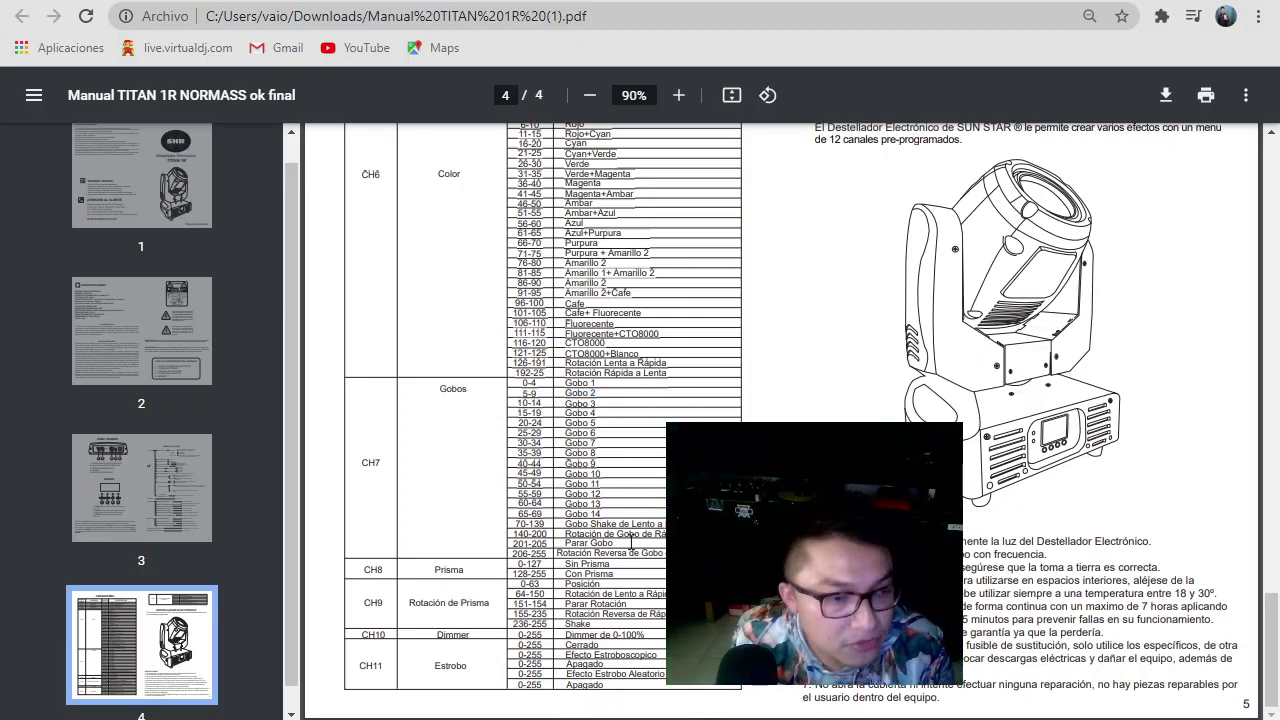
pyautogui.moveTo(631, 541); pyautogui.dragTo(575, 405)
pyautogui.click(581, 455)
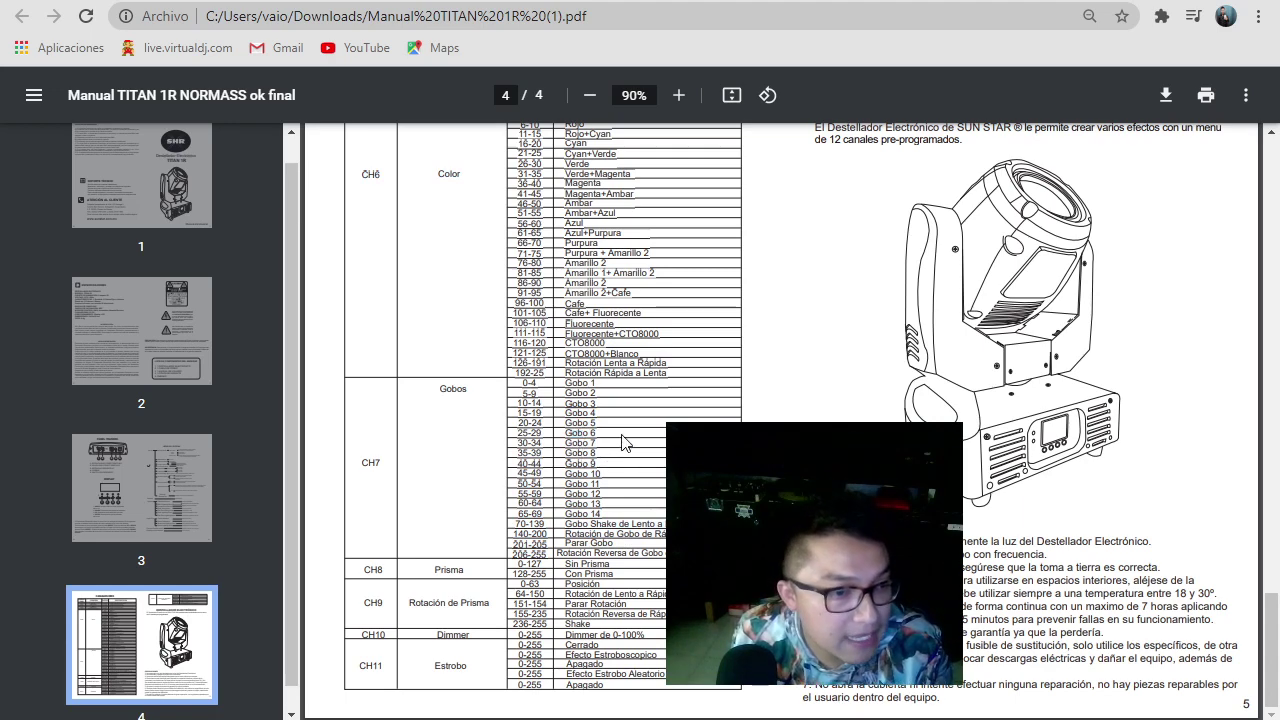
pyautogui.moveTo(590, 447); pyautogui.dragTo(575, 393)
pyautogui.click(531, 436)
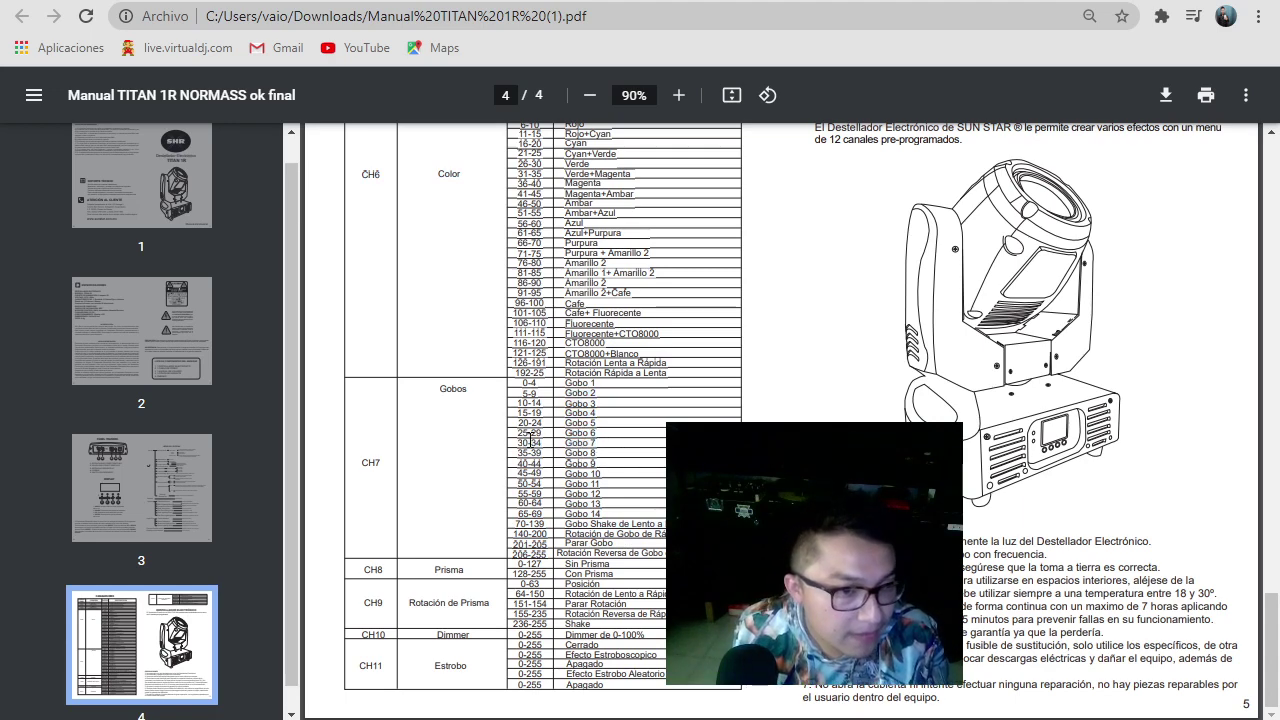
pyautogui.moveTo(598, 441); pyautogui.dragTo(568, 441)
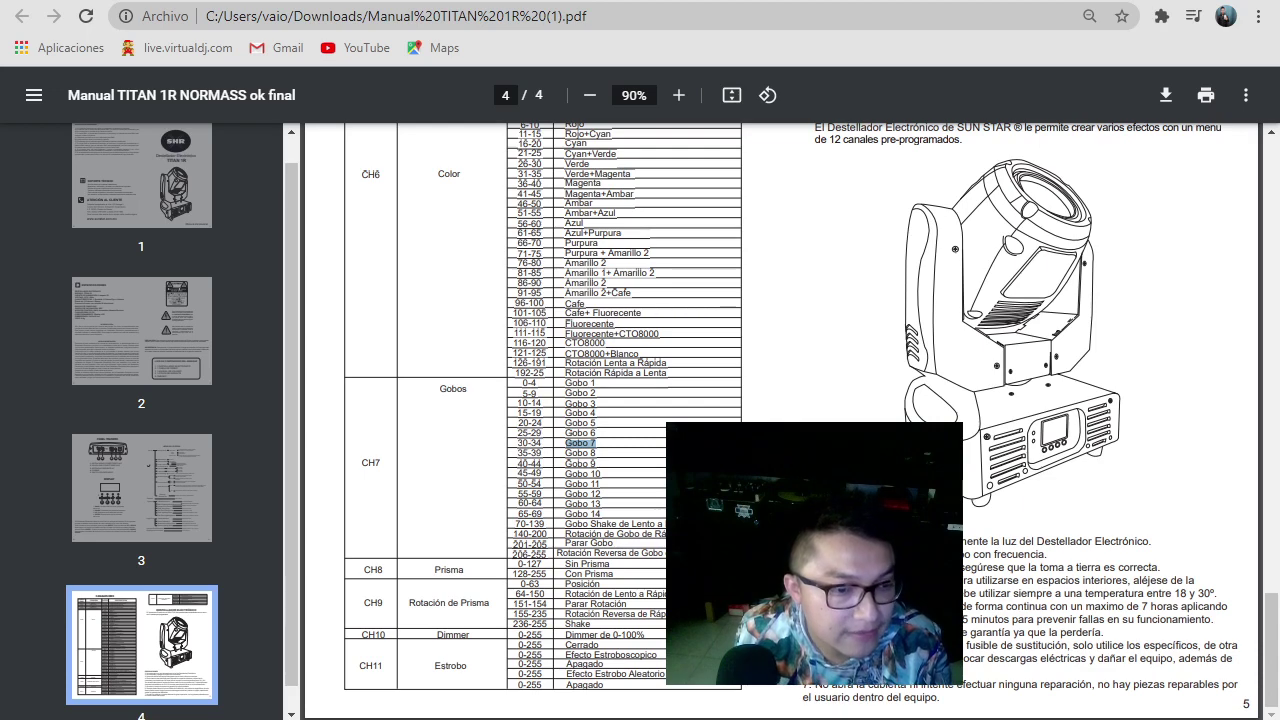
# Switch back to the fixture creator and set the second gobo's DMX value to 31.
pyautogui.hotkey('alt', 'Tab')
pyautogui.click(38, 145)
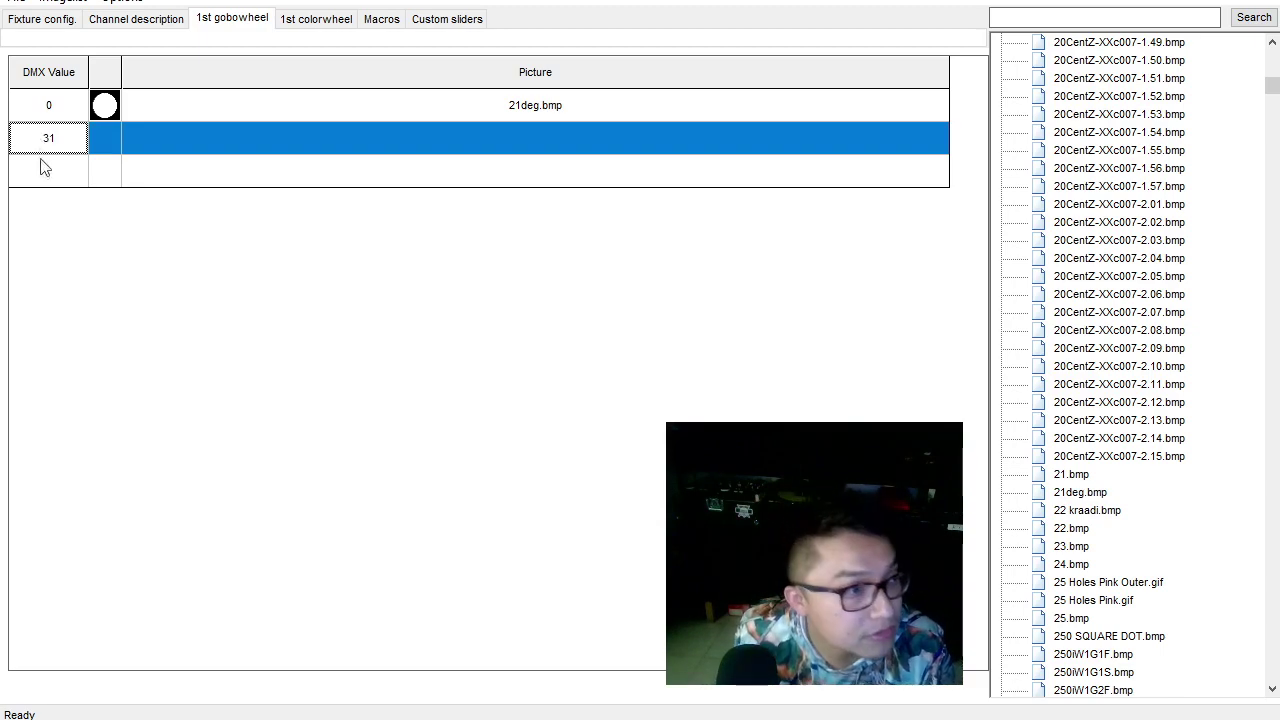
pyautogui.click(76, 176)
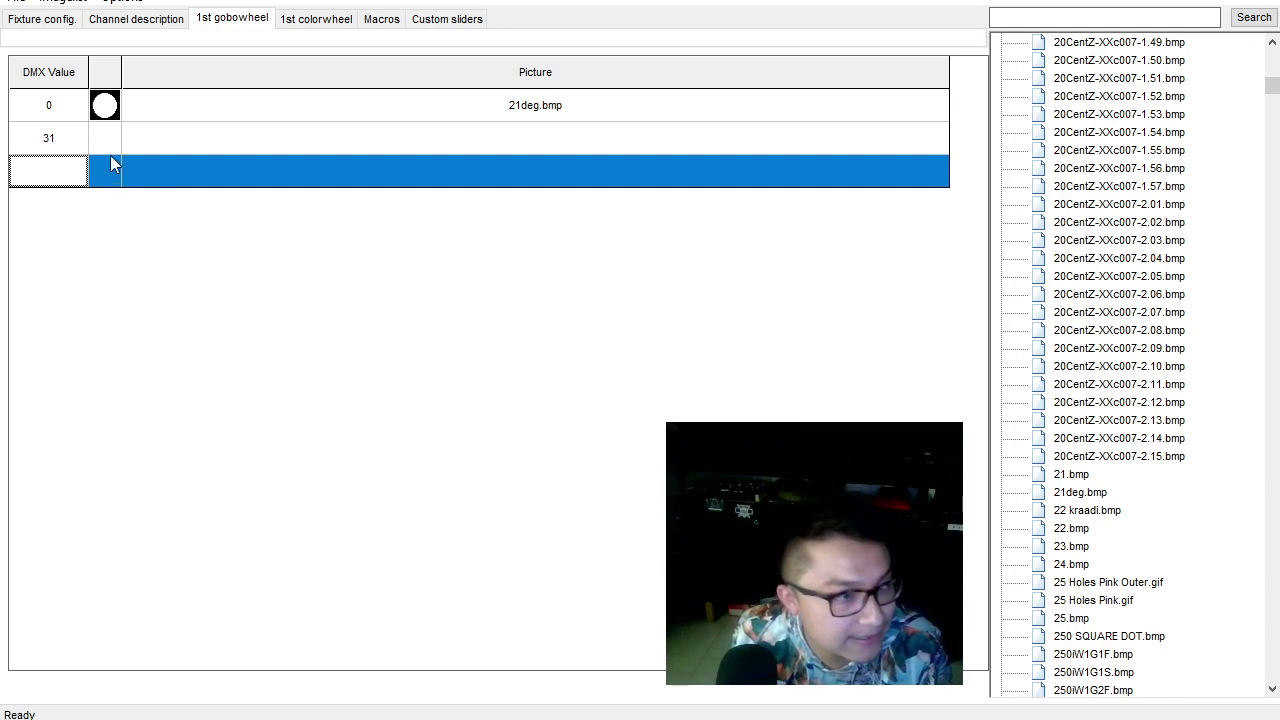
pyautogui.click(110, 157)
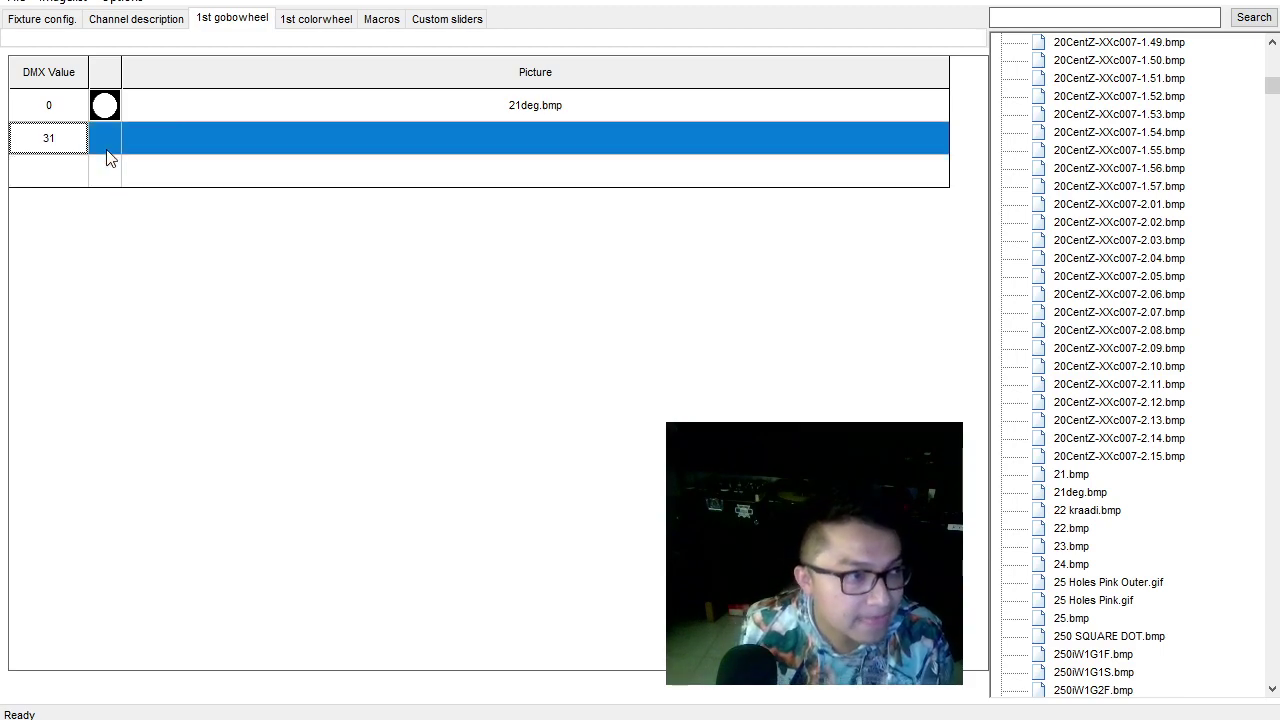
# Try out various pictures on the DMX 31 row, from the 20CentZ-XXc007-2 images to the 250iW1G images.
pyautogui.click(1122, 381)
pyautogui.click(1120, 408)
pyautogui.click(1122, 438)
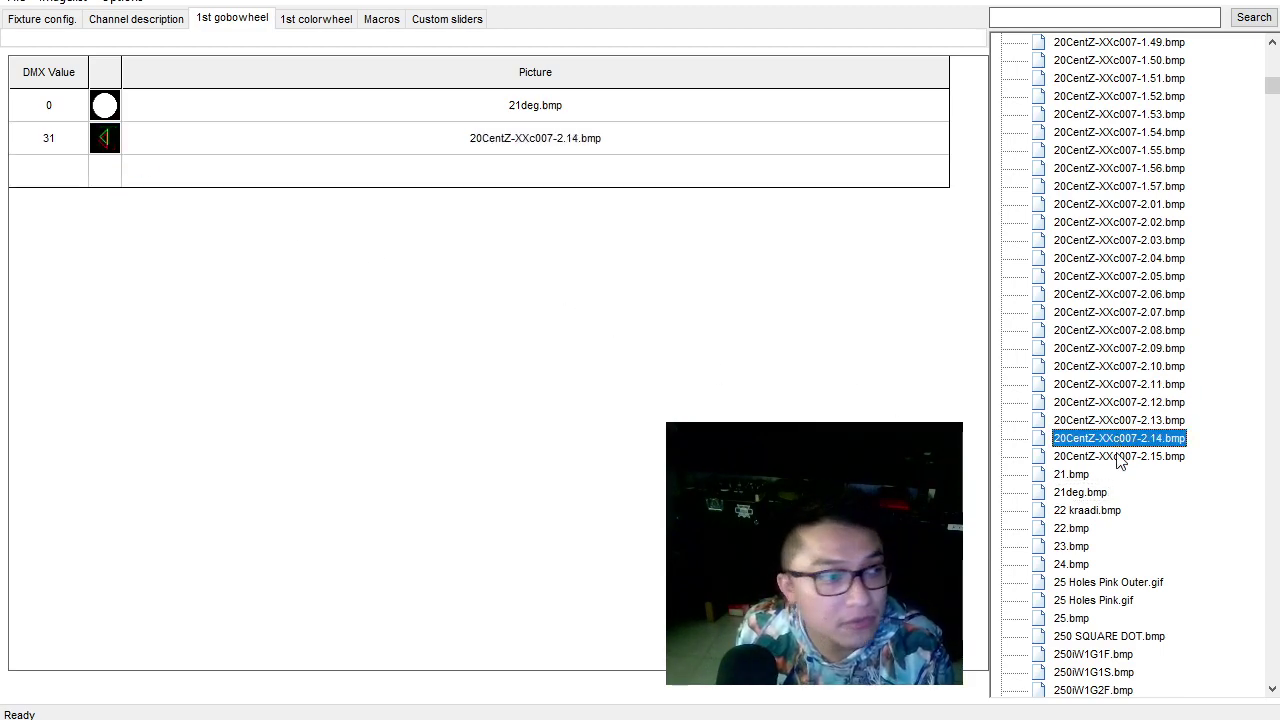
pyautogui.click(1120, 456)
pyautogui.click(1080, 475)
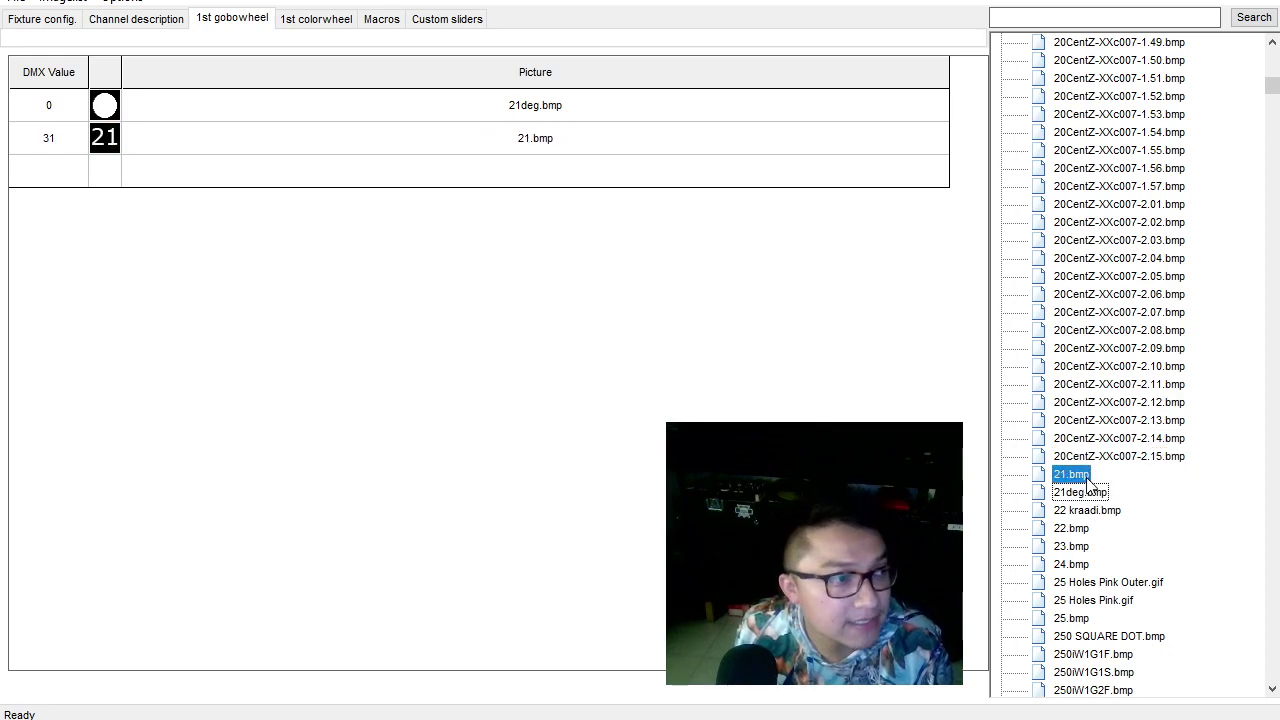
pyautogui.click(1093, 511)
pyautogui.click(1072, 528)
pyautogui.click(1078, 564)
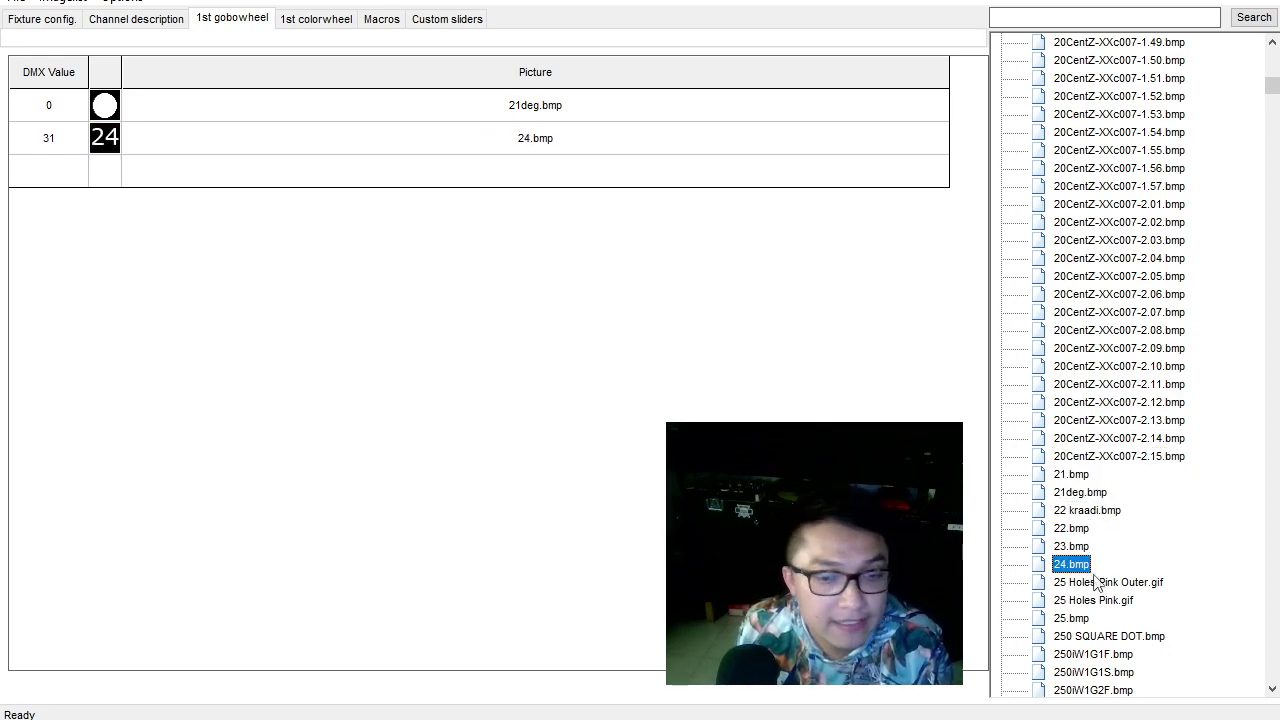
pyautogui.click(1095, 600)
pyautogui.scroll(-1, 1100, 592)
pyautogui.click(1088, 566)
pyautogui.click(1090, 548)
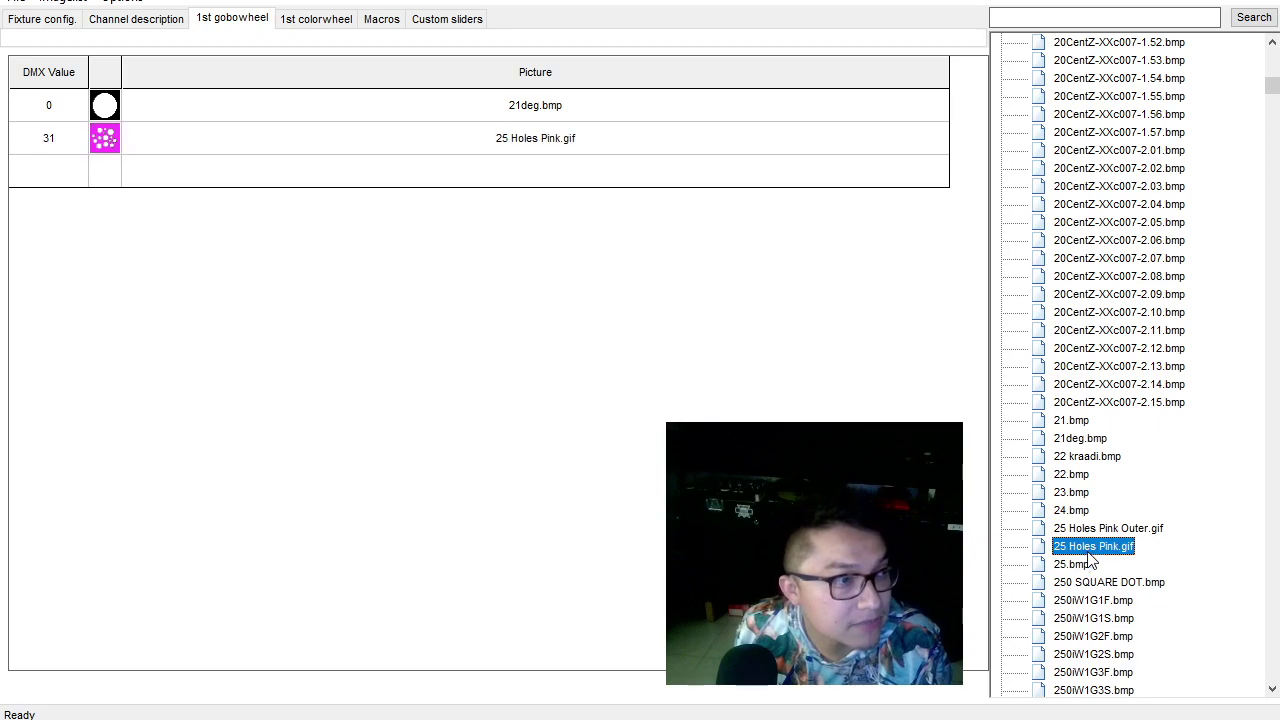
pyautogui.click(1100, 601)
pyautogui.click(1102, 618)
pyautogui.scroll(-1, 1102, 610)
pyautogui.click(1100, 582)
pyautogui.click(1100, 600)
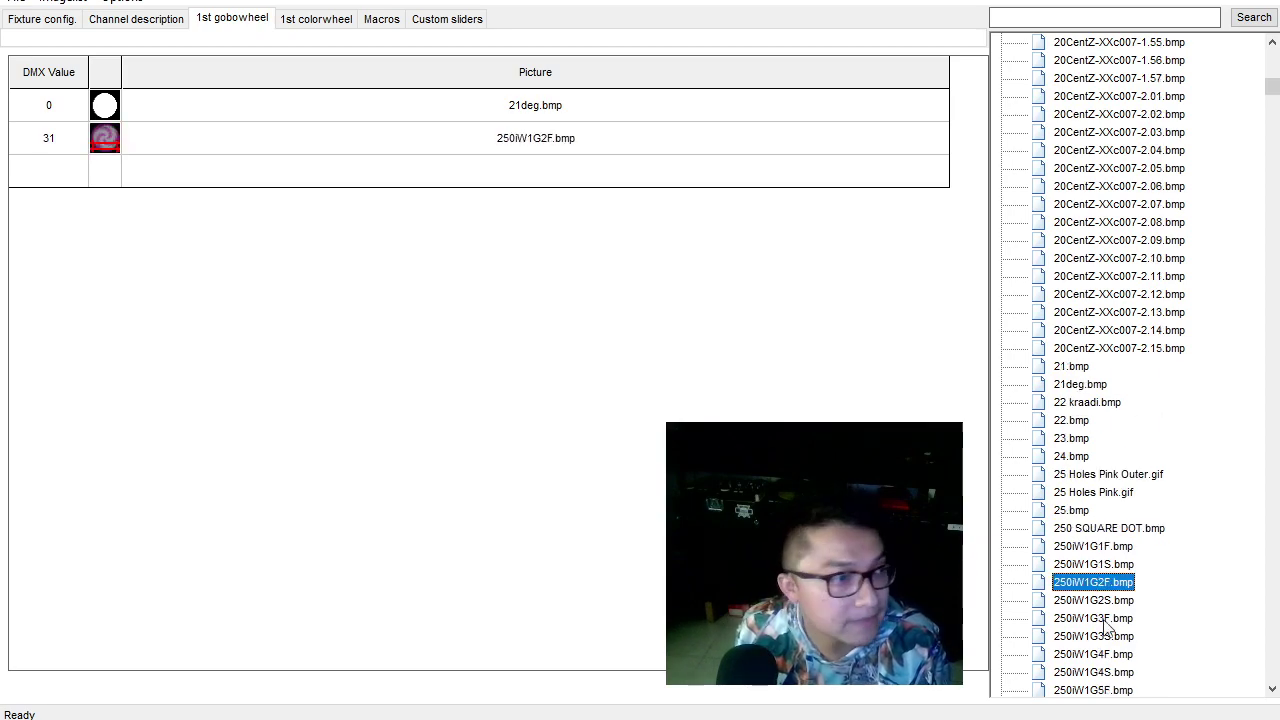
pyautogui.click(1100, 618)
pyautogui.click(1100, 636)
# Assign 25 Holes Pink Outer.gif as the picture of the second gobo at DMX value 31.
pyautogui.scroll(-2, 1095, 636)
pyautogui.scroll(-1, 1095, 632)
pyautogui.click(1108, 348)
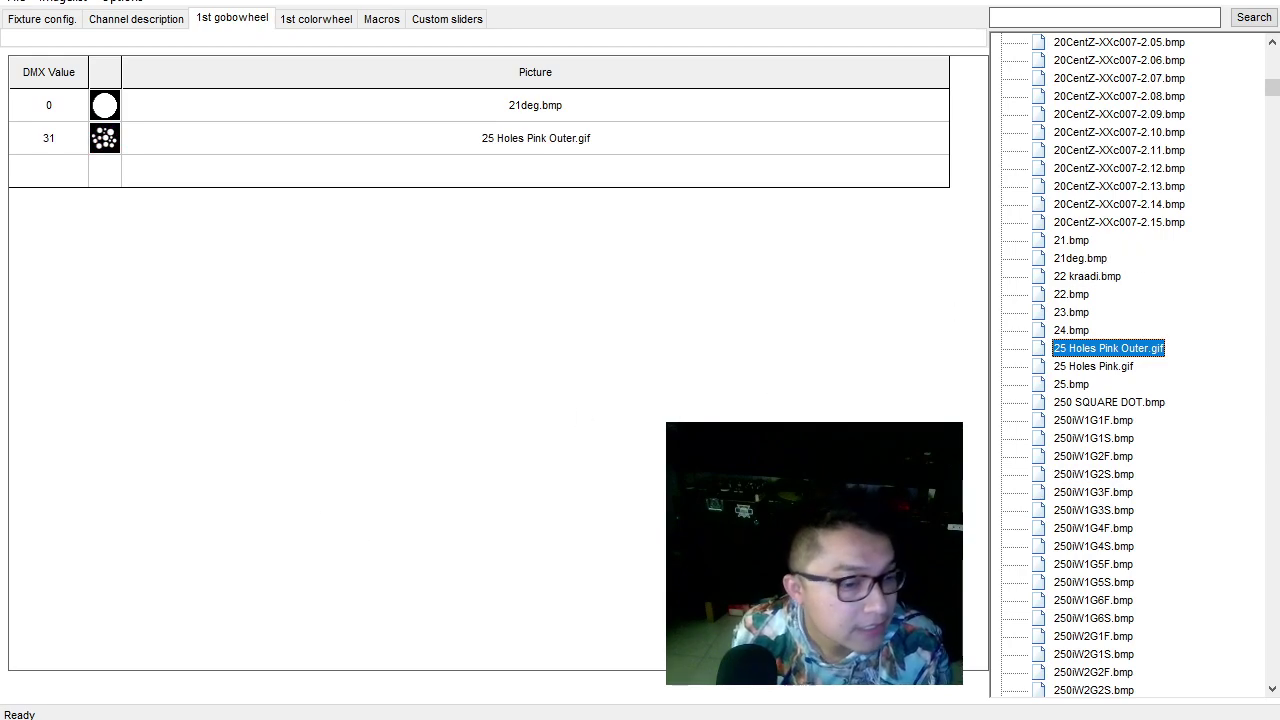
# Return to the manual and look up the DMX ranges of the remaining CH7 entries, from Gobo 8 to the reverse gobo rotation.
pyautogui.hotkey('alt', 'Tab')
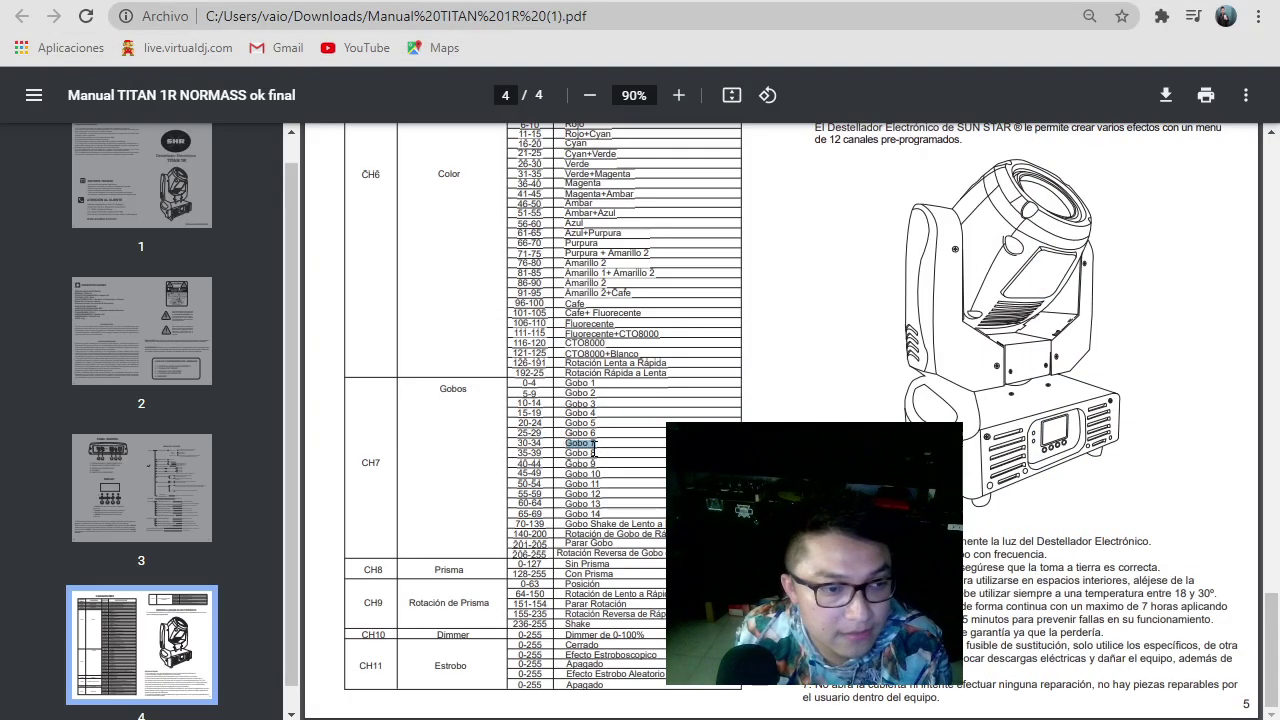
pyautogui.hotkey('alt', 'Tab')
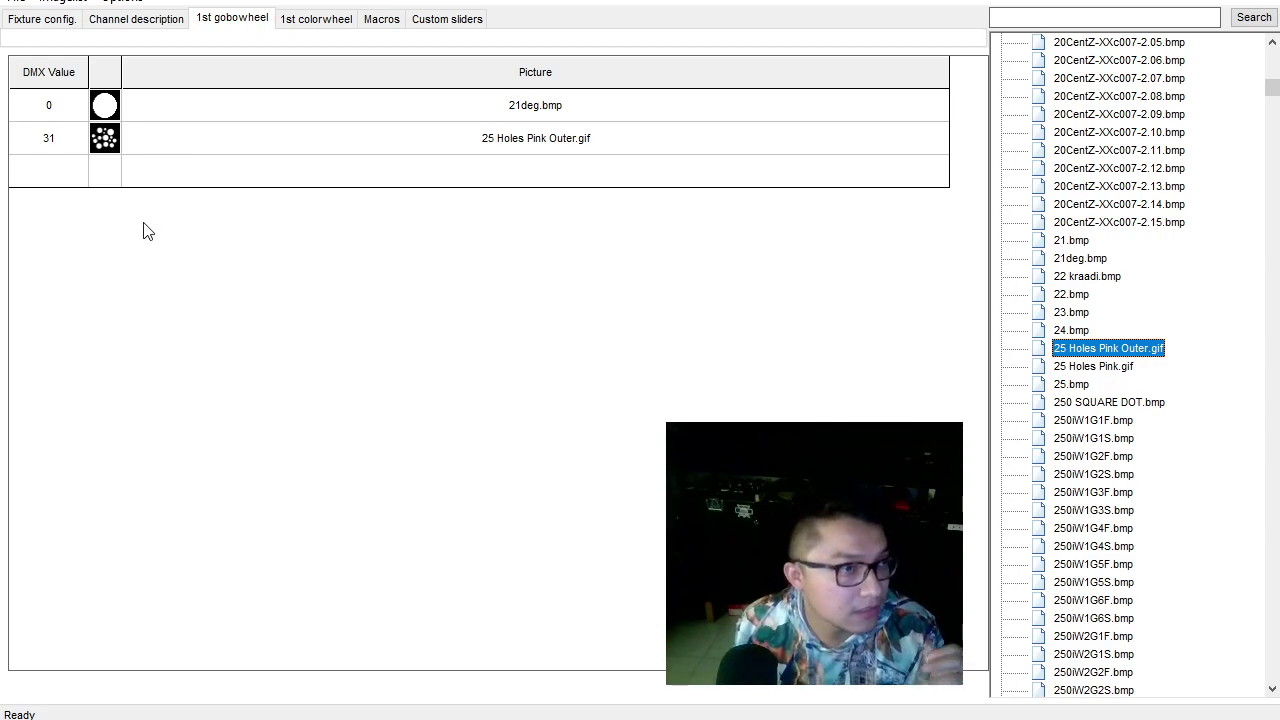
pyautogui.click(69, 191)
pyautogui.hotkey('alt', 'Tab')
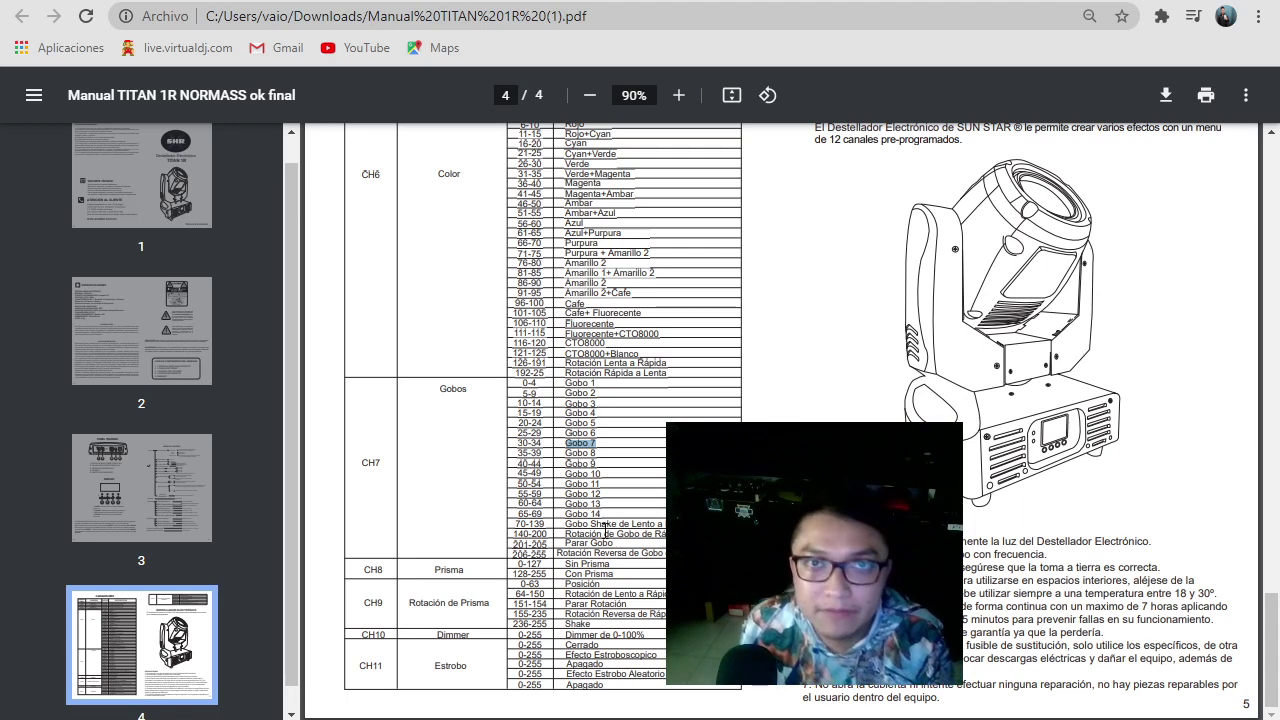
pyautogui.moveTo(601, 511); pyautogui.dragTo(598, 472)
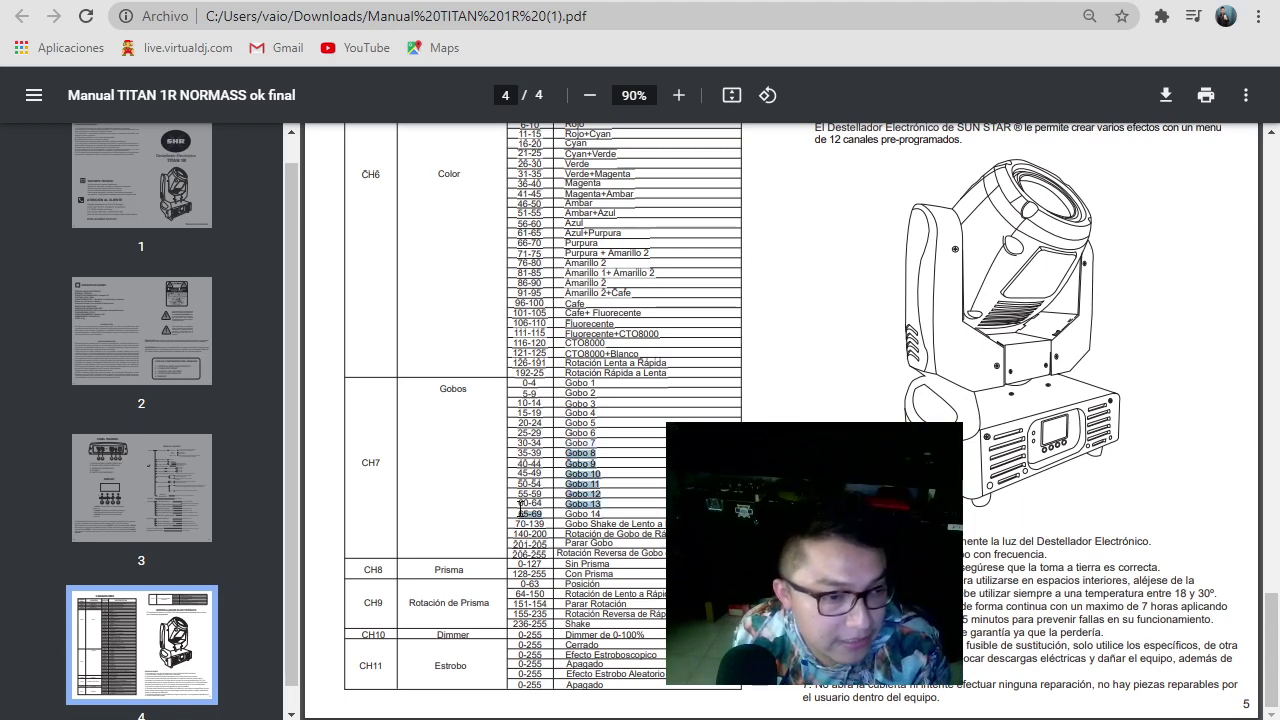
pyautogui.click(590, 523)
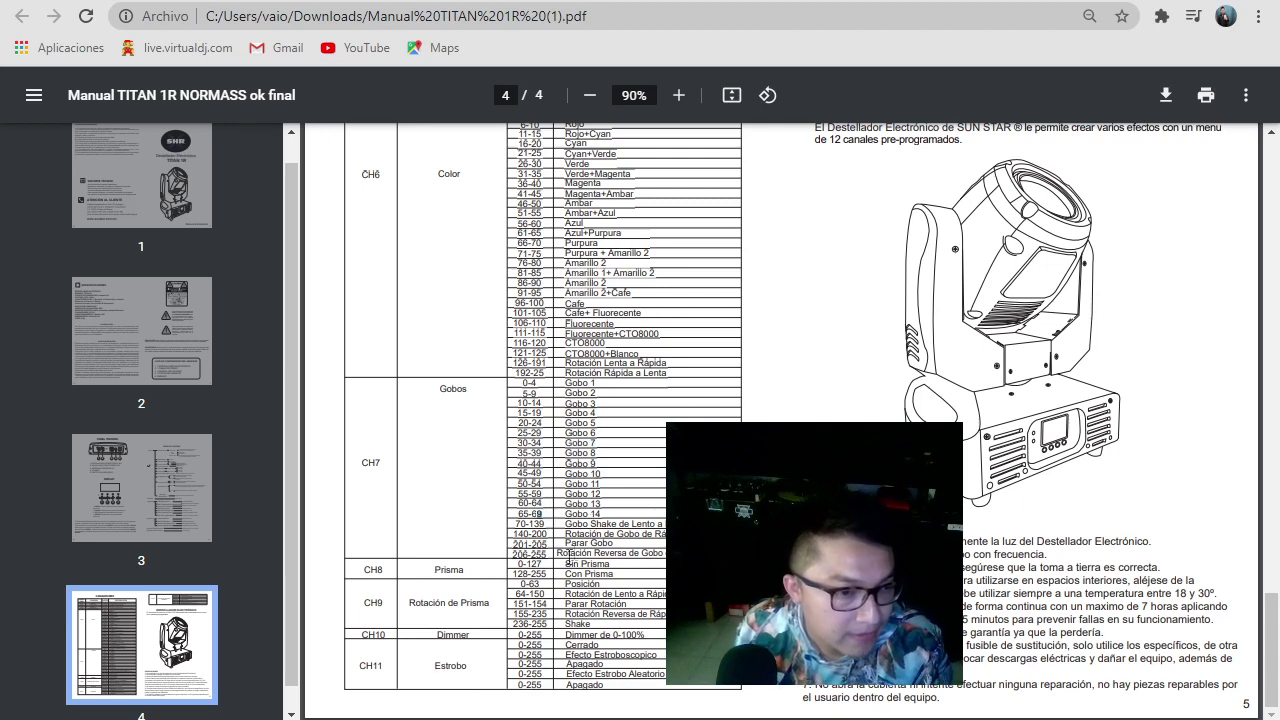
pyautogui.moveTo(526, 547); pyautogui.dragTo(594, 548)
pyautogui.click(598, 548)
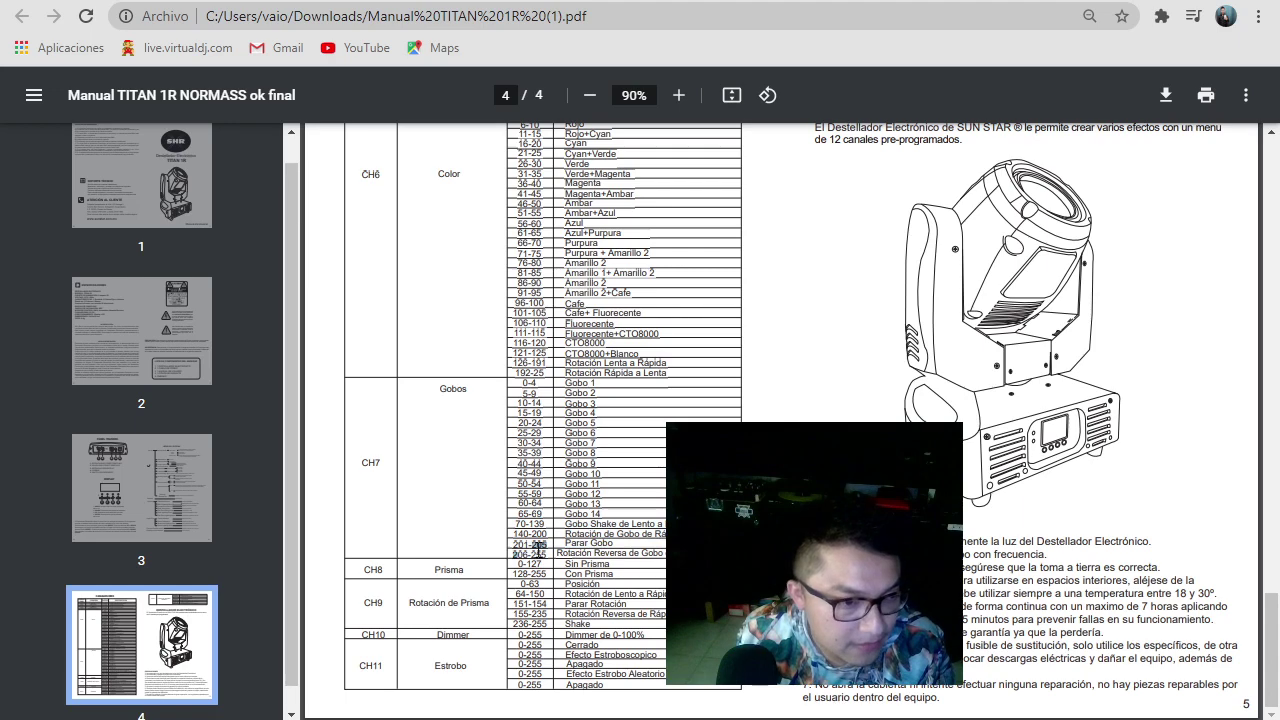
pyautogui.moveTo(514, 553); pyautogui.dragTo(548, 554)
# Switch back to the fixture creator and set the third gobo row's DMX value to 255.
pyautogui.hotkey('alt', 'Tab')
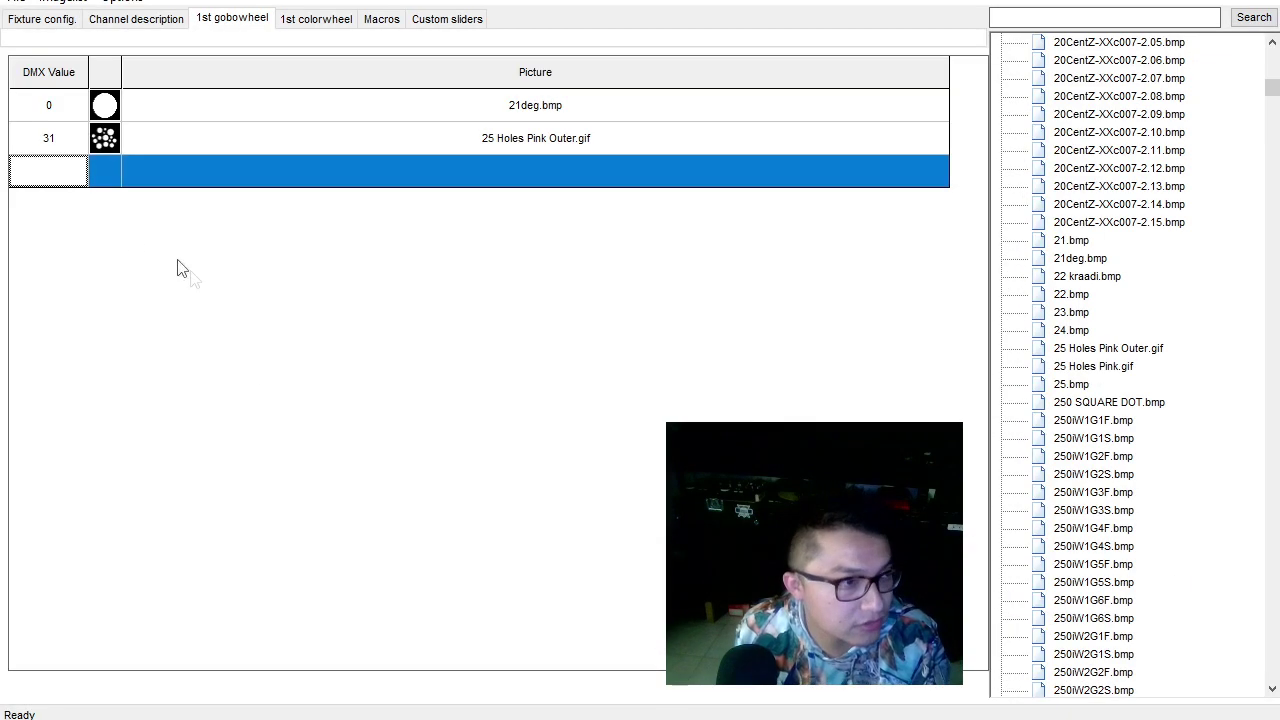
pyautogui.click(55, 180)
pyautogui.write('25')
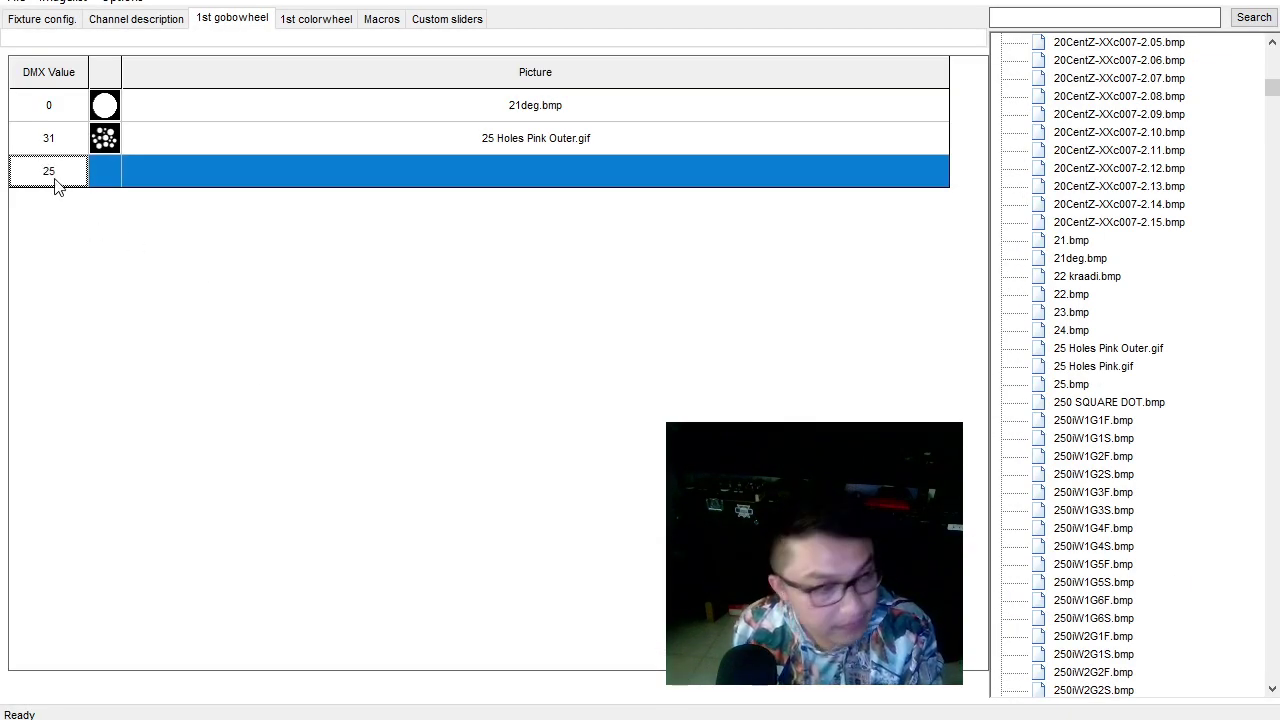
pyautogui.write('5')
# Check the Parar Gobo and Rotación Reversa de Gobo entries under CH7 in the PDF manual.
pyautogui.hotkey('alt', 'Tab')
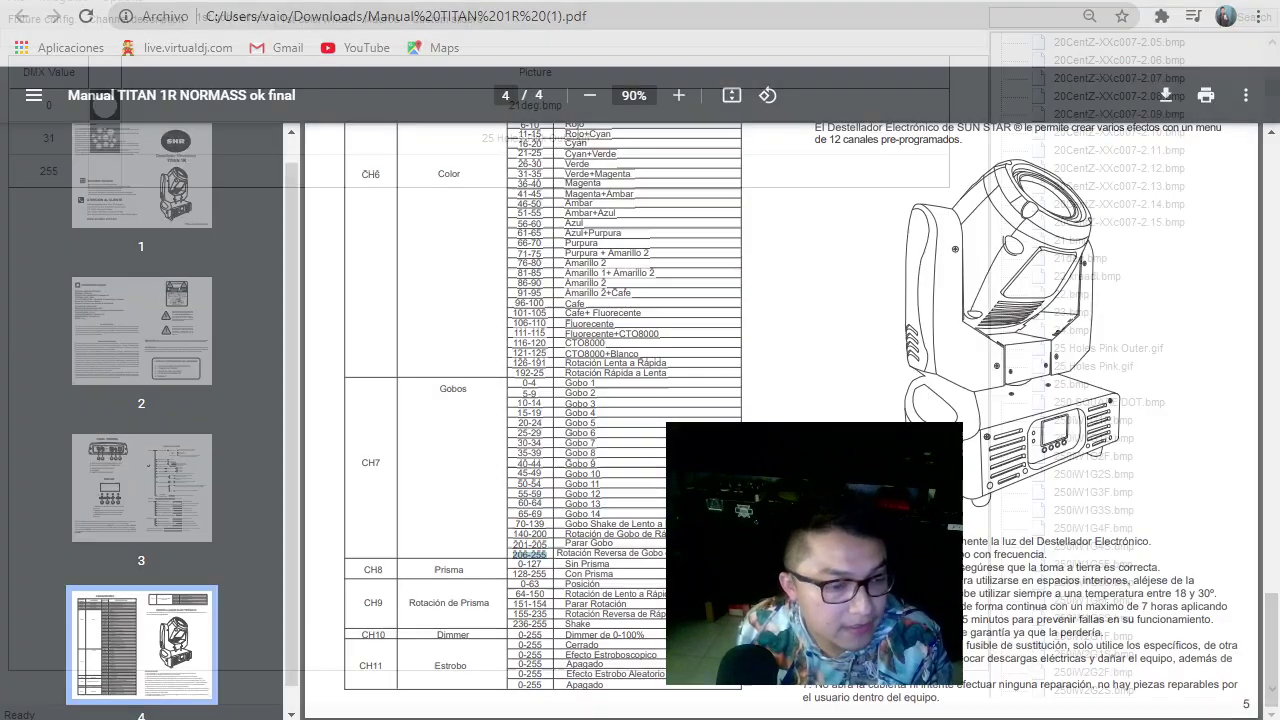
pyautogui.doubleClick(594, 555)
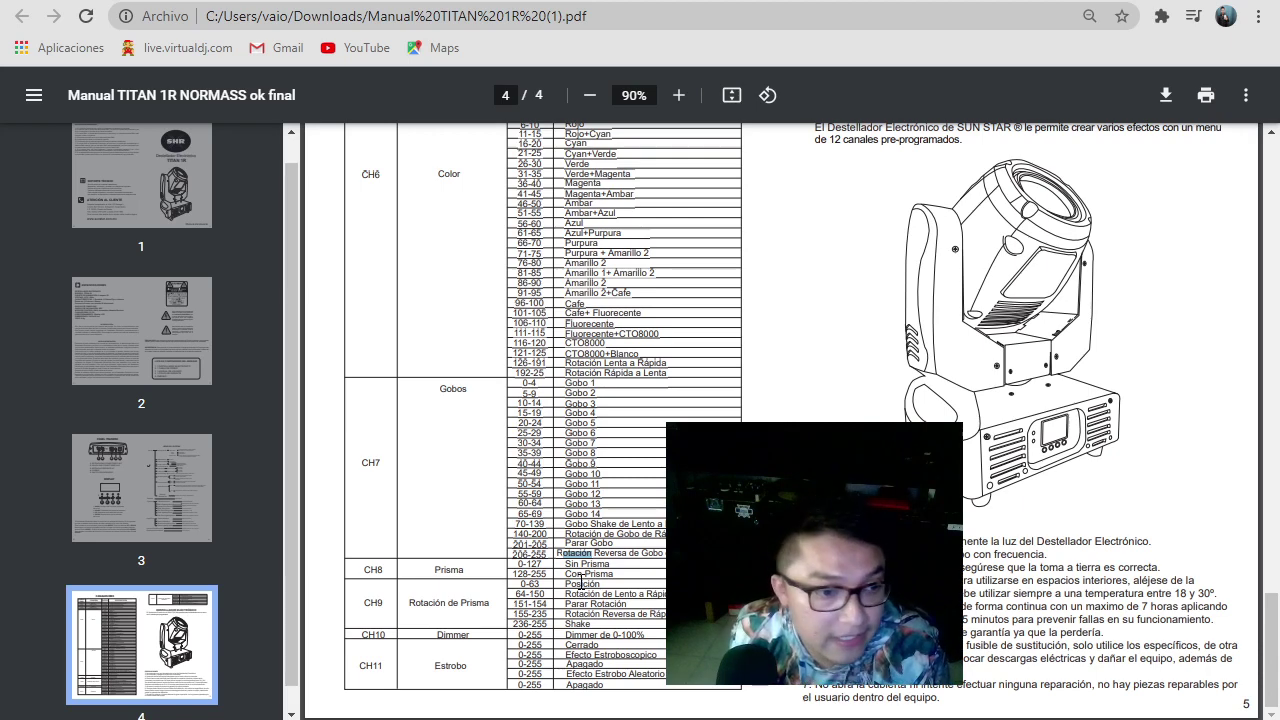
pyautogui.click(611, 547)
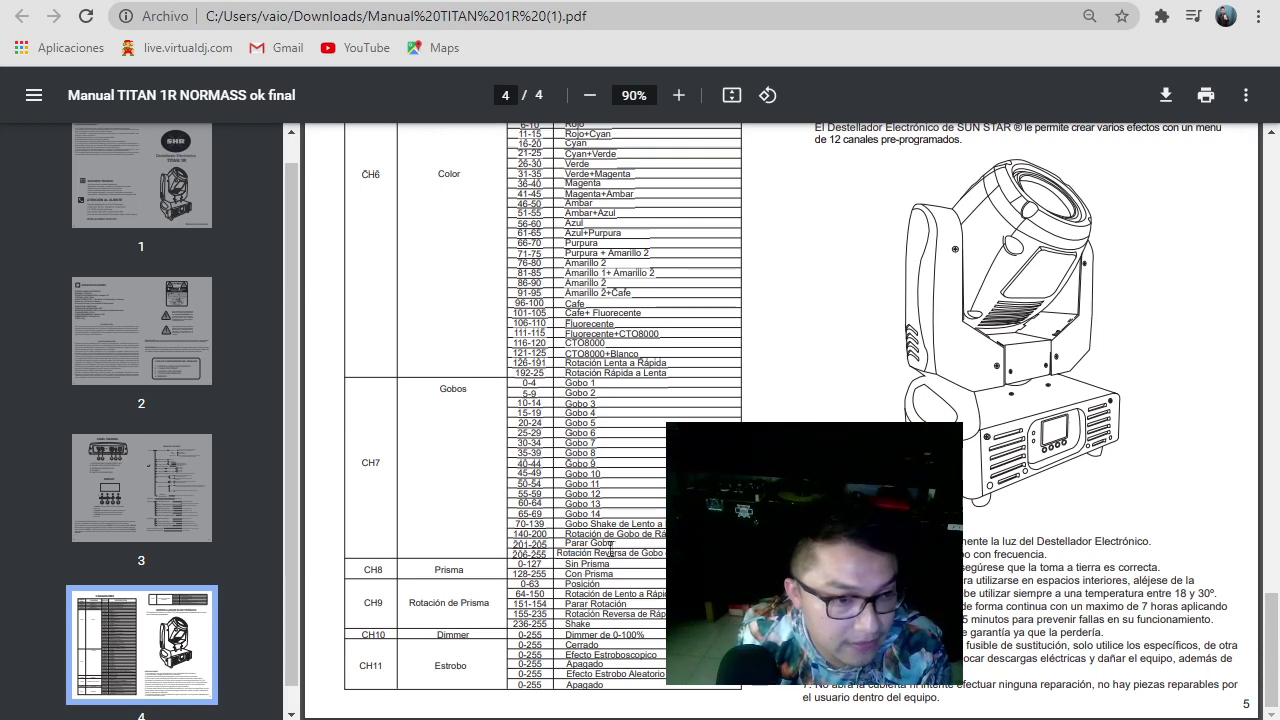
pyautogui.moveTo(620, 548); pyautogui.dragTo(641, 551)
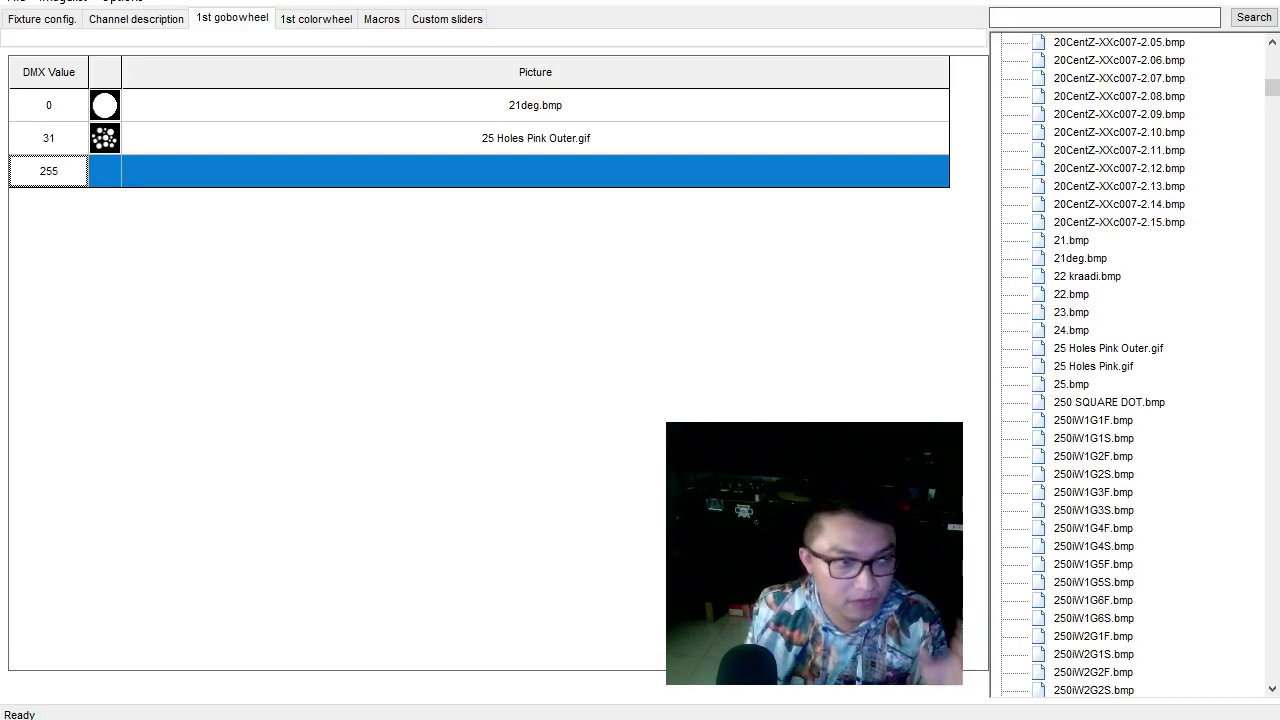
# Try 250 SQUARE DOT.bmp and 250iW1G1S.bmp as the picture of the third gobo at DMX value 255.
pyautogui.click(103, 152)
pyautogui.click(104, 166)
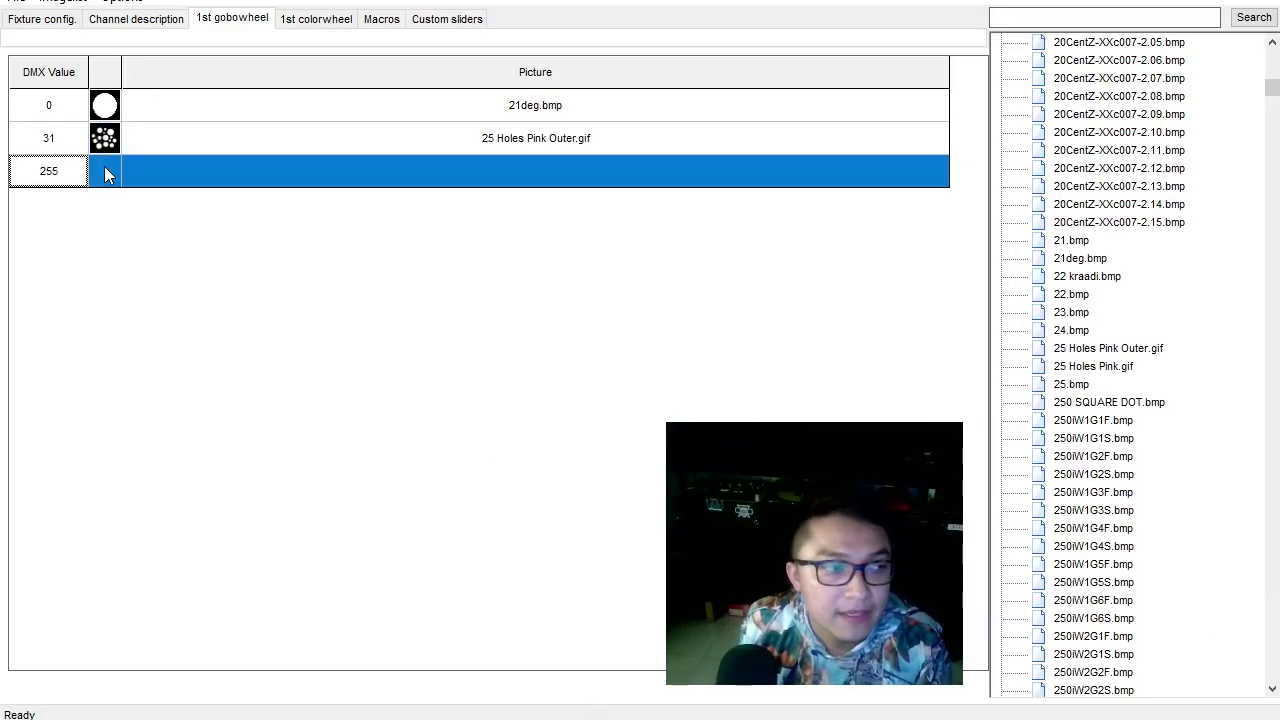
pyautogui.click(1100, 348)
pyautogui.click(1123, 402)
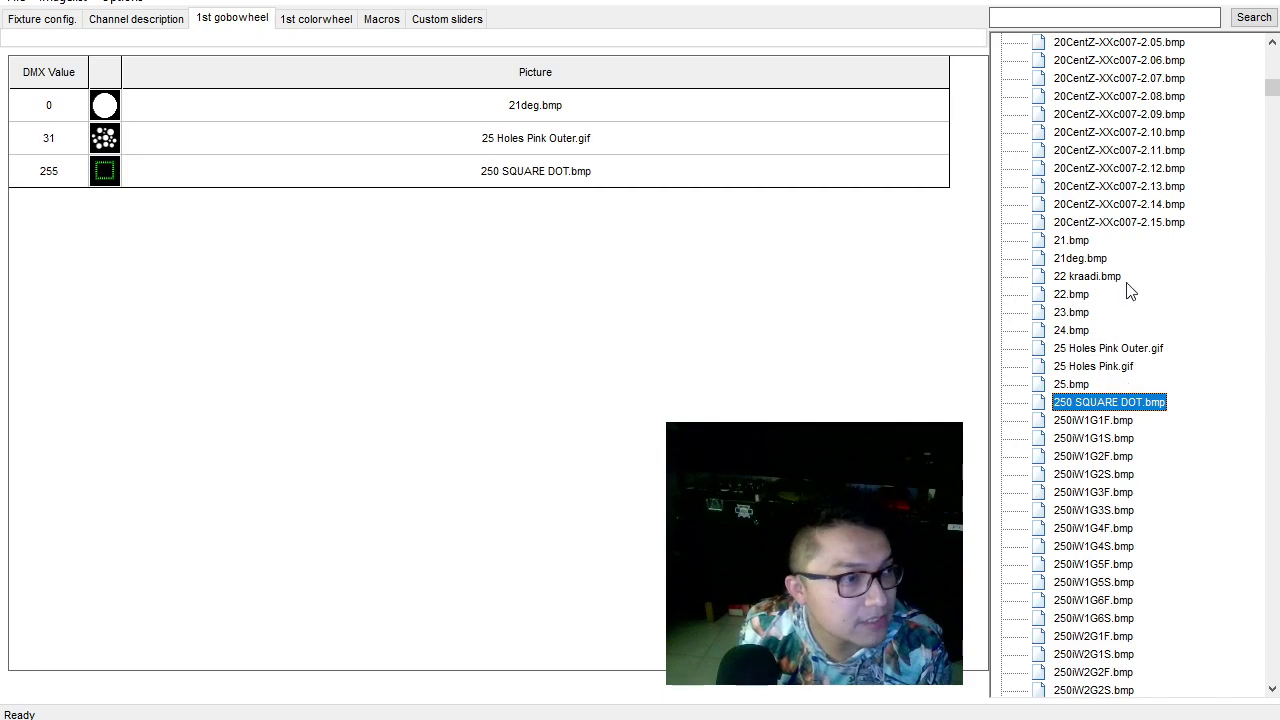
pyautogui.click(1125, 205)
pyautogui.click(1140, 114)
pyautogui.scroll(-1, 1130, 198)
pyautogui.click(1125, 366)
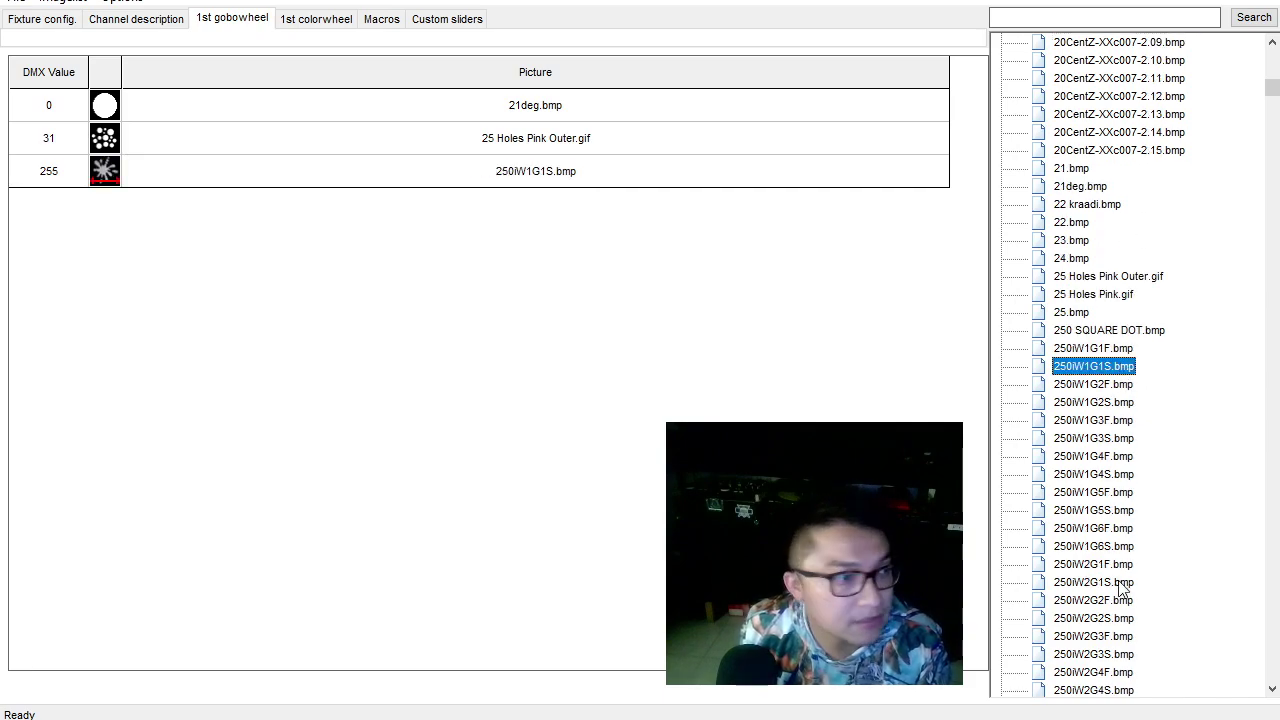
# Try 250iW2 series pictures, including 250iW2G6S.bmp and 250iW2G7S.bmp, on the third gobo row.
pyautogui.click(1112, 582)
pyautogui.click(1103, 672)
pyautogui.scroll(-1, 1103, 672)
pyautogui.scroll(-1, 1100, 660)
pyautogui.click(1098, 654)
pyautogui.scroll(-1, 1096, 640)
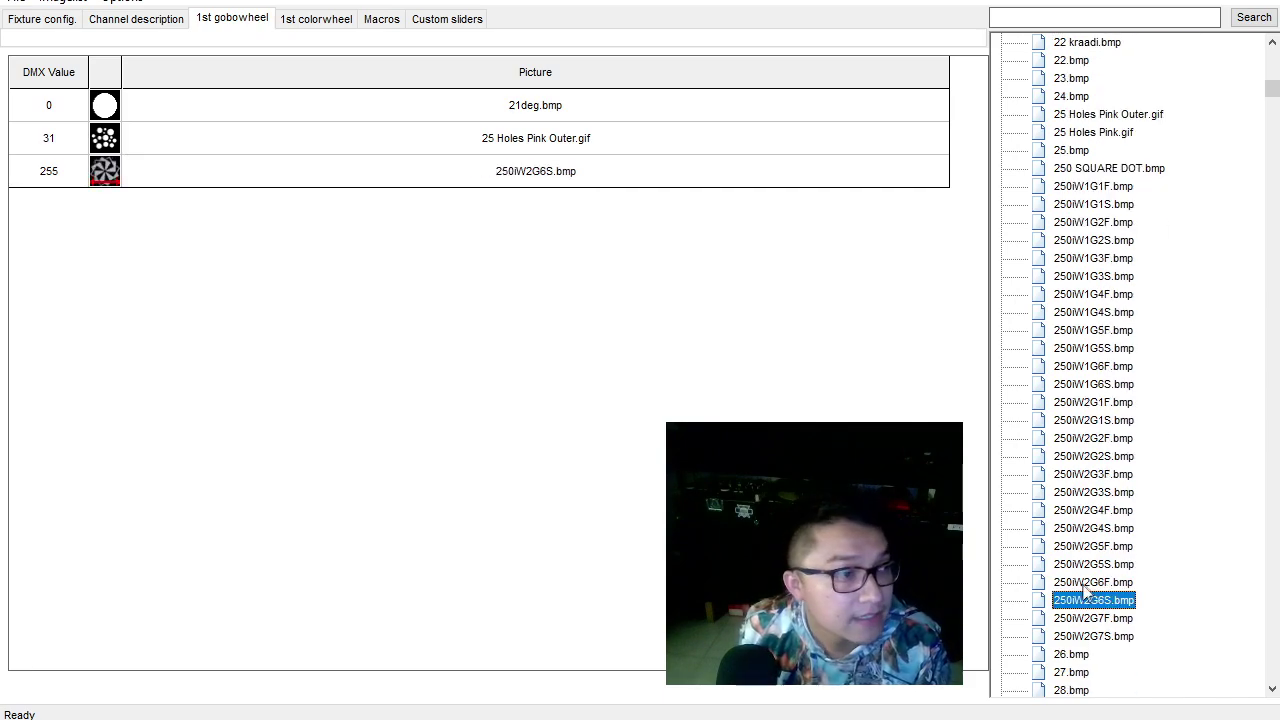
pyautogui.click(1093, 584)
pyautogui.scroll(-3, 1090, 580)
pyautogui.click(1087, 566)
pyautogui.click(1116, 476)
pyautogui.click(1120, 366)
pyautogui.click(1116, 474)
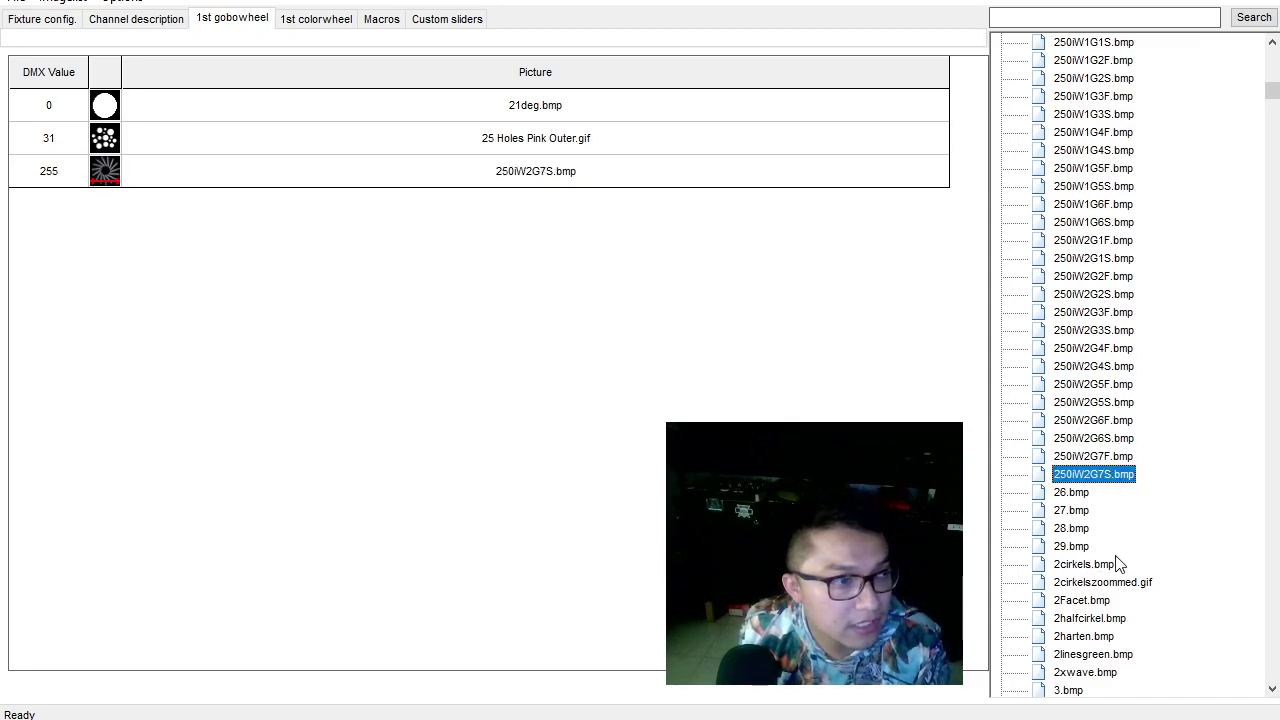
# Try further pictures on the third gobo row, including 2xwave.bmp, 31.bmp and 3sideprism.bmp.
pyautogui.click(1118, 564)
pyautogui.scroll(-1, 1118, 565)
pyautogui.click(1118, 564)
pyautogui.click(1100, 618)
pyautogui.scroll(-2, 1097, 590)
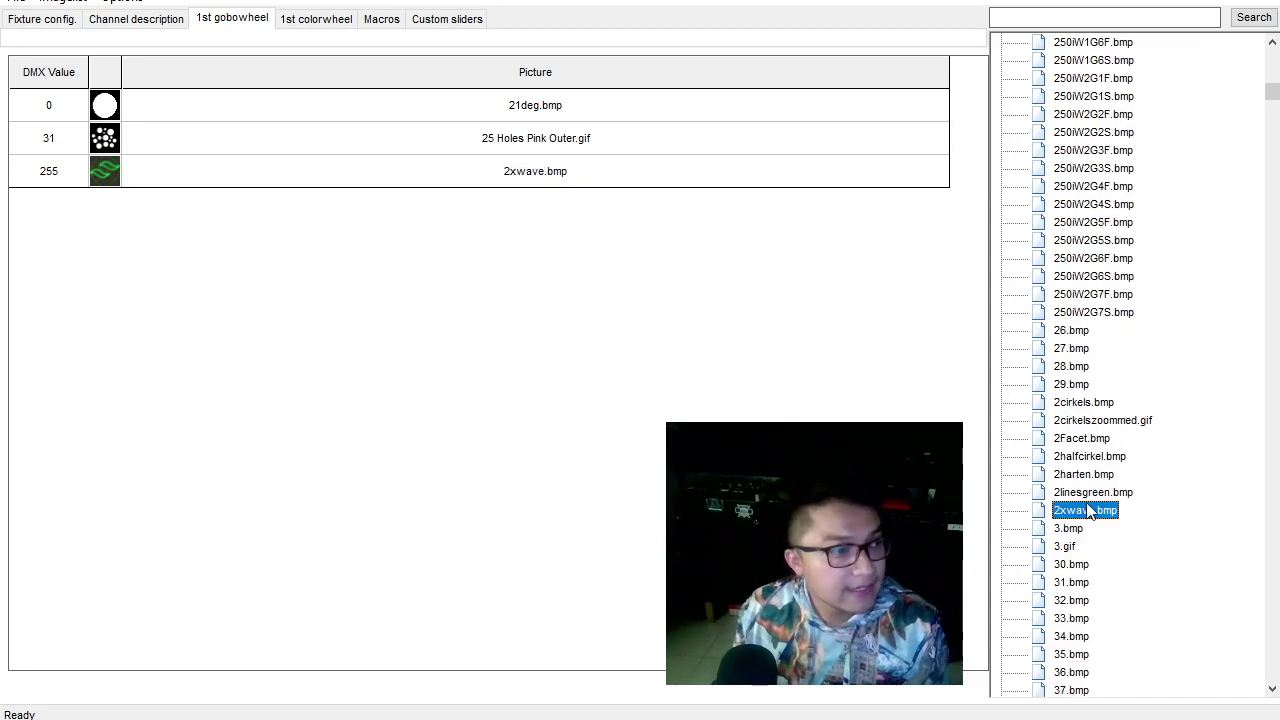
pyautogui.click(1088, 638)
pyautogui.click(1087, 583)
pyautogui.scroll(-4, 1086, 545)
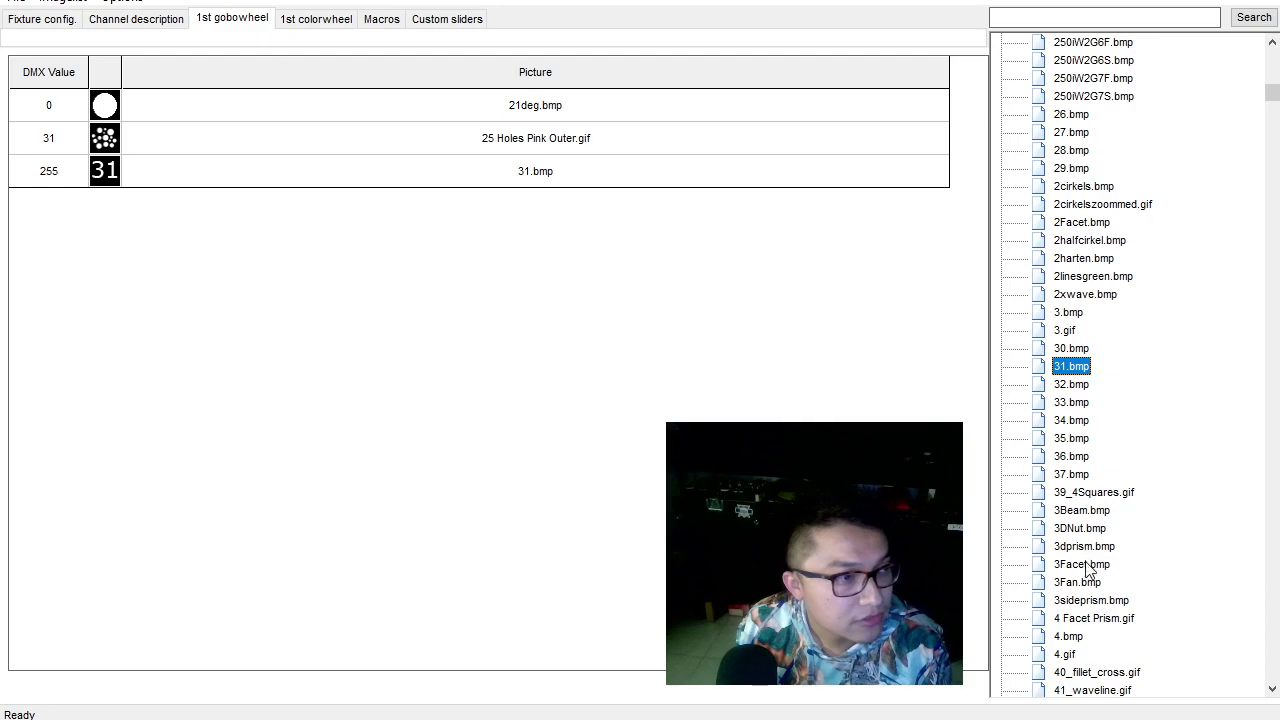
pyautogui.click(1086, 513)
pyautogui.click(1071, 420)
pyautogui.click(1082, 510)
pyautogui.click(1091, 600)
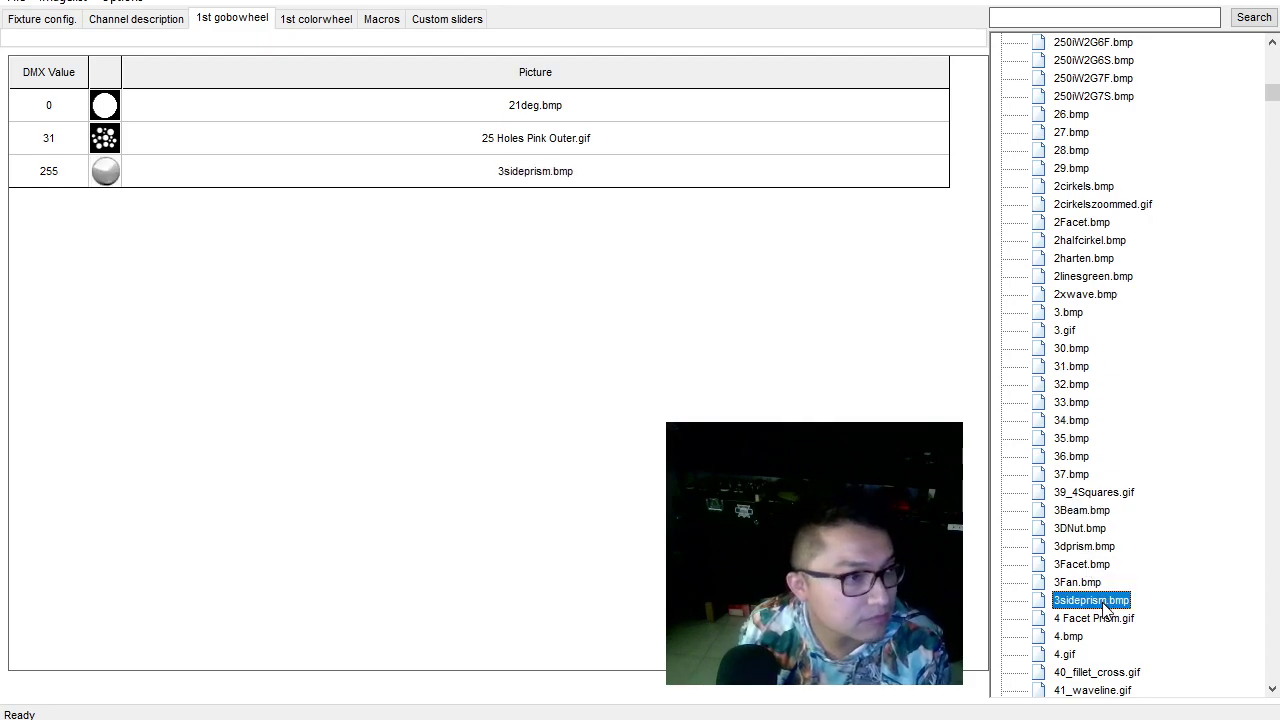
# Assign aa_auto rotate.bmp as the picture of the third gobo at DMX value 255.
pyautogui.scroll(-2, 1098, 577)
pyautogui.scroll(-15, 1098, 590)
pyautogui.click(1105, 527)
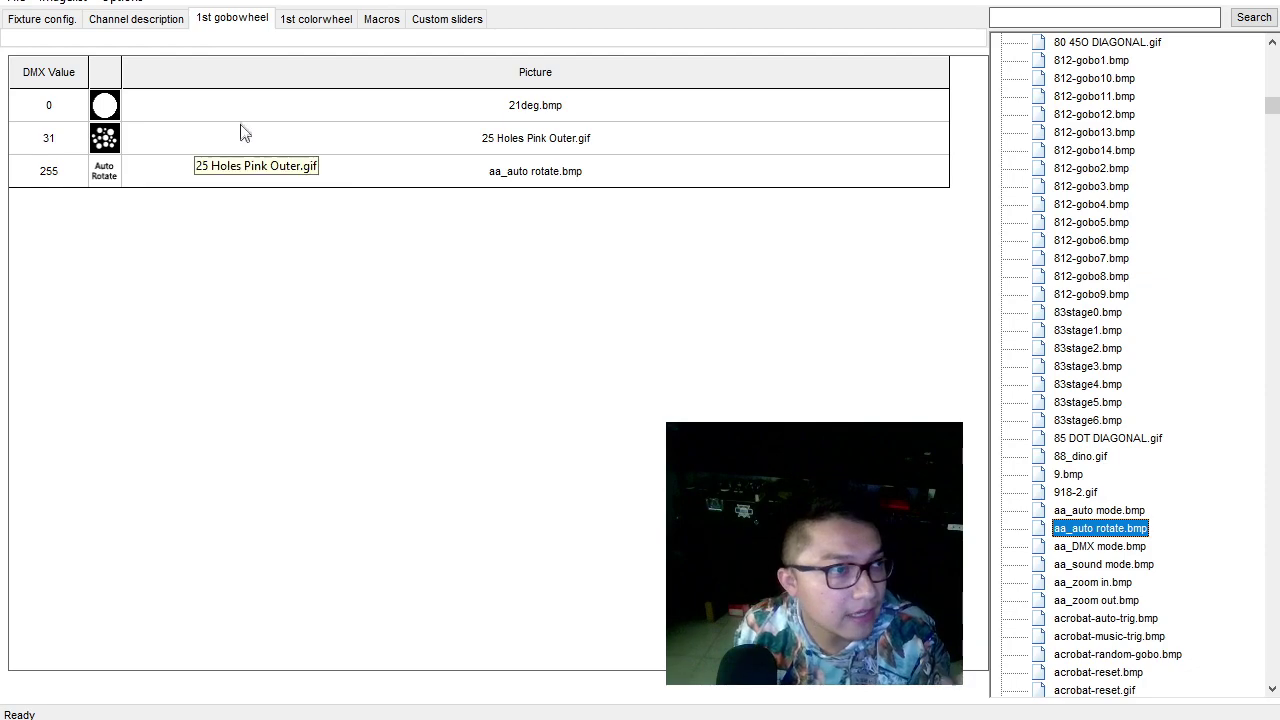
# Set the number of gobos for gobo channel 1 to 7 in the fixture configuration and reopen the gobo wheel list.
pyautogui.click(77, 16)
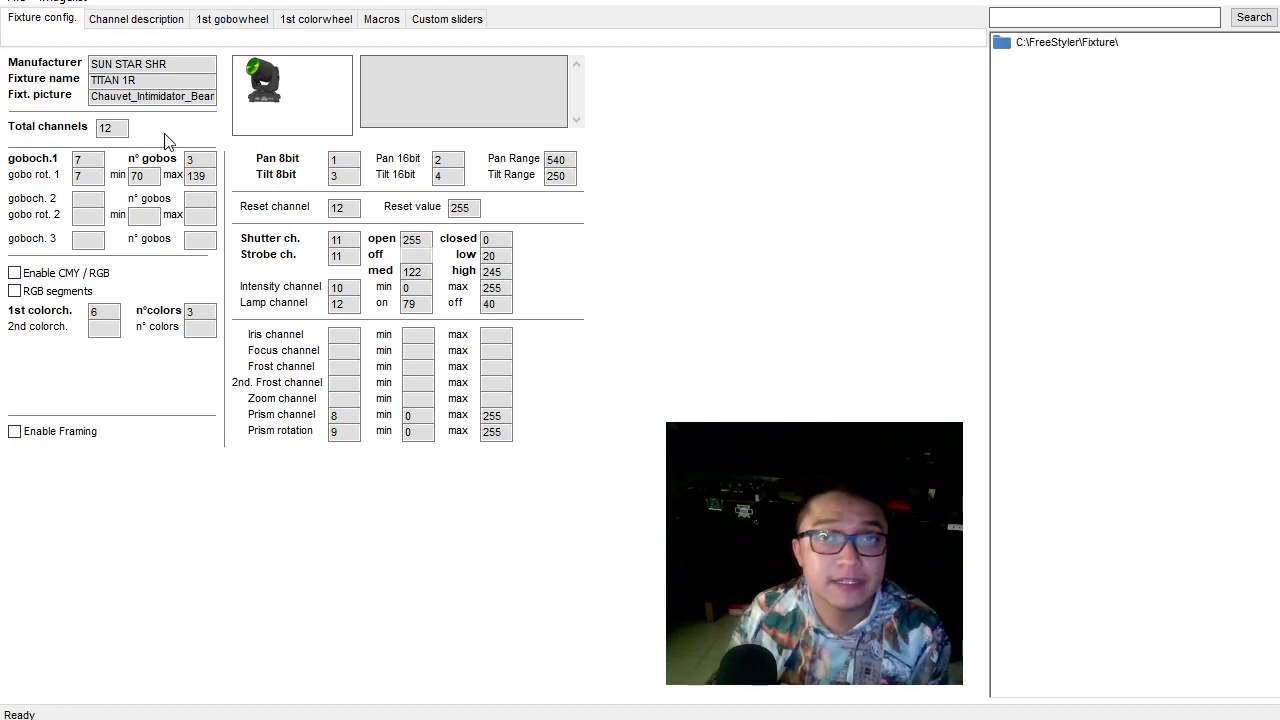
pyautogui.click(252, 20)
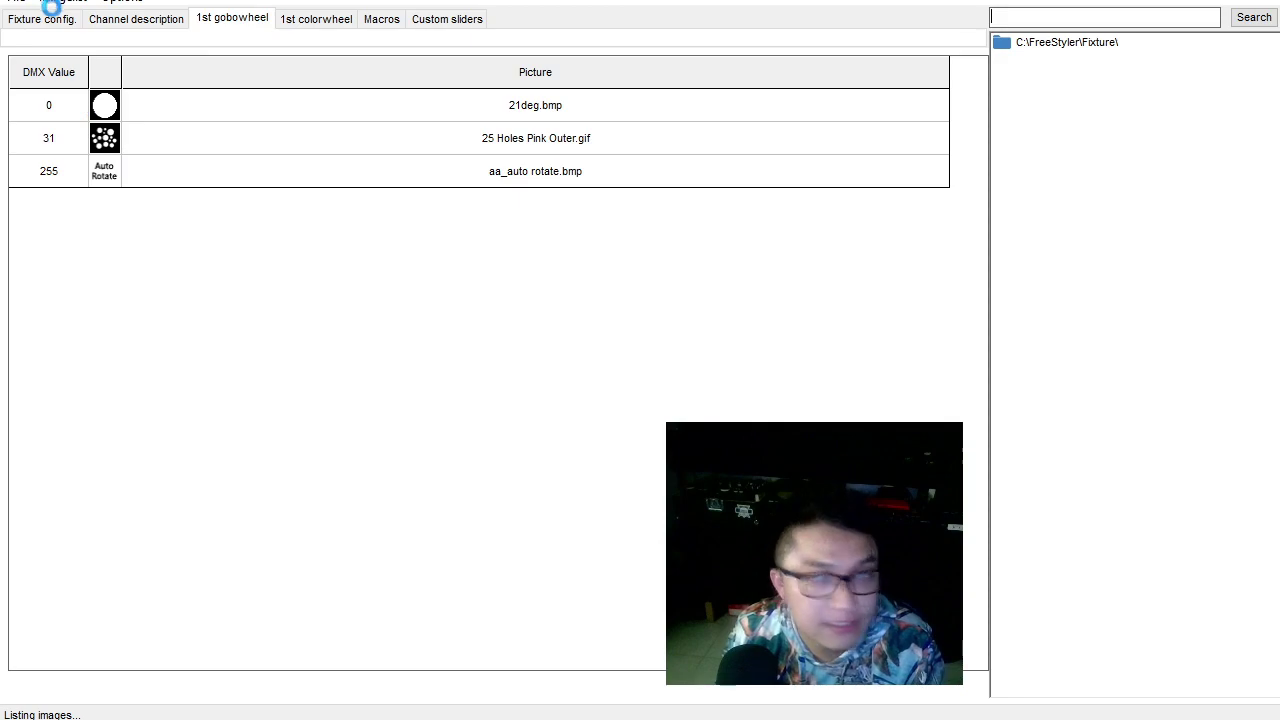
pyautogui.click(50, 19)
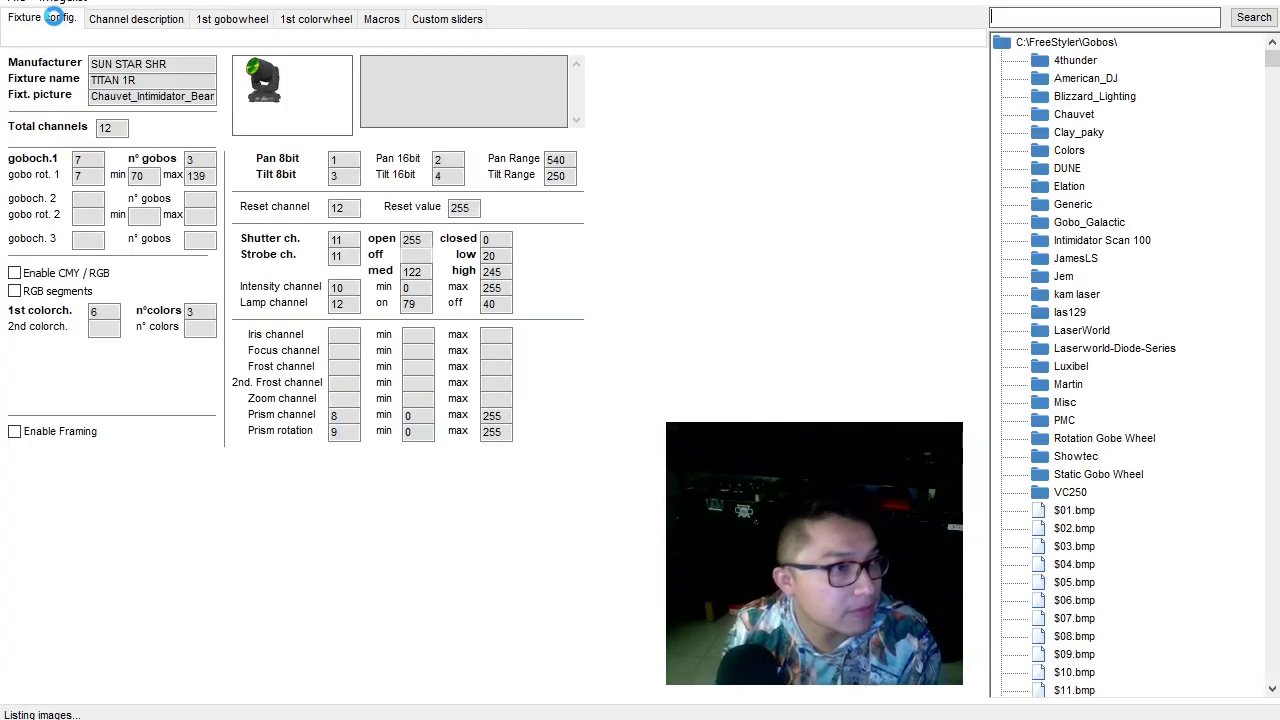
pyautogui.doubleClick(193, 160)
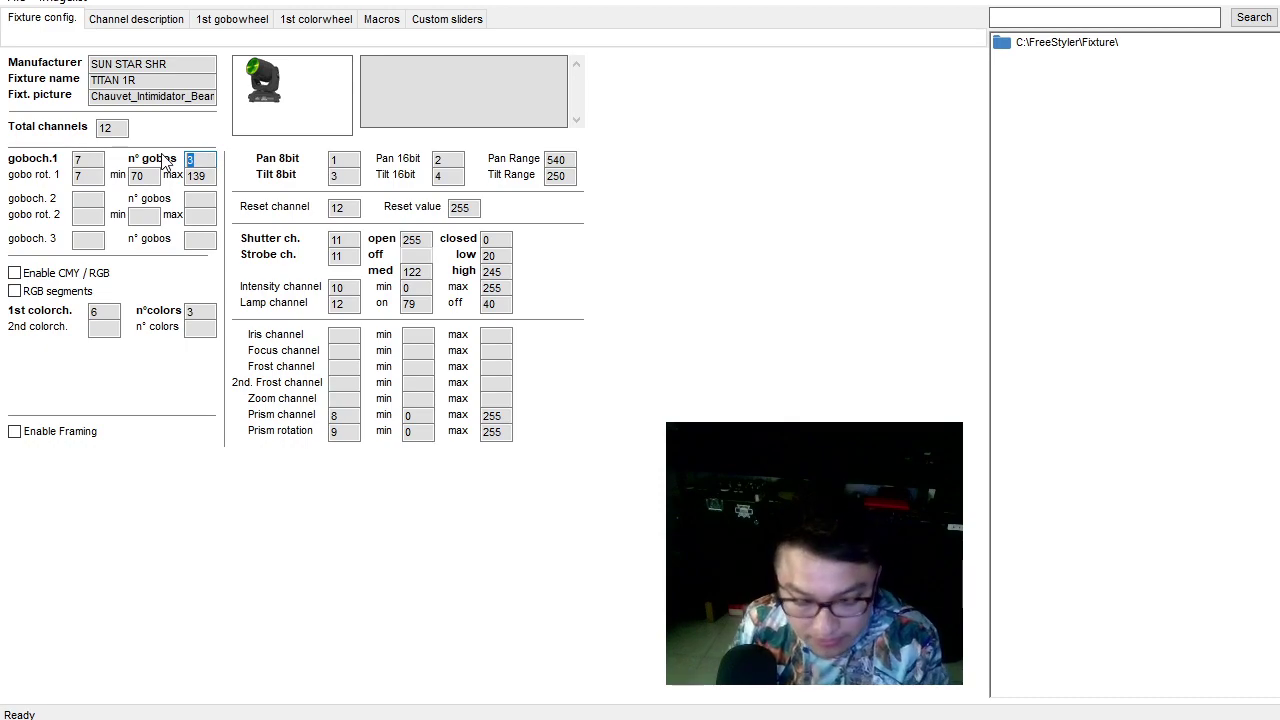
pyautogui.write('7')
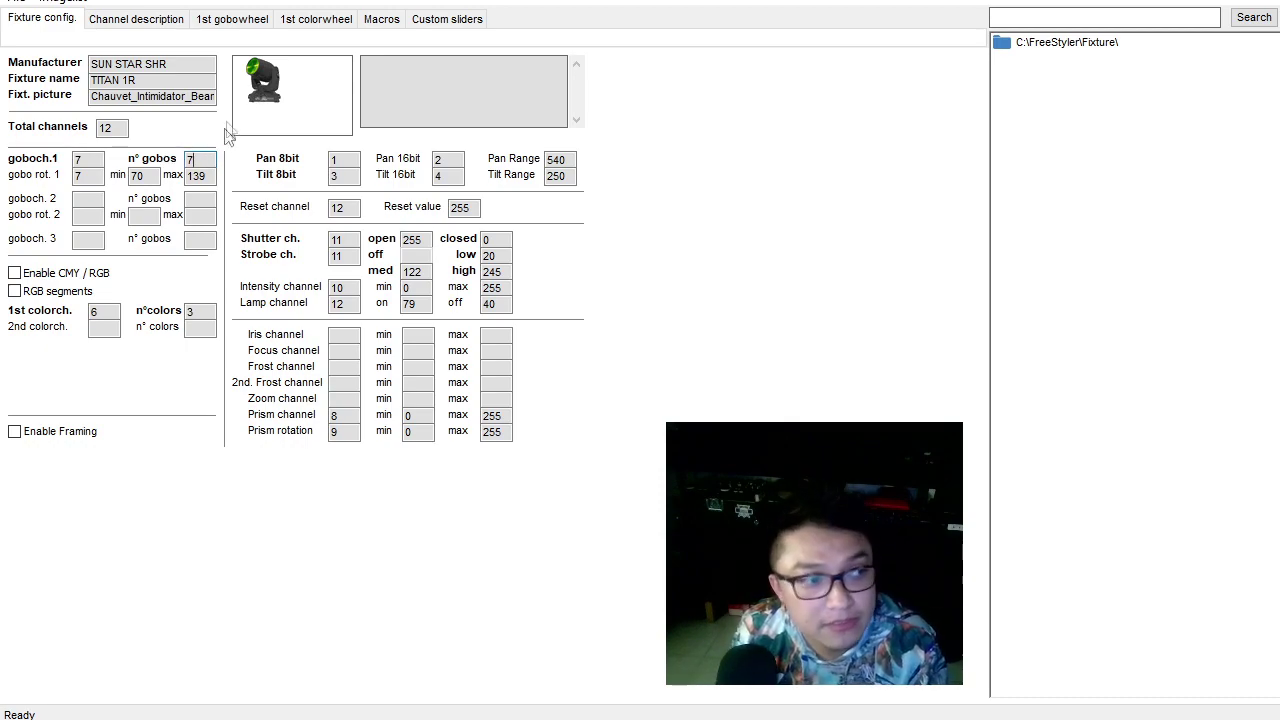
pyautogui.click(226, 18)
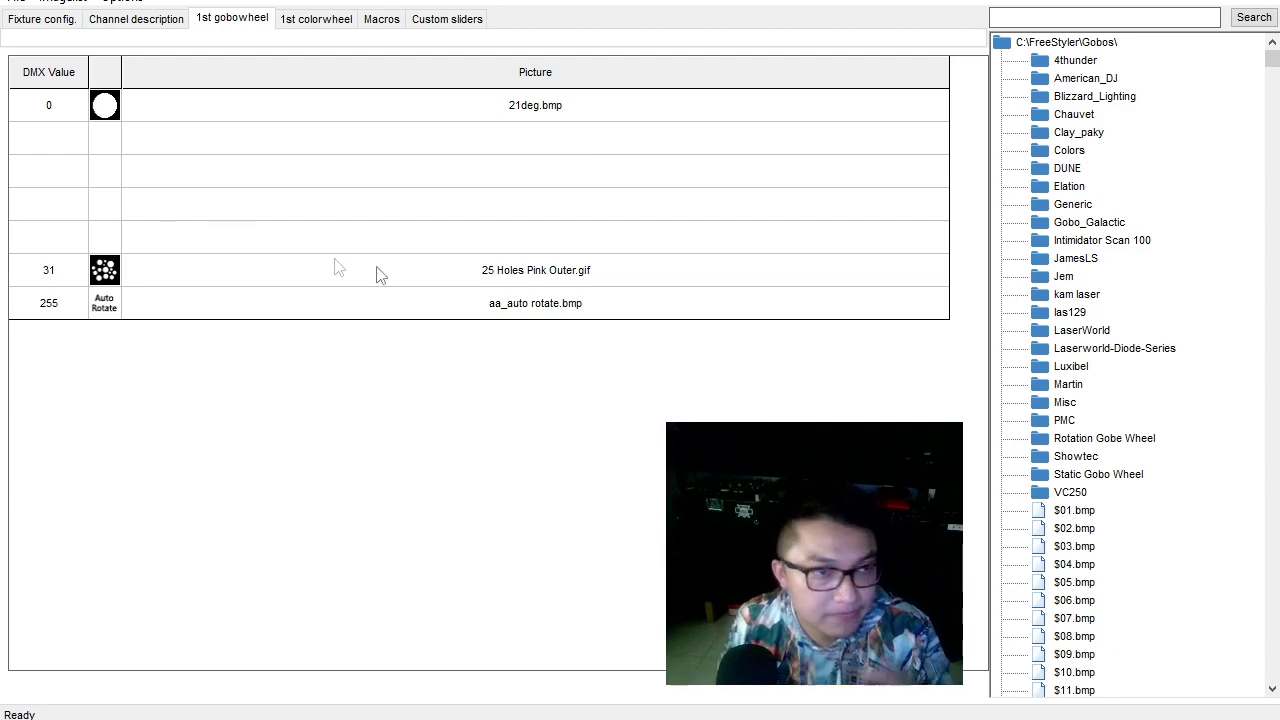
# Open the first color wheel list and look up the CH6 color ranges in the PDF manual.
pyautogui.click(65, 21)
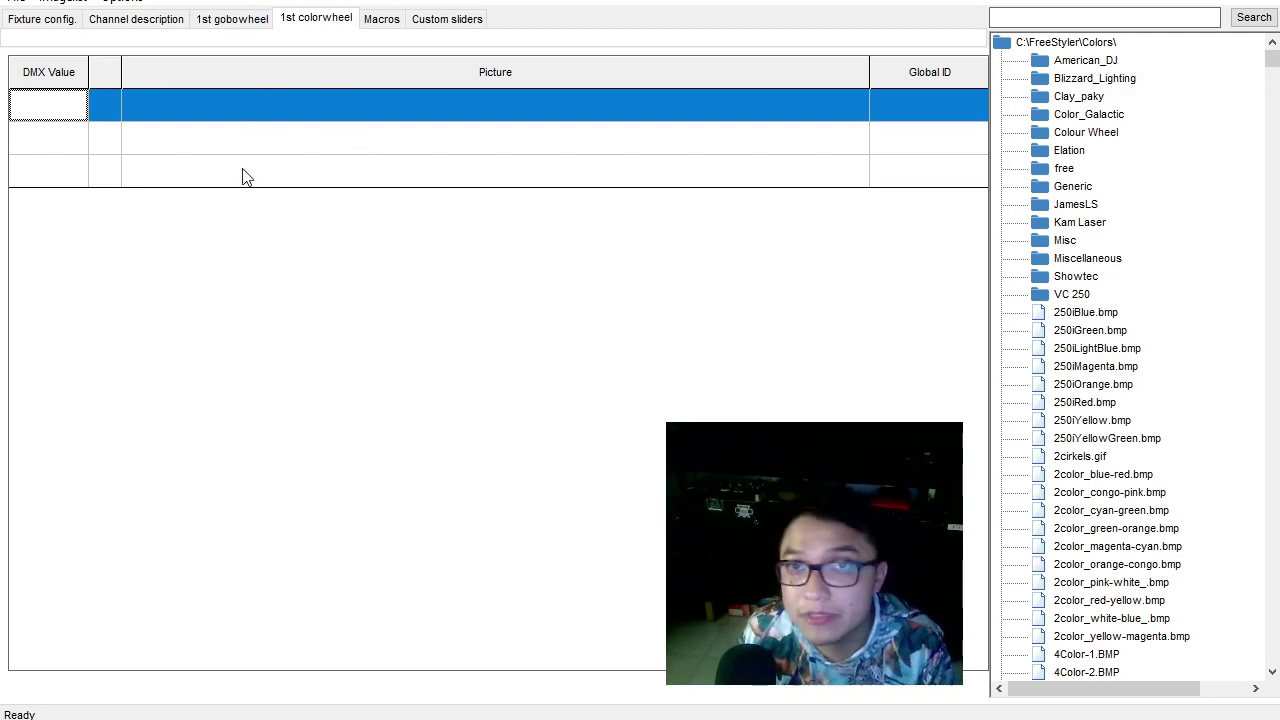
pyautogui.hotkey('alt', 'Tab')
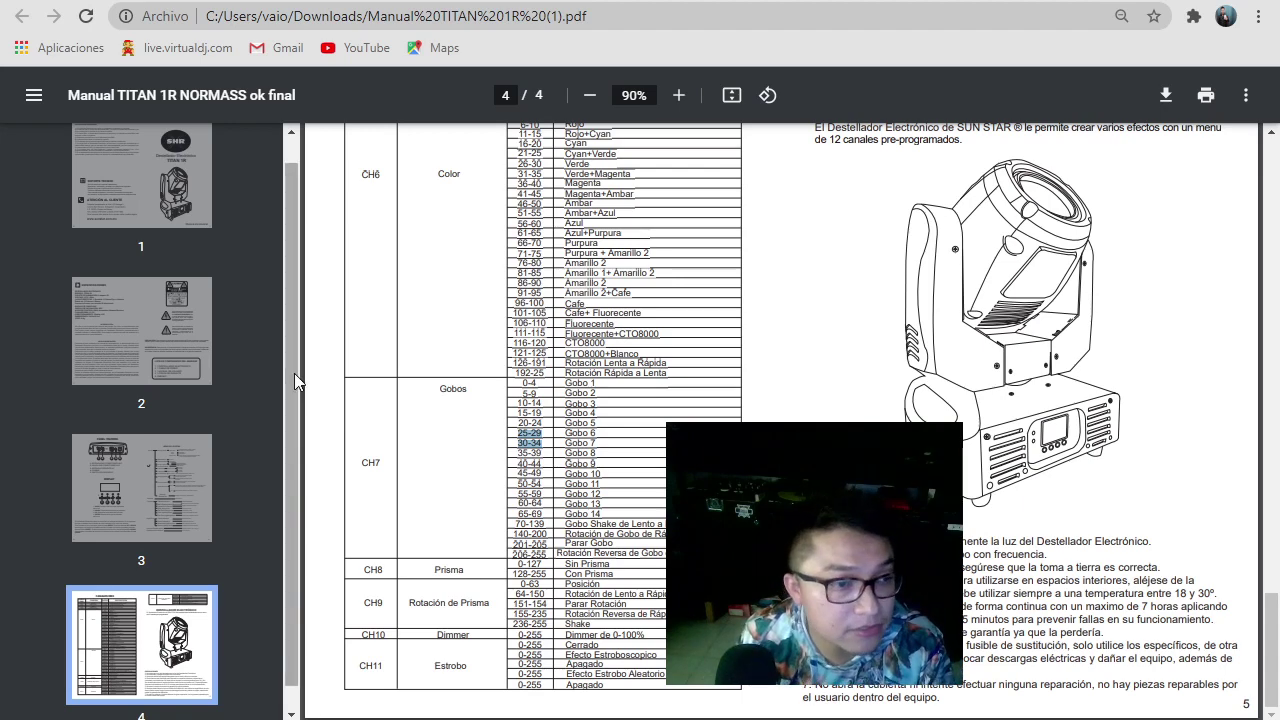
pyautogui.hotkey('alt', 'Tab')
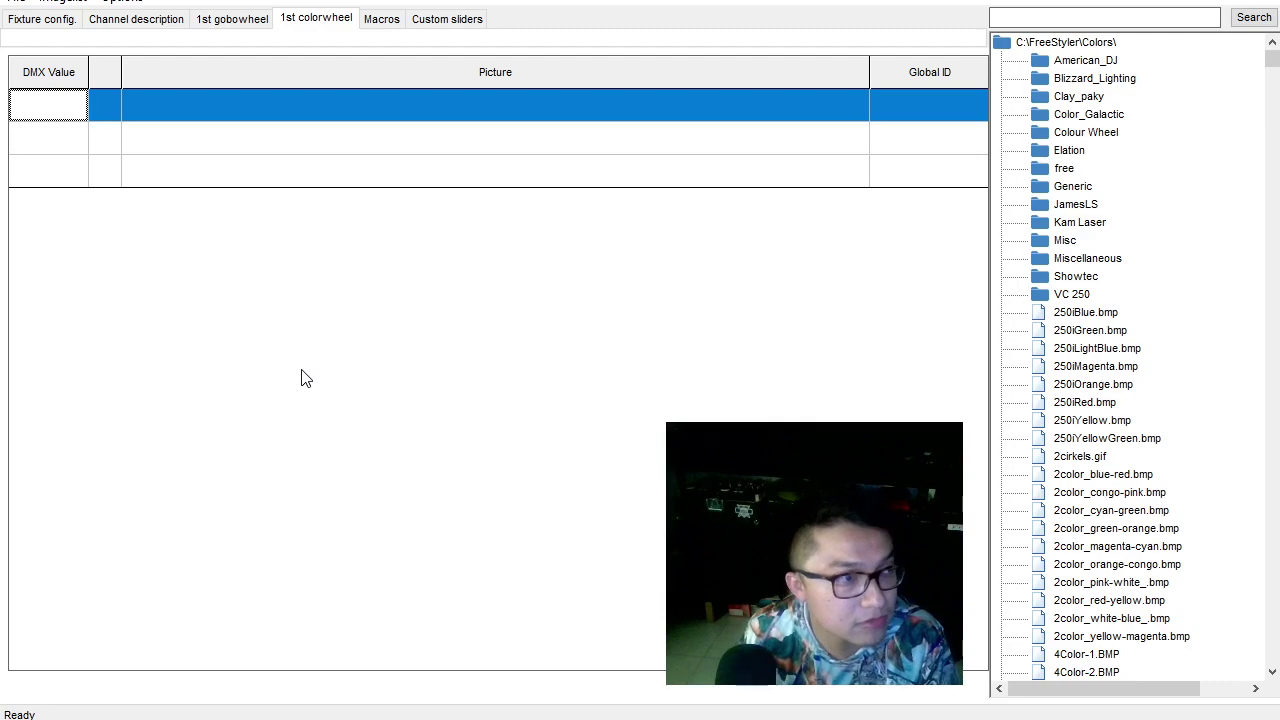
pyautogui.hotkey('alt', 'Tab')
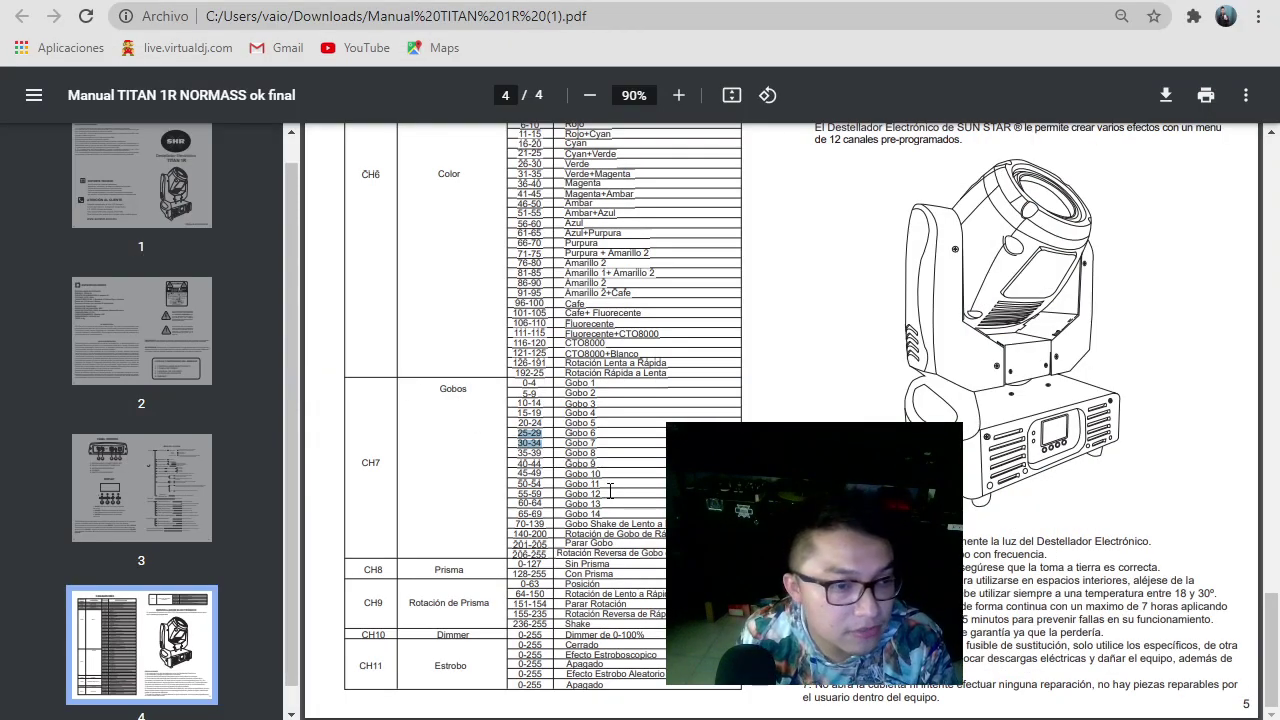
pyautogui.click(609, 490)
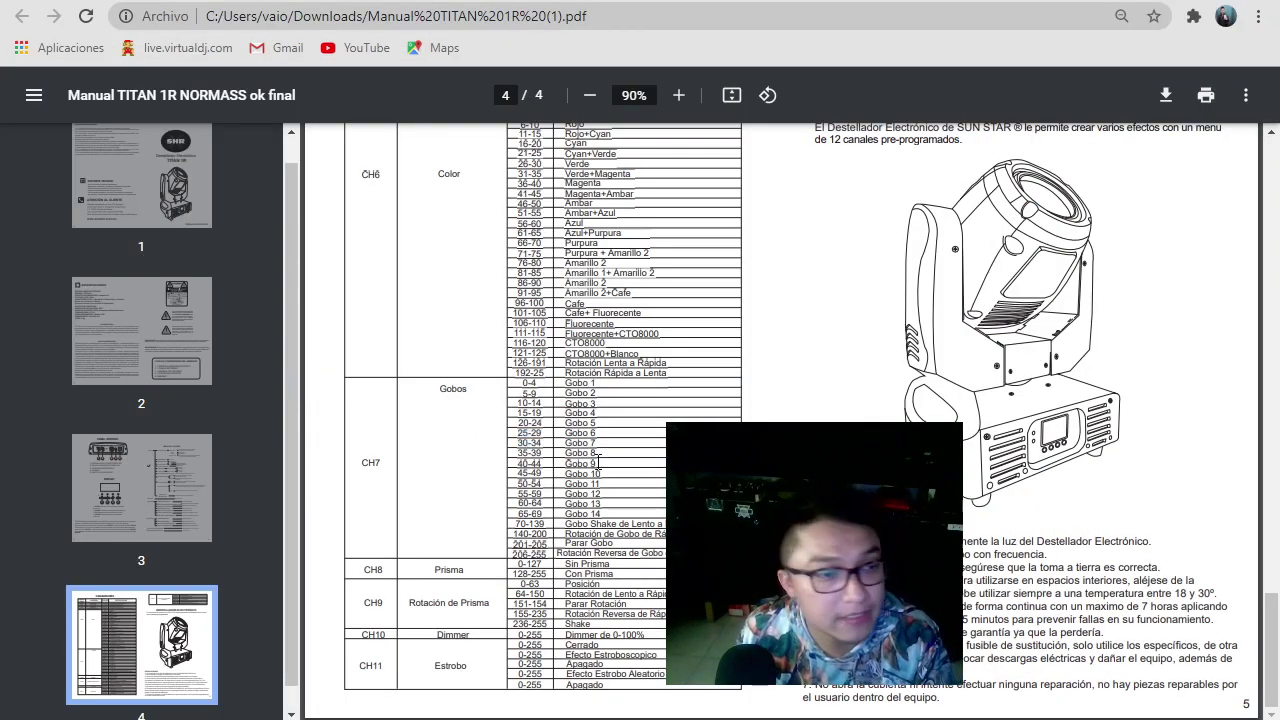
pyautogui.scroll(2, 598, 462)
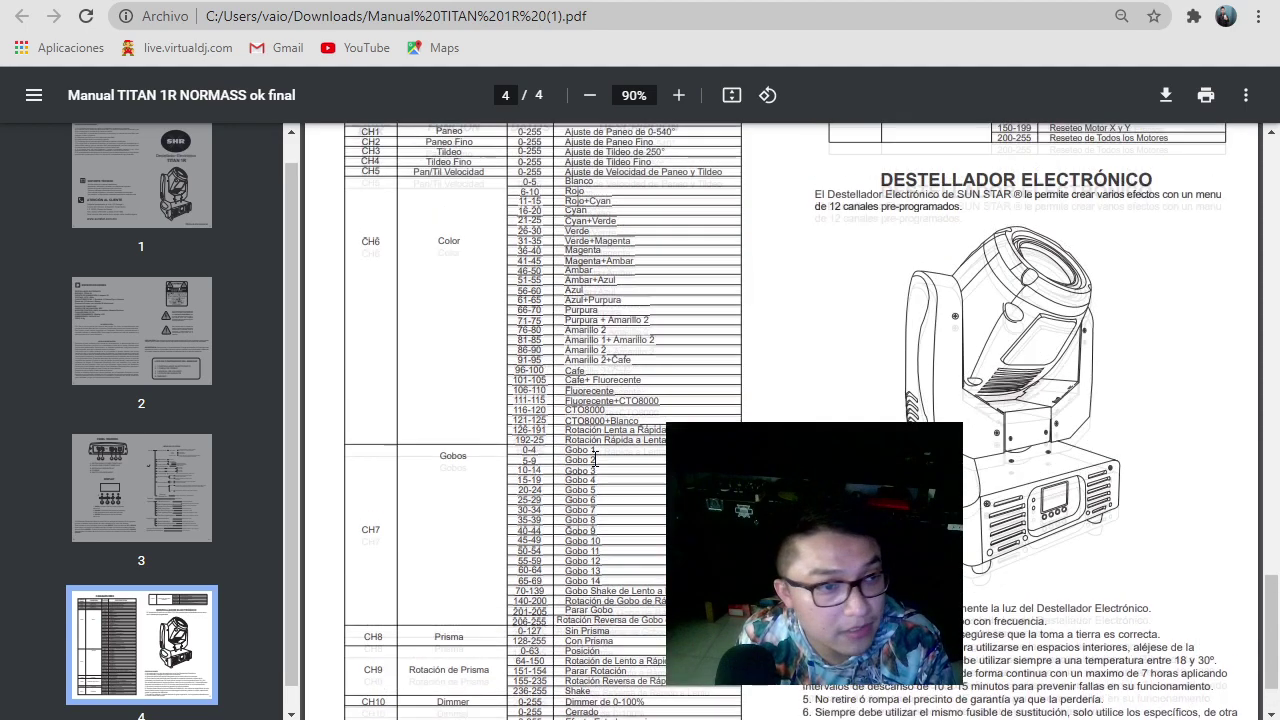
pyautogui.hotkey('alt', 'Tab')
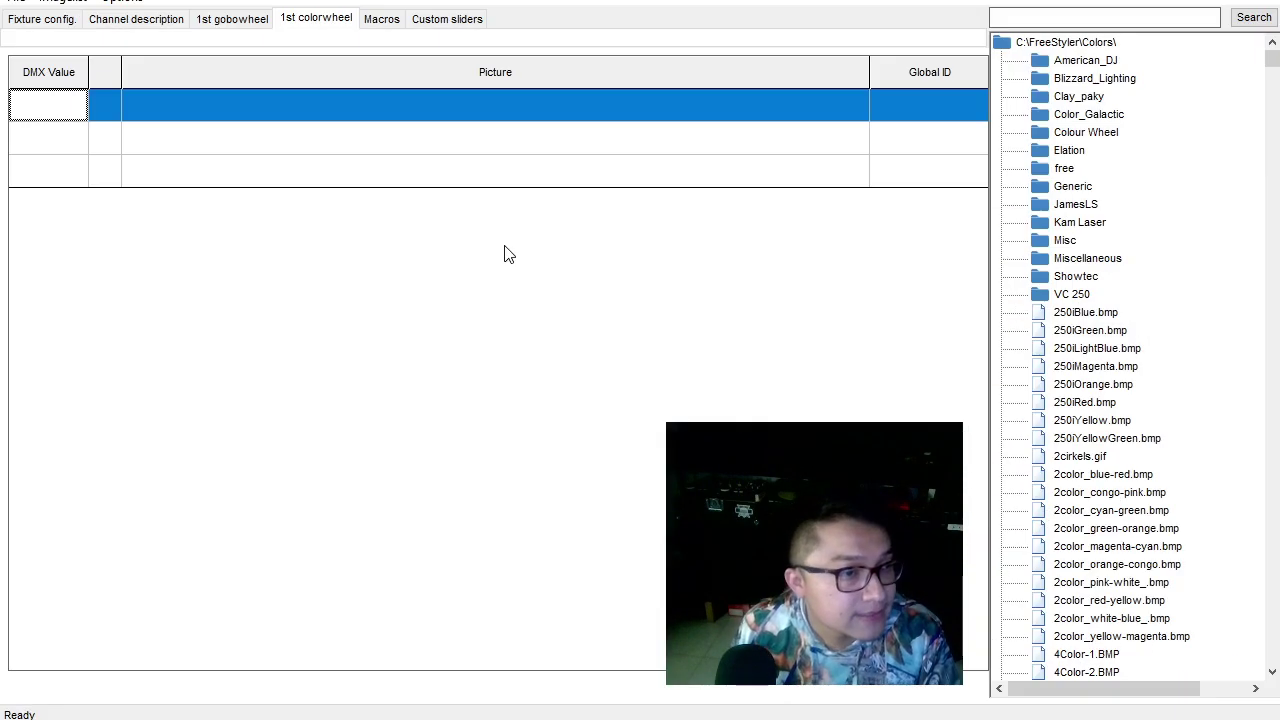
pyautogui.hotkey('alt', 'Tab')
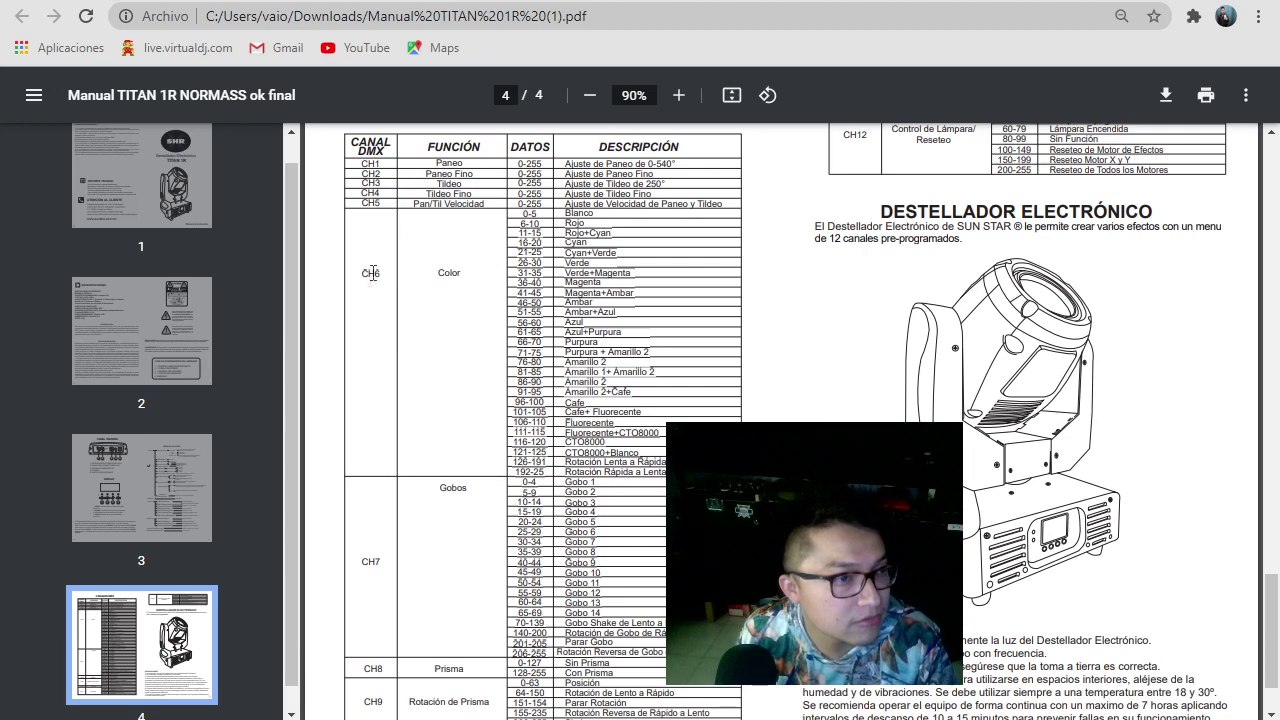
pyautogui.hotkey('alt', 'Tab')
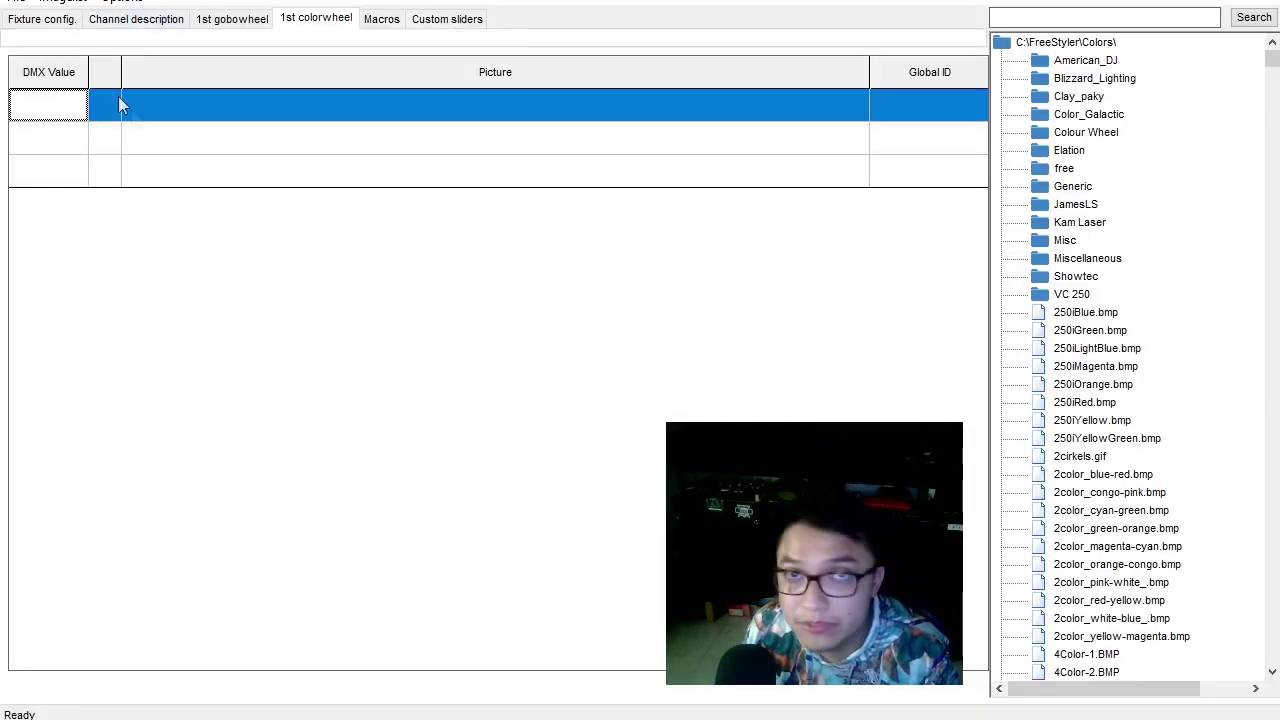
pyautogui.hotkey('alt', 'Tab')
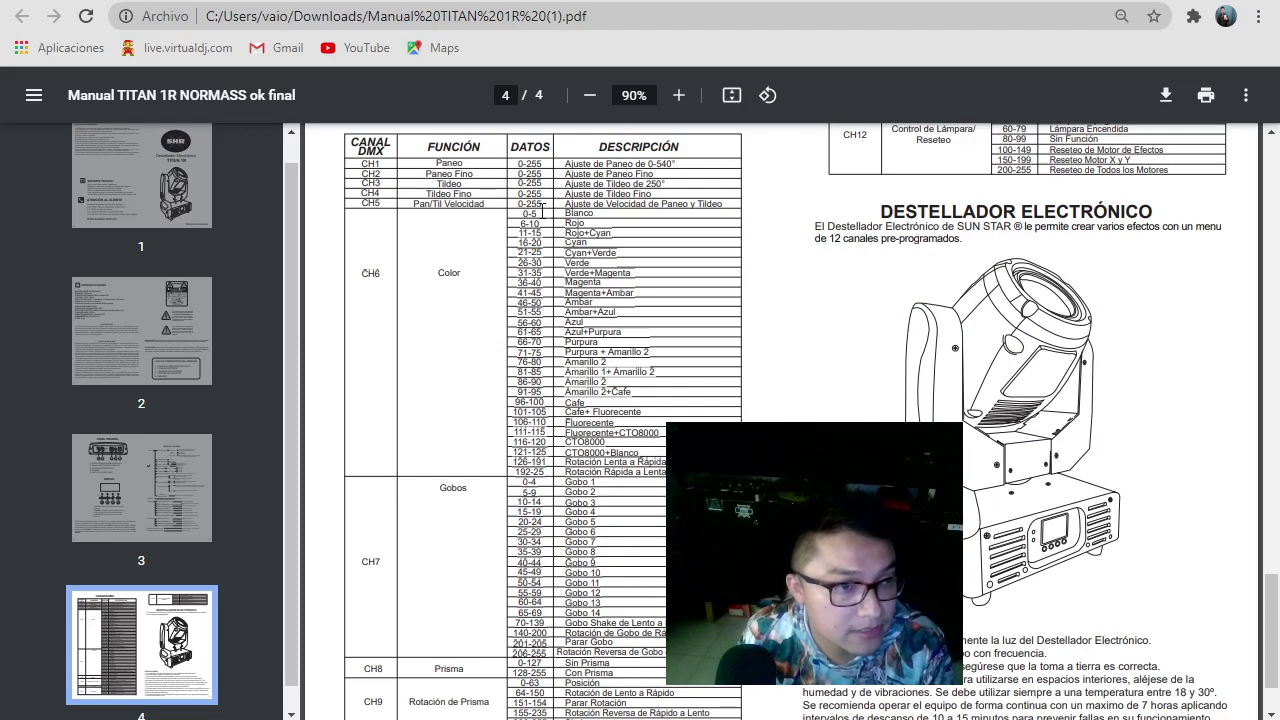
# Return to the fixture creator and set the first color row's DMX value to 0.
pyautogui.hotkey('alt', 'Tab')
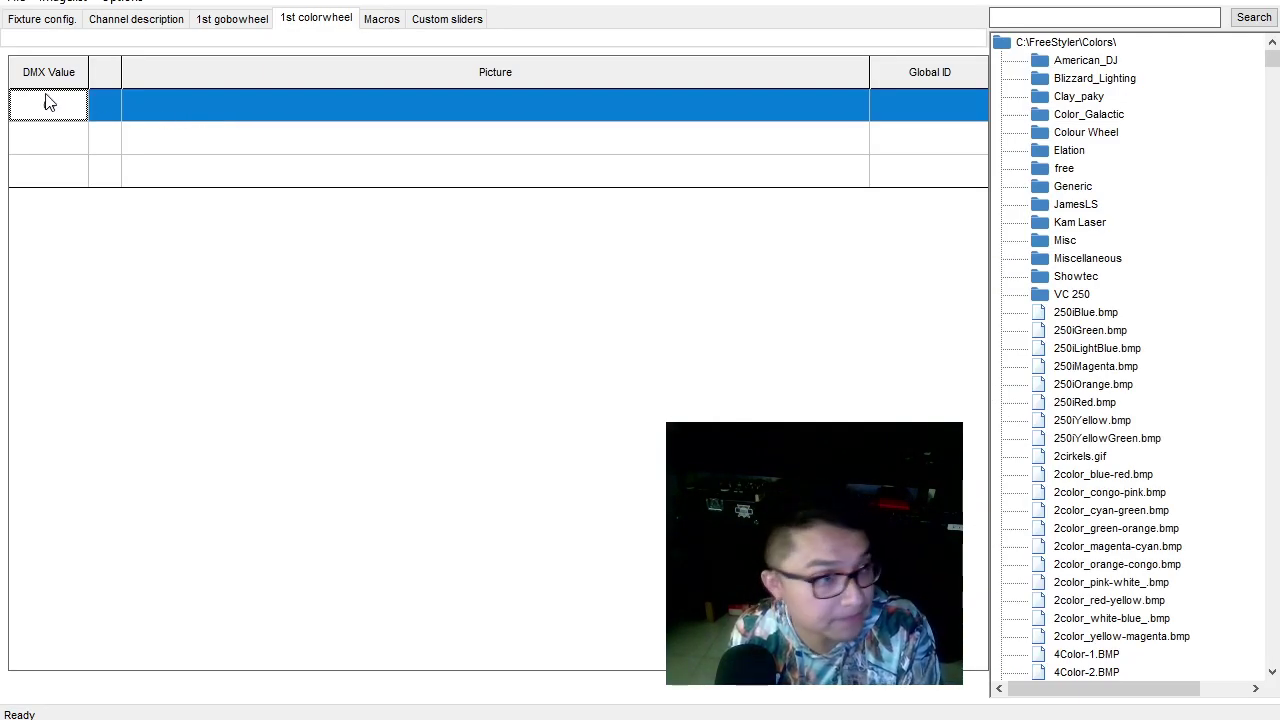
pyautogui.write('09')
pyautogui.press('BackSpace')
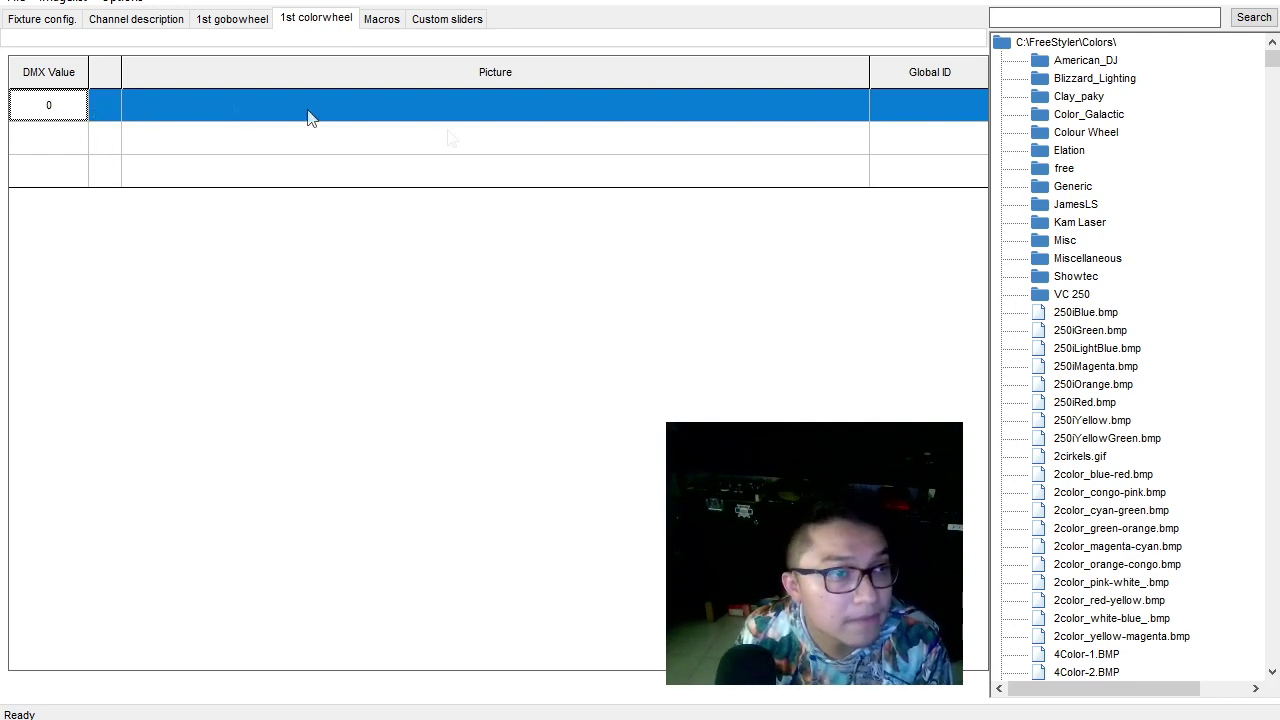
# Try 250iGreen.bmp, 250iBlue.bmp and 250iLightBlue.bmp as the picture of the first color.
pyautogui.click(1093, 384)
pyautogui.click(1092, 331)
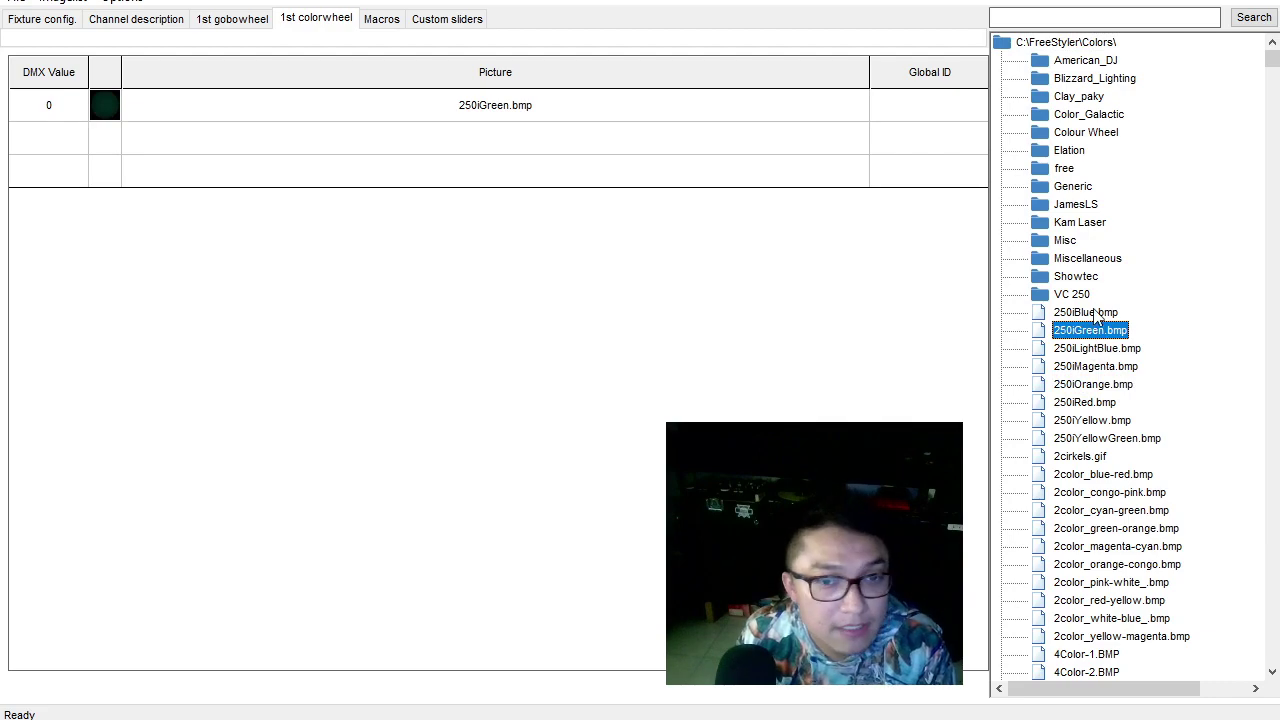
pyautogui.click(1095, 313)
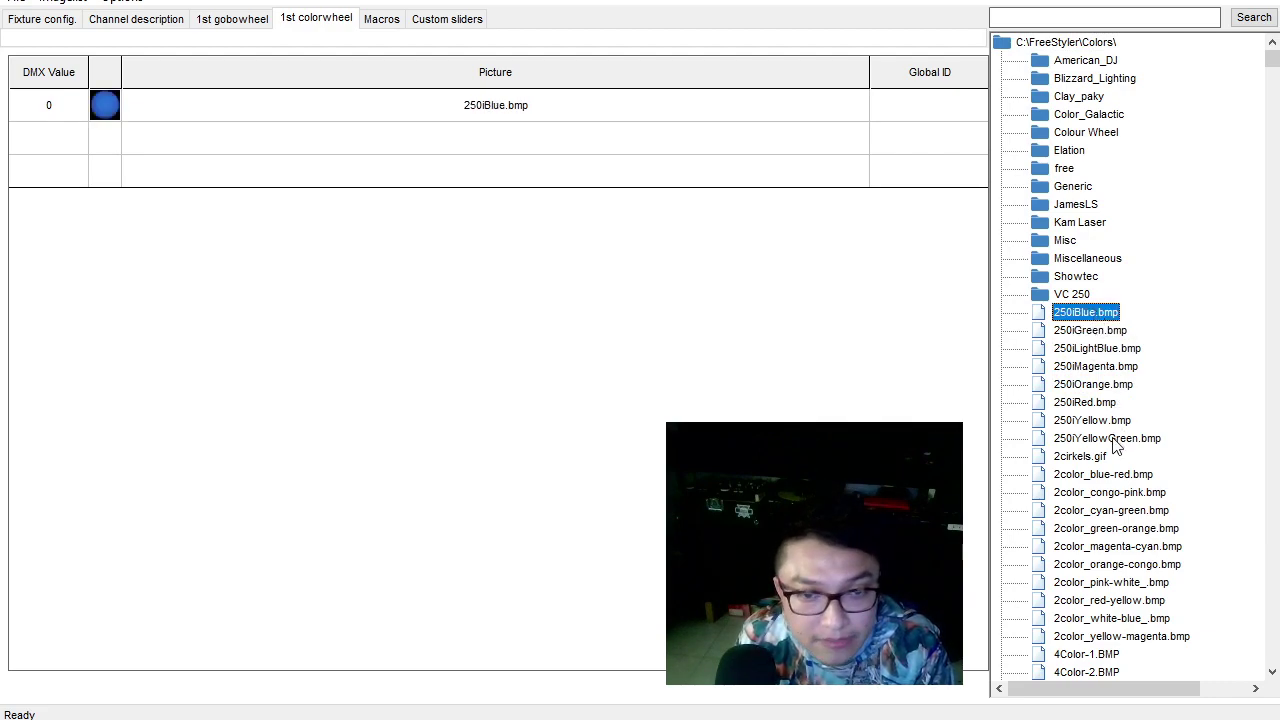
pyautogui.click(1114, 384)
pyautogui.click(1108, 331)
pyautogui.click(1107, 350)
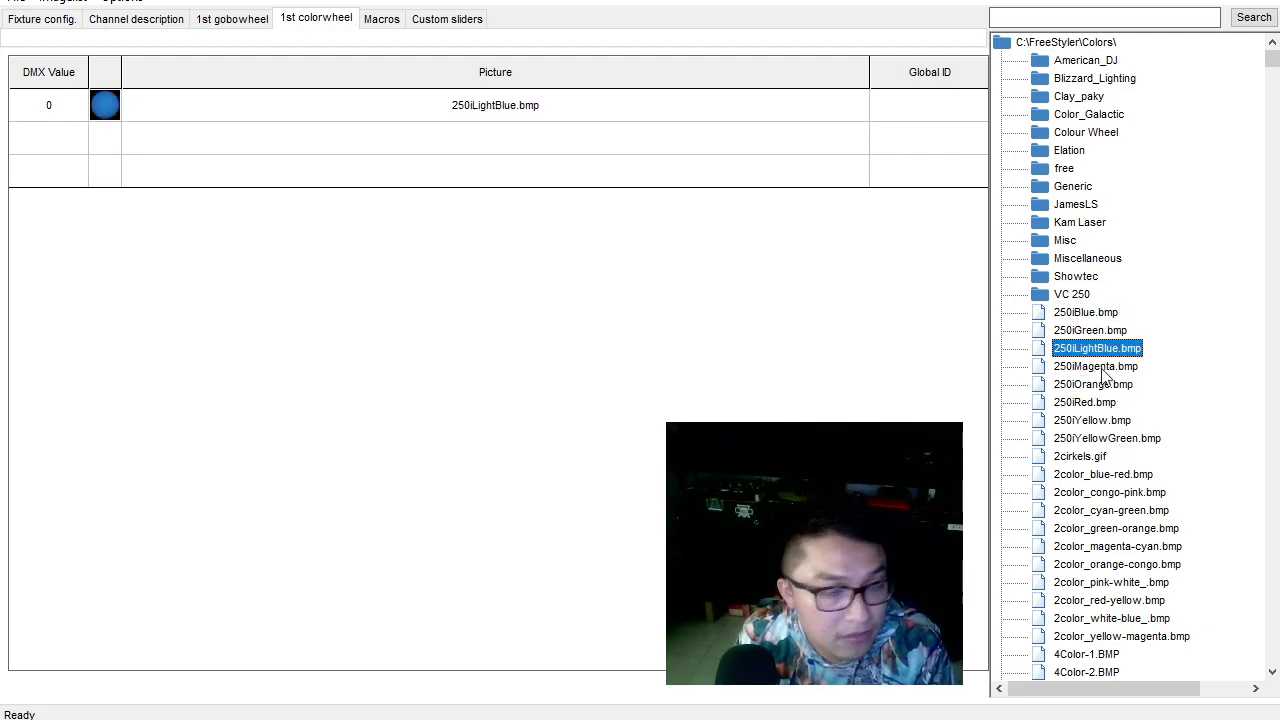
# Assign 812-white.bmp as the picture of the first color at DMX value 0.
pyautogui.scroll(-1, 1105, 378)
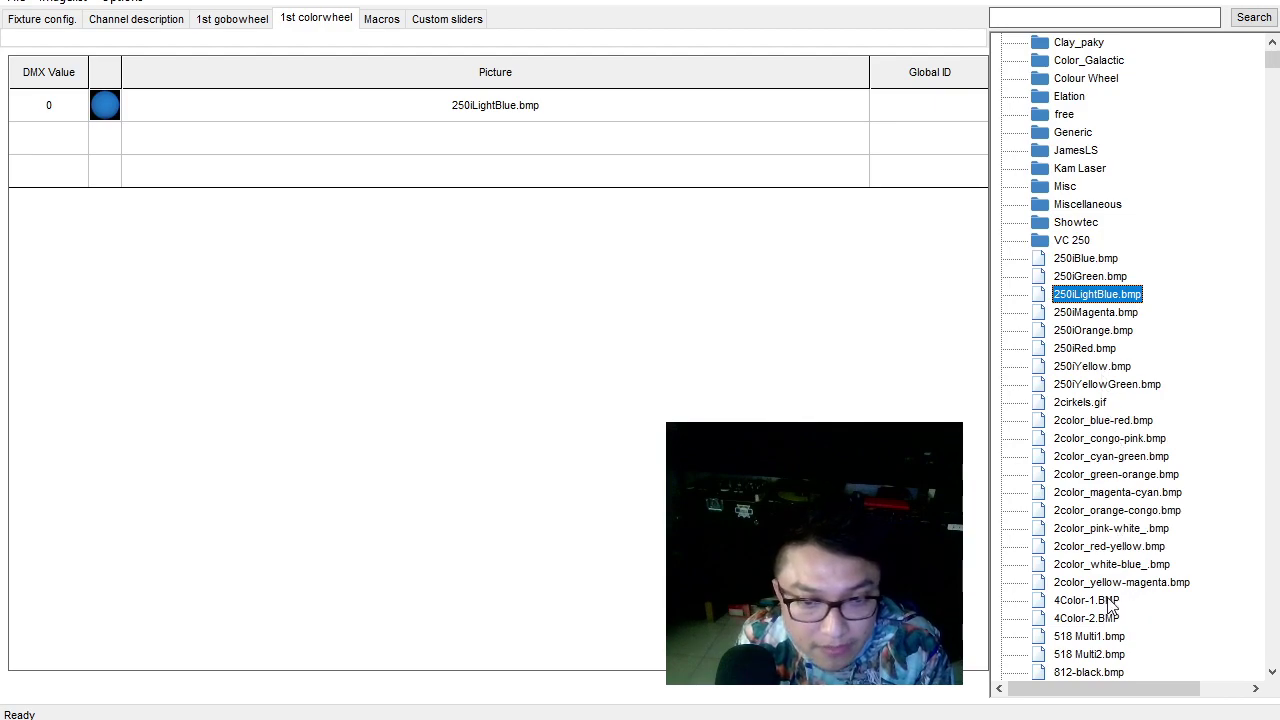
pyautogui.scroll(-7, 1108, 603)
pyautogui.click(1105, 492)
pyautogui.click(1112, 476)
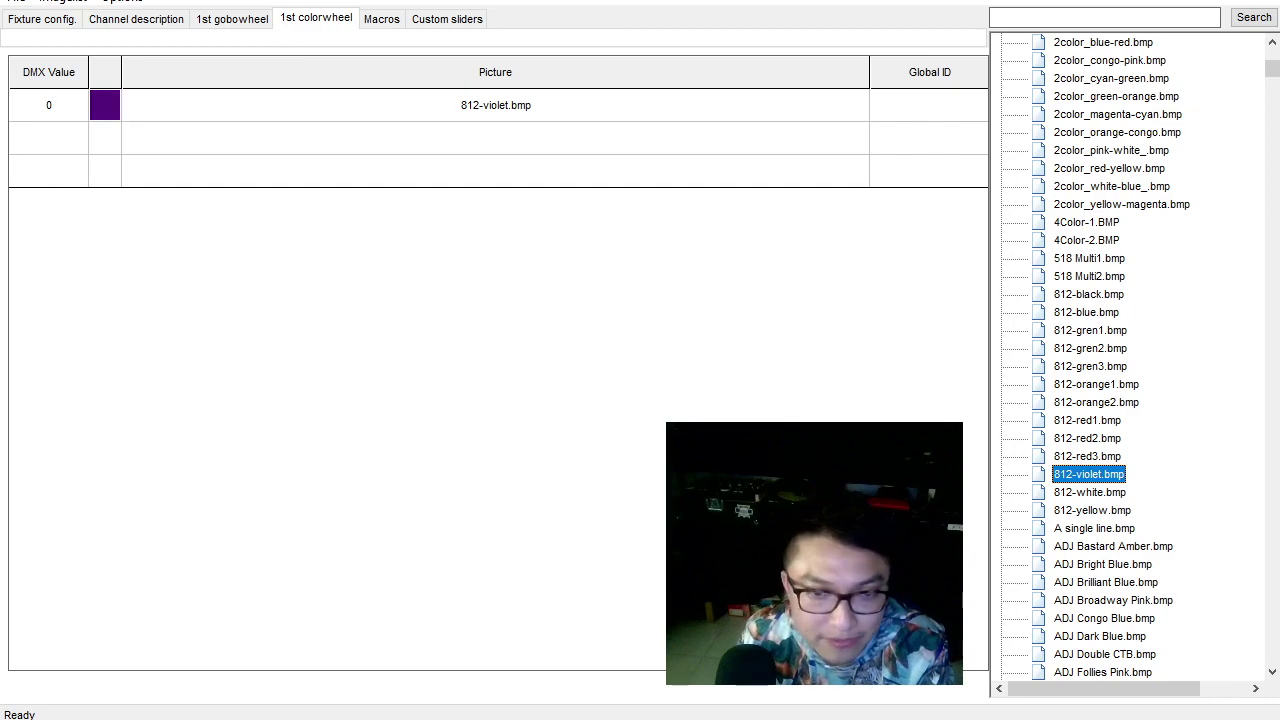
pyautogui.click(1055, 494)
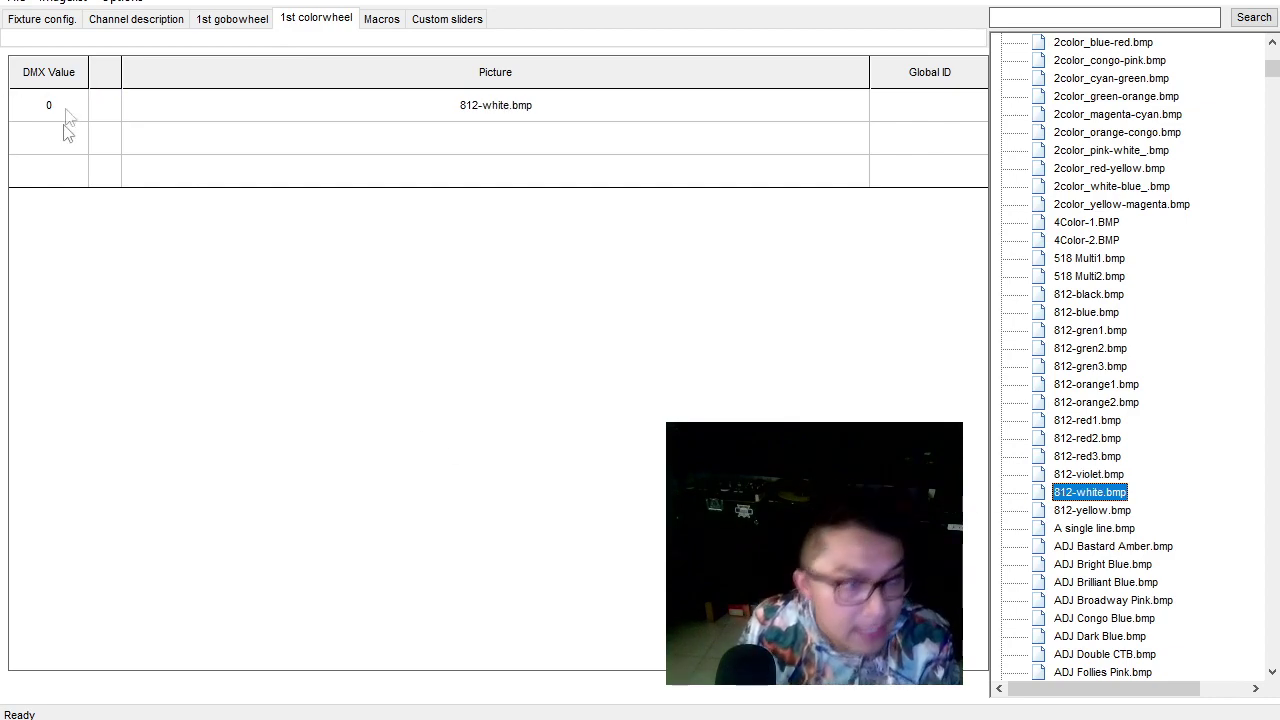
# Select the second color row's DMX value and look up the CH6 range for red in the PDF manual.
pyautogui.click(62, 152)
pyautogui.hotkey('alt', 'Tab')
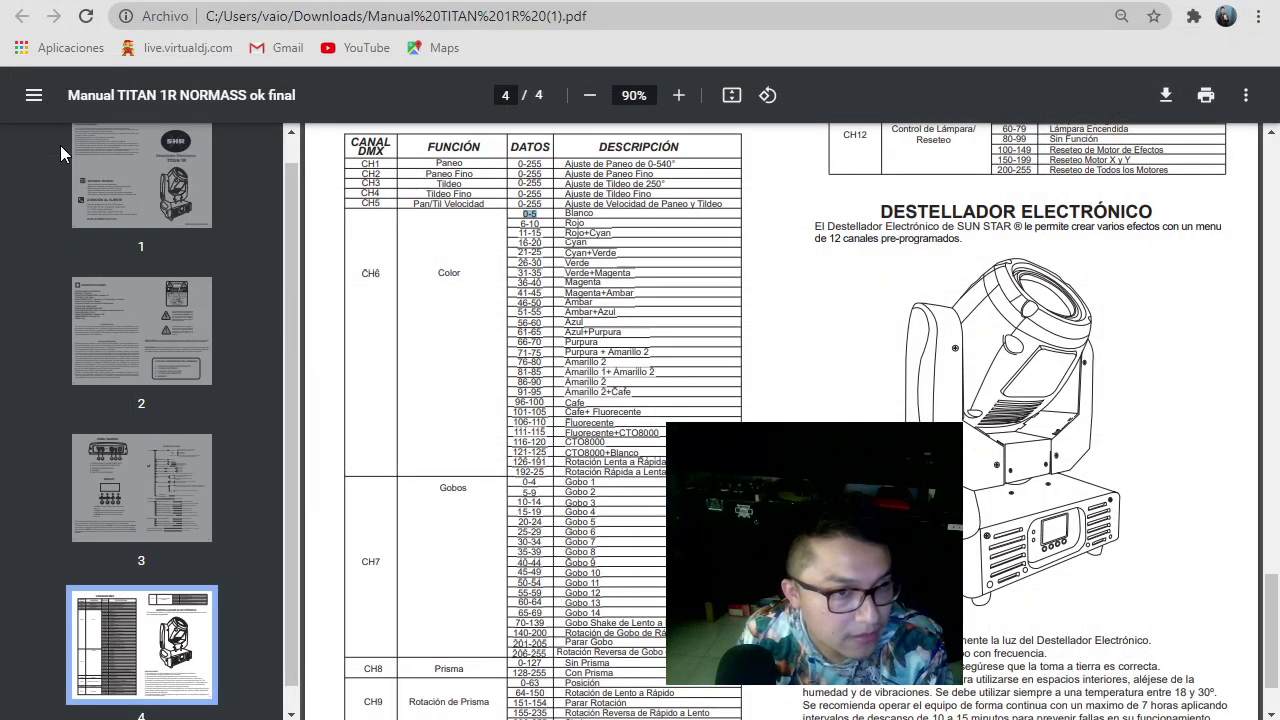
pyautogui.hotkey('alt', 'Tab')
pyautogui.hotkey('alt', 'Tab')
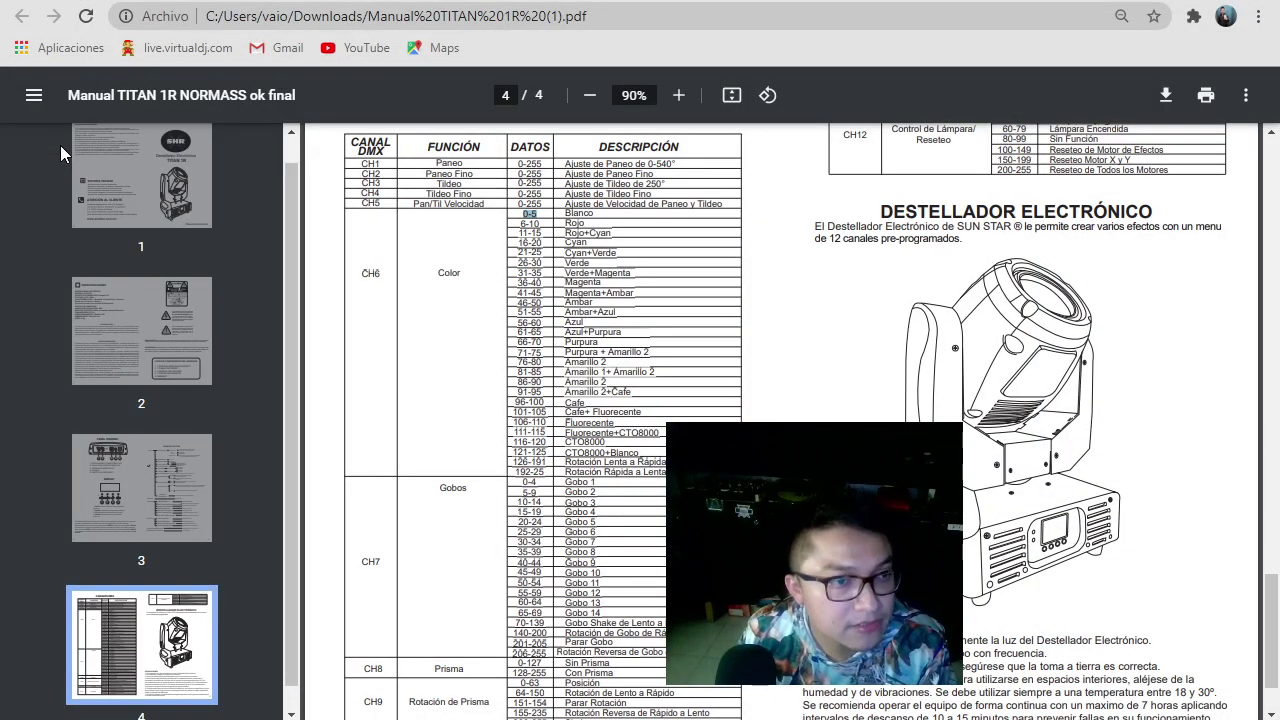
pyautogui.hotkey('alt', 'Tab')
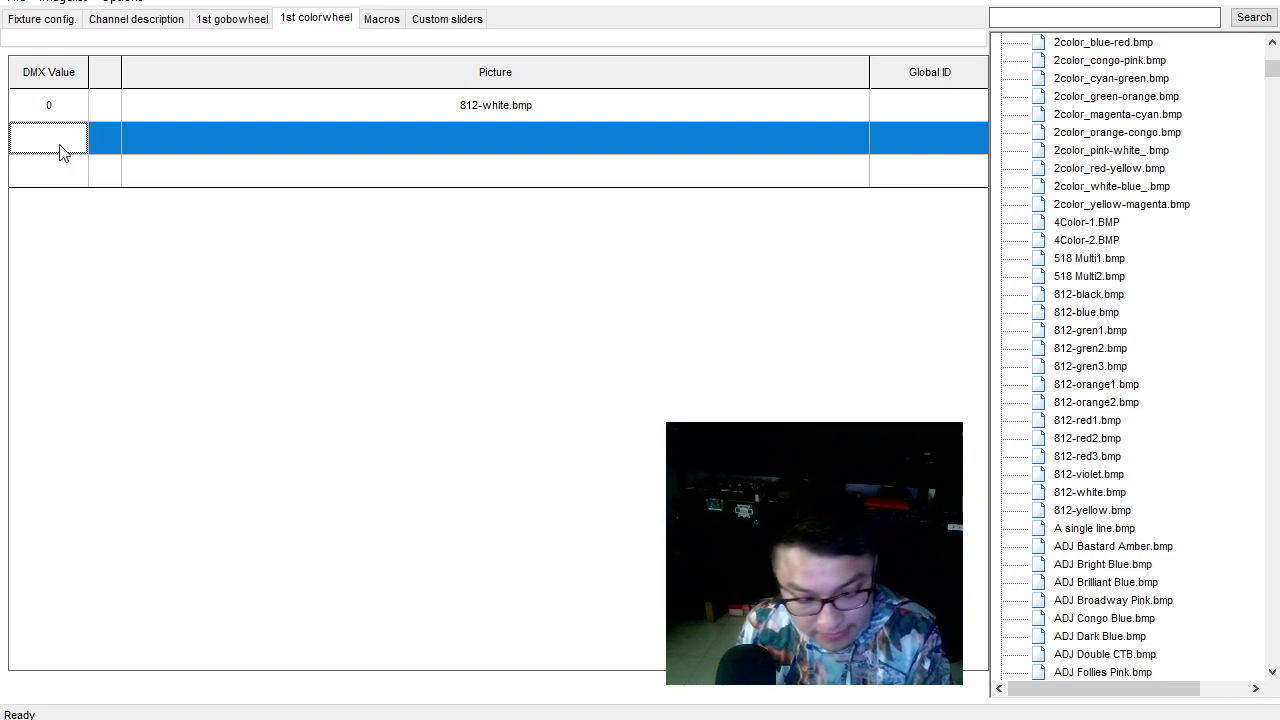
pyautogui.hotkey('alt', 'Tab')
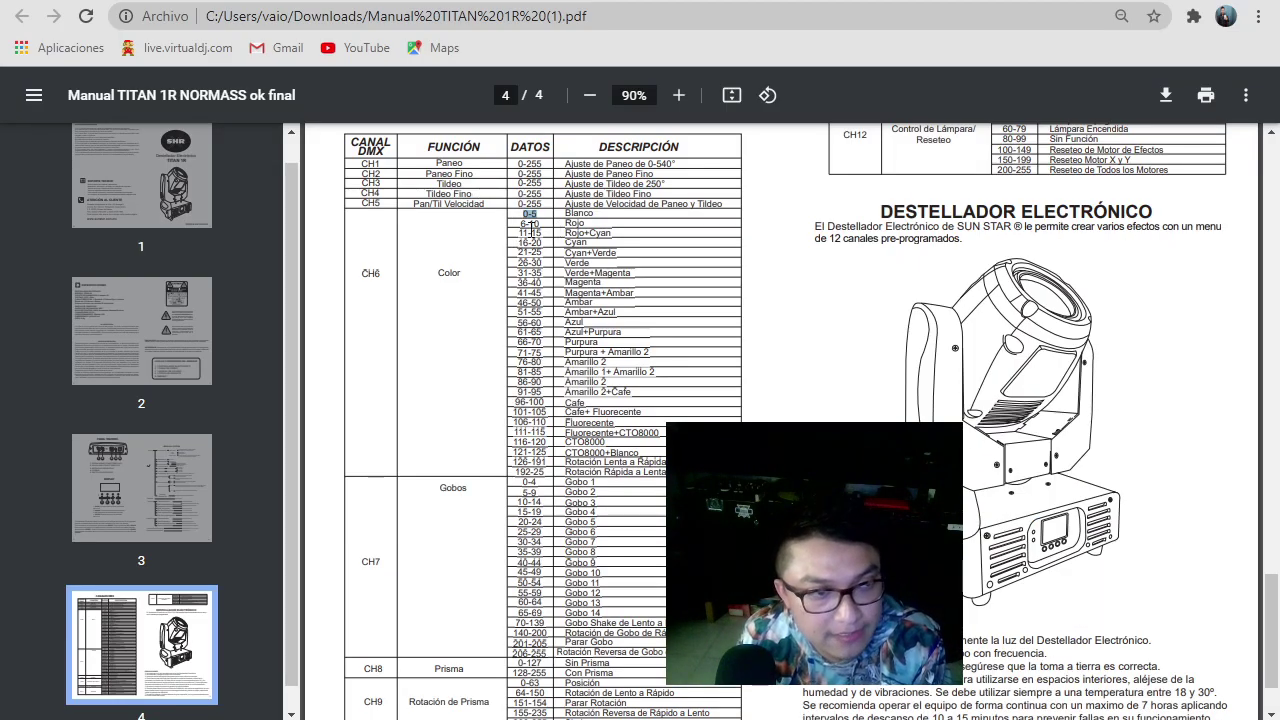
pyautogui.hotkey('alt', 'Tab')
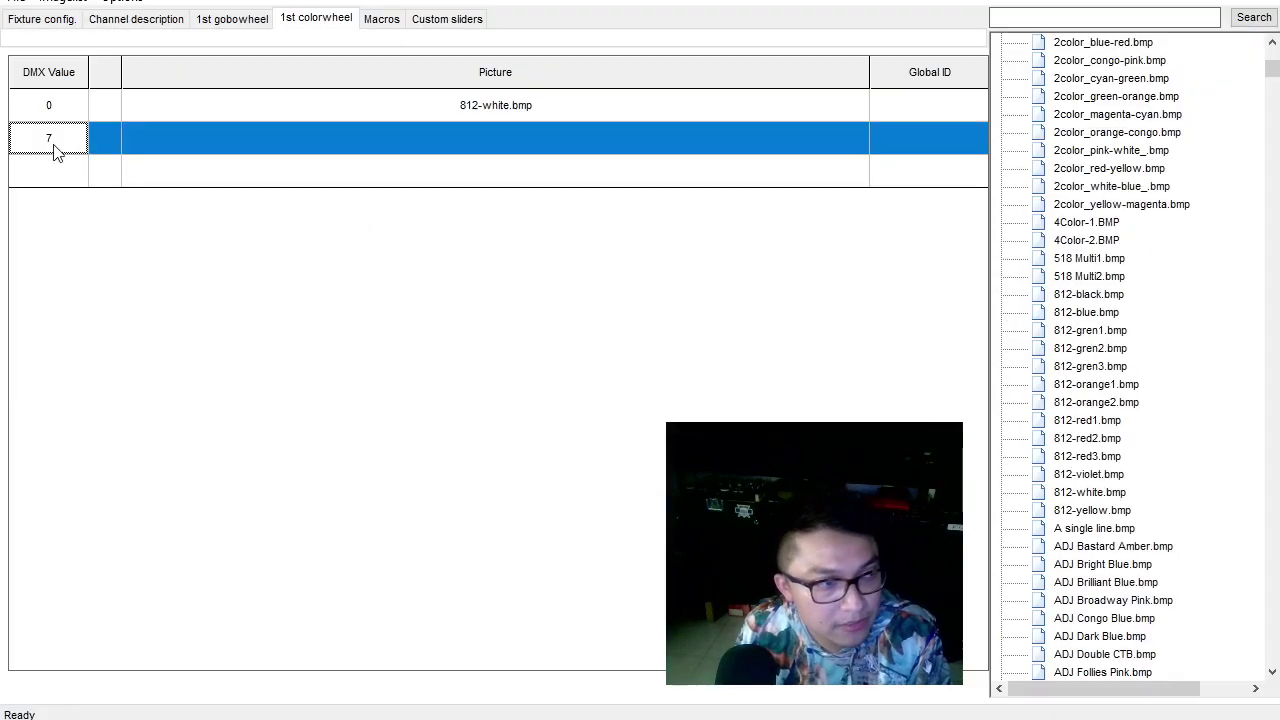
# Set the second color row's DMX value to 9.
pyautogui.click(55, 150)
pyautogui.write('78')
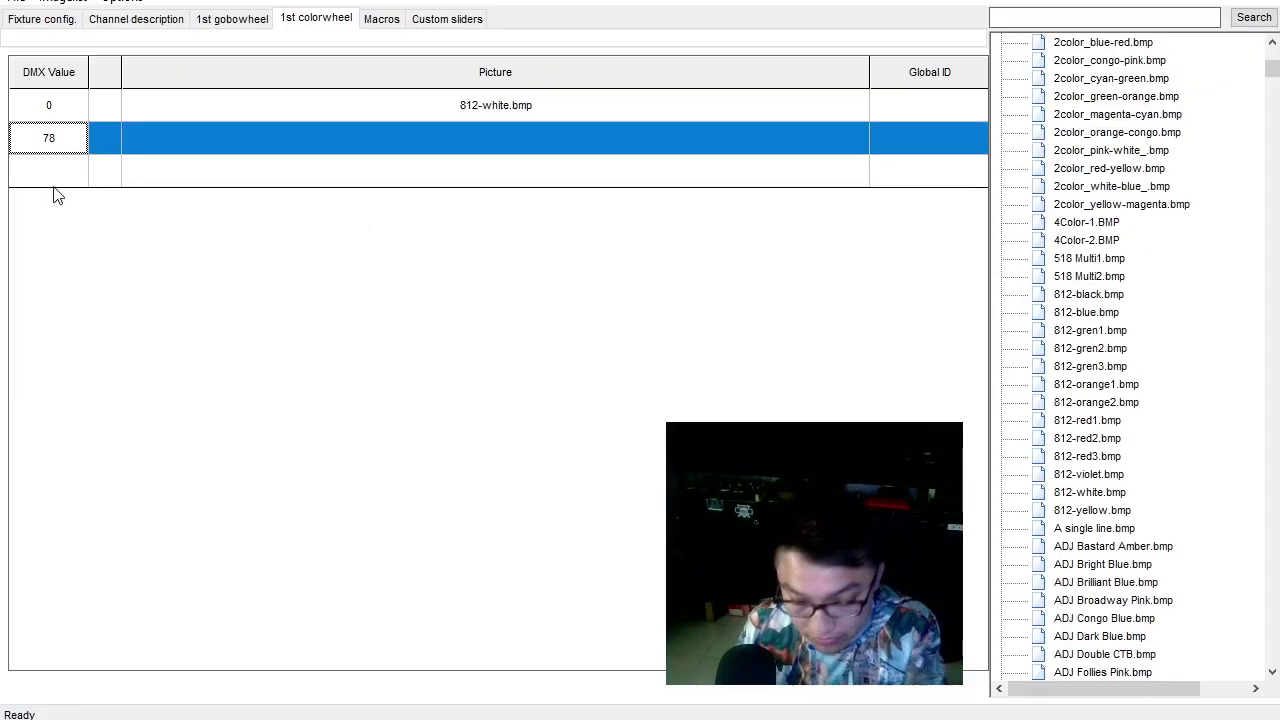
pyautogui.write('8')
pyautogui.press('Return')
pyautogui.click(62, 150)
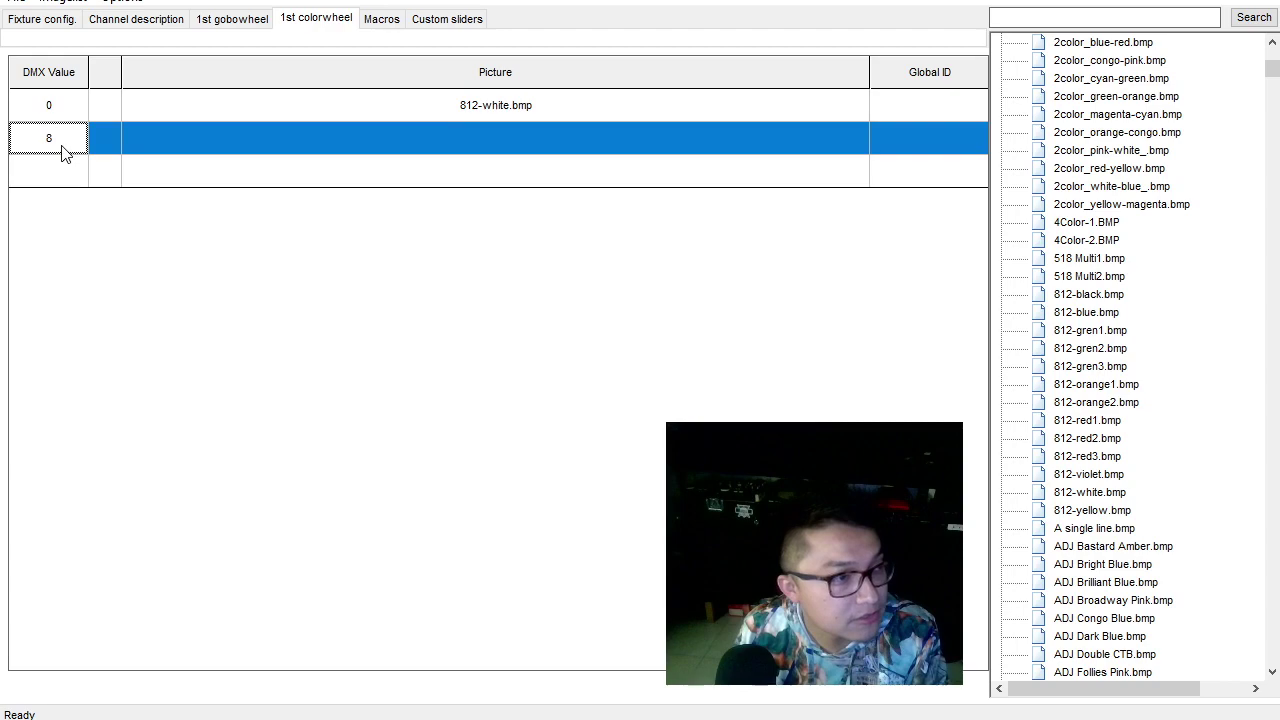
pyautogui.press('BackSpace')
pyautogui.write('9')
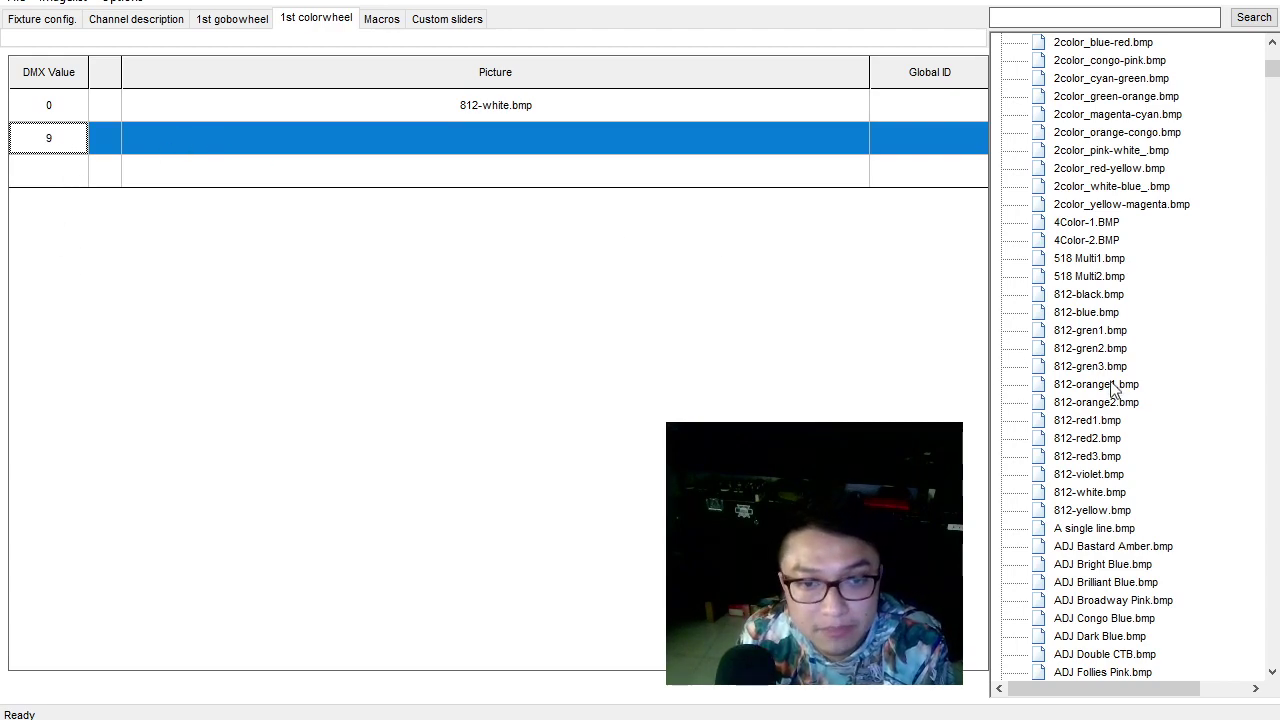
# Try 812-red2.bmp, 812-red3.bmp and 250iRed.bmp as the picture of the second color.
pyautogui.click(1100, 421)
pyautogui.click(1104, 439)
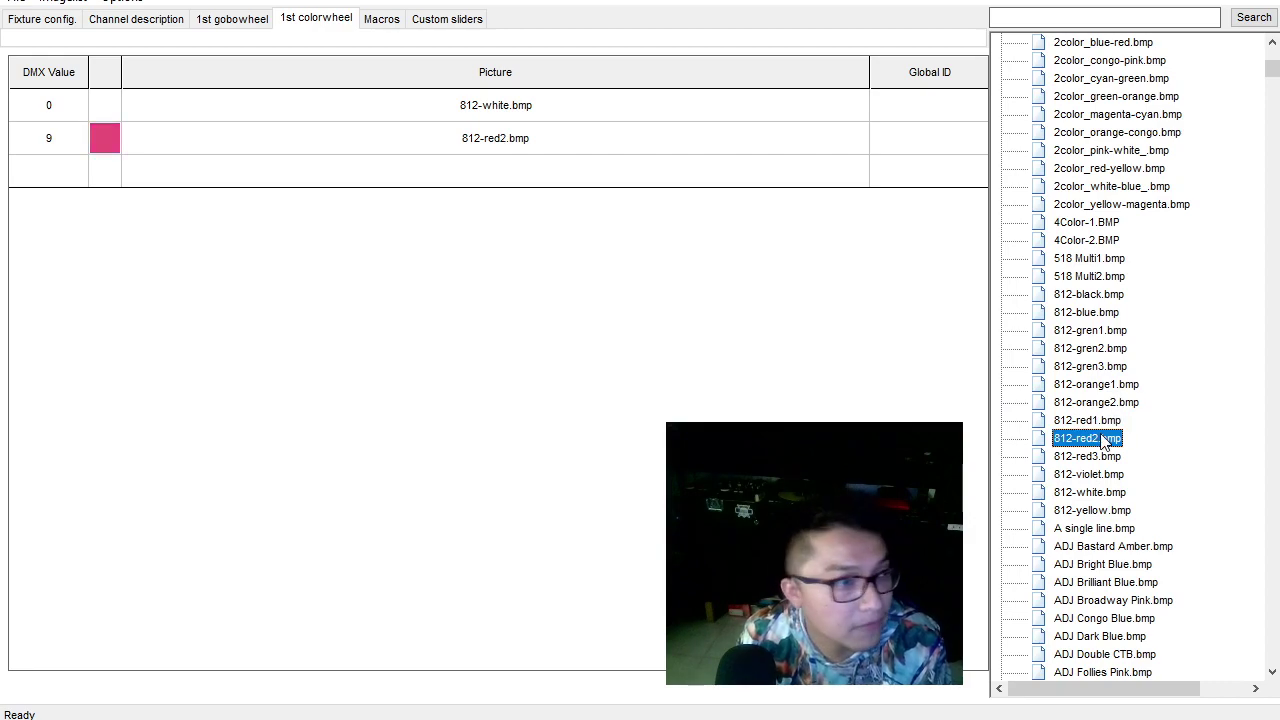
pyautogui.click(1118, 475)
pyautogui.click(1110, 457)
pyautogui.scroll(1, 1113, 462)
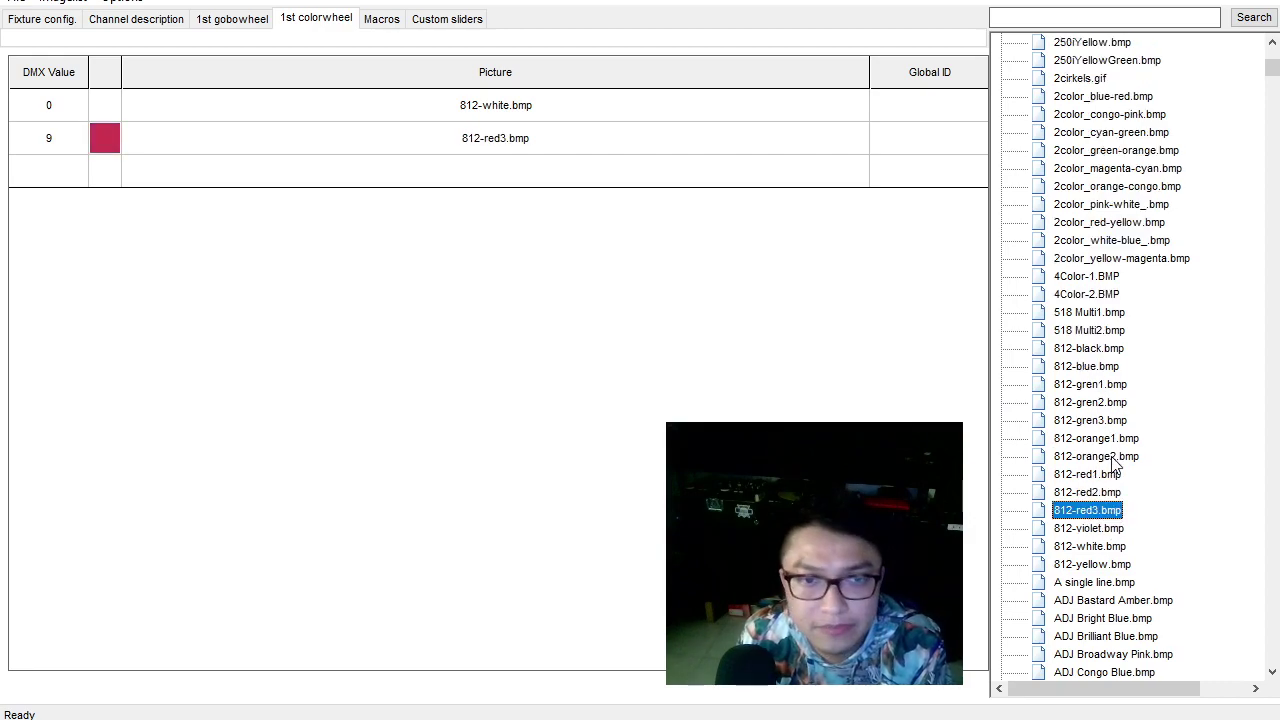
pyautogui.scroll(4, 1113, 462)
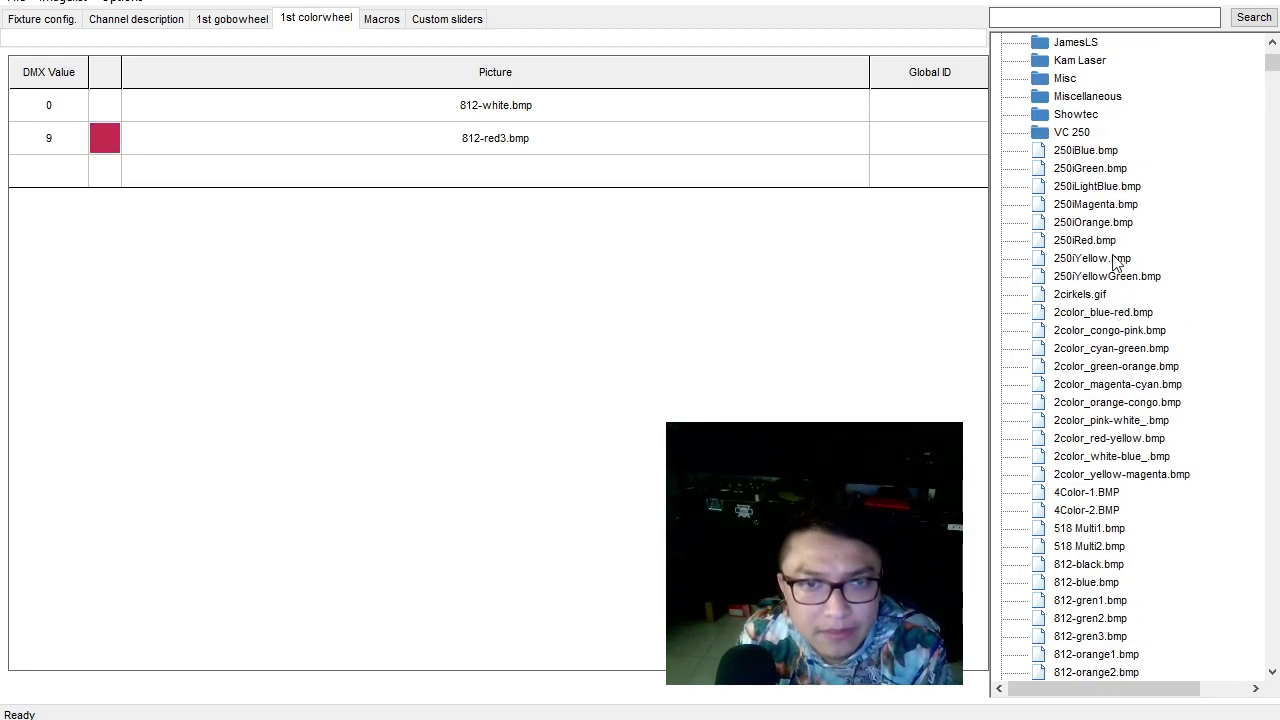
pyautogui.click(1111, 241)
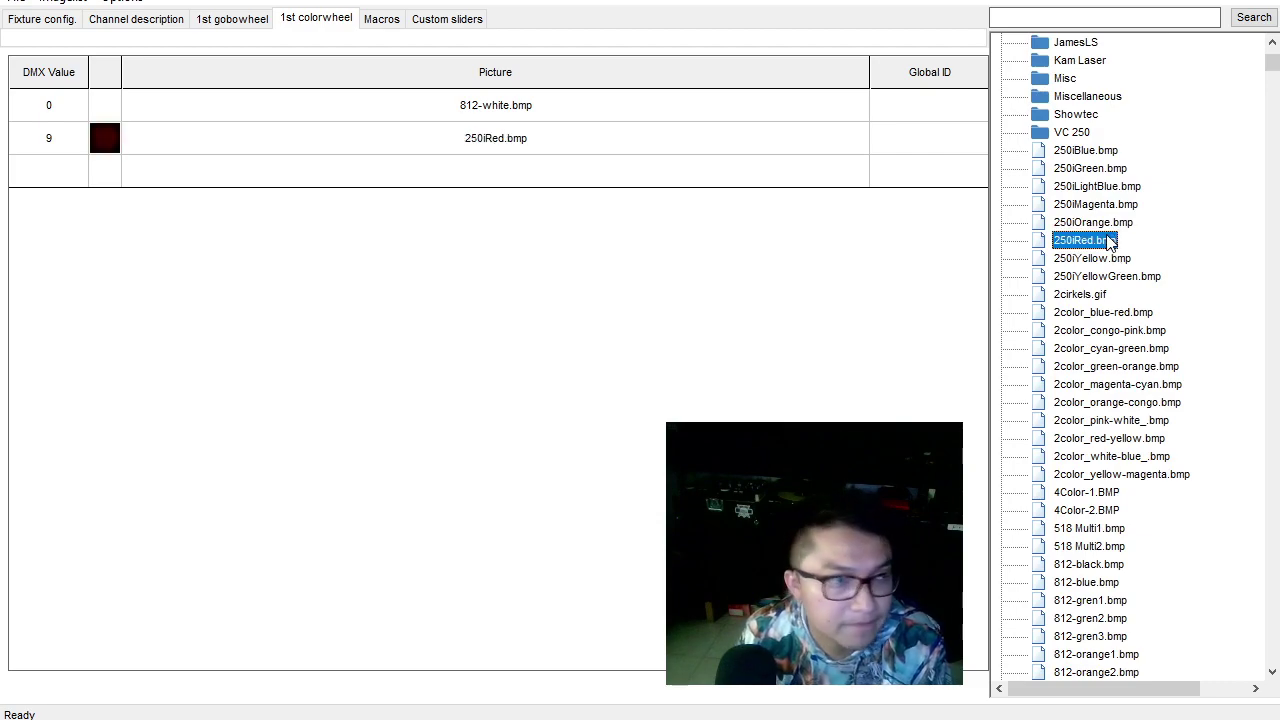
# Assign Red 301.bmp as the picture of the second color at DMX value 9.
pyautogui.scroll(-20, 1128, 375)
pyautogui.click(1088, 474)
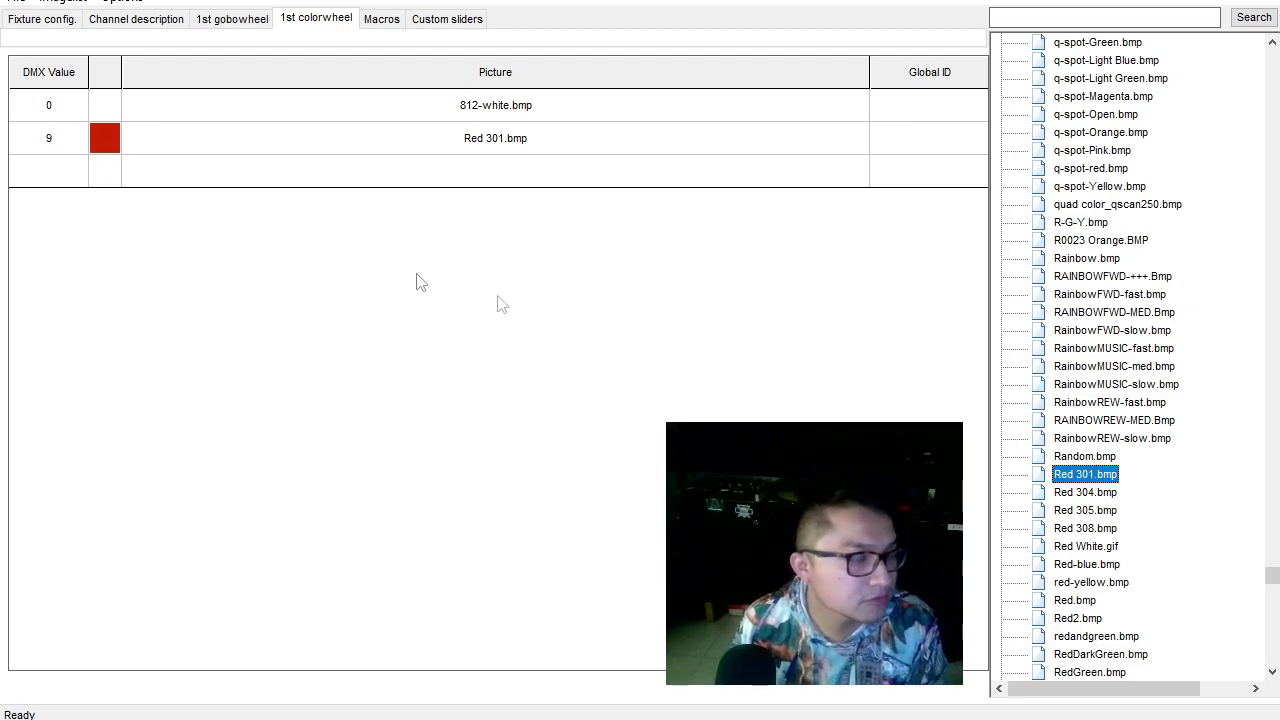
# Look up the cyan range in the PDF manual and set the third color row's DMX value to 17.
pyautogui.click(40, 181)
pyautogui.hotkey('alt', 'Tab')
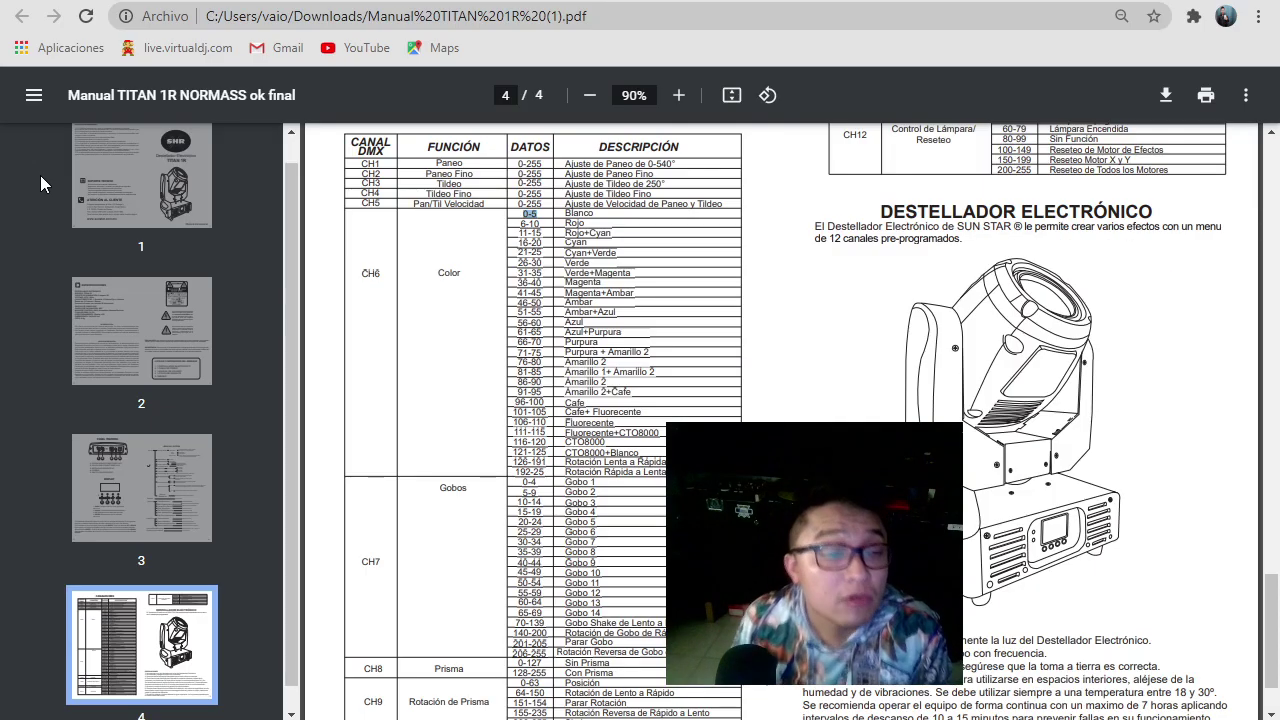
pyautogui.click(595, 234)
pyautogui.moveTo(540, 238)
pyautogui.mouseDown()
pyautogui.moveTo(560, 300)
pyautogui.moveTo(555, 234)
pyautogui.moveTo(524, 243)
pyautogui.mouseUp()
pyautogui.click(598, 242)
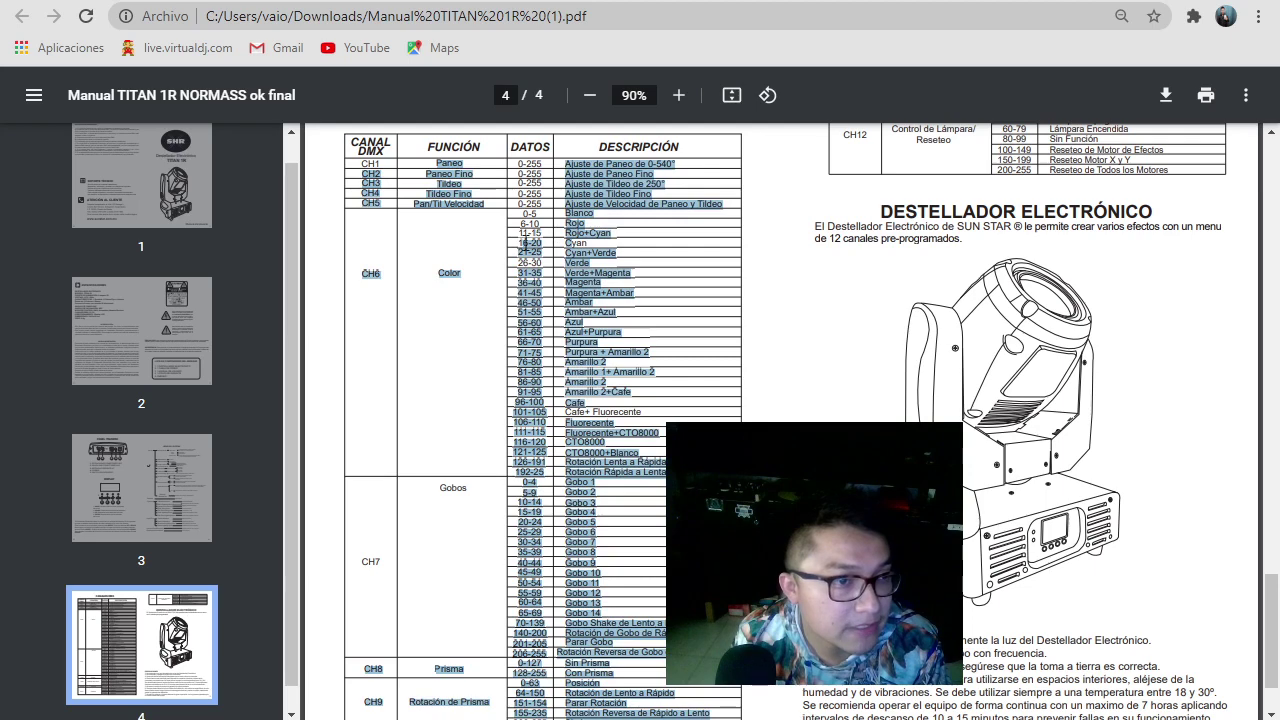
pyautogui.click(524, 243)
pyautogui.hotkey('alt', 'Tab')
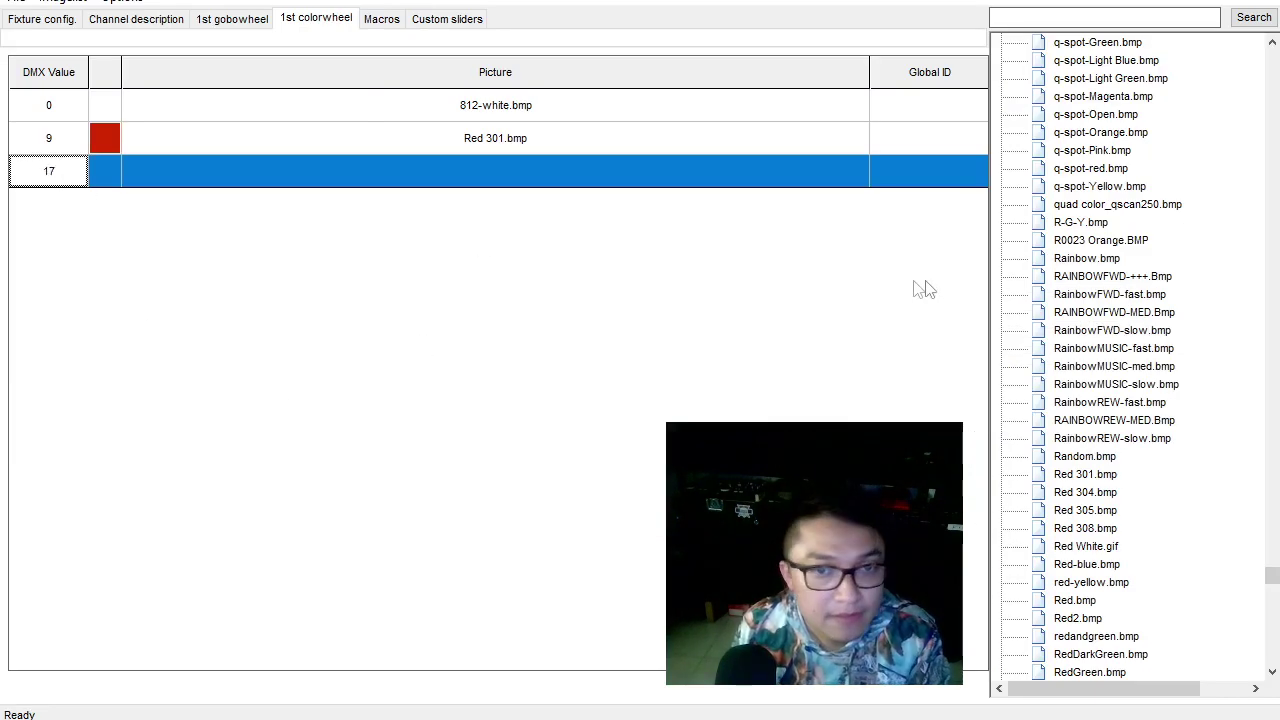
# Try RainbowFWD-slow.bmp, 2color_blue-red.bmp and chauvet-greenpurple.bmp as the picture of the third color.
pyautogui.click(1093, 330)
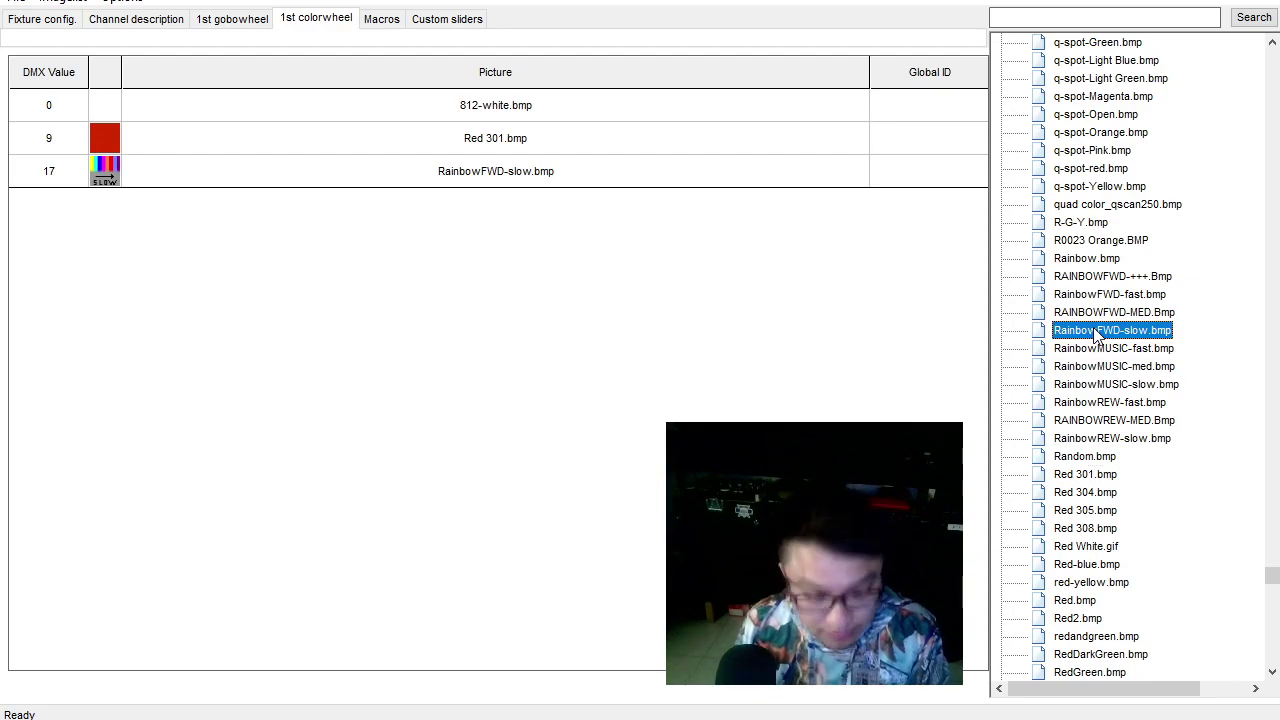
pyautogui.press('Home')
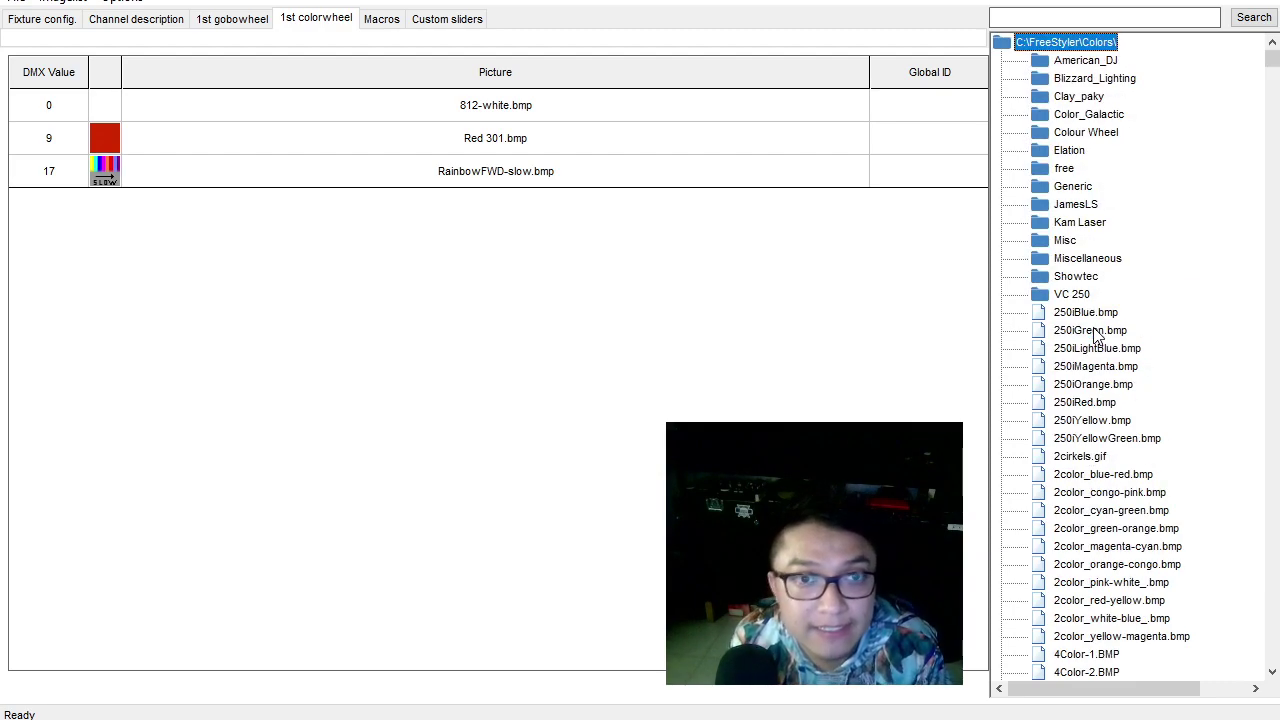
pyautogui.click(1096, 476)
pyautogui.scroll(-20, 1096, 480)
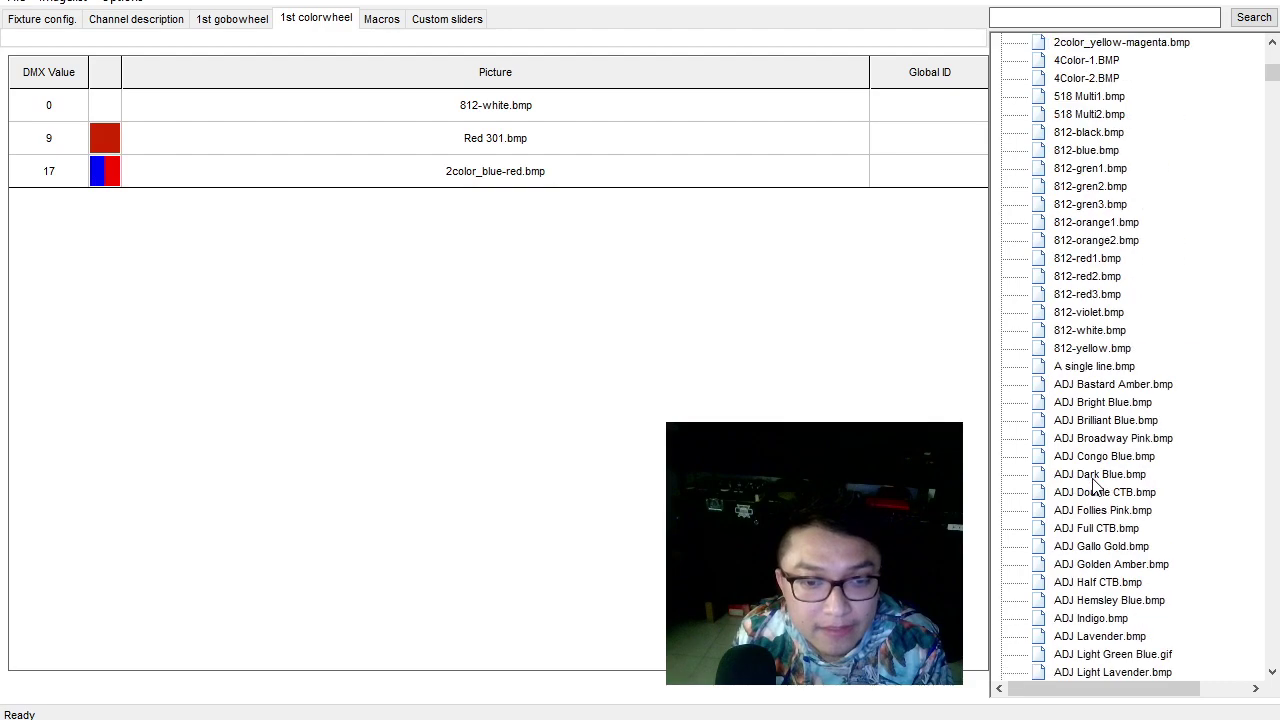
pyautogui.scroll(-20, 1095, 485)
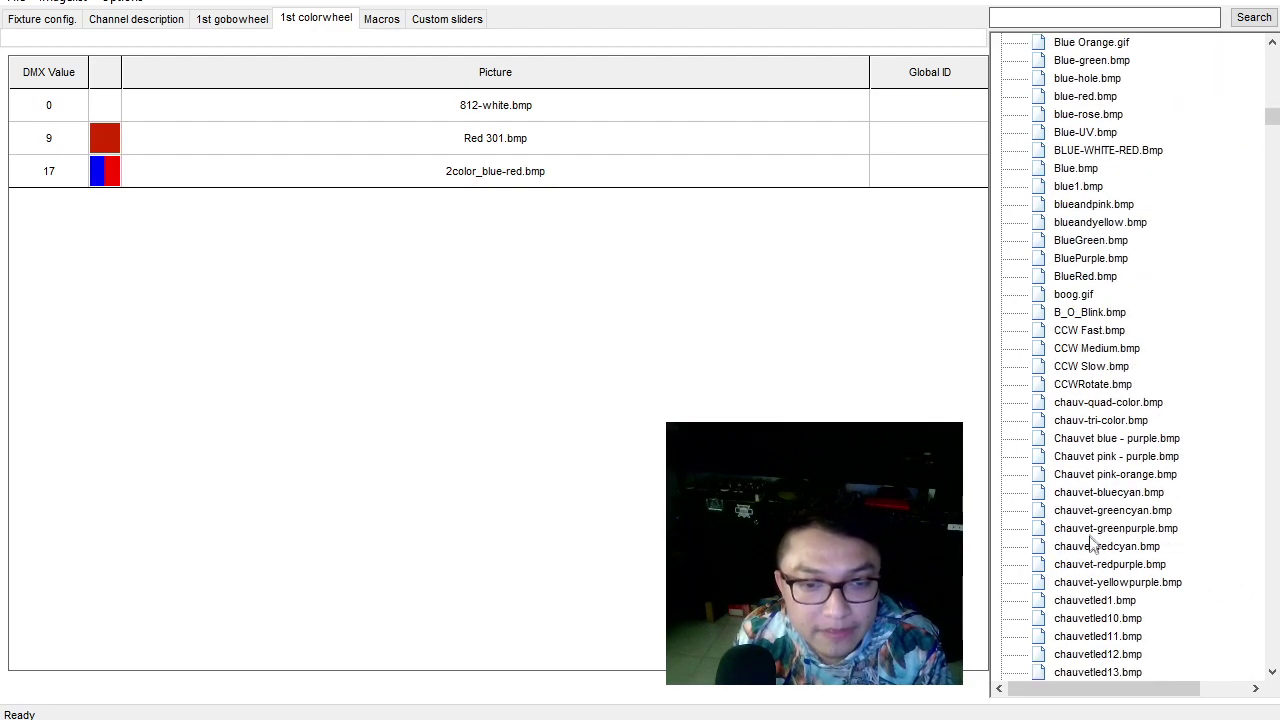
pyautogui.click(1100, 543)
pyautogui.scroll(-3, 1092, 543)
pyautogui.scroll(-10, 1092, 543)
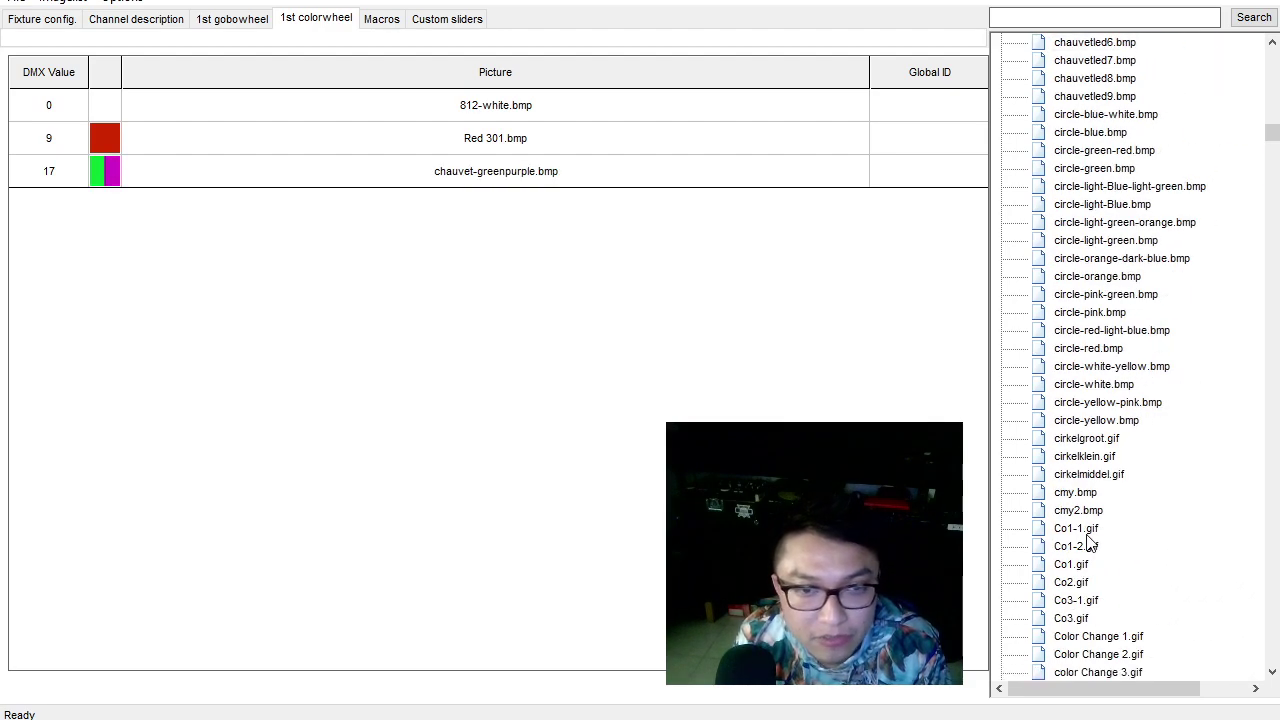
pyautogui.scroll(-9, 1092, 543)
pyautogui.scroll(5, 1092, 543)
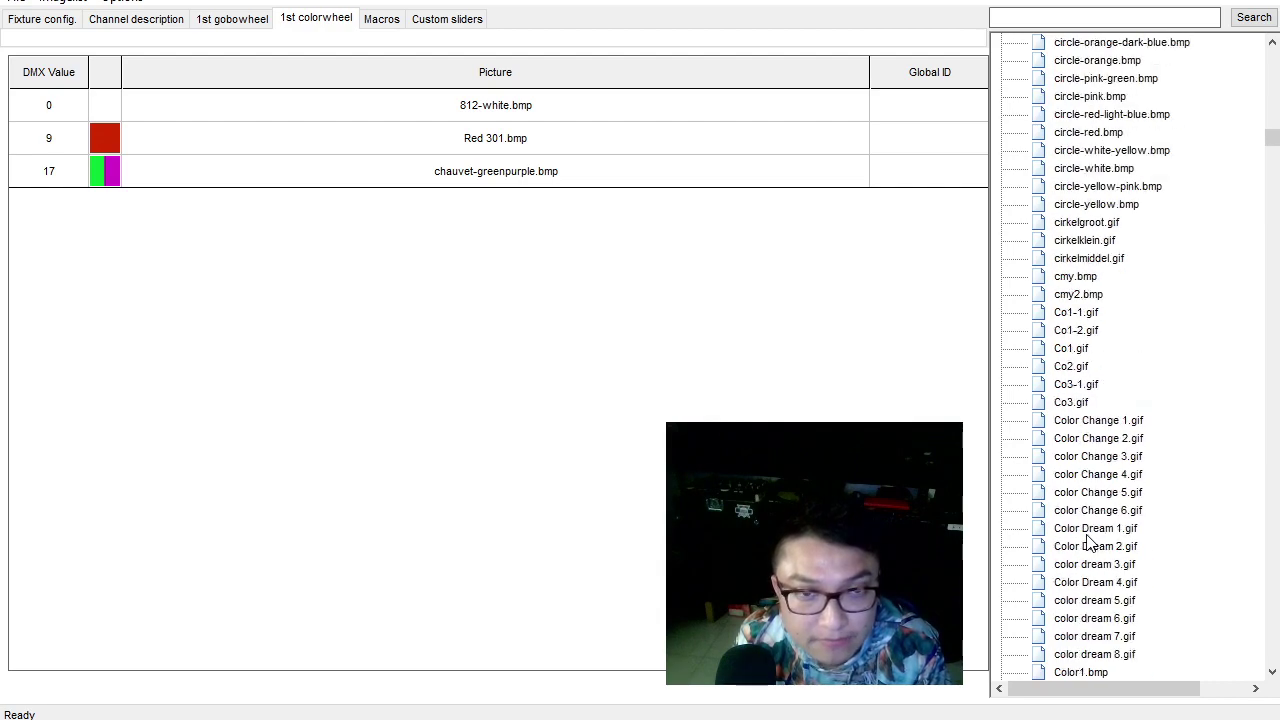
pyautogui.scroll(9, 1090, 540)
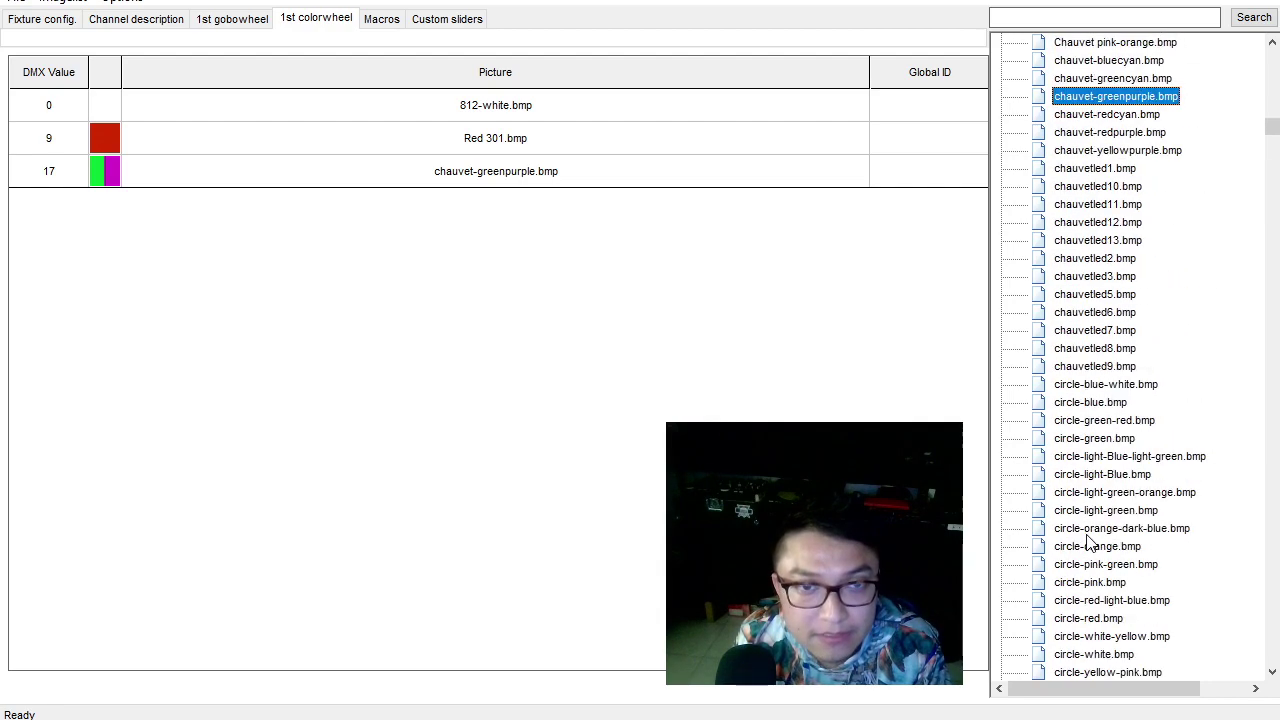
# Find the cyan images in the color library and assign Cyan 104.bmp to the third color at DMX value 17.
pyautogui.write('cy')
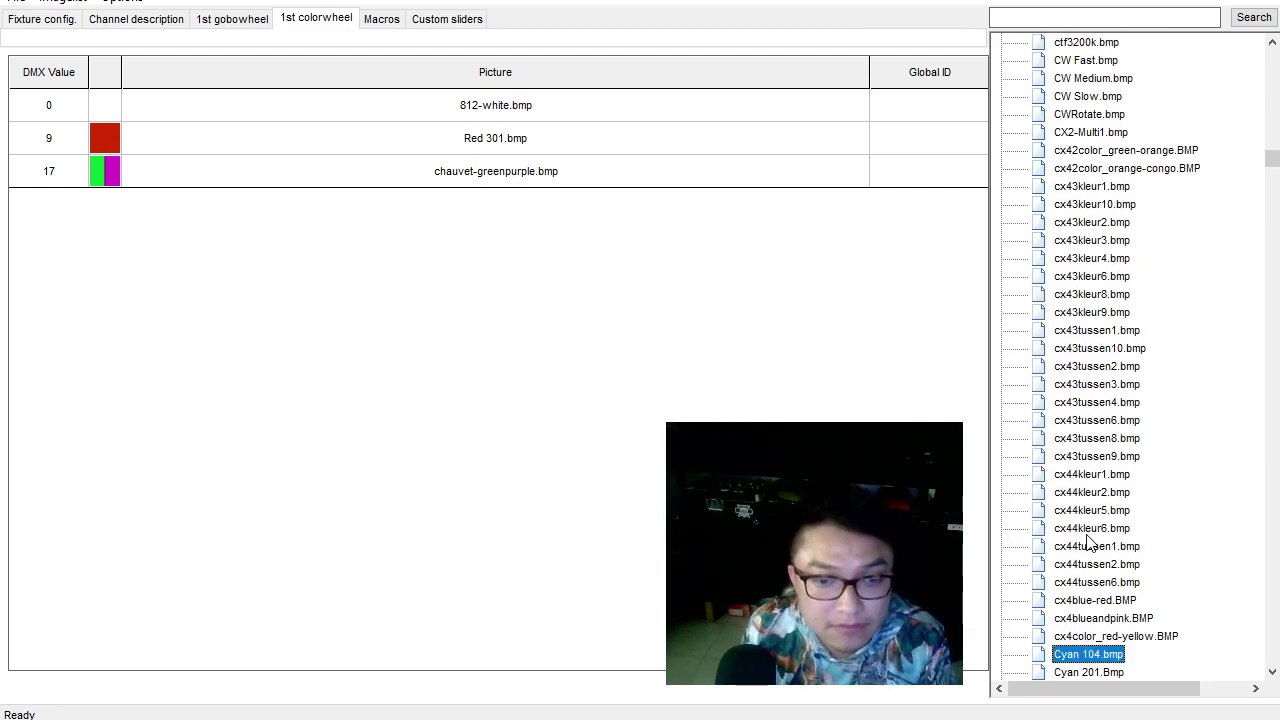
pyautogui.scroll(-3, 1090, 540)
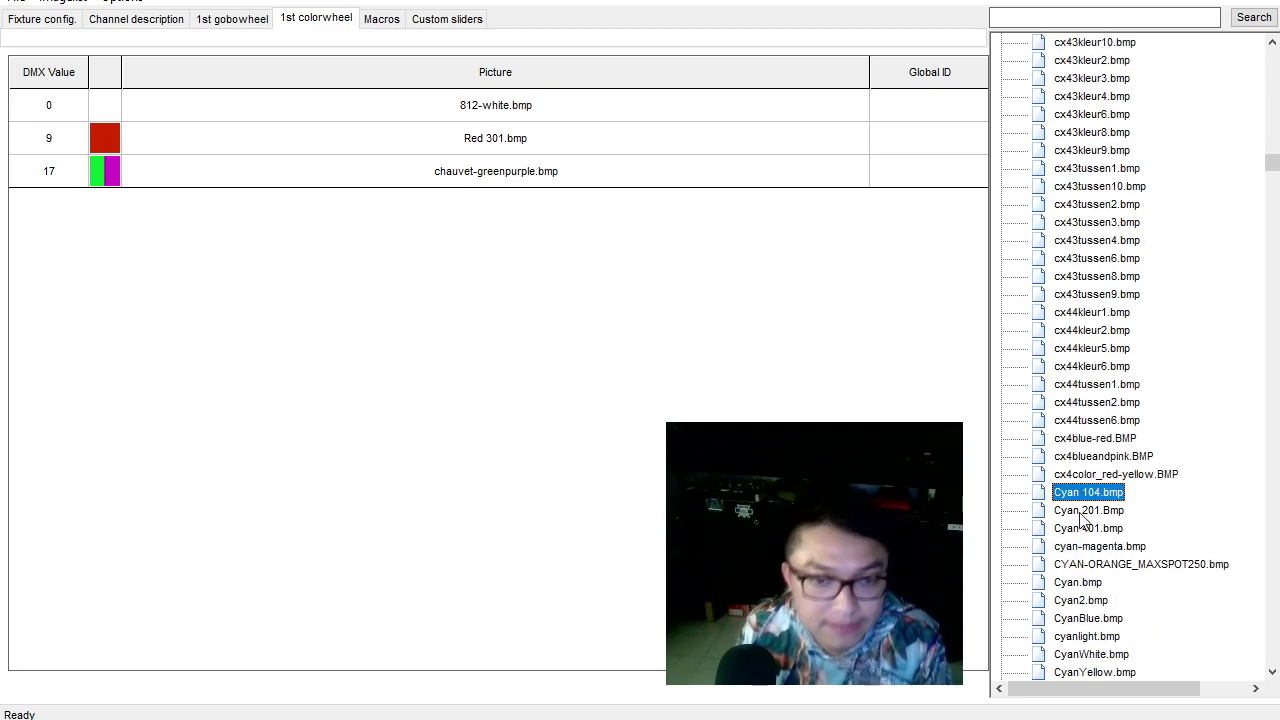
pyautogui.doubleClick(1073, 500)
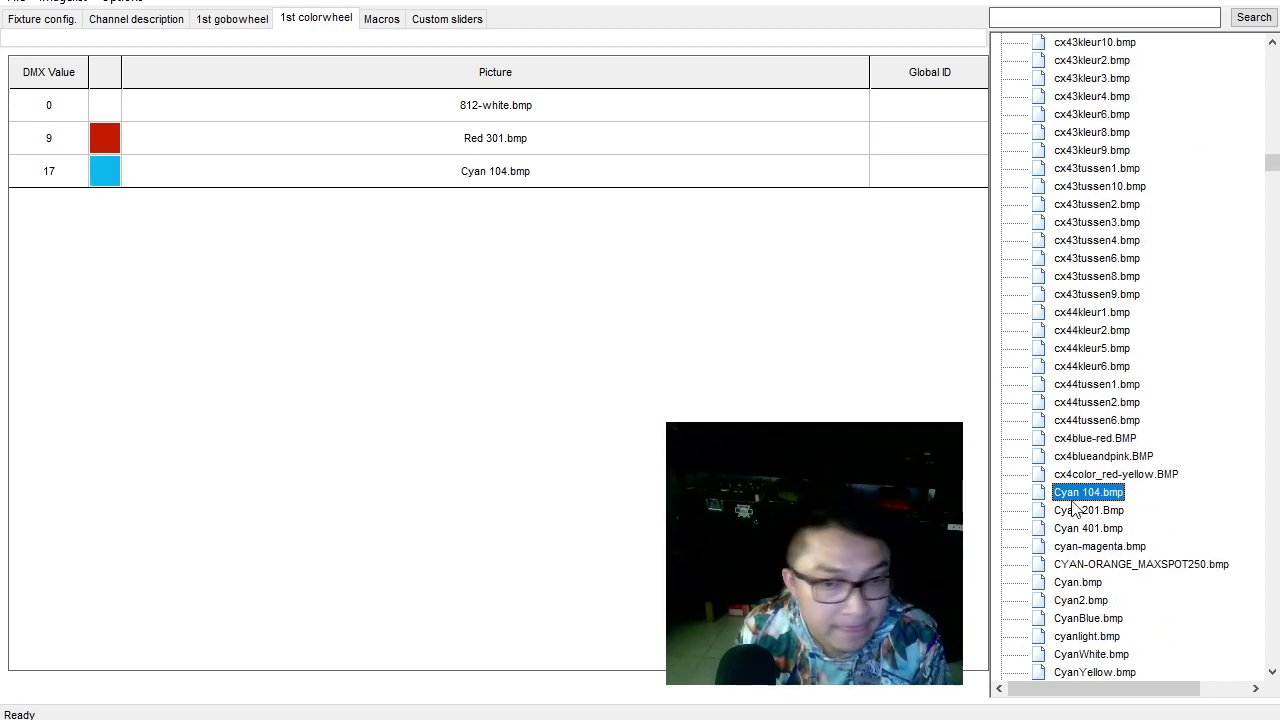
# Compare the three filled color rows with the remaining CH6 color ranges in the PDF manual.
pyautogui.click(335, 405)
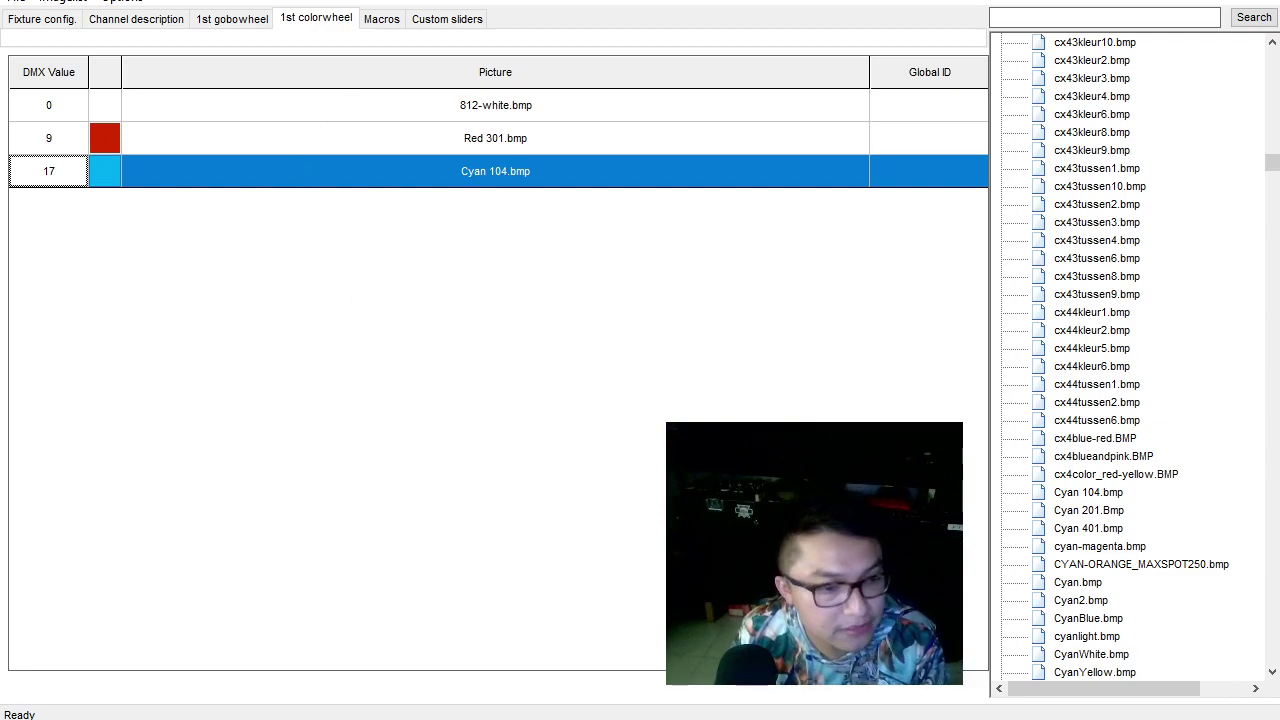
pyautogui.hotkey('alt', 'Tab')
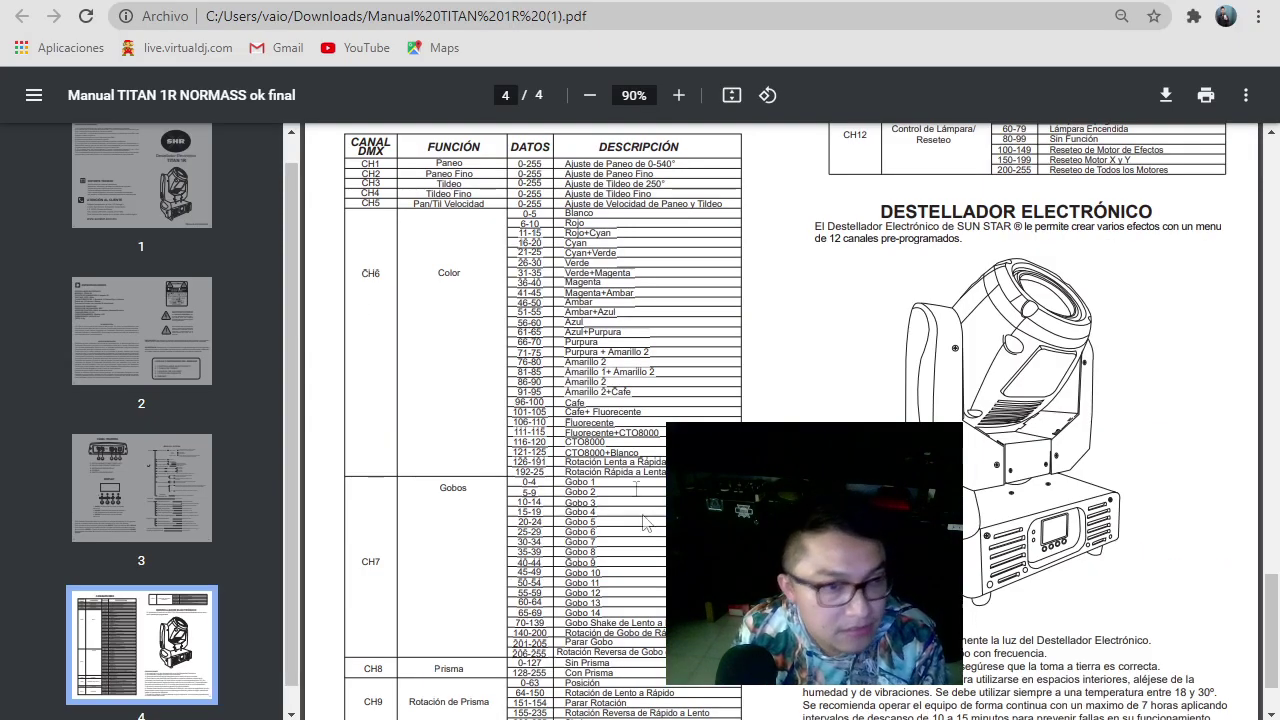
pyautogui.hotkey('alt', 'Tab')
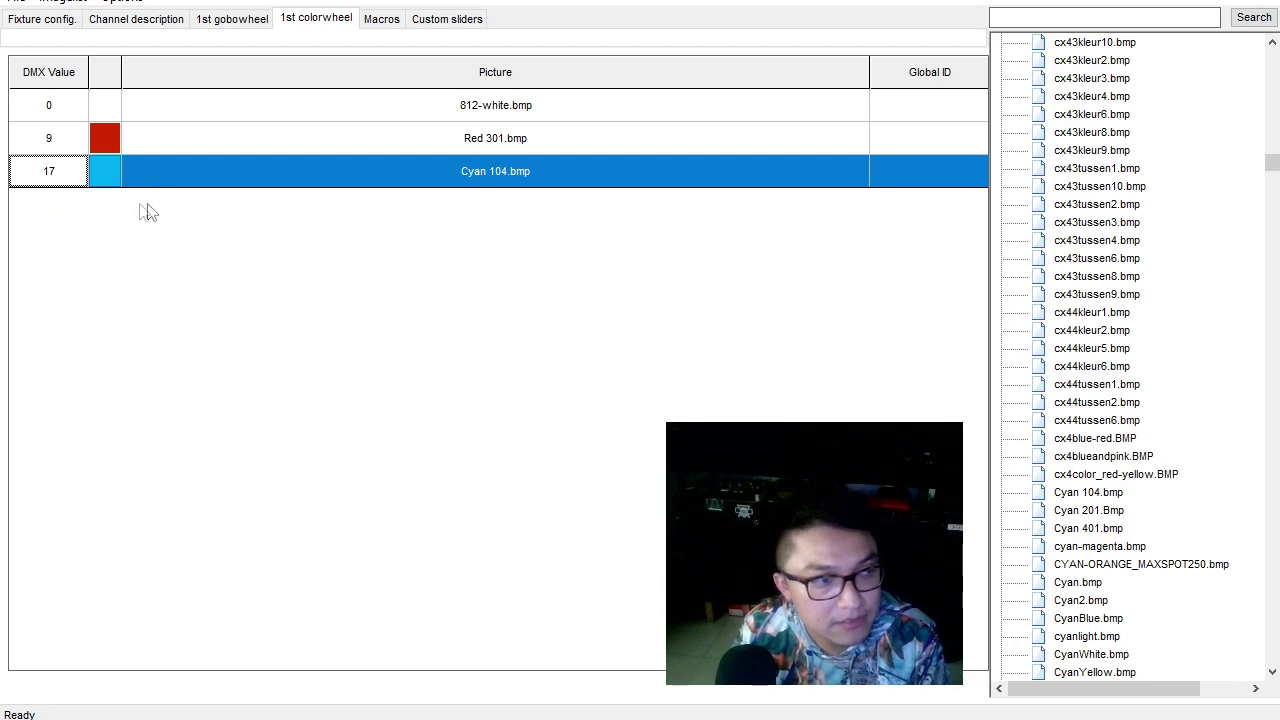
pyautogui.hotkey('alt', 'Tab')
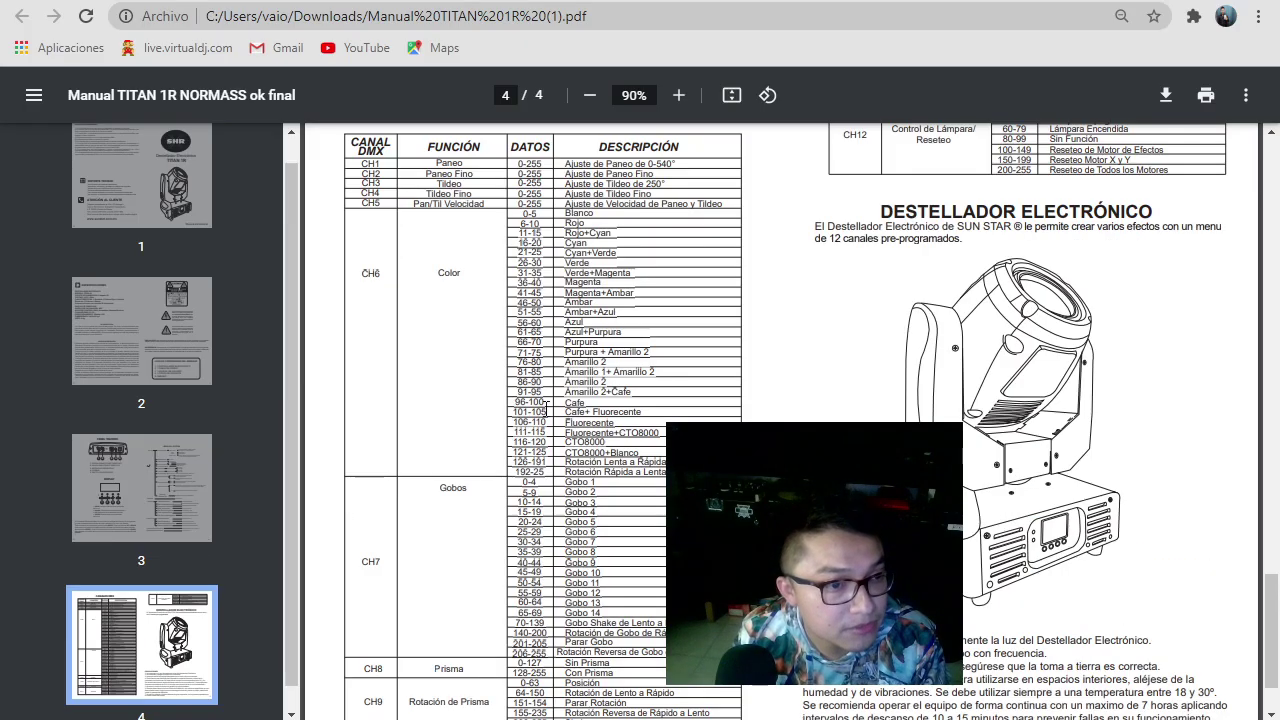
pyautogui.moveTo(513, 411); pyautogui.dragTo(547, 411)
pyautogui.hotkey('alt', 'Tab')
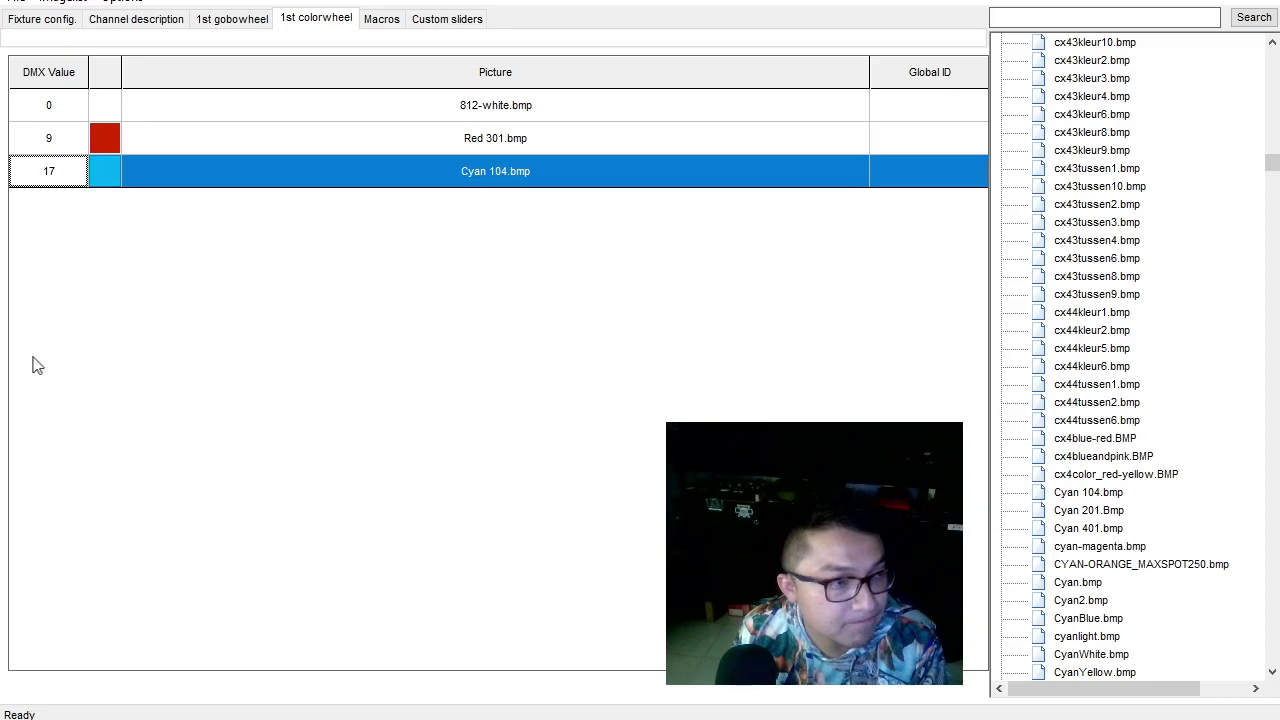
# Review the first color wheel, the macros, the channel descriptions and the fixture configuration of the profile.
pyautogui.click(337, 22)
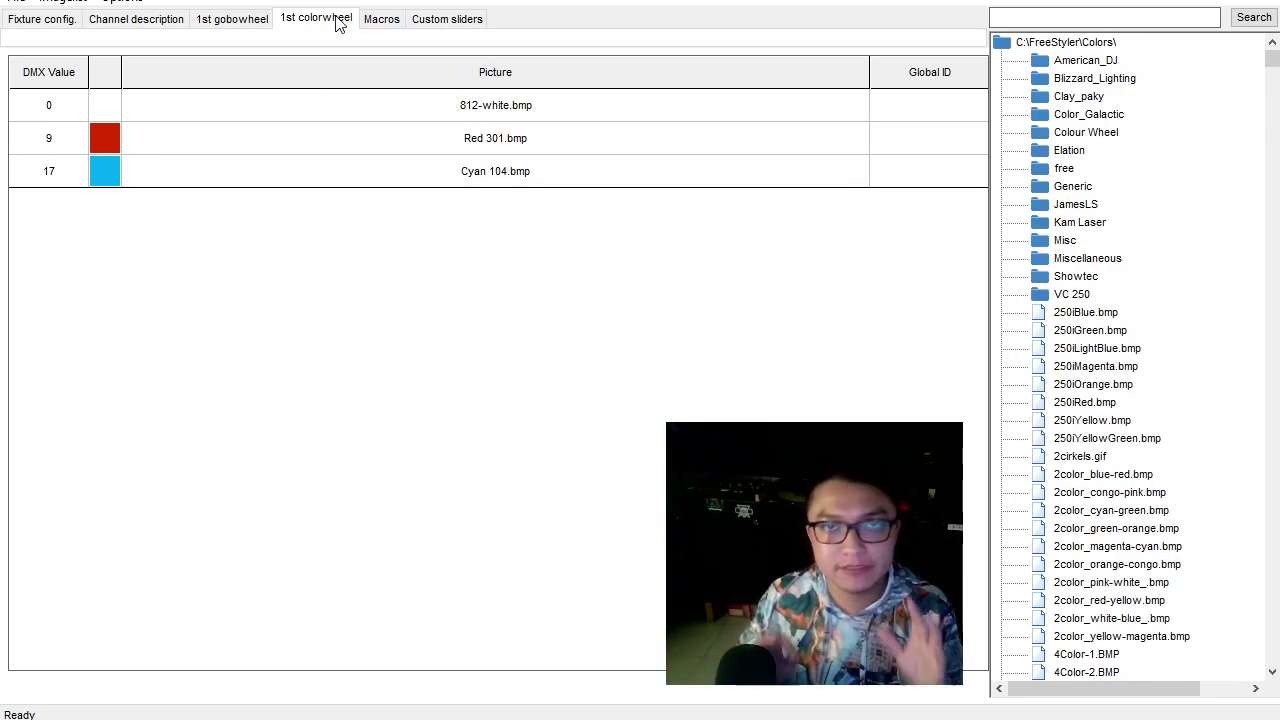
pyautogui.click(390, 28)
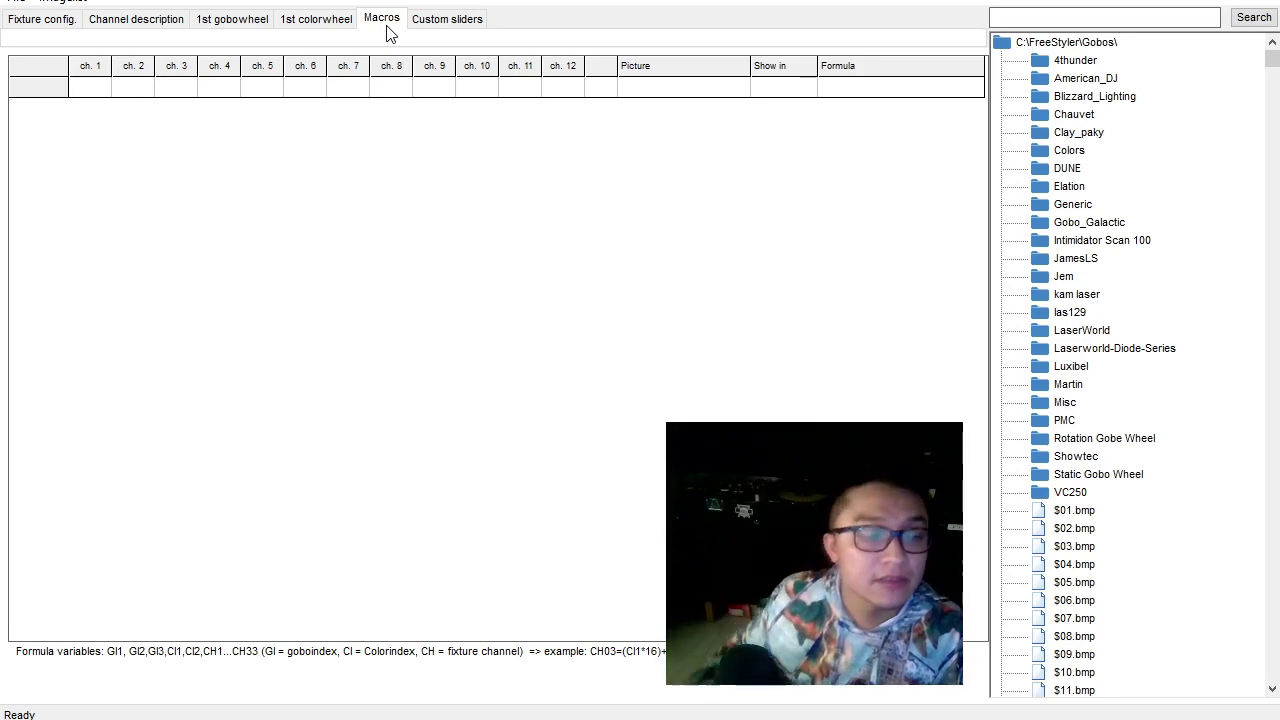
pyautogui.click(122, 20)
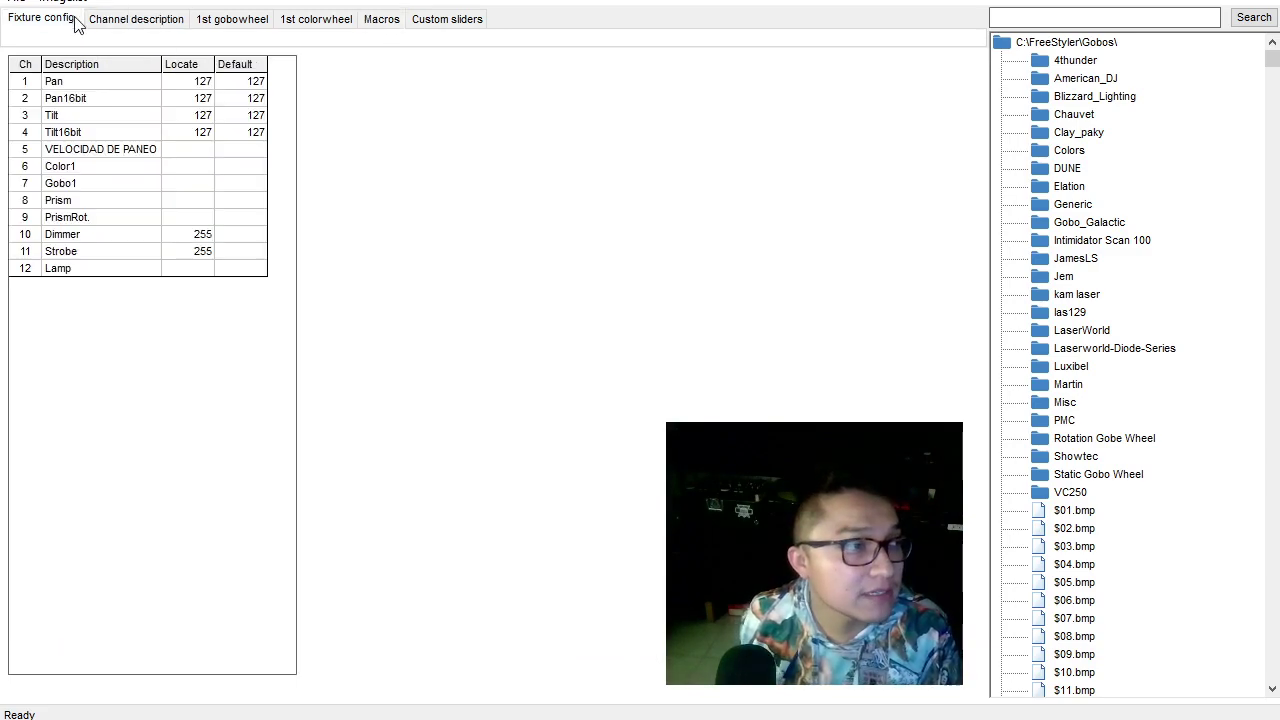
pyautogui.click(72, 17)
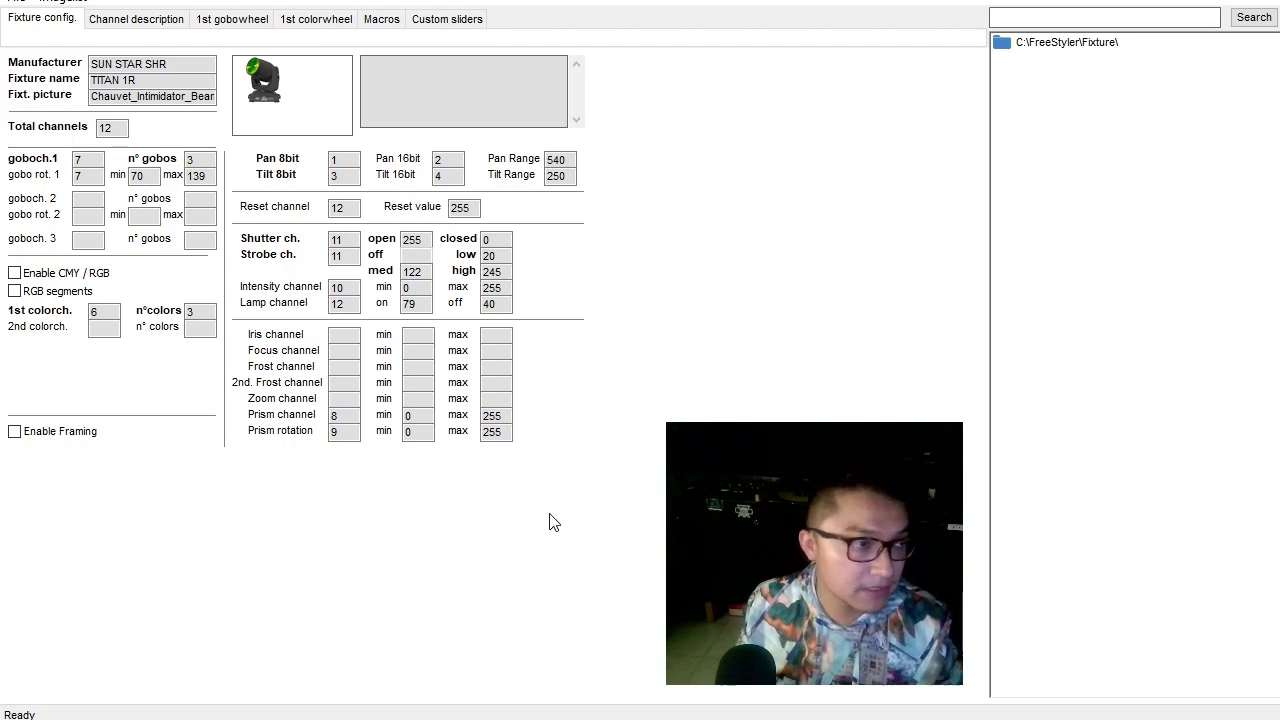
# Start saving the fixture as a new file and create and open a folder named SONIDO VAMPIRO inside the Fixtures folder.
pyautogui.click(15, 5)
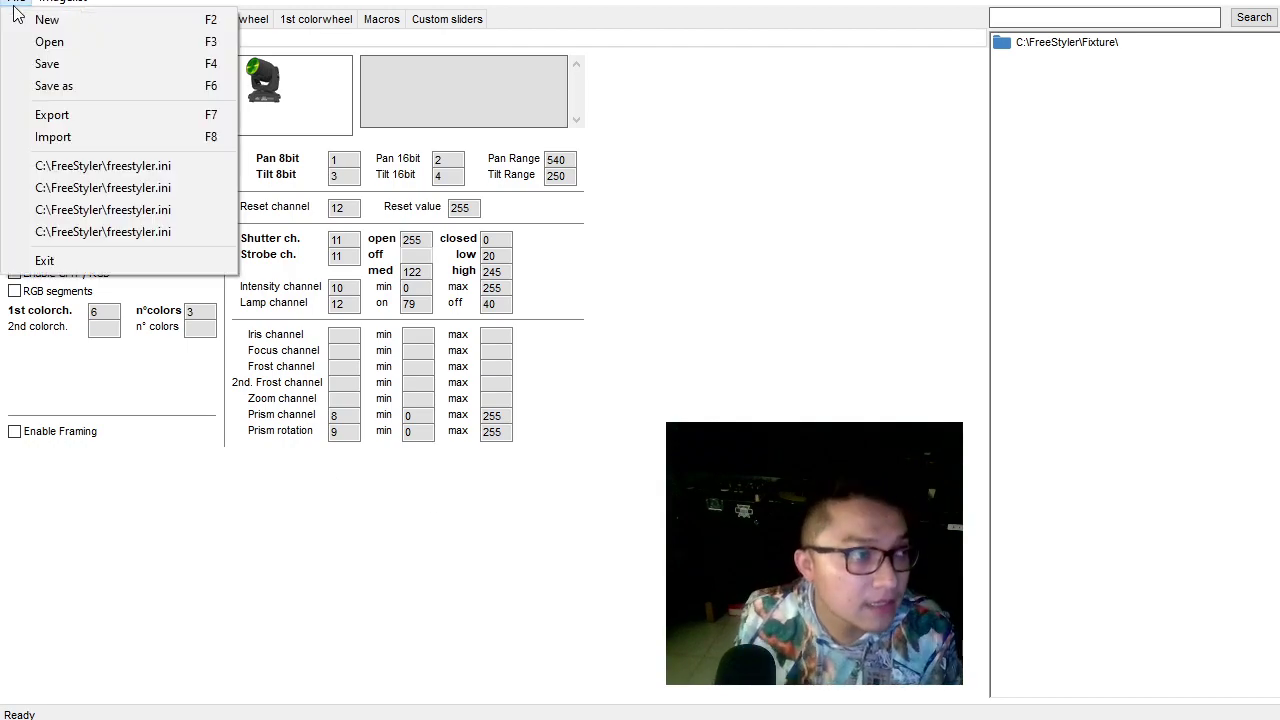
pyautogui.click(15, 8)
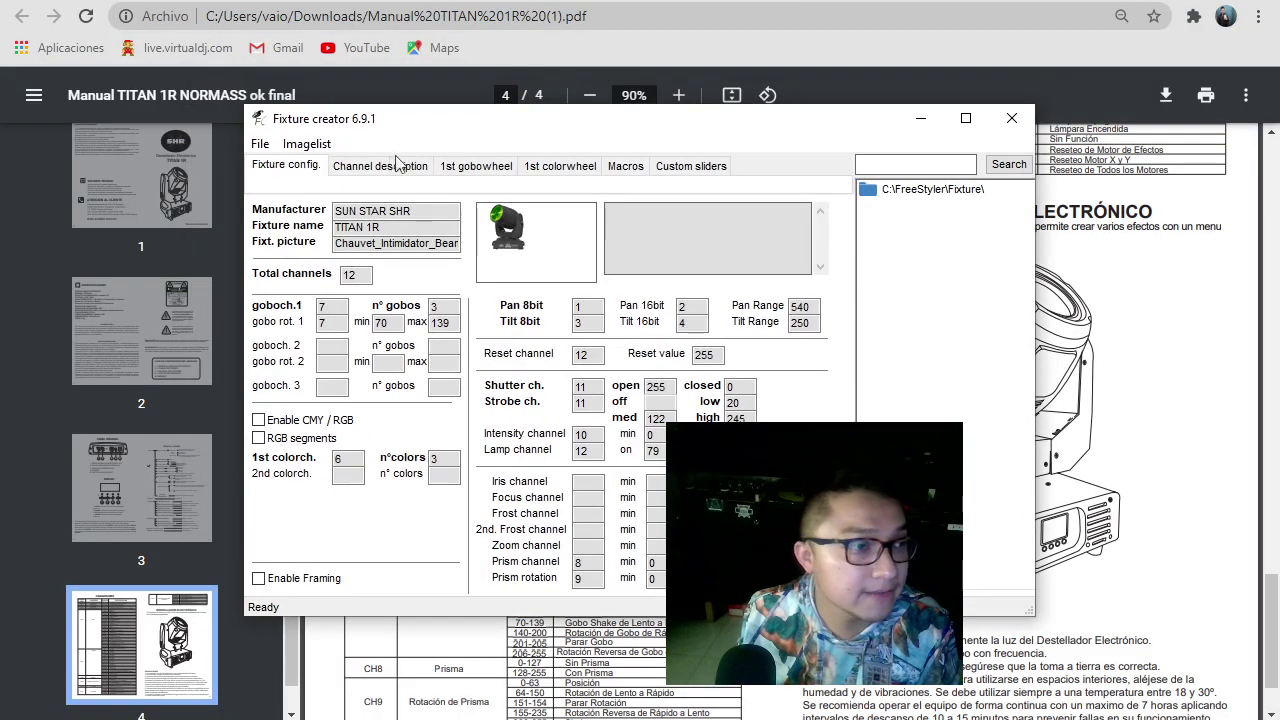
pyautogui.click(268, 146)
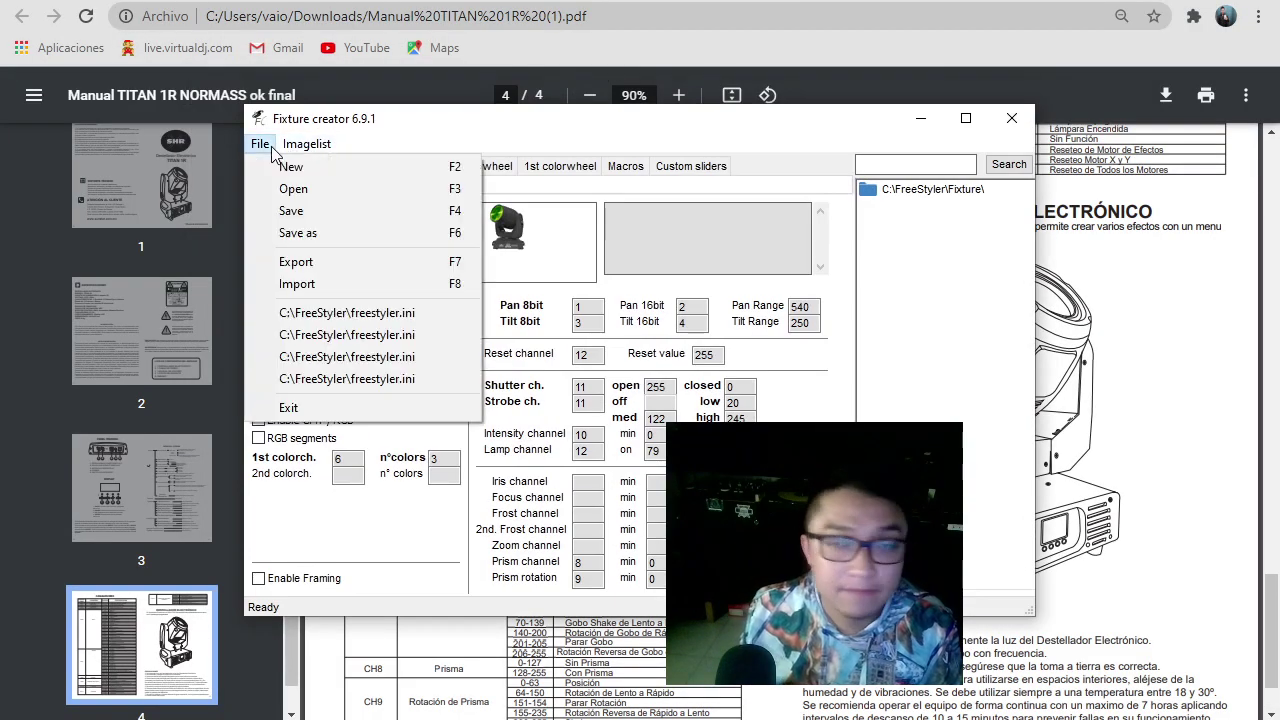
pyautogui.click(344, 235)
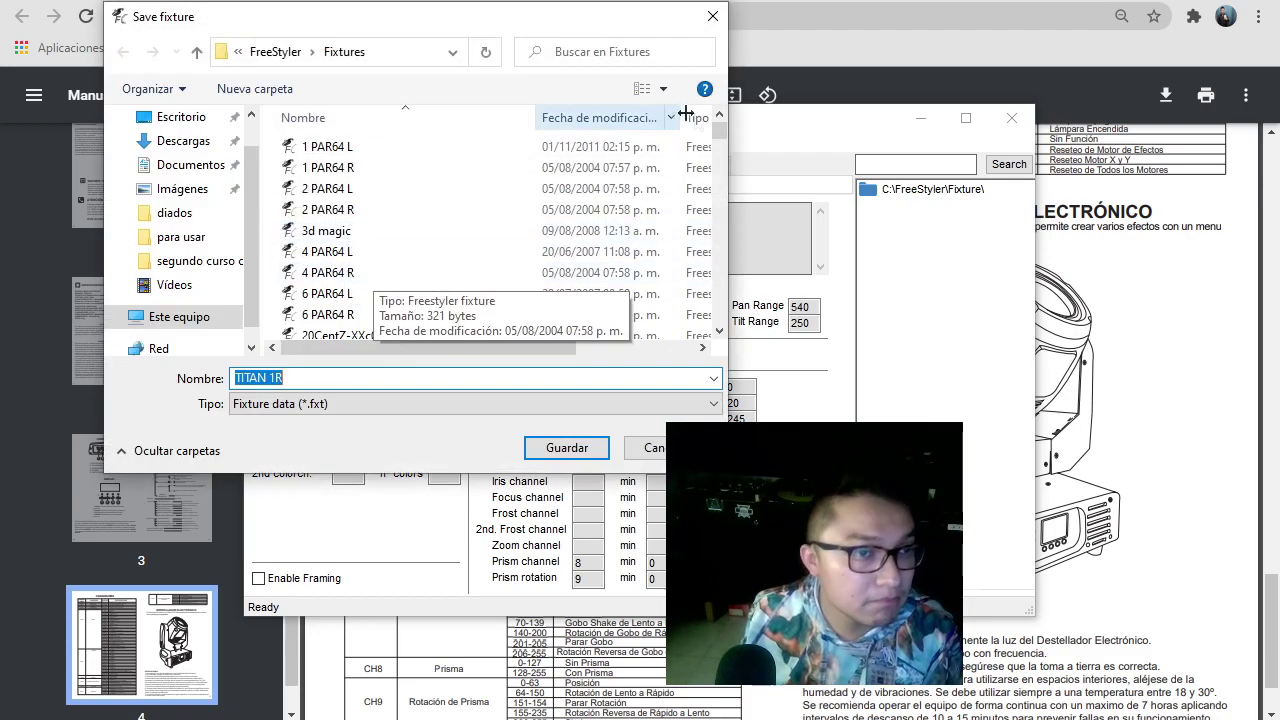
pyautogui.moveTo(720, 130)
pyautogui.mouseDown()
pyautogui.moveTo(735, 370)
pyautogui.moveTo(732, 107)
pyautogui.moveTo(728, 240)
pyautogui.moveTo(722, 124)
pyautogui.mouseUp()
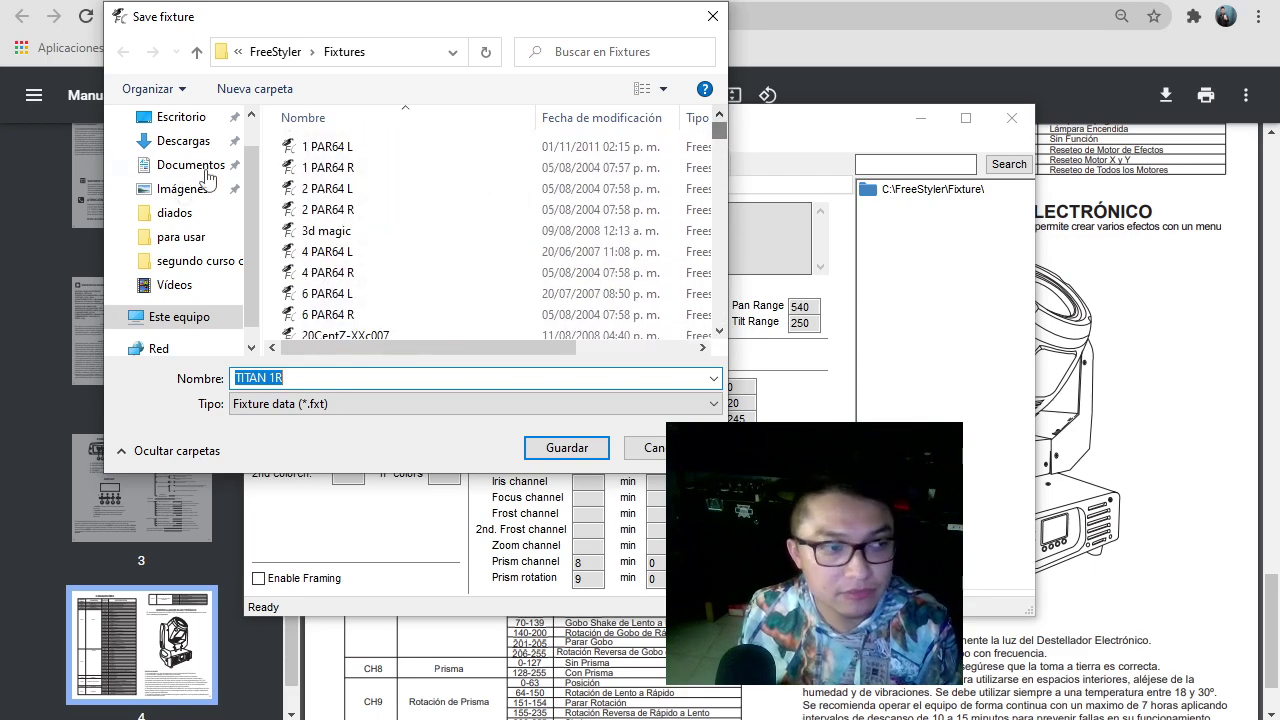
pyautogui.click(268, 240)
pyautogui.rightClick(268, 240)
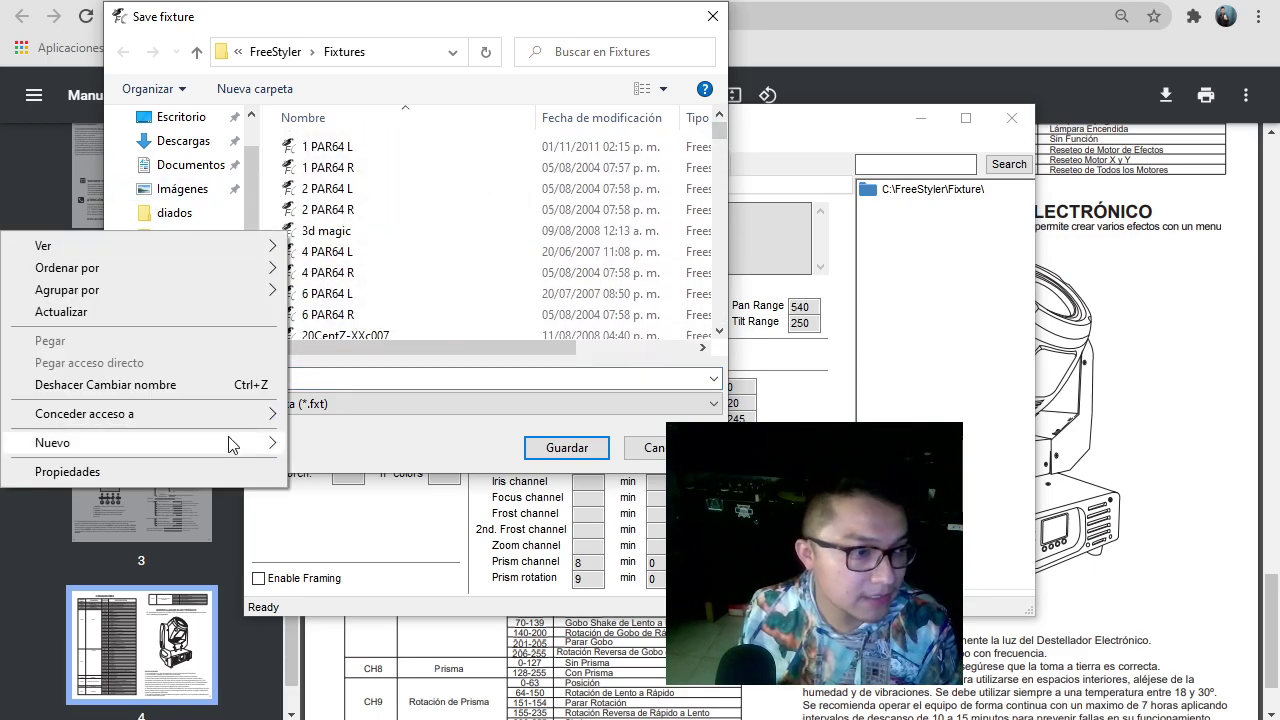
pyautogui.click(303, 443)
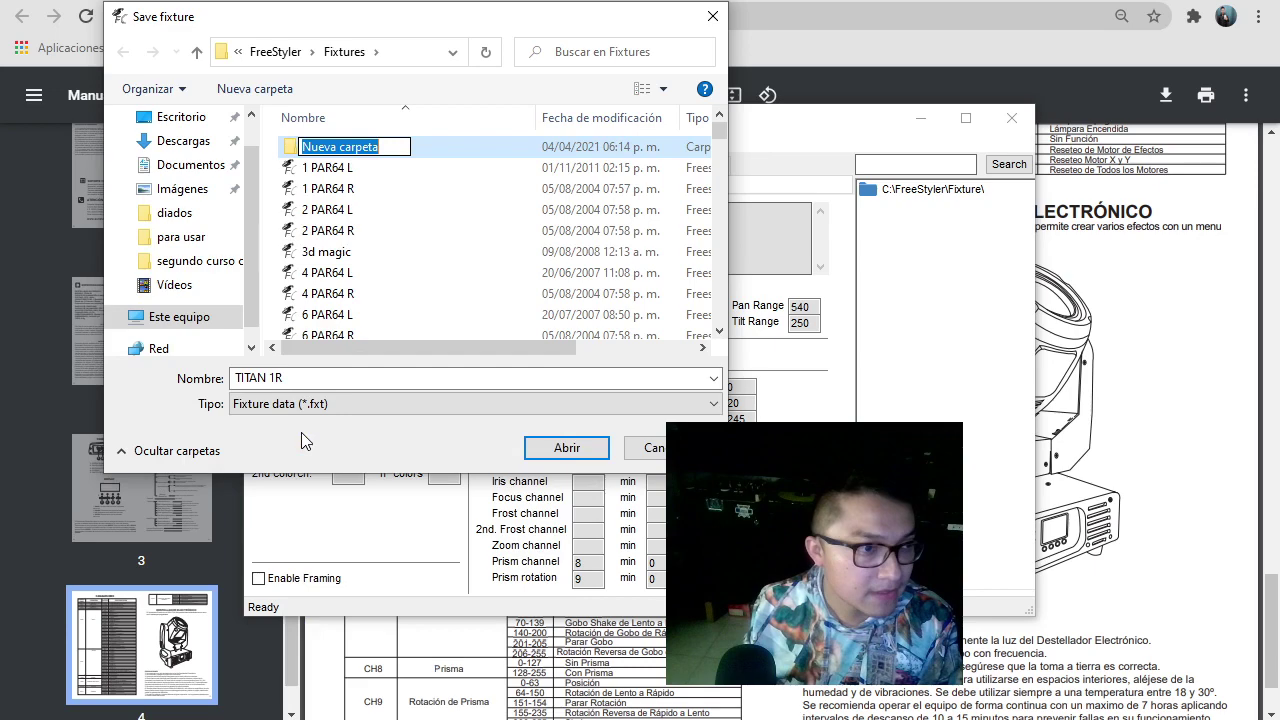
pyautogui.write('SONIDO VAM')
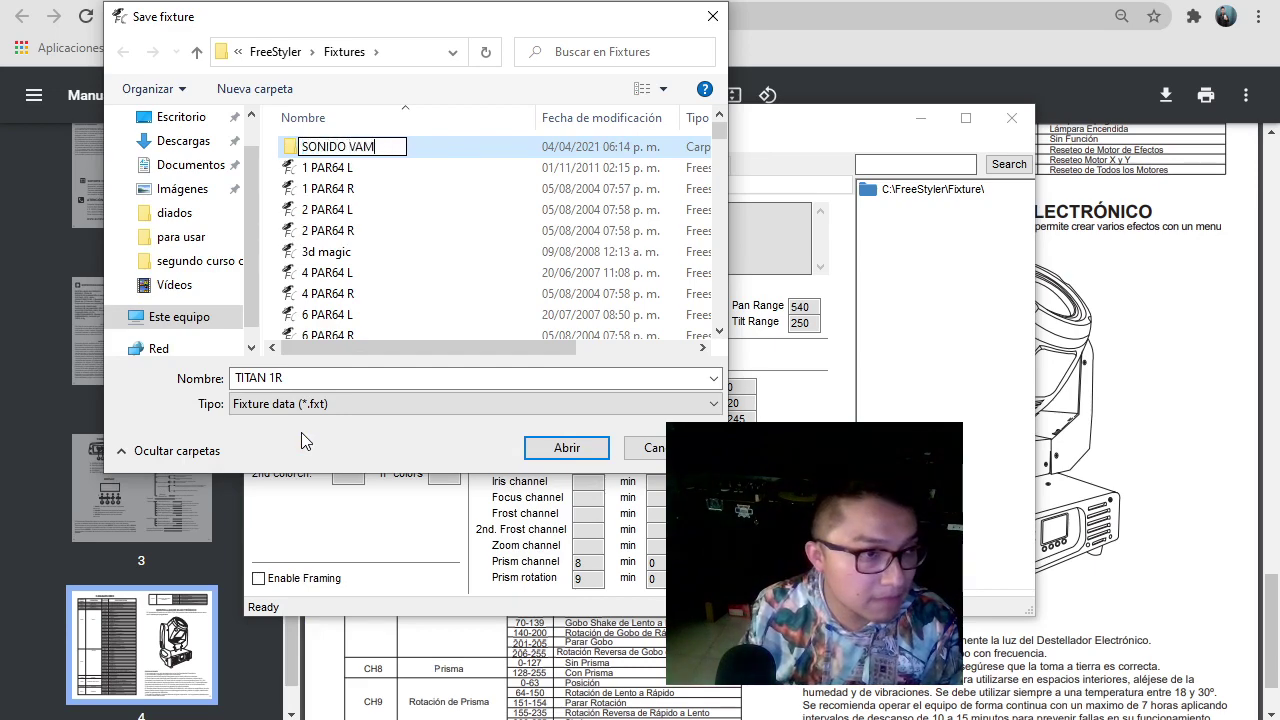
pyautogui.write('PIRO')
pyautogui.press('Return')
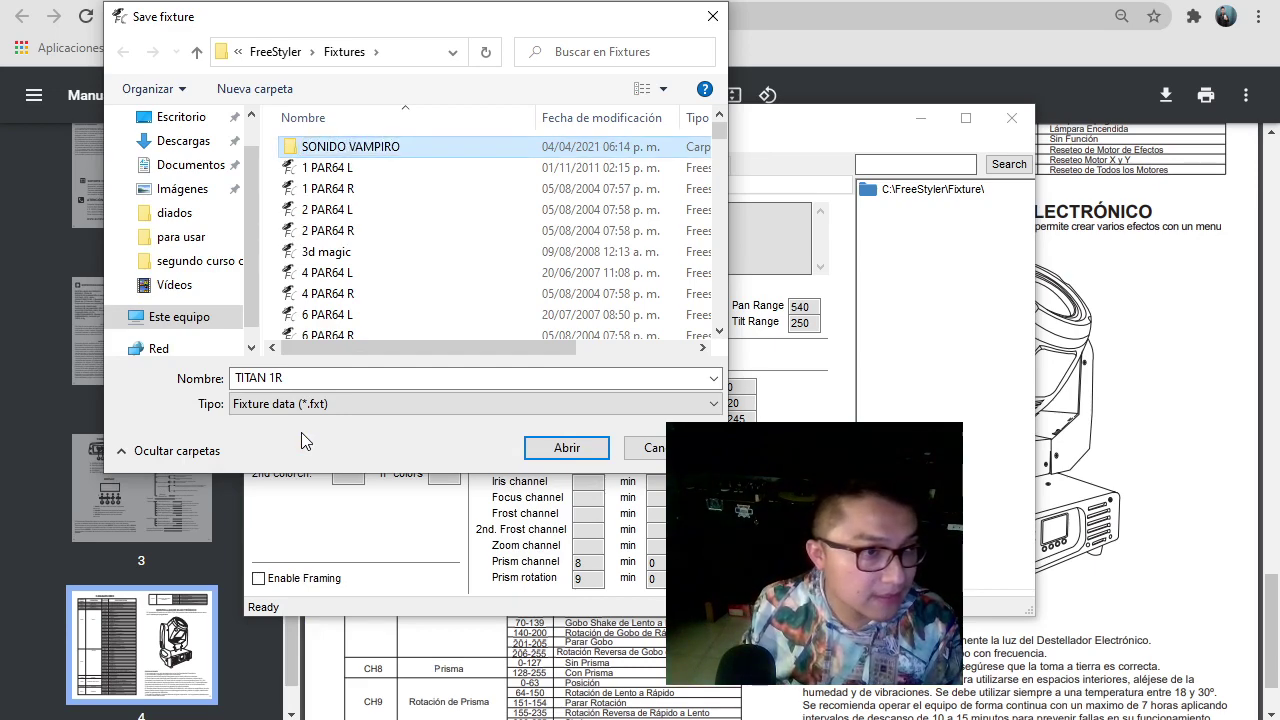
pyautogui.press('Return')
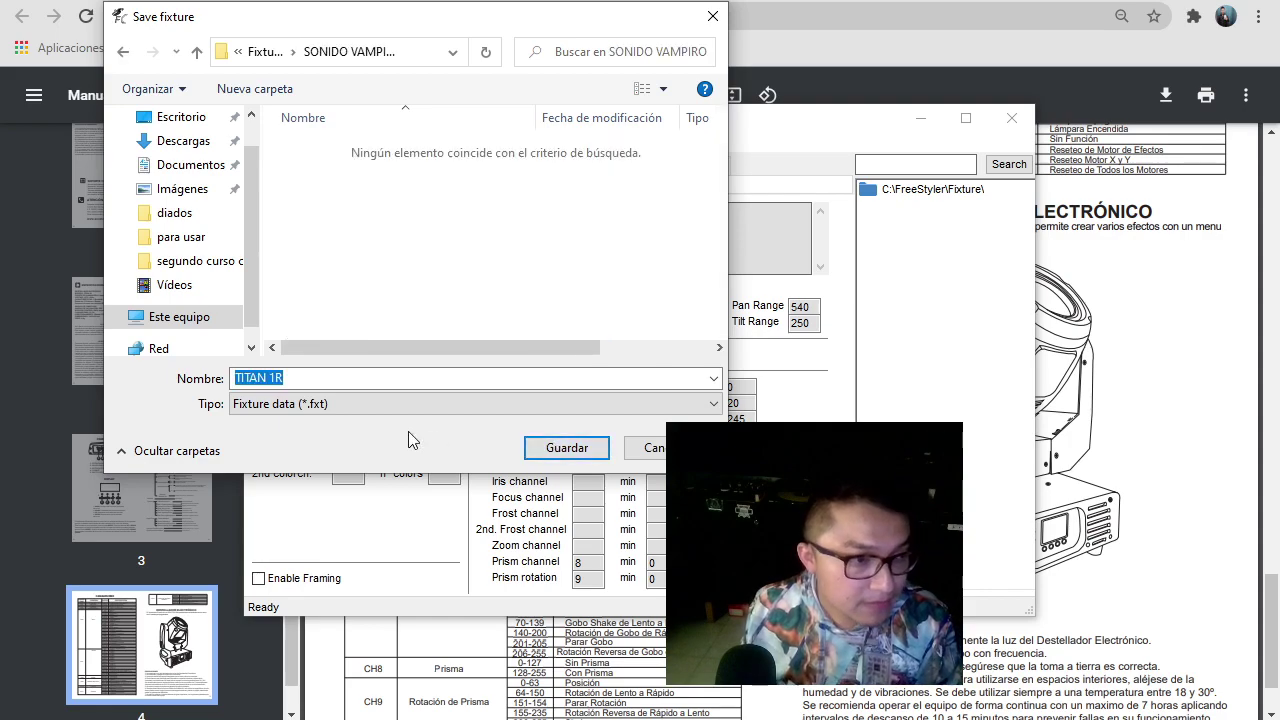
# Name the fixture file TITAN 1R - SUN STAR and save it as Fixture data (*.fxt) in the SONIDO VAMPIRO folder.
pyautogui.click(312, 379)
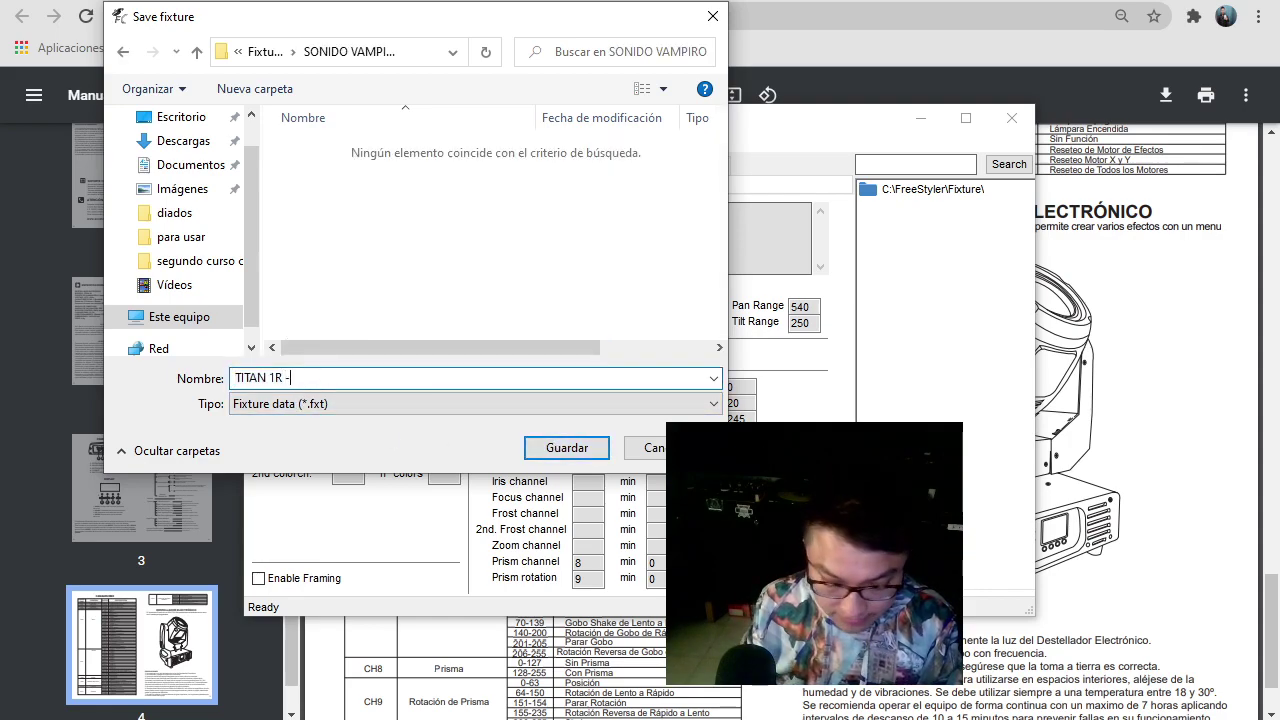
pyautogui.write('- SUN STAR')
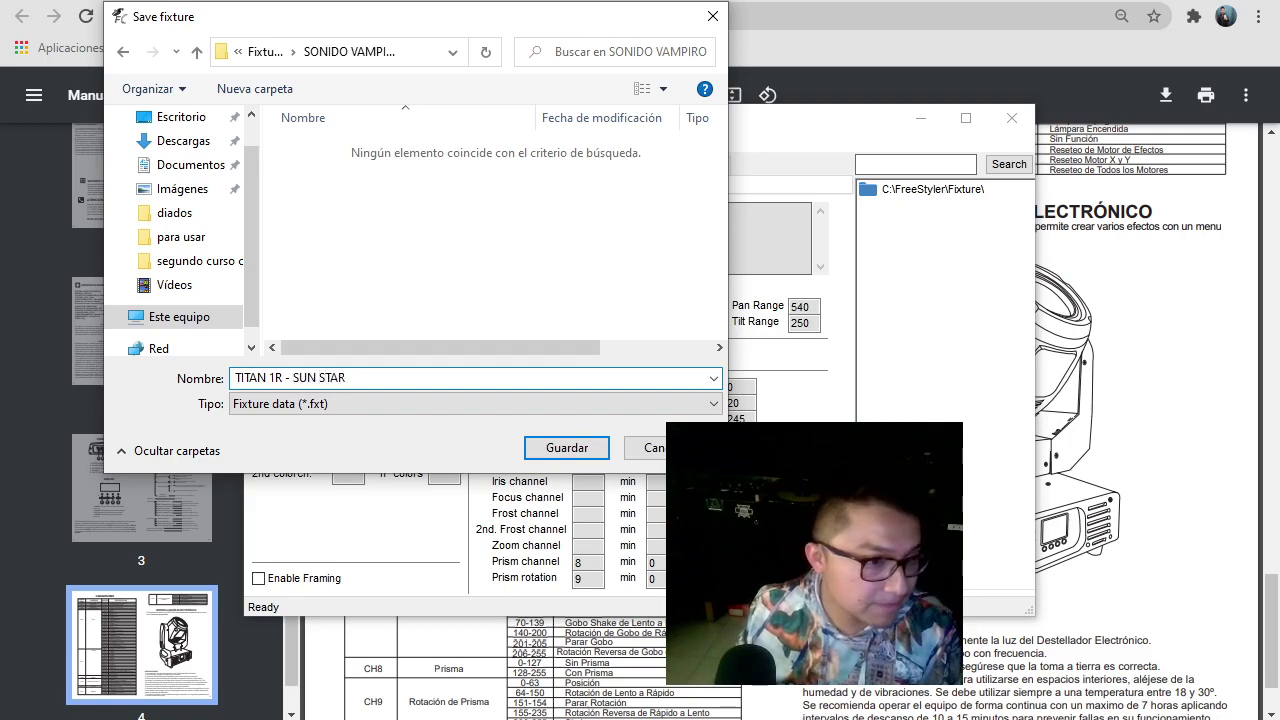
pyautogui.click(379, 408)
pyautogui.click(377, 420)
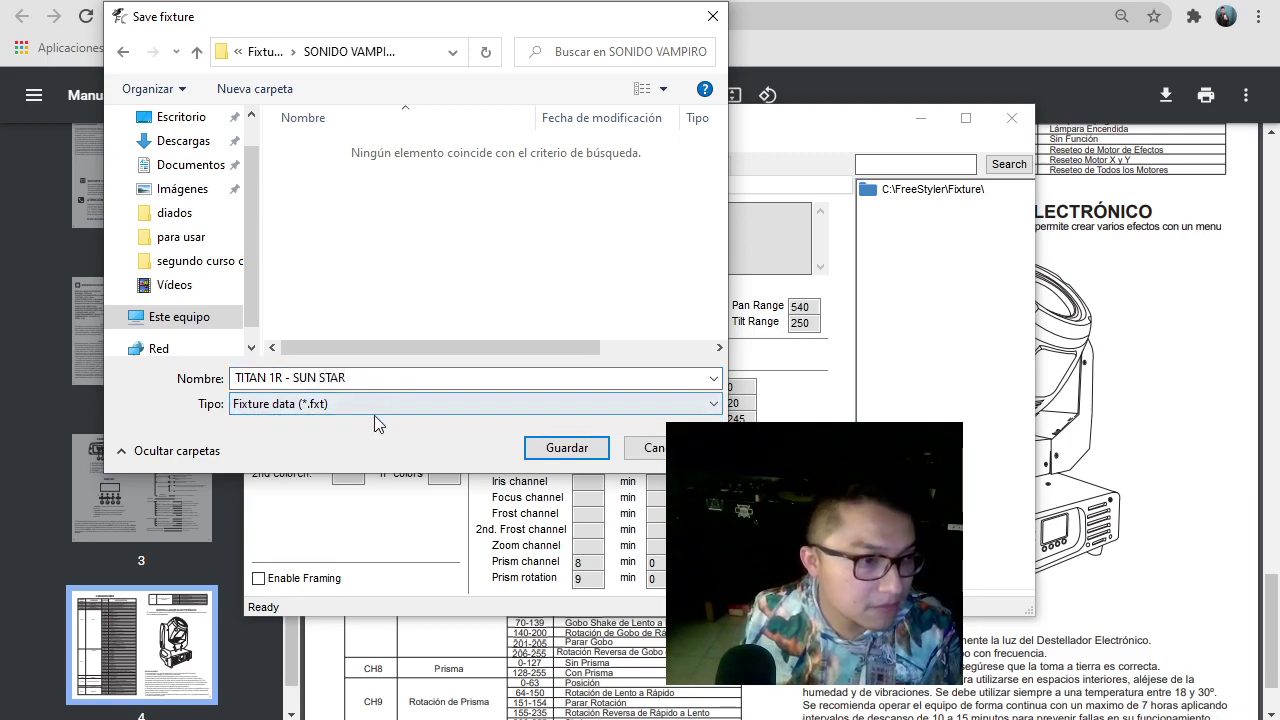
pyautogui.click(542, 458)
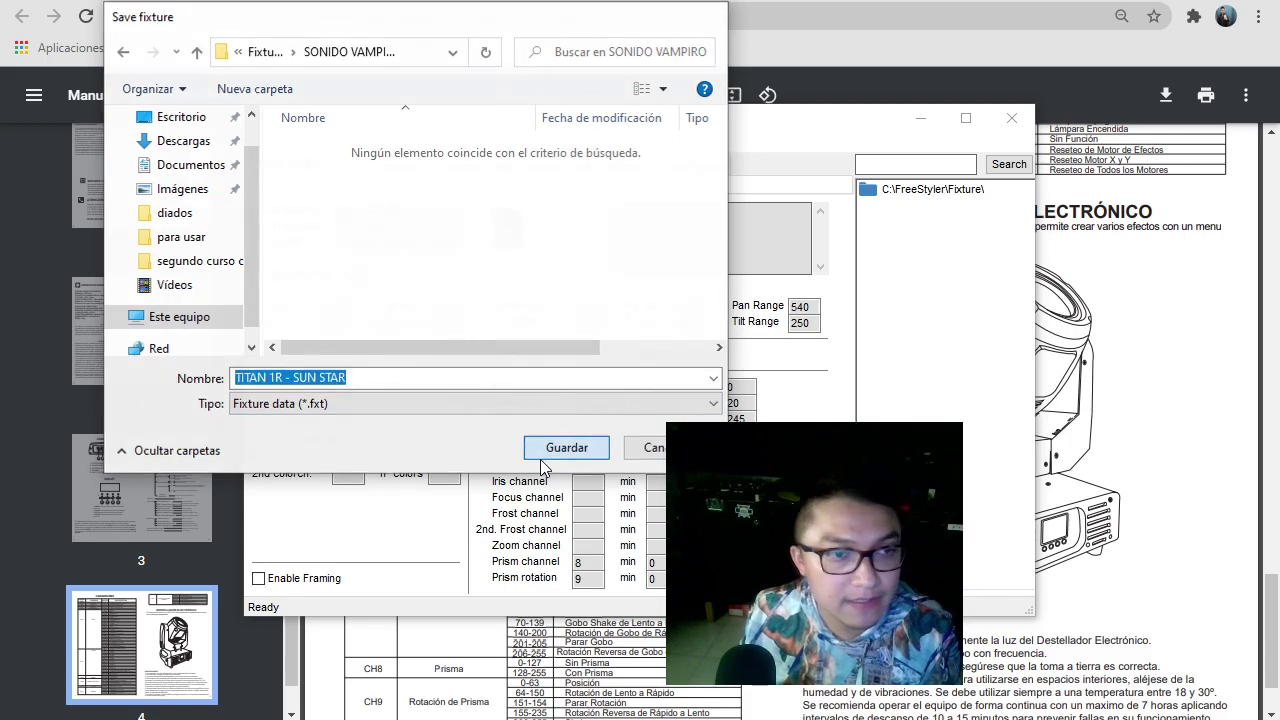